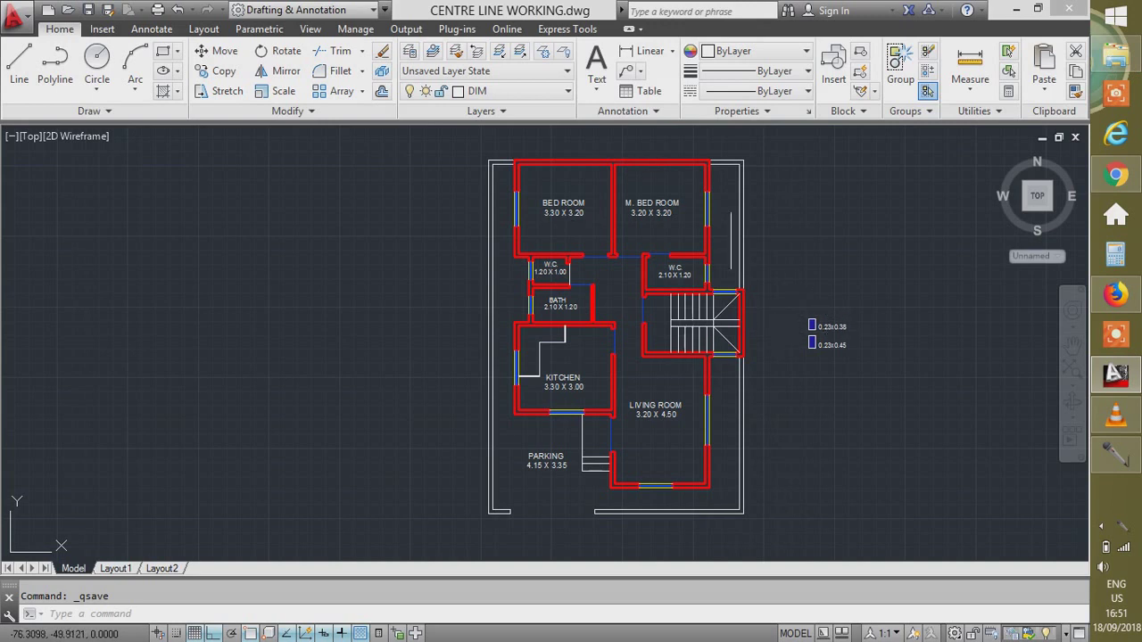
Examine the floor plan and the two column symbols labelled 0.23x0.38 and 0.23x0.45 beside it.
{"action": "scroll", "coordinate": [802, 347], "scroll_direction": "up", "scroll_amount": 5}
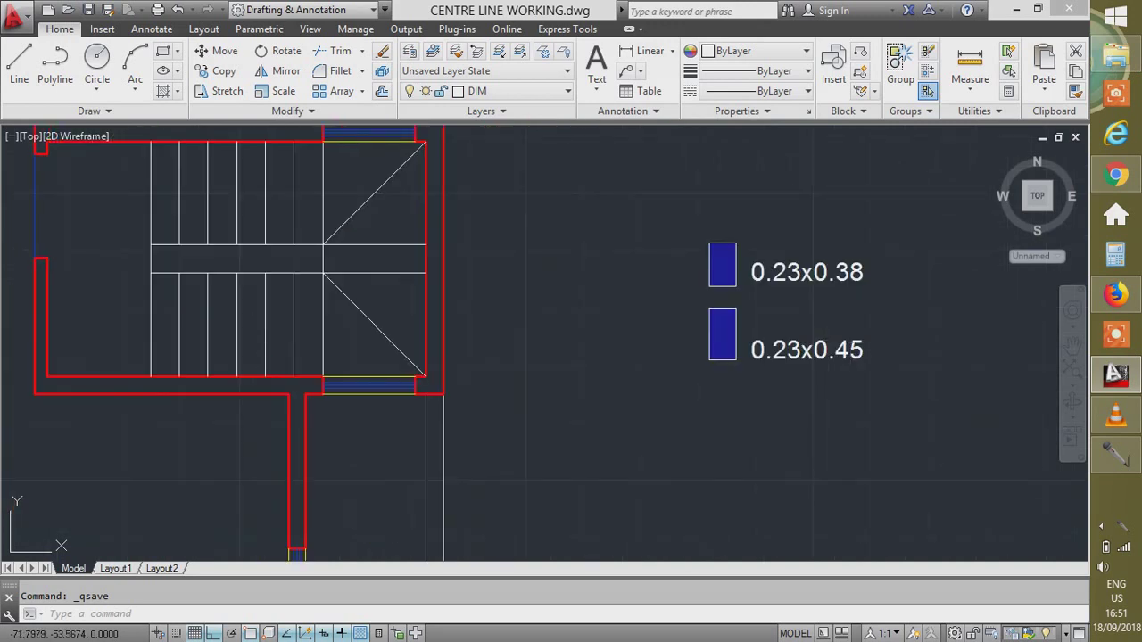
{"action": "scroll", "coordinate": [838, 346], "scroll_direction": "down", "scroll_amount": 2}
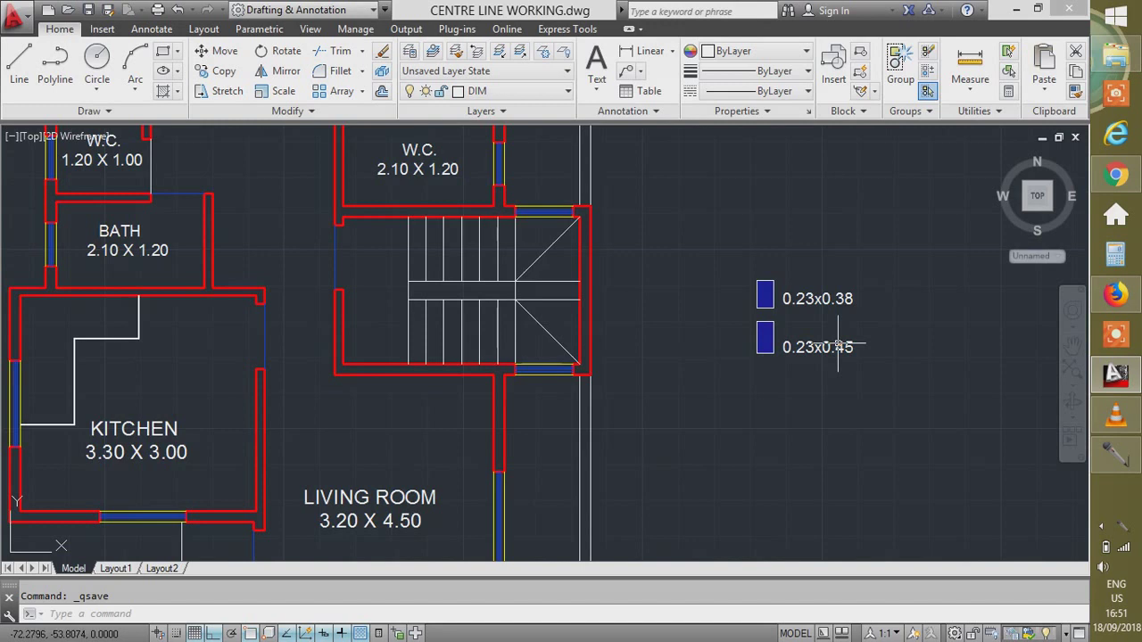
{"action": "scroll", "coordinate": [840, 292], "scroll_direction": "down", "scroll_amount": 3}
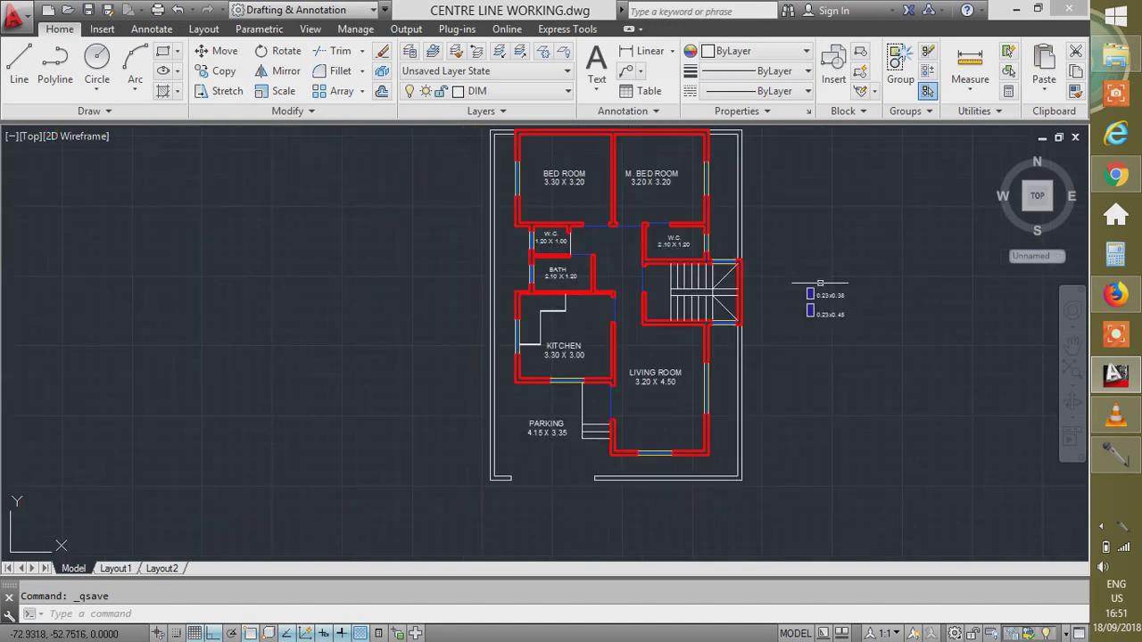
{"action": "scroll", "coordinate": [796, 305], "scroll_direction": "up", "scroll_amount": 2}
{"action": "scroll", "coordinate": [686, 351], "scroll_direction": "down", "scroll_amount": 2}
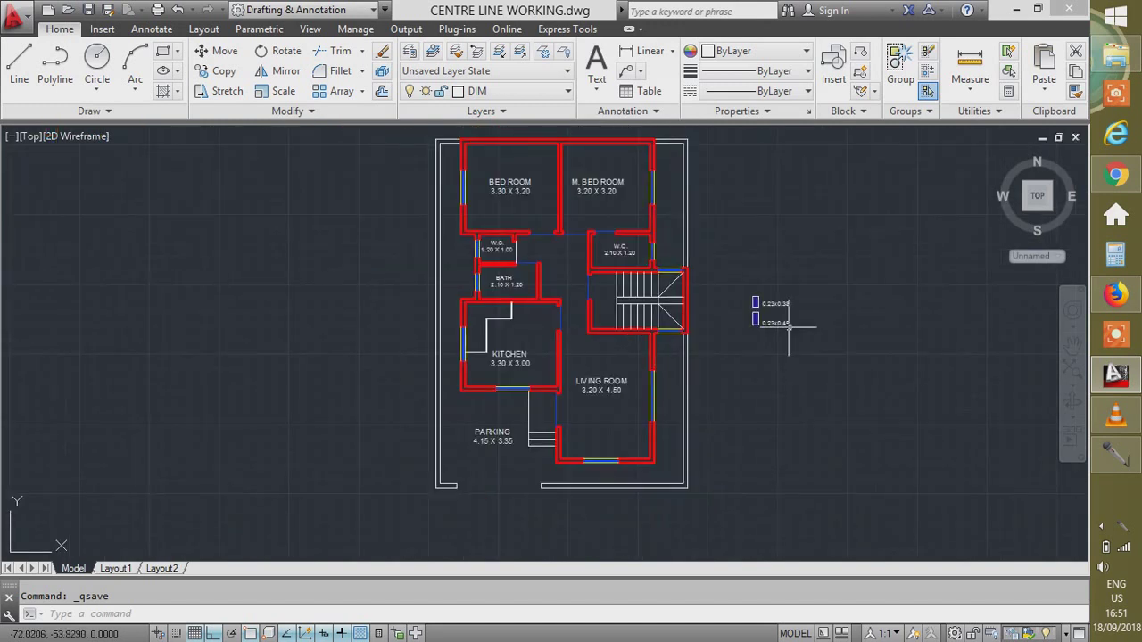
{"action": "scroll", "coordinate": [769, 410], "scroll_direction": "down", "scroll_amount": 1}
{"action": "scroll", "coordinate": [767, 393], "scroll_direction": "up", "scroll_amount": 8}
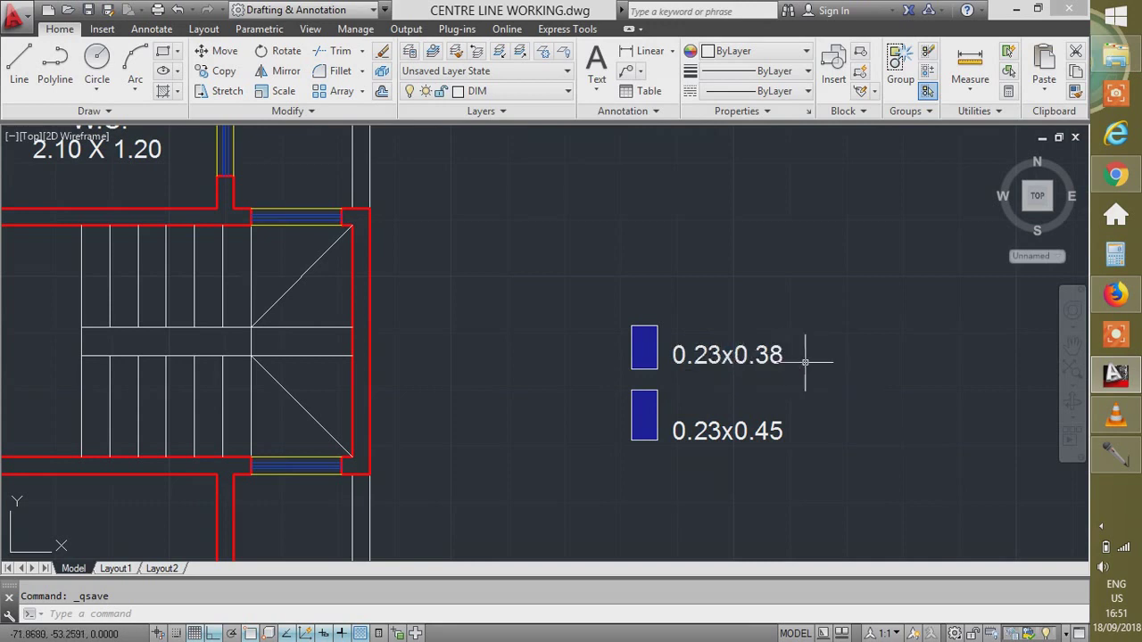
{"action": "scroll", "coordinate": [804, 361], "scroll_direction": "down", "scroll_amount": 2}
{"action": "scroll", "coordinate": [719, 413], "scroll_direction": "up", "scroll_amount": 5}
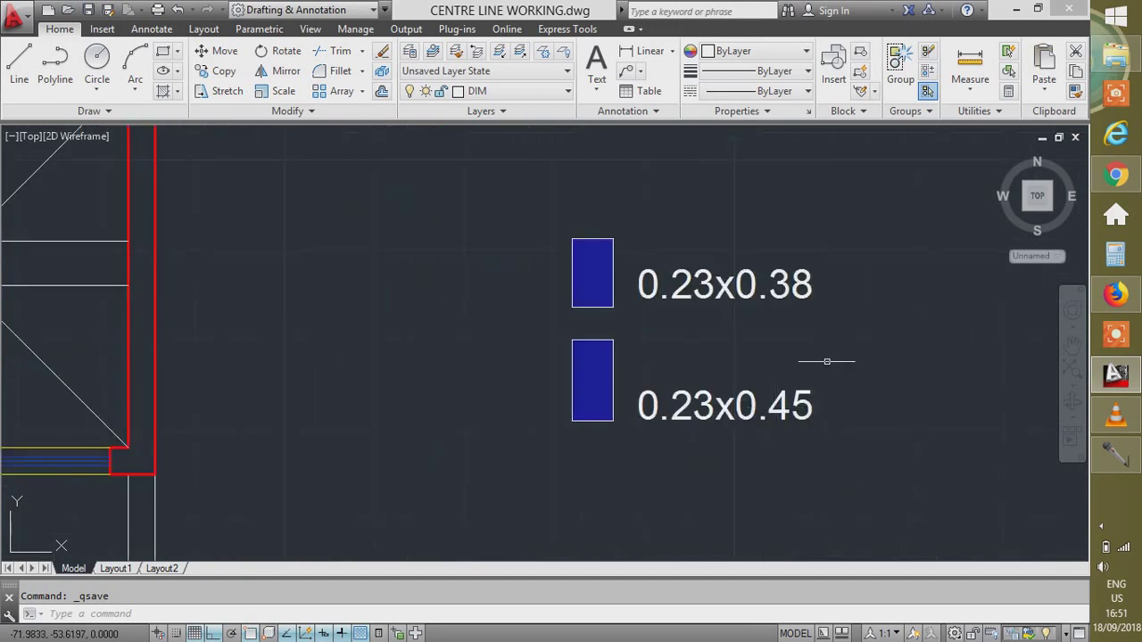
{"action": "scroll", "coordinate": [829, 357], "scroll_direction": "down", "scroll_amount": 5}
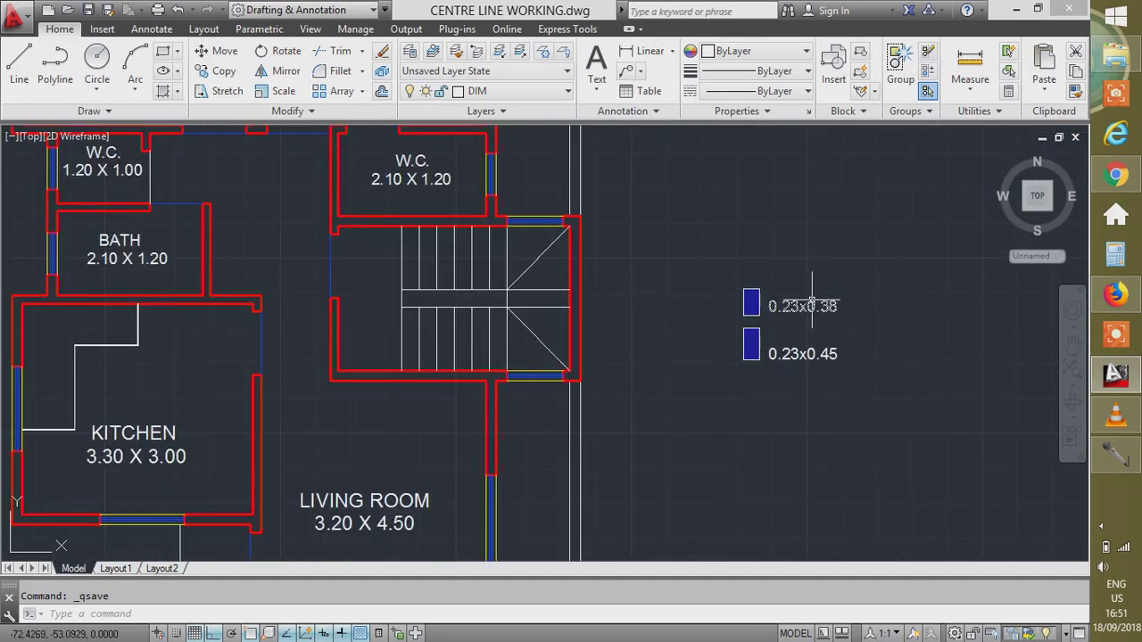
{"action": "scroll", "coordinate": [811, 303], "scroll_direction": "down", "scroll_amount": 2}
{"action": "scroll", "coordinate": [745, 310], "scroll_direction": "up", "scroll_amount": 2}
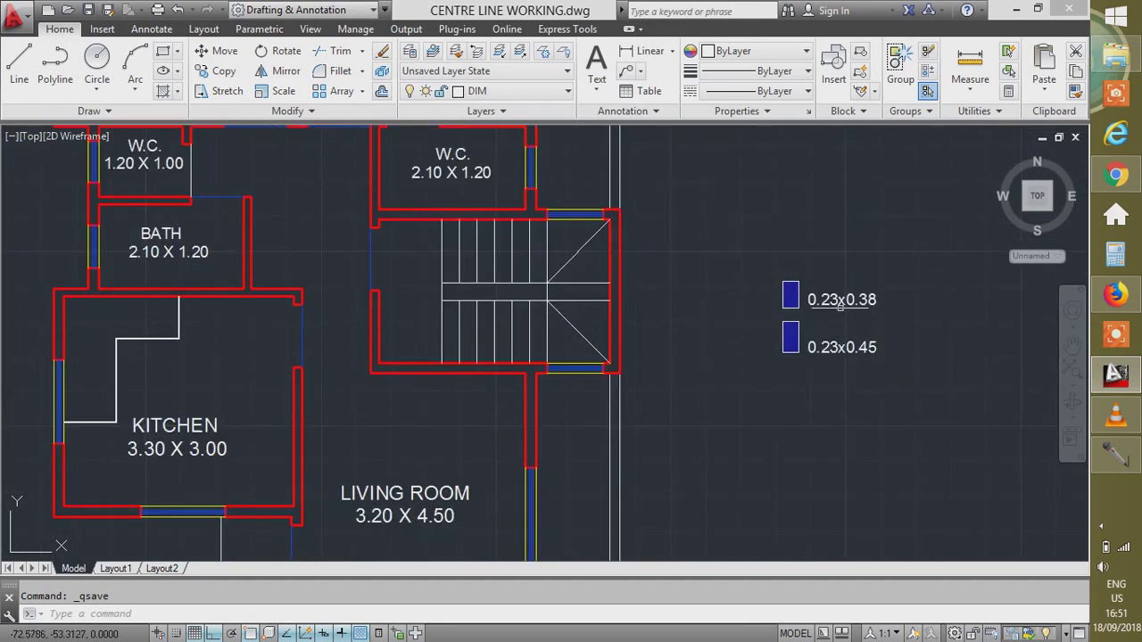
{"action": "scroll", "coordinate": [829, 301], "scroll_direction": "down", "scroll_amount": 3}
{"action": "scroll", "coordinate": [817, 291], "scroll_direction": "up", "scroll_amount": 3}
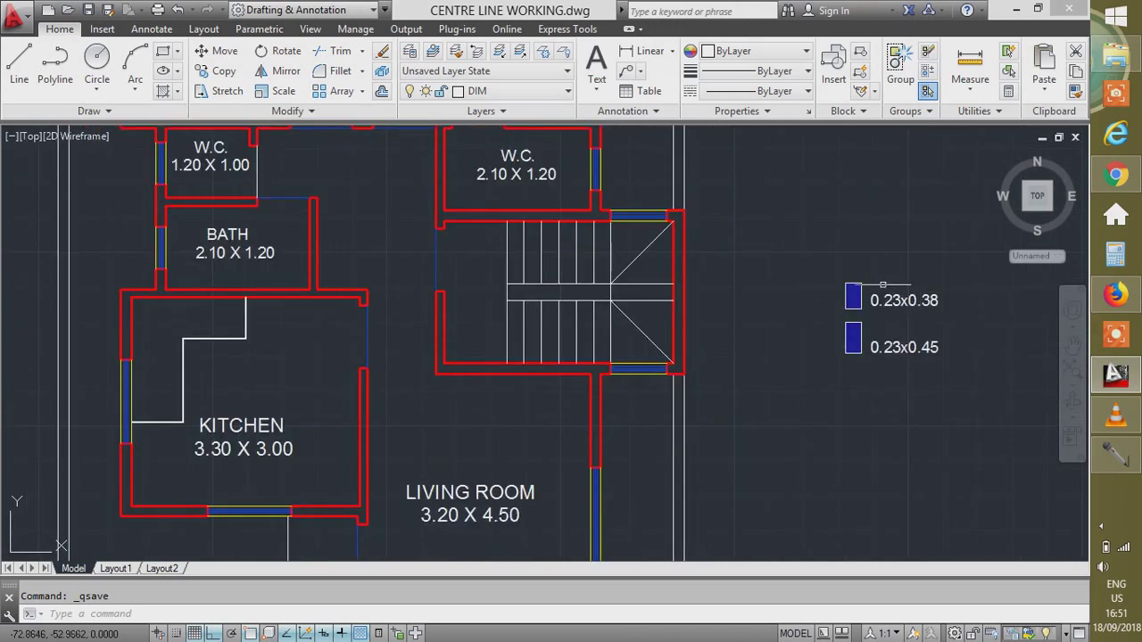
{"action": "scroll", "coordinate": [882, 285], "scroll_direction": "up", "scroll_amount": 3}
{"action": "scroll", "coordinate": [821, 308], "scroll_direction": "down", "scroll_amount": 5}
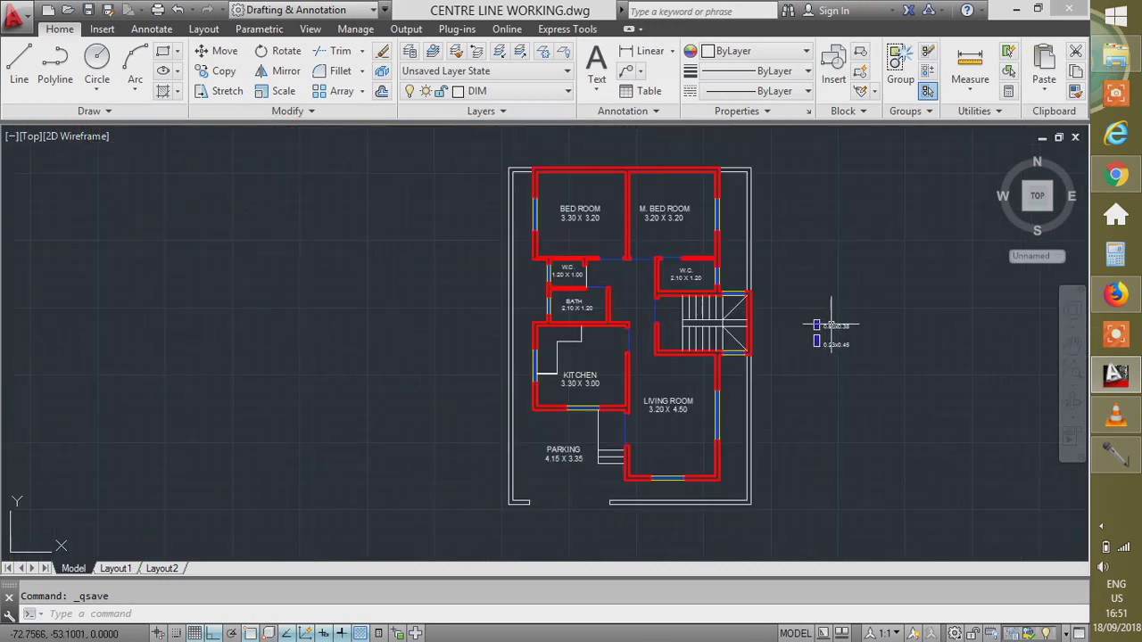
{"action": "scroll", "coordinate": [825, 325], "scroll_direction": "up", "scroll_amount": 2}
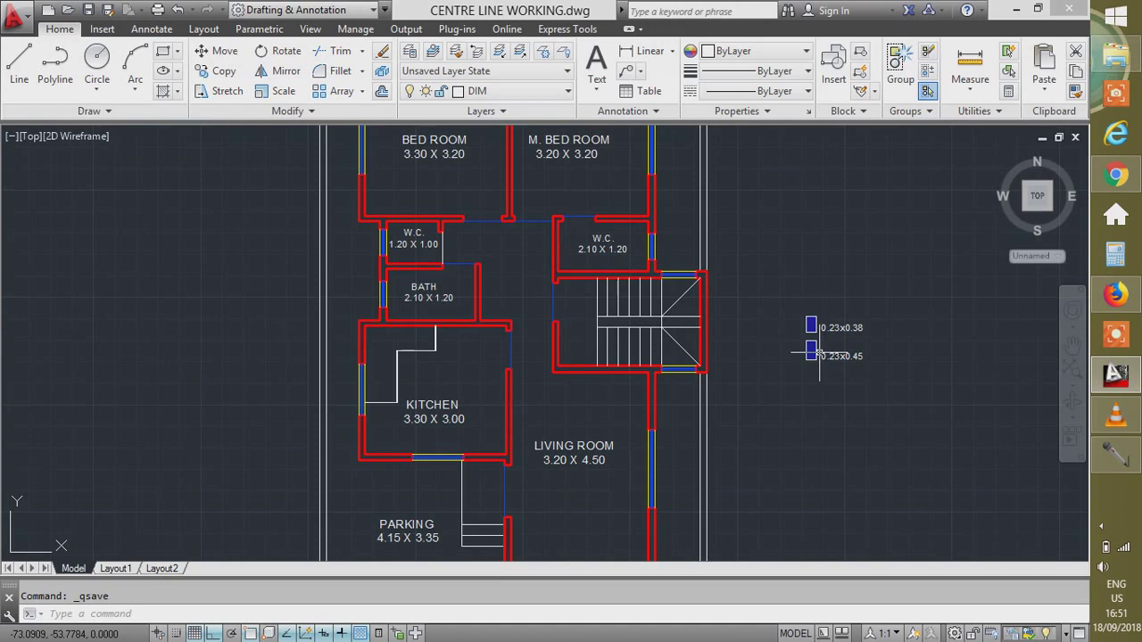
Copy the 0.23x0.38 column from the legend to the living room's lower-right outer wall corner.
{"action": "scroll", "coordinate": [819, 353], "scroll_direction": "up", "scroll_amount": 3}
{"action": "left_click", "coordinate": [829, 276]}
{"action": "left_click", "coordinate": [754, 321]}
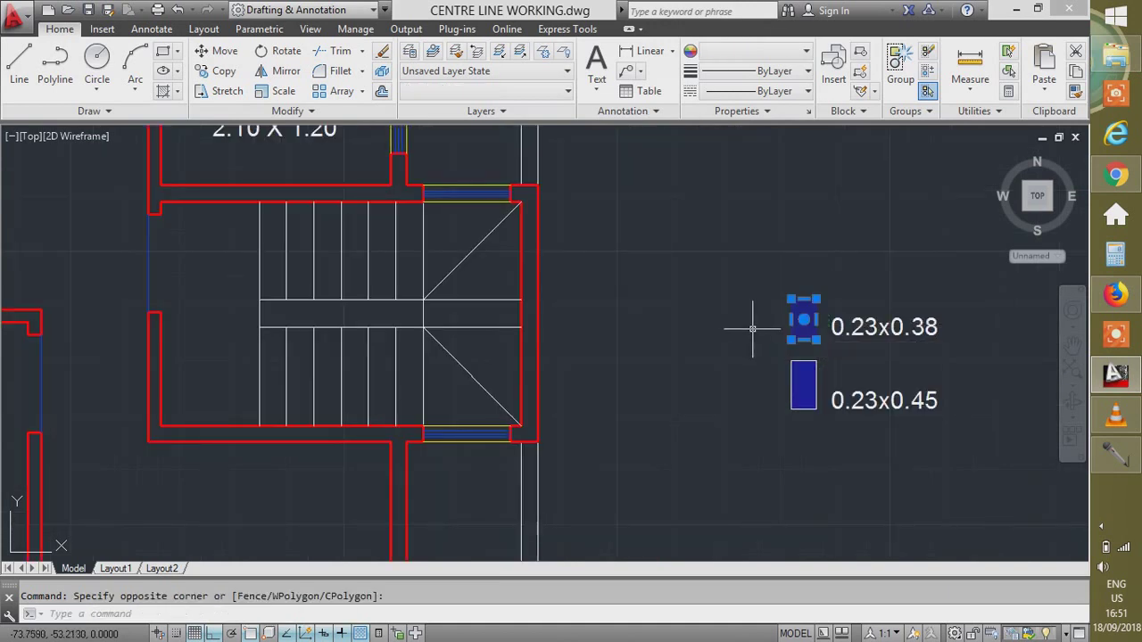
{"action": "type", "text": "co"}
{"action": "key", "text": "Return"}
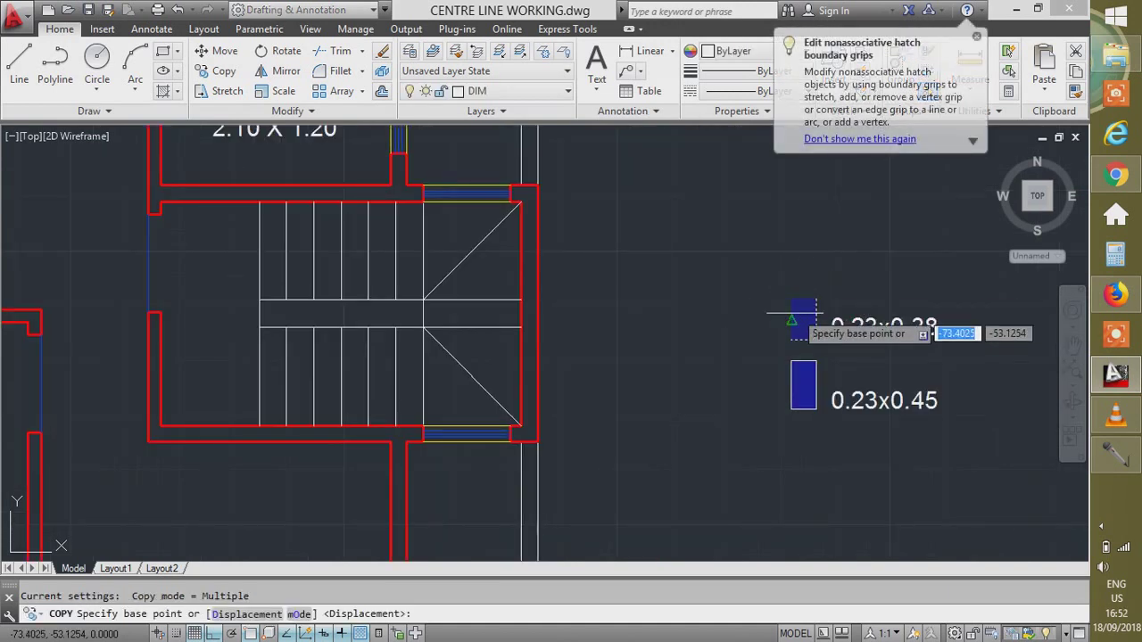
{"action": "left_click", "coordinate": [815, 337]}
{"action": "scroll", "coordinate": [742, 233], "scroll_direction": "down", "scroll_amount": 10}
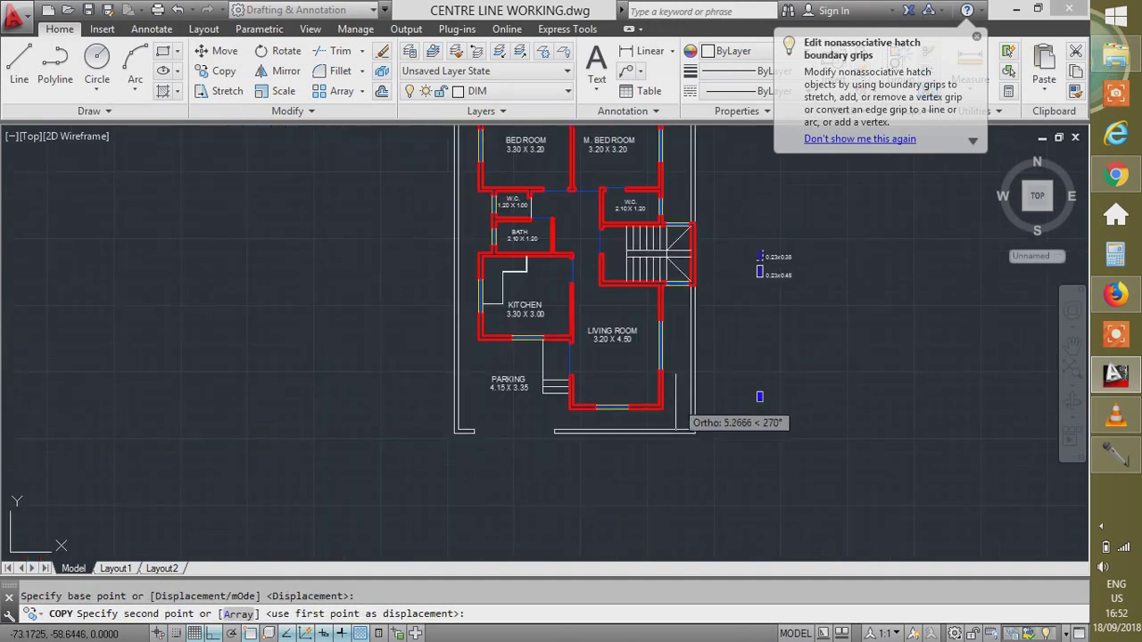
{"action": "scroll", "coordinate": [661, 407], "scroll_direction": "up", "scroll_amount": 3}
{"action": "left_click", "coordinate": [655, 408]}
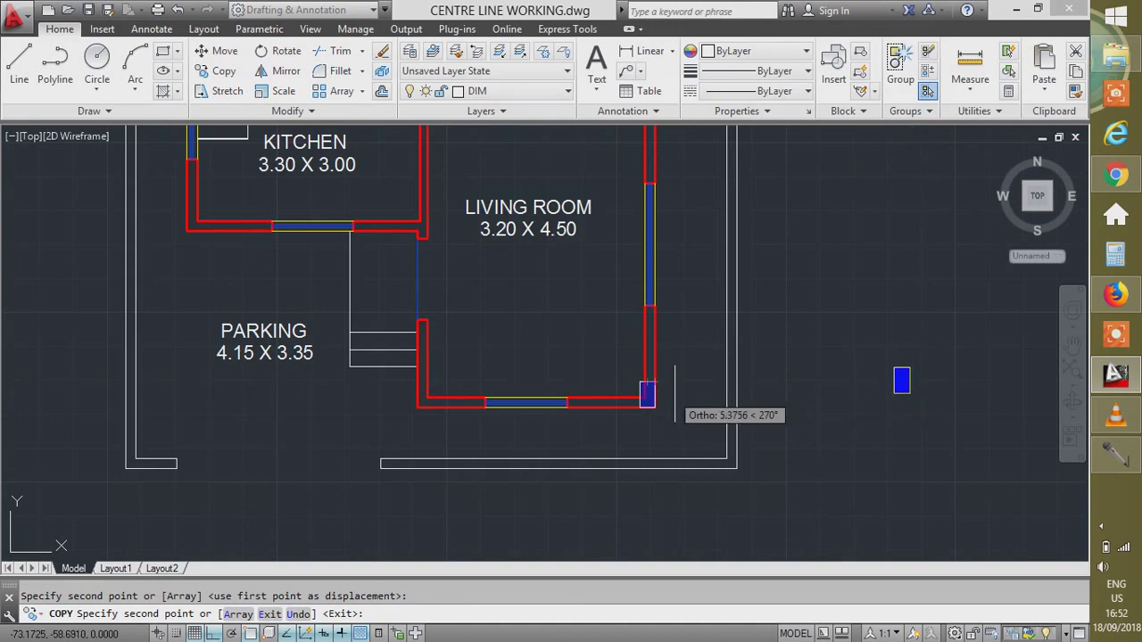
{"action": "scroll", "coordinate": [685, 396], "scroll_direction": "down", "scroll_amount": 2}
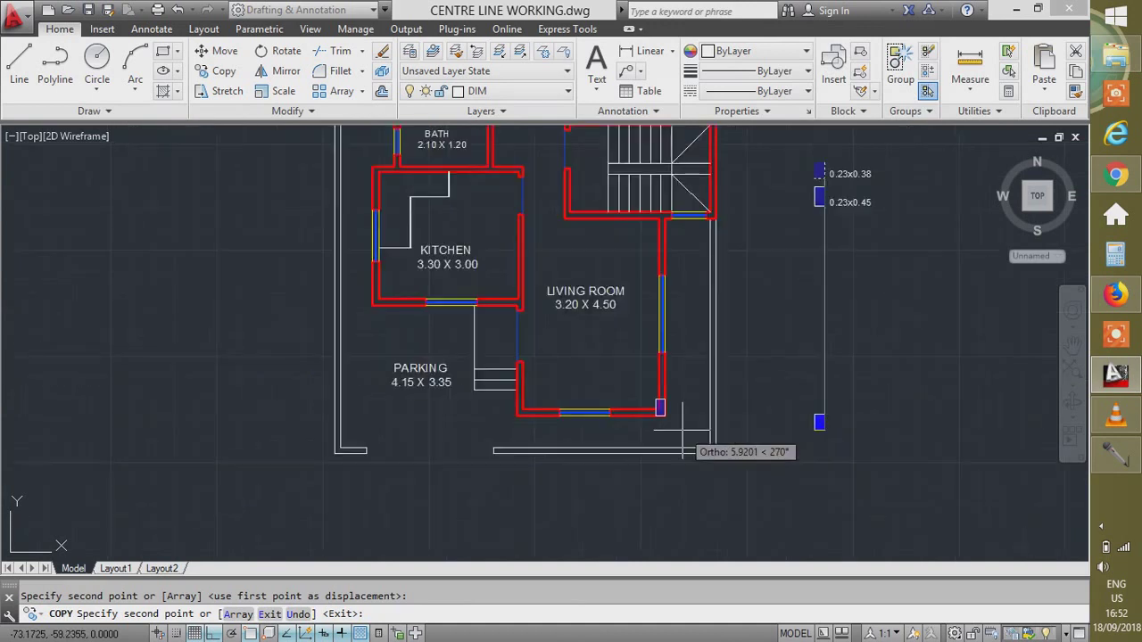
{"action": "scroll", "coordinate": [675, 409], "scroll_direction": "up", "scroll_amount": 2}
{"action": "key", "text": "Escape"}
Copy the column at the living room's lower-right corner to its lower-left corner, aligned with the outer wall faces.
{"action": "left_click", "coordinate": [594, 401]}
{"action": "left_click", "coordinate": [640, 462]}
{"action": "type", "text": "co"}
{"action": "key", "text": "Return"}
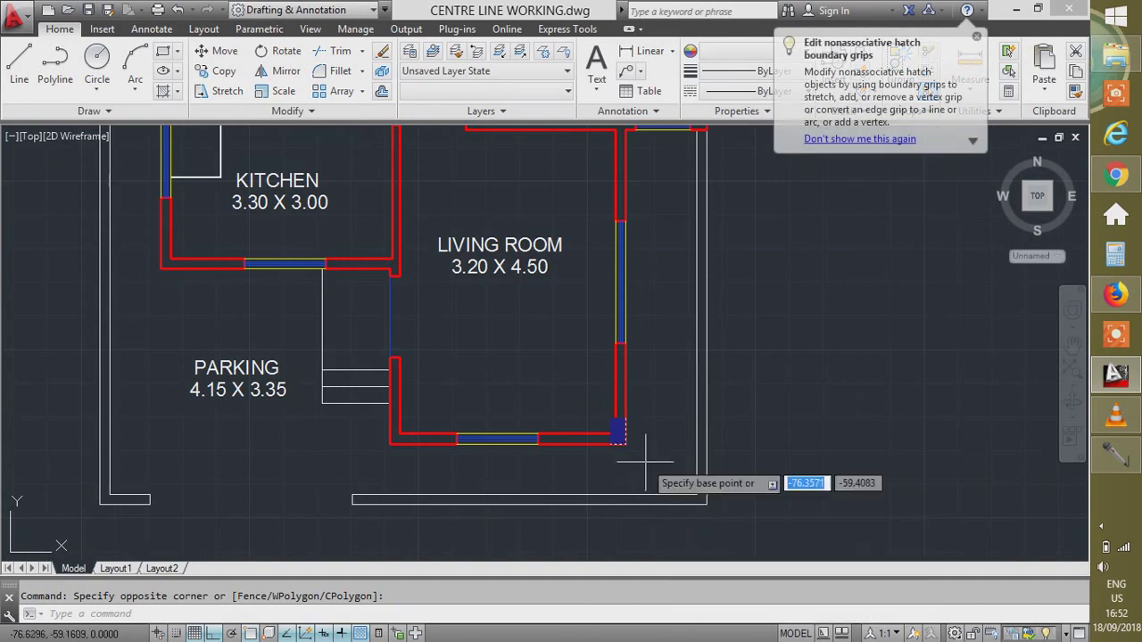
{"action": "left_click", "coordinate": [616, 438]}
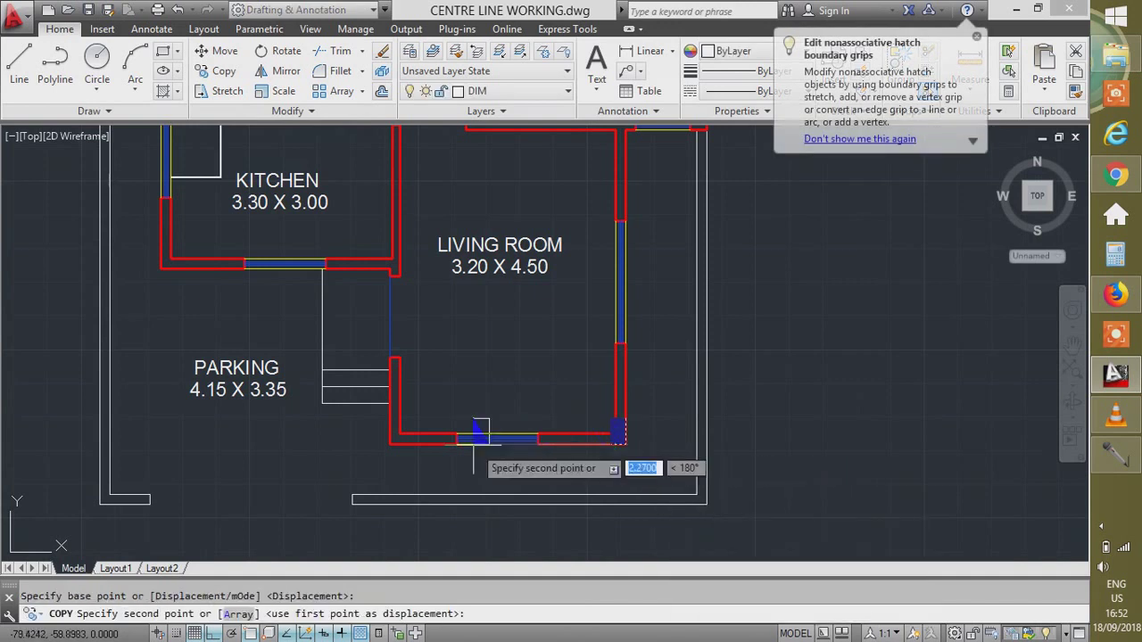
{"action": "left_click", "coordinate": [393, 438]}
{"action": "key", "text": "Escape"}
Copy the 0.23x0.45 column from the legend to the junction of the living room's right wall and the staircase wall.
{"action": "scroll", "coordinate": [578, 459], "scroll_direction": "down", "scroll_amount": 4}
{"action": "scroll", "coordinate": [622, 376], "scroll_direction": "up", "scroll_amount": 5}
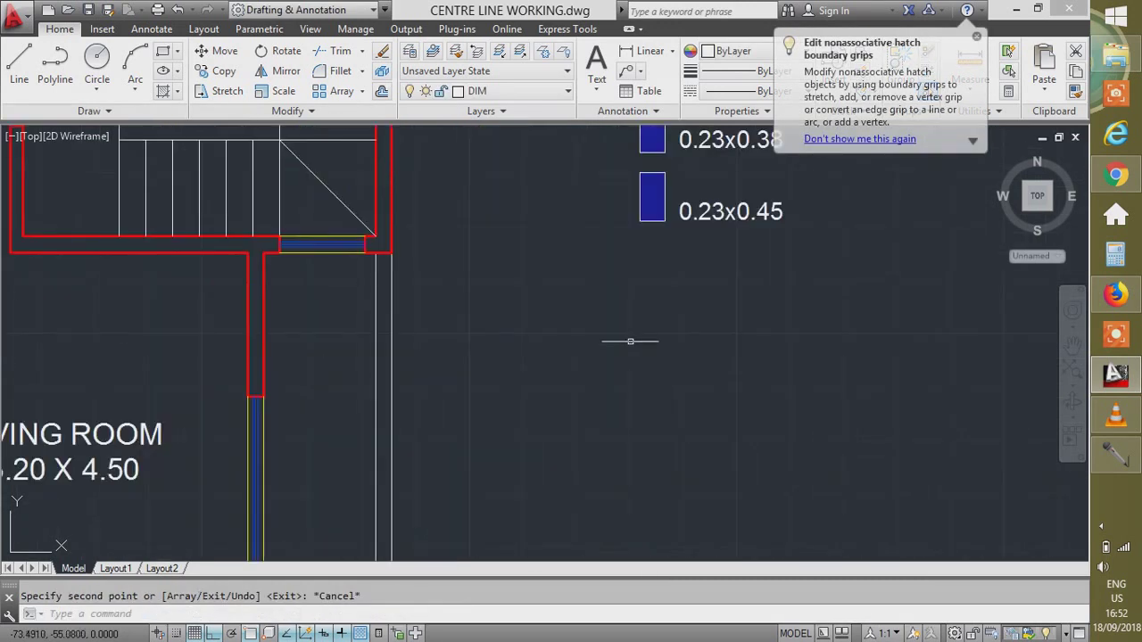
{"action": "left_click", "coordinate": [678, 163]}
{"action": "left_click", "coordinate": [580, 245]}
{"action": "type", "text": "co"}
{"action": "key", "text": "Return"}
{"action": "left_click", "coordinate": [663, 165]}
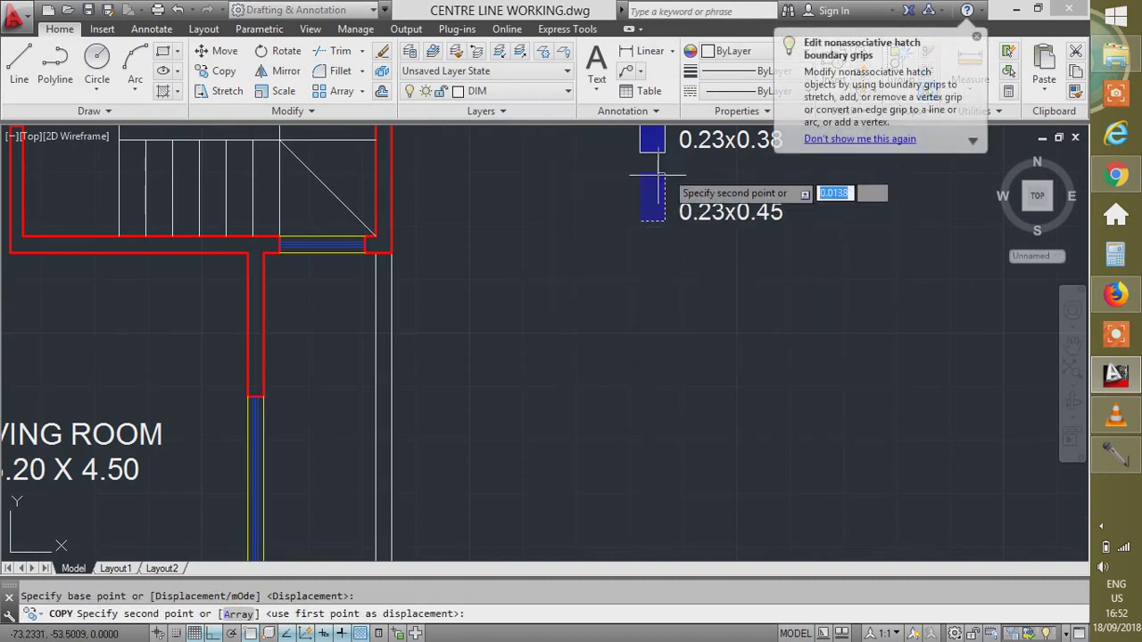
{"action": "left_click", "coordinate": [263, 253]}
{"action": "scroll", "coordinate": [262, 253], "scroll_direction": "up", "scroll_amount": 6}
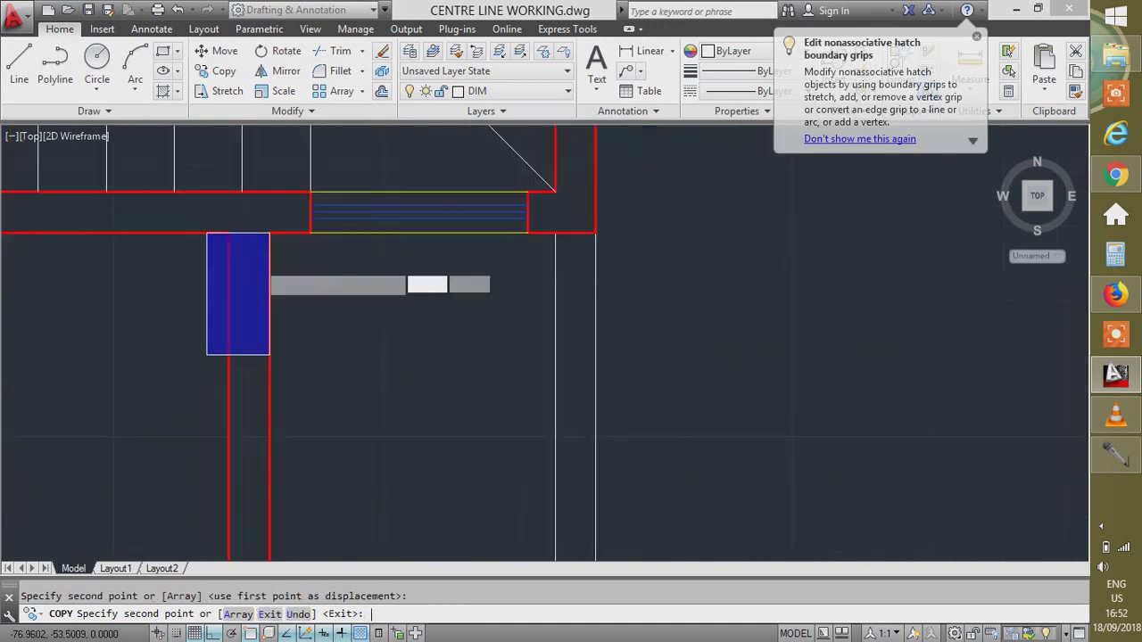
{"action": "key", "text": "Escape"}
Move the 0.23x0.45 column up so its top edge meets the upper face of the staircase wall.
{"action": "left_click", "coordinate": [230, 387]}
{"action": "type", "text": "m"}
{"action": "key", "text": "Return"}
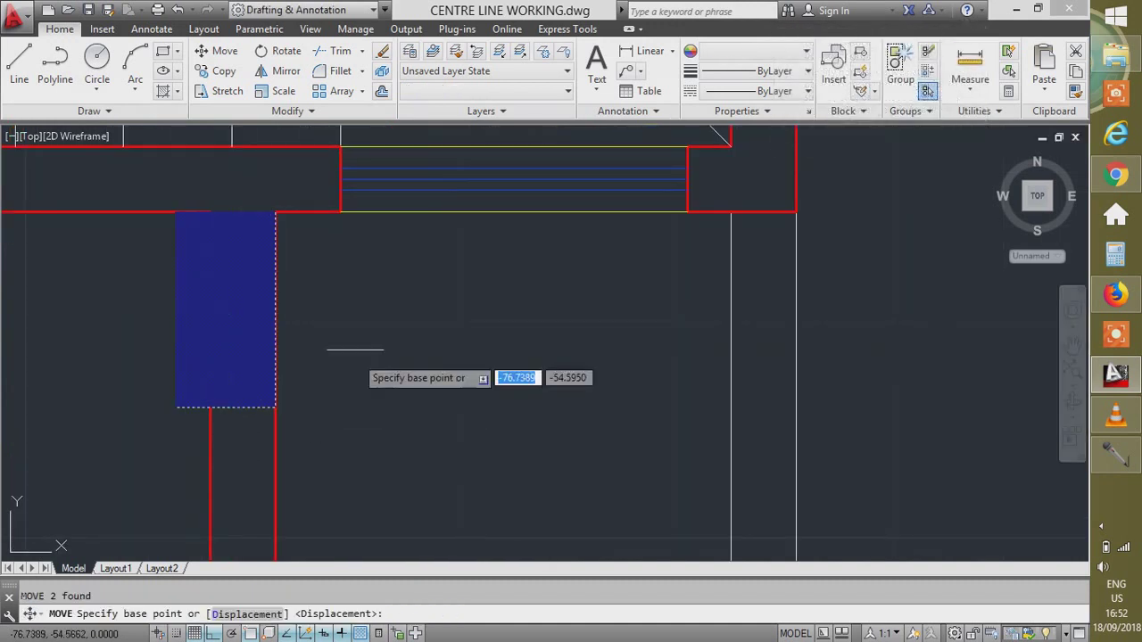
{"action": "left_click", "coordinate": [275, 212]}
{"action": "left_click", "coordinate": [275, 146]}
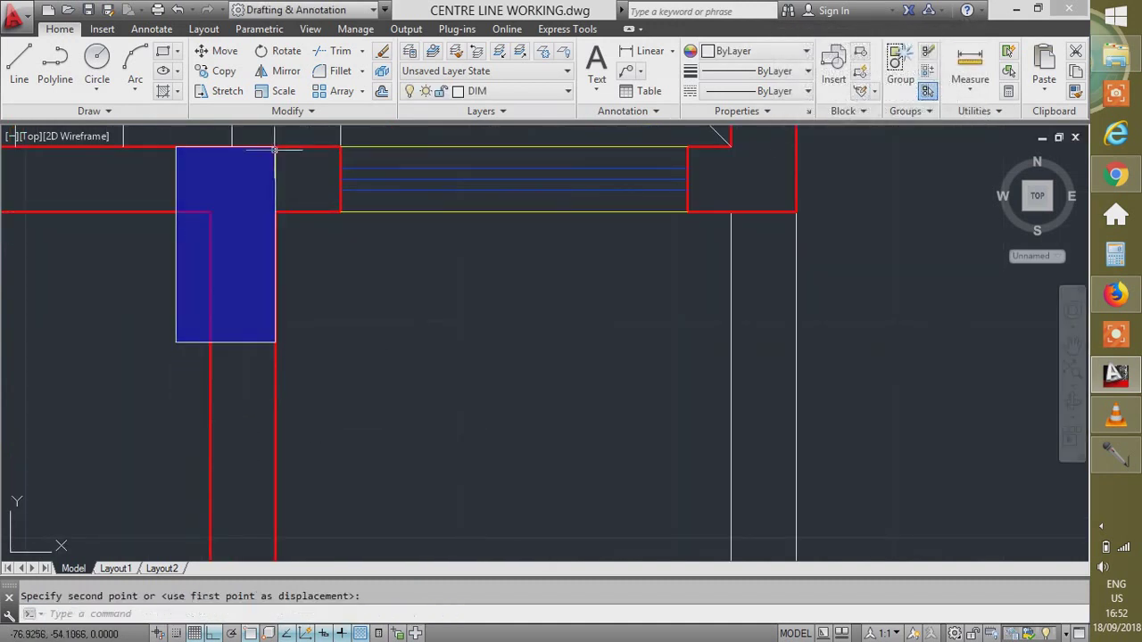
Copy the column at the living room's lower-left corner to the kitchen's lower-left outer corner.
{"action": "scroll", "coordinate": [713, 337], "scroll_direction": "down", "scroll_amount": 8}
{"action": "scroll", "coordinate": [419, 259], "scroll_direction": "down", "scroll_amount": 3}
{"action": "scroll", "coordinate": [412, 460], "scroll_direction": "up", "scroll_amount": 4}
{"action": "scroll", "coordinate": [445, 546], "scroll_direction": "up", "scroll_amount": 3}
{"action": "left_click", "coordinate": [461, 436]}
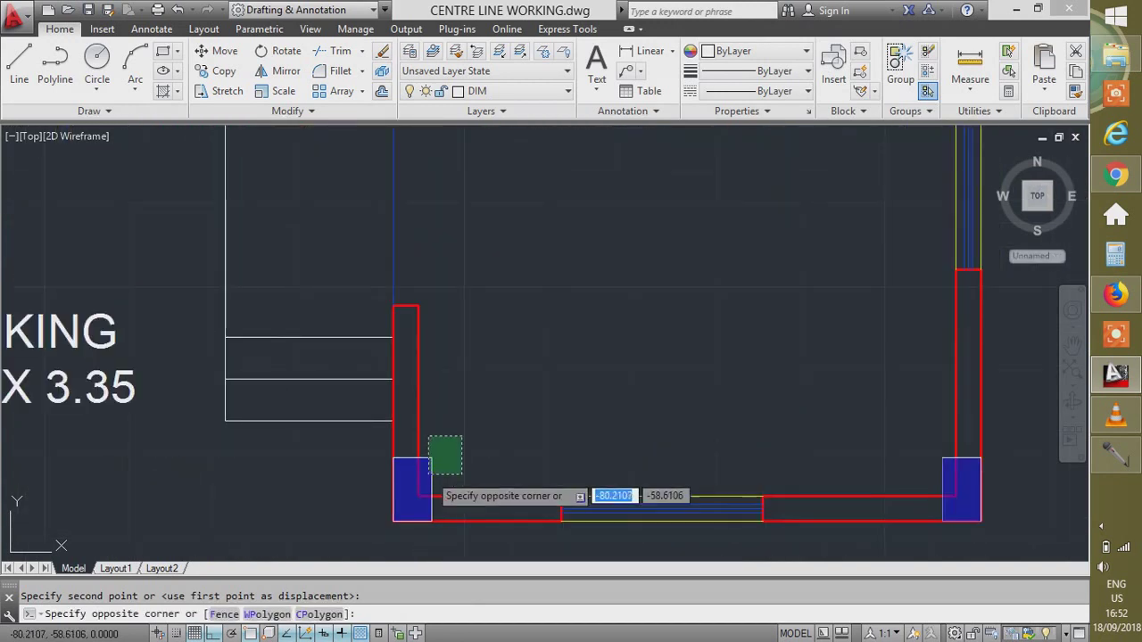
{"action": "left_click", "coordinate": [426, 473]}
{"action": "scroll", "coordinate": [553, 497], "scroll_direction": "down", "scroll_amount": 6}
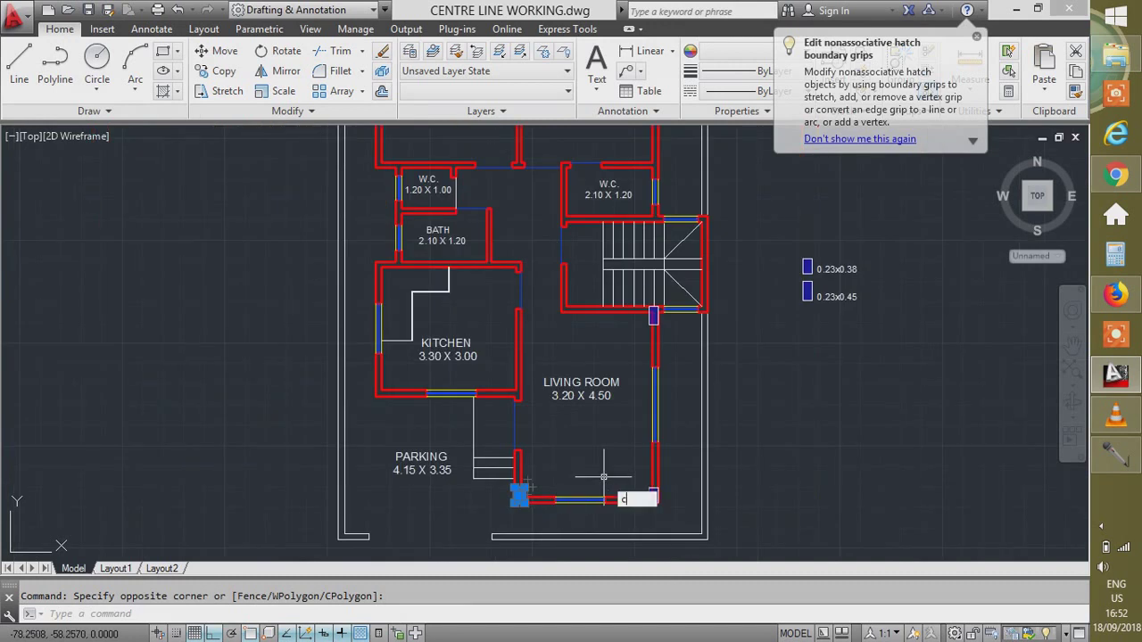
{"action": "type", "text": "o"}
{"action": "key", "text": "Return"}
{"action": "scroll", "coordinate": [535, 517], "scroll_direction": "up", "scroll_amount": 4}
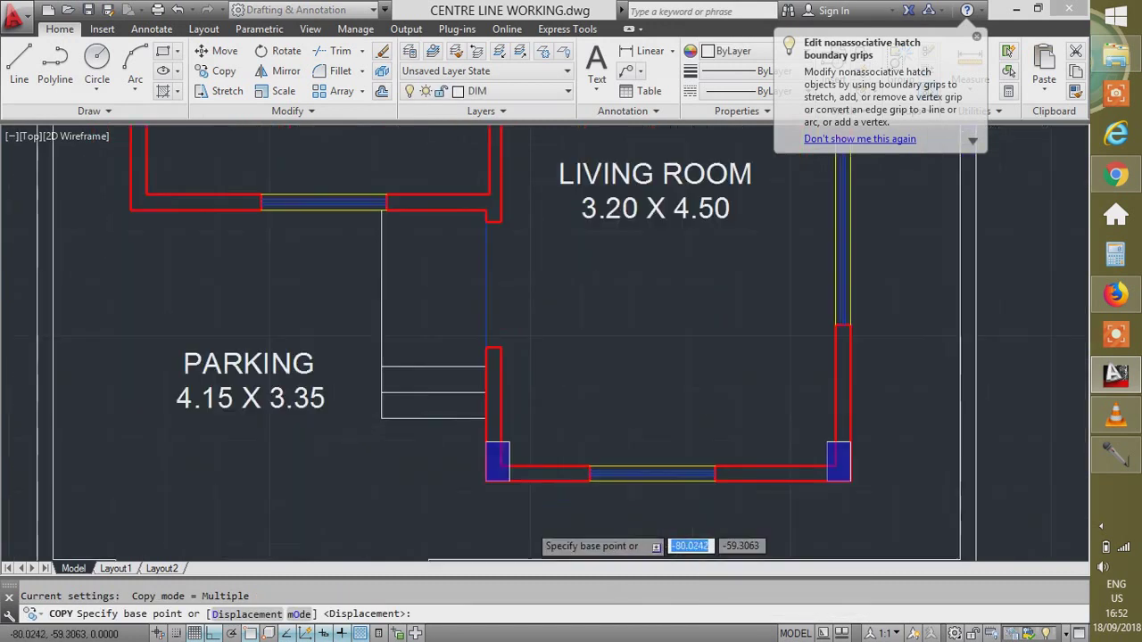
{"action": "left_click", "coordinate": [486, 482]}
{"action": "left_click", "coordinate": [130, 209]}
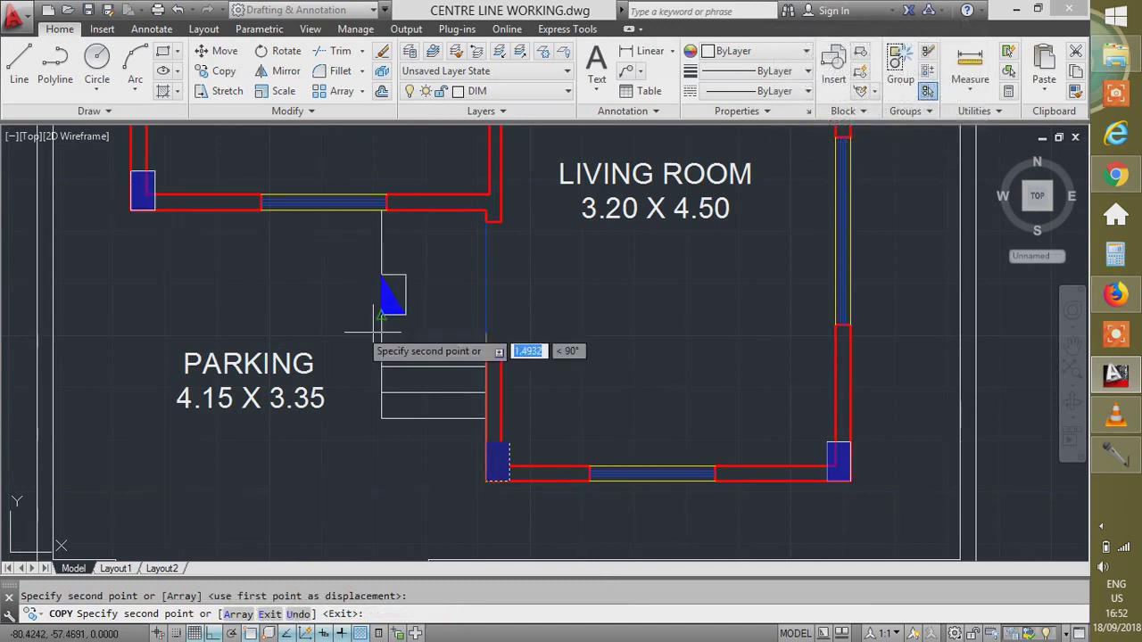
{"action": "scroll", "coordinate": [401, 357], "scroll_direction": "down", "scroll_amount": 4}
{"action": "scroll", "coordinate": [397, 268], "scroll_direction": "up", "scroll_amount": 5}
{"action": "scroll", "coordinate": [411, 375], "scroll_direction": "down", "scroll_amount": 4}
{"action": "key", "text": "Escape"}
{"action": "scroll", "coordinate": [422, 413], "scroll_direction": "up", "scroll_amount": 3}
{"action": "key", "text": "Return"}
{"action": "left_click", "coordinate": [422, 413]}
{"action": "left_click", "coordinate": [457, 455]}
{"action": "key", "text": "Return"}
{"action": "key", "text": "Return"}
{"action": "key", "text": "Escape"}
Copy the kitchen's lower-left column straight up to the top face of the wall at the kitchen's upper-left corner.
{"action": "left_click", "coordinate": [419, 410]}
{"action": "left_click", "coordinate": [466, 491]}
{"action": "type", "text": "co"}
{"action": "key", "text": "Return"}
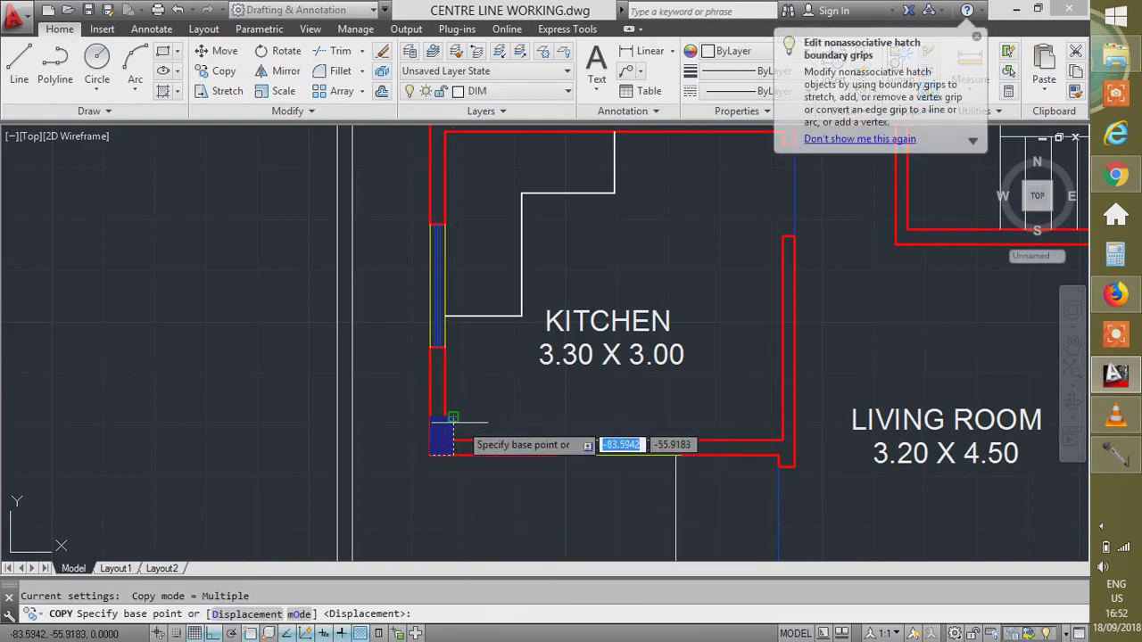
{"action": "left_click", "coordinate": [453, 416]}
{"action": "middle_click_drag", "start_coordinate": [451, 303], "coordinate": [463, 473]}
{"action": "scroll", "coordinate": [451, 429], "scroll_direction": "up", "scroll_amount": 2}
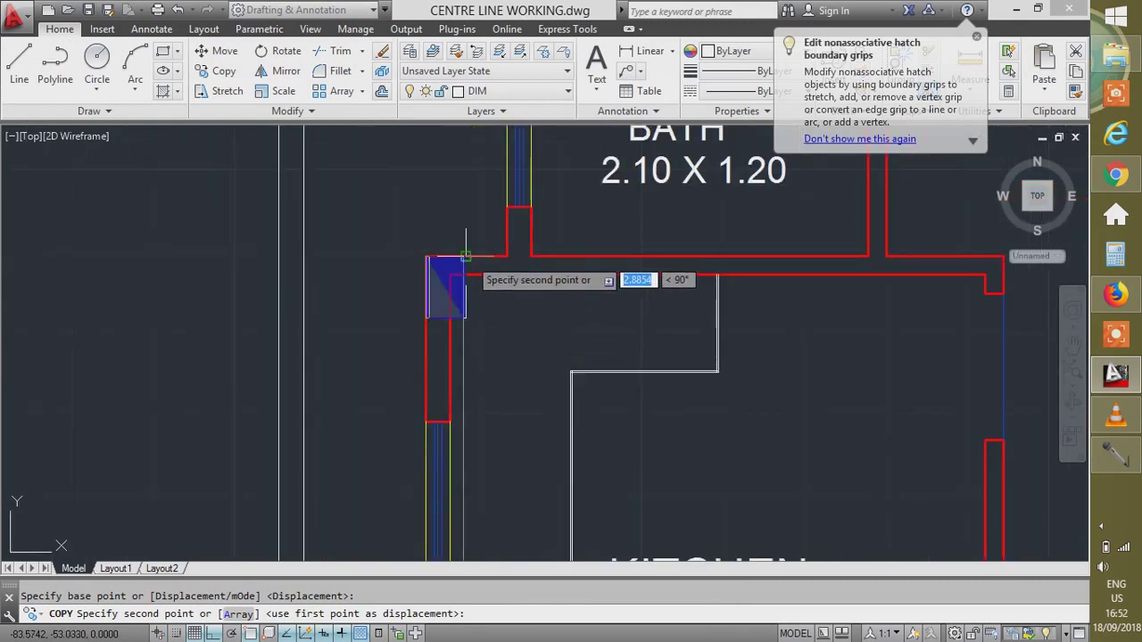
{"action": "left_click", "coordinate": [465, 256]}
{"action": "key", "text": "Escape"}
Move the kitchen's upper-left column sideways so it sits flush with the outer corner of the wall.
{"action": "scroll", "coordinate": [476, 326], "scroll_direction": "up", "scroll_amount": 3}
{"action": "left_click", "coordinate": [416, 272]}
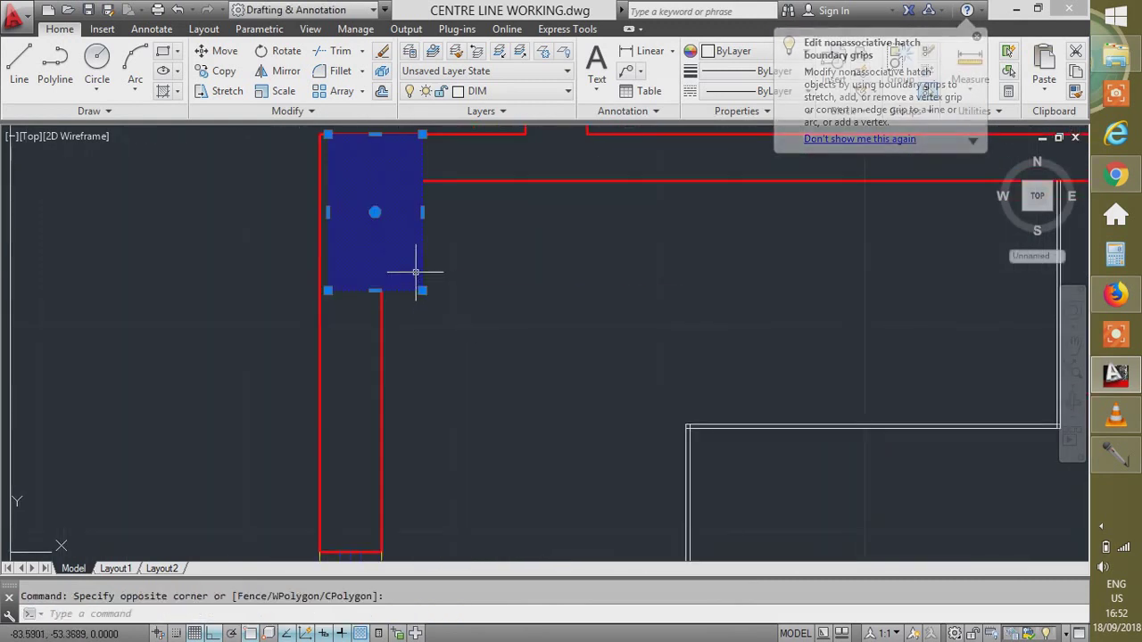
{"action": "type", "text": "m"}
{"action": "key", "text": "Return"}
{"action": "scroll", "coordinate": [553, 410], "scroll_direction": "down", "scroll_amount": 2}
{"action": "scroll", "coordinate": [410, 241], "scroll_direction": "up", "scroll_amount": 5}
{"action": "left_click", "coordinate": [372, 234]}
{"action": "key", "text": "Escape"}
Examine the column alignment at the kitchen corner and the remaining walls around the bath and bedrooms.
{"action": "scroll", "coordinate": [500, 214], "scroll_direction": "down", "scroll_amount": 5}
{"action": "scroll", "coordinate": [489, 239], "scroll_direction": "up", "scroll_amount": 6}
{"action": "scroll", "coordinate": [402, 387], "scroll_direction": "up", "scroll_amount": 5}
{"action": "scroll", "coordinate": [561, 293], "scroll_direction": "down", "scroll_amount": 15}
{"action": "scroll", "coordinate": [590, 539], "scroll_direction": "up", "scroll_amount": 7}
{"action": "scroll", "coordinate": [517, 395], "scroll_direction": "down", "scroll_amount": 7}
{"action": "scroll", "coordinate": [518, 396], "scroll_direction": "down", "scroll_amount": 5}
{"action": "scroll", "coordinate": [455, 425], "scroll_direction": "up", "scroll_amount": 10}
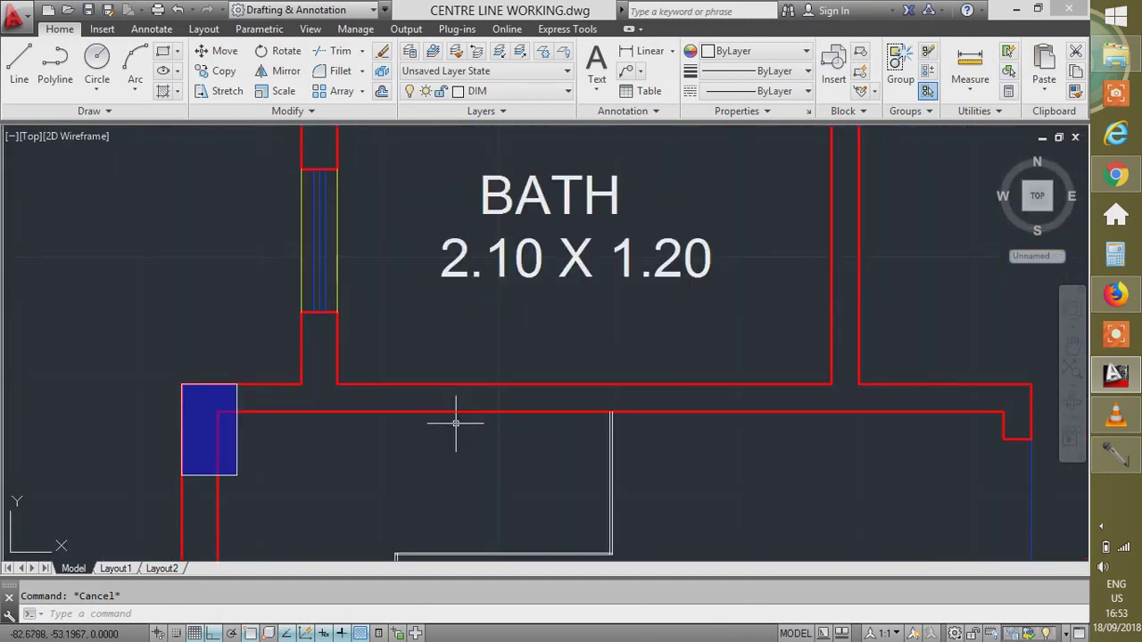
{"action": "scroll", "coordinate": [336, 403], "scroll_direction": "down", "scroll_amount": 4}
{"action": "scroll", "coordinate": [414, 384], "scroll_direction": "down", "scroll_amount": 4}
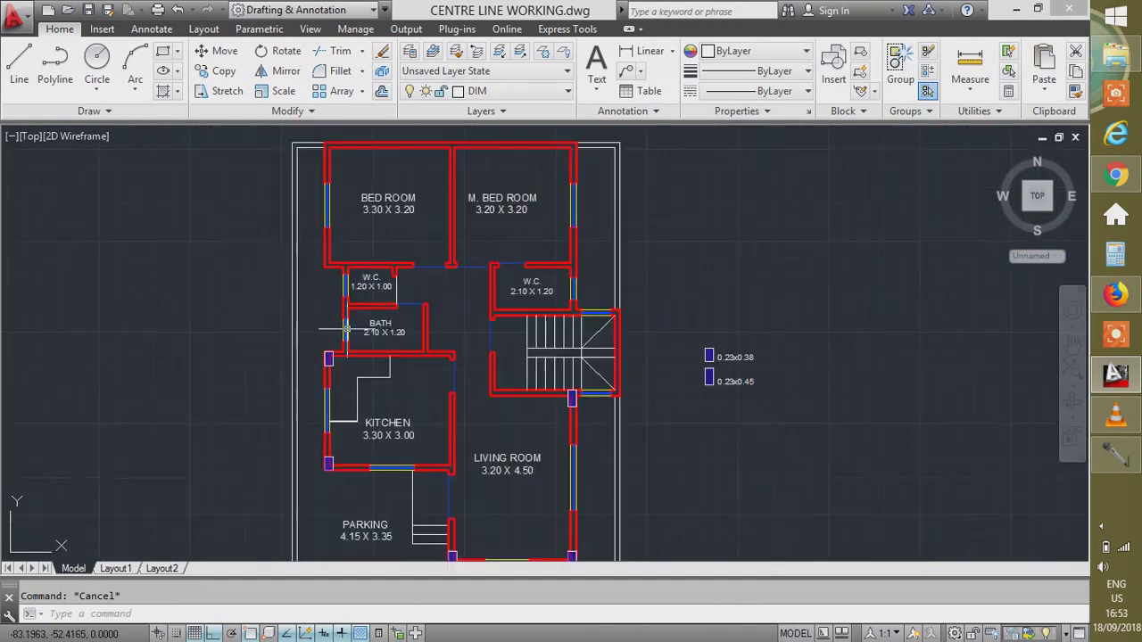
{"action": "scroll", "coordinate": [312, 375], "scroll_direction": "up", "scroll_amount": 4}
{"action": "left_click", "coordinate": [306, 358]}
{"action": "left_click", "coordinate": [309, 360]}
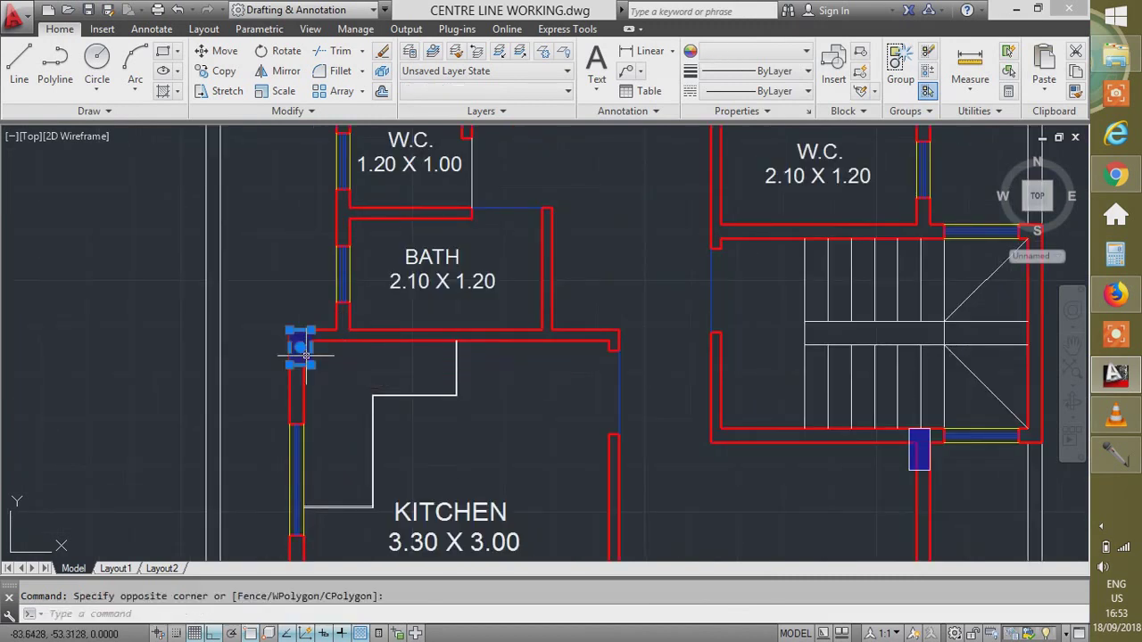
{"action": "scroll", "coordinate": [326, 374], "scroll_direction": "up", "scroll_amount": 5}
{"action": "type", "text": "o"}
{"action": "key", "text": "Return"}
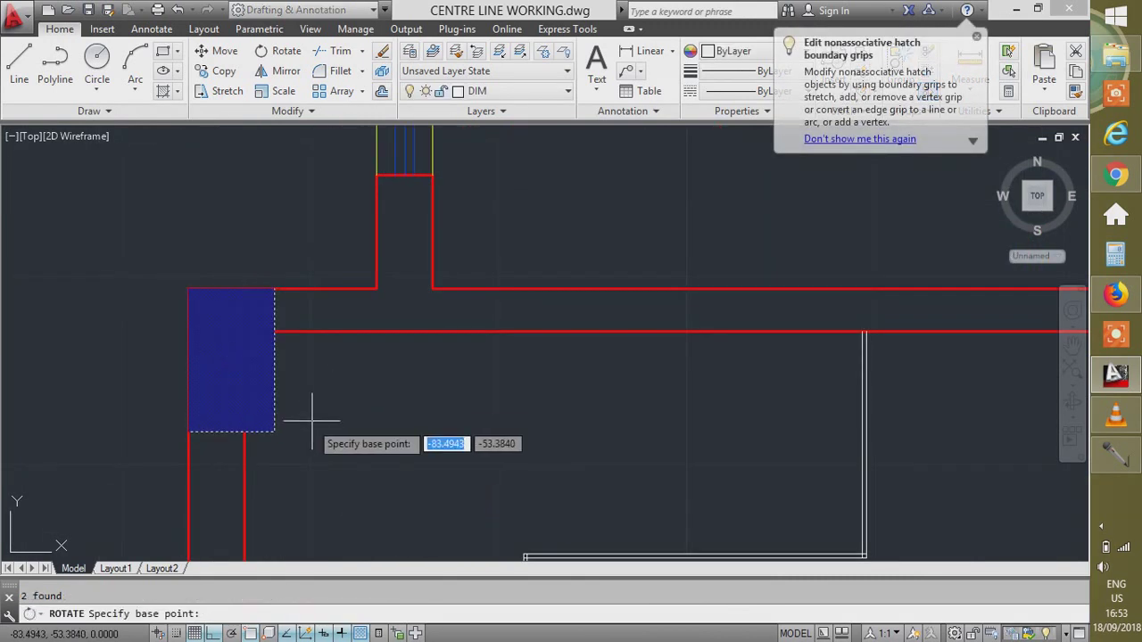
{"action": "key", "text": "Escape"}
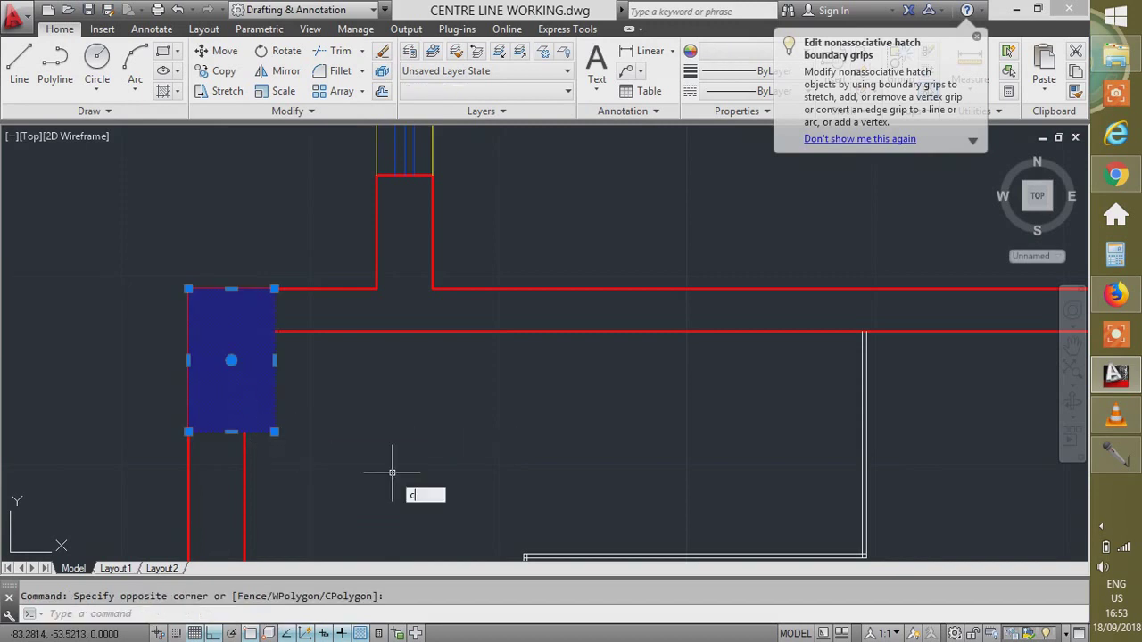
Copy the kitchen's upper-left column horizontally to a spot beside it along the wall shared with the bath.
{"action": "type", "text": "co"}
{"action": "key", "text": "Return"}
{"action": "left_click", "coordinate": [231, 432]}
{"action": "left_click", "coordinate": [482, 431]}
{"action": "key", "text": "Escape"}
Rotate the new column copy 90 degrees about its lower-right corner so its long side lies horizontal.
{"action": "left_click", "coordinate": [481, 401]}
{"action": "type", "text": "ro"}
{"action": "key", "text": "Return"}
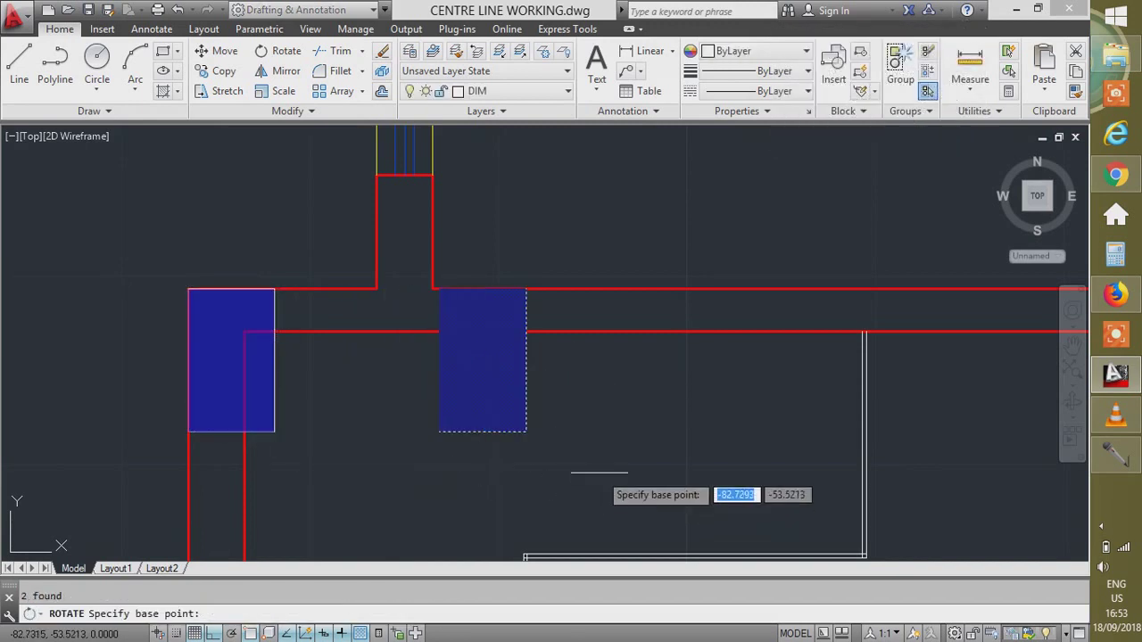
{"action": "left_click", "coordinate": [526, 432]}
{"action": "left_click", "coordinate": [553, 247]}
Copy the rotated column by its upper-right corner to the kitchen's upper-right outer wall corner, and delete the temporary rotated column.
{"action": "left_click", "coordinate": [546, 446]}
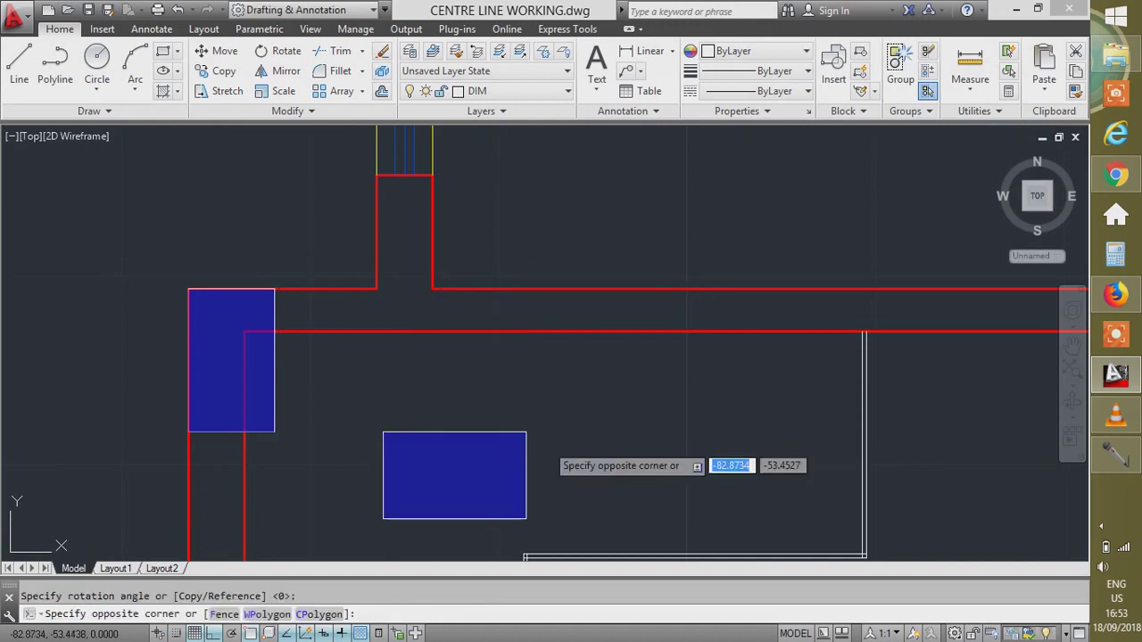
{"action": "left_click", "coordinate": [463, 401]}
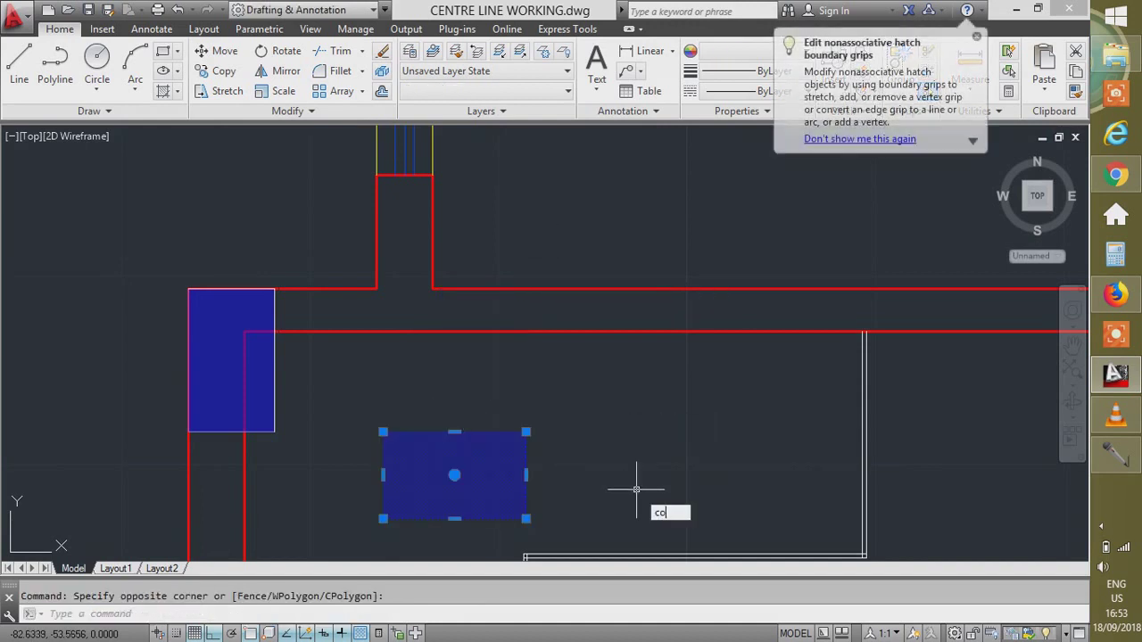
{"action": "key", "text": "Return"}
{"action": "left_click", "coordinate": [527, 432]}
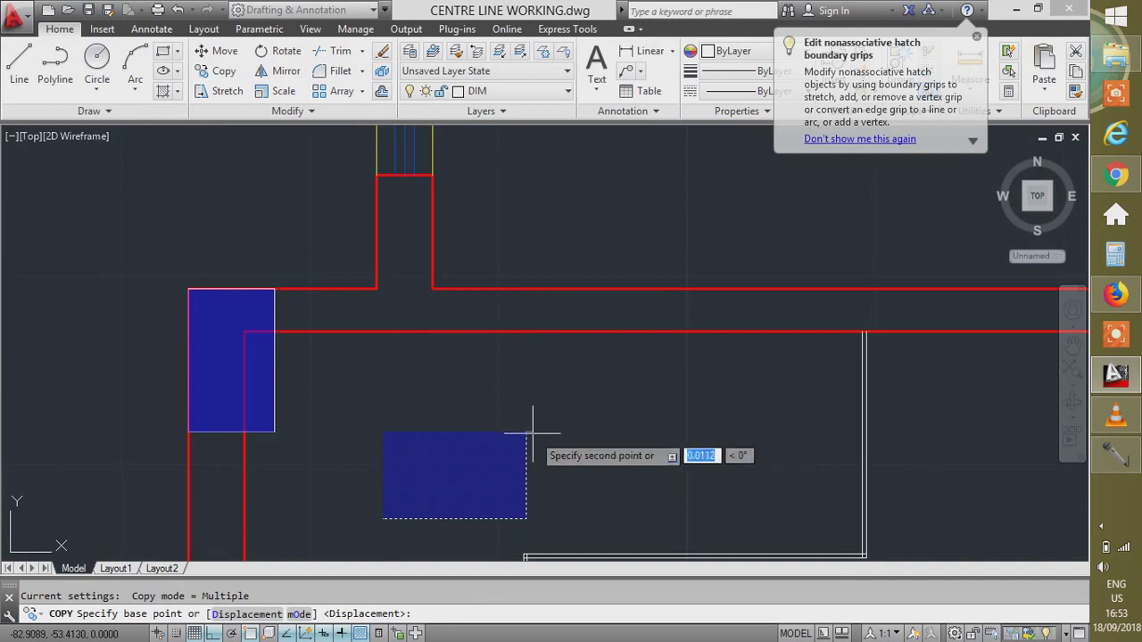
{"action": "scroll", "coordinate": [532, 433], "scroll_direction": "down", "scroll_amount": 4}
{"action": "scroll", "coordinate": [757, 387], "scroll_direction": "up", "scroll_amount": 2}
{"action": "left_click", "coordinate": [781, 378]}
{"action": "key", "text": "Escape"}
{"action": "left_click_drag", "start_coordinate": [468, 480], "coordinate": [332, 427]}
{"action": "key", "text": "Delete"}
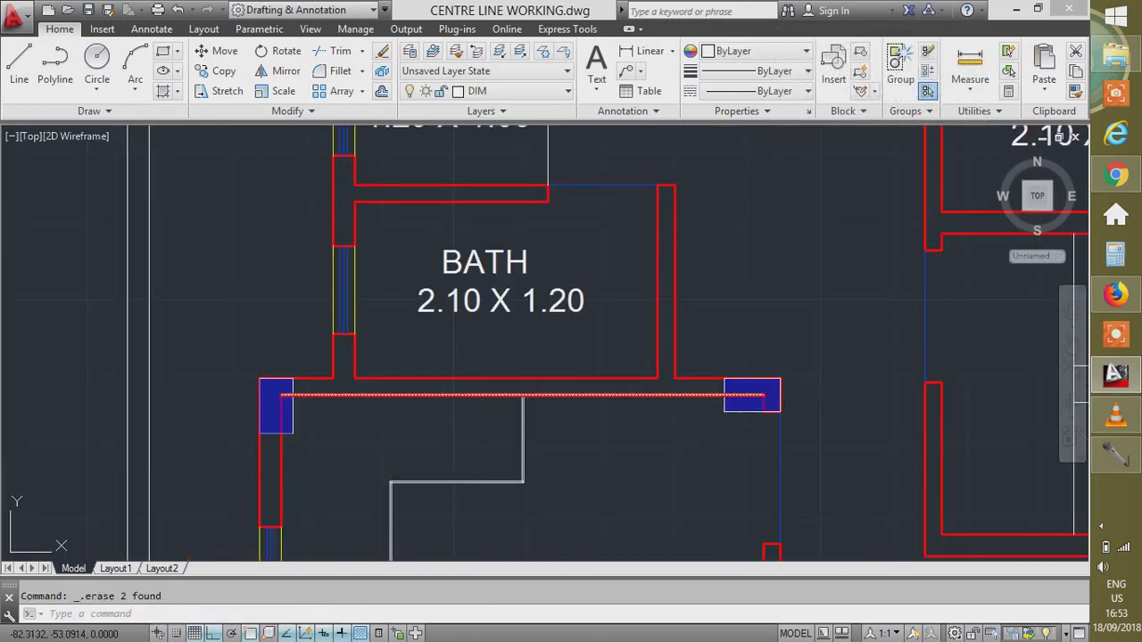
Examine the column positions around the kitchen and its lower-right wall corner.
{"action": "scroll", "coordinate": [726, 408], "scroll_direction": "down", "scroll_amount": 1}
{"action": "scroll", "coordinate": [641, 446], "scroll_direction": "up", "scroll_amount": 3}
{"action": "scroll", "coordinate": [703, 275], "scroll_direction": "down", "scroll_amount": 2}
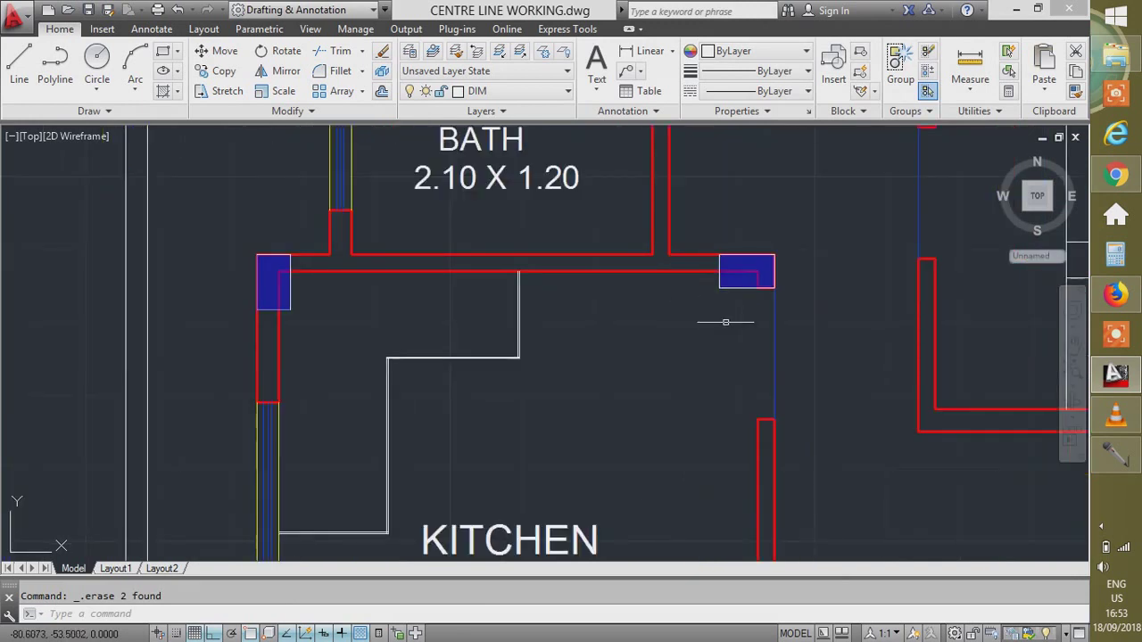
{"action": "scroll", "coordinate": [257, 288], "scroll_direction": "up", "scroll_amount": 3}
{"action": "scroll", "coordinate": [282, 241], "scroll_direction": "down", "scroll_amount": 3}
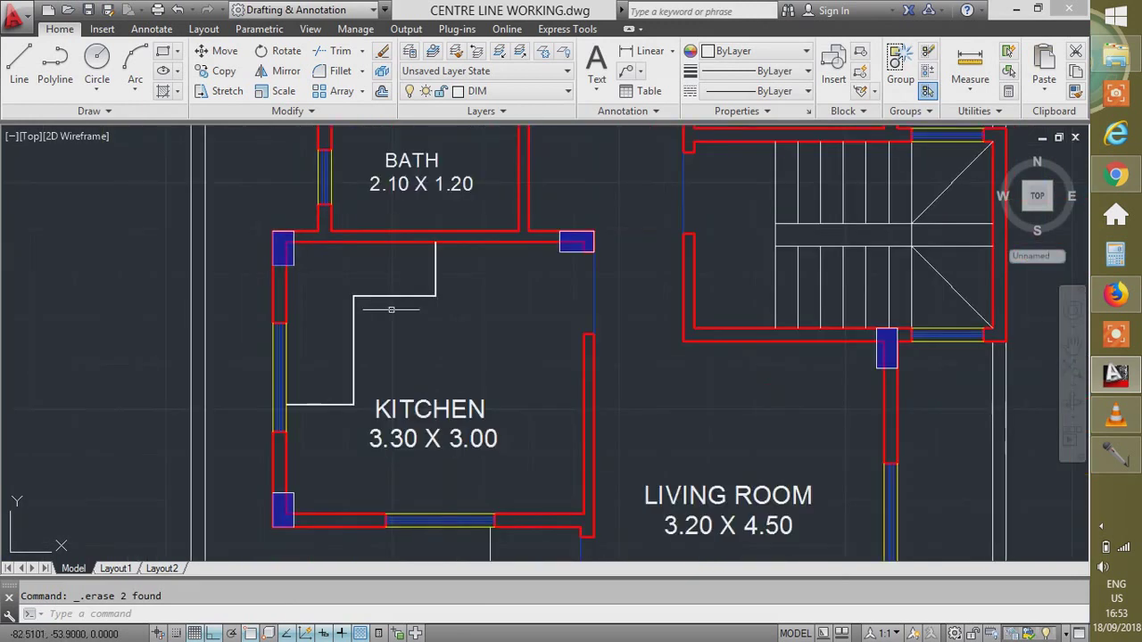
{"action": "scroll", "coordinate": [456, 337], "scroll_direction": "down", "scroll_amount": 4}
{"action": "scroll", "coordinate": [492, 392], "scroll_direction": "up", "scroll_amount": 4}
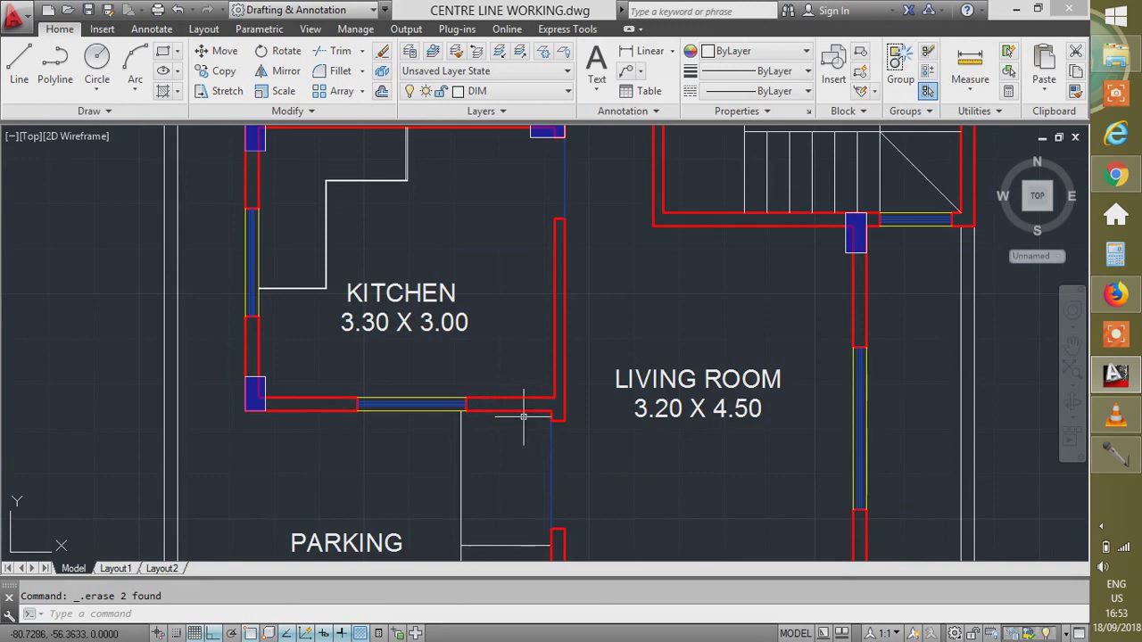
Copy the horizontal column from the kitchen's upper-right corner to the outer wall face at the kitchen's lower-right corner.
{"action": "scroll", "coordinate": [536, 137], "scroll_direction": "up", "scroll_amount": 3}
{"action": "left_click", "coordinate": [558, 153]}
{"action": "left_click", "coordinate": [474, 131]}
{"action": "scroll", "coordinate": [560, 221], "scroll_direction": "down", "scroll_amount": 2}
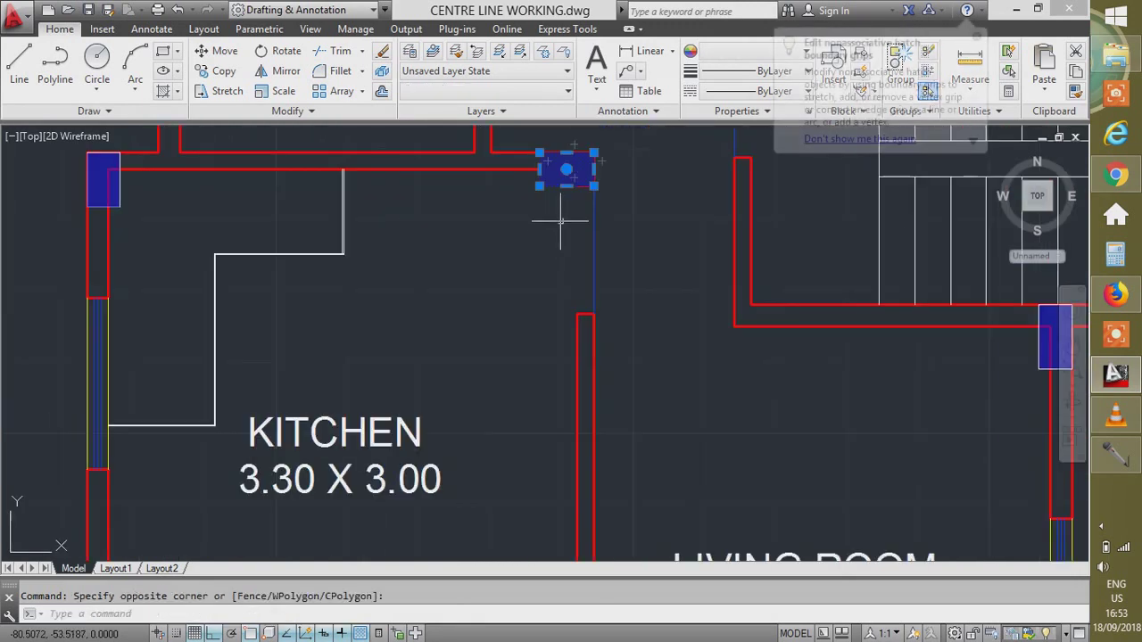
{"action": "type", "text": "c"}
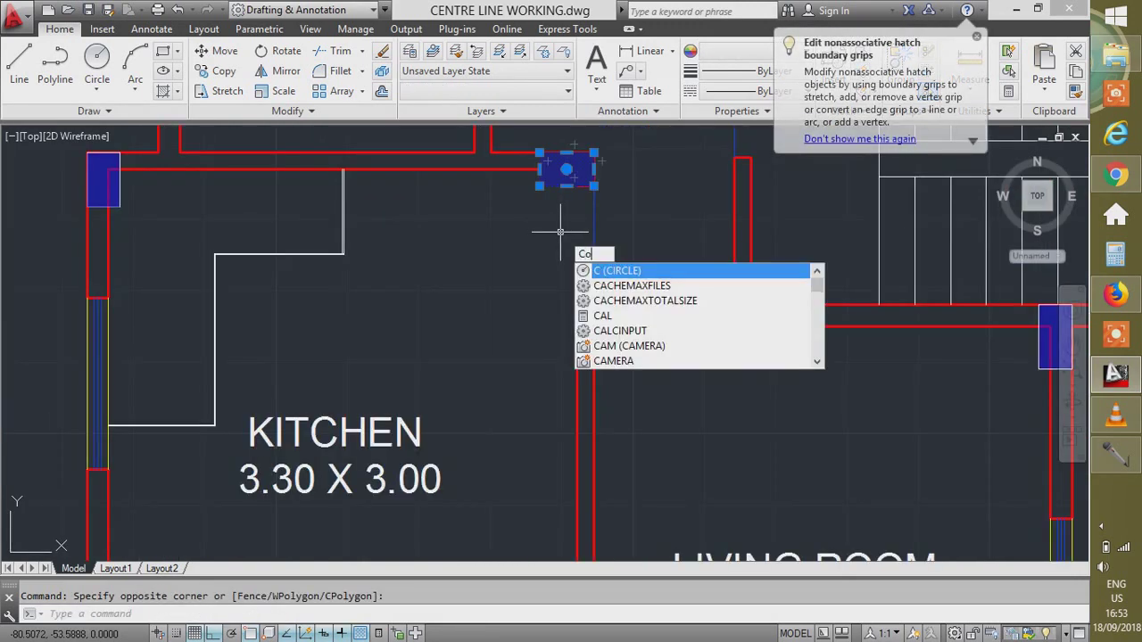
{"action": "type", "text": "o"}
{"action": "key", "text": "Return"}
{"action": "scroll", "coordinate": [598, 185], "scroll_direction": "up", "scroll_amount": 2}
{"action": "left_click", "coordinate": [598, 186]}
{"action": "scroll", "coordinate": [600, 169], "scroll_direction": "down", "scroll_amount": 3}
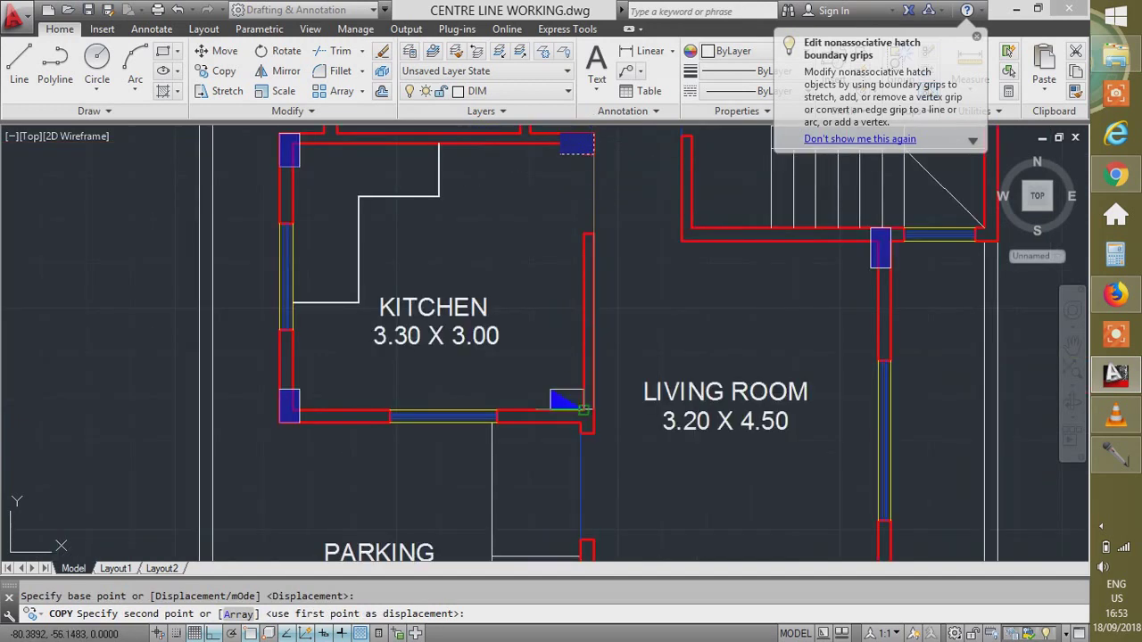
{"action": "scroll", "coordinate": [580, 408], "scroll_direction": "up", "scroll_amount": 5}
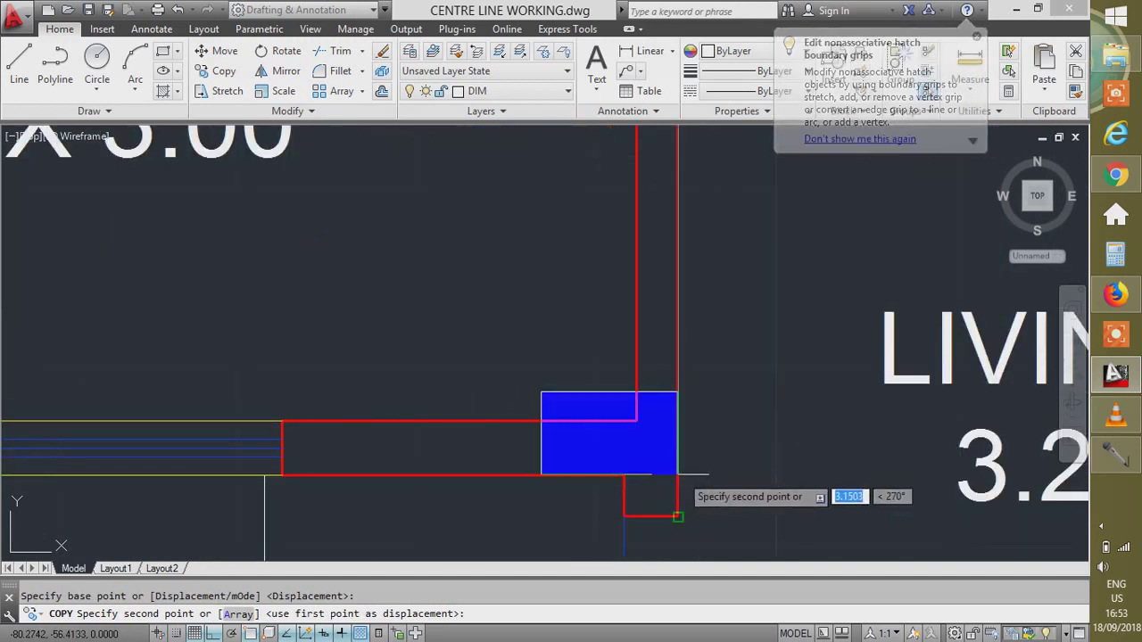
{"action": "left_click", "coordinate": [625, 478]}
{"action": "key", "text": "Escape"}
Move the kitchen's lower-right column sideways until it is flush with the living room face of the wall.
{"action": "left_click", "coordinate": [563, 381]}
{"action": "left_click", "coordinate": [463, 401]}
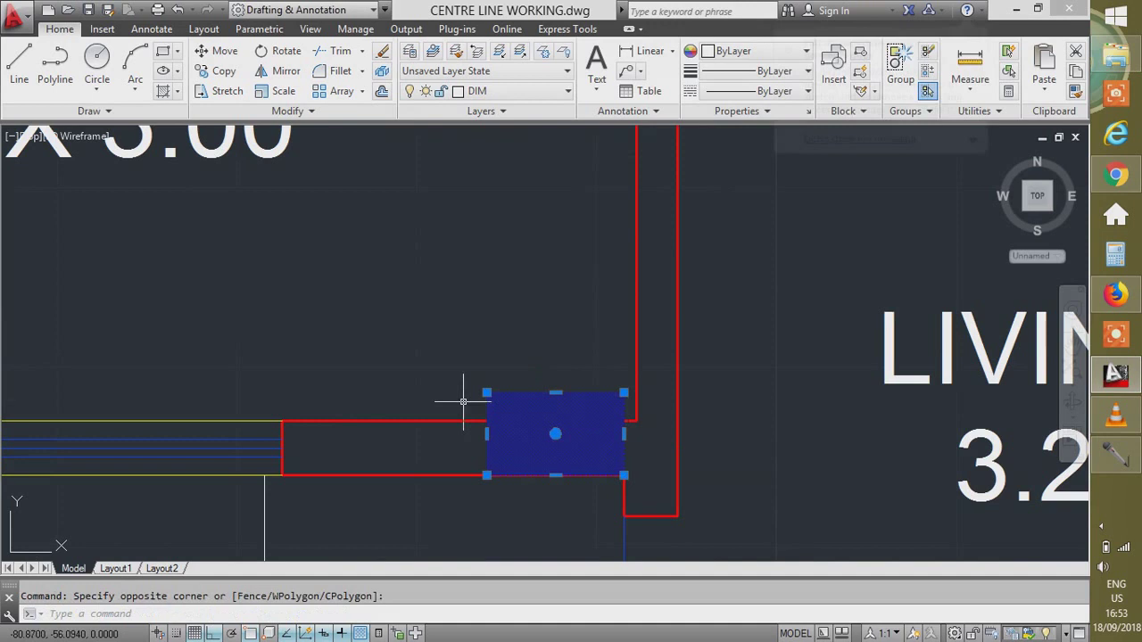
{"action": "type", "text": "m"}
{"action": "key", "text": "Return"}
{"action": "left_click", "coordinate": [623, 475]}
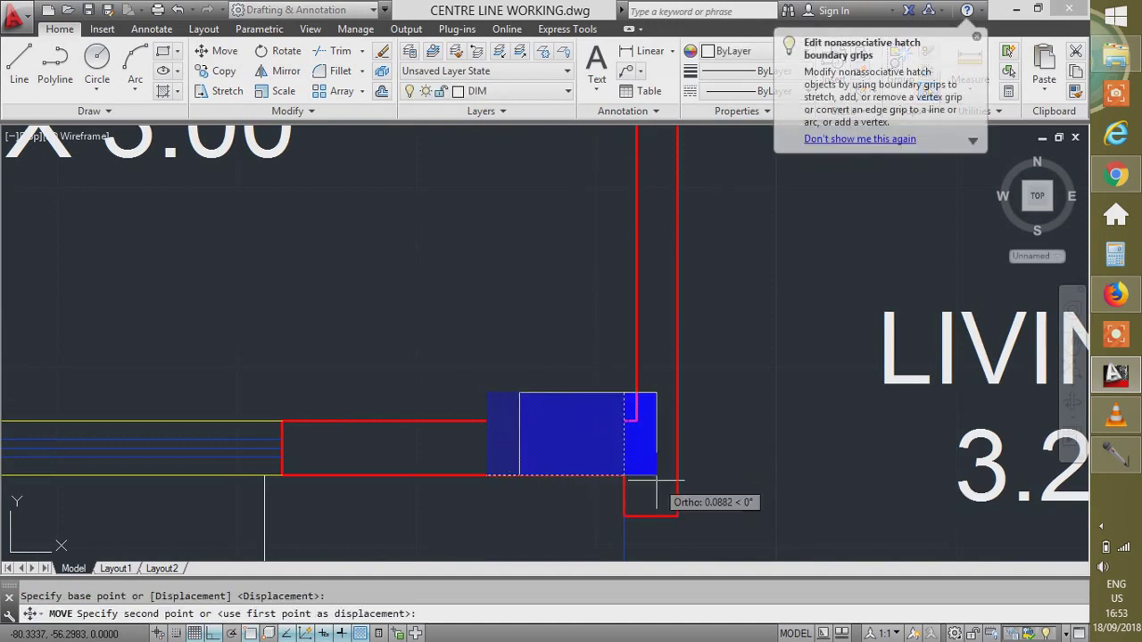
{"action": "left_click", "coordinate": [676, 489]}
{"action": "scroll", "coordinate": [525, 467], "scroll_direction": "down", "scroll_amount": 5}
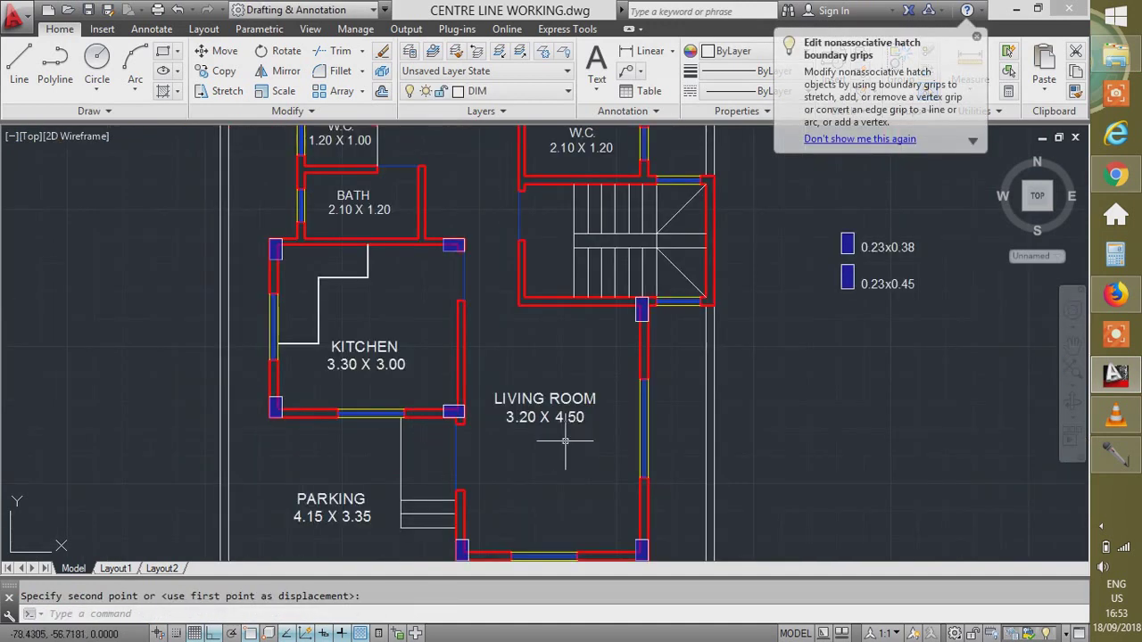
{"action": "scroll", "coordinate": [617, 349], "scroll_direction": "down", "scroll_amount": 4}
{"action": "scroll", "coordinate": [633, 363], "scroll_direction": "up", "scroll_amount": 2}
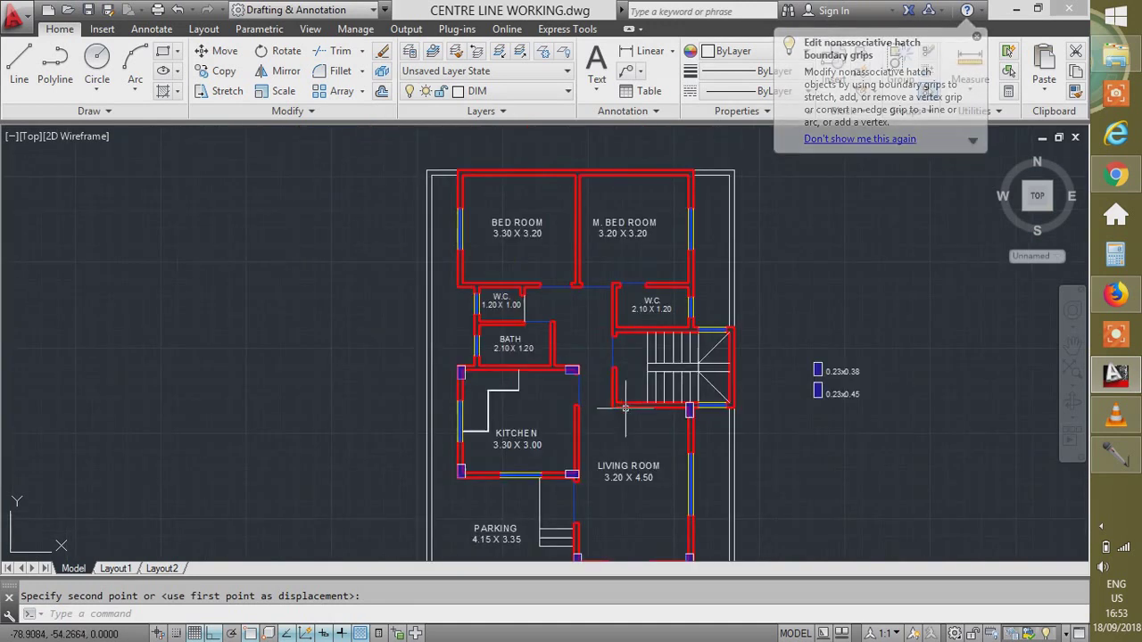
{"action": "scroll", "coordinate": [693, 366], "scroll_direction": "up", "scroll_amount": 2}
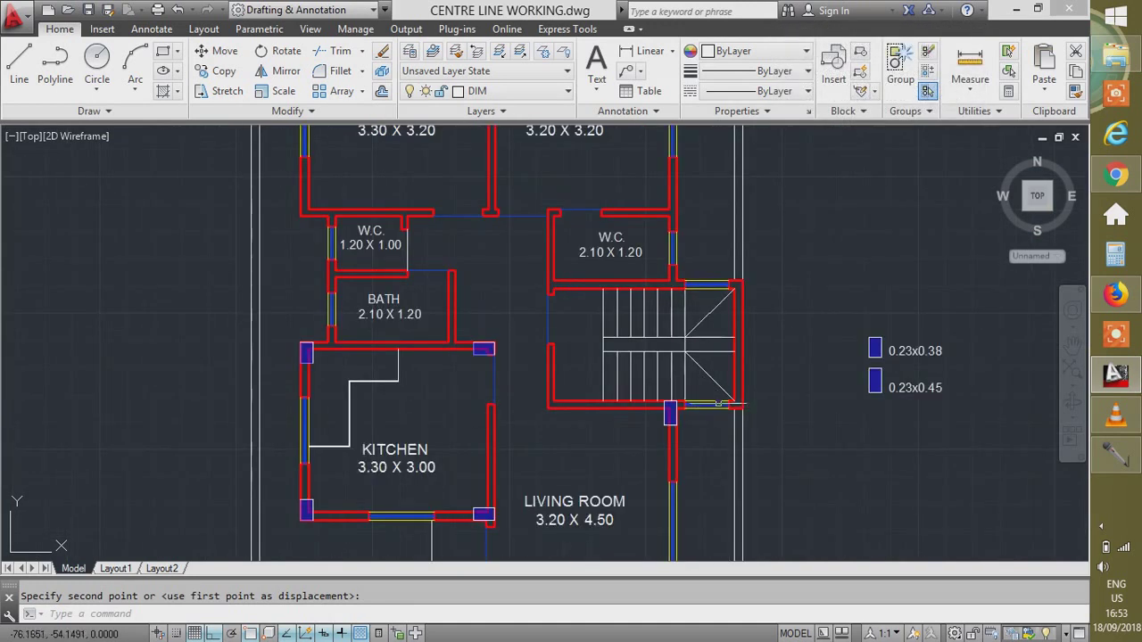
{"action": "scroll", "coordinate": [454, 342], "scroll_direction": "up", "scroll_amount": 6}
{"action": "left_click", "coordinate": [542, 406]}
{"action": "left_click", "coordinate": [502, 391]}
{"action": "type", "text": "m"}
{"action": "key", "text": "Return"}
{"action": "type", "text": "4"}
{"action": "key", "text": "Return"}
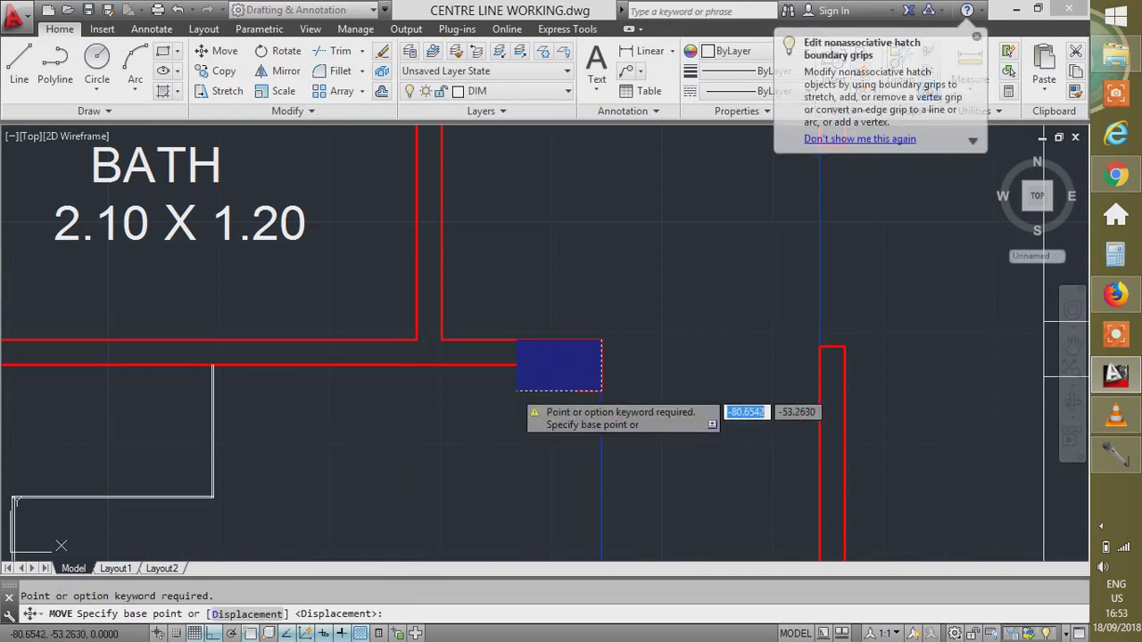
{"action": "key", "text": "Escape"}
{"action": "key", "text": "Return"}
{"action": "key", "text": "Escape"}
{"action": "left_click", "coordinate": [519, 407]}
{"action": "left_click", "coordinate": [495, 385]}
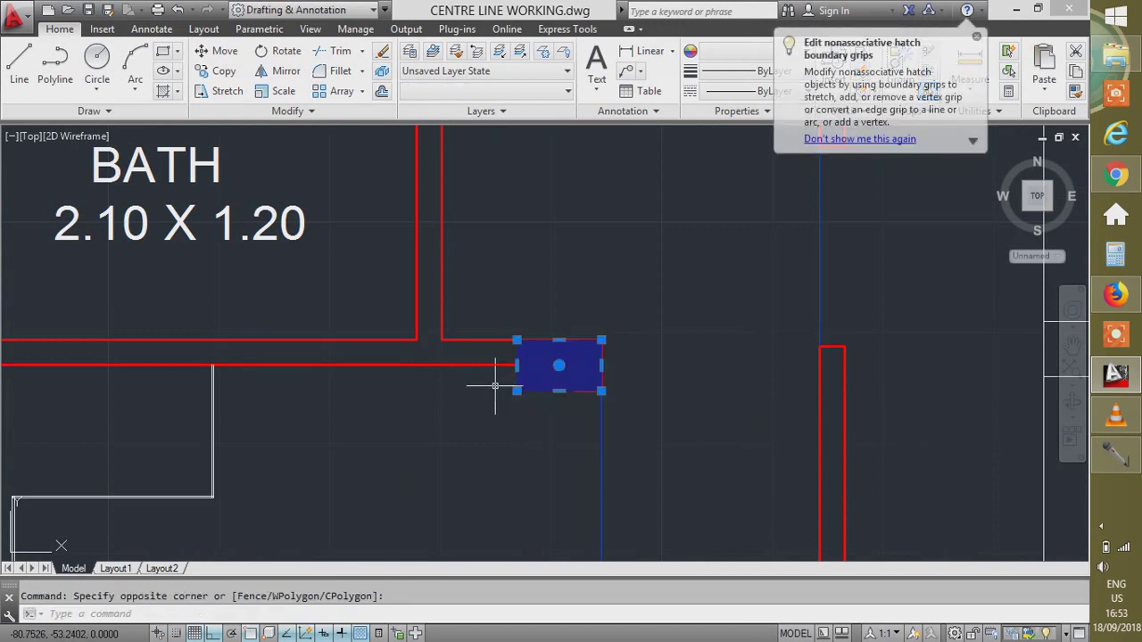
{"action": "key", "text": "Return"}
{"action": "scroll", "coordinate": [589, 382], "scroll_direction": "up", "scroll_amount": 7}
{"action": "key", "text": "Escape"}
{"action": "key", "text": "Return"}
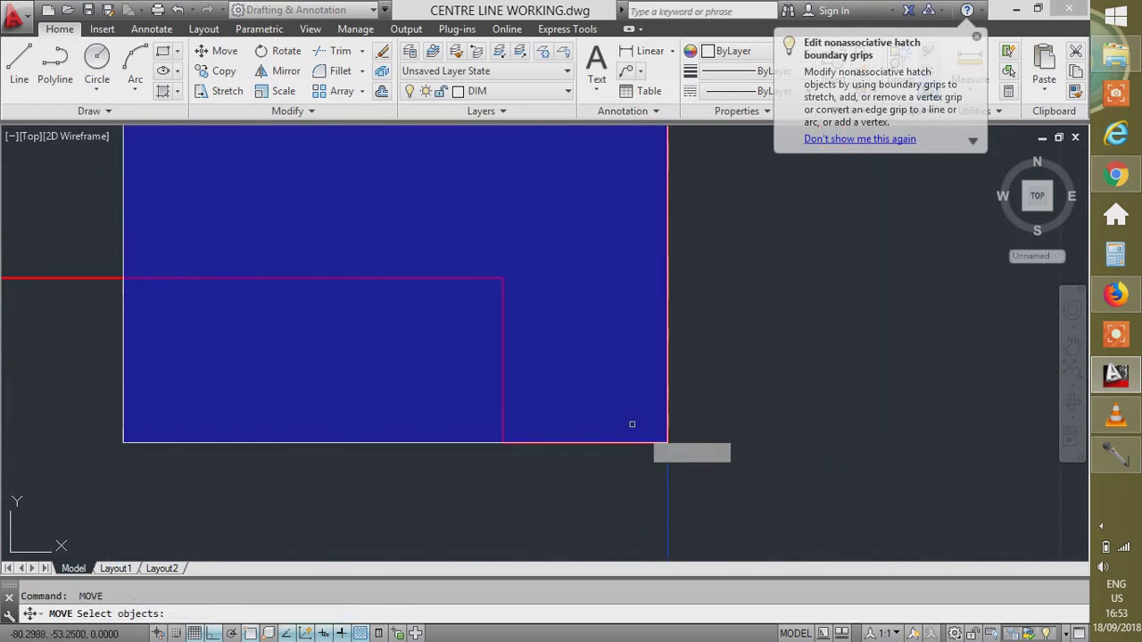
{"action": "key", "text": "Escape"}
{"action": "left_click", "coordinate": [441, 437]}
{"action": "left_click", "coordinate": [526, 451]}
{"action": "left_click", "coordinate": [255, 413]}
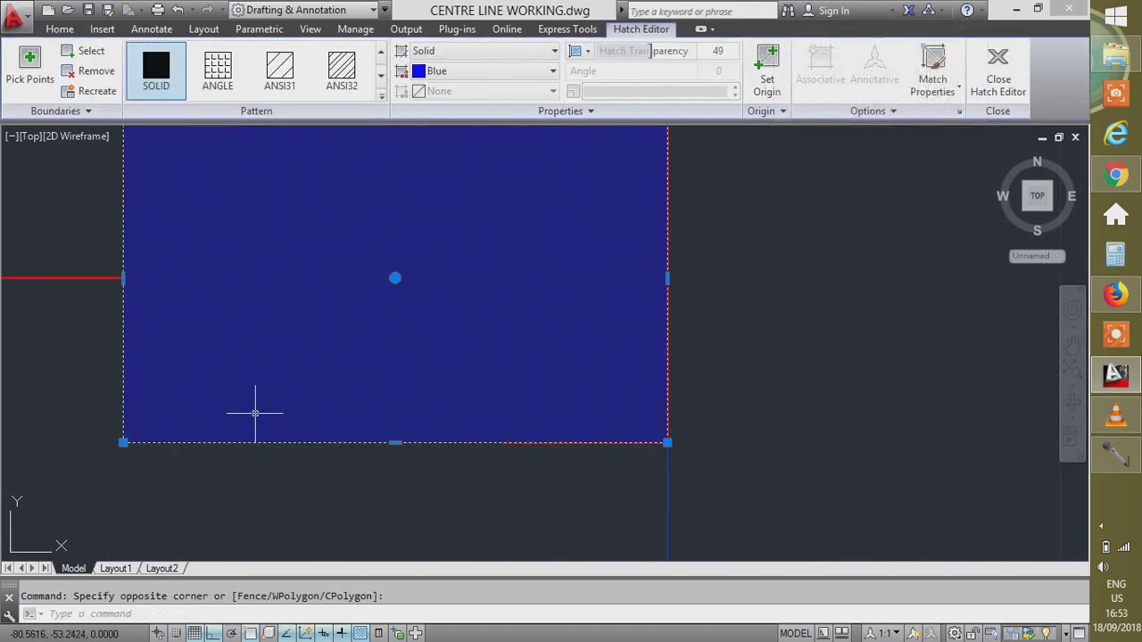
{"action": "type", "text": "co"}
{"action": "key", "text": "Return"}
{"action": "key", "text": "Escape"}
{"action": "key", "text": "Return"}
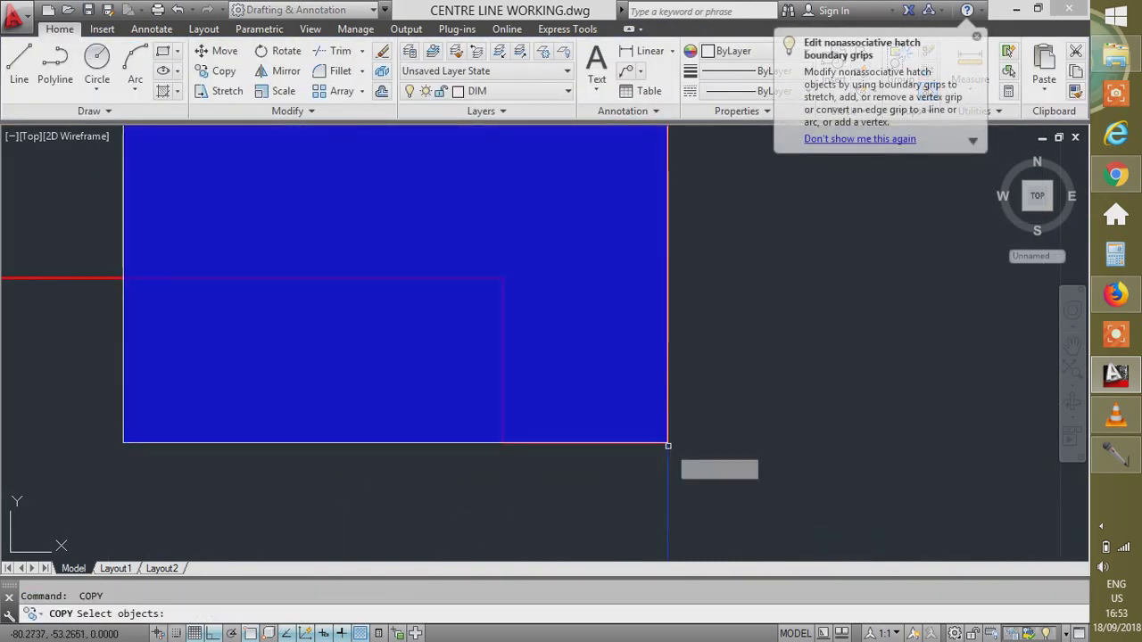
{"action": "left_click", "coordinate": [418, 467]}
{"action": "type", "text": "nc"}
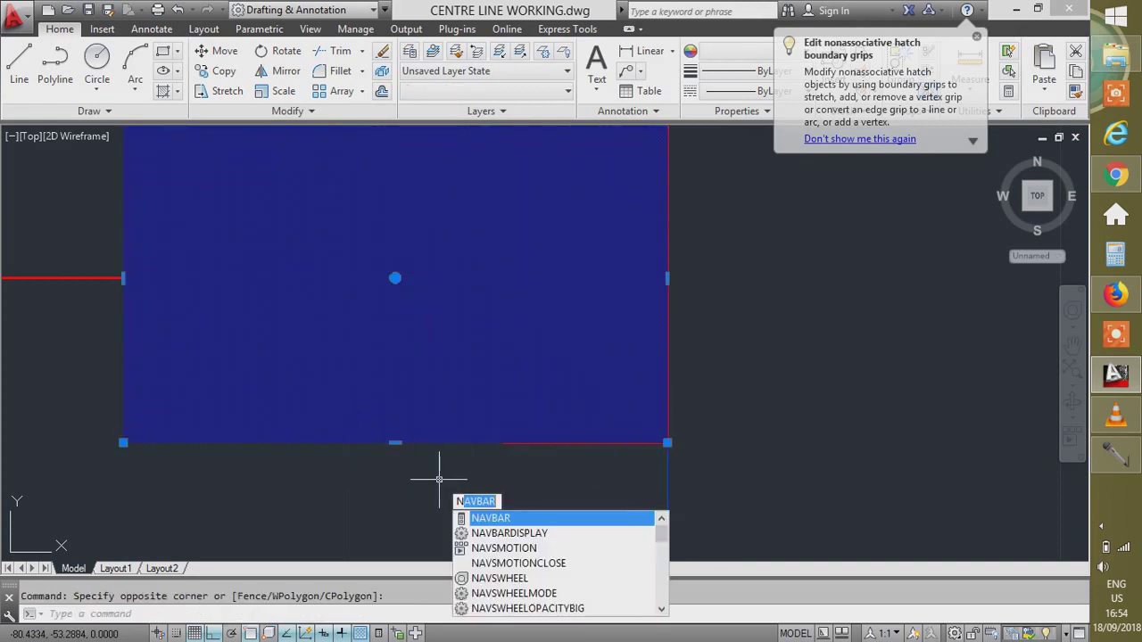
{"action": "key", "text": "Escape"}
{"action": "type", "text": "ct o"}
{"action": "key", "text": "Return"}
{"action": "left_click", "coordinate": [479, 466]}
{"action": "left_click", "coordinate": [423, 428]}
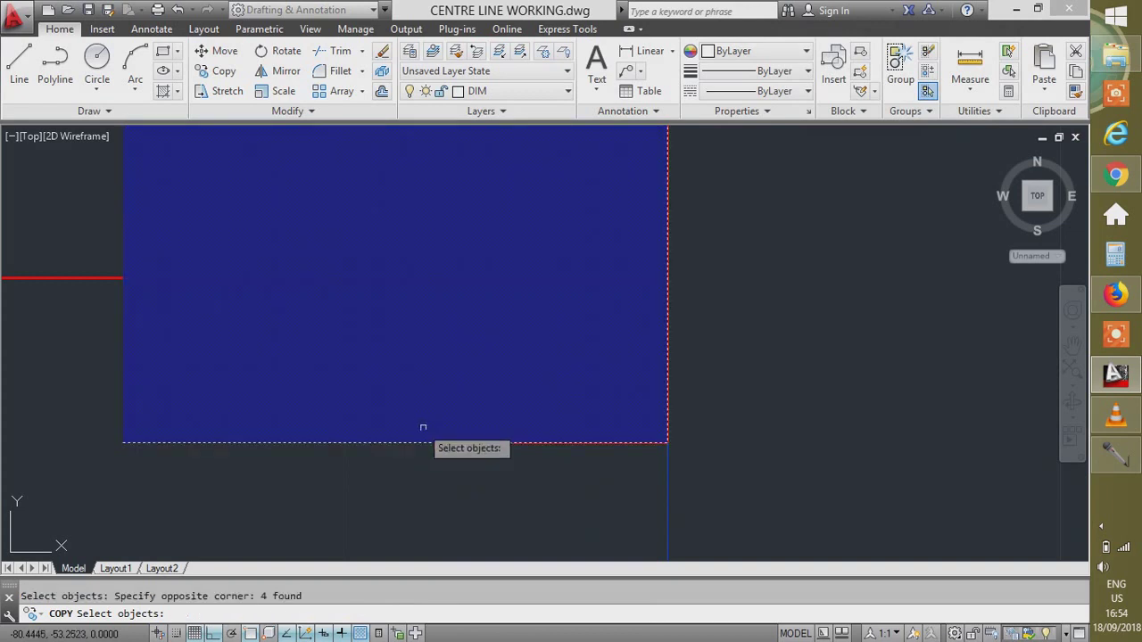
{"action": "key", "text": "Return"}
{"action": "key", "text": "Escape"}
{"action": "key", "text": "Return"}
{"action": "key", "text": "Escape"}
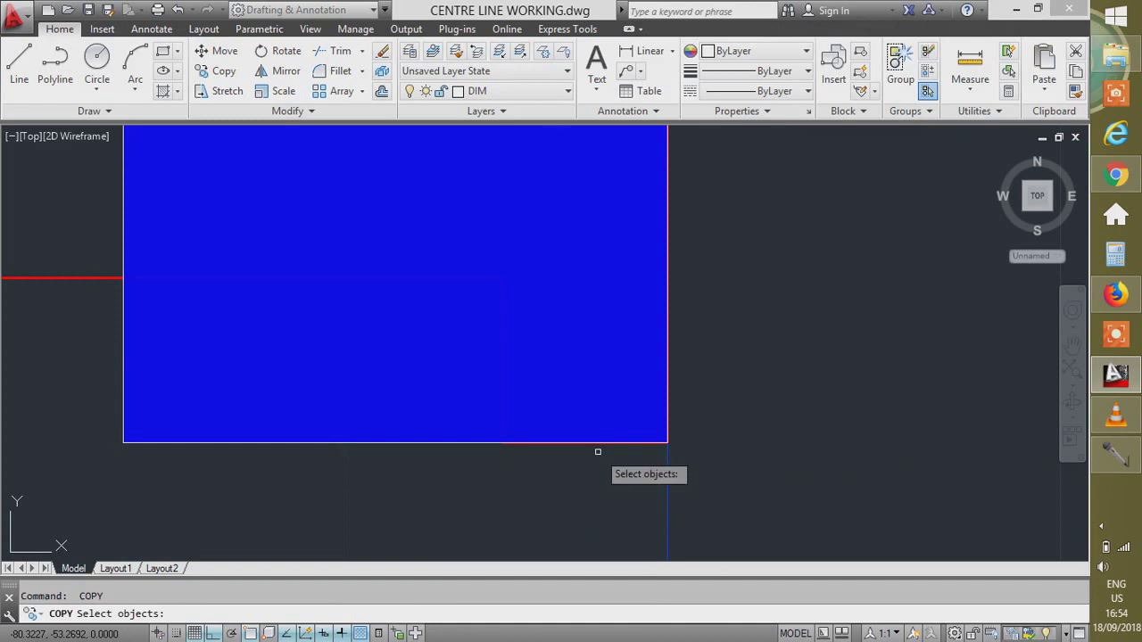
{"action": "key", "text": "Return"}
{"action": "key", "text": "Return"}
{"action": "key", "text": "Escape"}
{"action": "key", "text": "alt"}
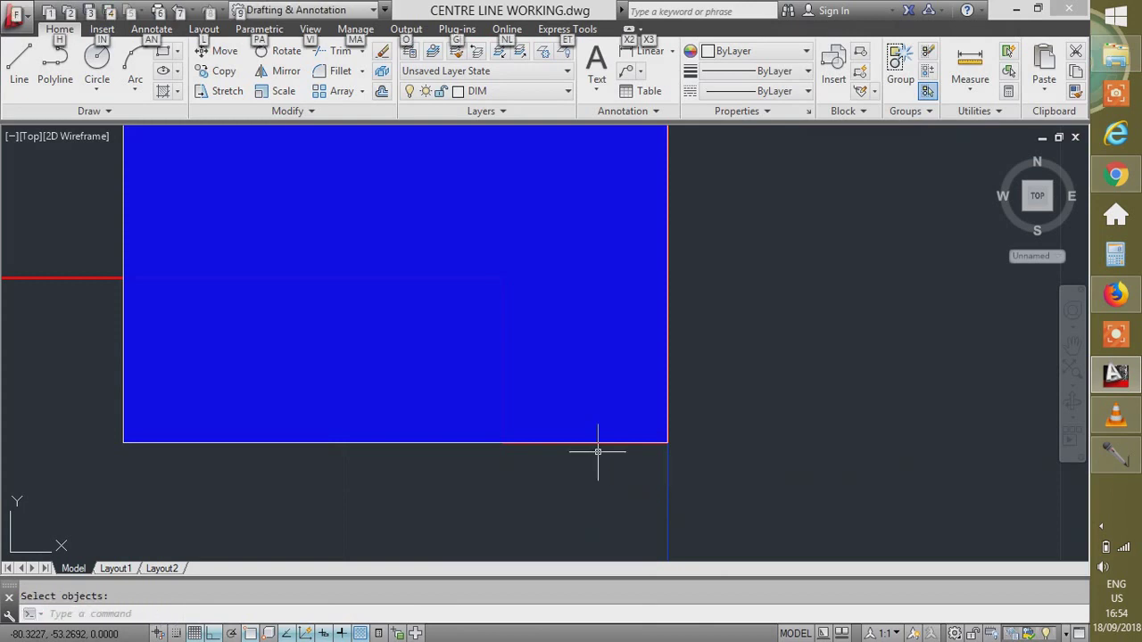
{"action": "key", "text": "alt"}
{"action": "left_click", "coordinate": [346, 468]}
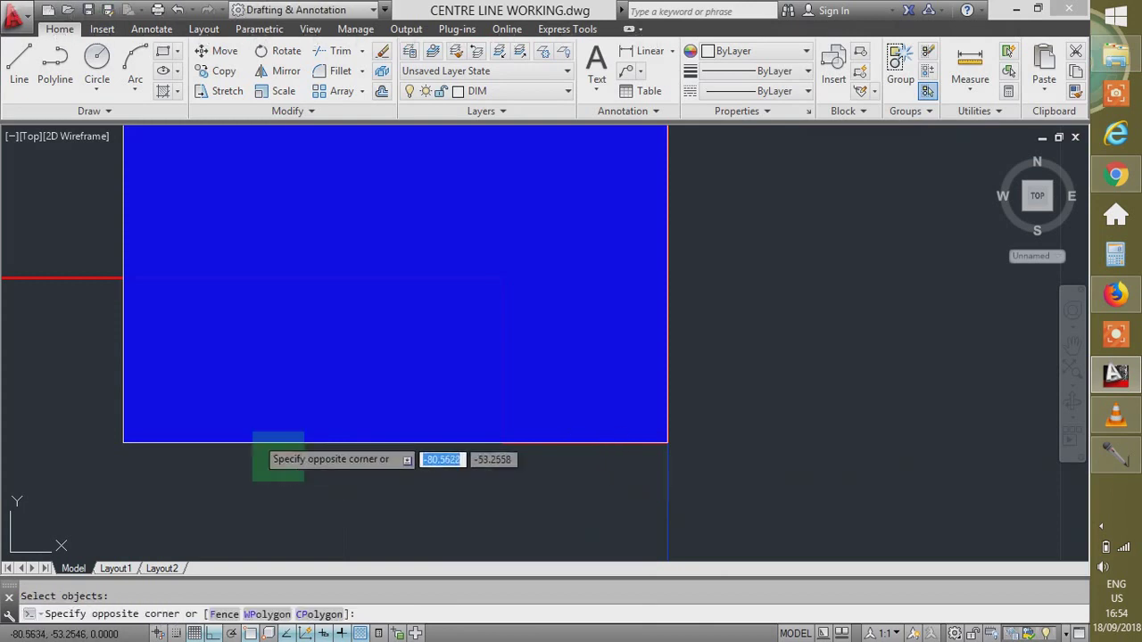
{"action": "scroll", "coordinate": [558, 357], "scroll_direction": "down", "scroll_amount": 6}
{"action": "type", "text": "o"}
{"action": "key", "text": "Return"}
{"action": "key", "text": "Escape"}
{"action": "key", "text": "Escape"}
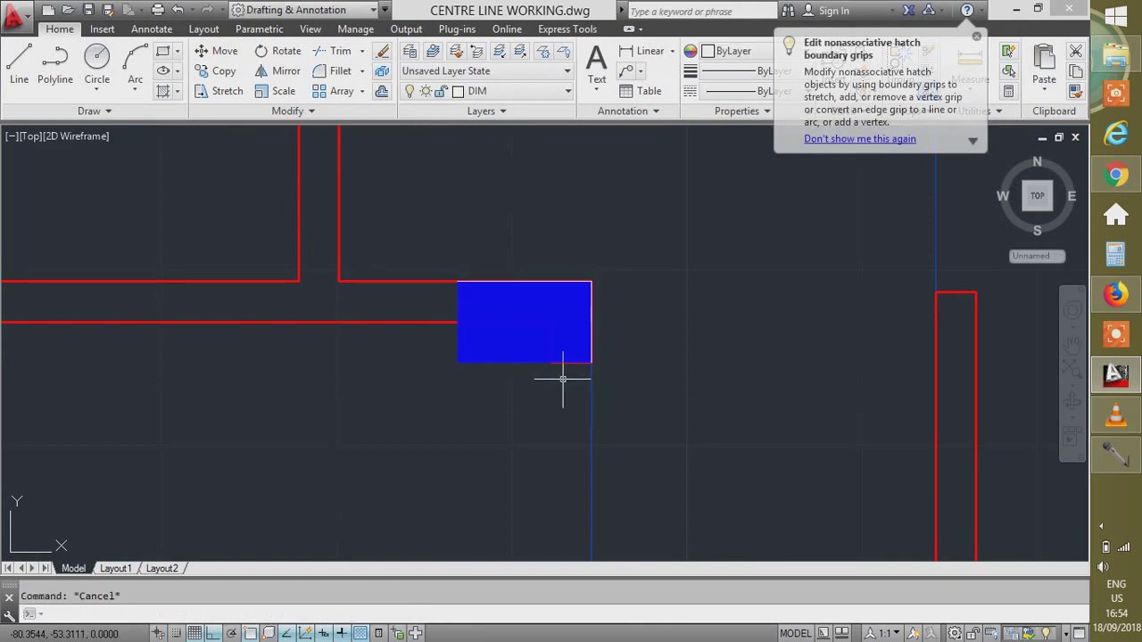
{"action": "key", "text": "Return"}
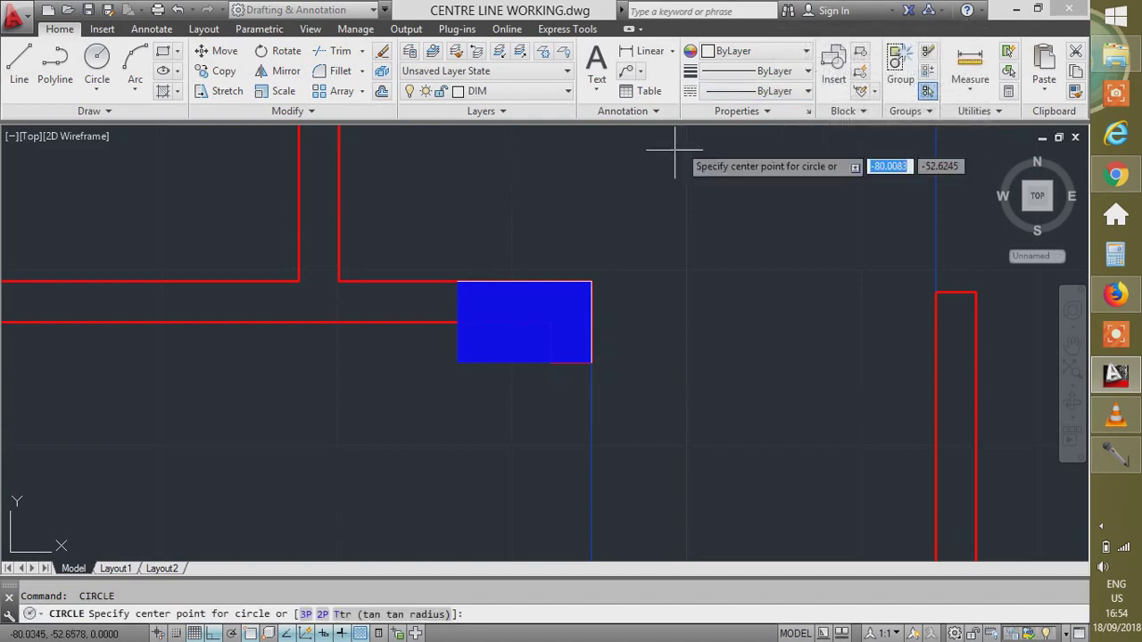
{"action": "key", "text": "Escape"}
Copy the kitchen's upper-right horizontal column to the wall junction at the lower-right corner of the 2.10 X 1.20 W.C.
{"action": "type", "text": "co"}
{"action": "key", "text": "Return"}
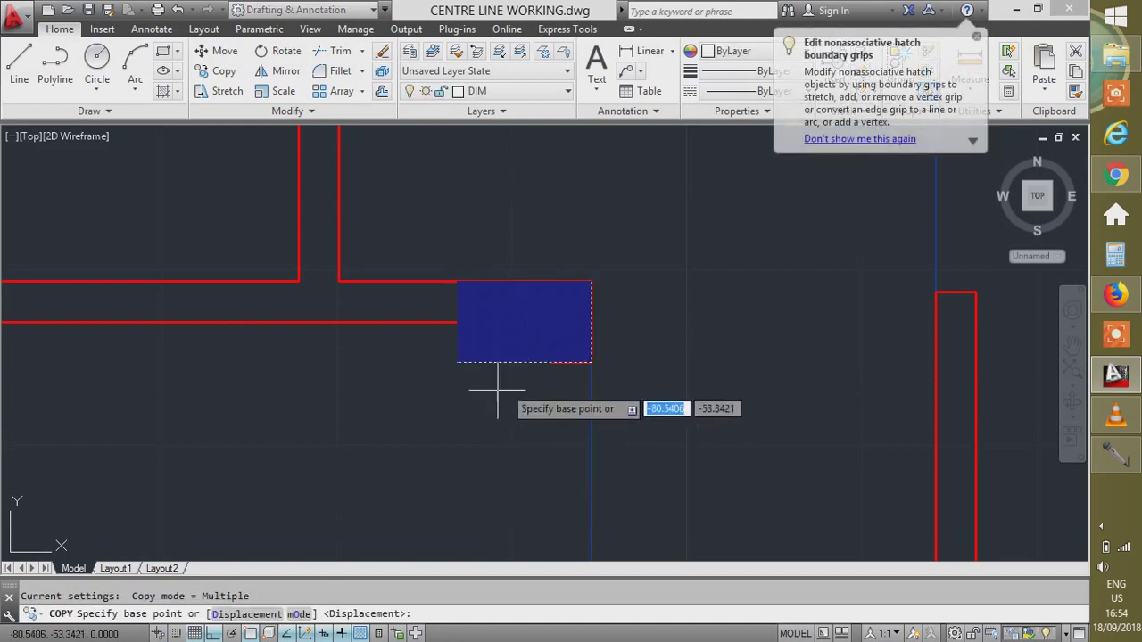
{"action": "left_click", "coordinate": [591, 362]}
{"action": "scroll", "coordinate": [523, 379], "scroll_direction": "down", "scroll_amount": 6}
{"action": "scroll", "coordinate": [521, 389], "scroll_direction": "up", "scroll_amount": 4}
{"action": "scroll", "coordinate": [718, 284], "scroll_direction": "up", "scroll_amount": 2}
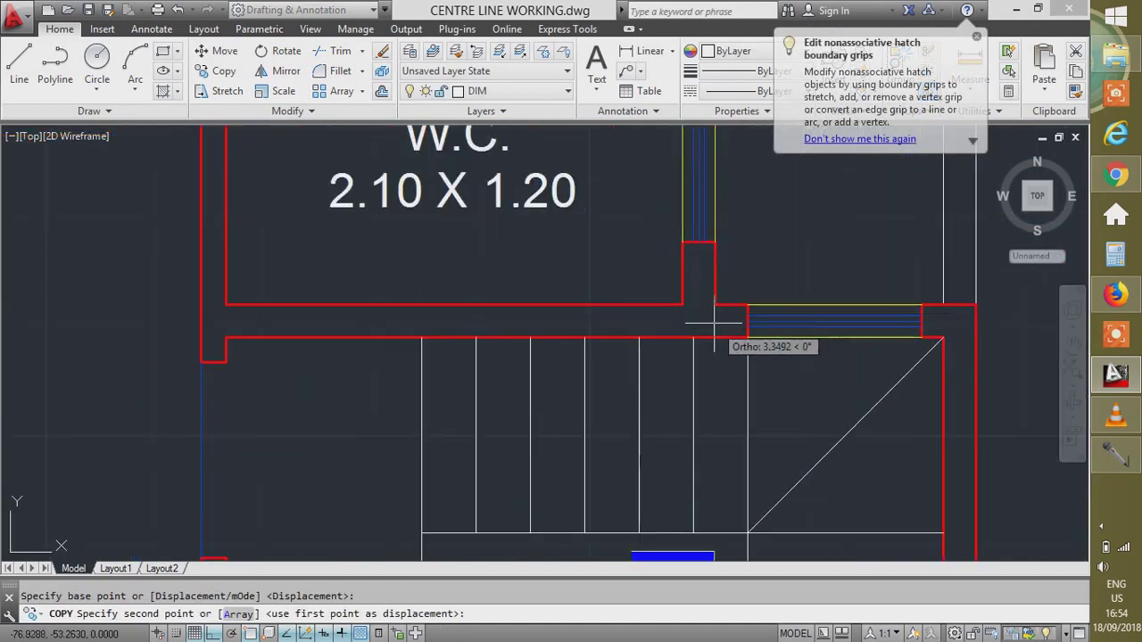
{"action": "left_click", "coordinate": [715, 305]}
{"action": "key", "text": "Escape"}
Move the W.C. corner column straight down until its lower edge is flush with the staircase face of the wall.
{"action": "left_click", "coordinate": [689, 304]}
{"action": "left_click", "coordinate": [686, 312]}
{"action": "type", "text": "m"}
{"action": "key", "text": "Return"}
{"action": "scroll", "coordinate": [691, 326], "scroll_direction": "up", "scroll_amount": 3}
{"action": "left_click", "coordinate": [740, 270]}
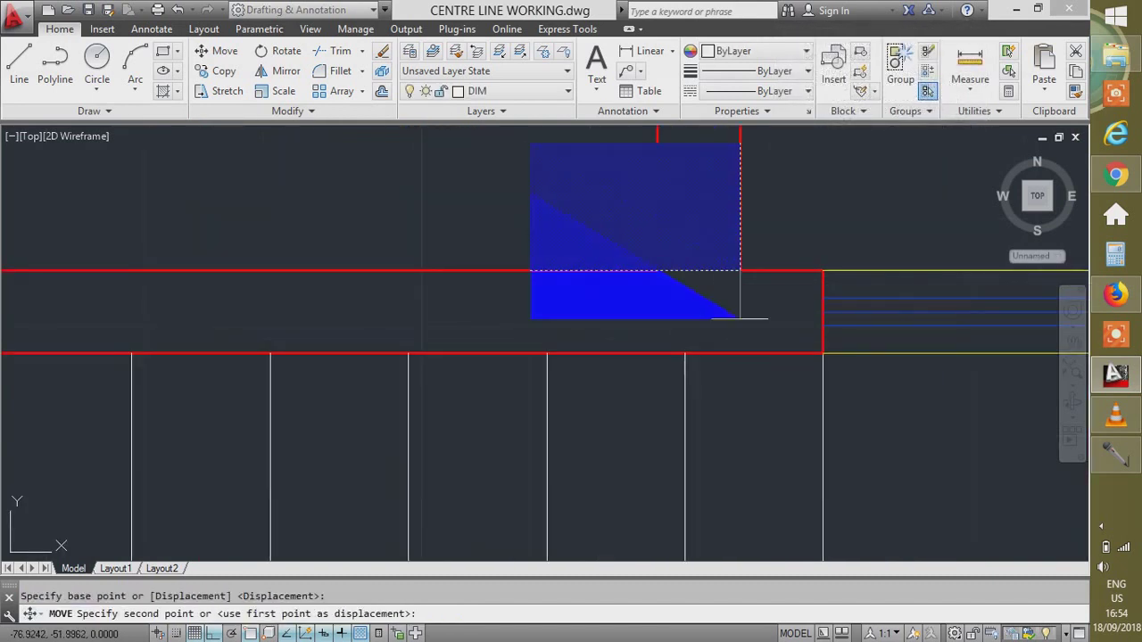
{"action": "left_click", "coordinate": [739, 349]}
{"action": "scroll", "coordinate": [742, 377], "scroll_direction": "down", "scroll_amount": 5}
{"action": "scroll", "coordinate": [754, 375], "scroll_direction": "up", "scroll_amount": 4}
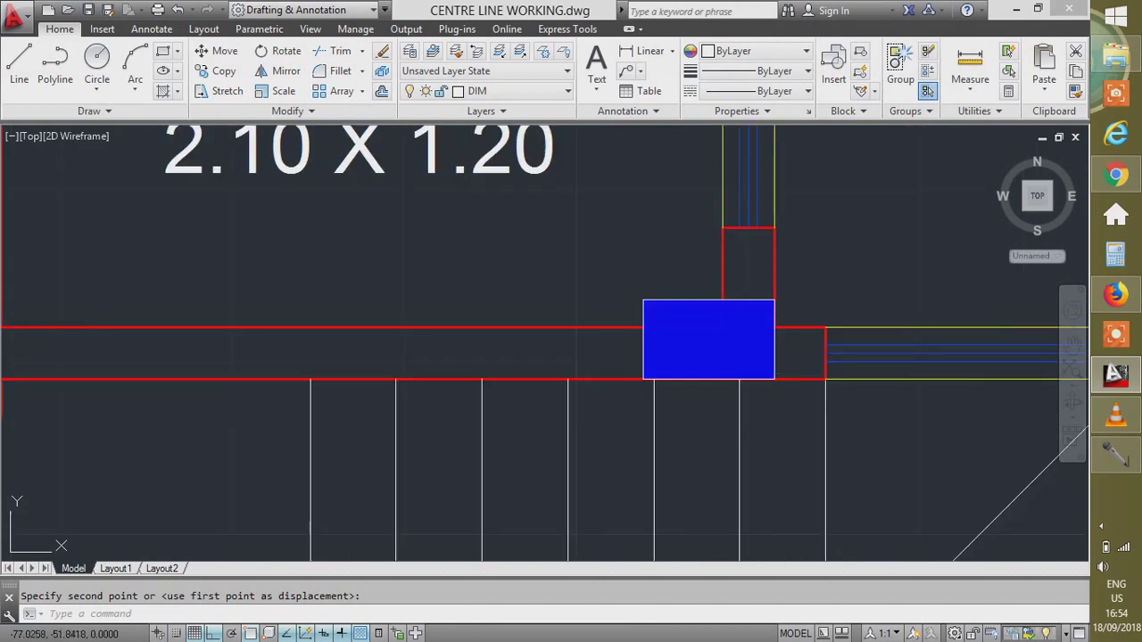
{"action": "left_click_drag", "start_coordinate": [952, 311], "coordinate": [643, 383]}
{"action": "scroll", "coordinate": [751, 389], "scroll_direction": "down", "scroll_amount": 7}
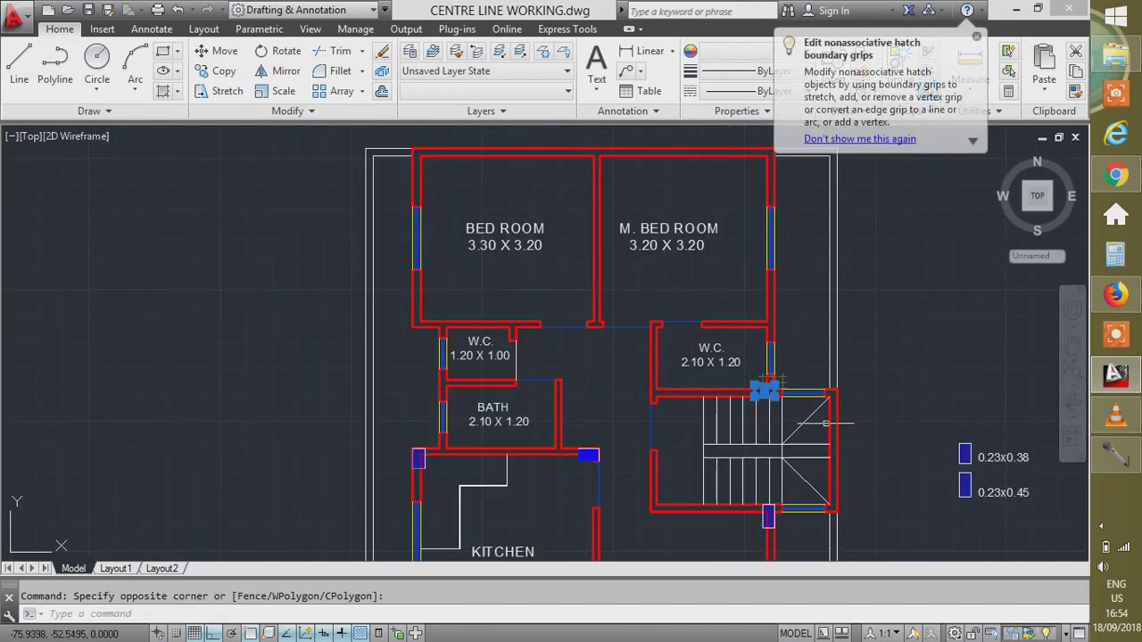
Copy the sample 0.23x0.38 column to the upper-right outer wall corner of the M. BED ROOM.
{"action": "scroll", "coordinate": [1008, 468], "scroll_direction": "up", "scroll_amount": 4}
{"action": "left_click", "coordinate": [972, 463]}
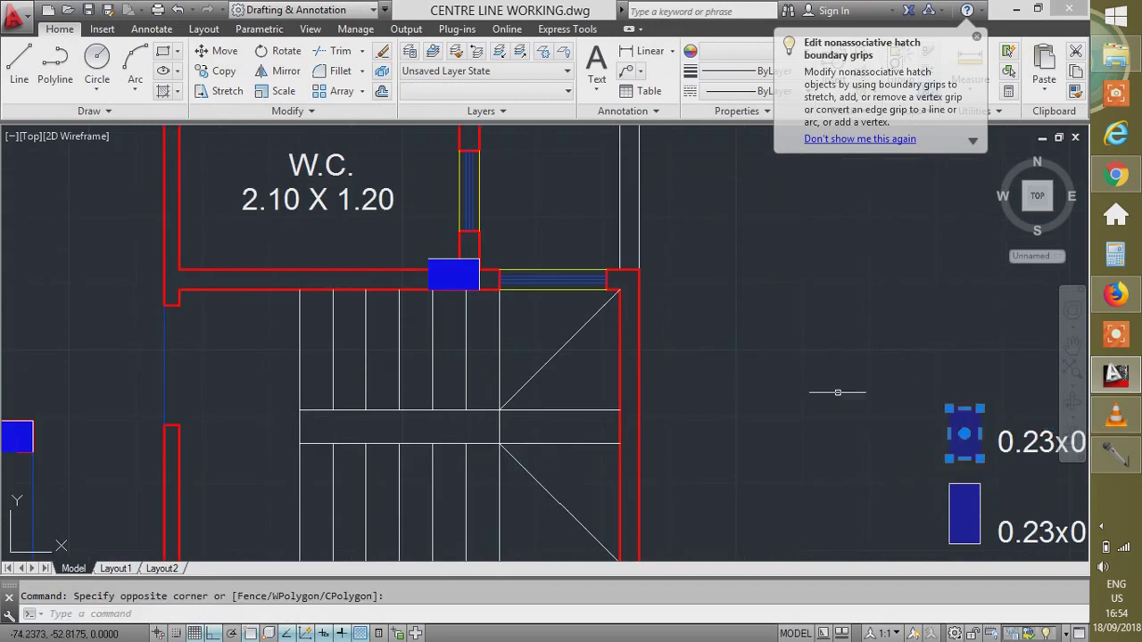
{"action": "scroll", "coordinate": [839, 393], "scroll_direction": "down", "scroll_amount": 6}
{"action": "left_click", "coordinate": [872, 467]}
{"action": "type", "text": "co"}
{"action": "key", "text": "Return"}
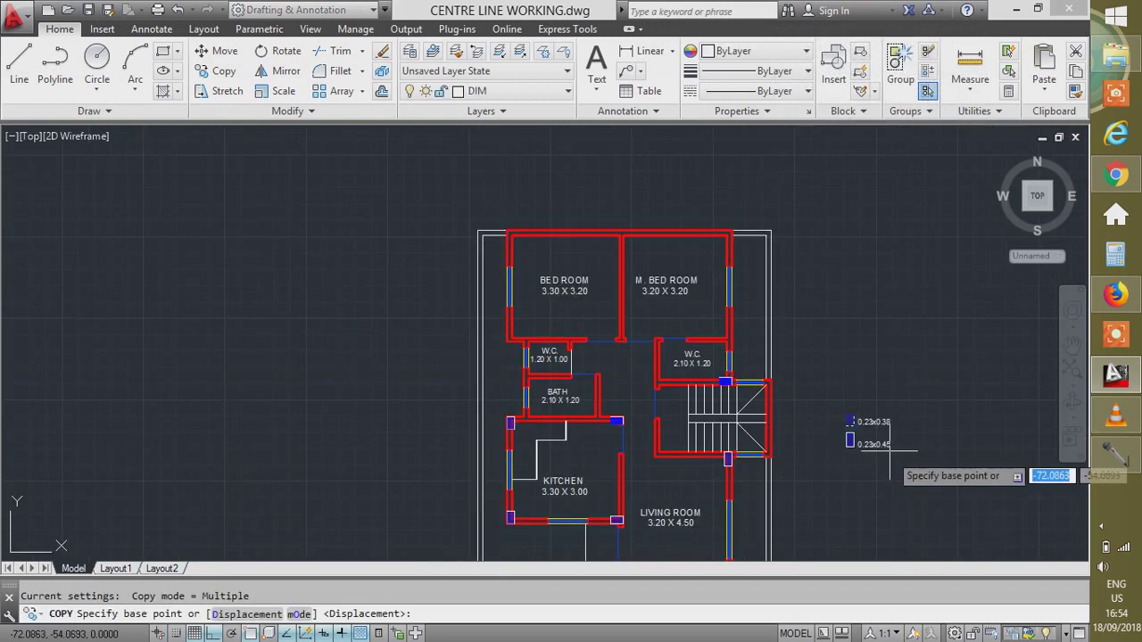
{"action": "scroll", "coordinate": [841, 411], "scroll_direction": "up", "scroll_amount": 4}
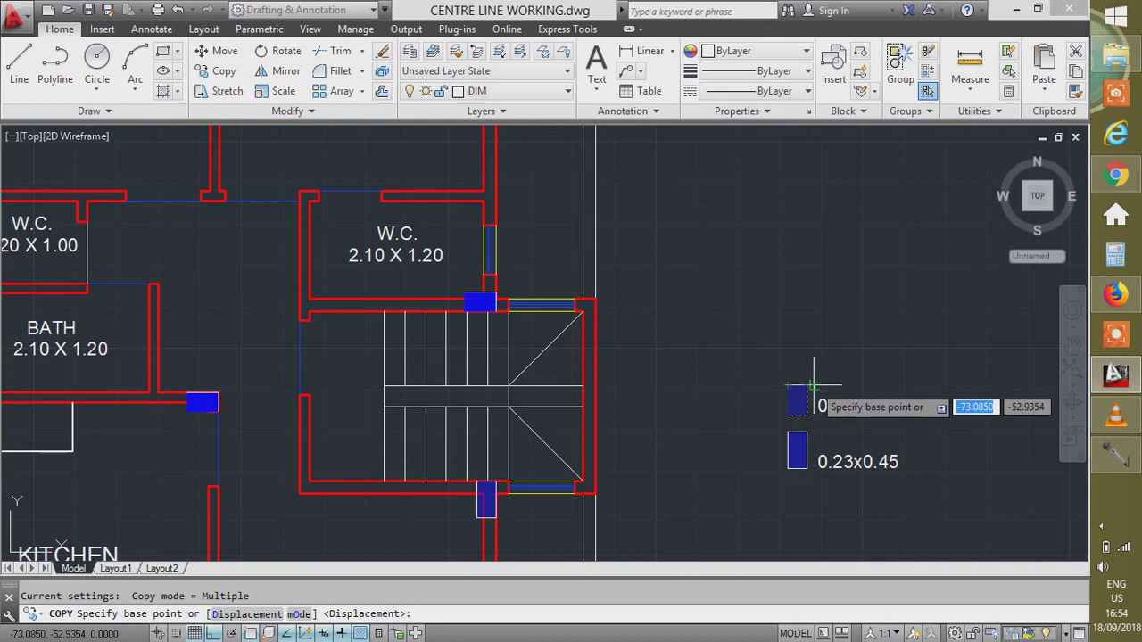
{"action": "left_click", "coordinate": [803, 385]}
{"action": "scroll", "coordinate": [785, 419], "scroll_direction": "down", "scroll_amount": 5}
{"action": "scroll", "coordinate": [688, 255], "scroll_direction": "up", "scroll_amount": 6}
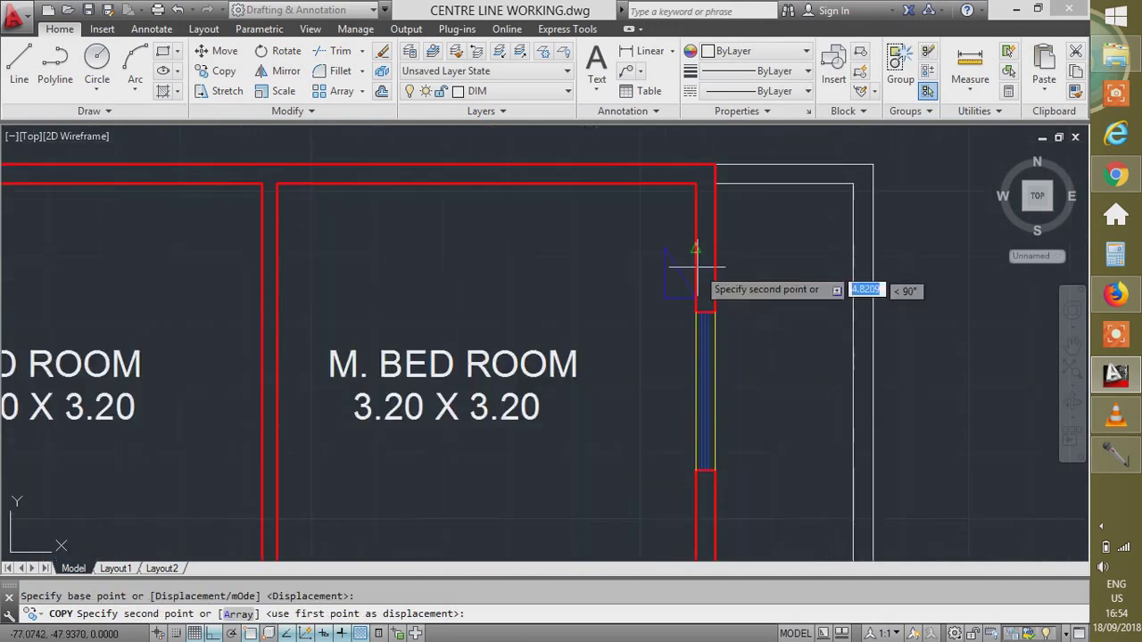
{"action": "scroll", "coordinate": [714, 166], "scroll_direction": "down", "scroll_amount": 3}
{"action": "key", "text": "Escape"}
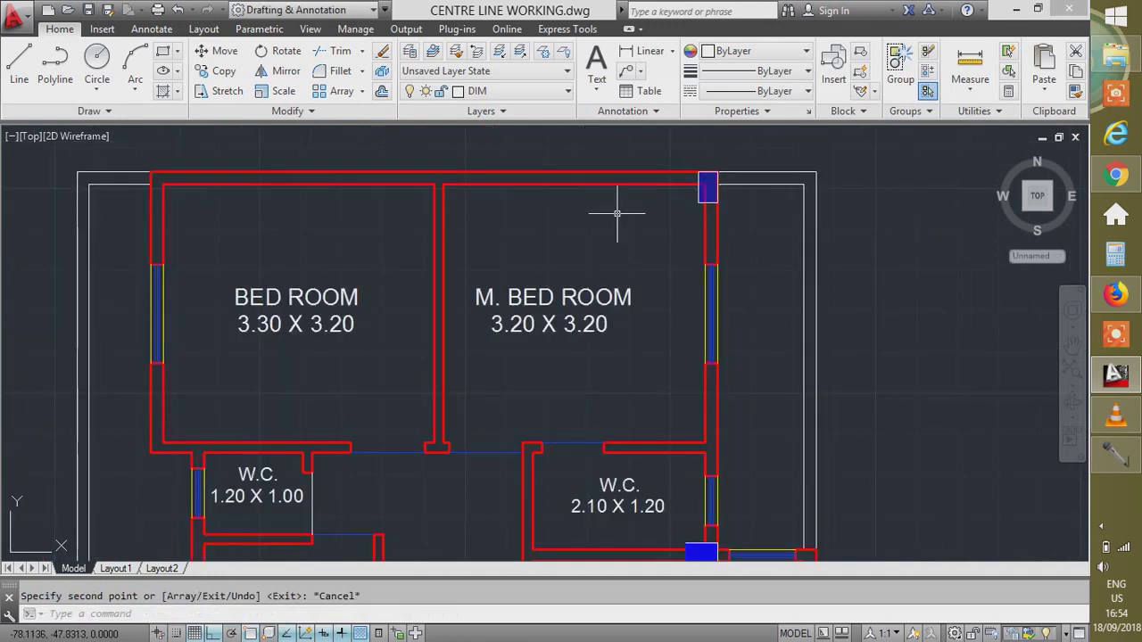
Copy the M. BED ROOM corner column to the lower end of the wall between the two bedrooms, centred and flush with its lower face.
{"action": "scroll", "coordinate": [716, 213], "scroll_direction": "up", "scroll_amount": 6}
{"action": "left_click", "coordinate": [713, 205]}
{"action": "type", "text": "co"}
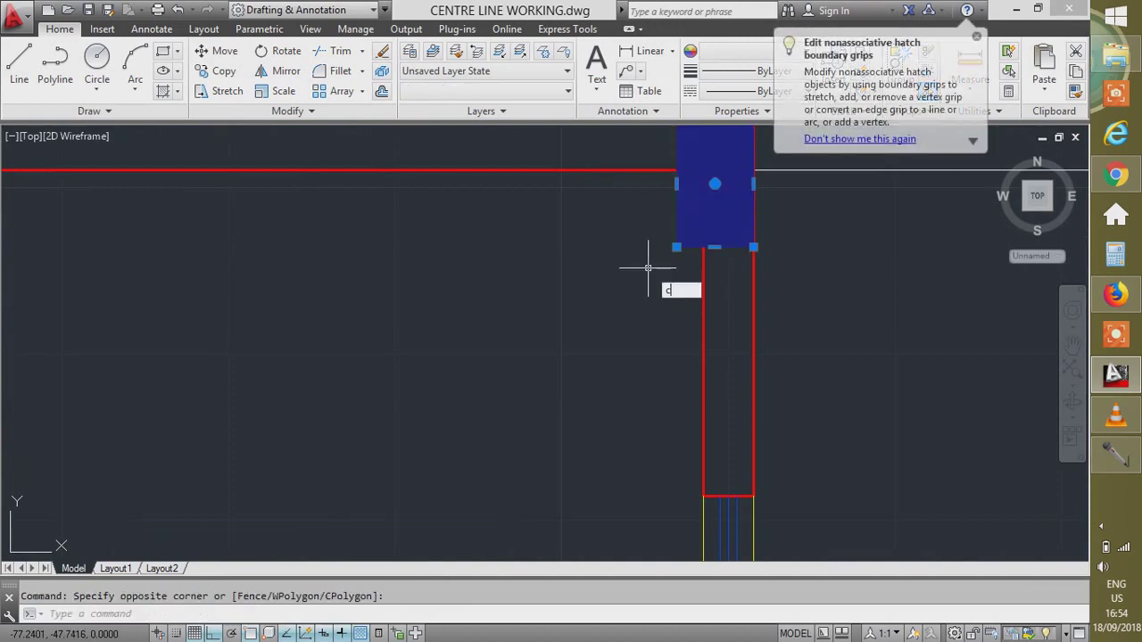
{"action": "key", "text": "Return"}
{"action": "scroll", "coordinate": [724, 247], "scroll_direction": "up", "scroll_amount": 2}
{"action": "left_click", "coordinate": [701, 242]}
{"action": "scroll", "coordinate": [675, 311], "scroll_direction": "down", "scroll_amount": 5}
{"action": "scroll", "coordinate": [498, 485], "scroll_direction": "up", "scroll_amount": 6}
{"action": "left_click", "coordinate": [417, 412]}
{"action": "key", "text": "Escape"}
Copy the column at the lower end of the bedroom dividing wall to the BED ROOM's lower-left outer wall corner.
{"action": "scroll", "coordinate": [470, 303], "scroll_direction": "up", "scroll_amount": 5}
{"action": "left_click", "coordinate": [461, 273]}
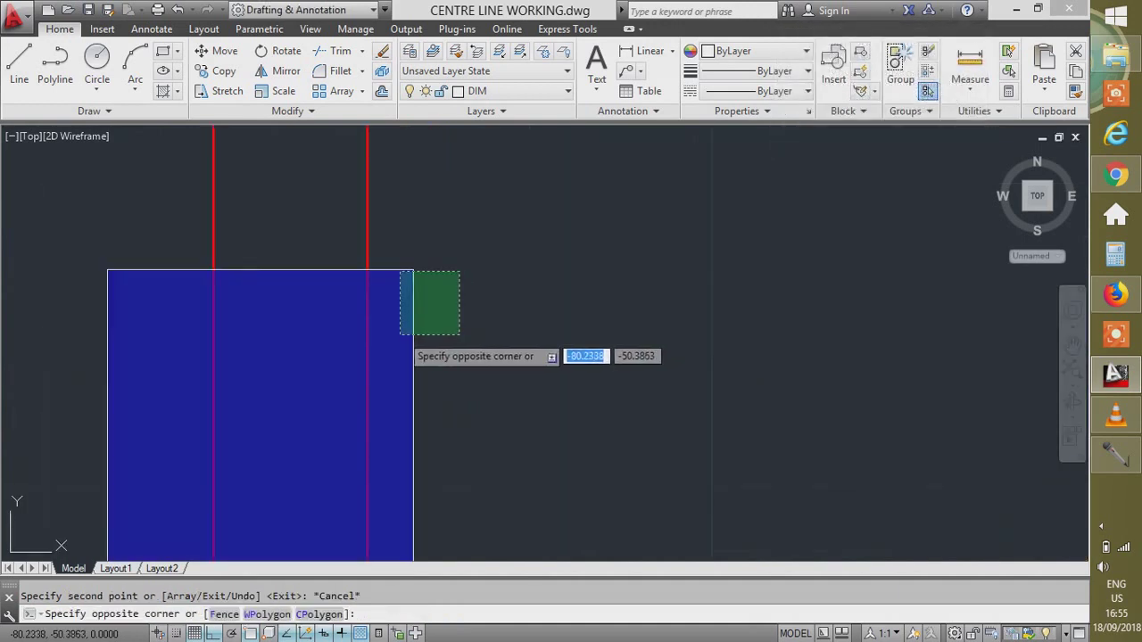
{"action": "left_click", "coordinate": [400, 330]}
{"action": "scroll", "coordinate": [612, 247], "scroll_direction": "down", "scroll_amount": 5}
{"action": "scroll", "coordinate": [464, 388], "scroll_direction": "up", "scroll_amount": 5}
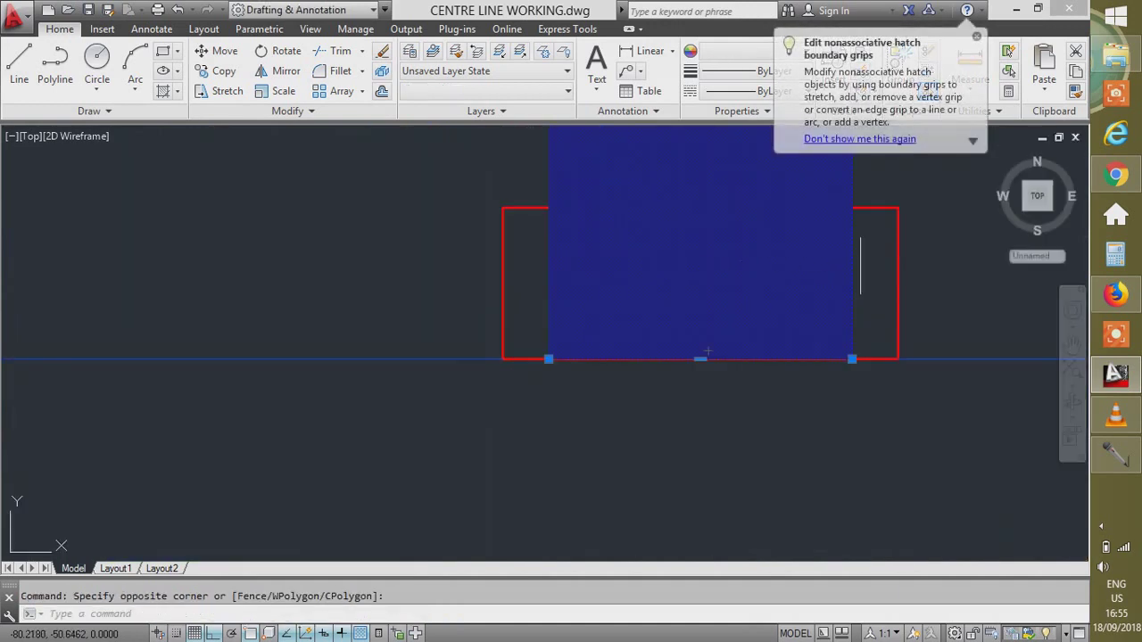
{"action": "type", "text": "o"}
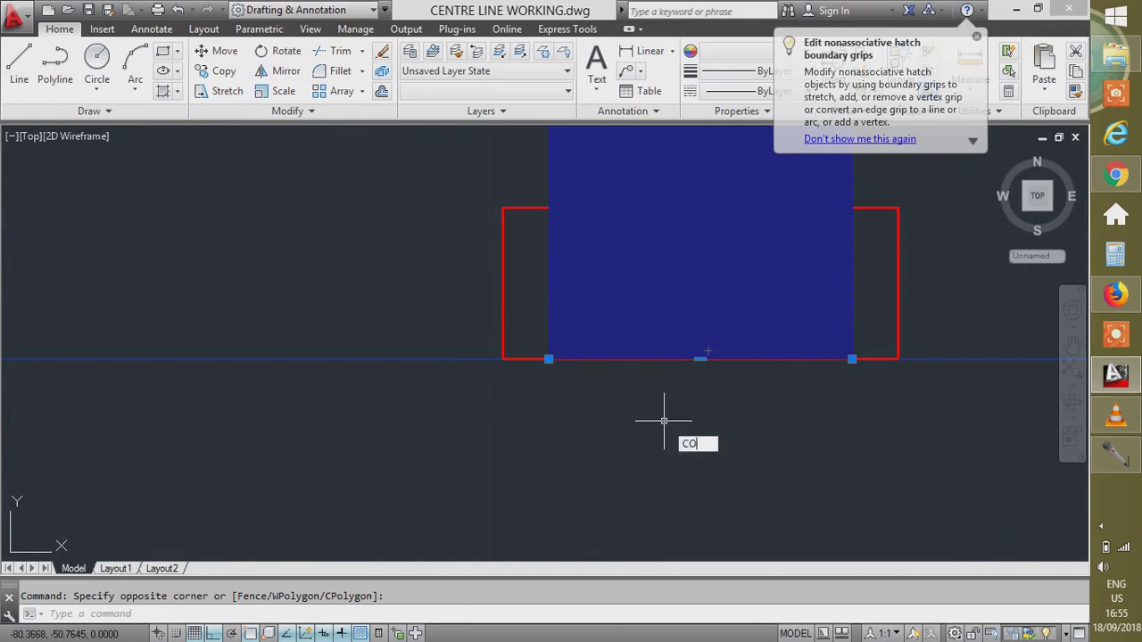
{"action": "key", "text": "Return"}
{"action": "left_click", "coordinate": [547, 358]}
{"action": "scroll", "coordinate": [785, 352], "scroll_direction": "down", "scroll_amount": 5}
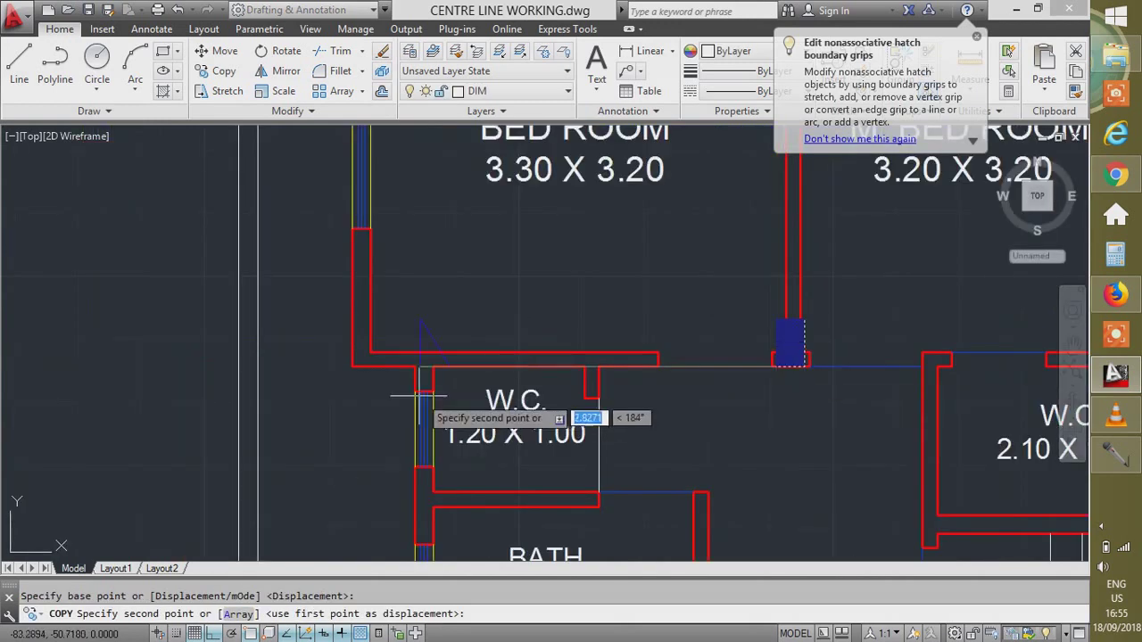
{"action": "scroll", "coordinate": [420, 395], "scroll_direction": "up", "scroll_amount": 5}
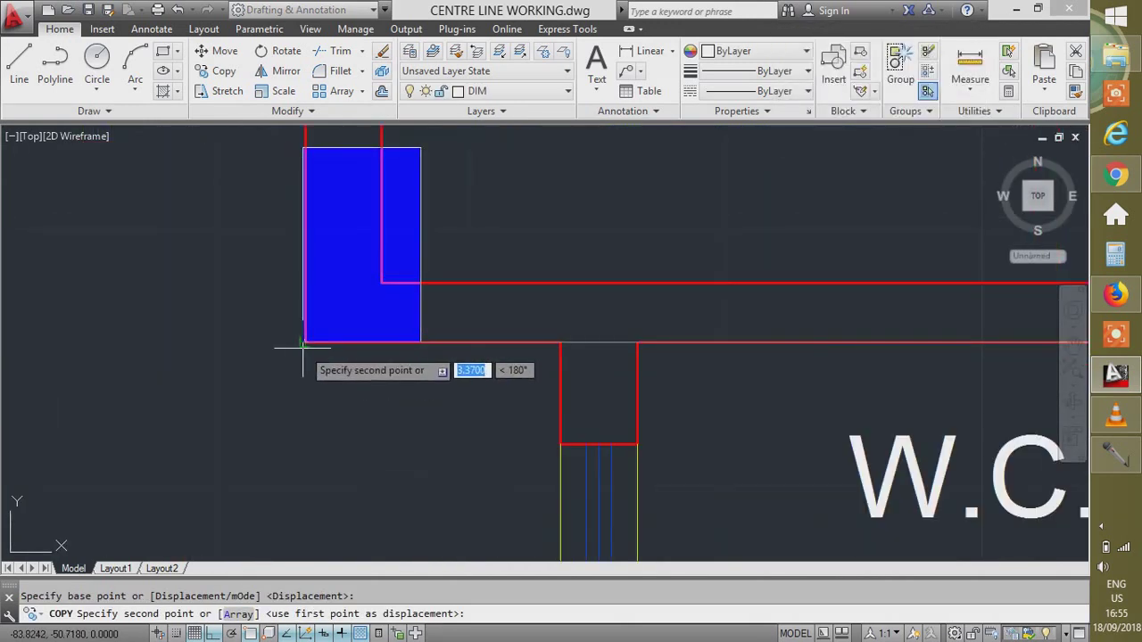
{"action": "left_click", "coordinate": [305, 342]}
{"action": "key", "text": "Escape"}
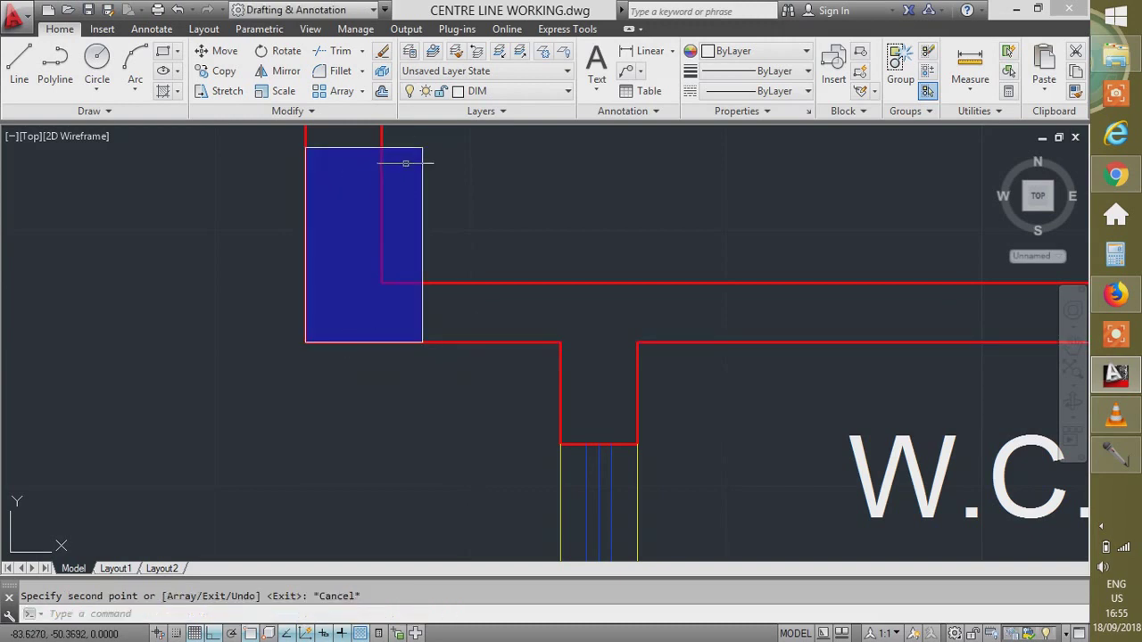
{"action": "scroll", "coordinate": [405, 163], "scroll_direction": "up", "scroll_amount": 3}
{"action": "scroll", "coordinate": [407, 247], "scroll_direction": "down", "scroll_amount": 2}
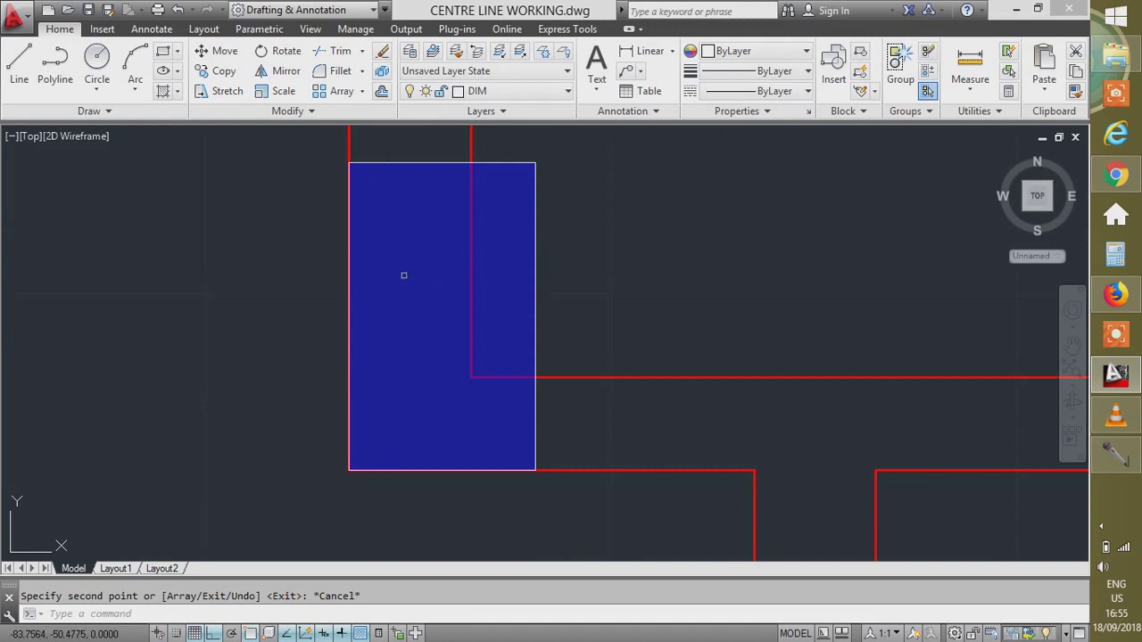
{"action": "scroll", "coordinate": [475, 365], "scroll_direction": "down", "scroll_amount": 5}
{"action": "scroll", "coordinate": [429, 304], "scroll_direction": "down", "scroll_amount": 6}
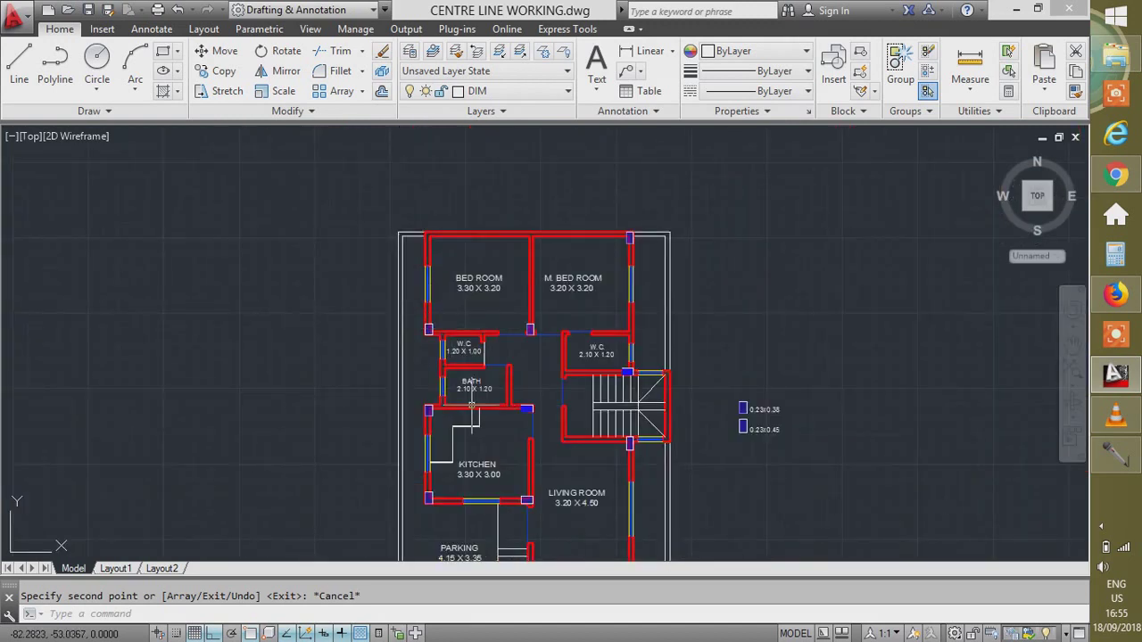
{"action": "scroll", "coordinate": [471, 405], "scroll_direction": "up", "scroll_amount": 2}
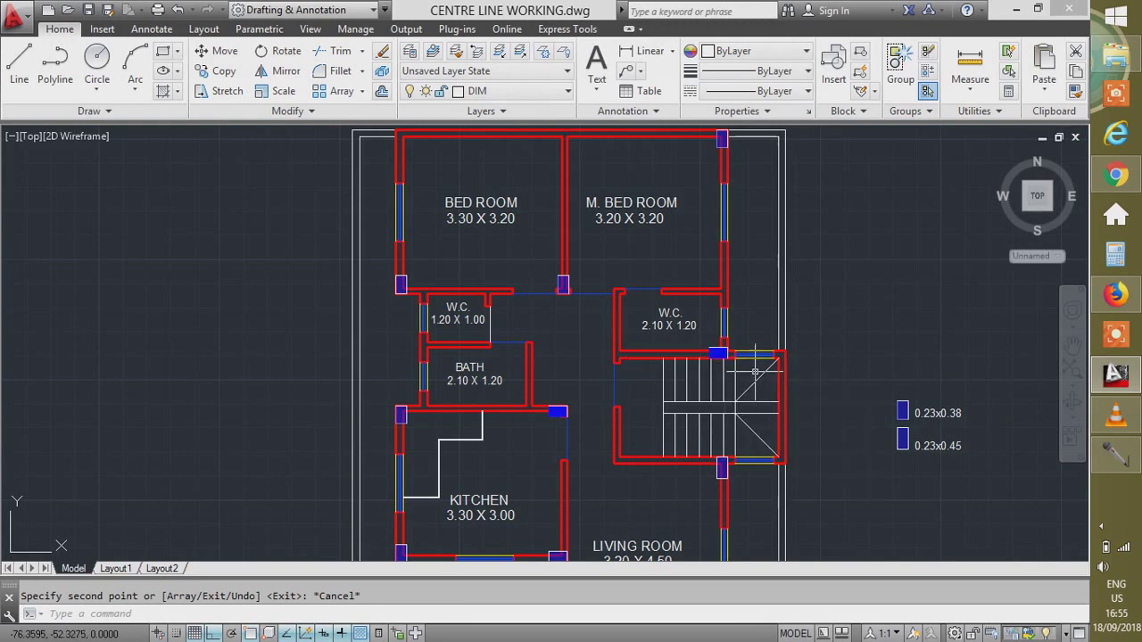
{"action": "scroll", "coordinate": [769, 358], "scroll_direction": "up", "scroll_amount": 2}
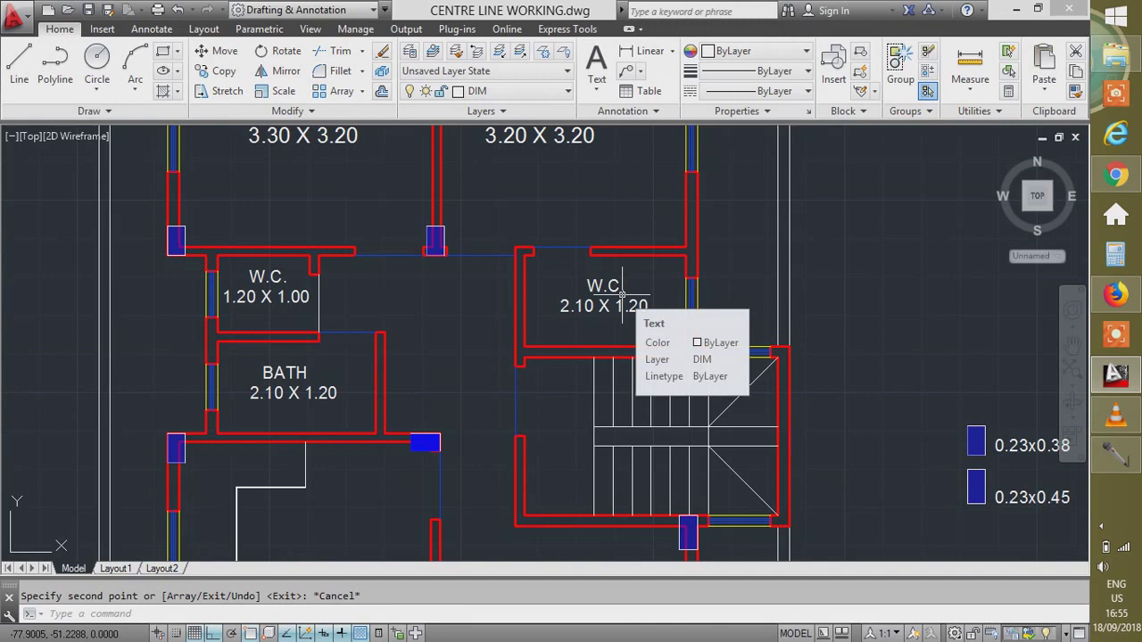
{"action": "scroll", "coordinate": [565, 314], "scroll_direction": "down", "scroll_amount": 4}
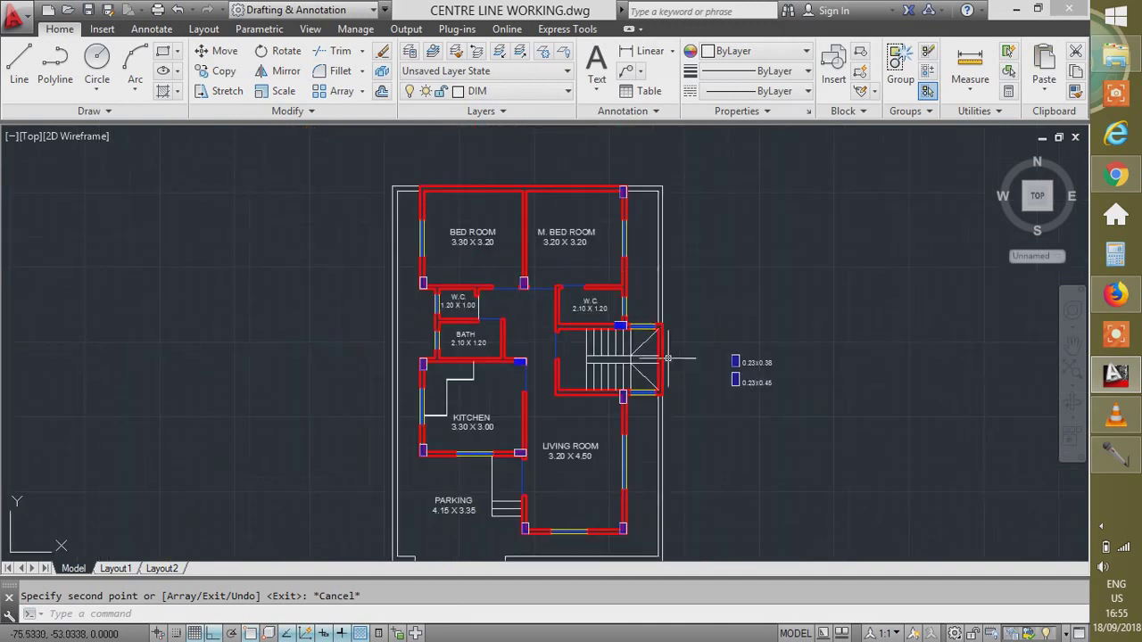
Copy the column at the lower end of the bedroom dividing wall straight up to the outer face of the top wall.
{"action": "scroll", "coordinate": [514, 241], "scroll_direction": "up", "scroll_amount": 8}
{"action": "scroll", "coordinate": [811, 312], "scroll_direction": "up", "scroll_amount": 3}
{"action": "left_click", "coordinate": [772, 318]}
{"action": "scroll", "coordinate": [785, 330], "scroll_direction": "down", "scroll_amount": 3}
{"action": "left_click", "coordinate": [792, 342]}
{"action": "scroll", "coordinate": [785, 352], "scroll_direction": "down", "scroll_amount": 3}
{"action": "type", "text": "co"}
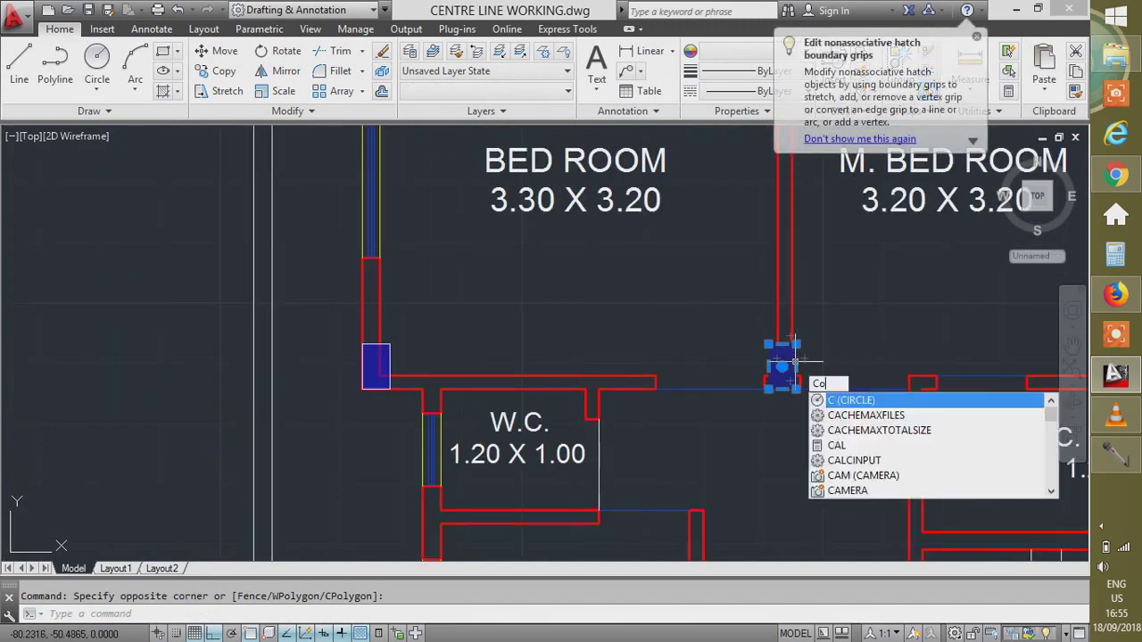
{"action": "key", "text": "Return"}
{"action": "scroll", "coordinate": [793, 354], "scroll_direction": "up", "scroll_amount": 5}
{"action": "left_click", "coordinate": [792, 326]}
{"action": "scroll", "coordinate": [792, 327], "scroll_direction": "down", "scroll_amount": 5}
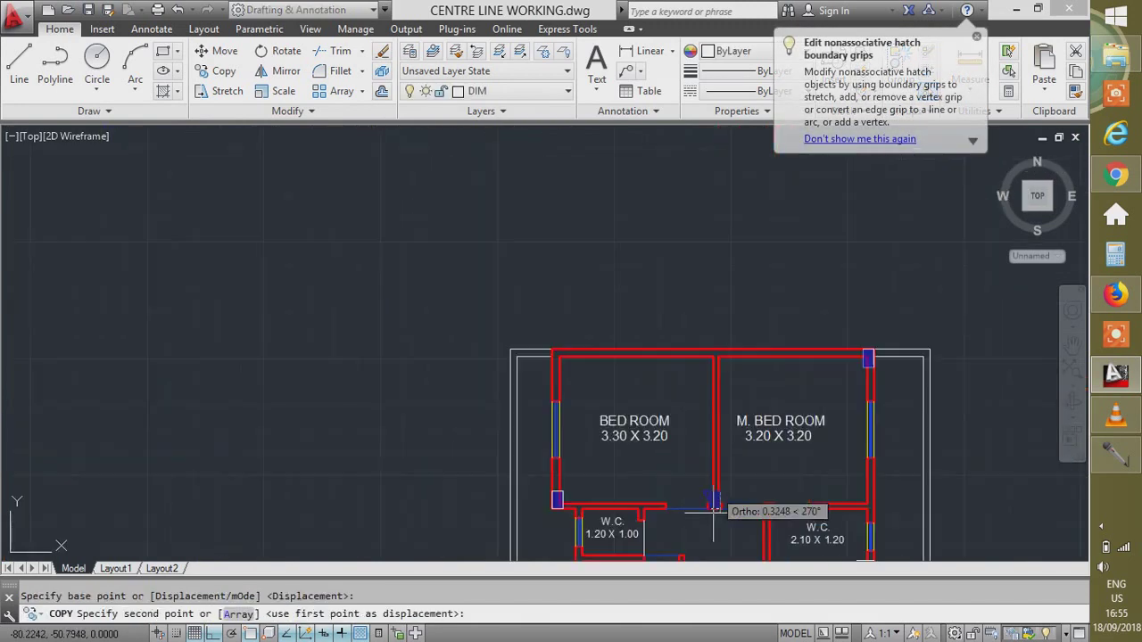
{"action": "scroll", "coordinate": [718, 357], "scroll_direction": "up", "scroll_amount": 1}
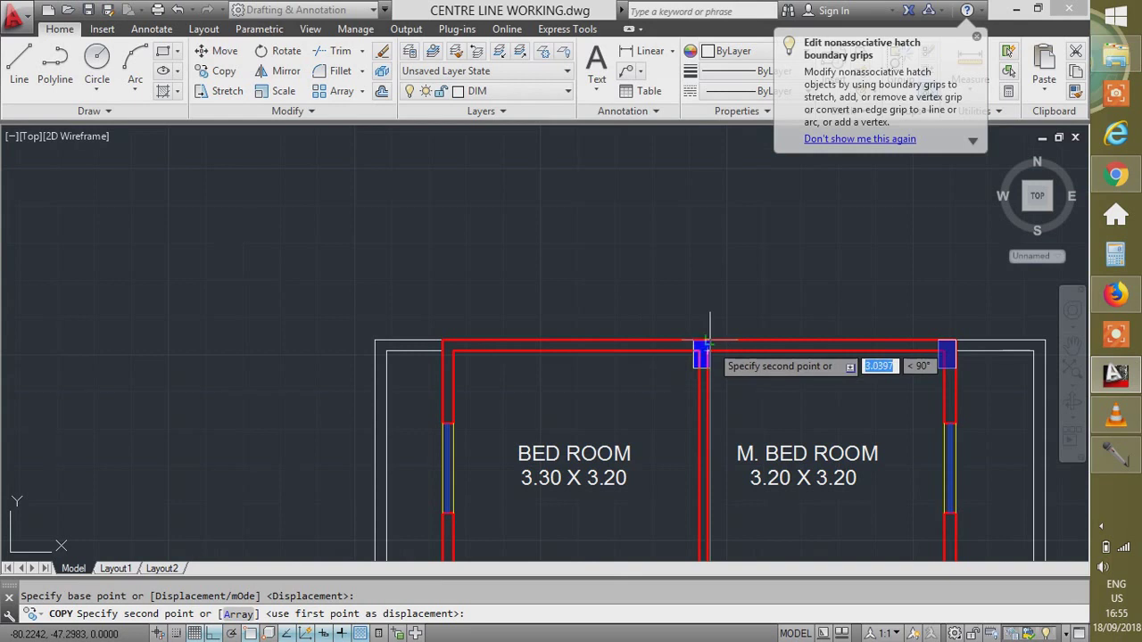
{"action": "left_click", "coordinate": [706, 342]}
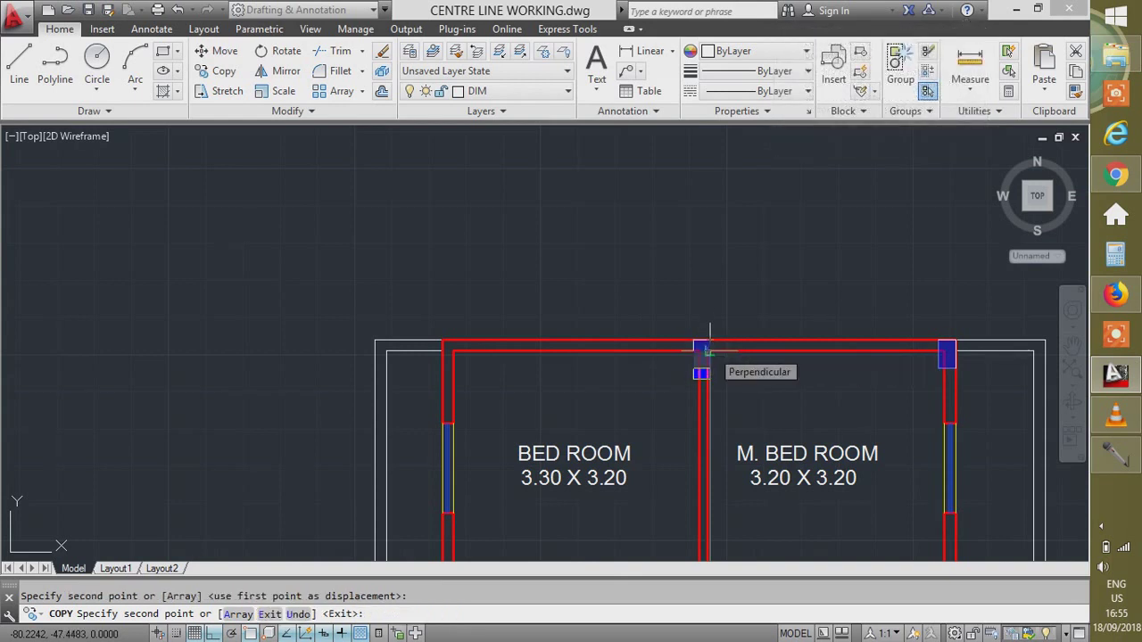
{"action": "key", "text": "Escape"}
Copy the column at the upper end of the bedroom dividing wall to the BED ROOM's upper-left outer corner.
{"action": "scroll", "coordinate": [702, 354], "scroll_direction": "up", "scroll_amount": 5}
{"action": "left_click", "coordinate": [664, 299]}
{"action": "key", "text": "Escape"}
{"action": "left_click", "coordinate": [658, 291]}
{"action": "left_click", "coordinate": [776, 434]}
{"action": "type", "text": "co"}
{"action": "key", "text": "Return"}
{"action": "left_click", "coordinate": [675, 308]}
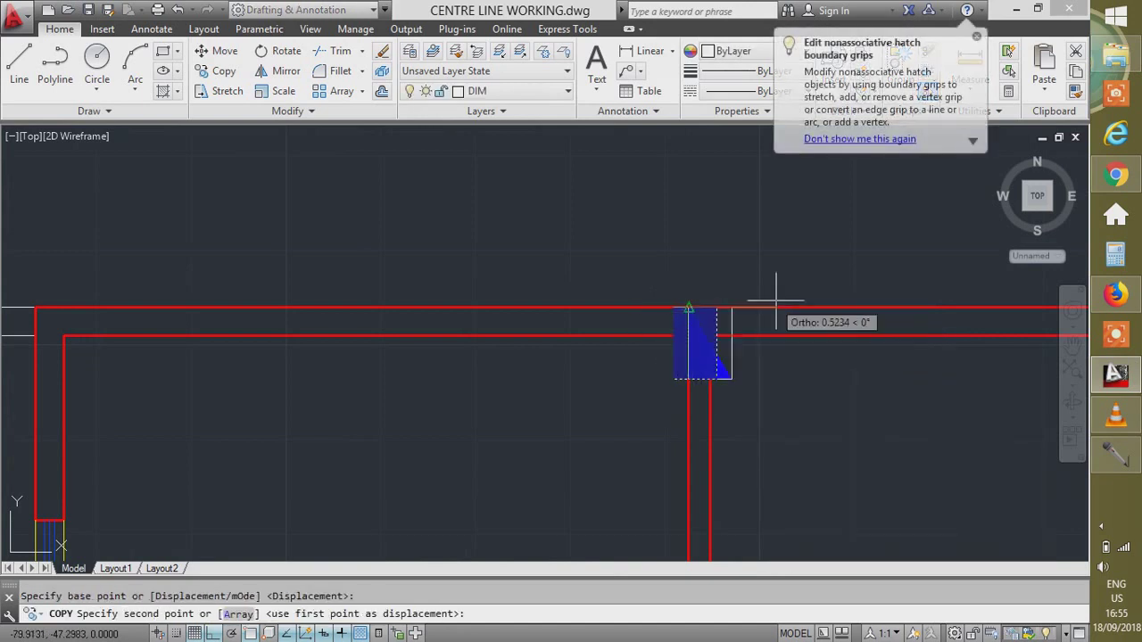
{"action": "scroll", "coordinate": [767, 314], "scroll_direction": "down", "scroll_amount": 3}
{"action": "left_click", "coordinate": [486, 320]}
{"action": "scroll", "coordinate": [508, 318], "scroll_direction": "down", "scroll_amount": 6}
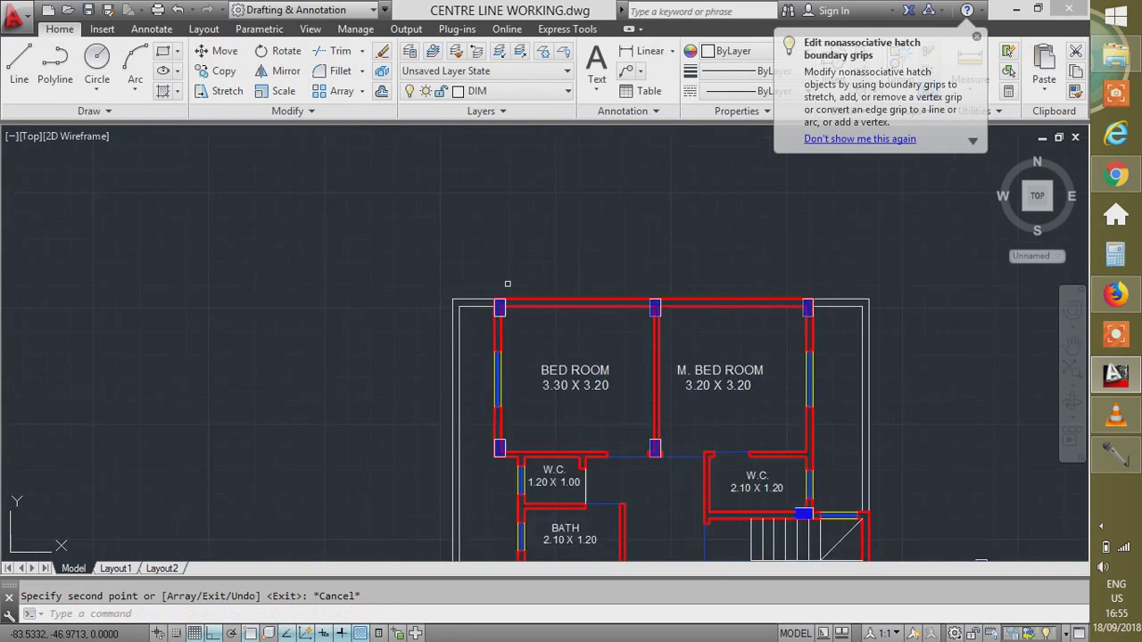
{"action": "key", "text": "Escape"}
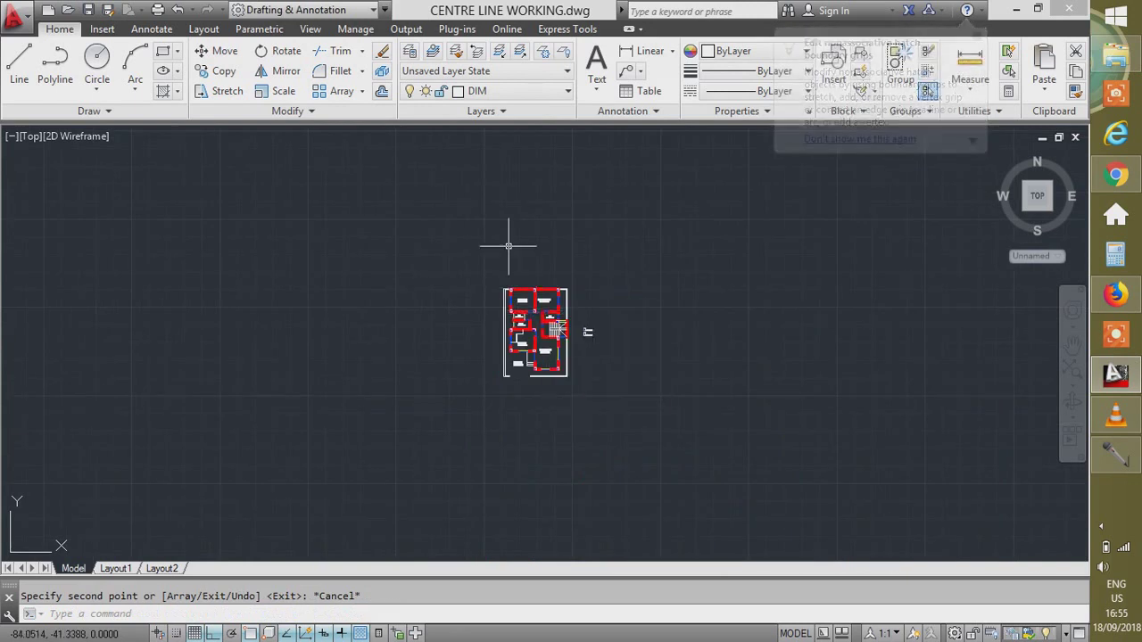
Delete the column at the lower-right corner of the LIVING ROOM.
{"action": "scroll", "coordinate": [634, 394], "scroll_direction": "up", "scroll_amount": 5}
{"action": "scroll", "coordinate": [525, 413], "scroll_direction": "down", "scroll_amount": 2}
{"action": "scroll", "coordinate": [393, 312], "scroll_direction": "up", "scroll_amount": 4}
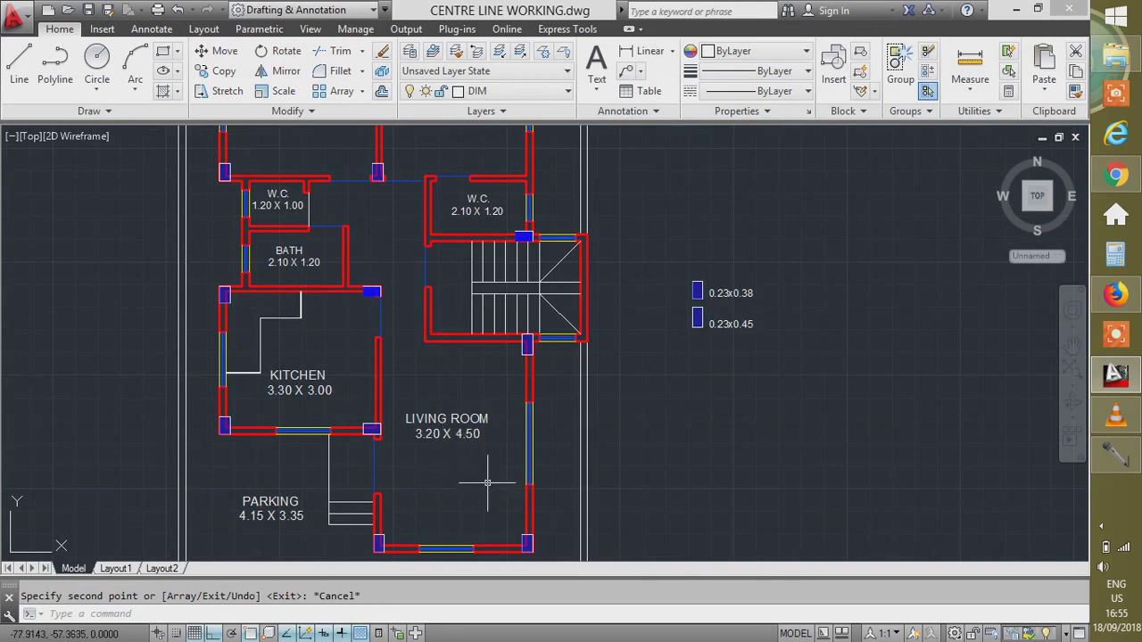
{"action": "scroll", "coordinate": [487, 483], "scroll_direction": "down", "scroll_amount": 3}
{"action": "scroll", "coordinate": [482, 499], "scroll_direction": "up", "scroll_amount": 6}
{"action": "left_click", "coordinate": [433, 391]}
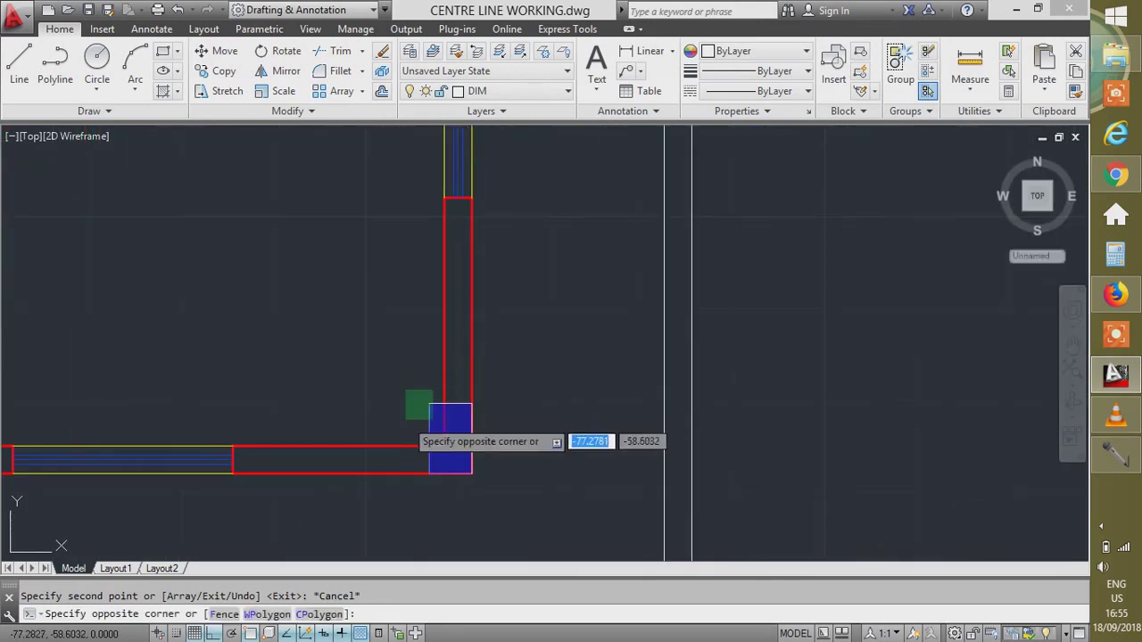
{"action": "left_click", "coordinate": [406, 419]}
{"action": "scroll", "coordinate": [627, 485], "scroll_direction": "down", "scroll_amount": 5}
{"action": "key", "text": "Delete"}
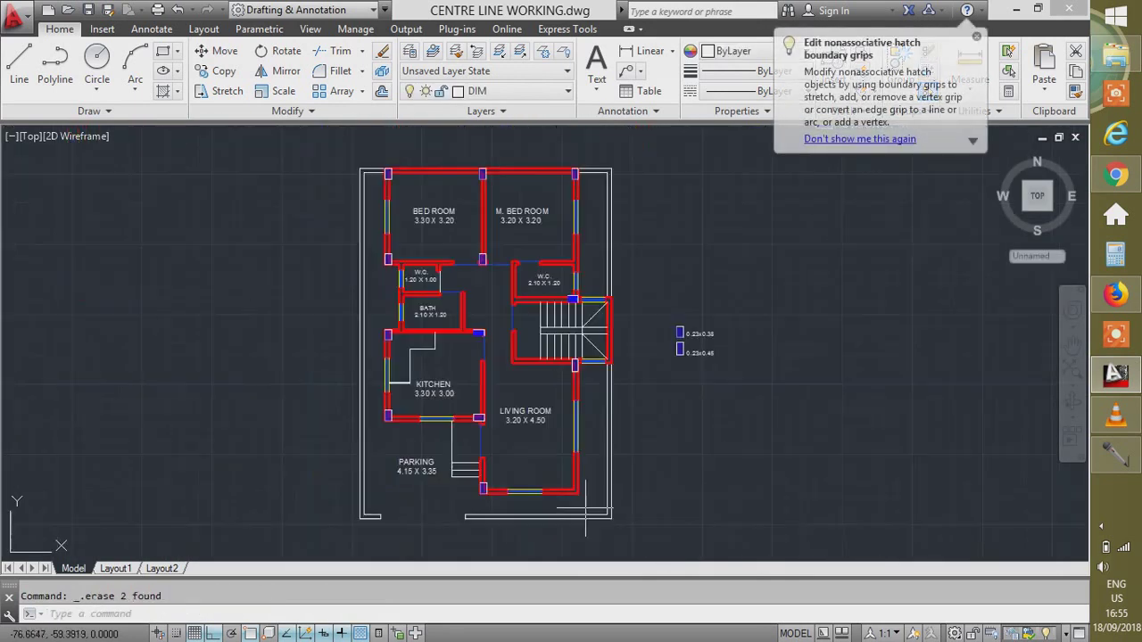
{"action": "scroll", "coordinate": [691, 403], "scroll_direction": "up", "scroll_amount": 4}
{"action": "left_click", "coordinate": [632, 304]}
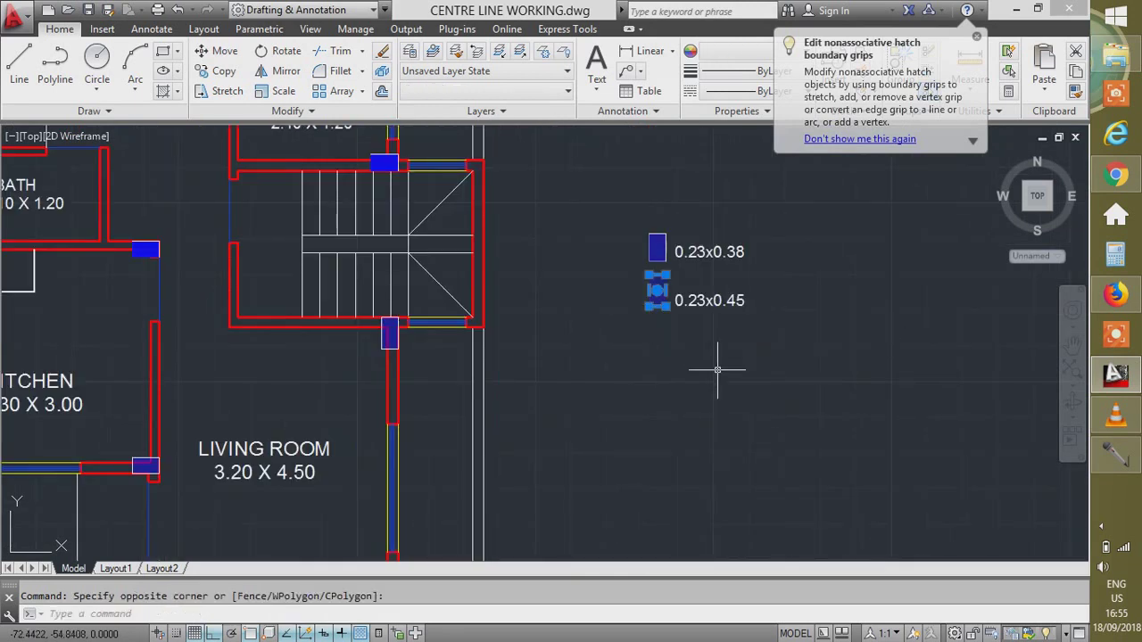
{"action": "type", "text": "co"}
{"action": "key", "text": "Return"}
{"action": "scroll", "coordinate": [720, 347], "scroll_direction": "up", "scroll_amount": 6}
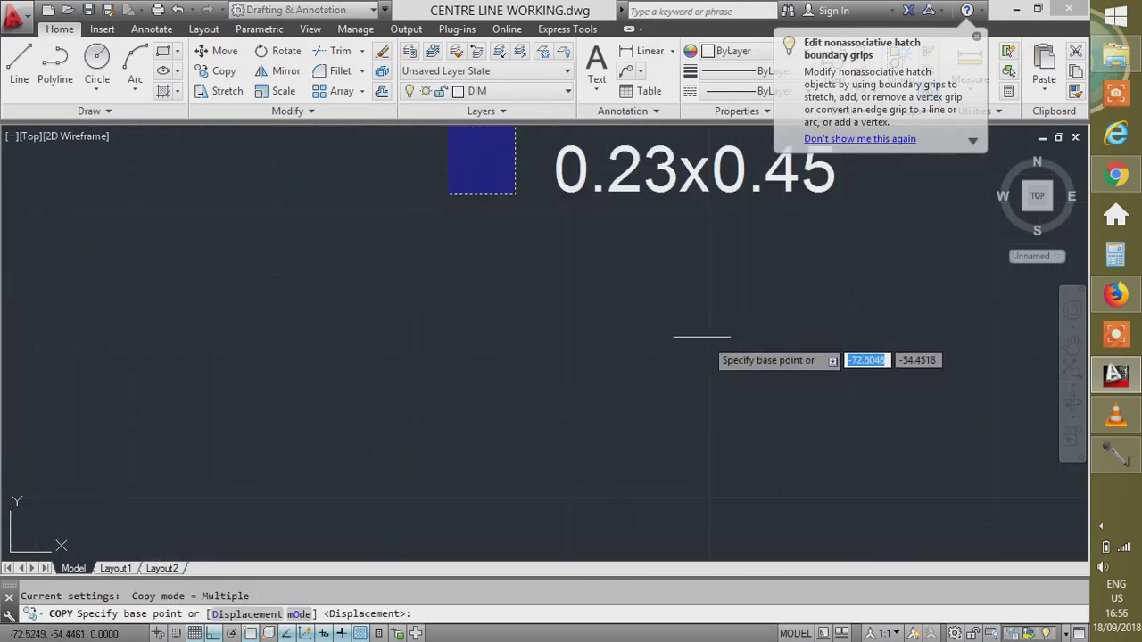
{"action": "left_click", "coordinate": [515, 194]}
{"action": "key", "text": "Escape"}
Copy the sample 0.23x0.45 column to the LIVING ROOM's lower-right outer corner and save the drawing.
{"action": "left_click", "coordinate": [531, 224]}
{"action": "left_click", "coordinate": [486, 194]}
{"action": "type", "text": "co"}
{"action": "key", "text": "Return"}
{"action": "scroll", "coordinate": [528, 190], "scroll_direction": "up", "scroll_amount": 8}
{"action": "left_click", "coordinate": [440, 211]}
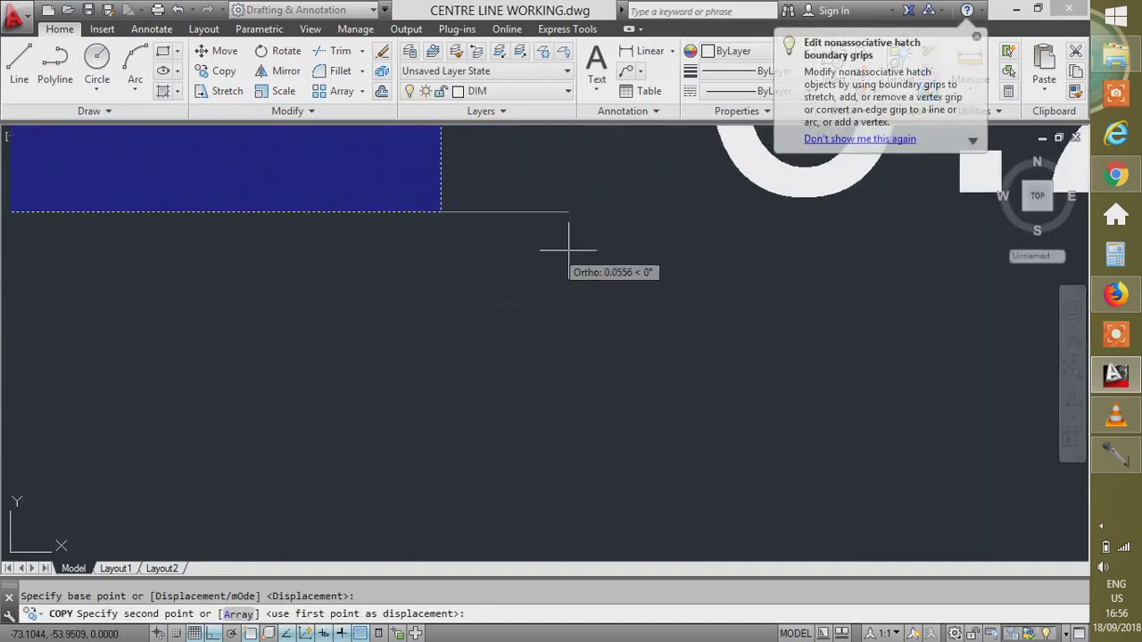
{"action": "scroll", "coordinate": [639, 325], "scroll_direction": "down", "scroll_amount": 12}
{"action": "scroll", "coordinate": [604, 389], "scroll_direction": "up", "scroll_amount": 6}
{"action": "left_click", "coordinate": [631, 200]}
{"action": "key", "text": "Escape"}
{"action": "scroll", "coordinate": [686, 351], "scroll_direction": "down", "scroll_amount": 4}
{"action": "scroll", "coordinate": [604, 148], "scroll_direction": "up", "scroll_amount": 2}
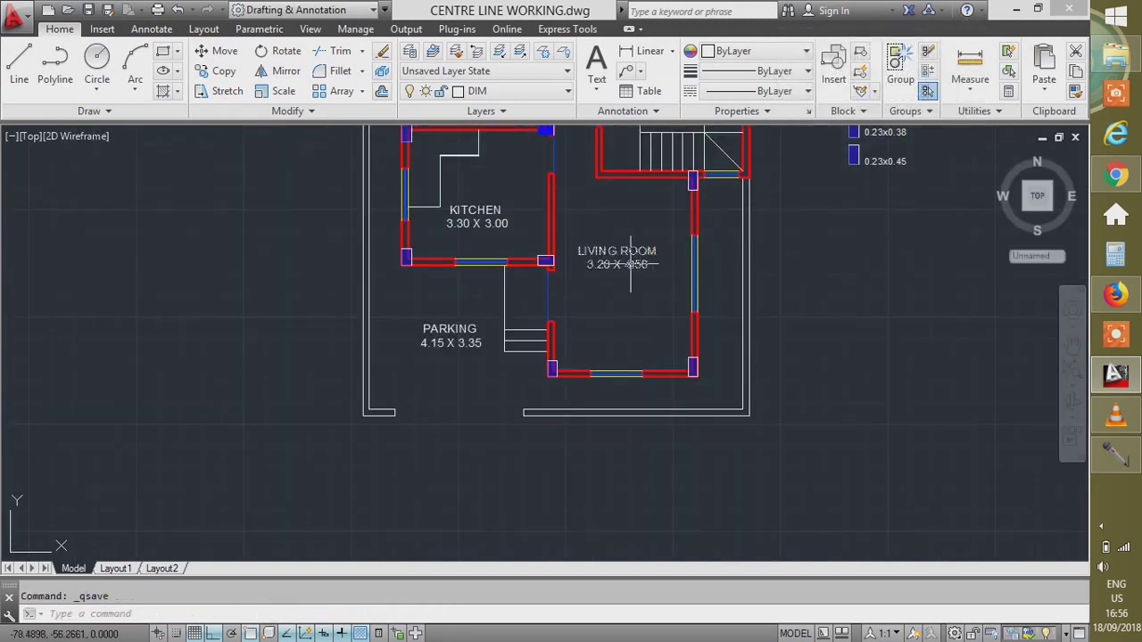
{"action": "scroll", "coordinate": [747, 317], "scroll_direction": "down", "scroll_amount": 4}
{"action": "scroll", "coordinate": [799, 384], "scroll_direction": "up", "scroll_amount": 4}
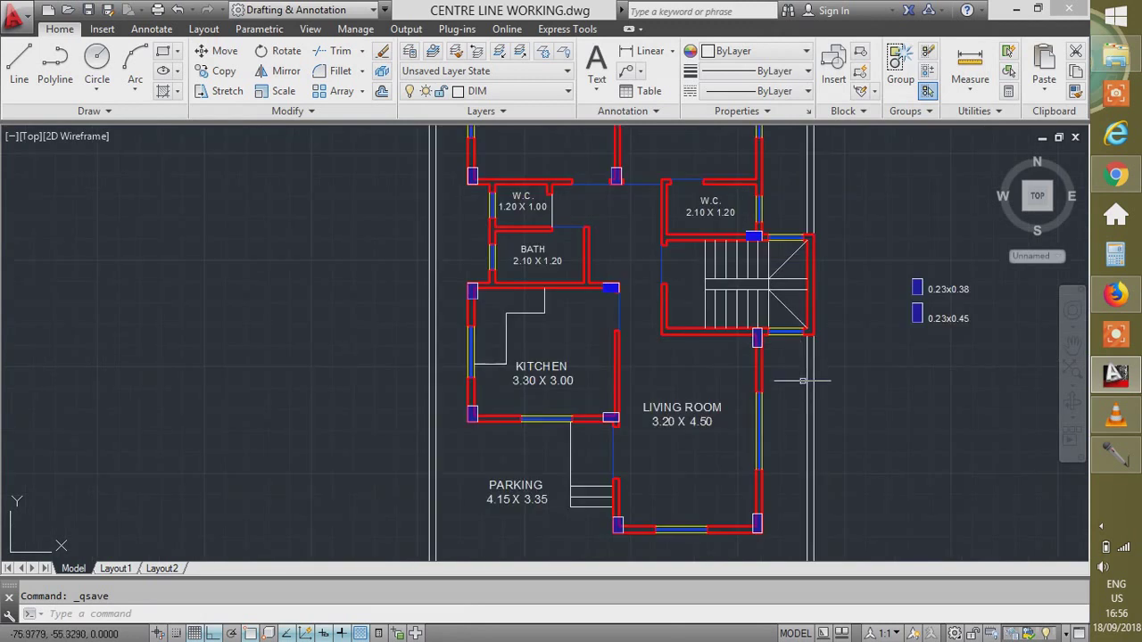
{"action": "scroll", "coordinate": [768, 332], "scroll_direction": "up", "scroll_amount": 2}
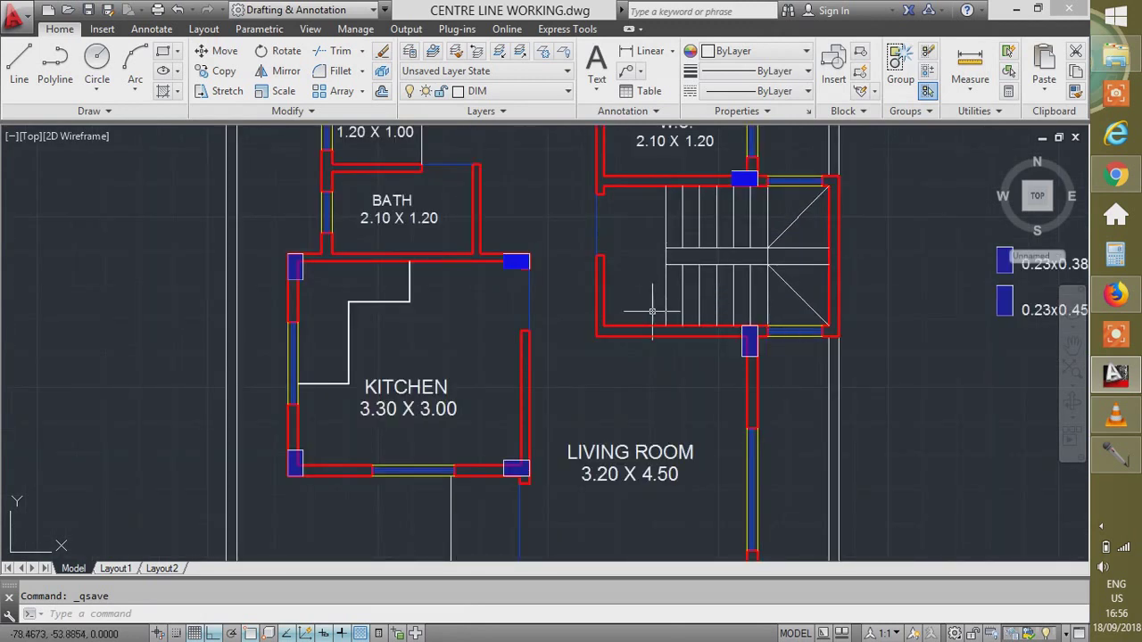
Examine the columns already placed around the stair, W.C., kitchen and living room walls.
{"action": "scroll", "coordinate": [664, 355], "scroll_direction": "down", "scroll_amount": 2}
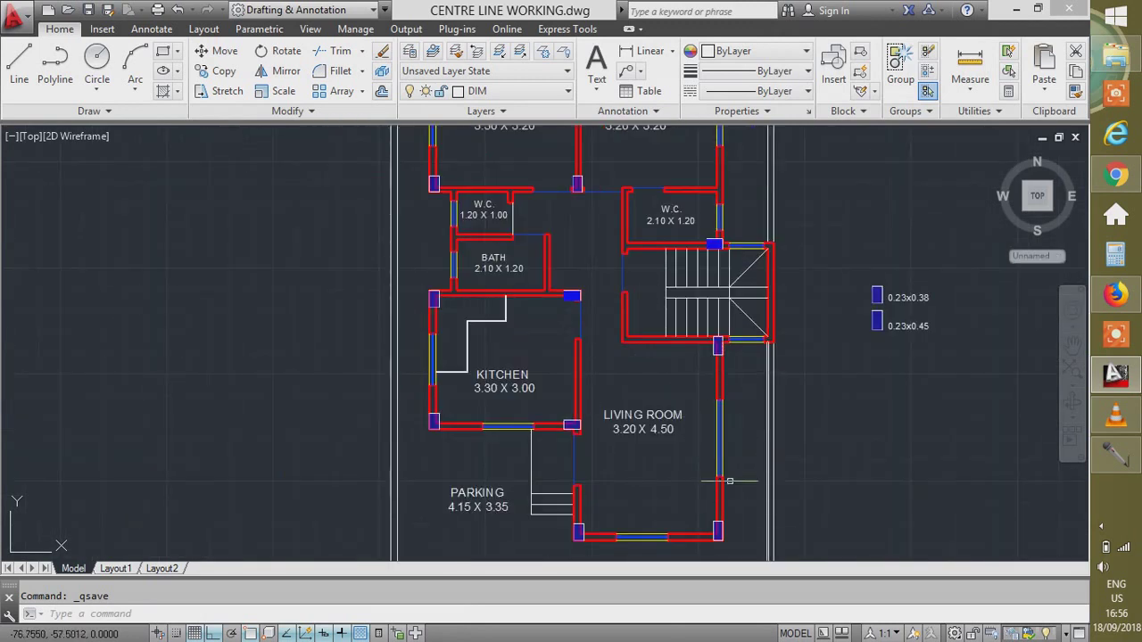
{"action": "scroll", "coordinate": [697, 406], "scroll_direction": "down", "scroll_amount": 2}
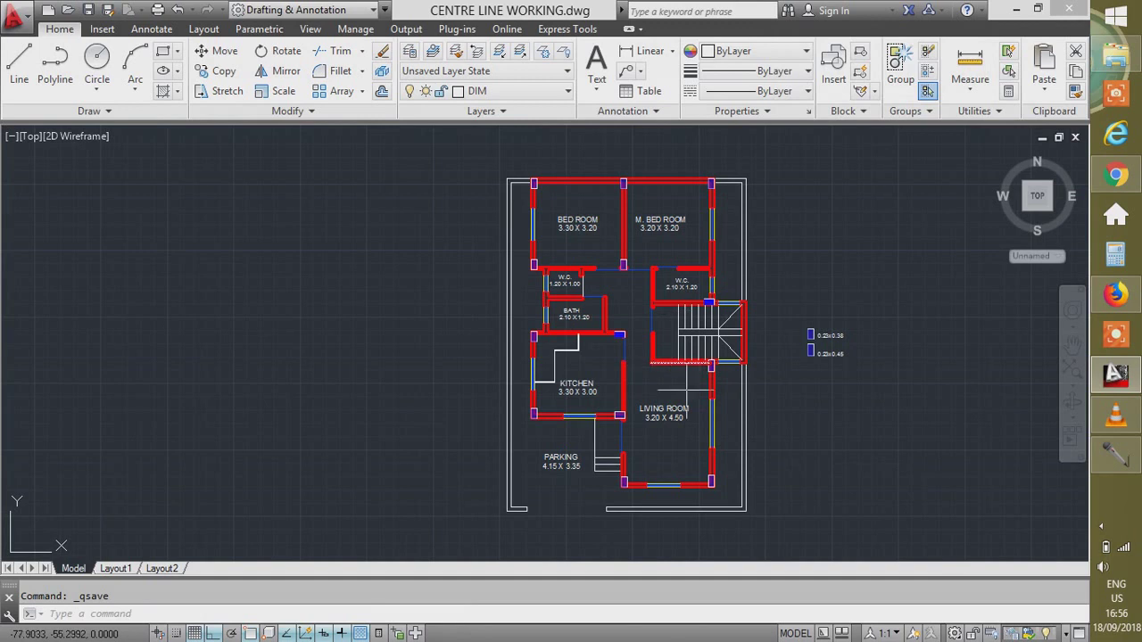
{"action": "scroll", "coordinate": [727, 318], "scroll_direction": "up", "scroll_amount": 4}
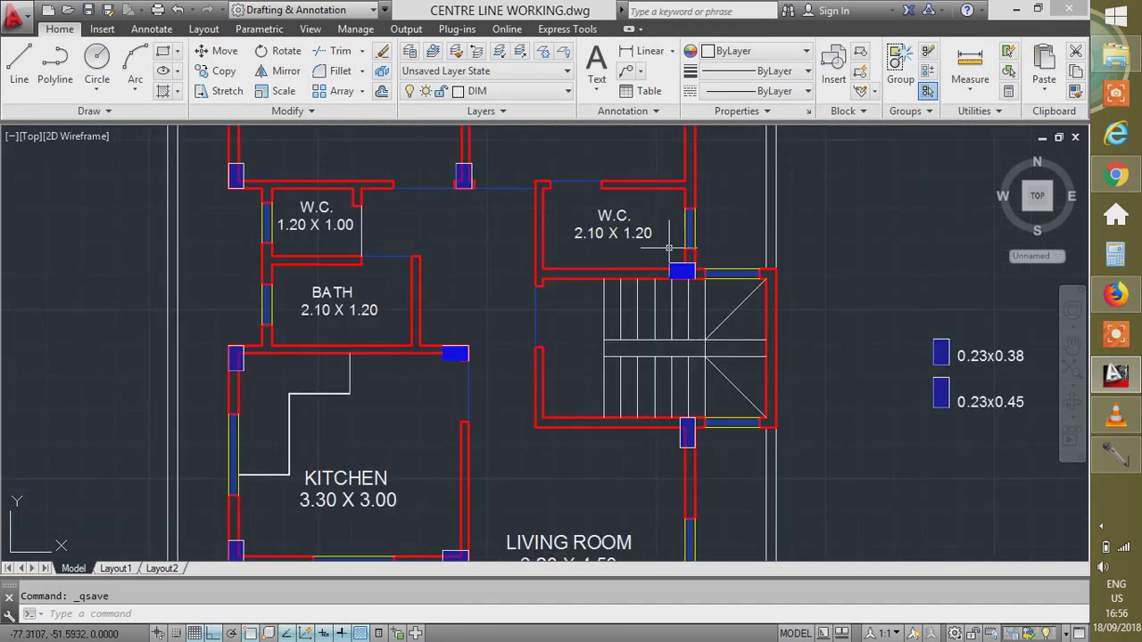
{"action": "scroll", "coordinate": [675, 178], "scroll_direction": "up", "scroll_amount": 2}
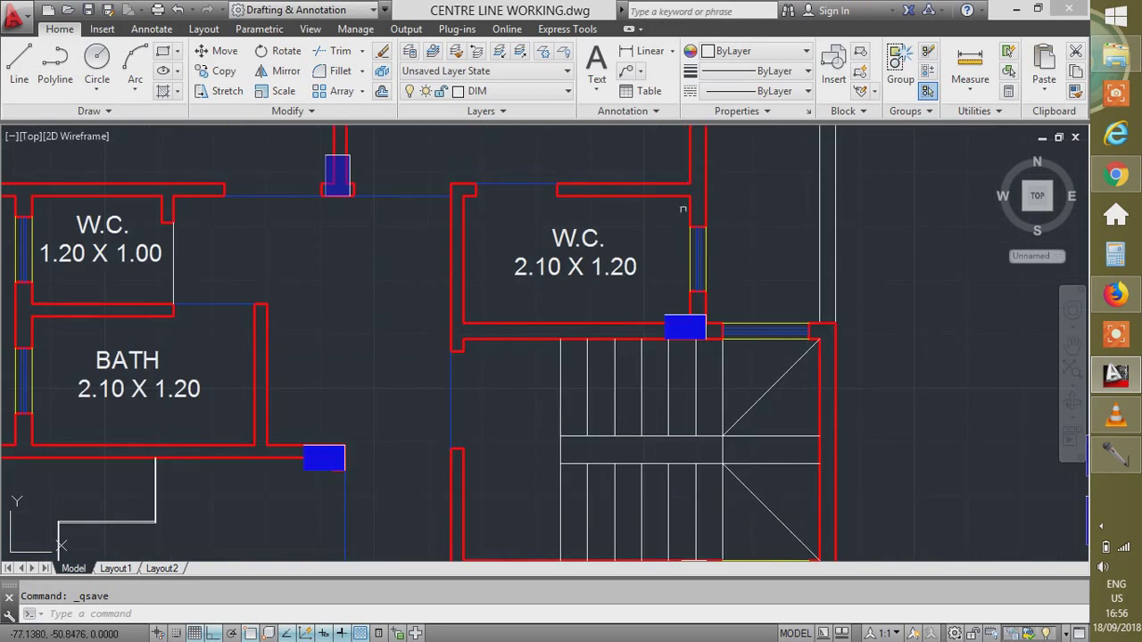
{"action": "scroll", "coordinate": [692, 192], "scroll_direction": "down", "scroll_amount": 4}
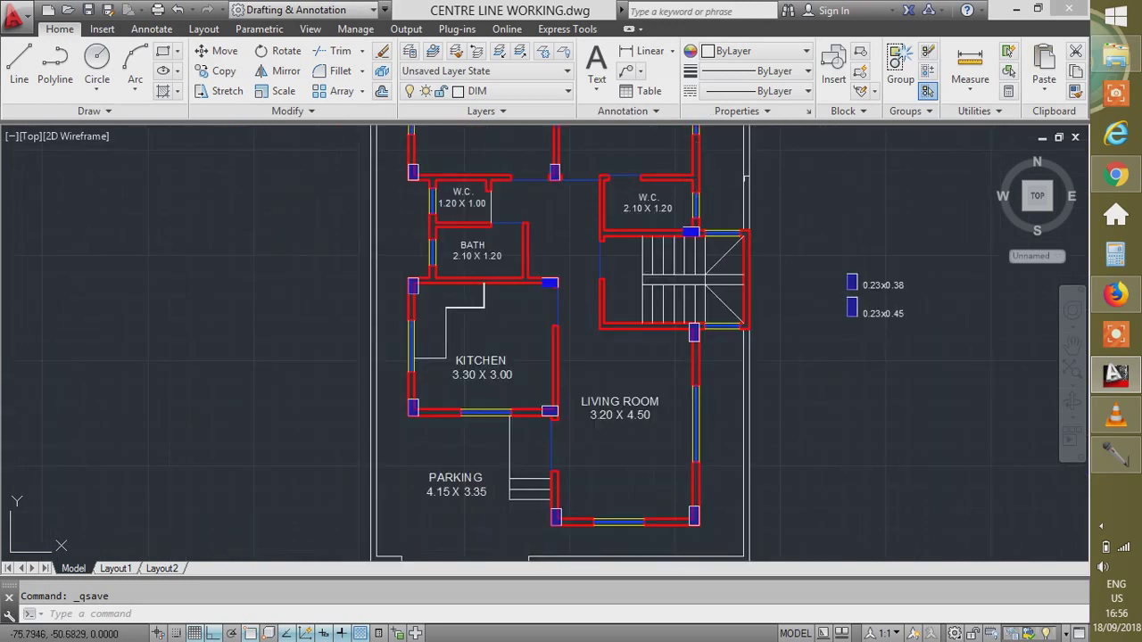
{"action": "scroll", "coordinate": [687, 179], "scroll_direction": "up", "scroll_amount": 4}
{"action": "scroll", "coordinate": [629, 173], "scroll_direction": "down", "scroll_amount": 2}
{"action": "scroll", "coordinate": [688, 184], "scroll_direction": "up", "scroll_amount": 4}
{"action": "scroll", "coordinate": [553, 381], "scroll_direction": "down", "scroll_amount": 2}
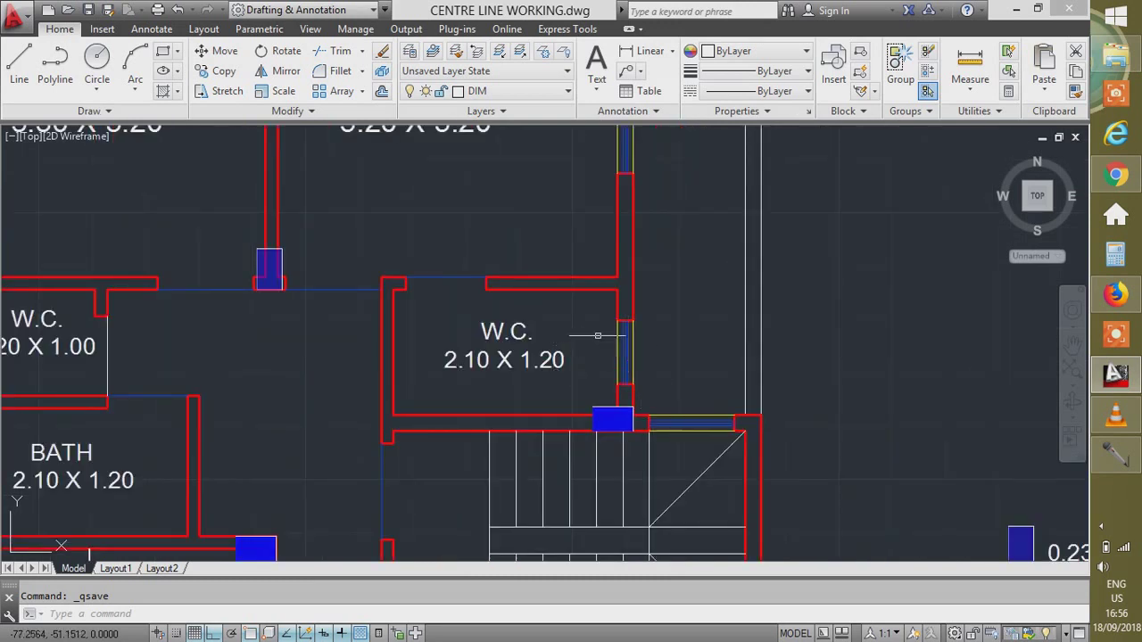
{"action": "scroll", "coordinate": [597, 335], "scroll_direction": "down", "scroll_amount": 4}
{"action": "scroll", "coordinate": [759, 433], "scroll_direction": "up", "scroll_amount": 3}
{"action": "scroll", "coordinate": [523, 491], "scroll_direction": "down", "scroll_amount": 3}
{"action": "scroll", "coordinate": [193, 249], "scroll_direction": "up", "scroll_amount": 4}
{"action": "scroll", "coordinate": [454, 230], "scroll_direction": "up", "scroll_amount": 2}
{"action": "scroll", "coordinate": [486, 454], "scroll_direction": "down", "scroll_amount": 5}
{"action": "scroll", "coordinate": [549, 365], "scroll_direction": "up", "scroll_amount": 5}
Copy the horizontal column at the KITCHEN's upper-right corner to the M. BED ROOM's lower-right corner, against the wall's inner face.
{"action": "left_click", "coordinate": [574, 326]}
{"action": "left_click", "coordinate": [523, 344]}
{"action": "scroll", "coordinate": [508, 353], "scroll_direction": "down", "scroll_amount": 3}
{"action": "type", "text": "co"}
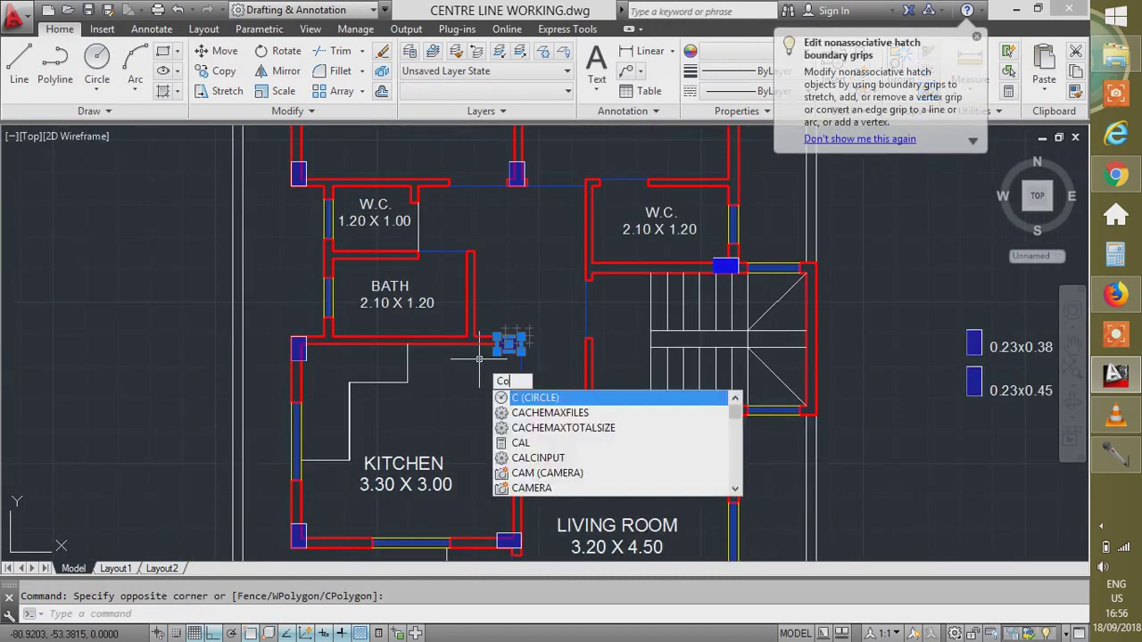
{"action": "key", "text": "Return"}
{"action": "scroll", "coordinate": [509, 348], "scroll_direction": "up", "scroll_amount": 4}
{"action": "scroll", "coordinate": [482, 365], "scroll_direction": "down", "scroll_amount": 4}
{"action": "scroll", "coordinate": [475, 364], "scroll_direction": "up", "scroll_amount": 1}
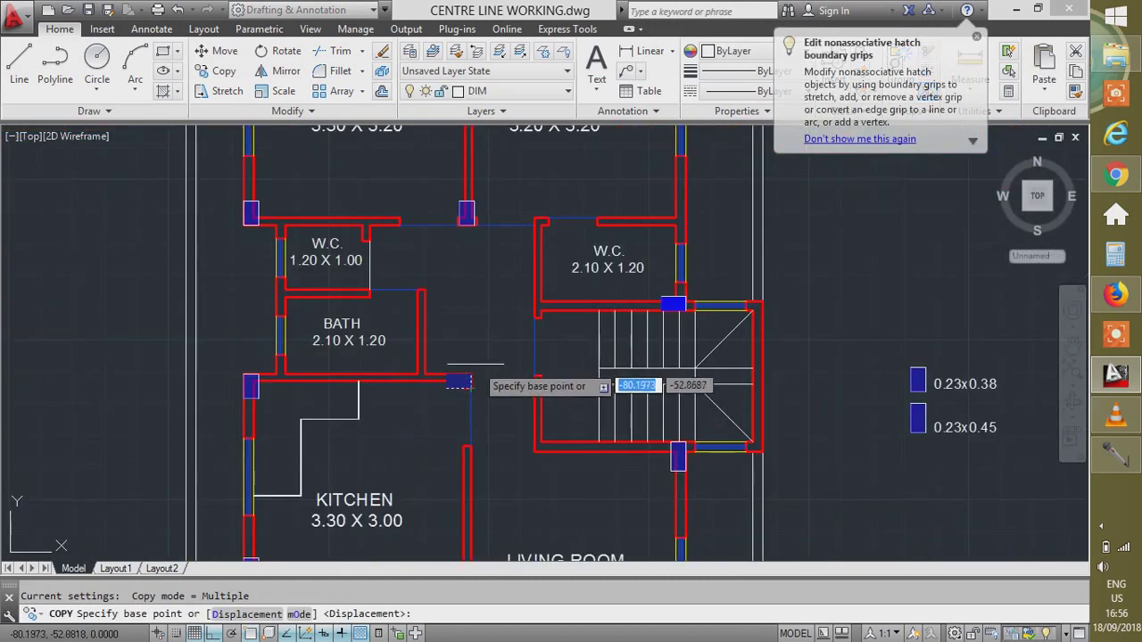
{"action": "scroll", "coordinate": [464, 393], "scroll_direction": "up", "scroll_amount": 2}
{"action": "scroll", "coordinate": [454, 392], "scroll_direction": "up", "scroll_amount": 5}
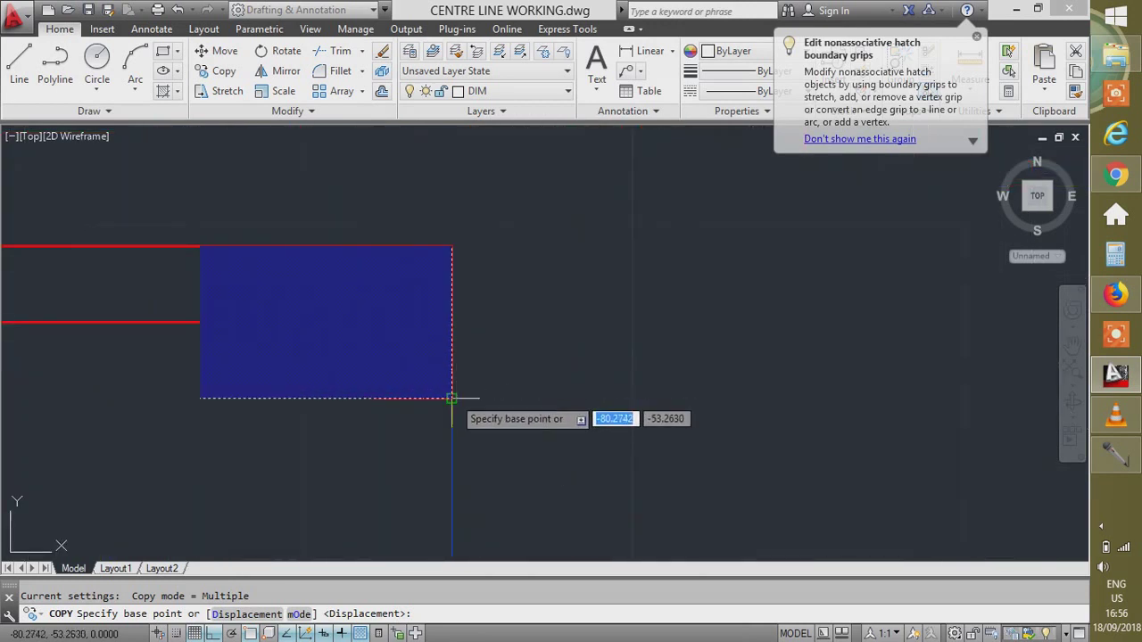
{"action": "left_click", "coordinate": [451, 398]}
{"action": "scroll", "coordinate": [562, 428], "scroll_direction": "down", "scroll_amount": 4}
{"action": "scroll", "coordinate": [558, 272], "scroll_direction": "up", "scroll_amount": 5}
{"action": "left_click", "coordinate": [417, 428]}
{"action": "key", "text": "Escape"}
Move the new column at the M. BED ROOM's lower-right corner horizontally to the outer face of the right wall.
{"action": "left_click", "coordinate": [388, 371]}
{"action": "left_click", "coordinate": [358, 353]}
{"action": "type", "text": "m"}
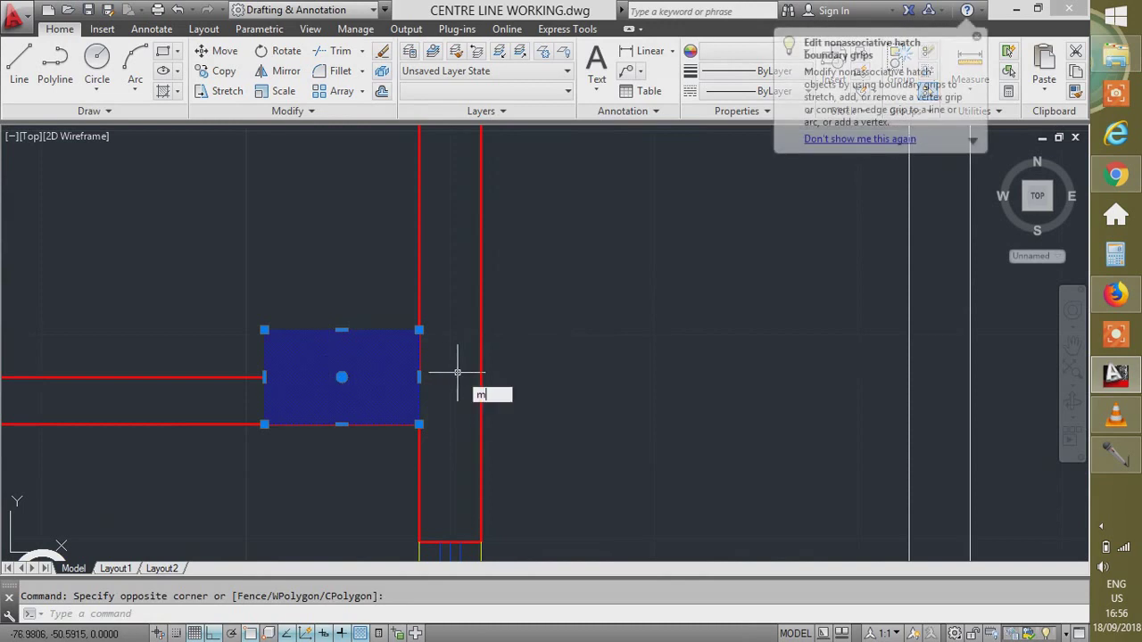
{"action": "key", "text": "Return"}
{"action": "scroll", "coordinate": [412, 423], "scroll_direction": "up", "scroll_amount": 4}
{"action": "left_click", "coordinate": [408, 437]}
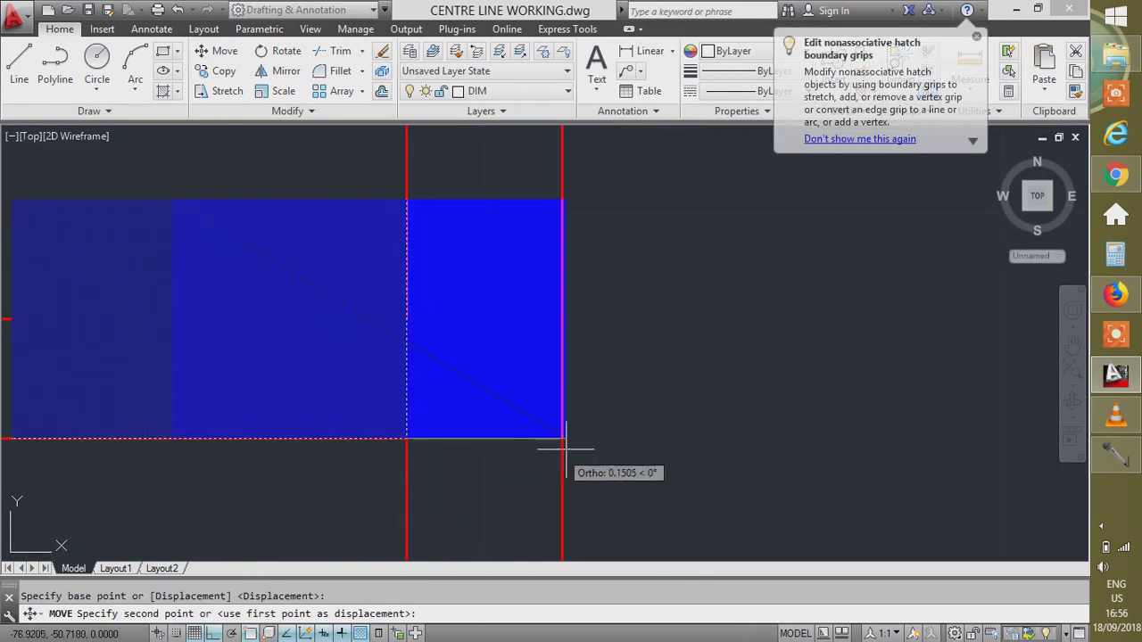
{"action": "key", "text": "Escape"}
Examine the column layout across the whole floor plan.
{"action": "scroll", "coordinate": [723, 432], "scroll_direction": "down", "scroll_amount": 6}
{"action": "scroll", "coordinate": [722, 432], "scroll_direction": "up", "scroll_amount": 2}
{"action": "scroll", "coordinate": [578, 352], "scroll_direction": "down", "scroll_amount": 3}
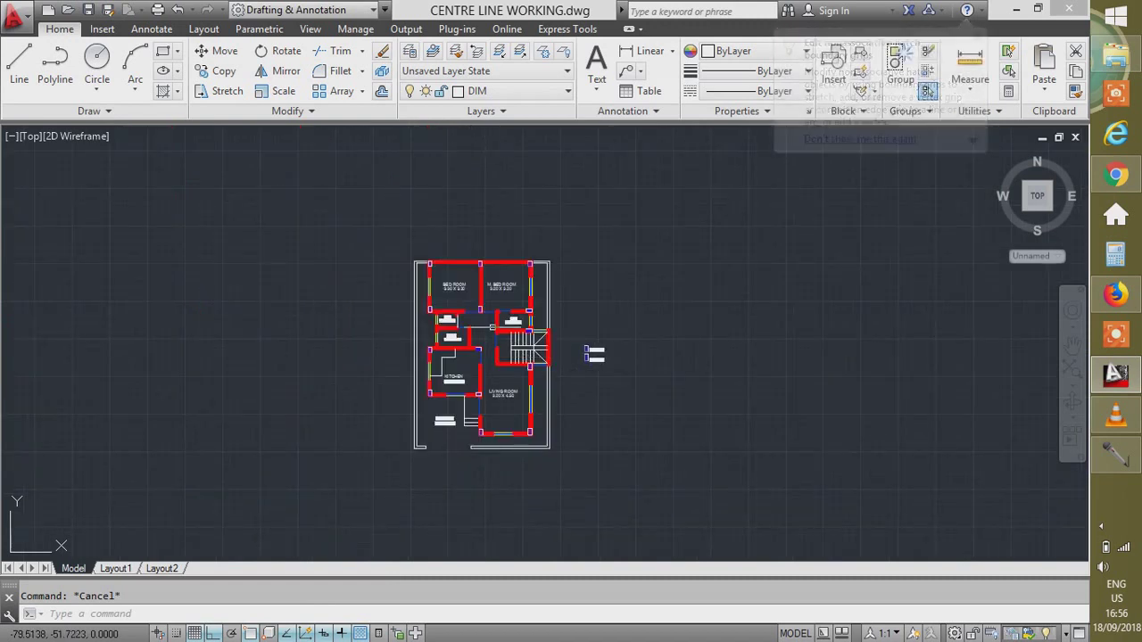
{"action": "scroll", "coordinate": [492, 327], "scroll_direction": "up", "scroll_amount": 2}
{"action": "scroll", "coordinate": [491, 374], "scroll_direction": "up", "scroll_amount": 3}
{"action": "scroll", "coordinate": [564, 331], "scroll_direction": "down", "scroll_amount": 4}
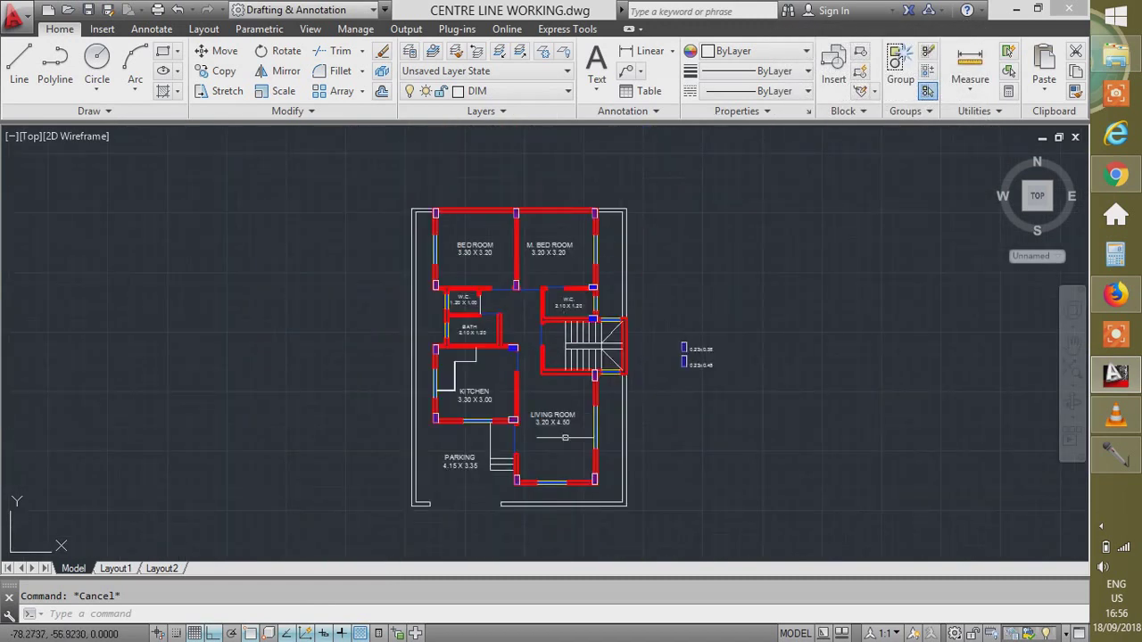
{"action": "scroll", "coordinate": [549, 432], "scroll_direction": "up", "scroll_amount": 2}
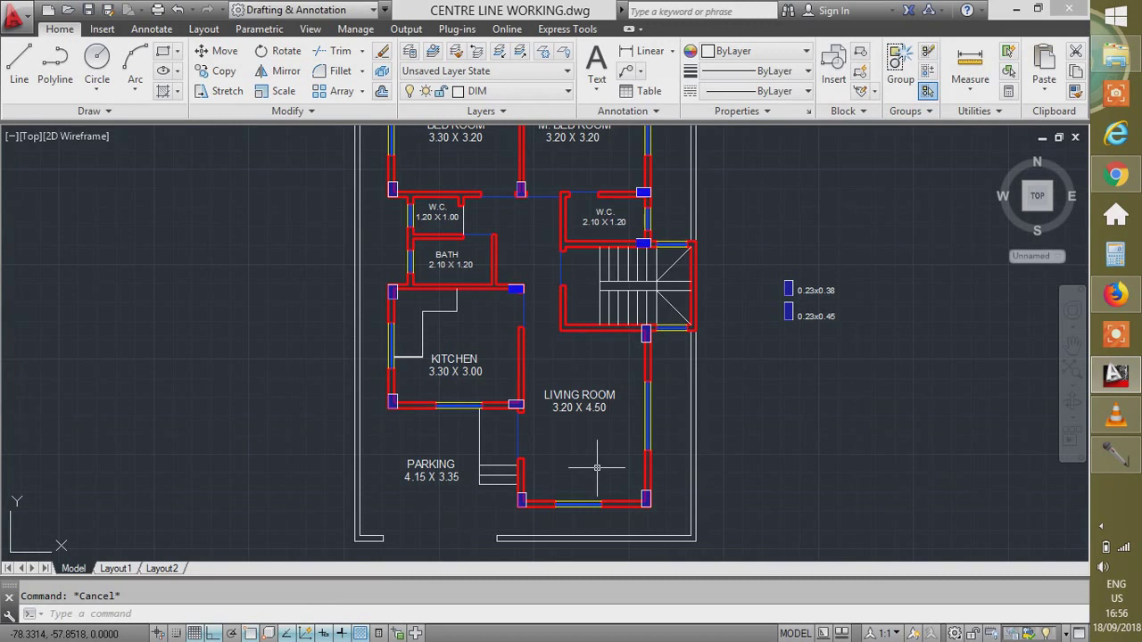
{"action": "scroll", "coordinate": [628, 397], "scroll_direction": "down", "scroll_amount": 2}
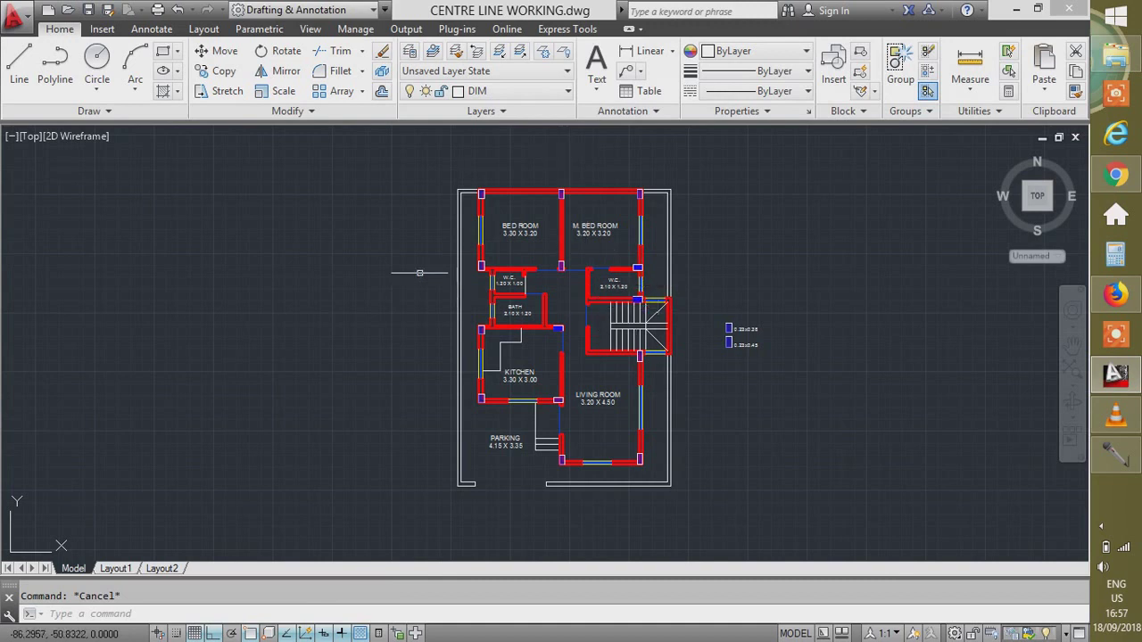
{"action": "scroll", "coordinate": [396, 285], "scroll_direction": "down", "scroll_amount": 2}
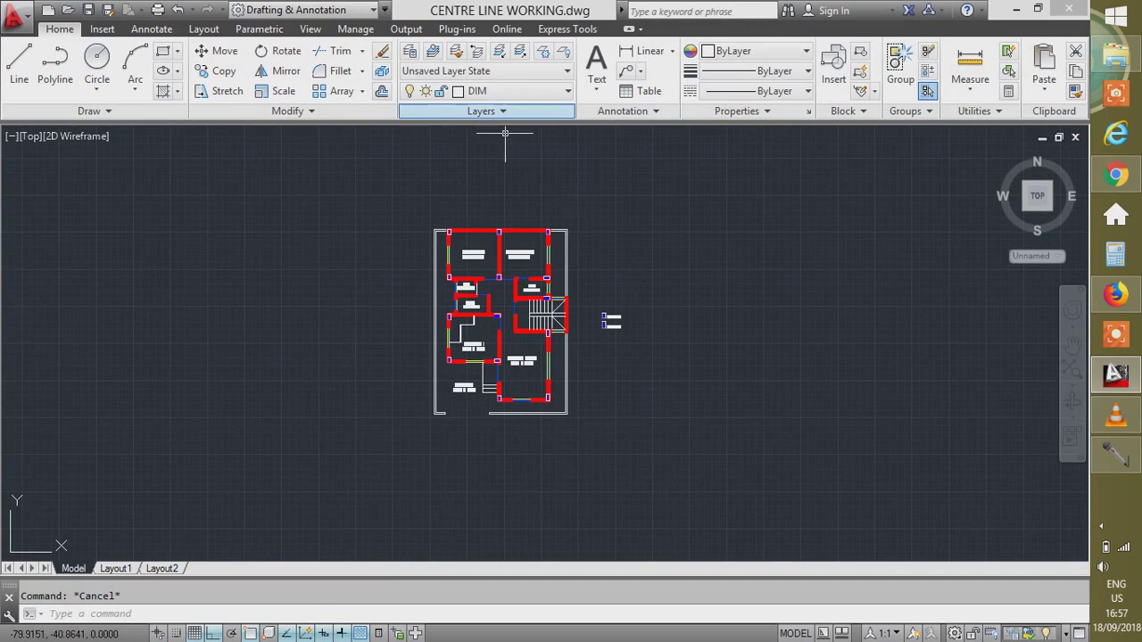
Turn off the SILL layer to hide the yellow window outlines.
{"action": "left_click", "coordinate": [500, 91]}
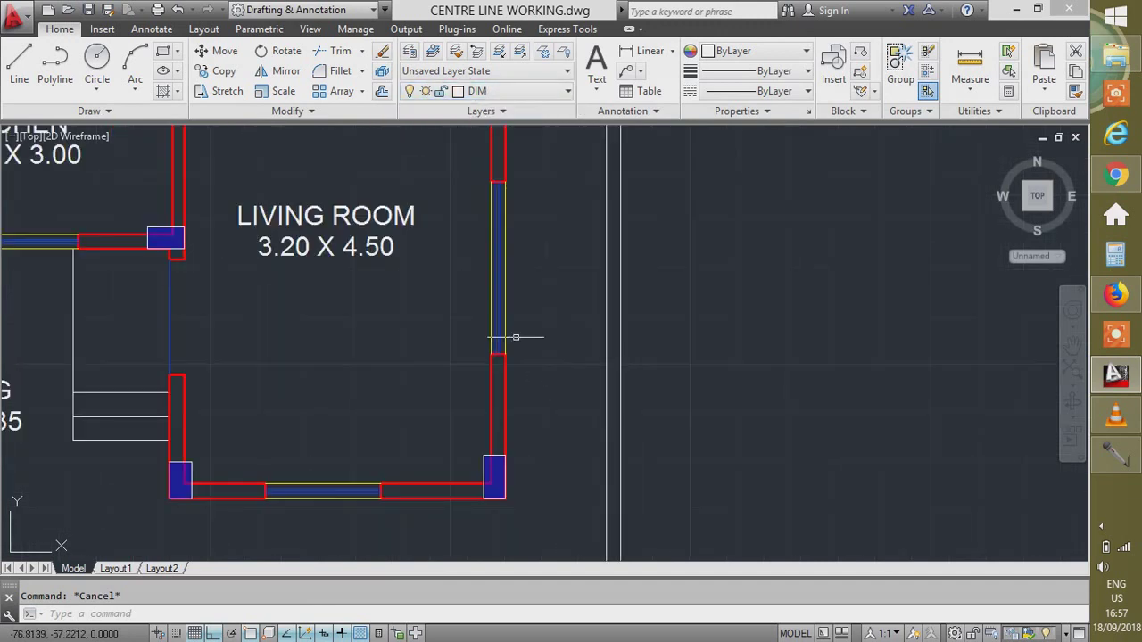
{"action": "left_click", "coordinate": [506, 304]}
{"action": "left_click", "coordinate": [464, 305]}
{"action": "left_click", "coordinate": [499, 284]}
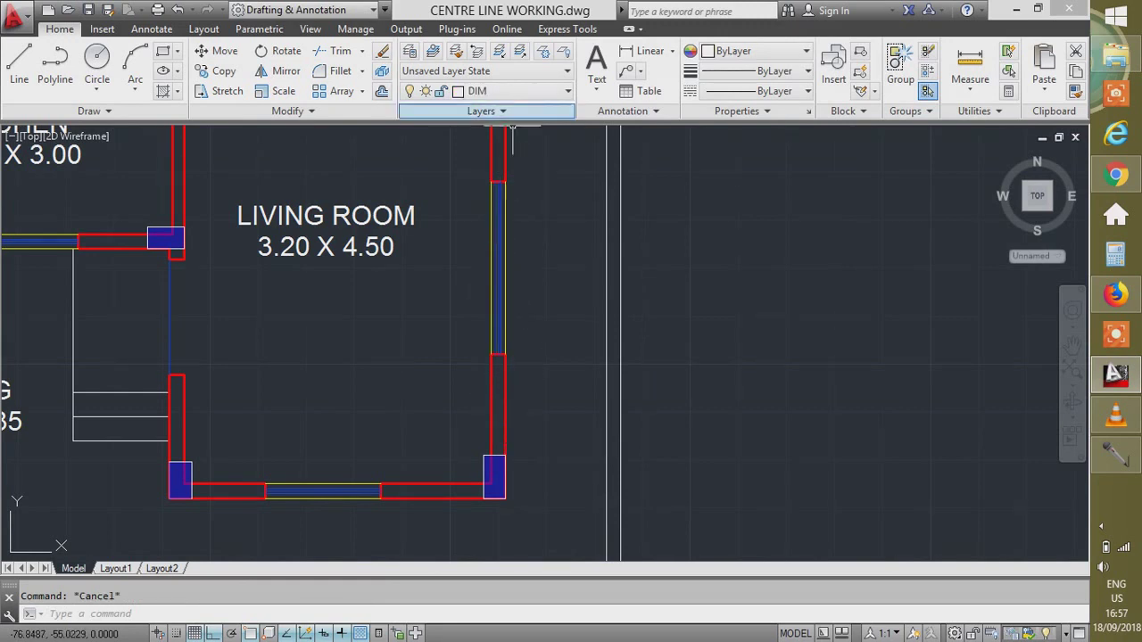
{"action": "left_click", "coordinate": [500, 91]}
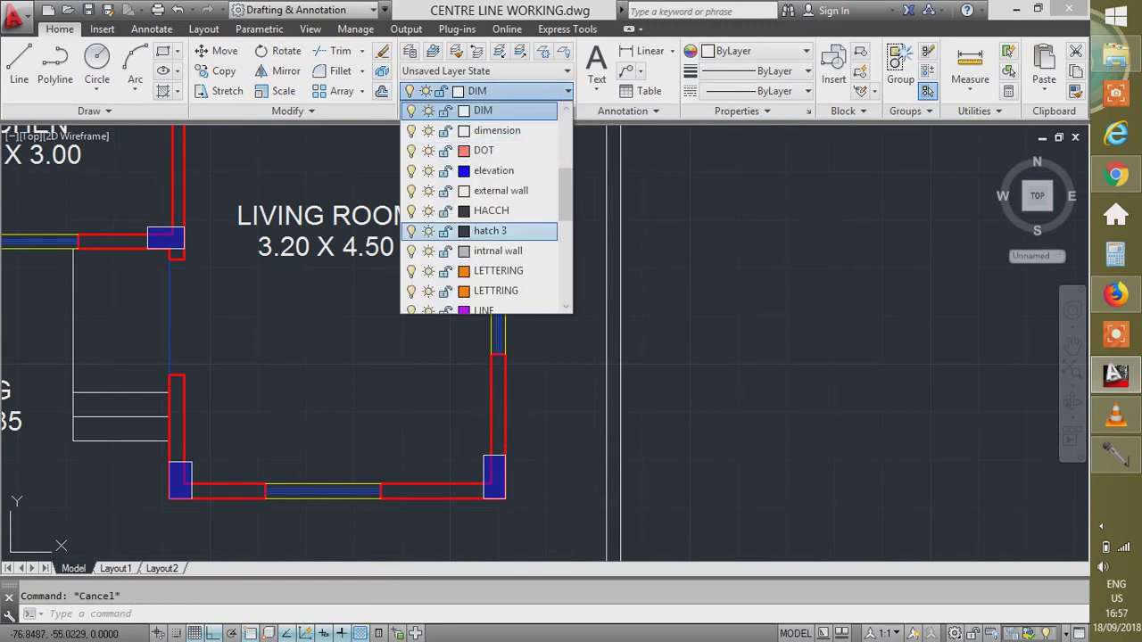
{"action": "scroll", "coordinate": [499, 230], "scroll_direction": "down", "scroll_amount": 4}
{"action": "left_click", "coordinate": [411, 190]}
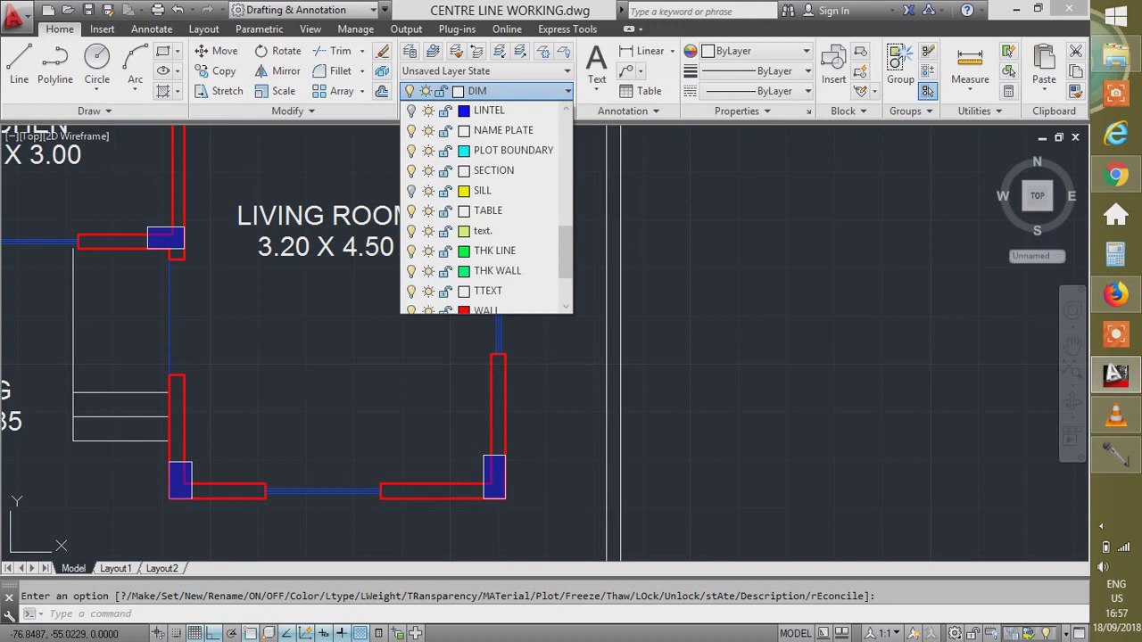
{"action": "left_click", "coordinate": [712, 354]}
Identify the layer of the LIVING ROOM's right-hand window lines and turn off the WINDOW layer.
{"action": "left_click", "coordinate": [501, 306]}
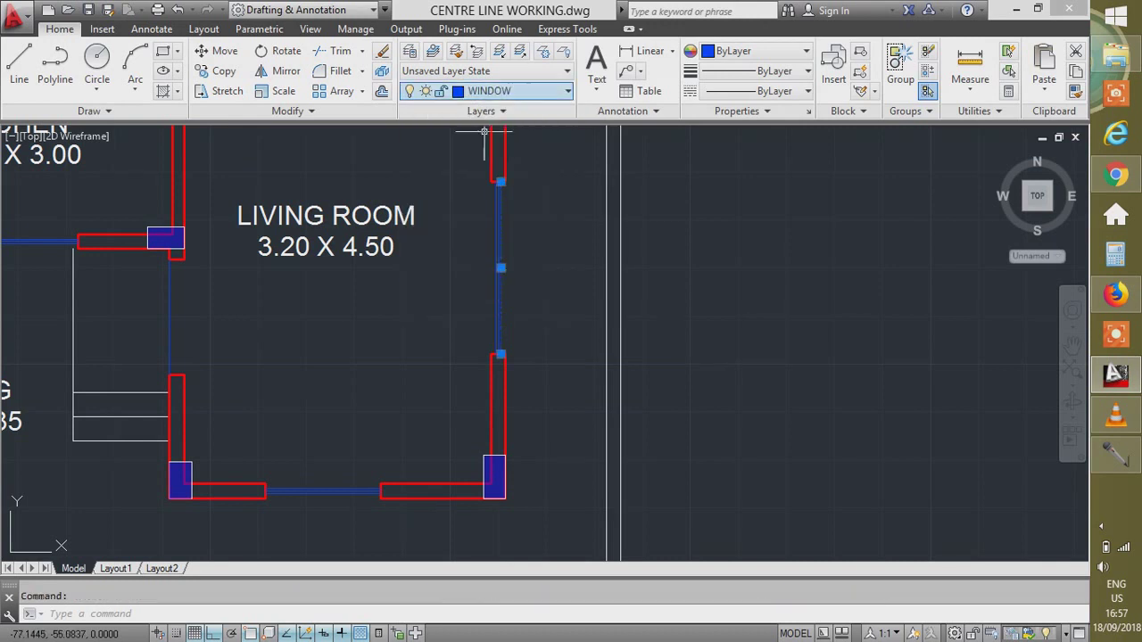
{"action": "left_click", "coordinate": [486, 91]}
{"action": "scroll", "coordinate": [500, 251], "scroll_direction": "down", "scroll_amount": 6}
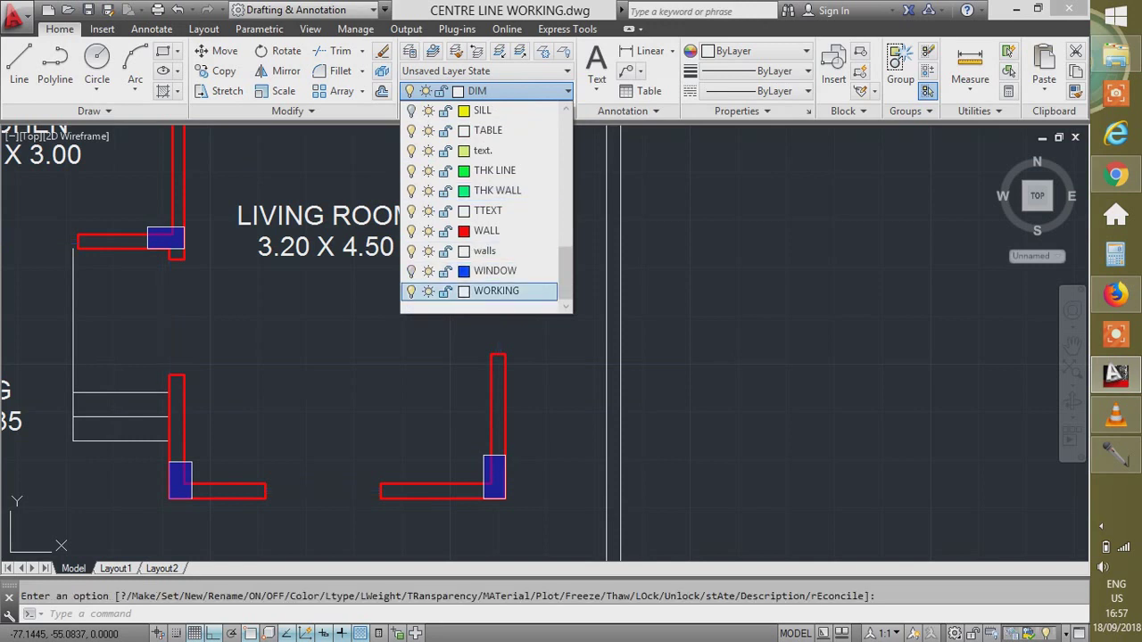
{"action": "left_click", "coordinate": [701, 377]}
Copy the floor plan, with its walls, columns and labels, to the empty area right of the sample columns.
{"action": "scroll", "coordinate": [625, 330], "scroll_direction": "down", "scroll_amount": 5}
{"action": "scroll", "coordinate": [635, 334], "scroll_direction": "up", "scroll_amount": 3}
{"action": "scroll", "coordinate": [531, 278], "scroll_direction": "down", "scroll_amount": 2}
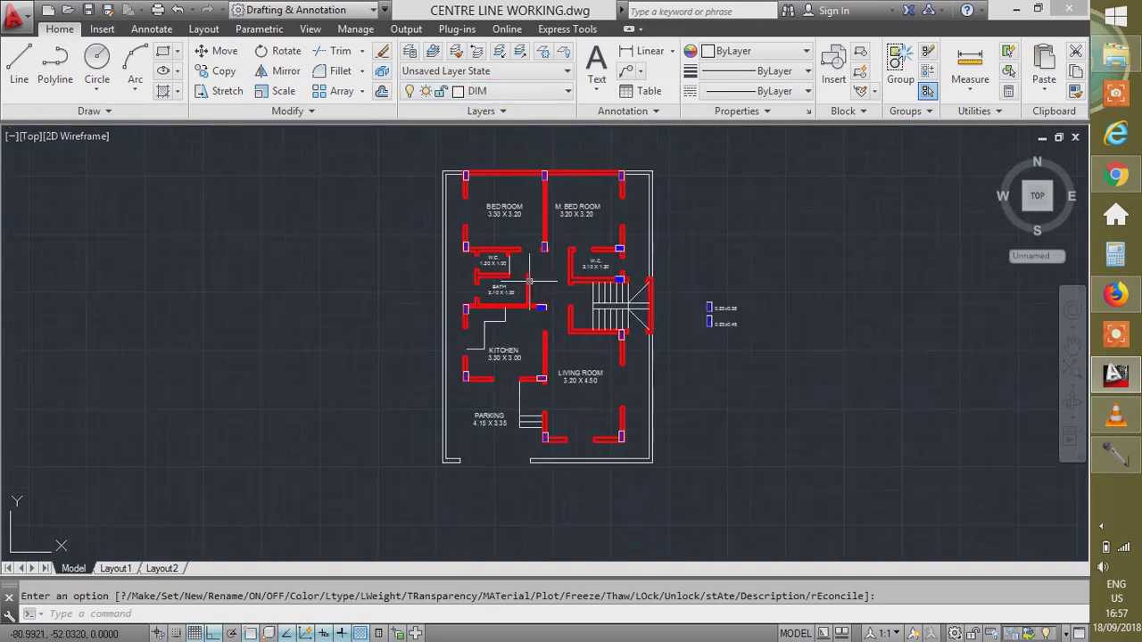
{"action": "left_click", "coordinate": [448, 154]}
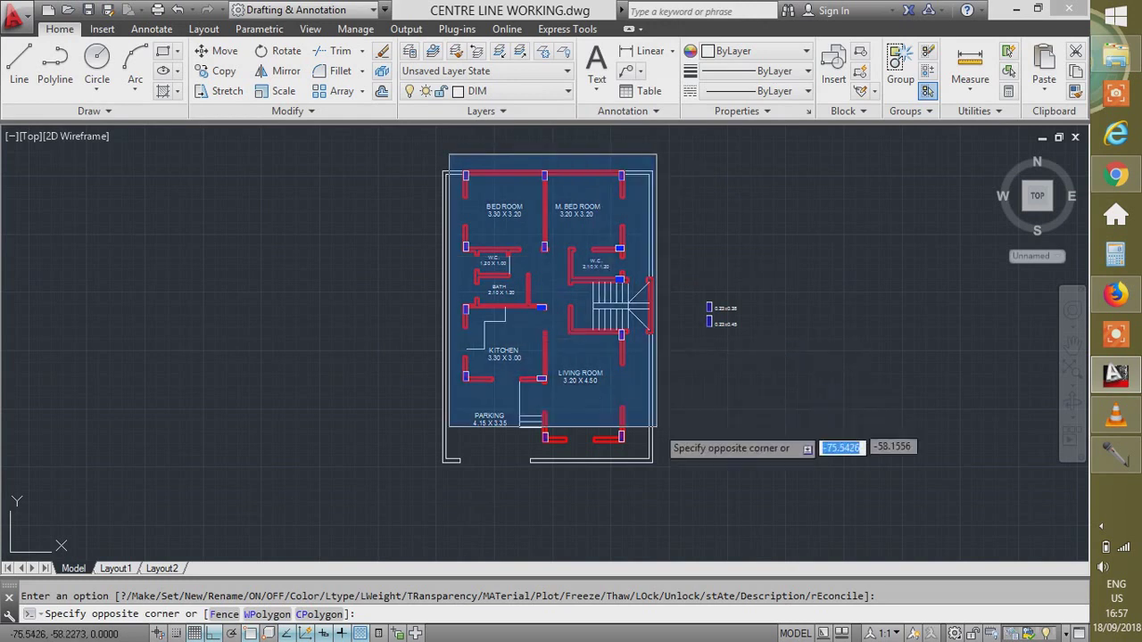
{"action": "left_click", "coordinate": [676, 453]}
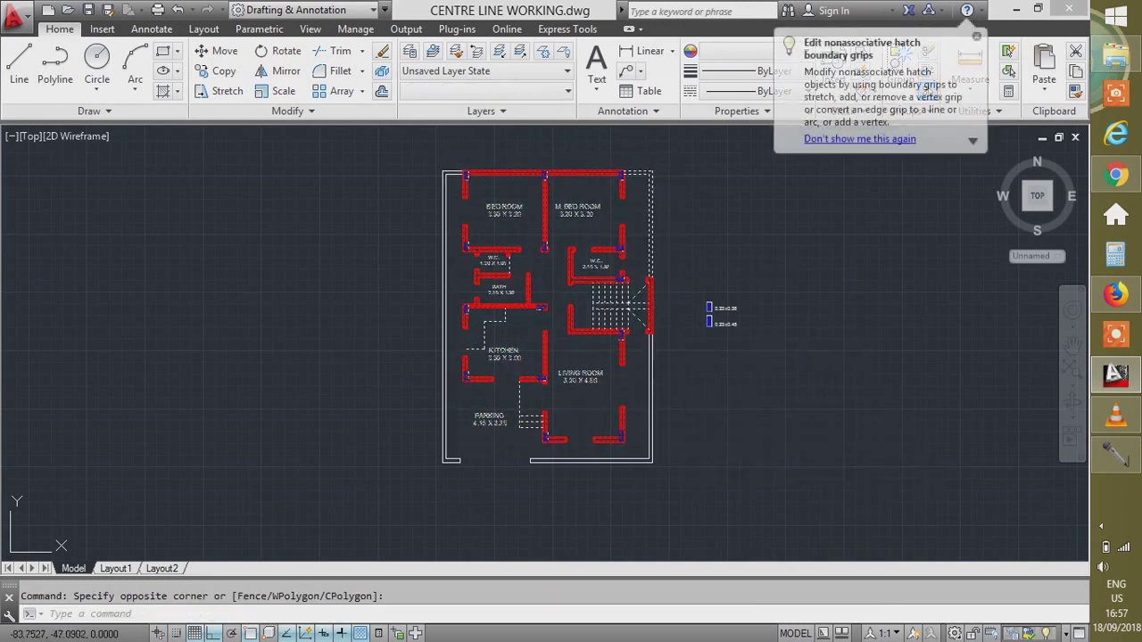
{"action": "left_click", "coordinate": [456, 157]}
{"action": "left_click", "coordinate": [673, 459]}
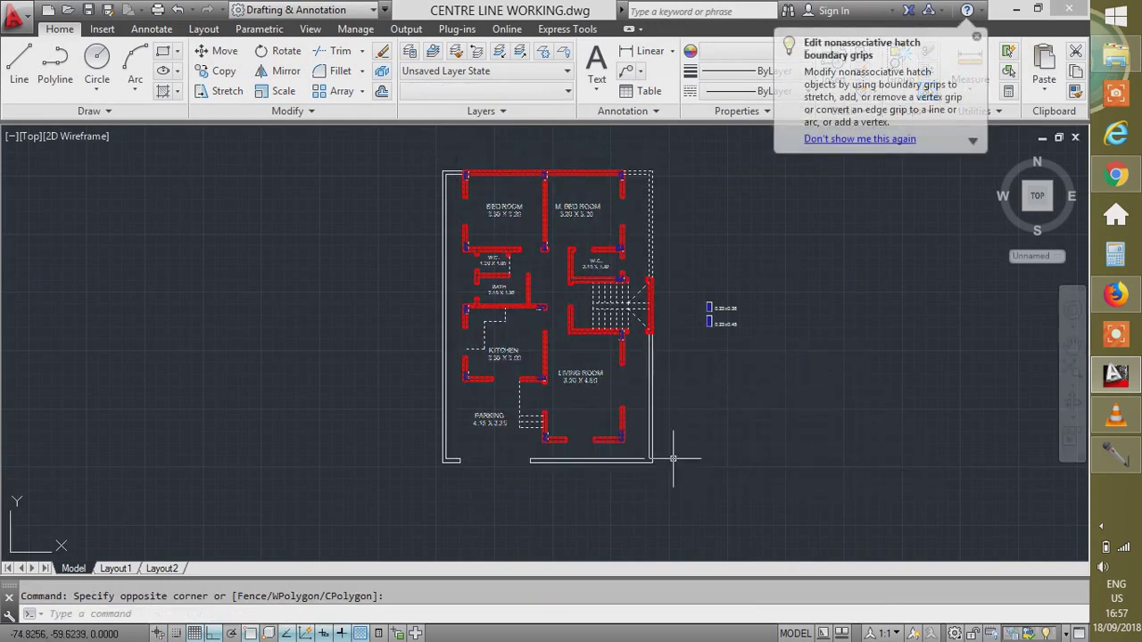
{"action": "type", "text": "co"}
{"action": "key", "text": "Return"}
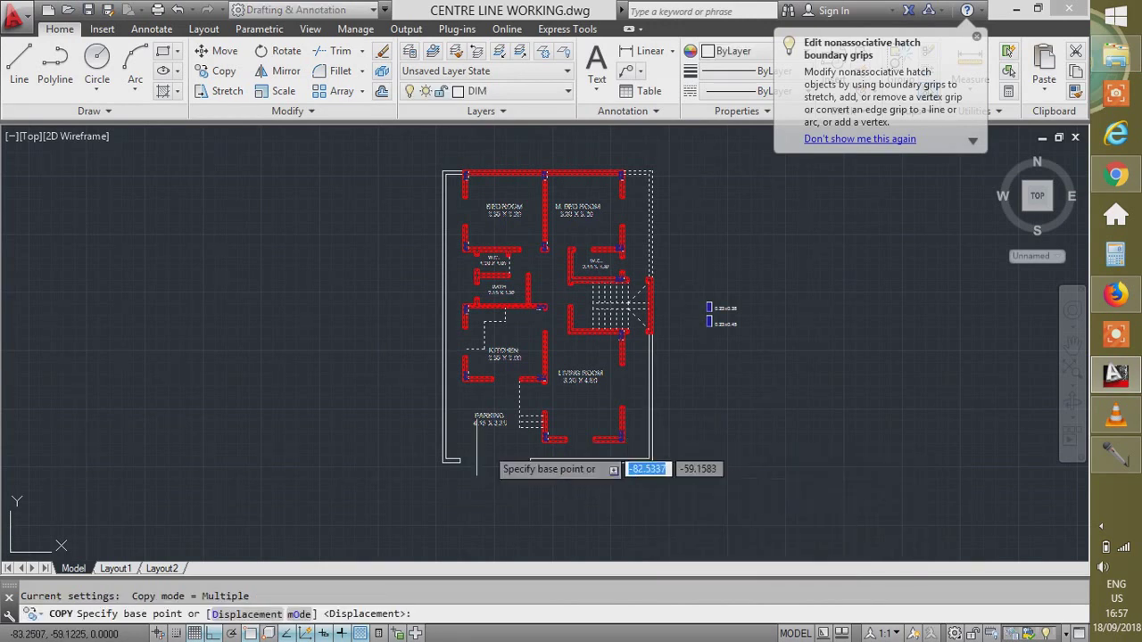
{"action": "left_click", "coordinate": [450, 459]}
{"action": "scroll", "coordinate": [455, 448], "scroll_direction": "down", "scroll_amount": 4}
{"action": "left_click", "coordinate": [558, 395]}
{"action": "scroll", "coordinate": [589, 472], "scroll_direction": "up", "scroll_amount": 6}
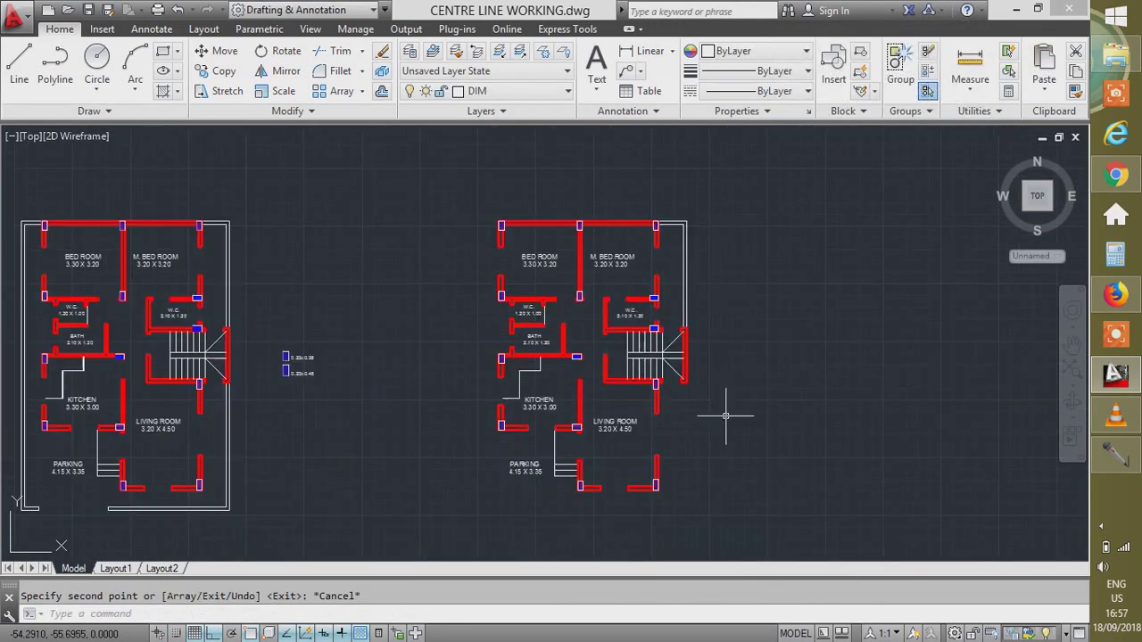
{"action": "key", "text": "Escape"}
Delete the PARKING label, the entrance steps and the LIVING ROOM label from the copied plan.
{"action": "left_click", "coordinate": [484, 526]}
{"action": "left_click", "coordinate": [378, 457]}
{"action": "key", "text": "Delete"}
{"action": "left_click", "coordinate": [632, 390]}
{"action": "key", "text": "Delete"}
Delete the KITCHEN label and the kitchen counter lines from the copied plan.
{"action": "left_click", "coordinate": [449, 292]}
{"action": "key", "text": "Delete"}
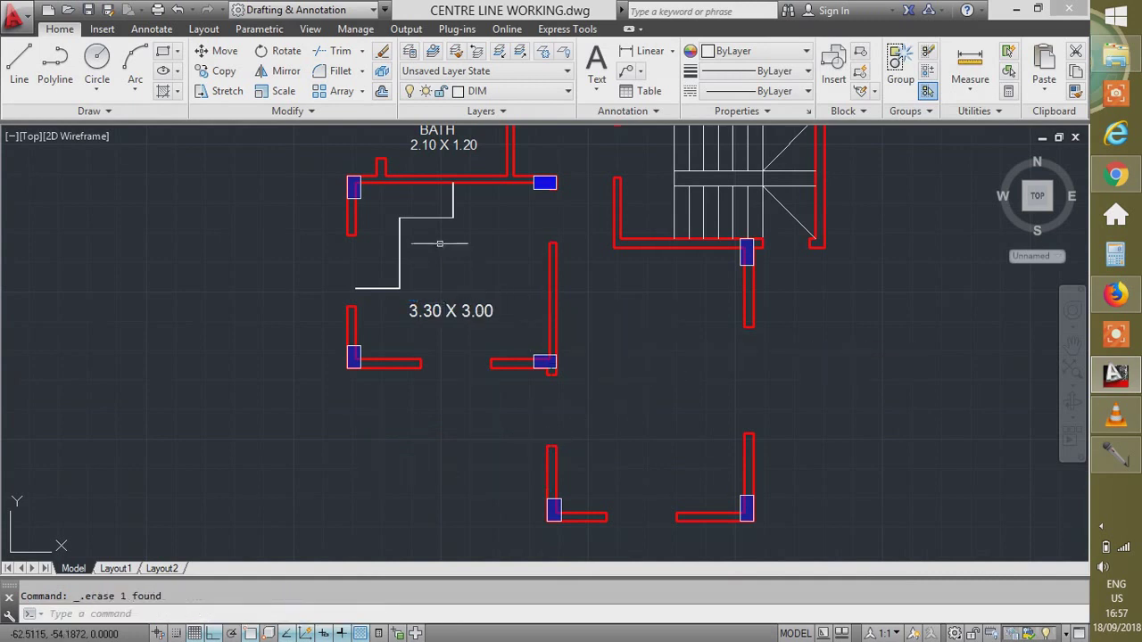
{"action": "left_click", "coordinate": [386, 330]}
{"action": "key", "text": "Delete"}
Delete the labels of the 1.20 X 1.00 W.C. and the BATH from the copied plan.
{"action": "scroll", "coordinate": [430, 369], "scroll_direction": "down", "scroll_amount": 6}
{"action": "scroll", "coordinate": [437, 292], "scroll_direction": "up", "scroll_amount": 9}
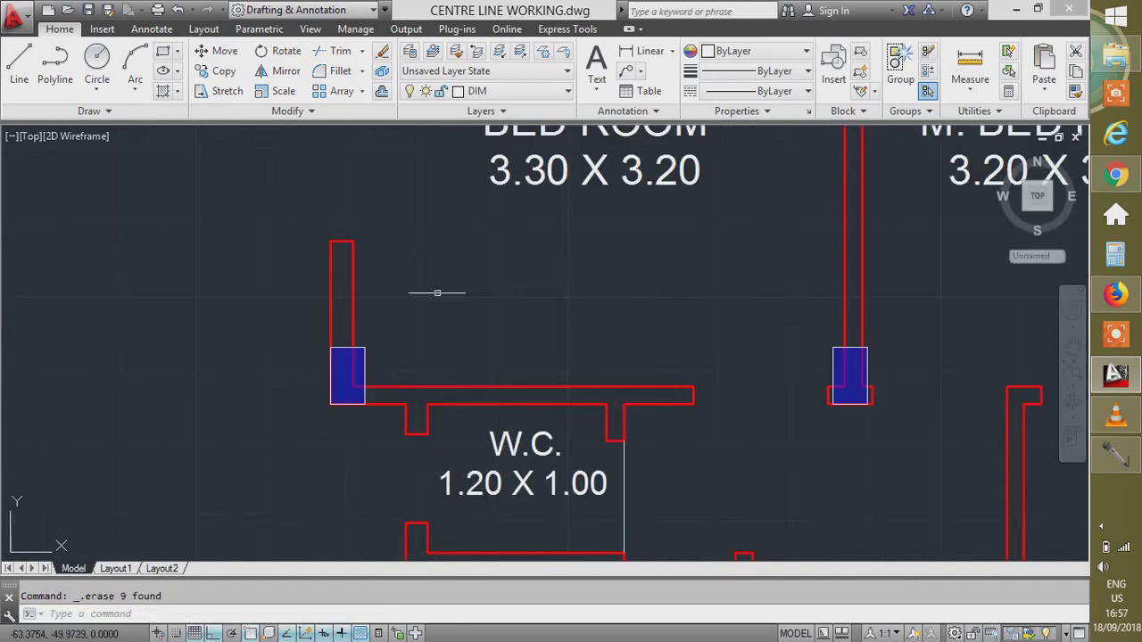
{"action": "left_click", "coordinate": [518, 456]}
{"action": "key", "text": "Return"}
{"action": "scroll", "coordinate": [477, 315], "scroll_direction": "down", "scroll_amount": 4}
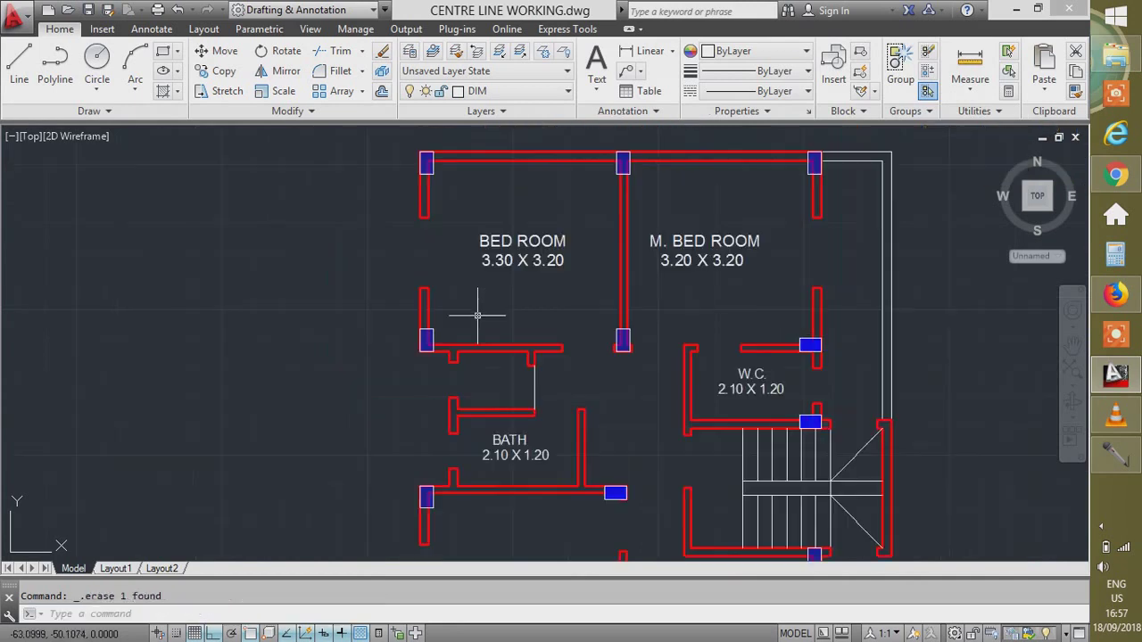
{"action": "left_click", "coordinate": [482, 458]}
{"action": "key", "text": "Delete"}
Delete the BED ROOM and M. BED ROOM labels from the copied plan.
{"action": "left_click", "coordinate": [524, 283]}
{"action": "left_click", "coordinate": [482, 220]}
{"action": "key", "text": "Delete"}
{"action": "left_click", "coordinate": [753, 265]}
{"action": "left_click", "coordinate": [705, 214]}
{"action": "key", "text": "Delete"}
Delete the W.C. name and its 2.10 X 1.20 size text above the staircase in the copied plan.
{"action": "scroll", "coordinate": [542, 208], "scroll_direction": "down", "scroll_amount": 4}
{"action": "scroll", "coordinate": [677, 318], "scroll_direction": "up", "scroll_amount": 6}
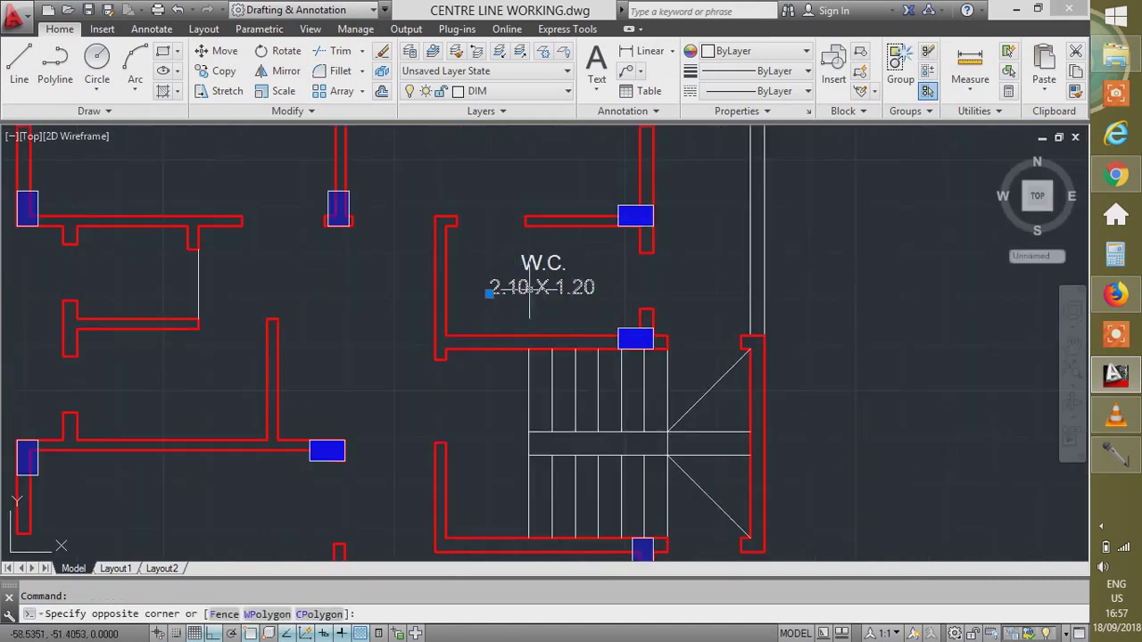
{"action": "left_click", "coordinate": [529, 295]}
{"action": "key", "text": "Delete"}
{"action": "left_click", "coordinate": [517, 258]}
{"action": "left_click", "coordinate": [530, 288]}
{"action": "key", "text": "Delete"}
Erase the right-hand line and end caps of the vertical wall above the lowest left corner column, then join its remaining left-hand segments.
{"action": "scroll", "coordinate": [701, 317], "scroll_direction": "down", "scroll_amount": 4}
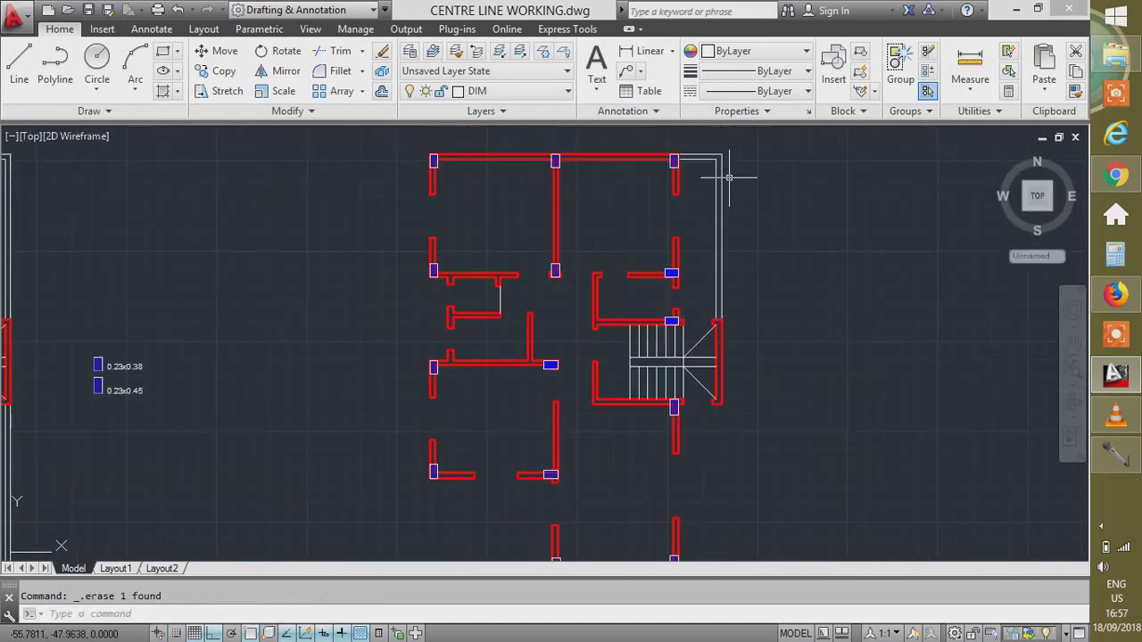
{"action": "scroll", "coordinate": [721, 290], "scroll_direction": "down", "scroll_amount": 4}
{"action": "scroll", "coordinate": [721, 474], "scroll_direction": "up", "scroll_amount": 8}
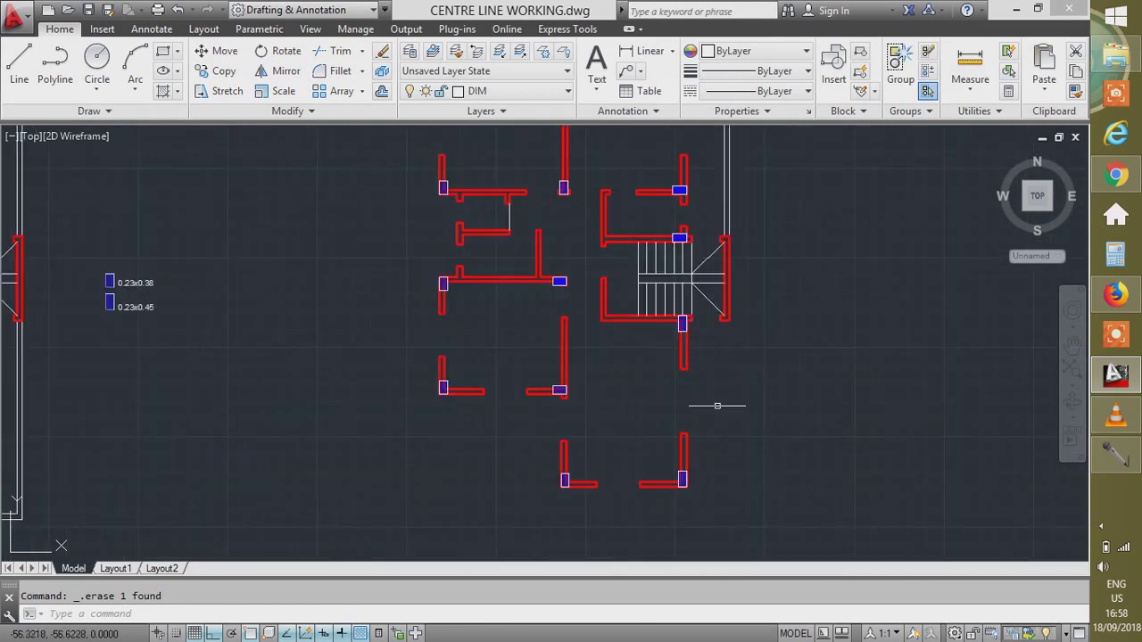
{"action": "left_click", "coordinate": [557, 481]}
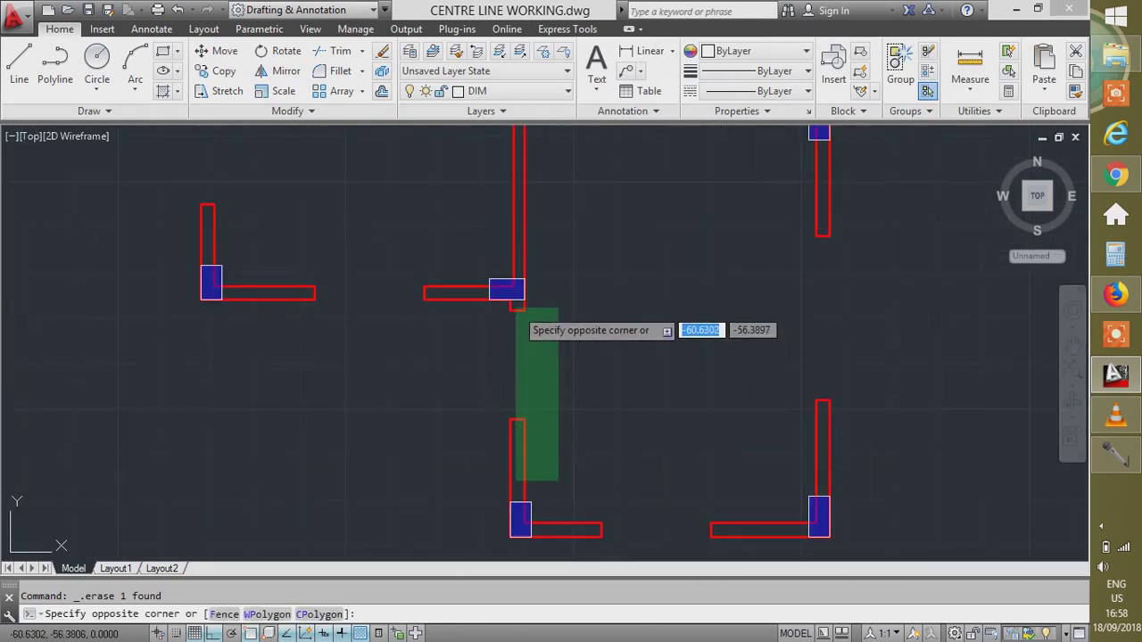
{"action": "left_click", "coordinate": [516, 307]}
{"action": "key", "text": "Delete"}
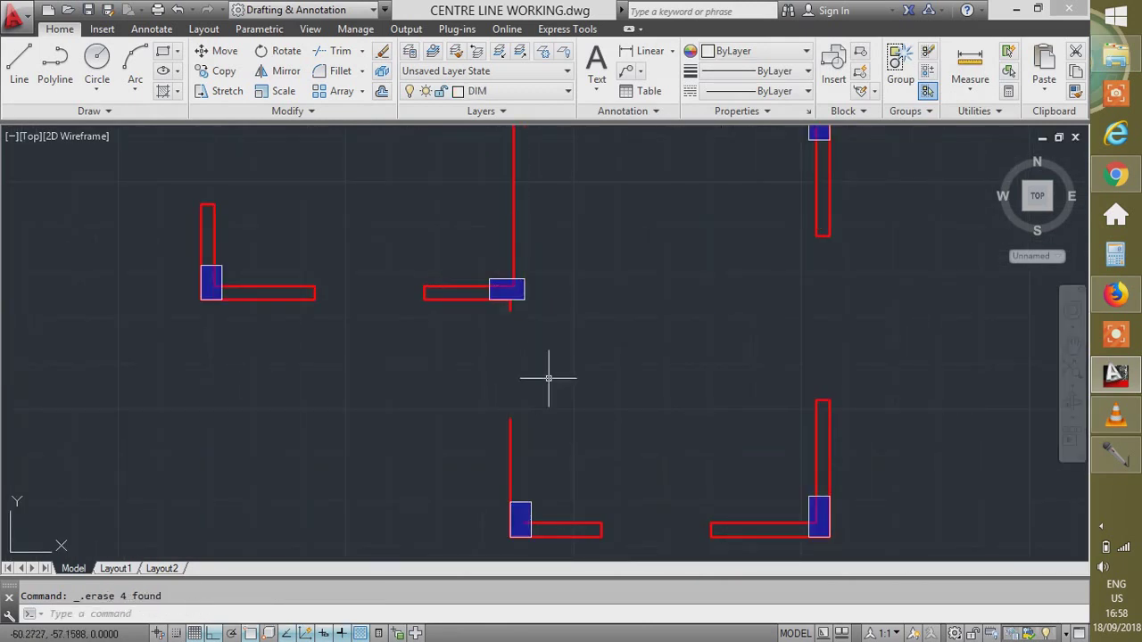
{"action": "key", "text": "Escape"}
{"action": "type", "text": "j"}
{"action": "key", "text": "Return"}
{"action": "left_click", "coordinate": [509, 435]}
{"action": "key", "text": "Return"}
Erase the inner line and end caps of the lower-left room's bottom wall and join its outer segments across the opening.
{"action": "left_click", "coordinate": [452, 268]}
{"action": "left_click", "coordinate": [310, 289]}
{"action": "key", "text": "Delete"}
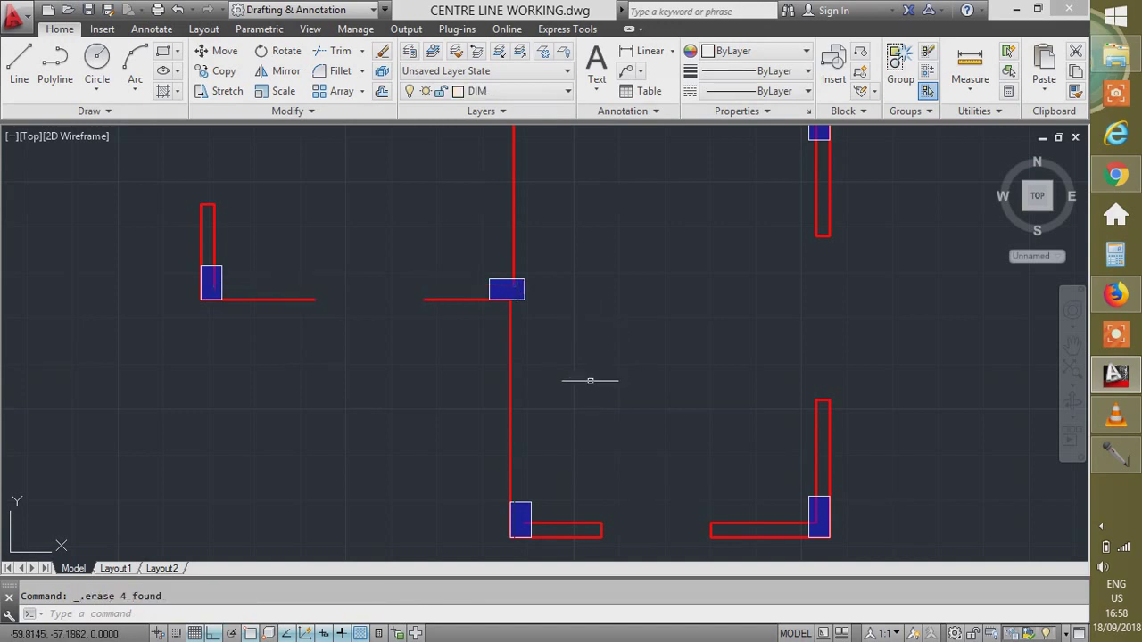
{"action": "key", "text": "Return"}
{"action": "left_click", "coordinate": [442, 296]}
{"action": "left_click", "coordinate": [299, 308]}
{"action": "key", "text": "Return"}
Erase the inner line and end caps of the lower-left room's left wall and join its outer segments into one line.
{"action": "scroll", "coordinate": [594, 424], "scroll_direction": "down", "scroll_amount": 2}
{"action": "scroll", "coordinate": [594, 424], "scroll_direction": "down", "scroll_amount": 2}
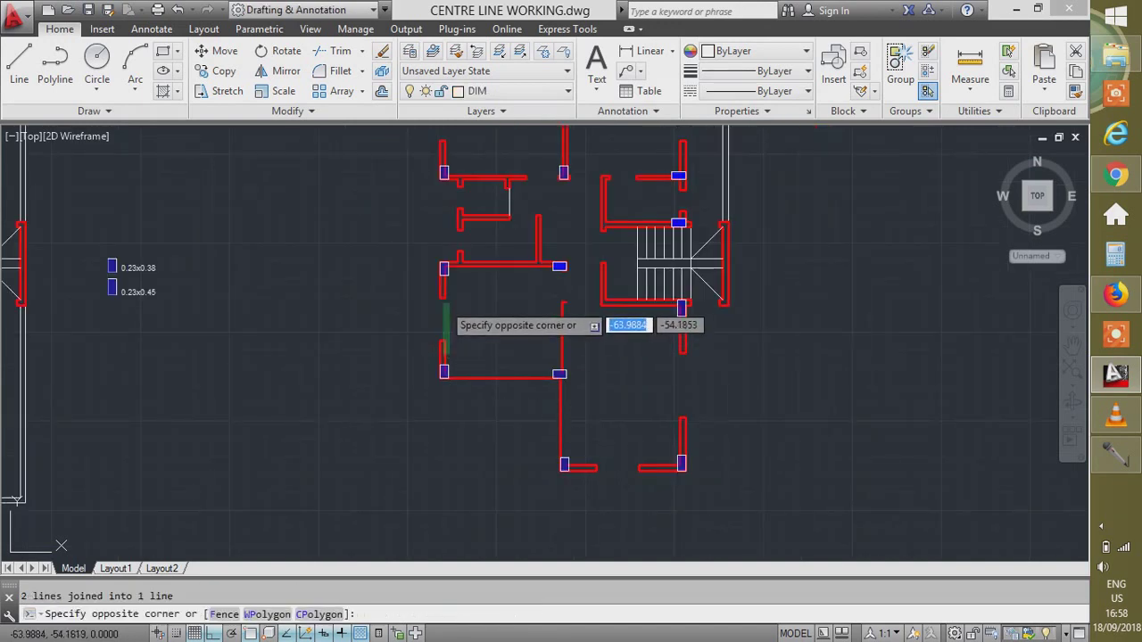
{"action": "left_click", "coordinate": [462, 301]}
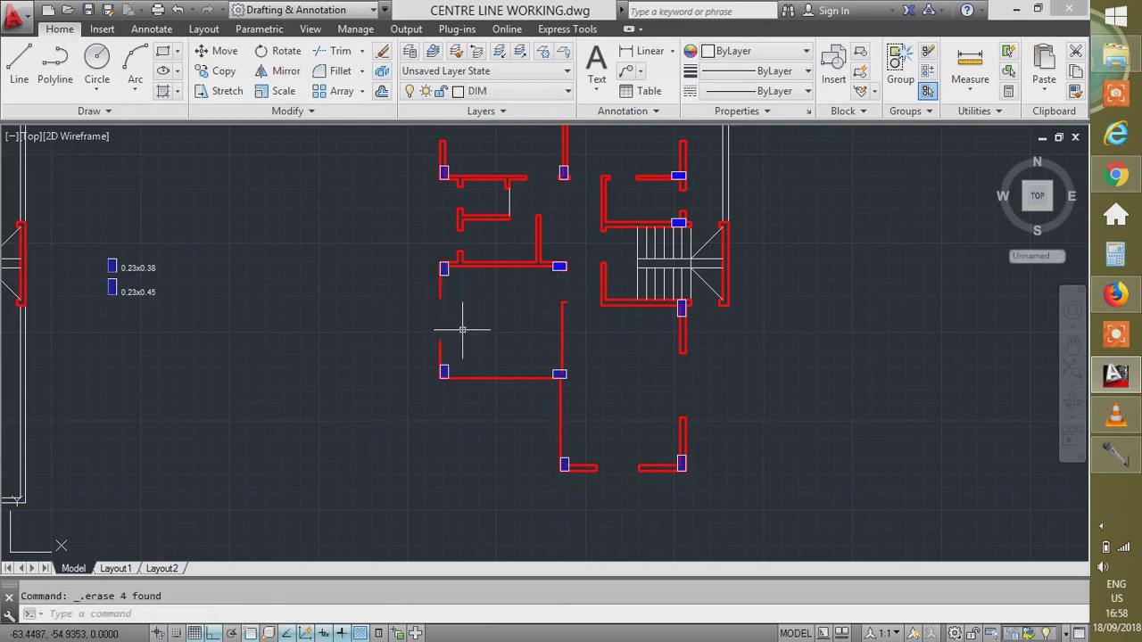
{"action": "type", "text": "j"}
{"action": "key", "text": "Return"}
{"action": "left_click", "coordinate": [453, 335]}
{"action": "left_click", "coordinate": [413, 272]}
{"action": "left_click", "coordinate": [441, 337]}
{"action": "left_click", "coordinate": [425, 288]}
{"action": "key", "text": "Return"}
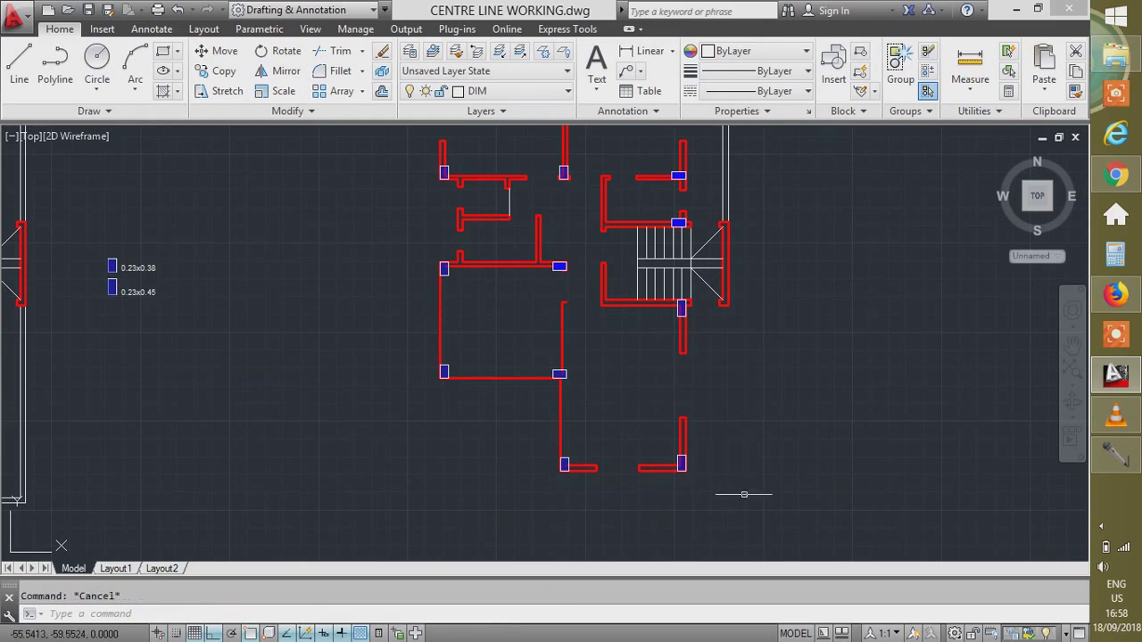
Erase the inner line and end caps of the plan's lowest horizontal wall and join its outer segments between the two corner columns.
{"action": "scroll", "coordinate": [698, 477], "scroll_direction": "up", "scroll_amount": 4}
{"action": "left_click", "coordinate": [612, 457]}
{"action": "left_click", "coordinate": [427, 399]}
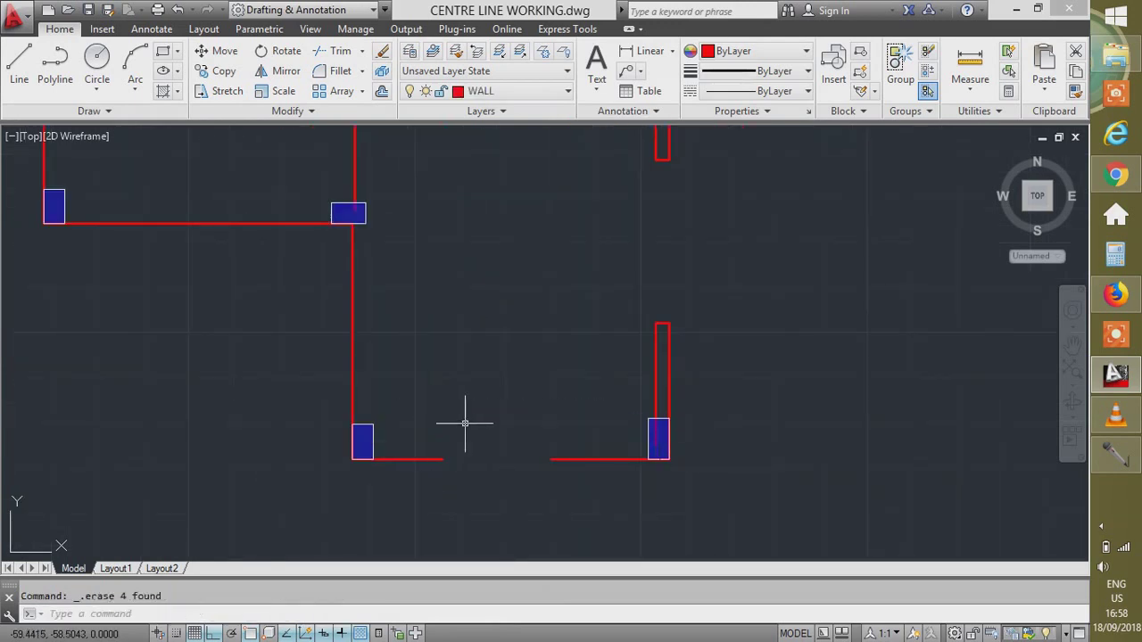
{"action": "type", "text": "j"}
{"action": "key", "text": "Return"}
{"action": "left_click", "coordinate": [559, 459]}
{"action": "left_click", "coordinate": [423, 481]}
{"action": "key", "text": "Return"}
Erase the inner line and end caps of the right wall below the staircase and join its outer segments into one line.
{"action": "left_click", "coordinate": [654, 337]}
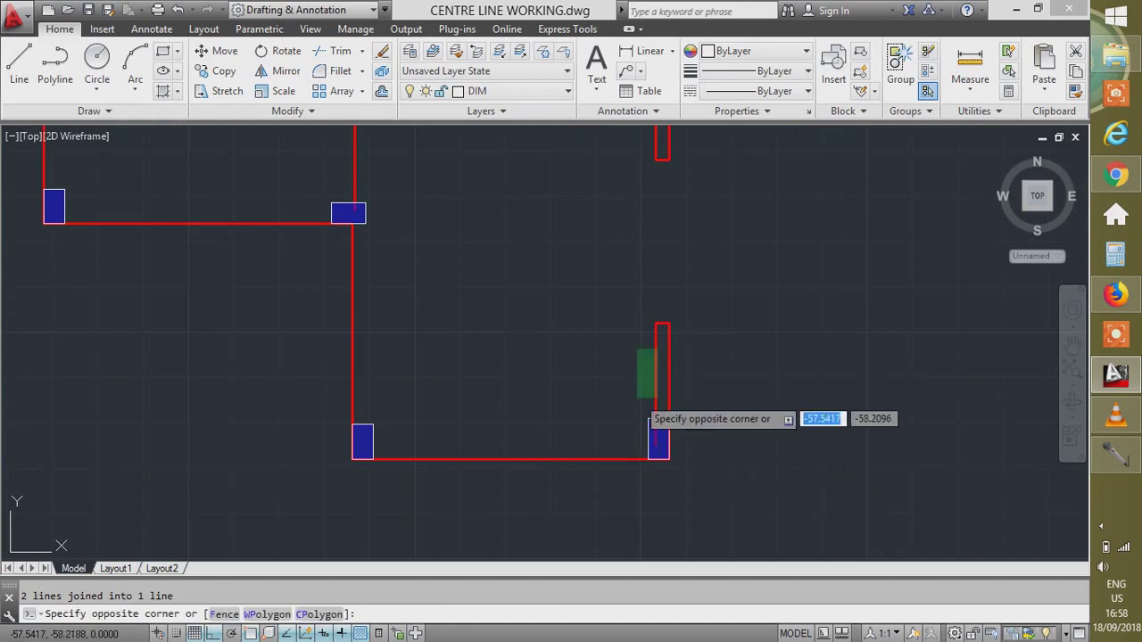
{"action": "scroll", "coordinate": [635, 400], "scroll_direction": "down", "scroll_amount": 2}
{"action": "left_click", "coordinate": [608, 242]}
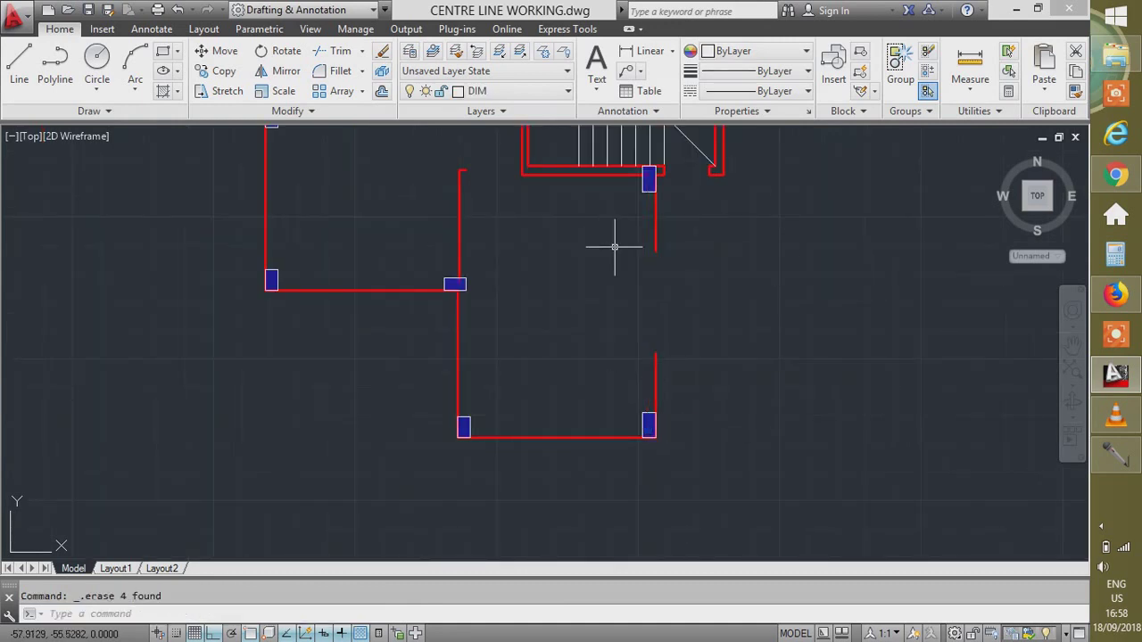
{"action": "type", "text": "j"}
{"action": "key", "text": "Return"}
{"action": "left_click", "coordinate": [683, 383]}
{"action": "left_click", "coordinate": [612, 249]}
{"action": "key", "text": "Return"}
{"action": "key", "text": "Return"}
{"action": "scroll", "coordinate": [689, 269], "scroll_direction": "down", "scroll_amount": 4}
{"action": "scroll", "coordinate": [705, 259], "scroll_direction": "up", "scroll_amount": 4}
{"action": "key", "text": "Escape"}
Erase the outer lines of the walls below and to the left of the staircase.
{"action": "scroll", "coordinate": [714, 348], "scroll_direction": "down", "scroll_amount": 2}
{"action": "scroll", "coordinate": [705, 330], "scroll_direction": "up", "scroll_amount": 3}
{"action": "scroll", "coordinate": [570, 406], "scroll_direction": "up", "scroll_amount": 2}
{"action": "left_click", "coordinate": [599, 417]}
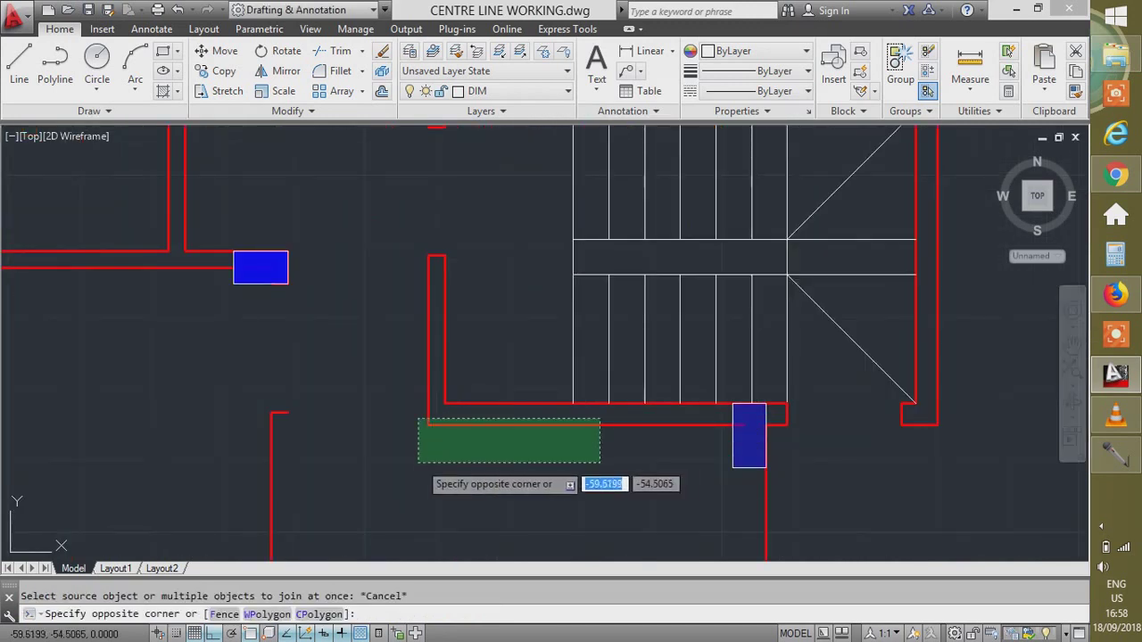
{"action": "left_click", "coordinate": [423, 465]}
{"action": "key", "text": "Delete"}
Erase the end caps at the opening left of the staircase and join the staircase's left wall segments across it.
{"action": "left_click", "coordinate": [451, 277]}
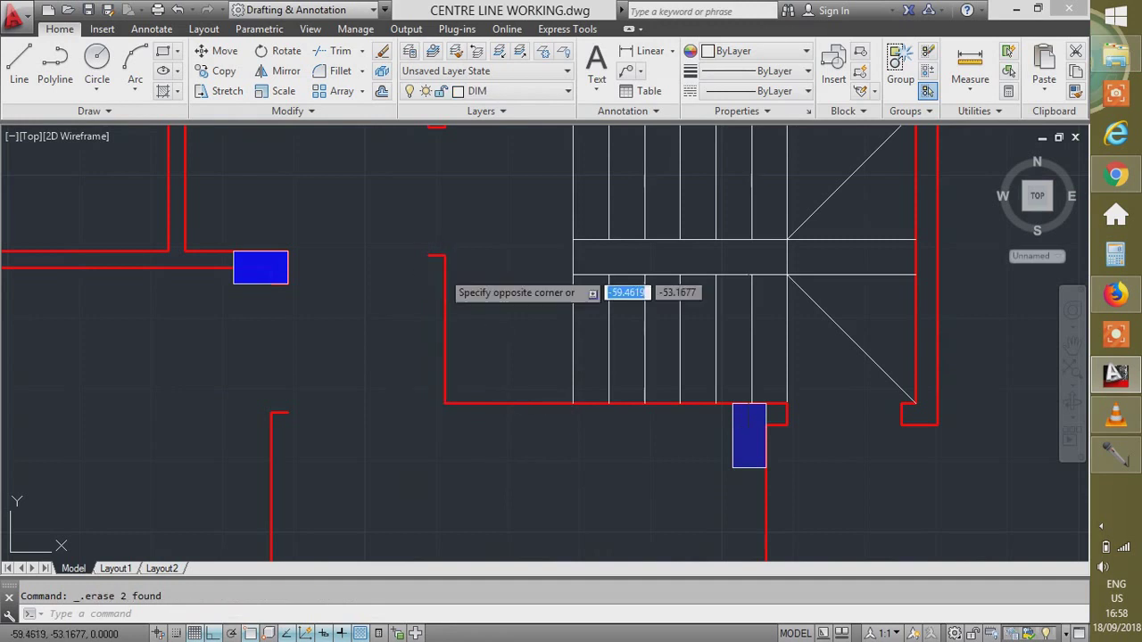
{"action": "scroll", "coordinate": [446, 276], "scroll_direction": "down", "scroll_amount": 4}
{"action": "left_click", "coordinate": [428, 224]}
{"action": "scroll", "coordinate": [462, 217], "scroll_direction": "up", "scroll_amount": 6}
{"action": "key", "text": "Delete"}
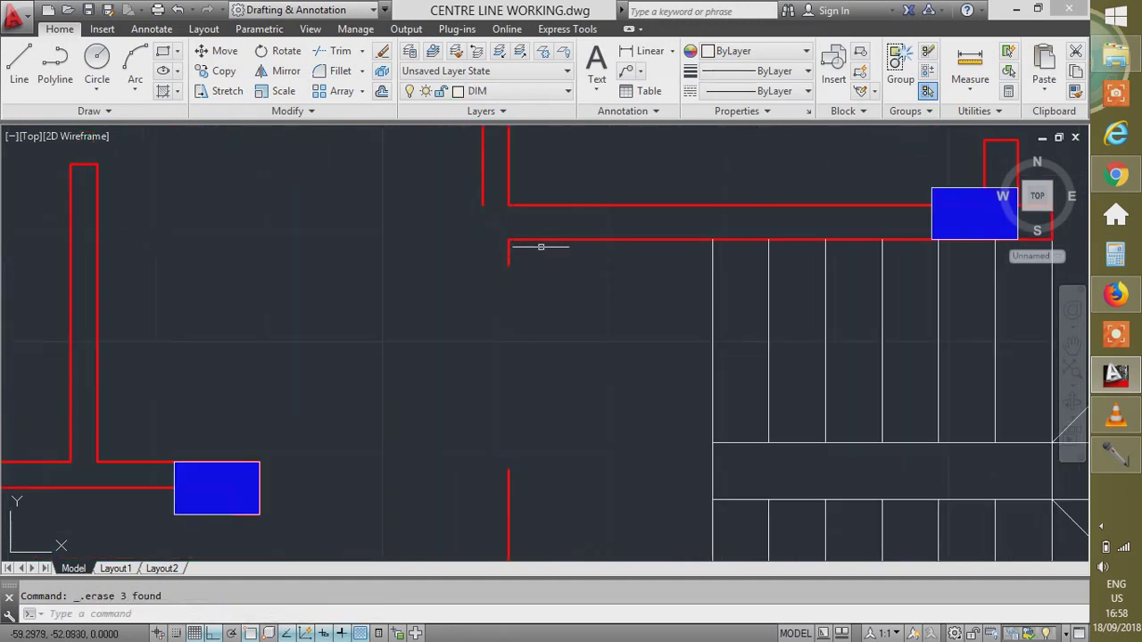
{"action": "type", "text": "j"}
{"action": "key", "text": "Return"}
{"action": "left_click", "coordinate": [502, 502]}
{"action": "left_click", "coordinate": [463, 260]}
{"action": "left_click", "coordinate": [508, 499]}
{"action": "left_click", "coordinate": [450, 257]}
{"action": "key", "text": "Return"}
Erase the upper line of the wall between the W.C. and the staircase and the outer line of the W.C.'s left wall.
{"action": "scroll", "coordinate": [459, 250], "scroll_direction": "down", "scroll_amount": 5}
{"action": "scroll", "coordinate": [737, 329], "scroll_direction": "up", "scroll_amount": 3}
{"action": "scroll", "coordinate": [802, 400], "scroll_direction": "down", "scroll_amount": 2}
{"action": "left_click", "coordinate": [686, 322]}
{"action": "left_click", "coordinate": [594, 289]}
{"action": "left_click", "coordinate": [632, 302]}
{"action": "left_click", "coordinate": [608, 319]}
{"action": "key", "text": "Delete"}
{"action": "scroll", "coordinate": [563, 292], "scroll_direction": "up", "scroll_amount": 4}
{"action": "left_click", "coordinate": [538, 275]}
{"action": "left_click", "coordinate": [483, 324]}
{"action": "key", "text": "Delete"}
{"action": "scroll", "coordinate": [571, 317], "scroll_direction": "down", "scroll_amount": 3}
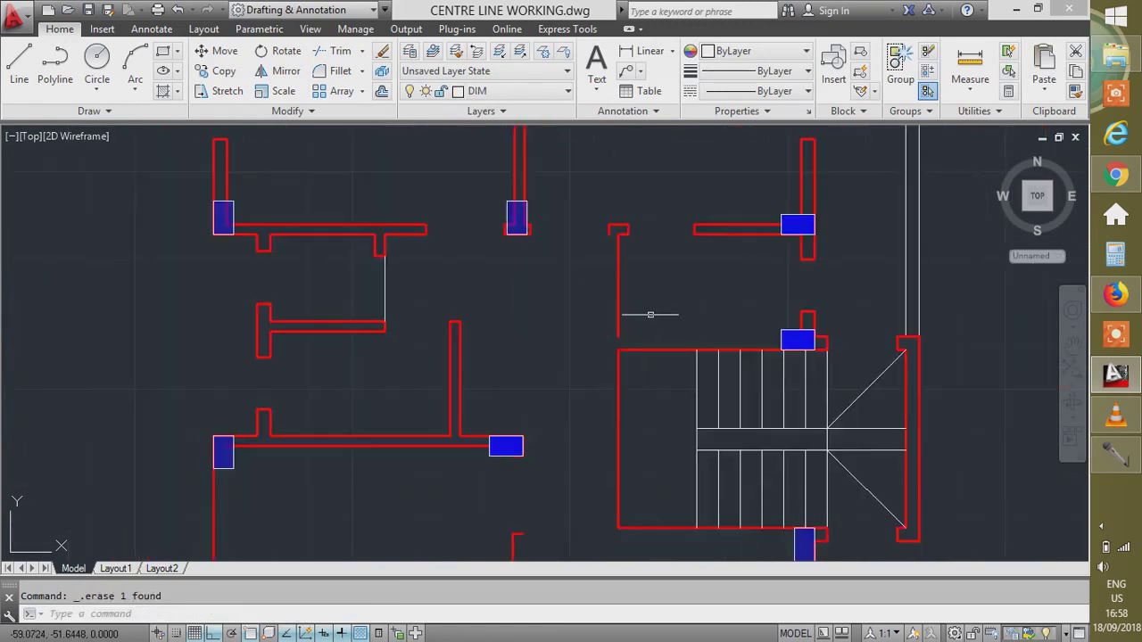
Erase the upper line and end caps of the W.C.'s top wall, including the short piece over its left wall.
{"action": "scroll", "coordinate": [614, 222], "scroll_direction": "up", "scroll_amount": 2}
{"action": "key", "text": "Delete"}
{"action": "left_click", "coordinate": [581, 343]}
{"action": "left_click", "coordinate": [645, 413]}
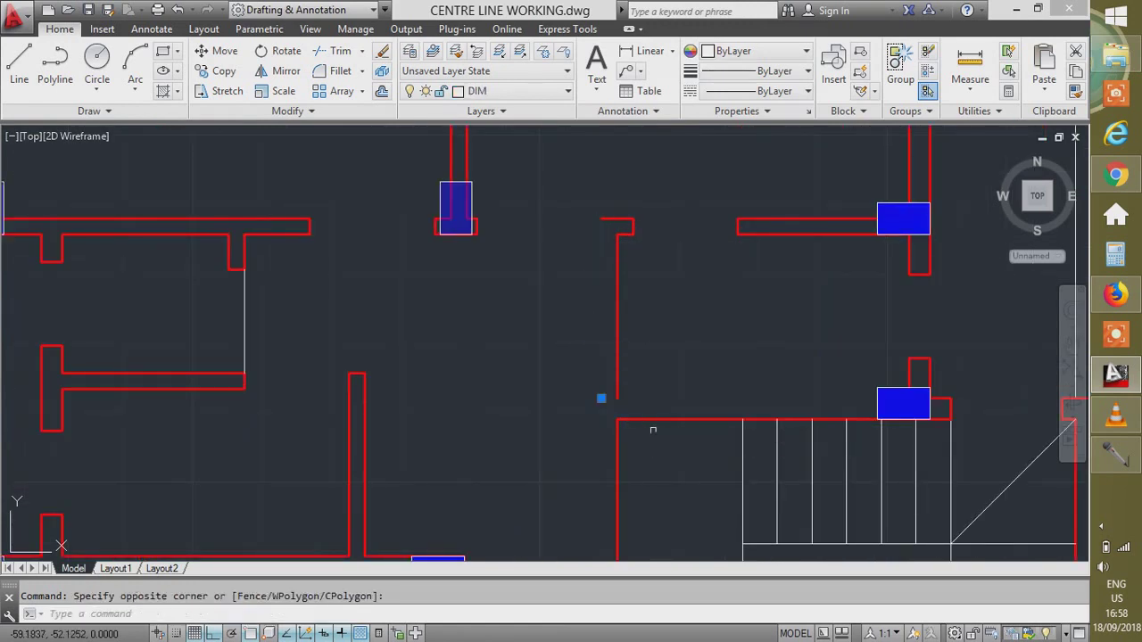
{"action": "left_click", "coordinate": [580, 200]}
{"action": "left_click", "coordinate": [764, 223]}
{"action": "left_click", "coordinate": [775, 224]}
{"action": "left_click", "coordinate": [588, 208]}
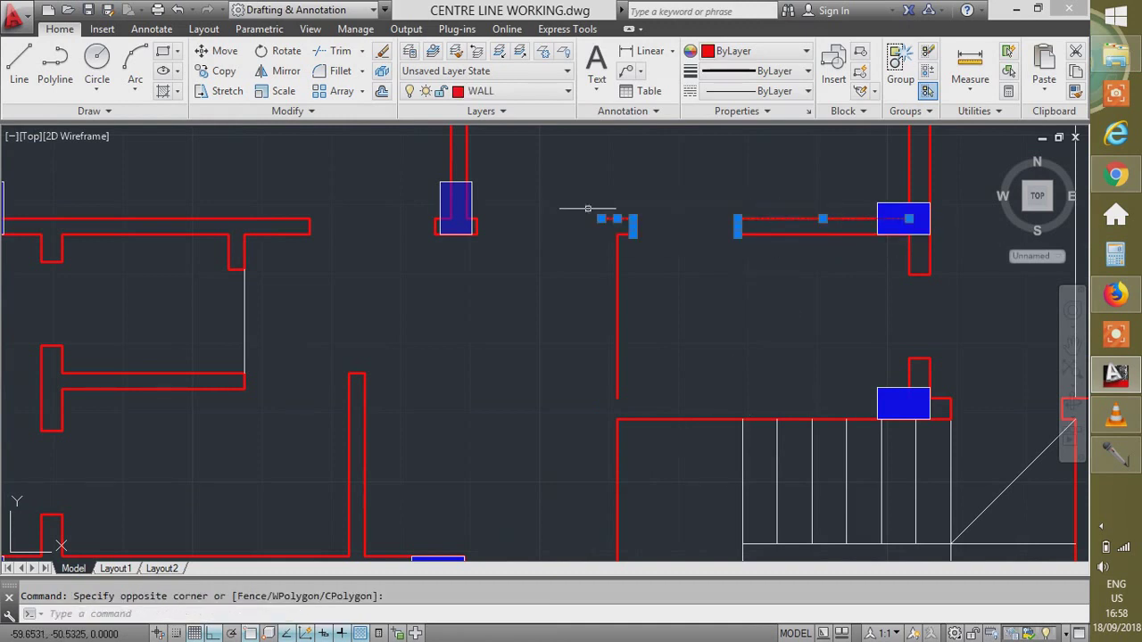
{"action": "key", "text": "Delete"}
Erase the upper line and end cap of the horizontal wall above the bath area.
{"action": "left_click", "coordinate": [304, 231]}
{"action": "left_click", "coordinate": [257, 214]}
{"action": "key", "text": "Delete"}
{"action": "left_click", "coordinate": [326, 221]}
{"action": "left_click", "coordinate": [307, 229]}
{"action": "key", "text": "Delete"}
Erase the short wall stubs around the base of the middle column between the bath area and the W.C.
{"action": "left_click", "coordinate": [375, 211]}
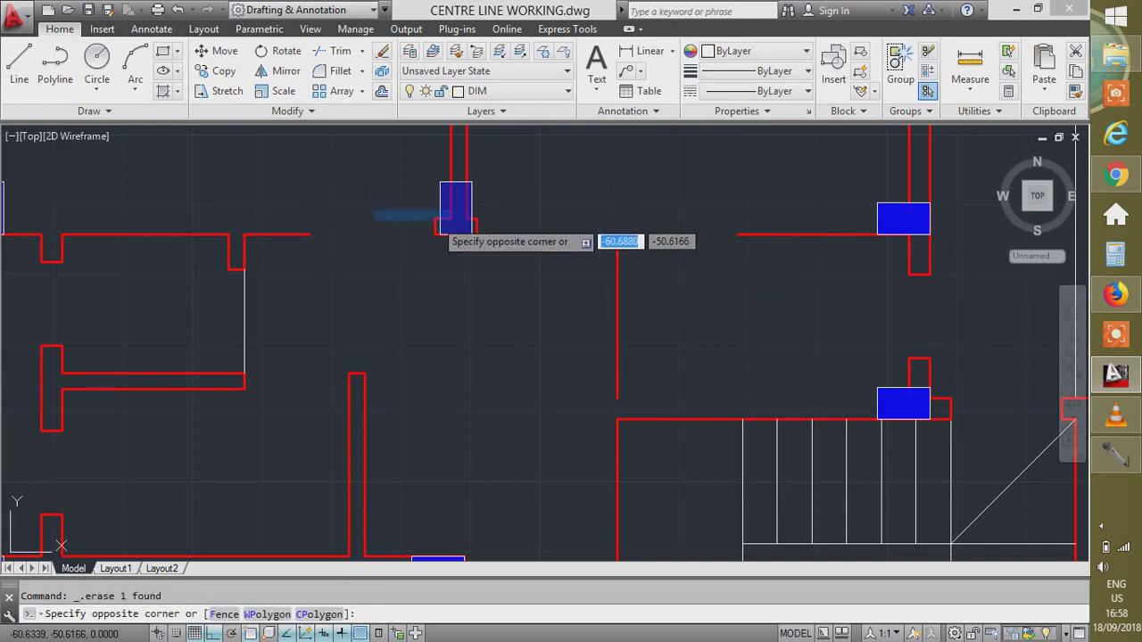
{"action": "left_click", "coordinate": [512, 232]}
{"action": "left_click", "coordinate": [380, 203]}
{"action": "left_click", "coordinate": [502, 282]}
{"action": "key", "text": "Delete"}
Erase the inner line of the left outer wall above the bath area's corner column.
{"action": "scroll", "coordinate": [636, 250], "scroll_direction": "down", "scroll_amount": 4}
{"action": "scroll", "coordinate": [411, 228], "scroll_direction": "up", "scroll_amount": 6}
{"action": "left_click", "coordinate": [398, 178]}
{"action": "left_click", "coordinate": [313, 188]}
{"action": "key", "text": "Delete"}
Erase the inner right-hand line segments of the bath area's left wall.
{"action": "scroll", "coordinate": [331, 224], "scroll_direction": "down", "scroll_amount": 4}
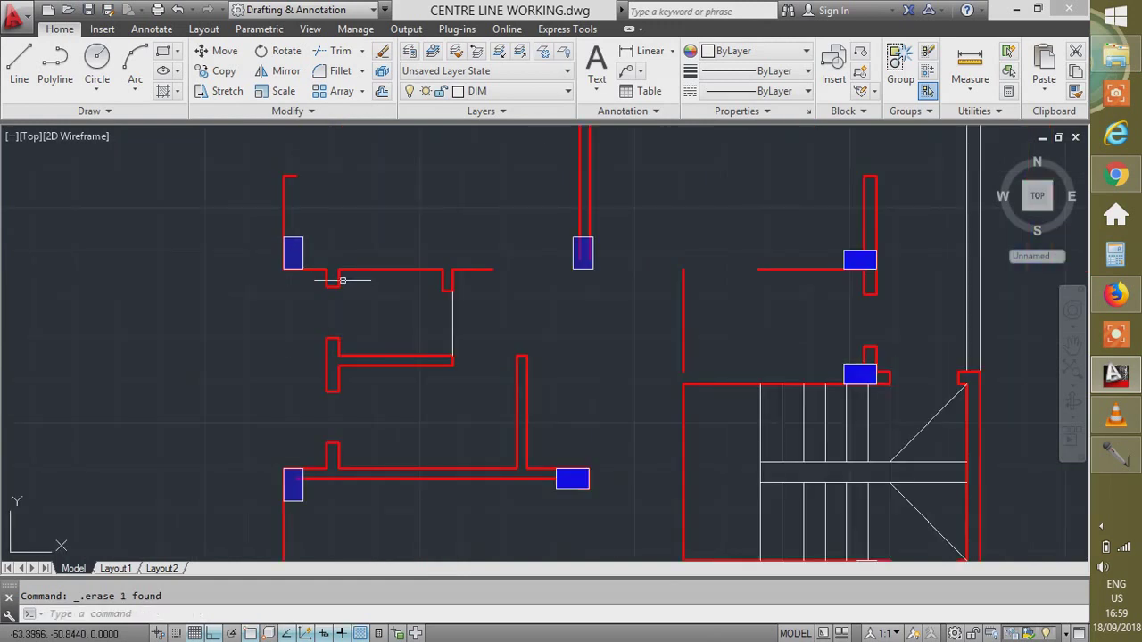
{"action": "left_click", "coordinate": [335, 241]}
{"action": "left_click", "coordinate": [398, 397]}
{"action": "key", "text": "Delete"}
{"action": "left_click", "coordinate": [386, 462]}
{"action": "left_click", "coordinate": [337, 432]}
{"action": "key", "text": "Delete"}
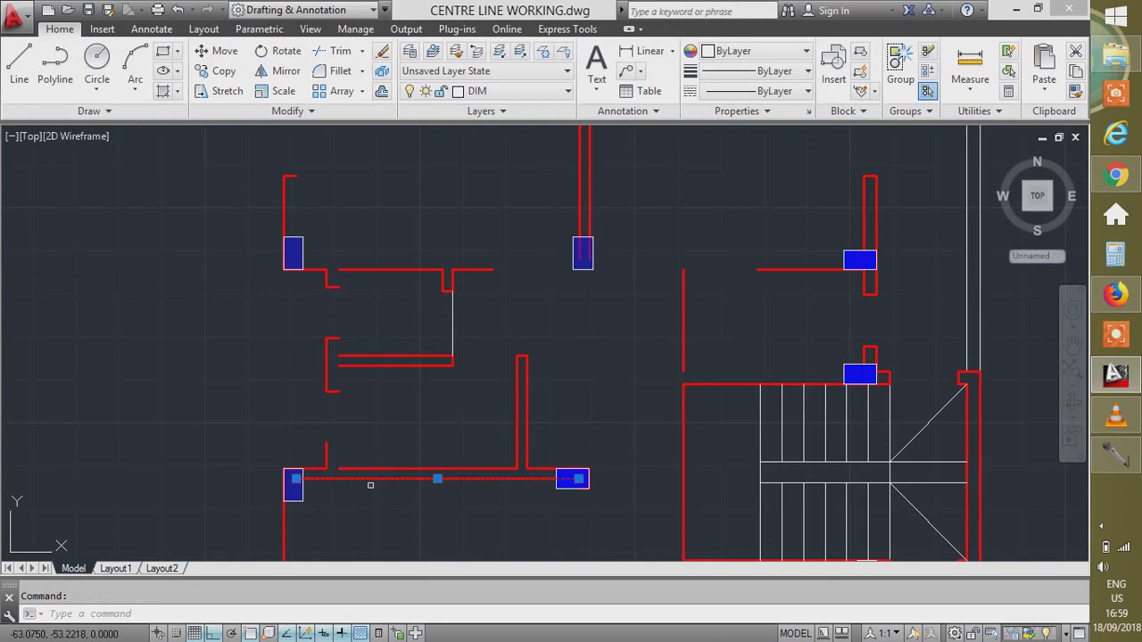
Erase the middle and upper leftover pieces of the bath area's left wall and the lower line of the wall beneath that area.
{"action": "left_click", "coordinate": [463, 351]}
{"action": "left_click", "coordinate": [303, 319]}
{"action": "key", "text": "Delete"}
{"action": "left_click", "coordinate": [343, 293]}
{"action": "left_click", "coordinate": [319, 266]}
{"action": "key", "text": "Delete"}
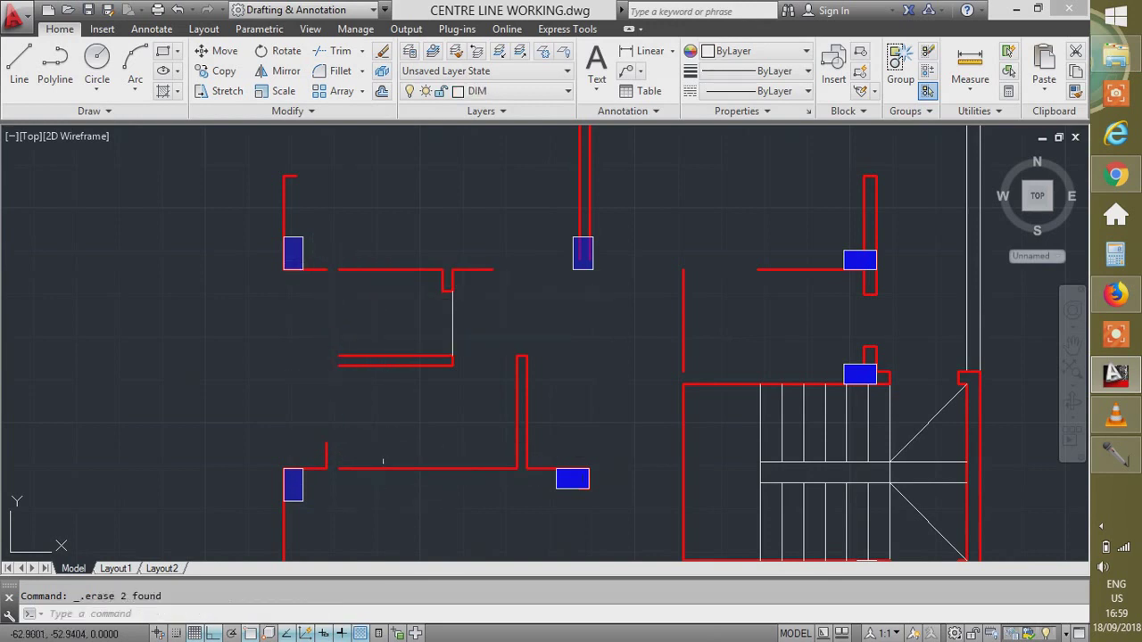
Extend the bath area's top wall line across its gap and extend the left wall line up to it.
{"action": "type", "text": "ex"}
{"action": "key", "text": "Return"}
{"action": "key", "text": "Return"}
{"action": "left_click", "coordinate": [341, 270]}
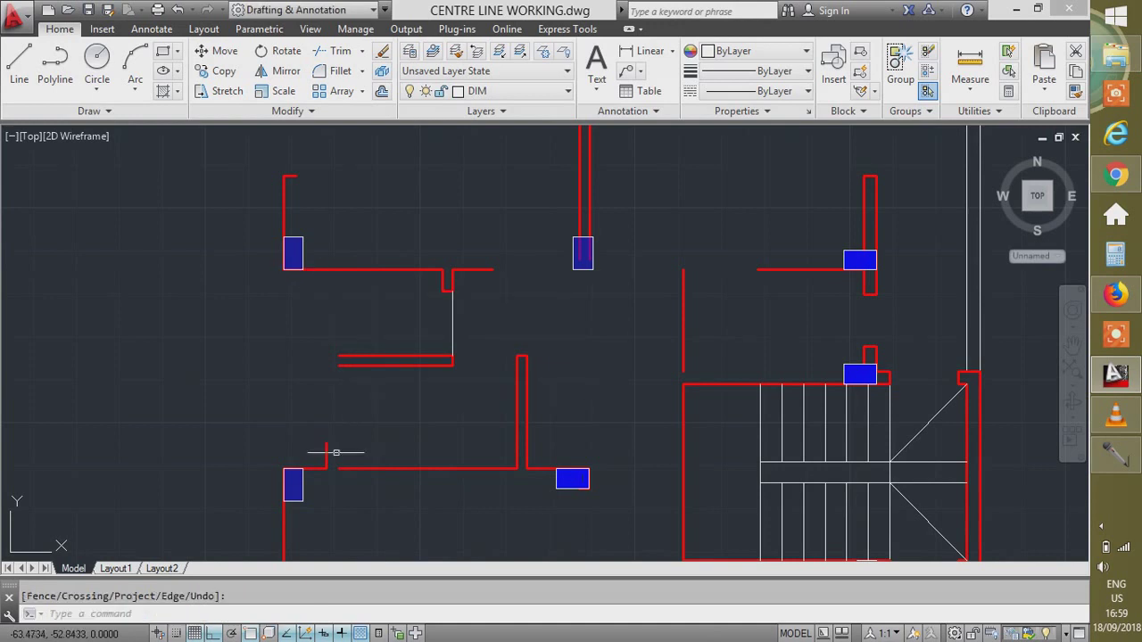
{"action": "type", "text": "ex"}
{"action": "key", "text": "Return"}
{"action": "left_click", "coordinate": [314, 269]}
{"action": "key", "text": "Return"}
{"action": "left_click", "coordinate": [289, 437]}
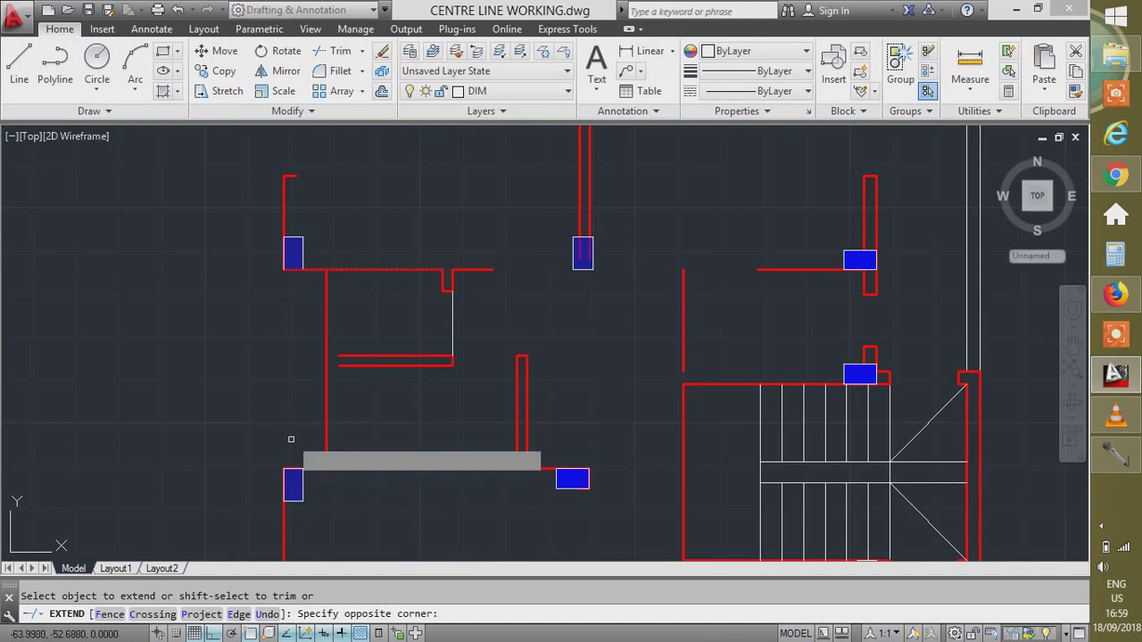
{"action": "left_click", "coordinate": [469, 474]}
{"action": "key", "text": "Escape"}
Erase the lower line and end cap of the bath's bottom wall and extend its upper line to the walls on both sides.
{"action": "scroll", "coordinate": [442, 374], "scroll_direction": "up", "scroll_amount": 2}
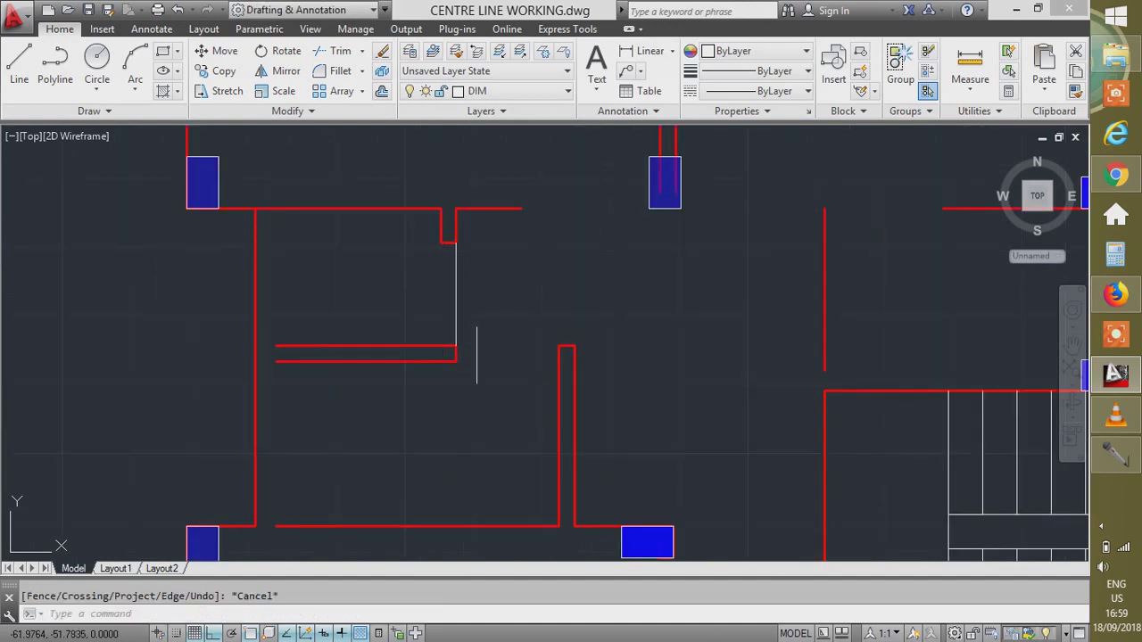
{"action": "left_click", "coordinate": [476, 355]}
{"action": "left_click", "coordinate": [396, 388]}
{"action": "scroll", "coordinate": [396, 388], "scroll_direction": "up", "scroll_amount": 2}
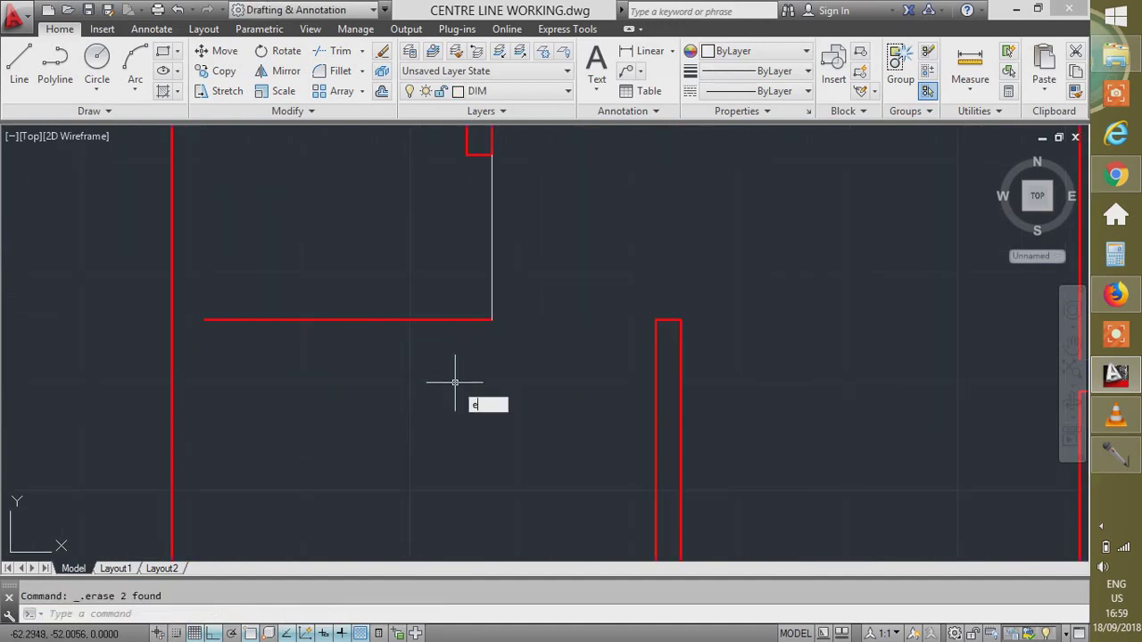
{"action": "key", "text": "Return"}
{"action": "left_click", "coordinate": [419, 320]}
{"action": "scroll", "coordinate": [571, 393], "scroll_direction": "down", "scroll_amount": 4}
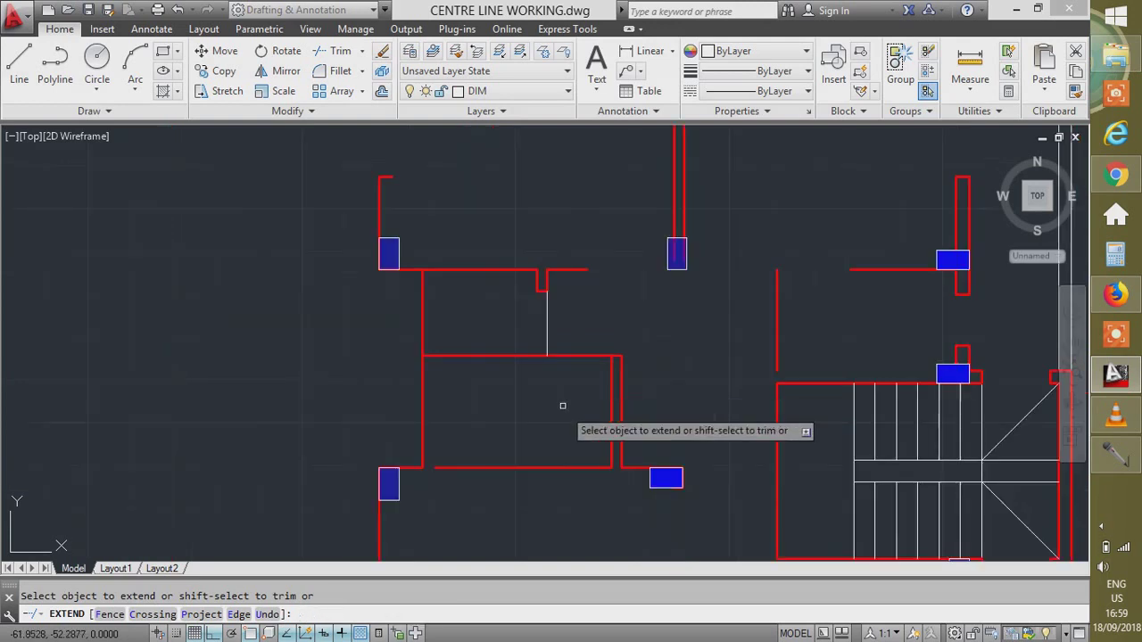
Erase the left-hand line of the short vertical wall to the right of the bath area.
{"action": "key", "text": "Escape"}
{"action": "scroll", "coordinate": [621, 364], "scroll_direction": "up", "scroll_amount": 2}
{"action": "left_click", "coordinate": [606, 417]}
{"action": "left_click", "coordinate": [559, 485]}
Erase the inner line of the lower room's right wall and try to join the pieces of its bottom wall.
{"action": "type", "text": "j"}
{"action": "key", "text": "Return"}
{"action": "left_click", "coordinate": [645, 524]}
{"action": "left_click", "coordinate": [526, 530]}
{"action": "left_click", "coordinate": [511, 528]}
{"action": "key", "text": "Return"}
{"action": "left_click", "coordinate": [359, 508]}
{"action": "left_click", "coordinate": [290, 527]}
{"action": "key", "text": "Return"}
{"action": "left_click", "coordinate": [475, 510]}
{"action": "left_click", "coordinate": [457, 526]}
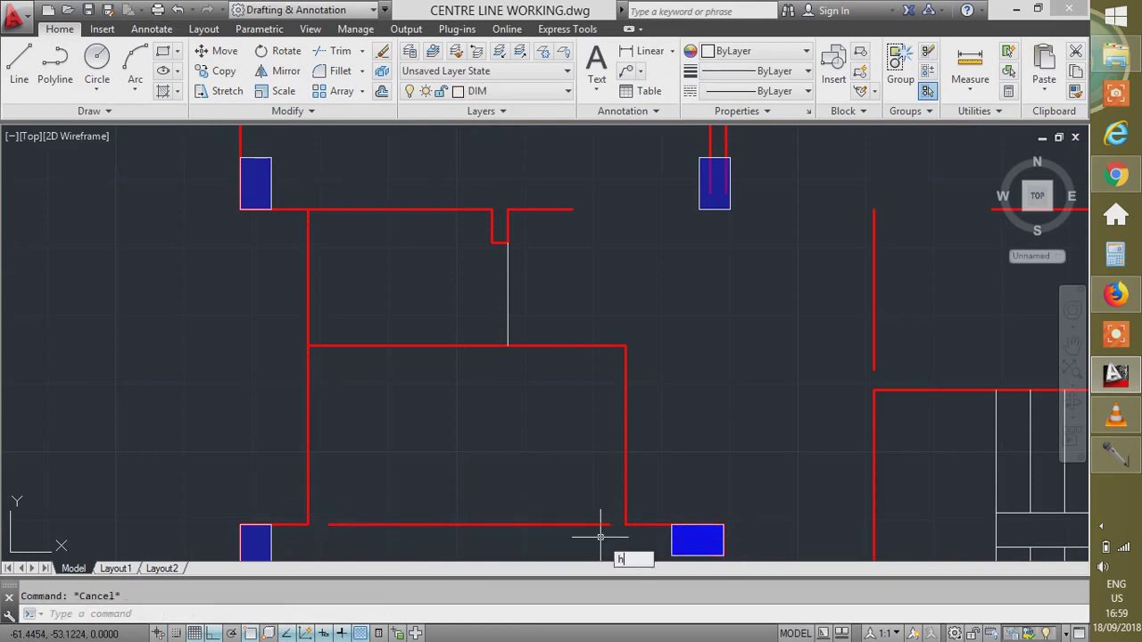
{"action": "type", "text": "j"}
{"action": "key", "text": "Return"}
{"action": "key", "text": "Escape"}
{"action": "type", "text": "j"}
{"action": "key", "text": "Return"}
{"action": "left_click", "coordinate": [646, 521]}
{"action": "left_click", "coordinate": [598, 532]}
{"action": "key", "text": "Escape"}
Join the three collinear pieces of the lower room's bottom wall into one continuous line between the two columns.
{"action": "type", "text": "j"}
{"action": "key", "text": "Return"}
{"action": "left_click", "coordinate": [662, 517]}
{"action": "left_click", "coordinate": [642, 550]}
{"action": "left_click", "coordinate": [555, 511]}
{"action": "left_click", "coordinate": [500, 541]}
{"action": "key", "text": "Return"}
{"action": "key", "text": "Return"}
{"action": "left_click", "coordinate": [320, 487]}
{"action": "left_click", "coordinate": [371, 532]}
{"action": "left_click", "coordinate": [378, 488]}
{"action": "left_click", "coordinate": [344, 534]}
{"action": "left_click", "coordinate": [295, 521]}
{"action": "left_click", "coordinate": [292, 533]}
{"action": "key", "text": "Return"}
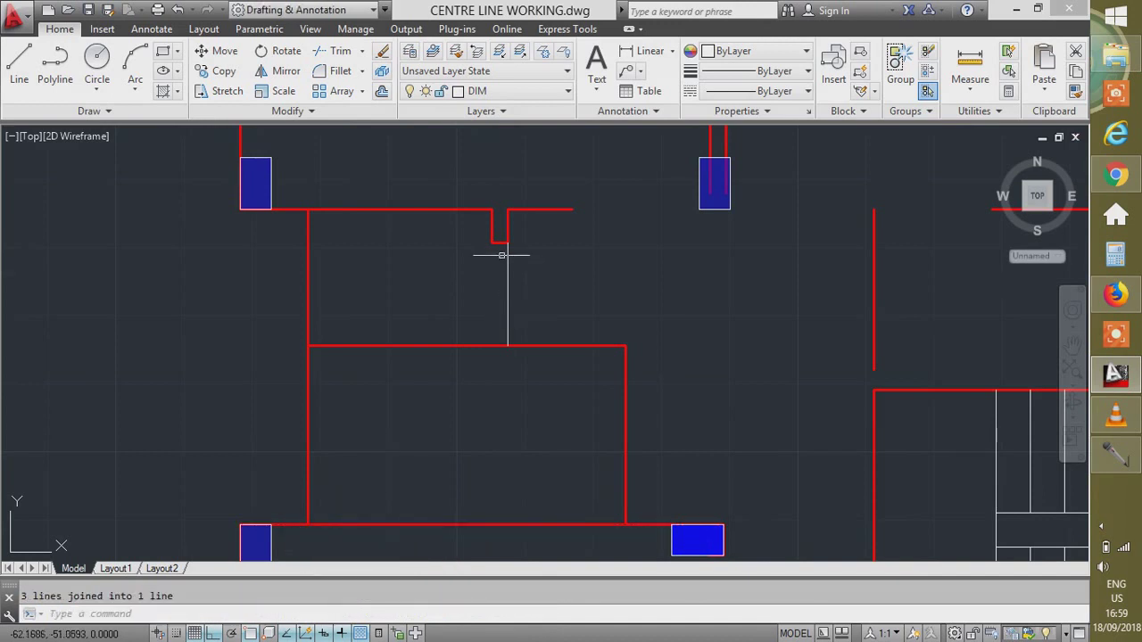
Erase the left line and bottom cap of the short wall stub hanging from the upper room's top wall.
{"action": "scroll", "coordinate": [505, 255], "scroll_direction": "up", "scroll_amount": 2}
{"action": "left_click", "coordinate": [496, 237]}
{"action": "left_click", "coordinate": [448, 292]}
{"action": "left_click", "coordinate": [495, 174]}
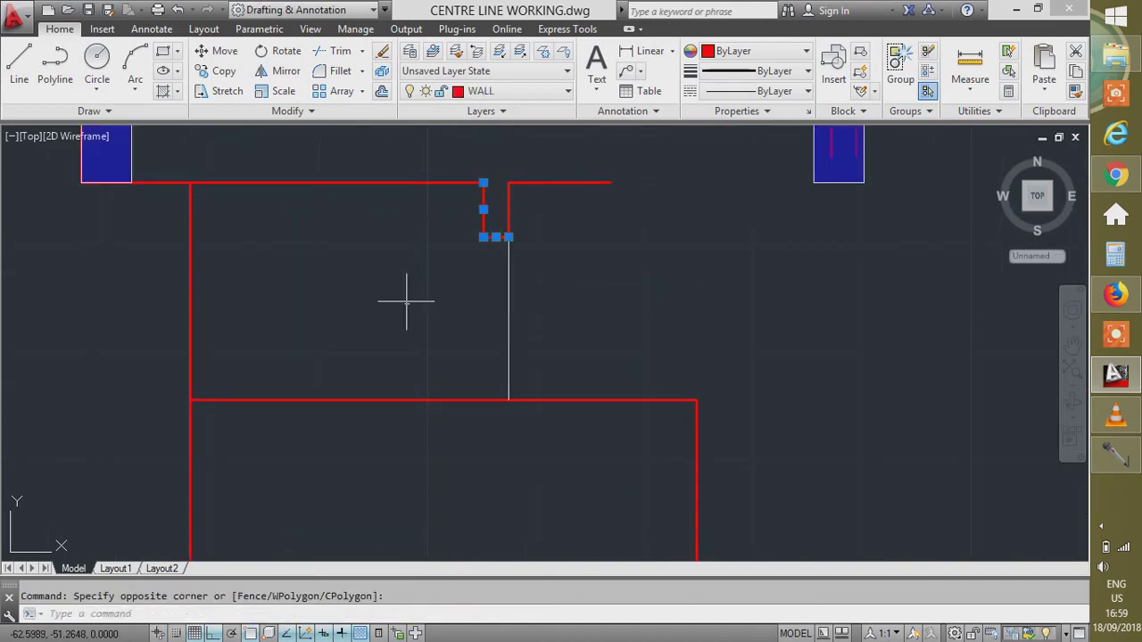
{"action": "key", "text": "Delete"}
Try to extend the remaining short vertical stub line down to the horizontal wall below it.
{"action": "type", "text": "j"}
{"action": "key", "text": "Return"}
{"action": "key", "text": "Escape"}
{"action": "type", "text": "ex"}
{"action": "key", "text": "Return"}
{"action": "left_click", "coordinate": [523, 233]}
{"action": "left_click", "coordinate": [425, 244]}
{"action": "key", "text": "Escape"}
{"action": "key", "text": "Return"}
{"action": "left_click", "coordinate": [525, 207]}
{"action": "left_click", "coordinate": [440, 290]}
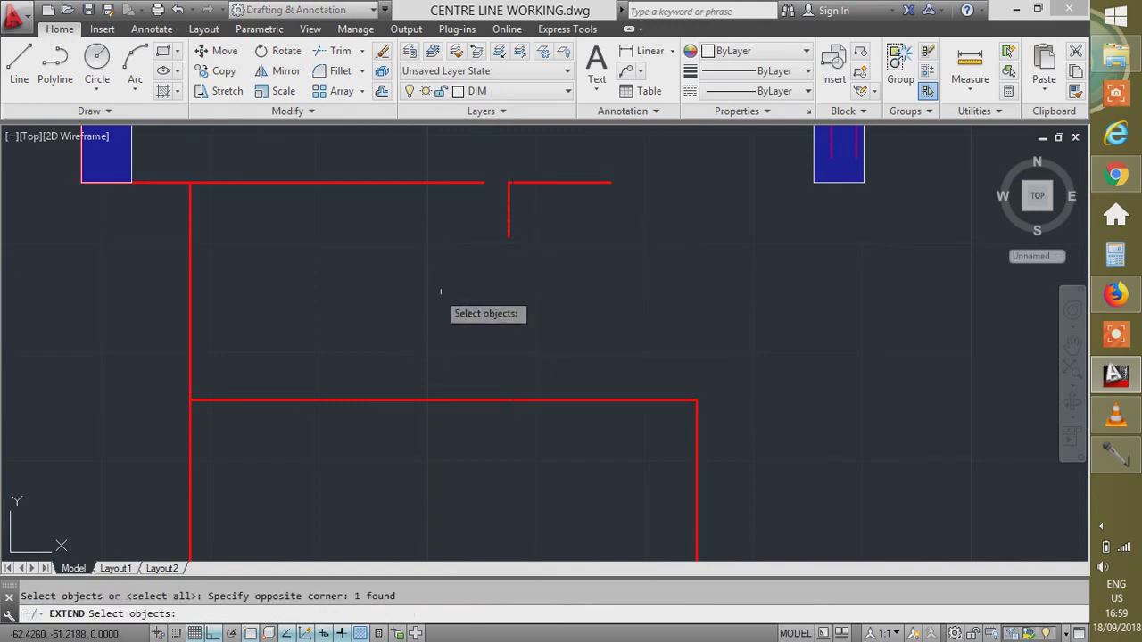
{"action": "key", "text": "Return"}
{"action": "left_click", "coordinate": [583, 384]}
{"action": "left_click", "coordinate": [559, 412]}
{"action": "key", "text": "Return"}
{"action": "left_click", "coordinate": [543, 233]}
{"action": "left_click", "coordinate": [429, 246]}
{"action": "left_click", "coordinate": [542, 209]}
{"action": "left_click", "coordinate": [442, 247]}
{"action": "key", "text": "Escape"}
Stretch the short vertical stub line down to the horizontal wall below and trim off the piece that overshoots it.
{"action": "left_click", "coordinate": [546, 198]}
{"action": "left_click", "coordinate": [452, 243]}
{"action": "left_click", "coordinate": [509, 236]}
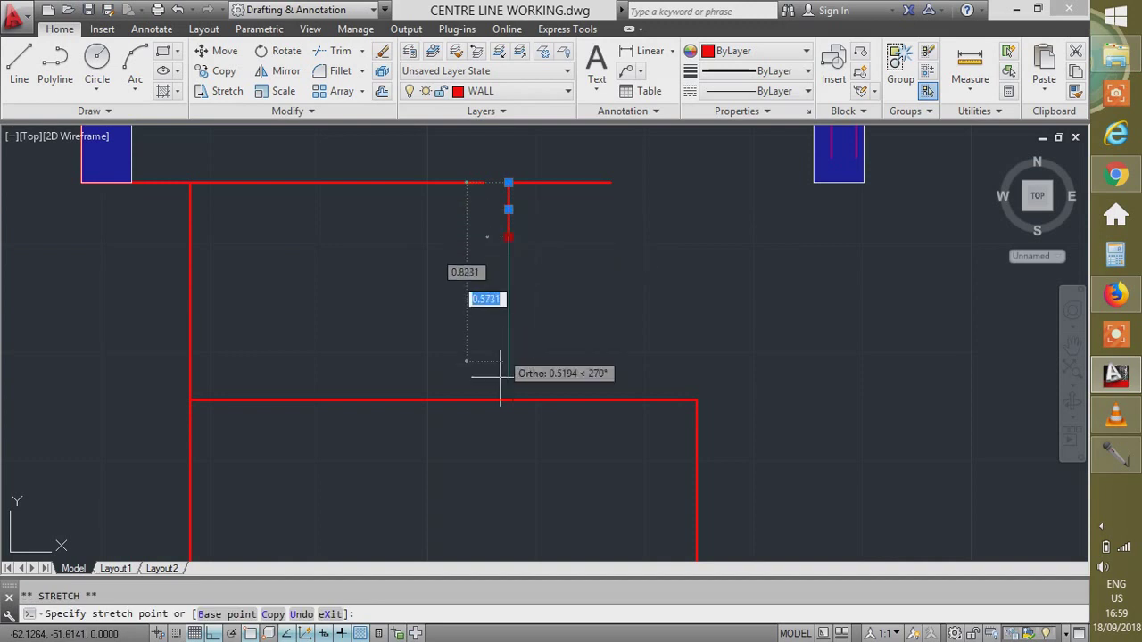
{"action": "left_click", "coordinate": [508, 400]}
{"action": "key", "text": "Escape"}
{"action": "type", "text": "tr"}
{"action": "key", "text": "Return"}
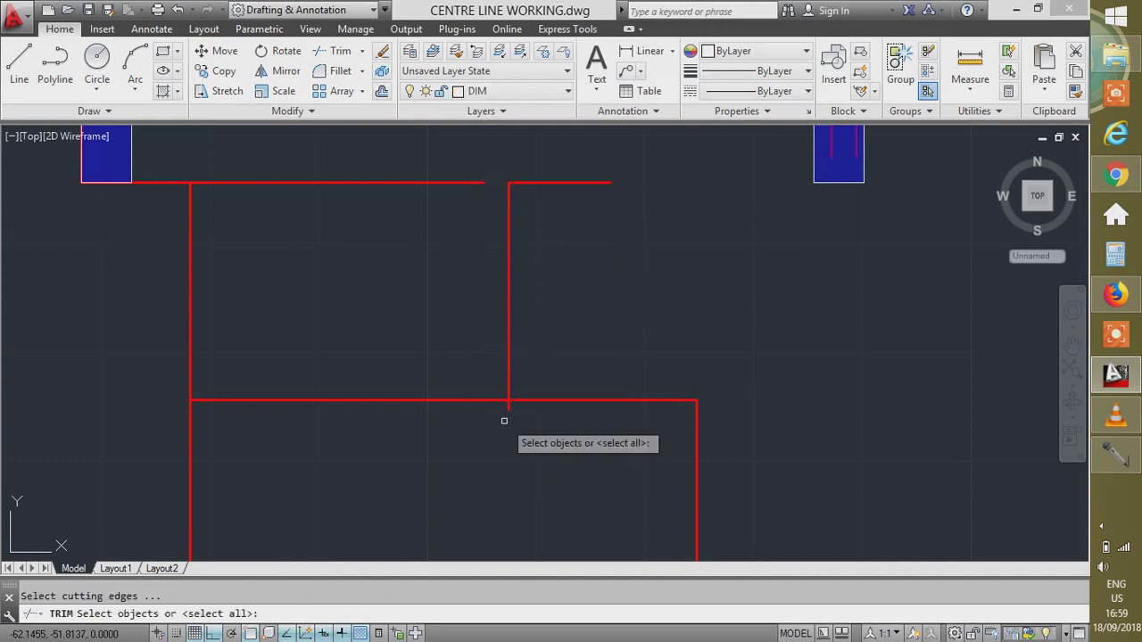
{"action": "key", "text": "Return"}
{"action": "left_click", "coordinate": [510, 405]}
{"action": "key", "text": "Escape"}
Erase the two broken segments of the horizontal wall line along the top of the small upper room.
{"action": "scroll", "coordinate": [493, 337], "scroll_direction": "down", "scroll_amount": 4}
{"action": "scroll", "coordinate": [493, 337], "scroll_direction": "up", "scroll_amount": 4}
{"action": "left_click", "coordinate": [535, 319]}
{"action": "left_click", "coordinate": [510, 379]}
{"action": "key", "text": "Delete"}
{"action": "scroll", "coordinate": [357, 360], "scroll_direction": "down", "scroll_amount": 4}
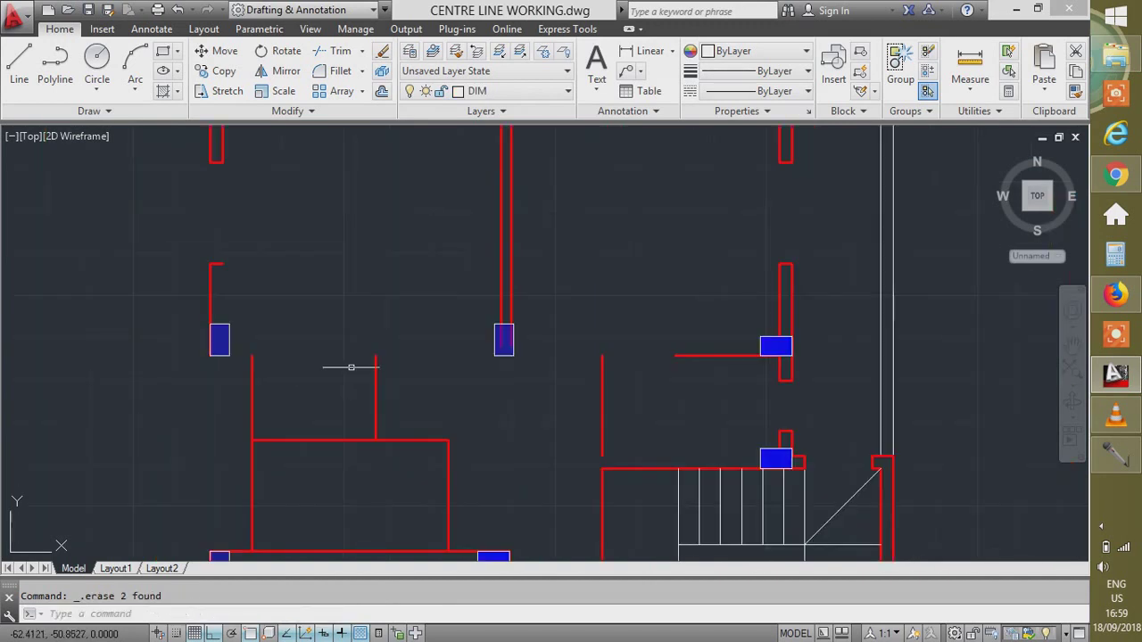
Extend the left outer wall line up across its opening and the horizontal wall above the stairs across to the nearby vertical wall.
{"action": "key", "text": "Return"}
{"action": "key", "text": "Return"}
{"action": "left_click", "coordinate": [280, 235]}
{"action": "left_click", "coordinate": [203, 252]}
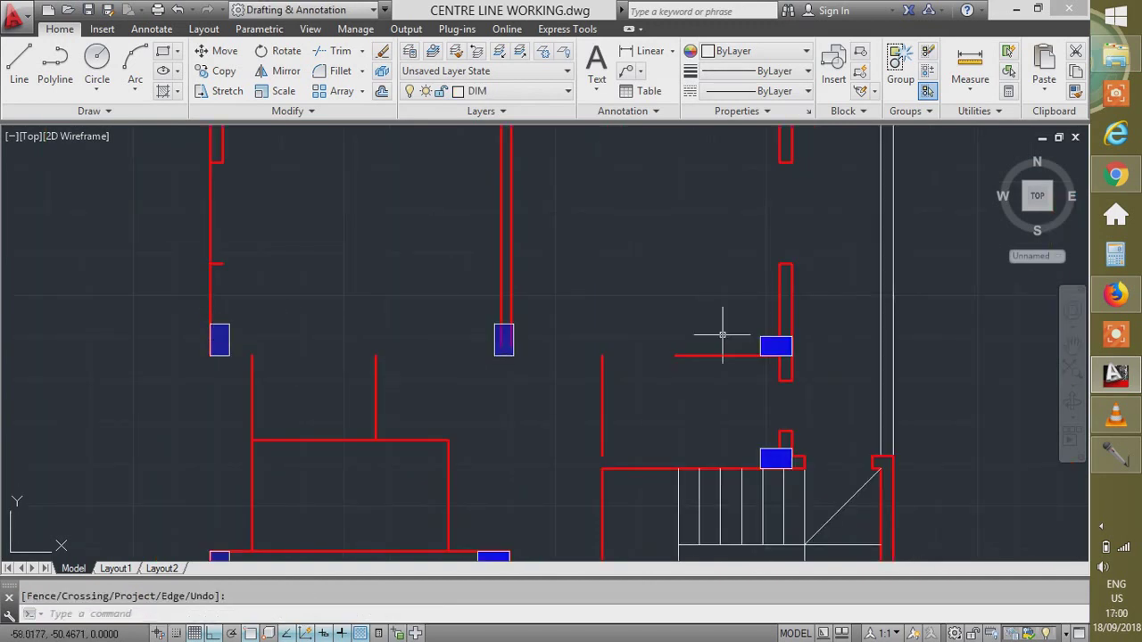
{"action": "left_click", "coordinate": [721, 349]}
{"action": "left_click", "coordinate": [688, 374]}
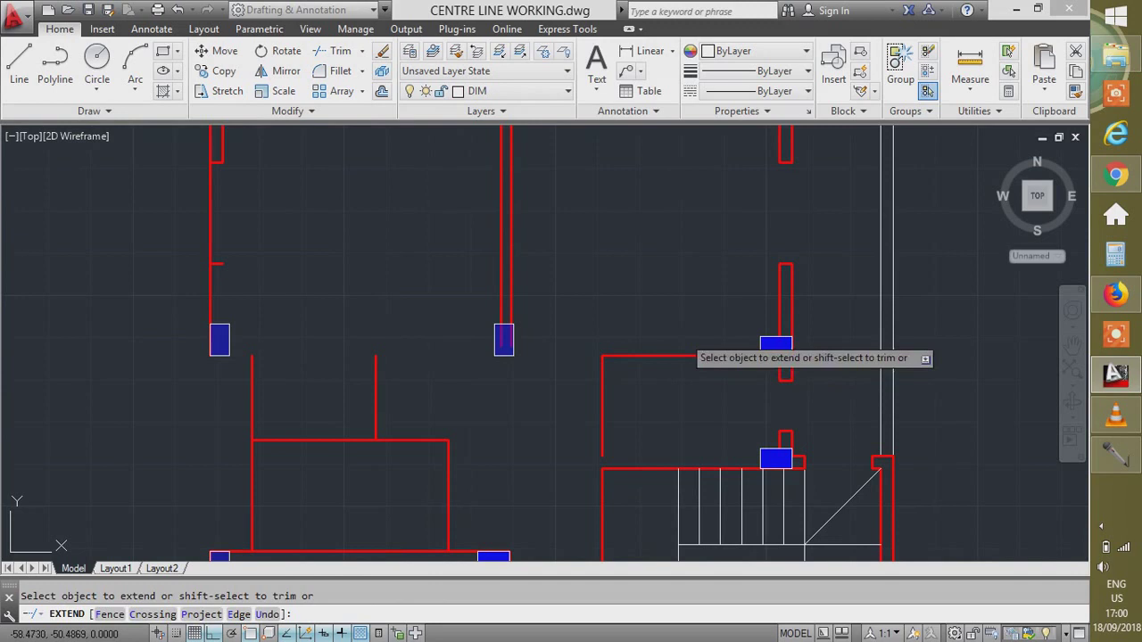
{"action": "key", "text": "Escape"}
{"action": "key", "text": "Return"}
{"action": "left_click", "coordinate": [260, 308]}
{"action": "key", "text": "Return"}
{"action": "left_click", "coordinate": [669, 346]}
{"action": "key", "text": "Return"}
{"action": "key", "text": "Return"}
{"action": "key", "text": "Return"}
{"action": "key", "text": "Escape"}
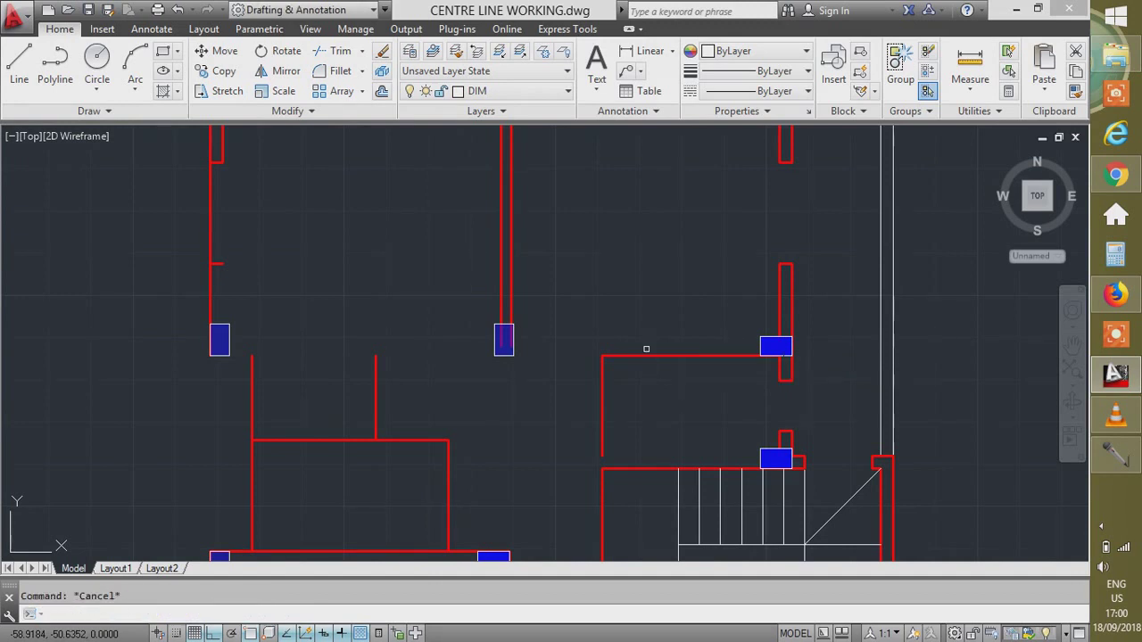
{"action": "key", "text": "Return"}
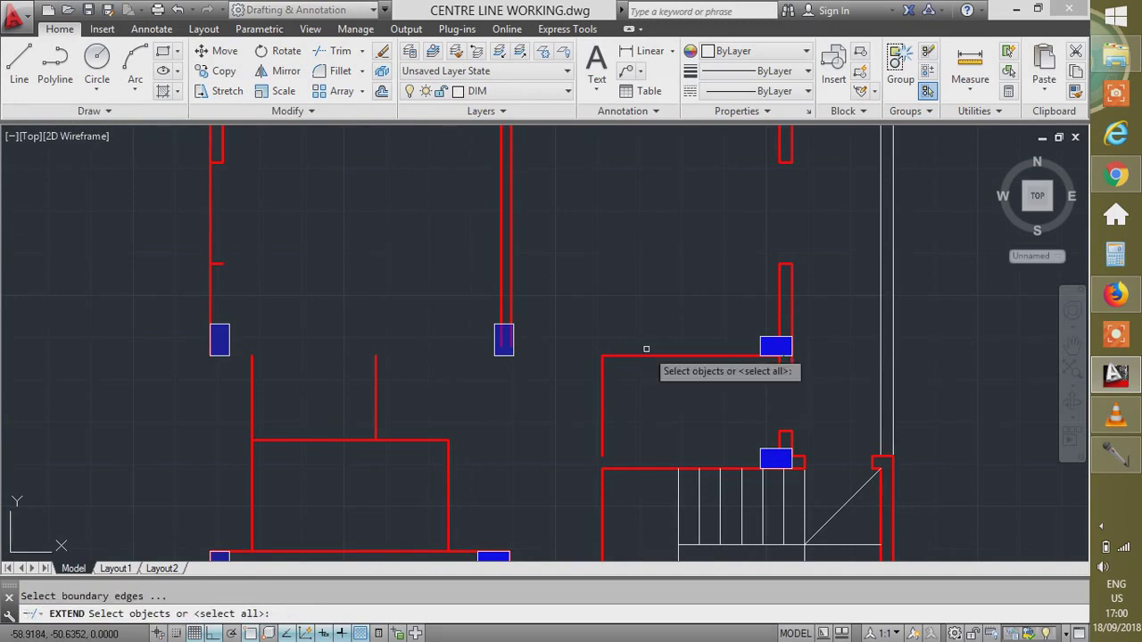
{"action": "key", "text": "Escape"}
Extend the horizontal wall line above the stairs all the way to the left outer wall.
{"action": "key", "text": "Return"}
{"action": "left_click", "coordinate": [221, 297]}
{"action": "left_click", "coordinate": [214, 295]}
{"action": "left_click", "coordinate": [217, 289]}
{"action": "left_click", "coordinate": [200, 296]}
{"action": "key", "text": "Return"}
{"action": "left_click", "coordinate": [616, 357]}
{"action": "scroll", "coordinate": [633, 348], "scroll_direction": "down", "scroll_amount": 3}
{"action": "scroll", "coordinate": [514, 288], "scroll_direction": "up", "scroll_amount": 3}
{"action": "key", "text": "Escape"}
Erase the left-hand line of the double vertical wall between the two large upper rooms.
{"action": "left_click", "coordinate": [509, 294]}
{"action": "left_click", "coordinate": [461, 327]}
{"action": "key", "text": "Delete"}
Erase the leftover end caps and the upper inner line along the left outer wall.
{"action": "left_click", "coordinate": [239, 351]}
{"action": "left_click", "coordinate": [221, 375]}
{"action": "key", "text": "Delete"}
{"action": "left_click", "coordinate": [158, 250]}
{"action": "left_click", "coordinate": [292, 358]}
{"action": "key", "text": "Delete"}
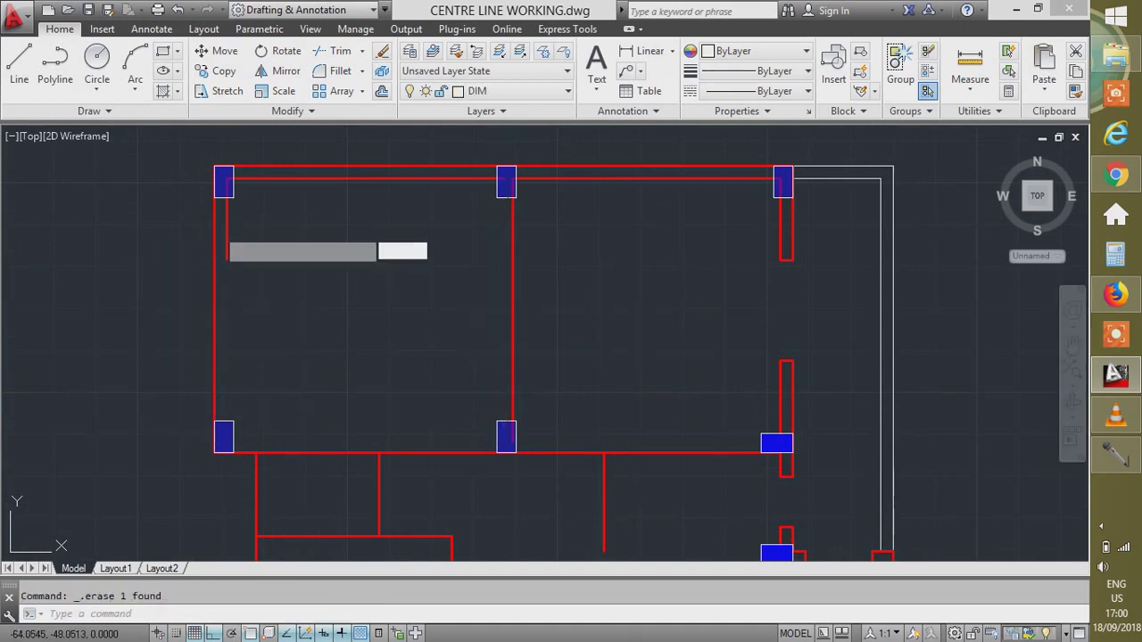
{"action": "left_click", "coordinate": [265, 257]}
{"action": "left_click", "coordinate": [197, 248]}
{"action": "key", "text": "Delete"}
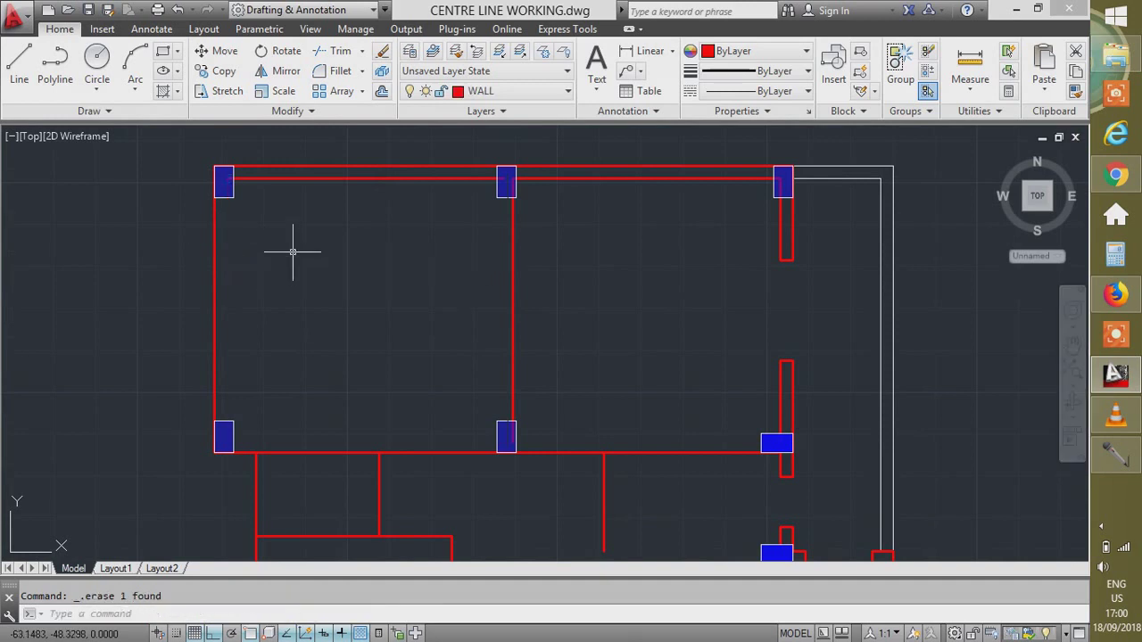
Erase the inner lines of the top outer wall on both sides of the middle column.
{"action": "left_click", "coordinate": [415, 172]}
{"action": "left_click", "coordinate": [392, 201]}
{"action": "key", "text": "Delete"}
{"action": "left_click", "coordinate": [579, 177]}
{"action": "left_click", "coordinate": [587, 190]}
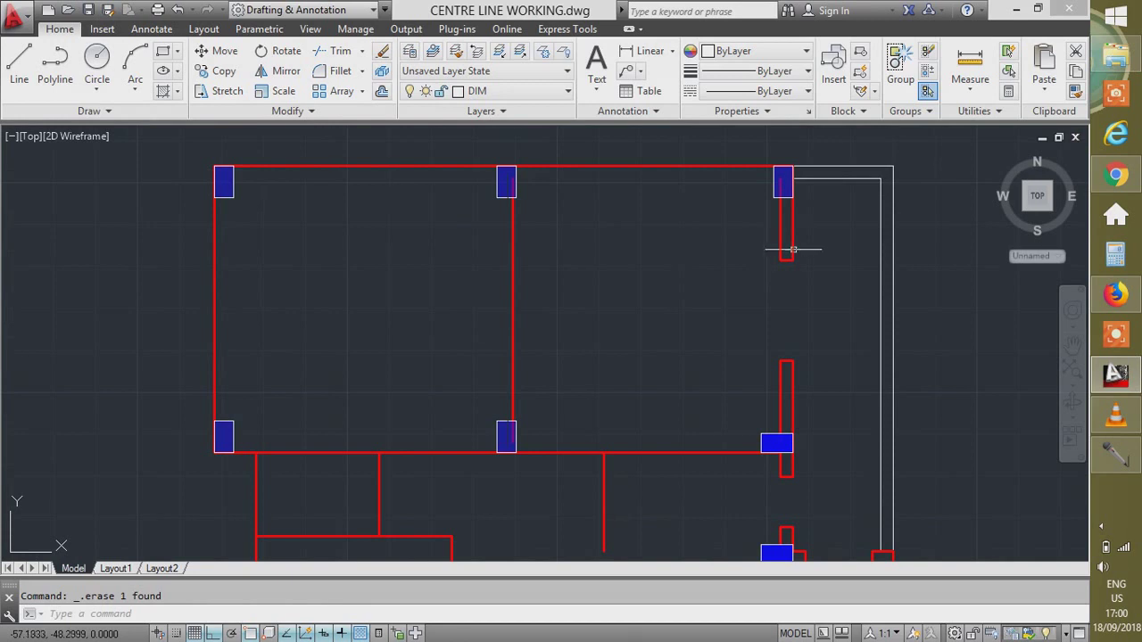
Erase the inner lines and end caps of both wall pieces along the upper-right room's right side.
{"action": "left_click", "coordinate": [793, 252]}
{"action": "left_click", "coordinate": [709, 421]}
{"action": "key", "text": "Delete"}
{"action": "scroll", "coordinate": [652, 332], "scroll_direction": "down", "scroll_amount": 2}
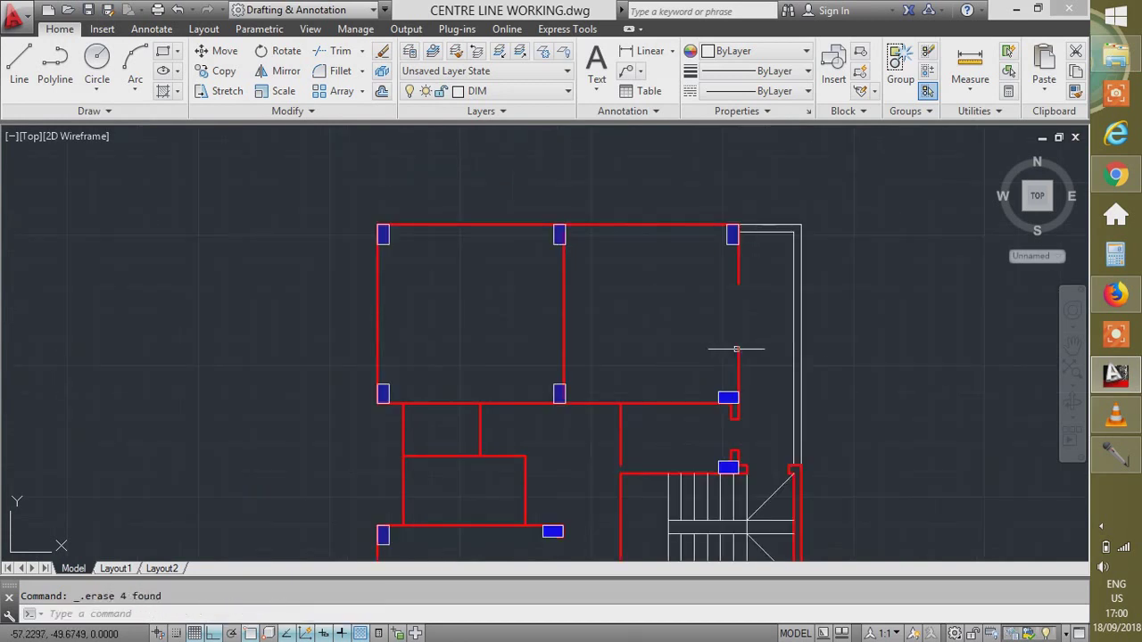
Join the two remaining line pieces of the upper-right room's right wall across the opening.
{"action": "type", "text": "j"}
{"action": "key", "text": "Return"}
{"action": "left_click", "coordinate": [752, 357]}
{"action": "left_click", "coordinate": [712, 278]}
{"action": "key", "text": "Return"}
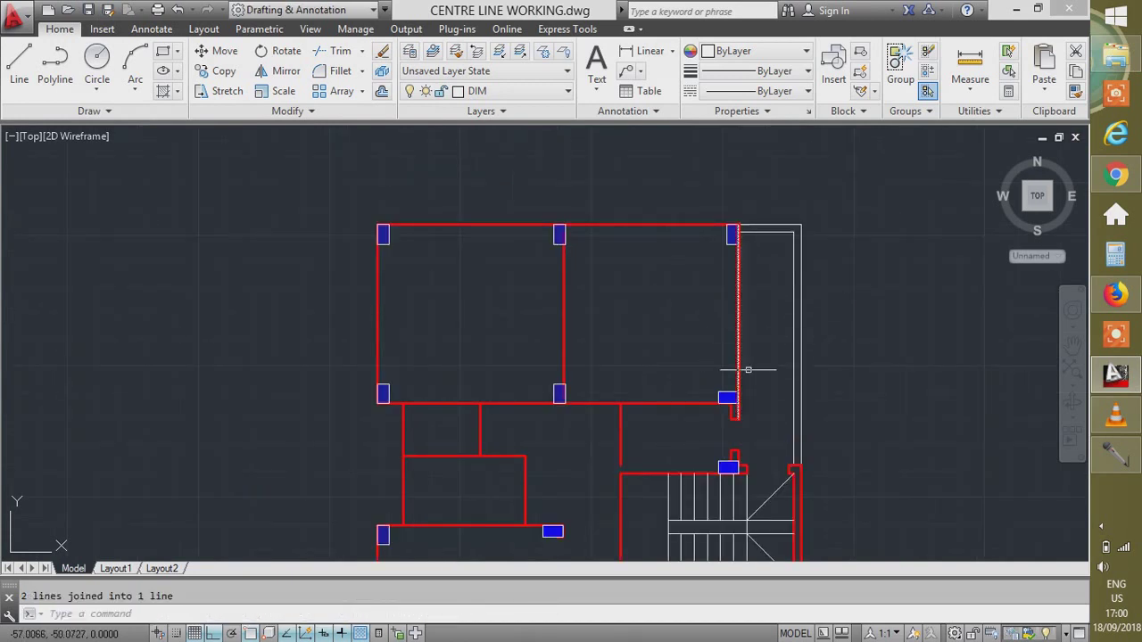
Erase the left lines and end caps of the two wall stubs between the columns above the stairs.
{"action": "scroll", "coordinate": [728, 451], "scroll_direction": "up", "scroll_amount": 4}
{"action": "left_click", "coordinate": [740, 464]}
{"action": "left_click", "coordinate": [691, 363]}
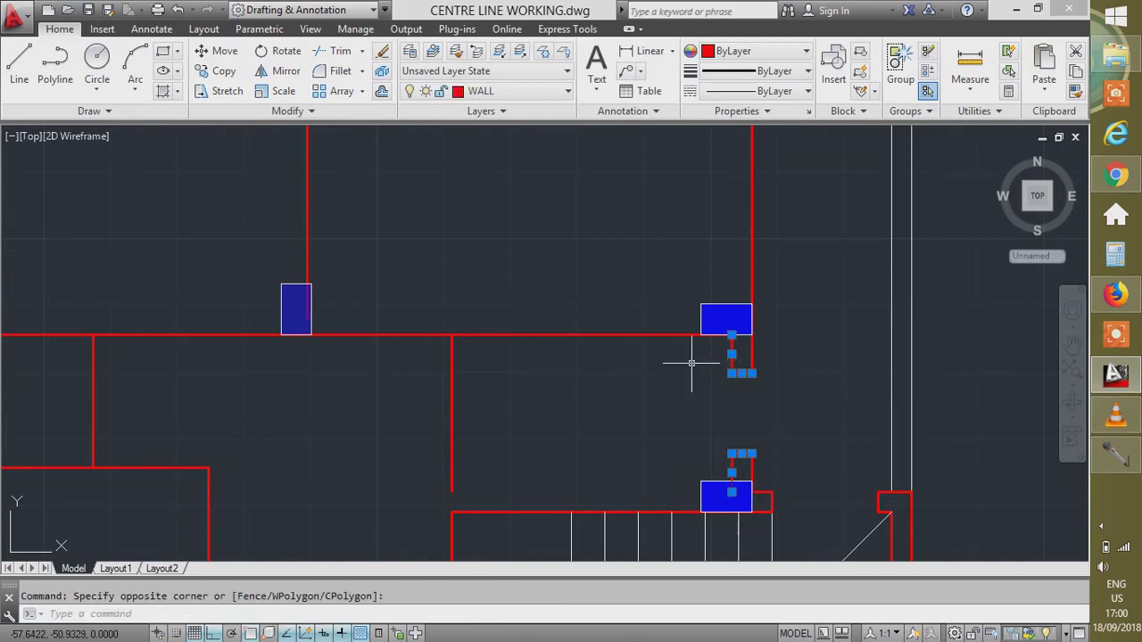
Join the right wall line with the stub below it, closing the opening between the two columns above the stairs.
{"action": "type", "text": "j"}
{"action": "key", "text": "Return"}
{"action": "left_click", "coordinate": [777, 471]}
{"action": "left_click", "coordinate": [701, 392]}
{"action": "key", "text": "Return"}
Erase the upper lines and end caps of the two wall stubs facing each other at the stairwell's top wall.
{"action": "scroll", "coordinate": [747, 336], "scroll_direction": "down", "scroll_amount": 4}
{"action": "scroll", "coordinate": [764, 383], "scroll_direction": "up", "scroll_amount": 8}
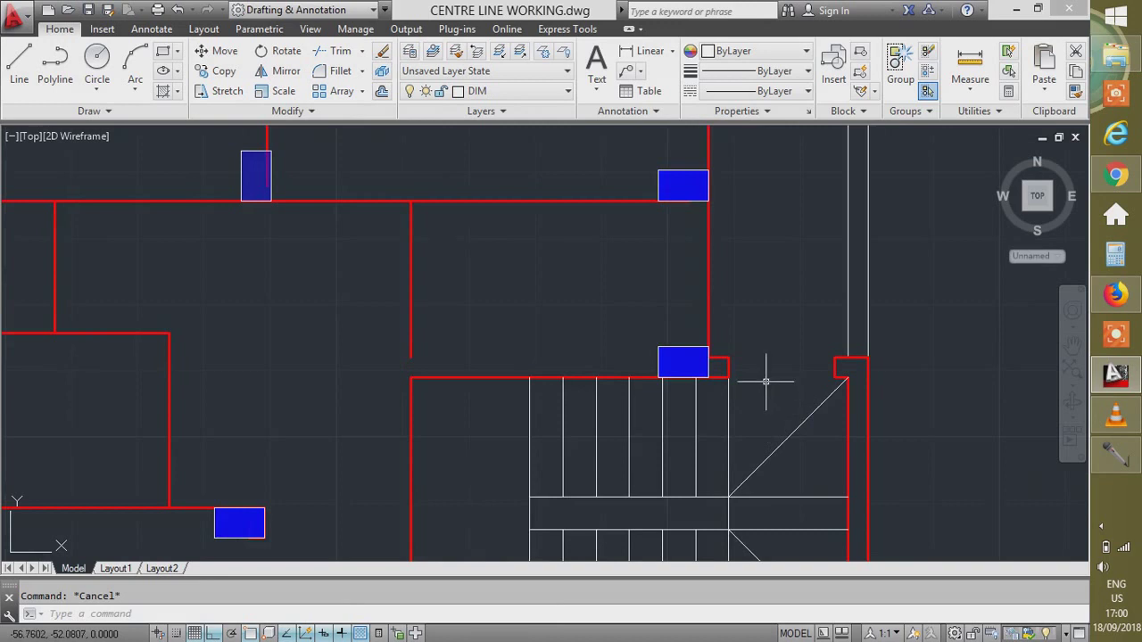
{"action": "left_click", "coordinate": [945, 364]}
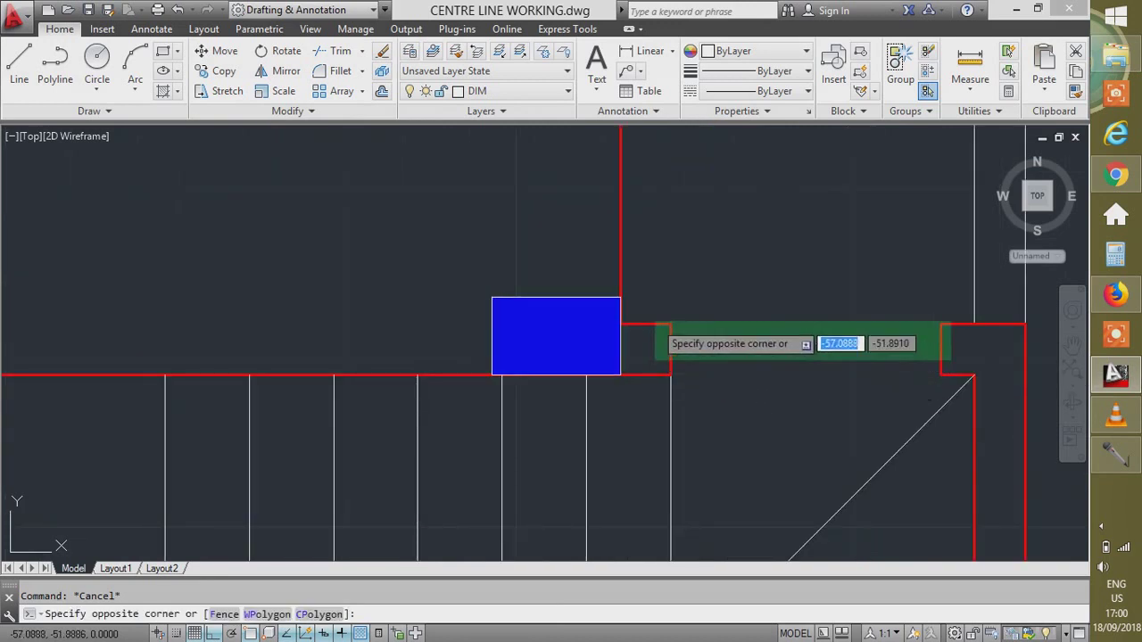
{"action": "left_click", "coordinate": [645, 303]}
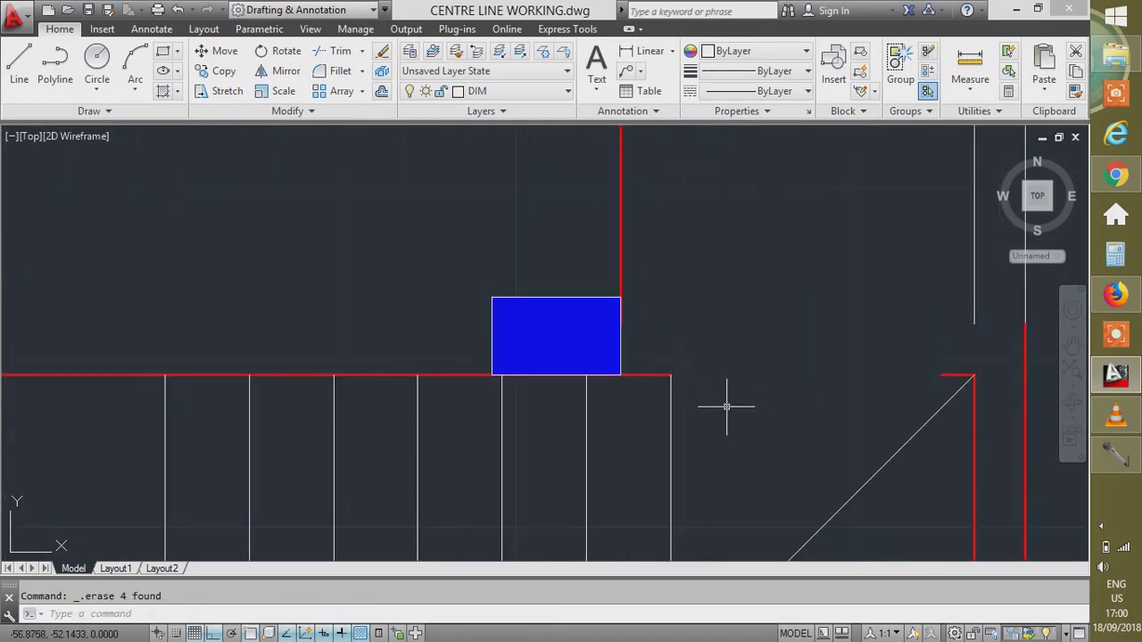
Join the two pieces of the stairwell's top wall line into one continuous line across the opening.
{"action": "type", "text": "j"}
{"action": "key", "text": "Return"}
{"action": "left_click", "coordinate": [955, 375]}
{"action": "left_click", "coordinate": [644, 369]}
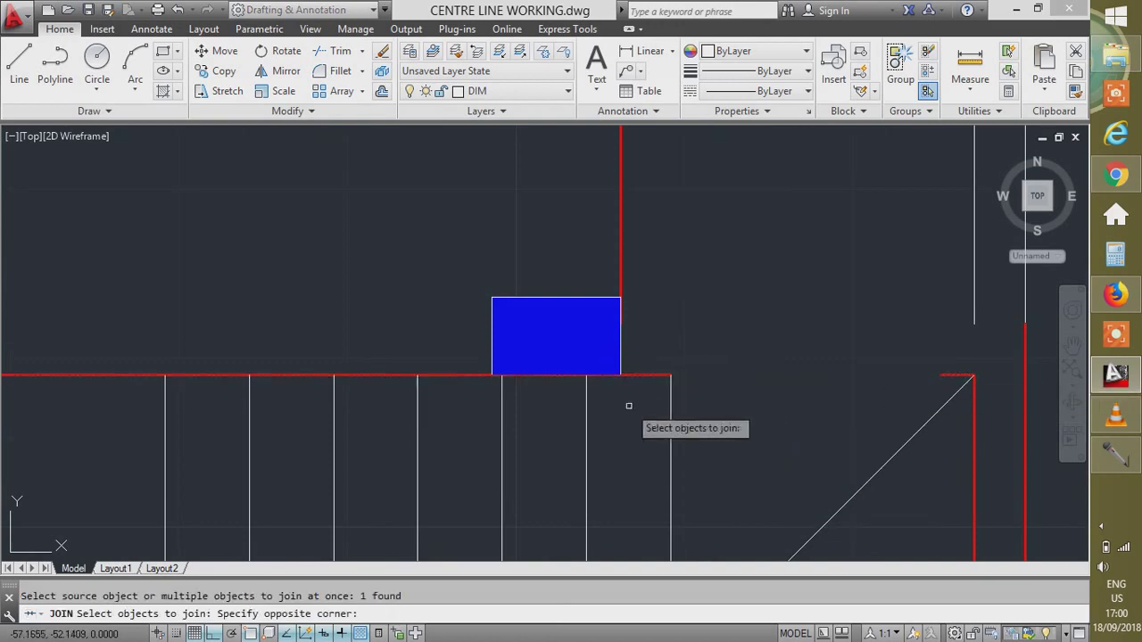
{"action": "left_click", "coordinate": [628, 406]}
{"action": "key", "text": "Return"}
{"action": "scroll", "coordinate": [481, 305], "scroll_direction": "down", "scroll_amount": 4}
{"action": "key", "text": "Escape"}
Erase the end caps and lower lines of the two wall stubs facing each other at the stairwell's bottom wall.
{"action": "scroll", "coordinate": [646, 301], "scroll_direction": "down", "scroll_amount": 2}
{"action": "scroll", "coordinate": [684, 413], "scroll_direction": "up", "scroll_amount": 2}
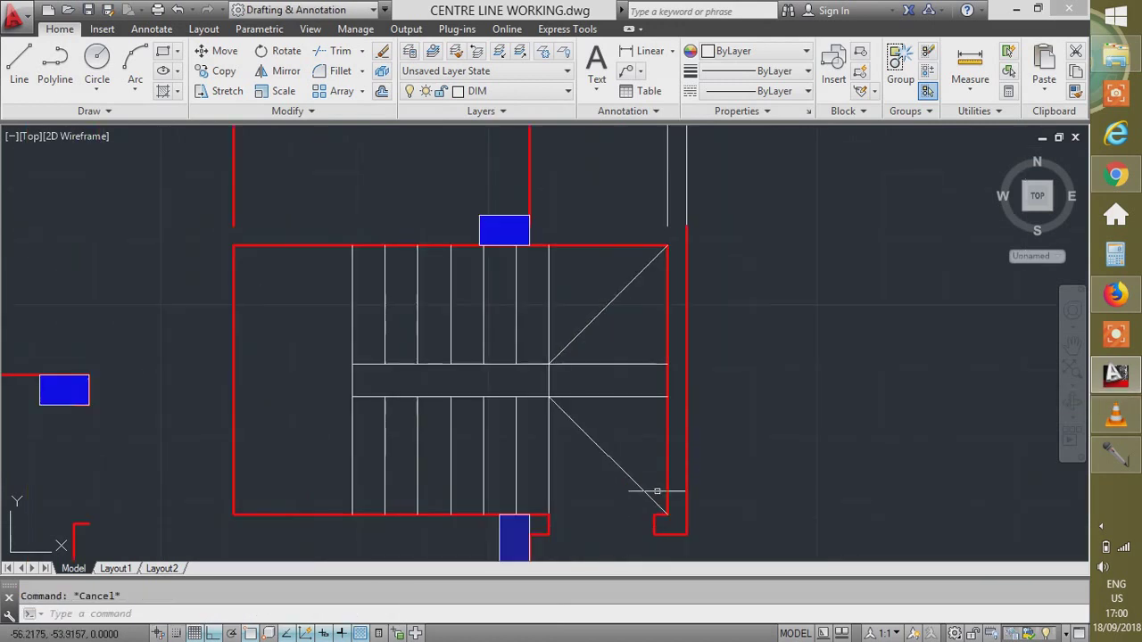
{"action": "left_click", "coordinate": [645, 527]}
{"action": "left_click", "coordinate": [538, 519]}
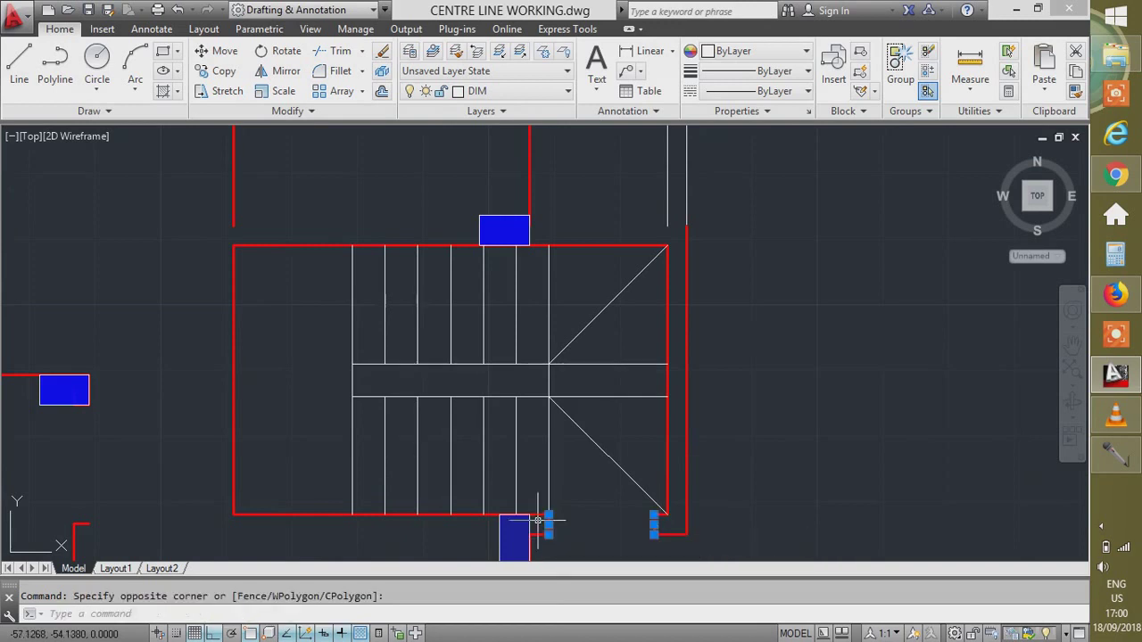
{"action": "left_click", "coordinate": [667, 524]}
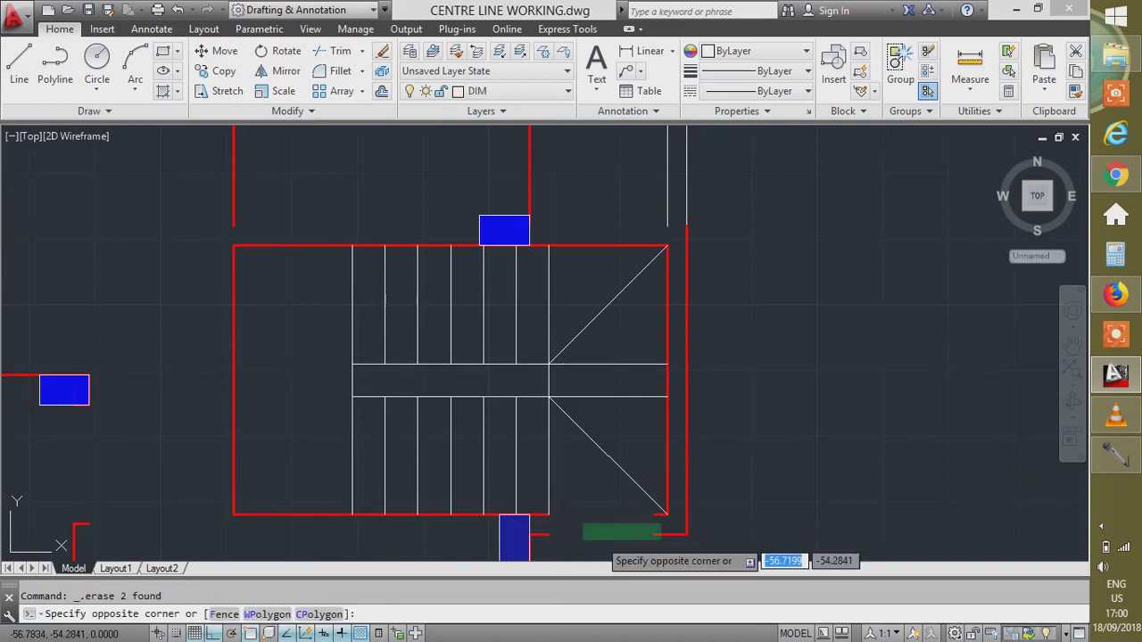
{"action": "left_click", "coordinate": [525, 556]}
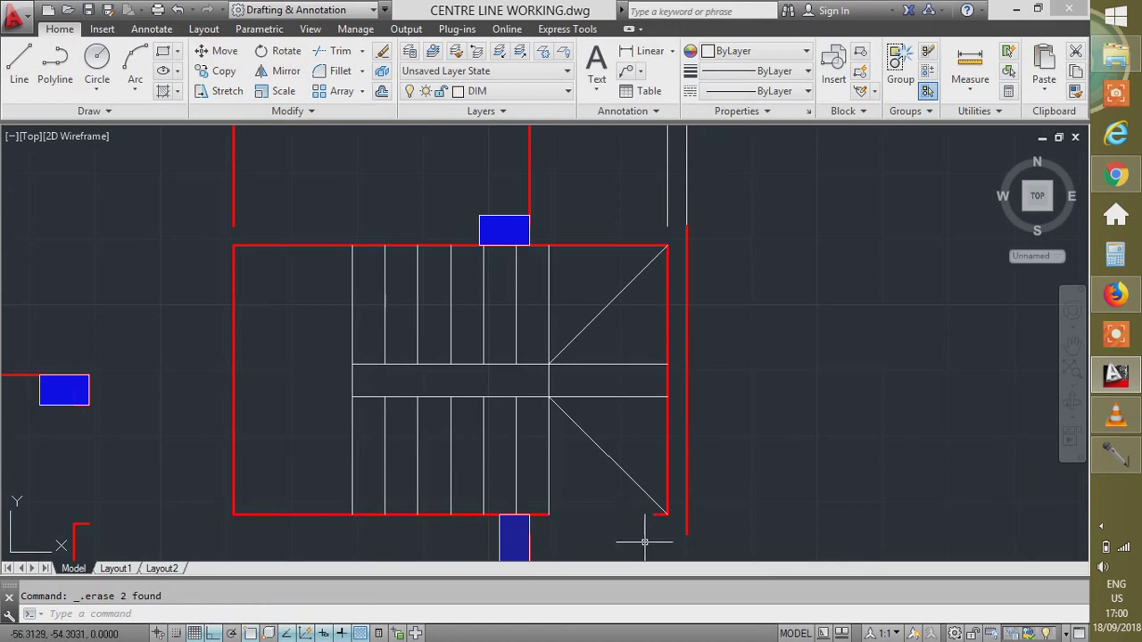
Join the two pieces of the stairwell's bottom wall line into one continuous line across the opening.
{"action": "type", "text": "j"}
{"action": "key", "text": "Return"}
{"action": "left_click", "coordinate": [658, 515]}
{"action": "left_click", "coordinate": [537, 516]}
{"action": "key", "text": "Return"}
Erase the leftover outer red line running parallel to the stairwell's right wall.
{"action": "scroll", "coordinate": [709, 375], "scroll_direction": "down", "scroll_amount": 5}
{"action": "scroll", "coordinate": [728, 406], "scroll_direction": "up", "scroll_amount": 4}
{"action": "left_click", "coordinate": [701, 391]}
{"action": "left_click", "coordinate": [709, 391]}
{"action": "key", "text": "Delete"}
Extend the kitchen's right wall line upward to meet the line of the kitchen's top wall.
{"action": "scroll", "coordinate": [764, 386], "scroll_direction": "down", "scroll_amount": 4}
{"action": "scroll", "coordinate": [581, 367], "scroll_direction": "up", "scroll_amount": 2}
{"action": "left_click", "coordinate": [571, 339]}
{"action": "left_click", "coordinate": [620, 421]}
{"action": "key", "text": "Return"}
{"action": "left_click", "coordinate": [536, 305]}
{"action": "key", "text": "Return"}
{"action": "left_click", "coordinate": [605, 372]}
{"action": "left_click", "coordinate": [565, 399]}
{"action": "key", "text": "Escape"}
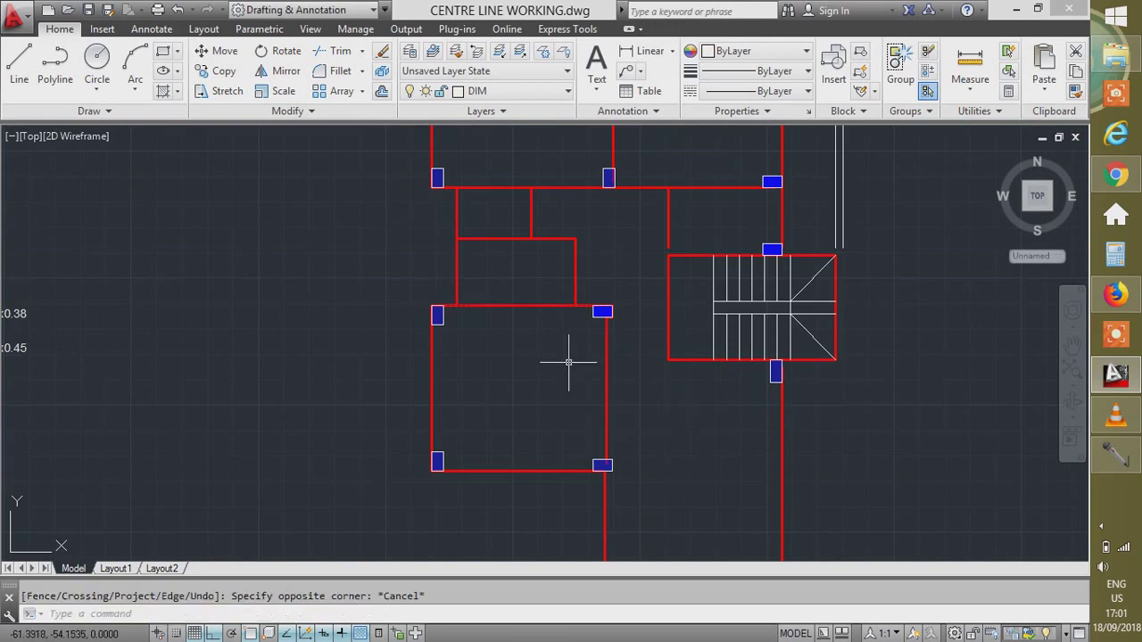
{"action": "key", "text": "Escape"}
Join the stairwell's left wall line with the wall line directly above it, closing the gap between them.
{"action": "scroll", "coordinate": [568, 362], "scroll_direction": "down", "scroll_amount": 2}
{"action": "scroll", "coordinate": [654, 303], "scroll_direction": "up", "scroll_amount": 4}
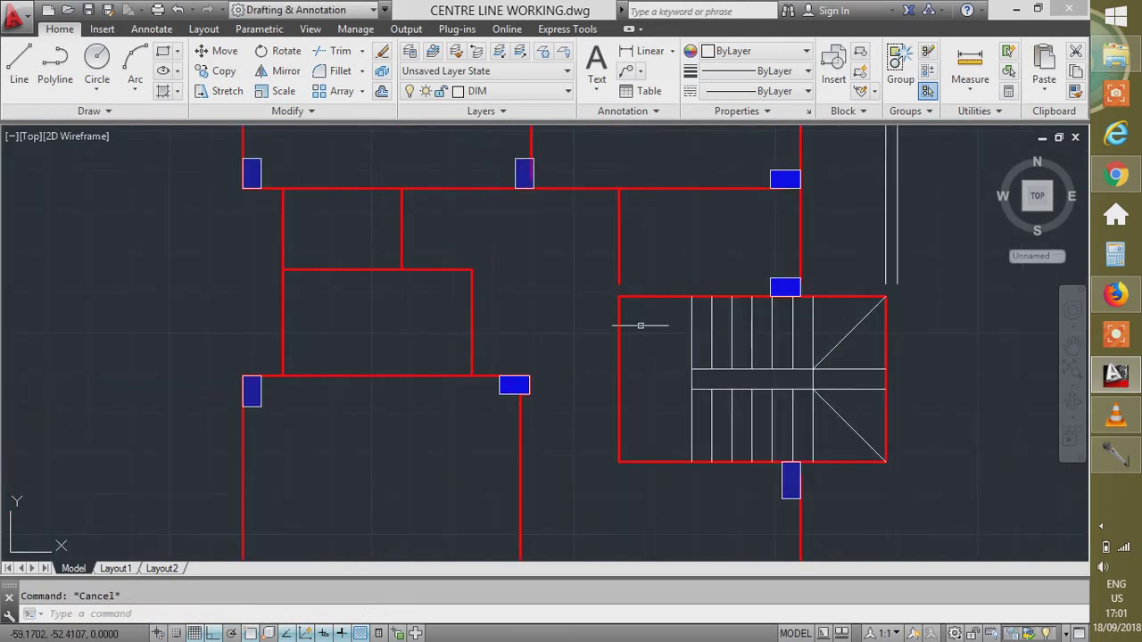
{"action": "key", "text": "Return"}
{"action": "left_click", "coordinate": [646, 331]}
{"action": "left_click", "coordinate": [596, 354]}
{"action": "left_click", "coordinate": [635, 250]}
{"action": "left_click", "coordinate": [584, 264]}
{"action": "key", "text": "Return"}
Erase the inner vertical and inner top lines of the white compound wall at the single-line plan's upper right.
{"action": "scroll", "coordinate": [663, 278], "scroll_direction": "down", "scroll_amount": 5}
{"action": "scroll", "coordinate": [678, 272], "scroll_direction": "up", "scroll_amount": 5}
{"action": "left_click", "coordinate": [713, 249]}
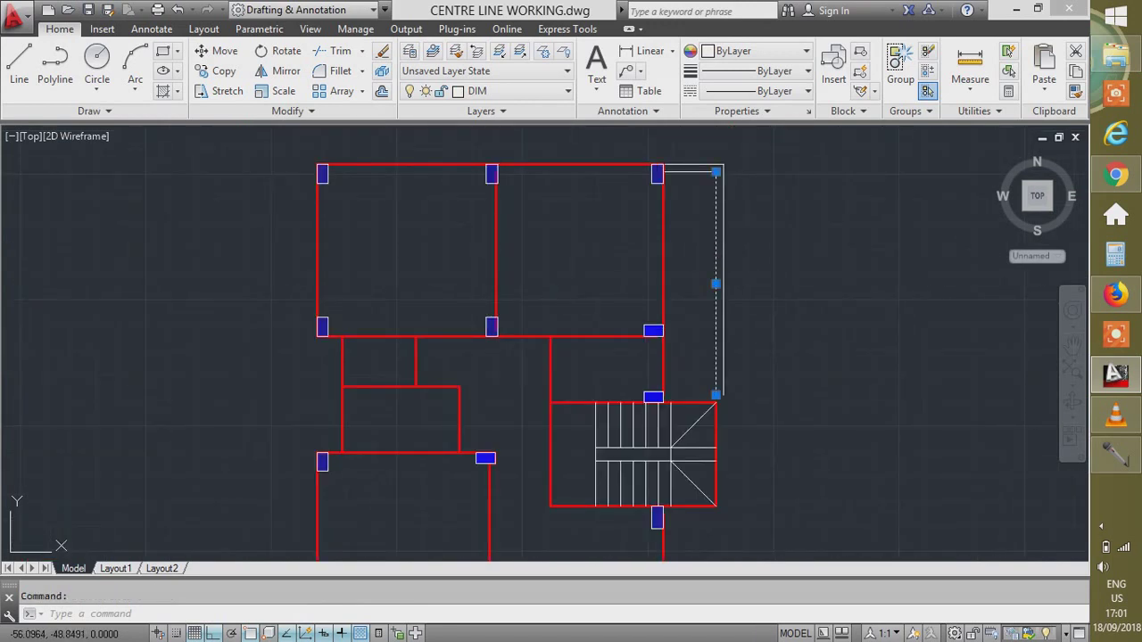
{"action": "key", "text": "Delete"}
{"action": "left_click", "coordinate": [692, 171]}
{"action": "key", "text": "Delete"}
Copy the compound wall's outer left, bottom and right lines from the original plan onto the single-line plan, matching the top-right corners.
{"action": "scroll", "coordinate": [729, 174], "scroll_direction": "down", "scroll_amount": 4}
{"action": "scroll", "coordinate": [730, 175], "scroll_direction": "up", "scroll_amount": 2}
{"action": "scroll", "coordinate": [392, 499], "scroll_direction": "up", "scroll_amount": 5}
{"action": "left_click", "coordinate": [383, 522]}
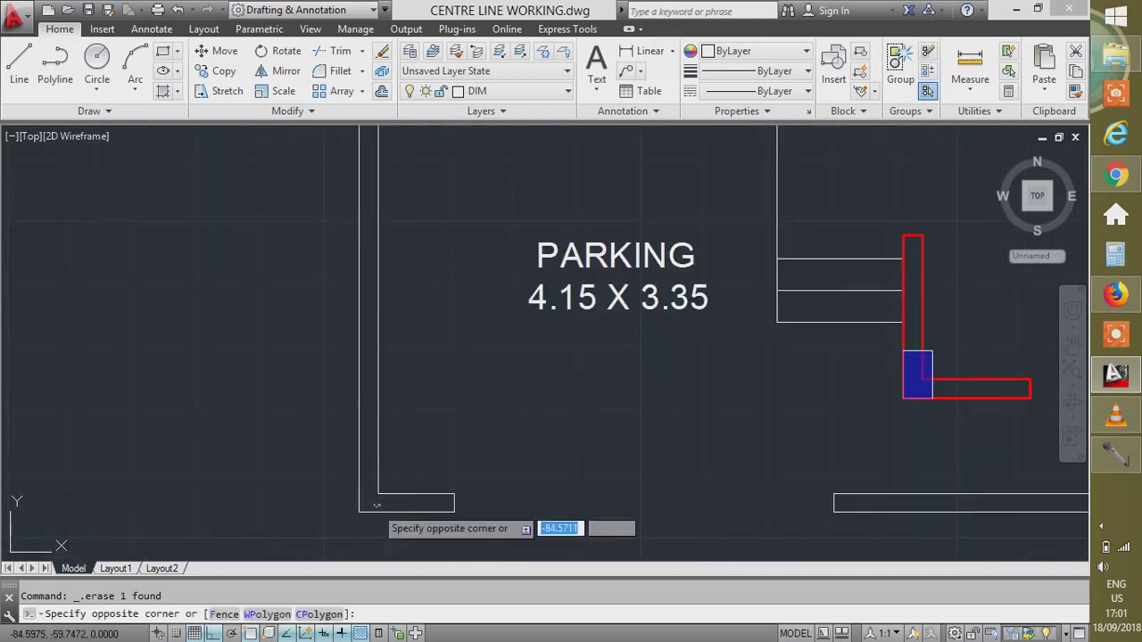
{"action": "left_click", "coordinate": [392, 513]}
{"action": "scroll", "coordinate": [337, 376], "scroll_direction": "down", "scroll_amount": 2}
{"action": "scroll", "coordinate": [707, 424], "scroll_direction": "up", "scroll_amount": 2}
{"action": "left_click", "coordinate": [878, 426]}
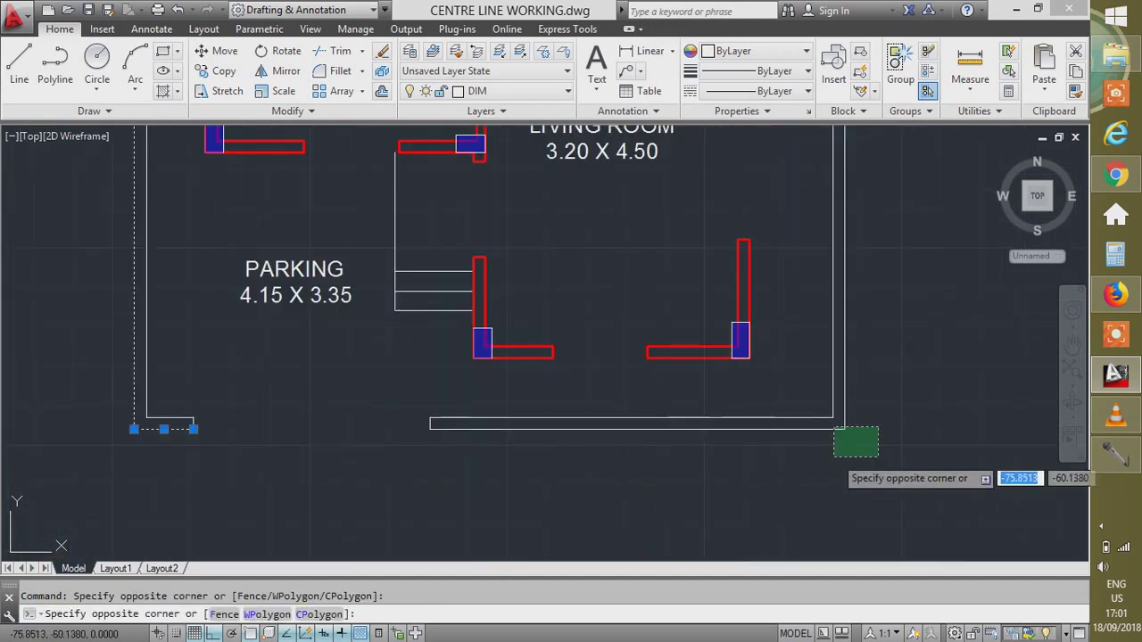
{"action": "left_click", "coordinate": [837, 457]}
{"action": "scroll", "coordinate": [469, 493], "scroll_direction": "down", "scroll_amount": 4}
{"action": "scroll", "coordinate": [361, 465], "scroll_direction": "down", "scroll_amount": 3}
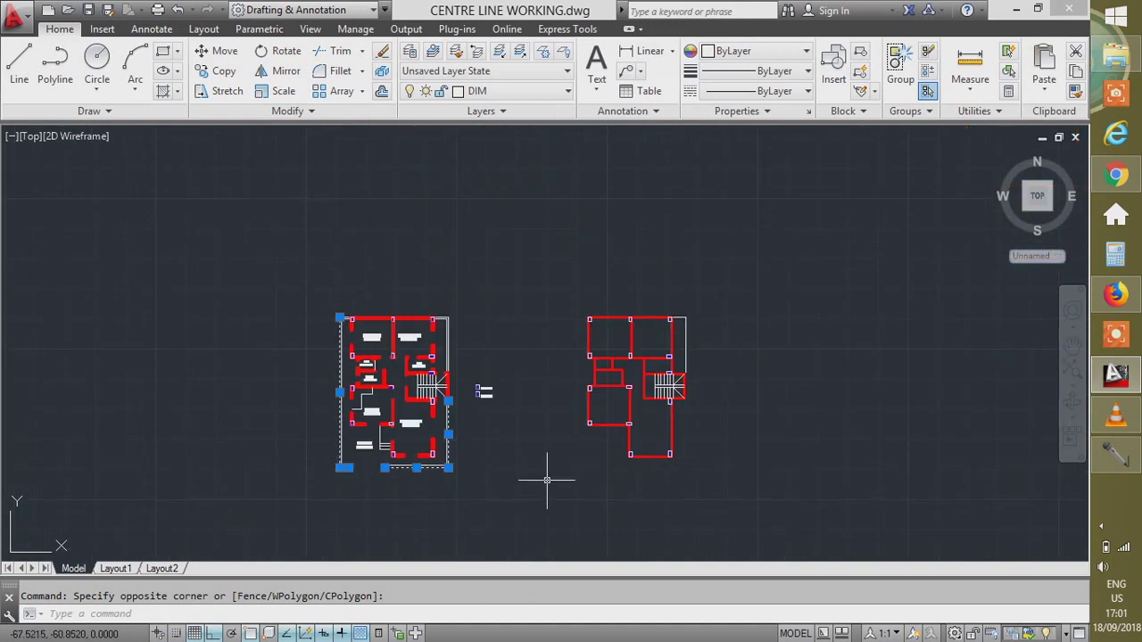
{"action": "type", "text": "o"}
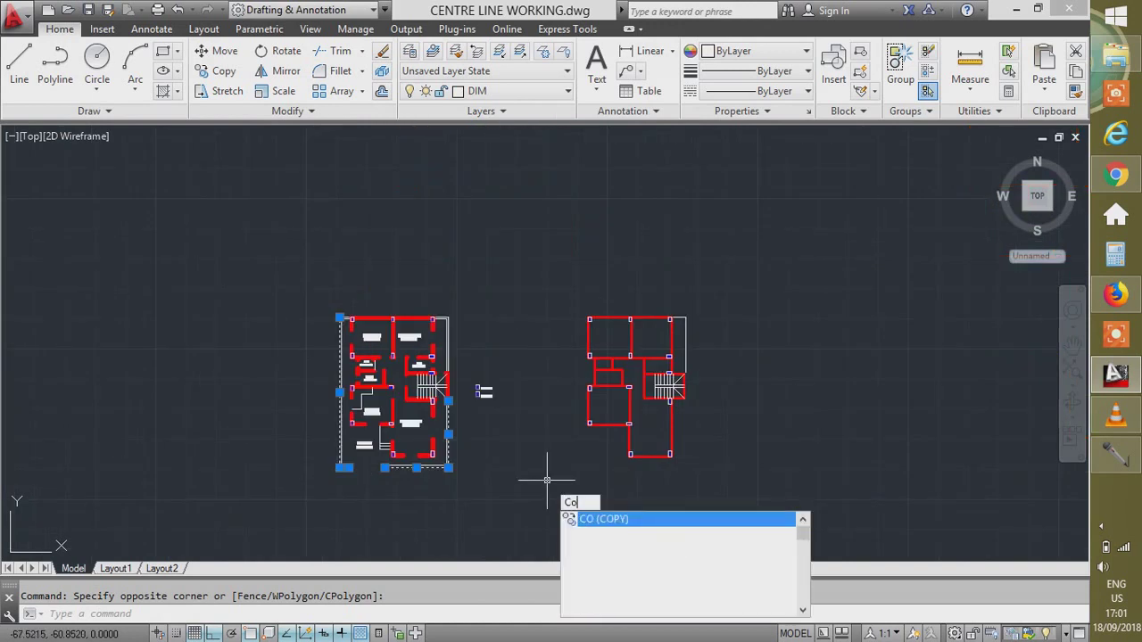
{"action": "key", "text": "Return"}
{"action": "scroll", "coordinate": [446, 301], "scroll_direction": "up", "scroll_amount": 5}
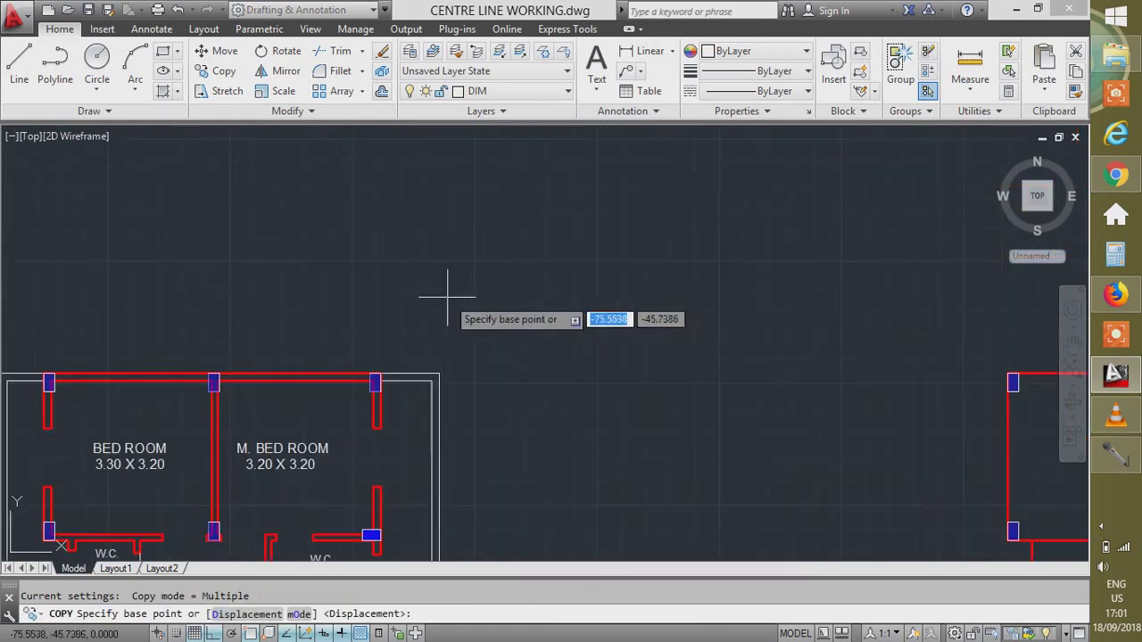
{"action": "left_click", "coordinate": [431, 381]}
{"action": "scroll", "coordinate": [437, 381], "scroll_direction": "down", "scroll_amount": 5}
{"action": "scroll", "coordinate": [513, 370], "scroll_direction": "up", "scroll_amount": 5}
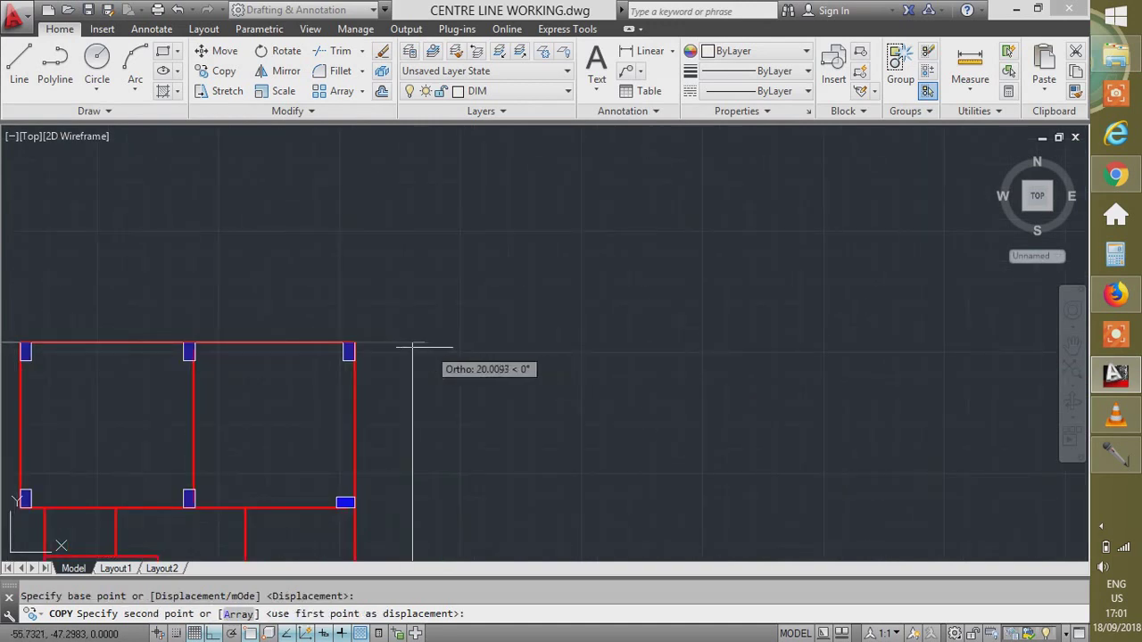
{"action": "key", "text": "Escape"}
Draw a line from the house's top-left corner to the upper end of the compound wall's left line.
{"action": "scroll", "coordinate": [608, 283], "scroll_direction": "down", "scroll_amount": 5}
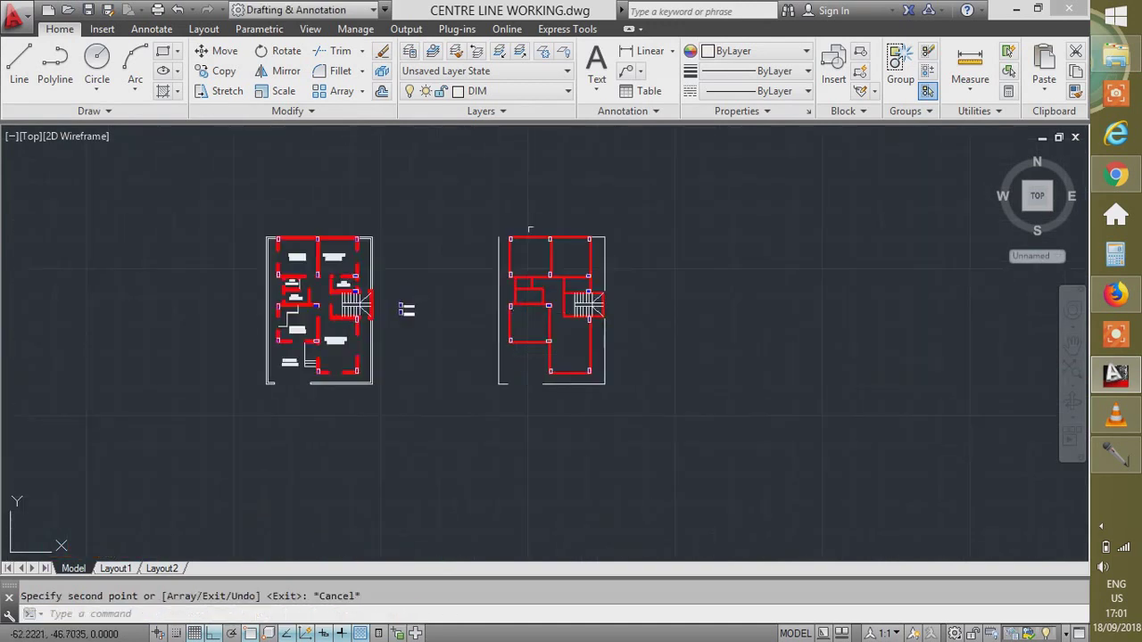
{"action": "scroll", "coordinate": [530, 303], "scroll_direction": "up", "scroll_amount": 5}
{"action": "key", "text": "Escape"}
{"action": "type", "text": "l"}
{"action": "key", "text": "Return"}
{"action": "scroll", "coordinate": [482, 286], "scroll_direction": "up", "scroll_amount": 4}
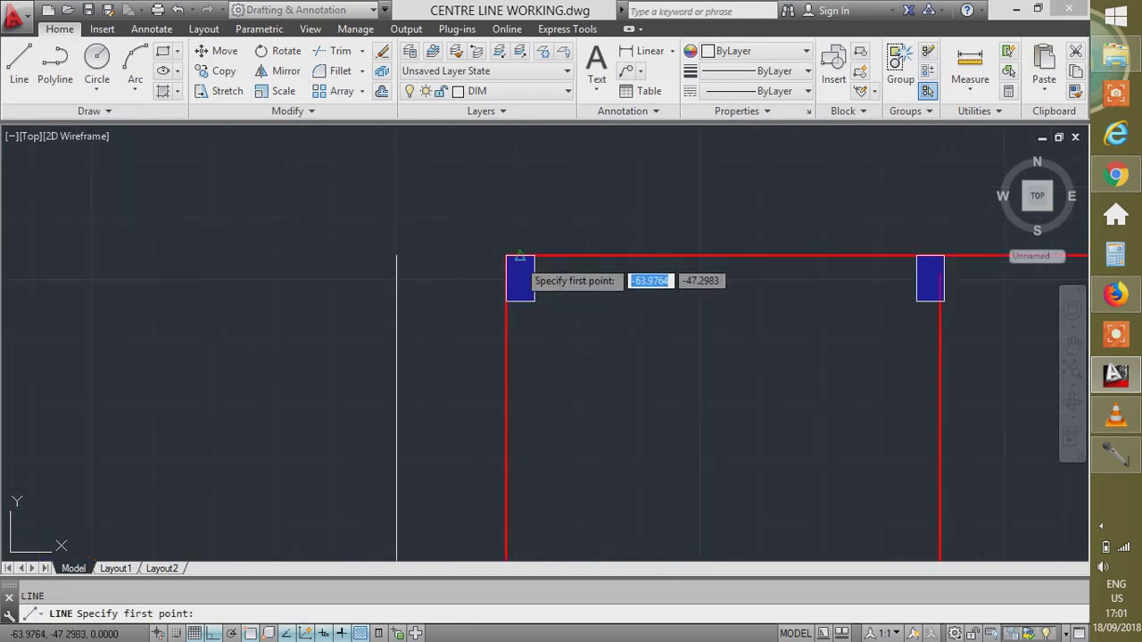
{"action": "left_click", "coordinate": [506, 296]}
{"action": "key", "text": "Escape"}
{"action": "scroll", "coordinate": [489, 183], "scroll_direction": "down", "scroll_amount": 3}
{"action": "key", "text": "Return"}
{"action": "scroll", "coordinate": [625, 387], "scroll_direction": "down", "scroll_amount": 2}
{"action": "scroll", "coordinate": [613, 390], "scroll_direction": "up", "scroll_amount": 1}
{"action": "scroll", "coordinate": [613, 389], "scroll_direction": "up", "scroll_amount": 2}
{"action": "key", "text": "Escape"}
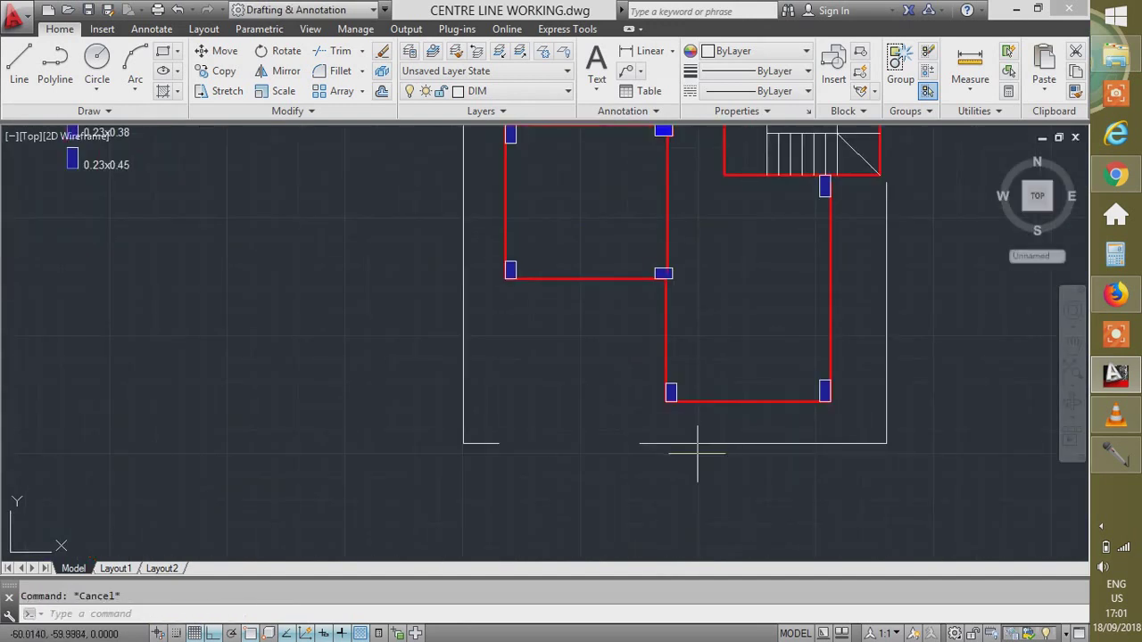
Join the two pieces of the compound wall's bottom line into one line across the gate opening.
{"action": "type", "text": "j"}
{"action": "key", "text": "Return"}
{"action": "left_click", "coordinate": [697, 444]}
{"action": "left_click", "coordinate": [546, 453]}
{"action": "left_click", "coordinate": [488, 437]}
{"action": "key", "text": "Return"}
Join the pieces of the compound wall's right line into one continuous line past the stairwell, and save the drawing.
{"action": "scroll", "coordinate": [668, 446], "scroll_direction": "down", "scroll_amount": 5}
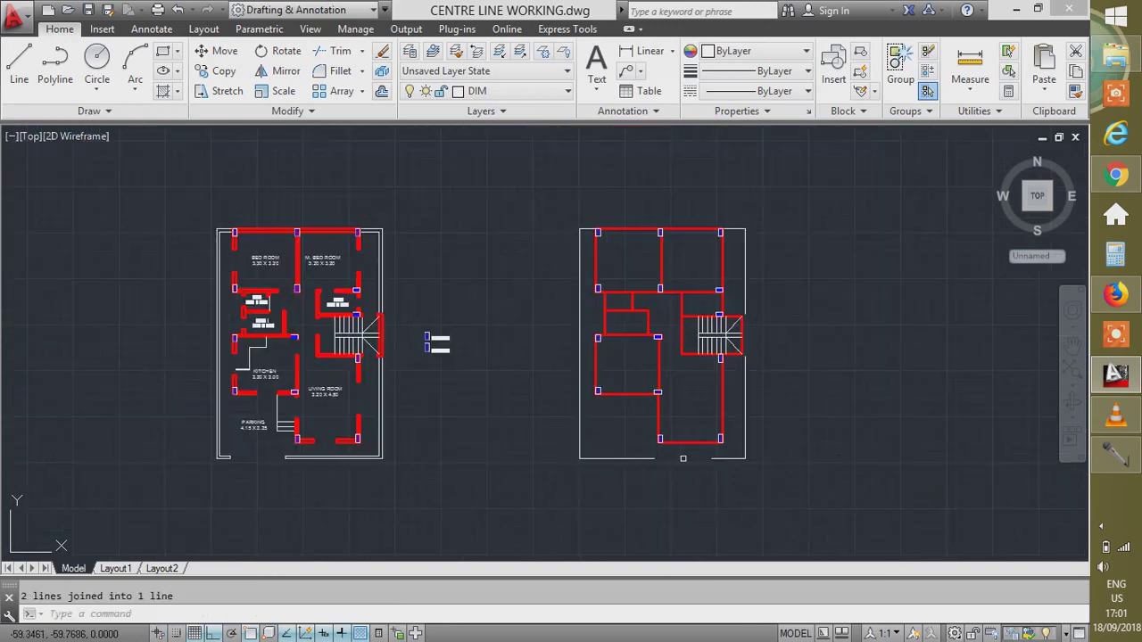
{"action": "scroll", "coordinate": [774, 344], "scroll_direction": "up", "scroll_amount": 2}
{"action": "key", "text": "Return"}
{"action": "left_click", "coordinate": [723, 385]}
{"action": "left_click", "coordinate": [731, 336]}
{"action": "left_click", "coordinate": [746, 358]}
{"action": "left_click", "coordinate": [730, 395]}
{"action": "left_click", "coordinate": [731, 271]}
{"action": "left_click", "coordinate": [708, 277]}
{"action": "key", "text": "Return"}
{"action": "key", "text": "ctrl+s"}
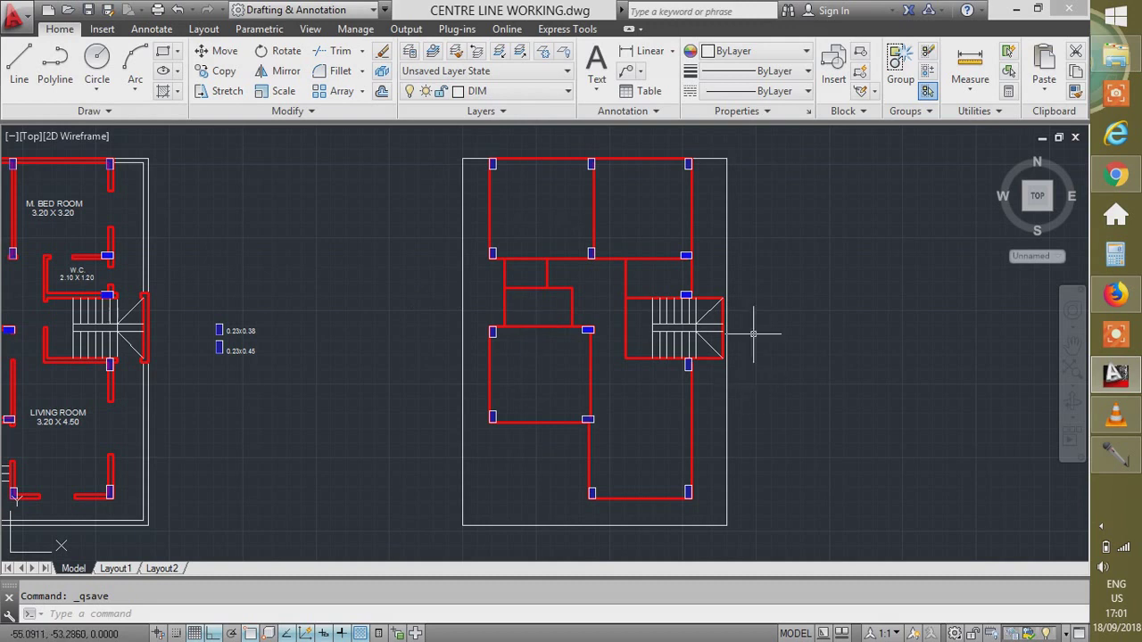
Add a linear dimension for the full length of the compound wall's left line, placed outside the plan.
{"action": "left_click", "coordinate": [643, 51]}
{"action": "key", "text": "Return"}
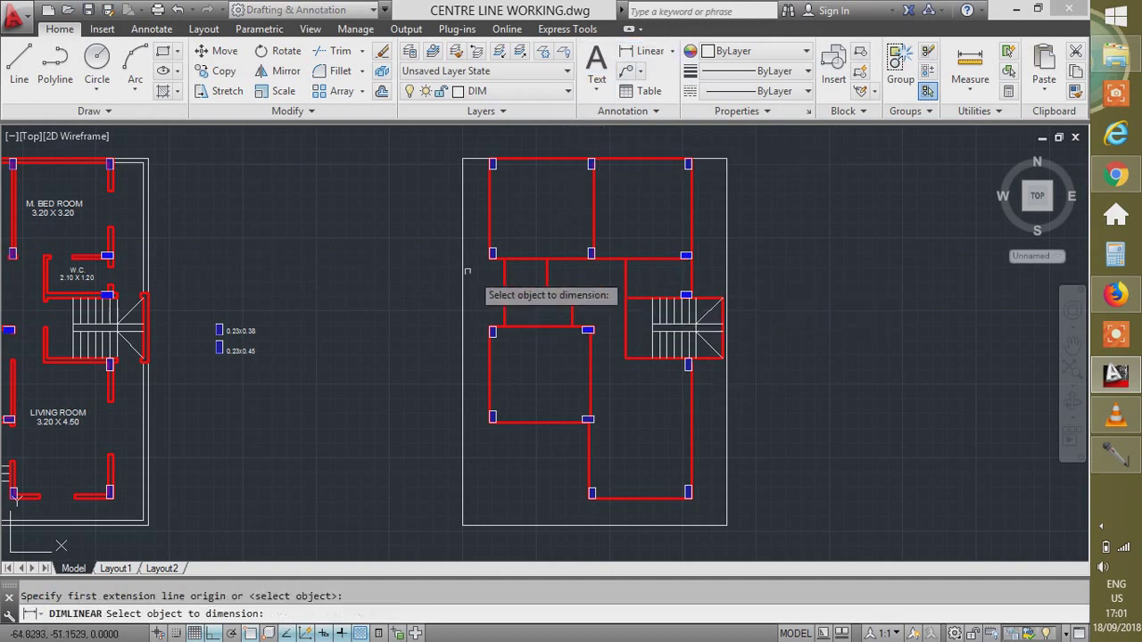
{"action": "left_click", "coordinate": [464, 236]}
{"action": "left_click", "coordinate": [442, 334]}
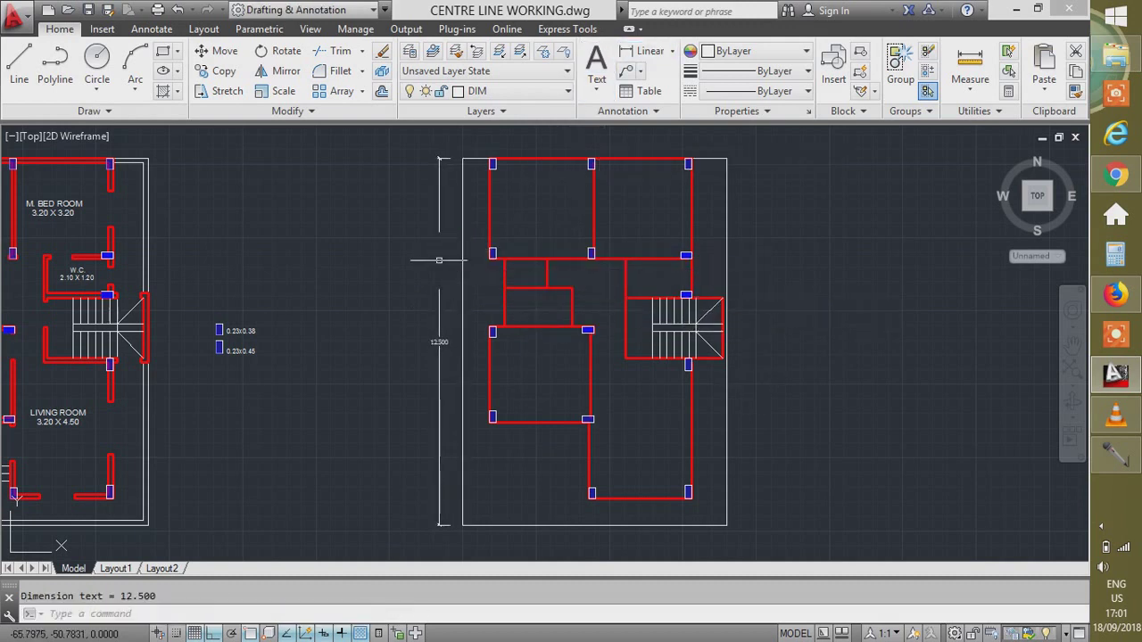
{"action": "scroll", "coordinate": [451, 332], "scroll_direction": "up", "scroll_amount": 4}
{"action": "scroll", "coordinate": [470, 357], "scroll_direction": "down", "scroll_amount": 4}
Add a linear dimension for the full width of the compound wall's bottom line, placed below it, and save the drawing.
{"action": "key", "text": "Return"}
{"action": "scroll", "coordinate": [568, 205], "scroll_direction": "down", "scroll_amount": 2}
{"action": "key", "text": "Return"}
{"action": "scroll", "coordinate": [561, 444], "scroll_direction": "up", "scroll_amount": 2}
{"action": "key", "text": "Return"}
{"action": "key", "text": "Return"}
{"action": "left_click", "coordinate": [560, 406]}
{"action": "left_click", "coordinate": [560, 430]}
{"action": "key", "text": "Return"}
{"action": "scroll", "coordinate": [571, 428], "scroll_direction": "up", "scroll_amount": 3}
{"action": "scroll", "coordinate": [574, 357], "scroll_direction": "down", "scroll_amount": 4}
{"action": "key", "text": "Return"}
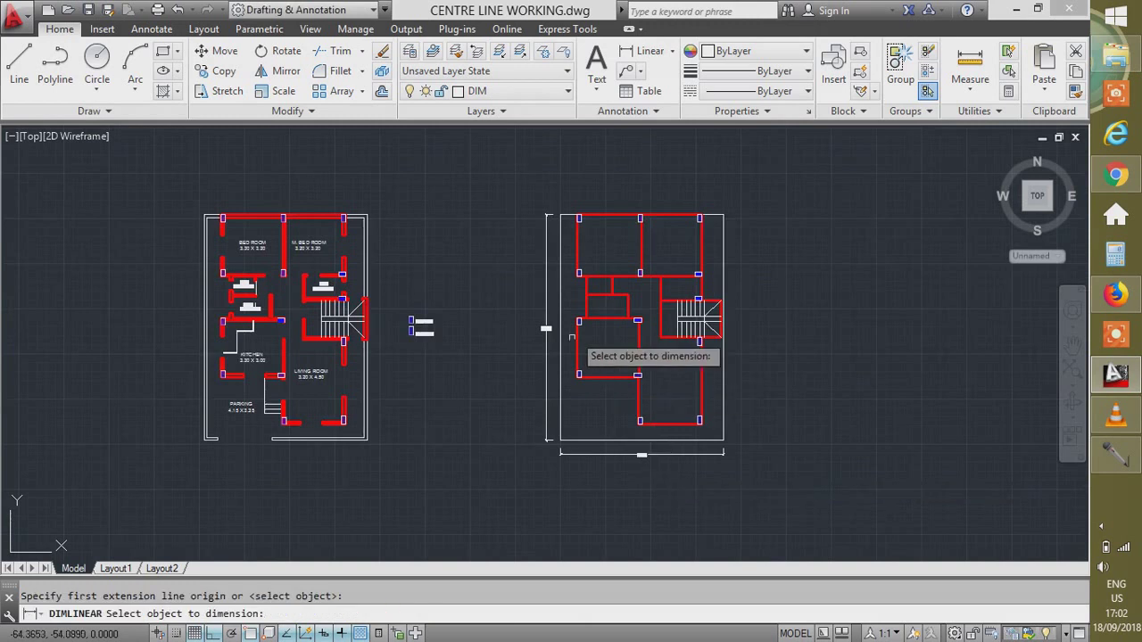
{"action": "scroll", "coordinate": [576, 340], "scroll_direction": "up", "scroll_amount": 3}
{"action": "key", "text": "Escape"}
{"action": "key", "text": "ctrl+s"}
{"action": "scroll", "coordinate": [576, 340], "scroll_direction": "down", "scroll_amount": 3}
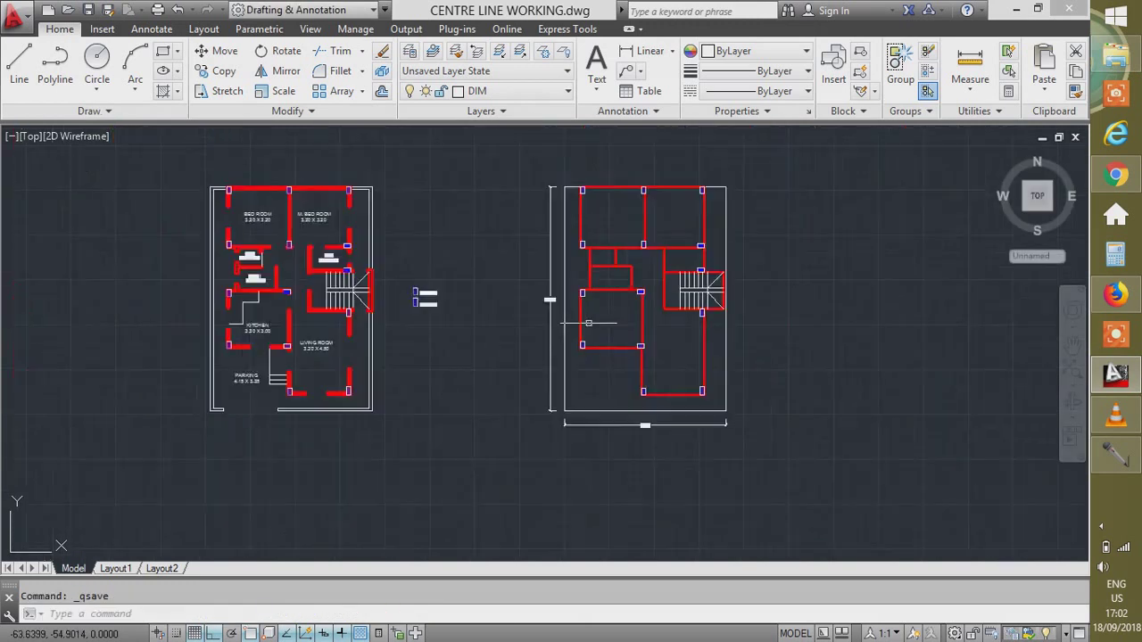
Erase the bottom and left linear dimensions of the compound wall and save the drawing.
{"action": "scroll", "coordinate": [612, 438], "scroll_direction": "up", "scroll_amount": 4}
{"action": "left_click", "coordinate": [610, 434]}
{"action": "left_click", "coordinate": [548, 401]}
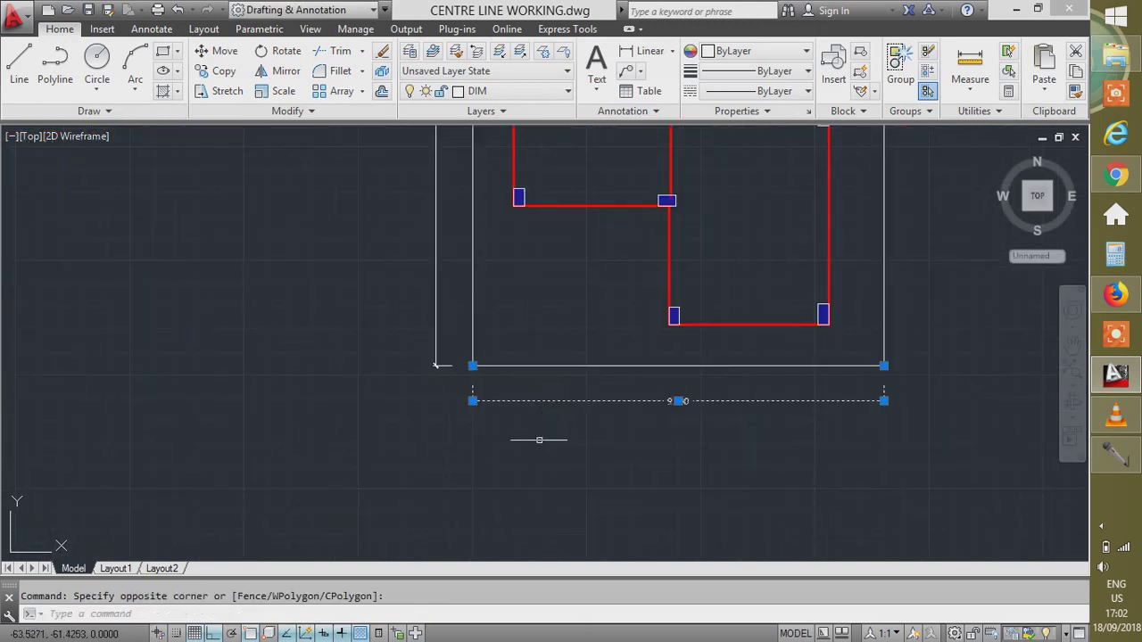
{"action": "key", "text": "Delete"}
{"action": "left_click", "coordinate": [390, 373]}
{"action": "left_click", "coordinate": [435, 365]}
{"action": "scroll", "coordinate": [576, 438], "scroll_direction": "down", "scroll_amount": 3}
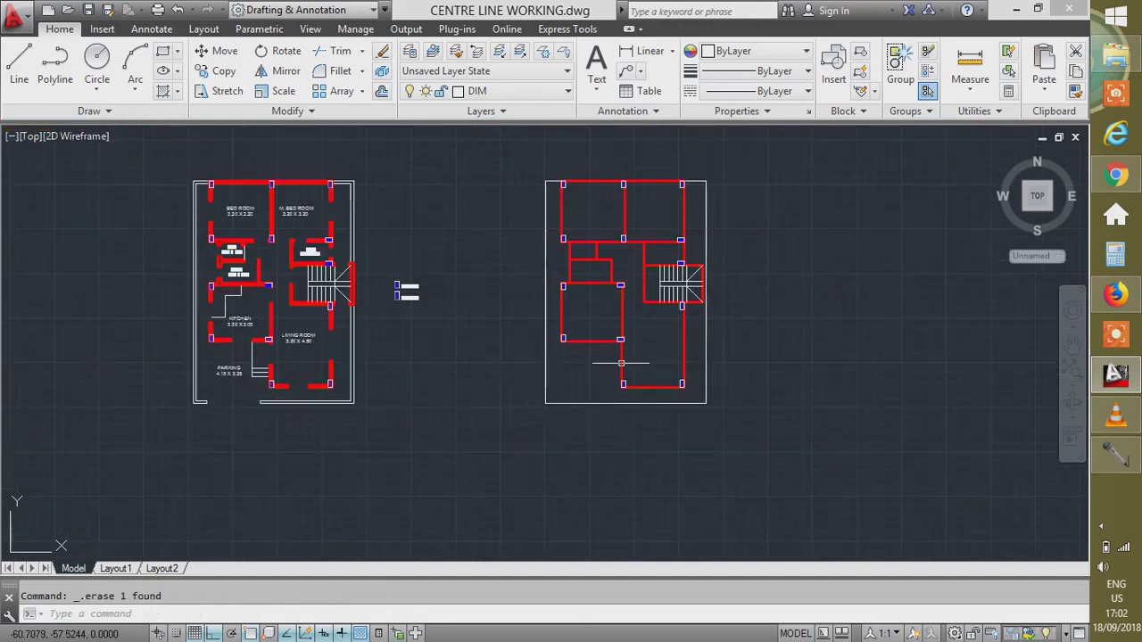
{"action": "scroll", "coordinate": [575, 232], "scroll_direction": "up", "scroll_amount": 2}
{"action": "key", "text": "ctrl+s"}
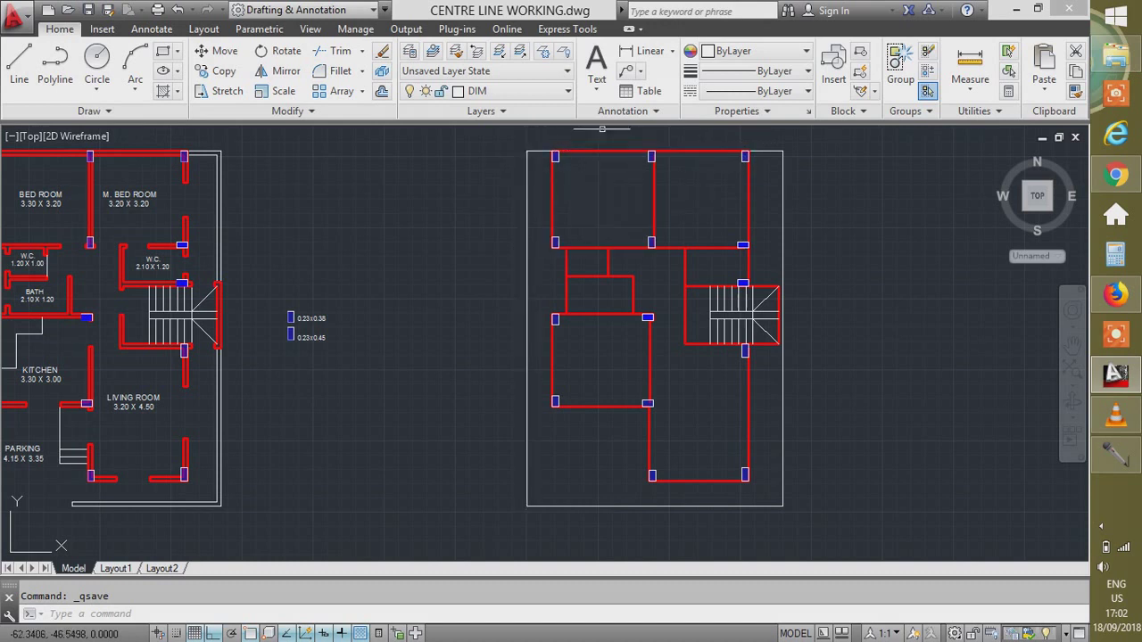
{"action": "scroll", "coordinate": [570, 152], "scroll_direction": "up", "scroll_amount": 3}
{"action": "scroll", "coordinate": [583, 265], "scroll_direction": "down", "scroll_amount": 1}
{"action": "scroll", "coordinate": [493, 189], "scroll_direction": "down", "scroll_amount": 4}
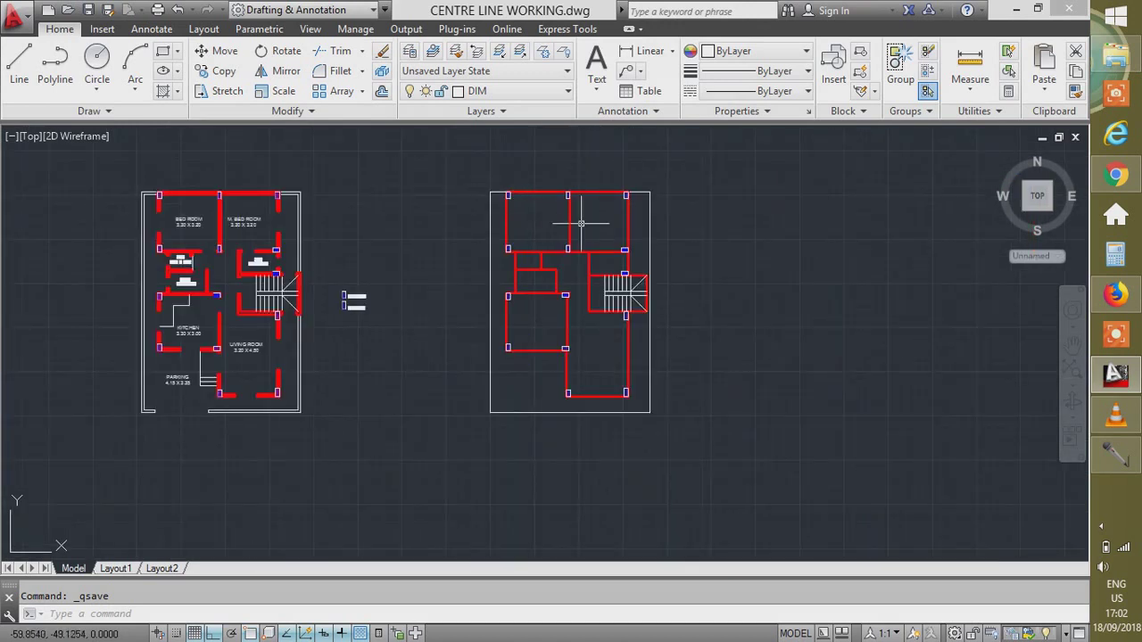
{"action": "scroll", "coordinate": [581, 225], "scroll_direction": "up", "scroll_amount": 2}
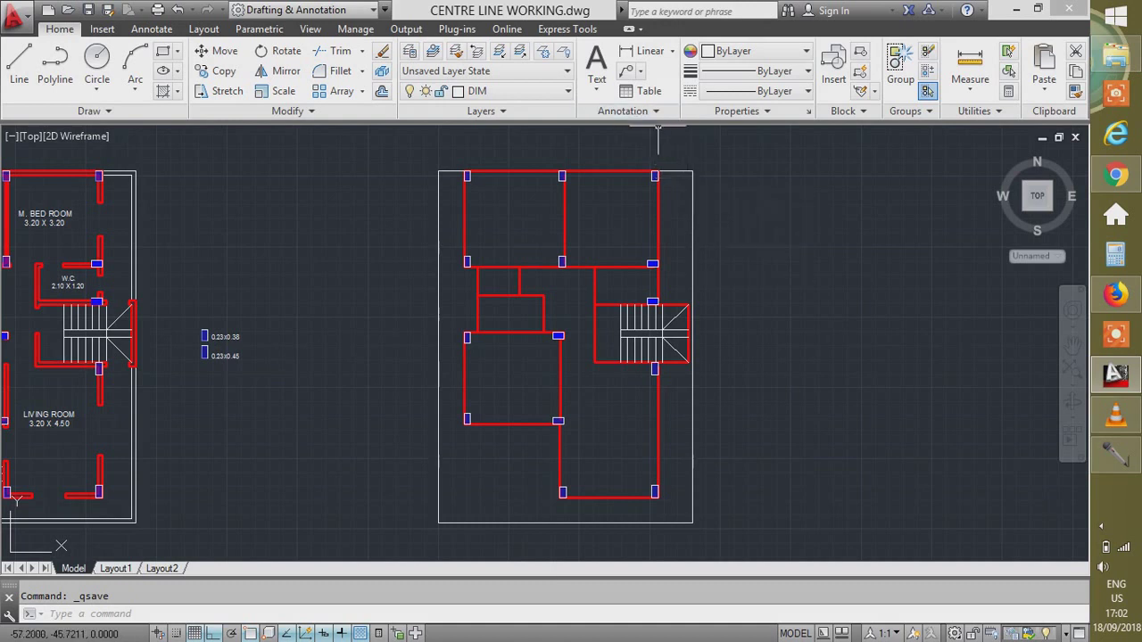
{"action": "left_click", "coordinate": [672, 51]}
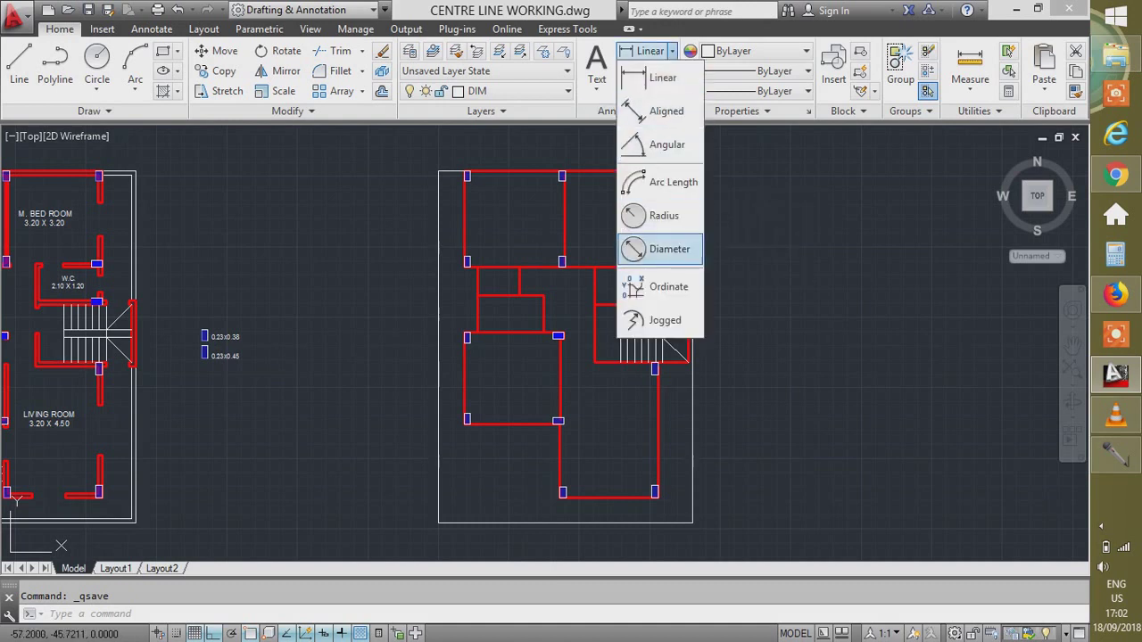
{"action": "key", "text": "Escape"}
{"action": "key", "text": "Escape"}
{"action": "type", "text": "UCS"}
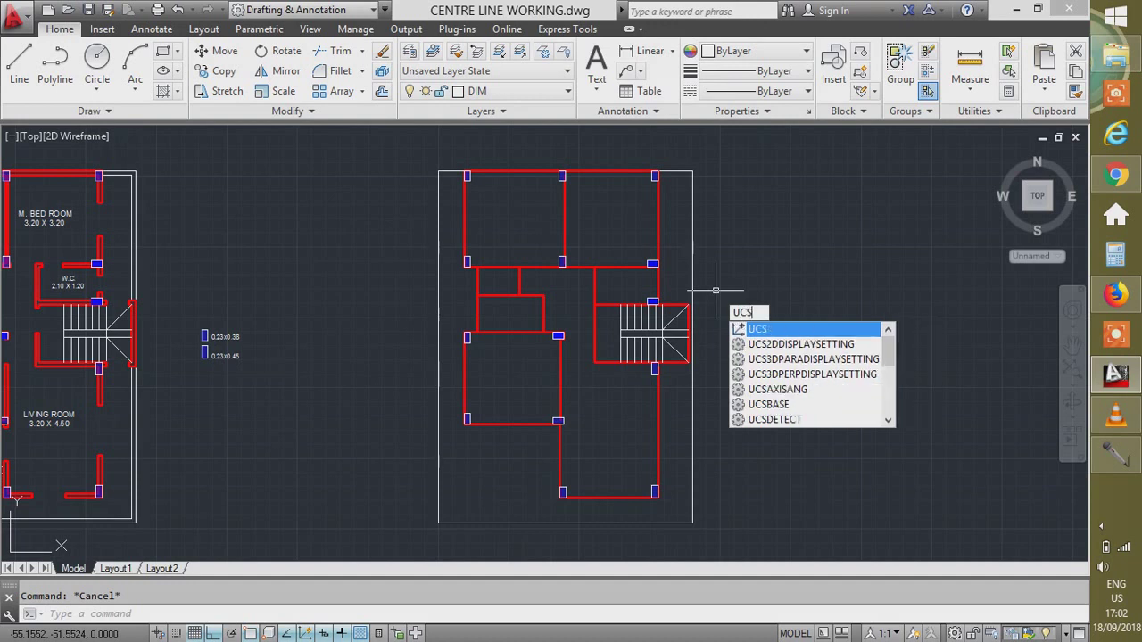
{"action": "key", "text": "Return"}
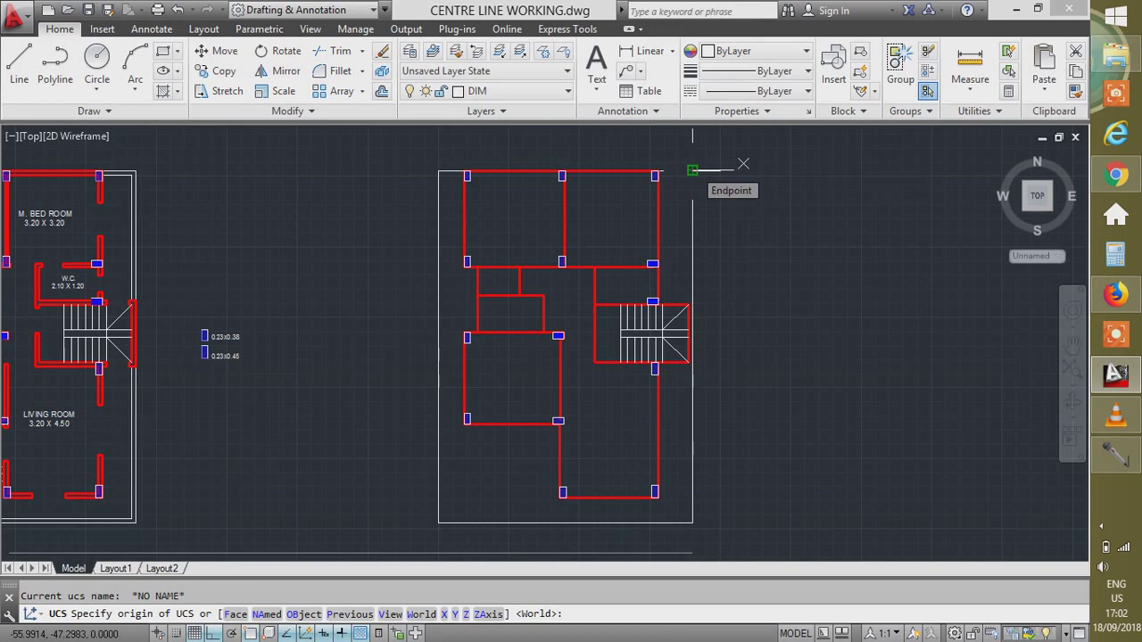
{"action": "left_click", "coordinate": [692, 169]}
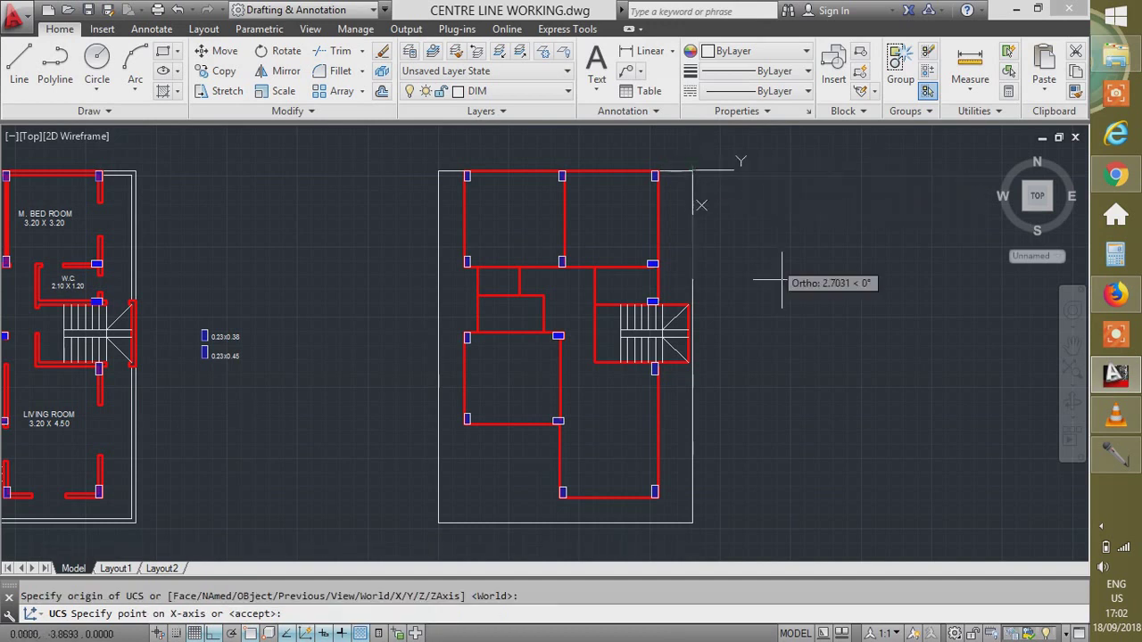
{"action": "key", "text": "Escape"}
Define a new UCS with its origin at the top-right corner of the single-line plan's compound wall.
{"action": "type", "text": "u"}
{"action": "key", "text": "BackSpace"}
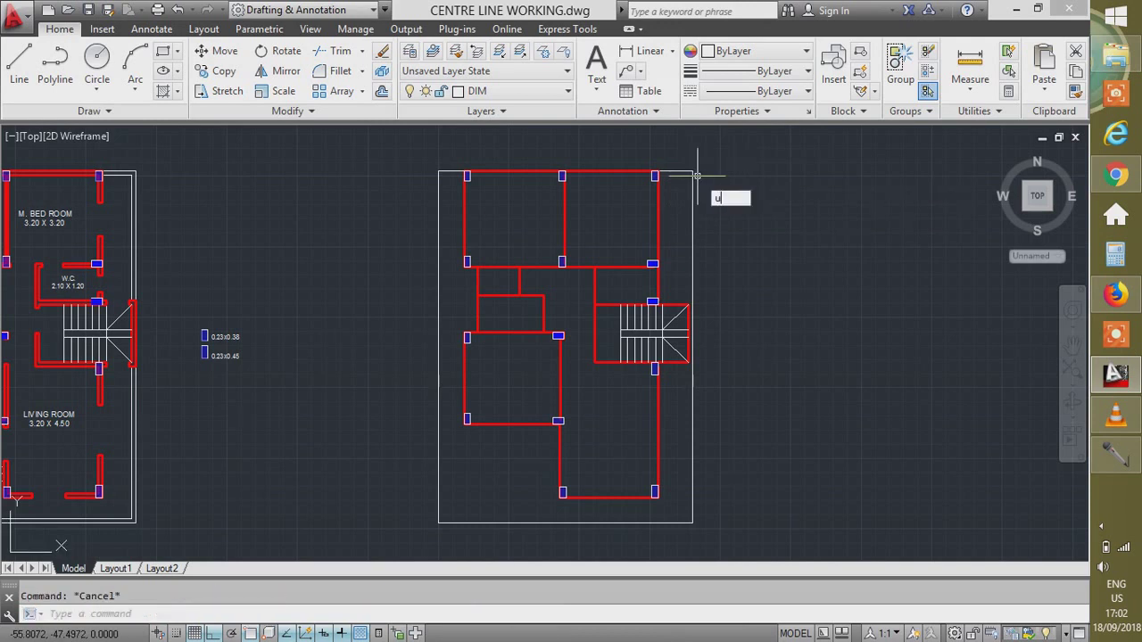
{"action": "key", "text": "Return"}
{"action": "type", "text": "n"}
{"action": "key", "text": "Return"}
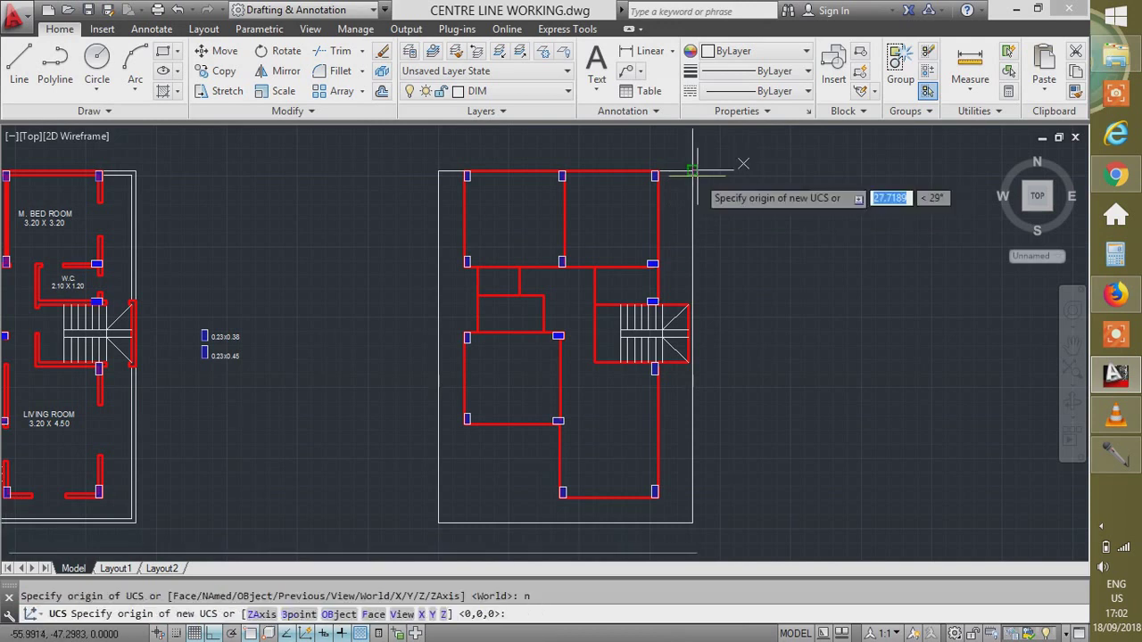
{"action": "left_click", "coordinate": [691, 169]}
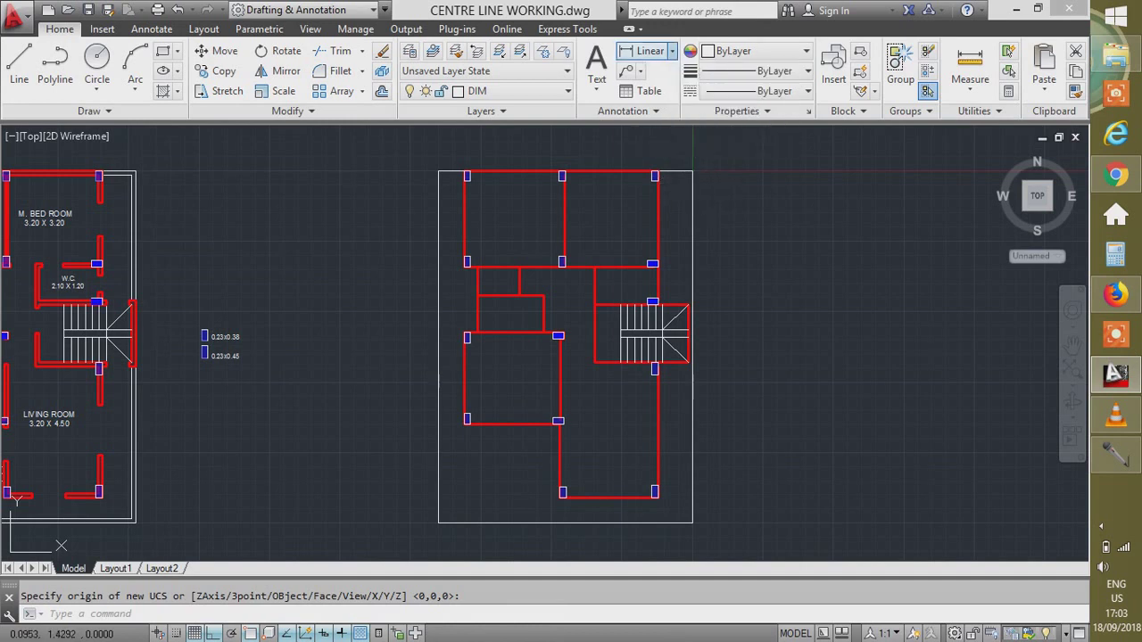
Place a Y ordinate dimension at the compound wall's top-right corner, with its leader running horizontally outside the wall.
{"action": "left_click", "coordinate": [671, 51]}
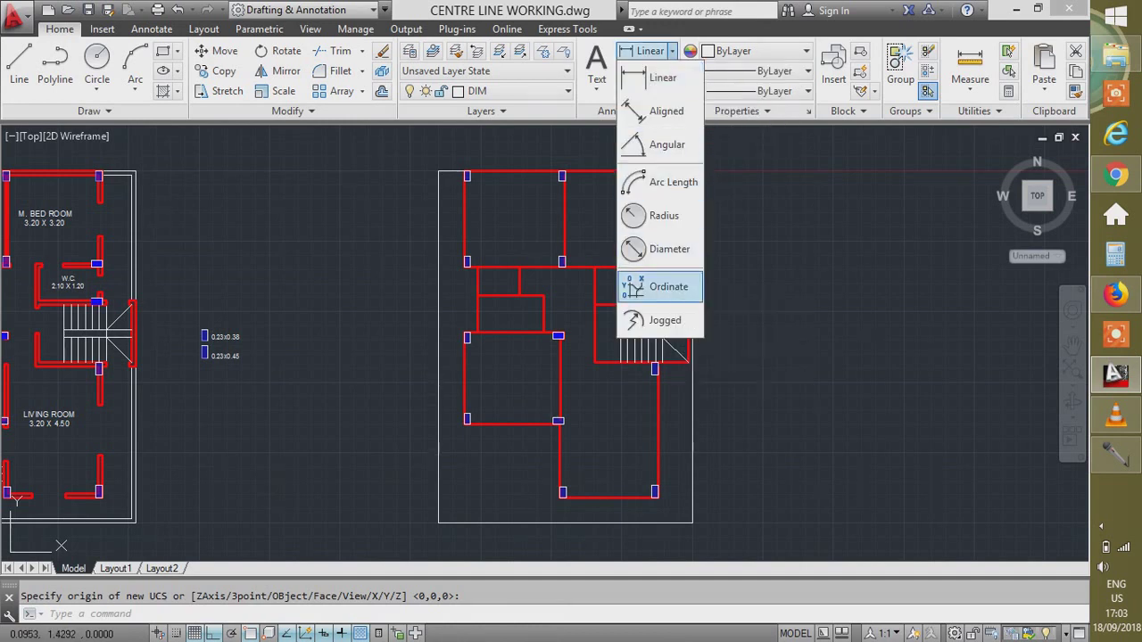
{"action": "left_click", "coordinate": [664, 286]}
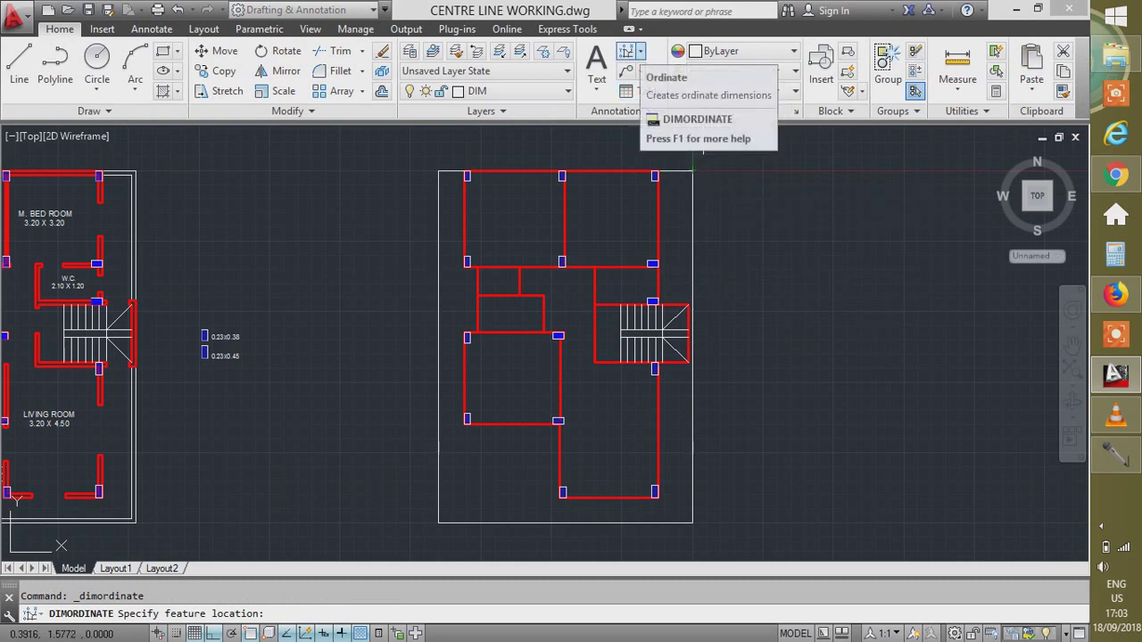
{"action": "left_click", "coordinate": [639, 51]}
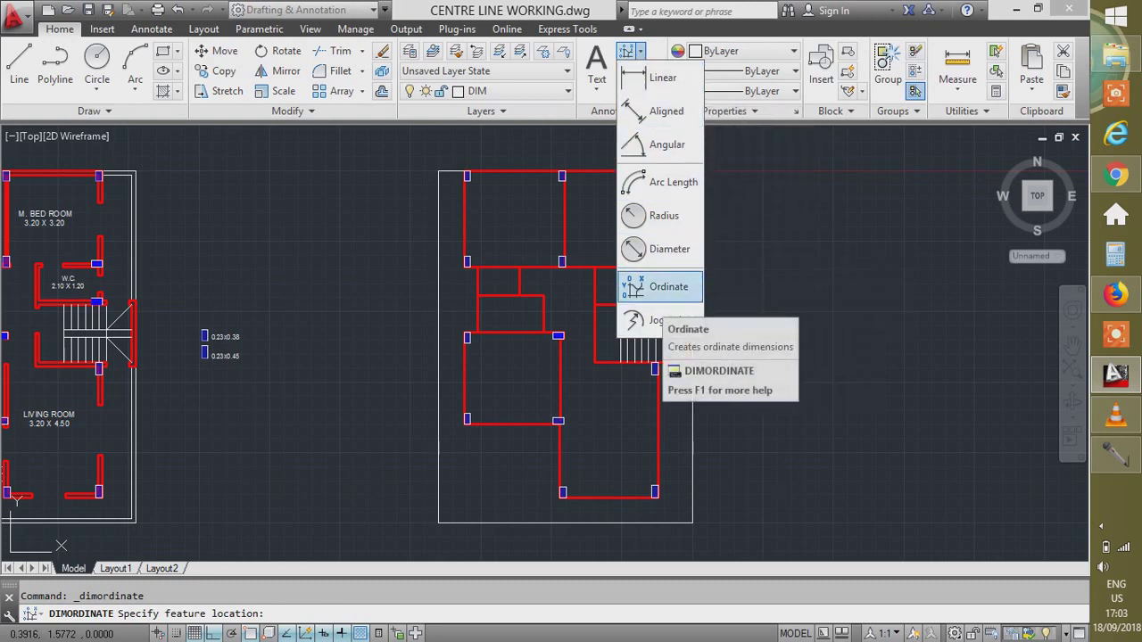
{"action": "left_click", "coordinate": [668, 286]}
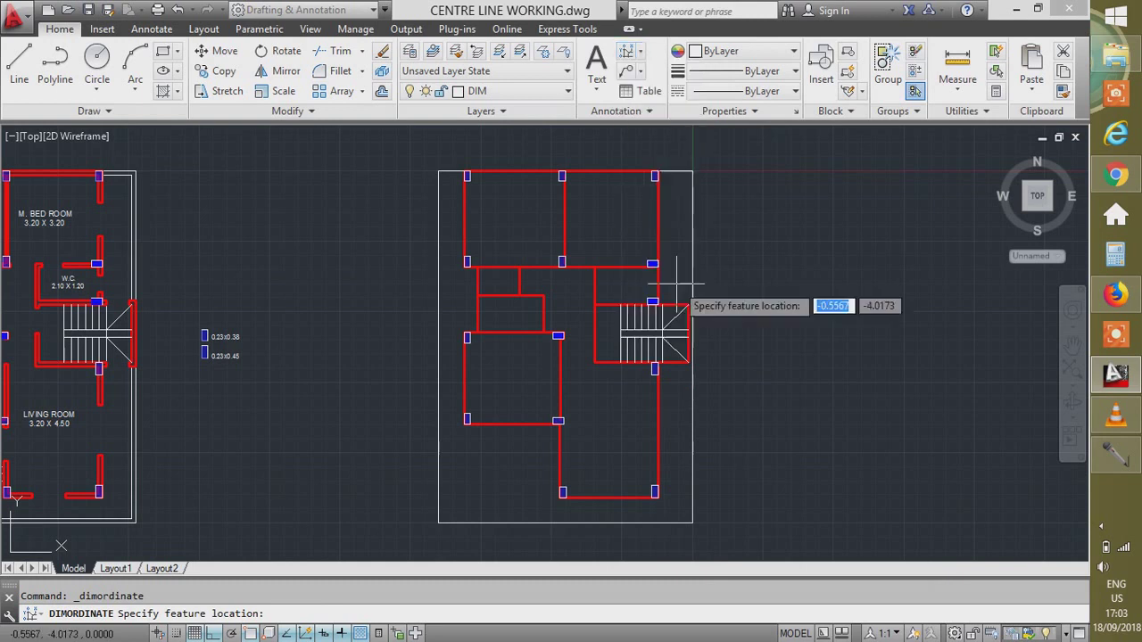
{"action": "left_click", "coordinate": [691, 170]}
{"action": "scroll", "coordinate": [691, 171], "scroll_direction": "up", "scroll_amount": 5}
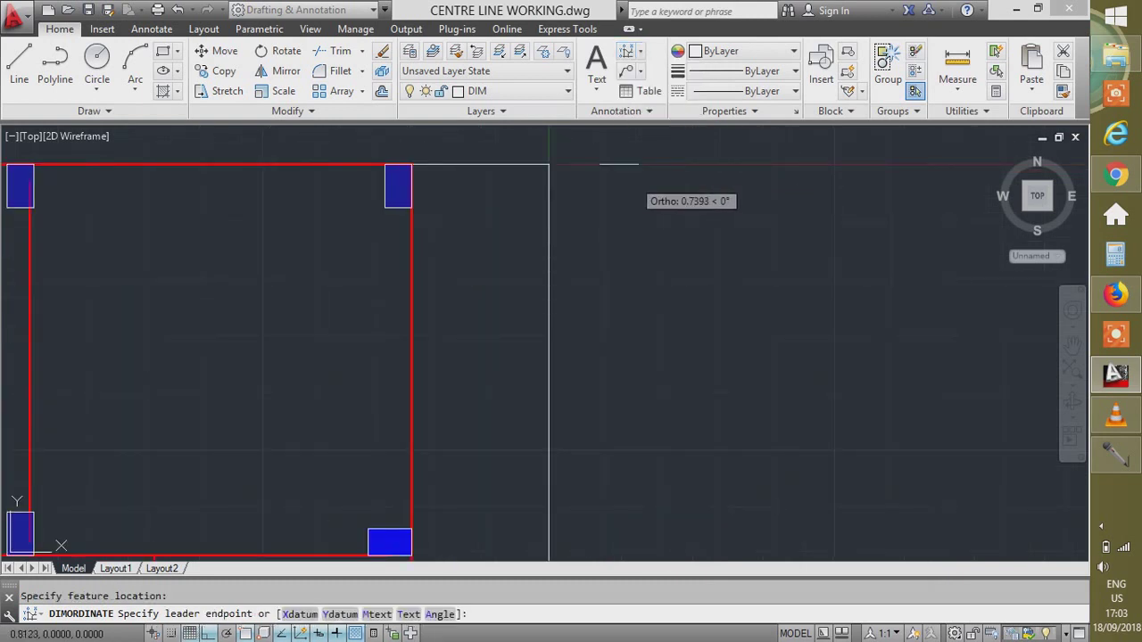
{"action": "left_click", "coordinate": [663, 190]}
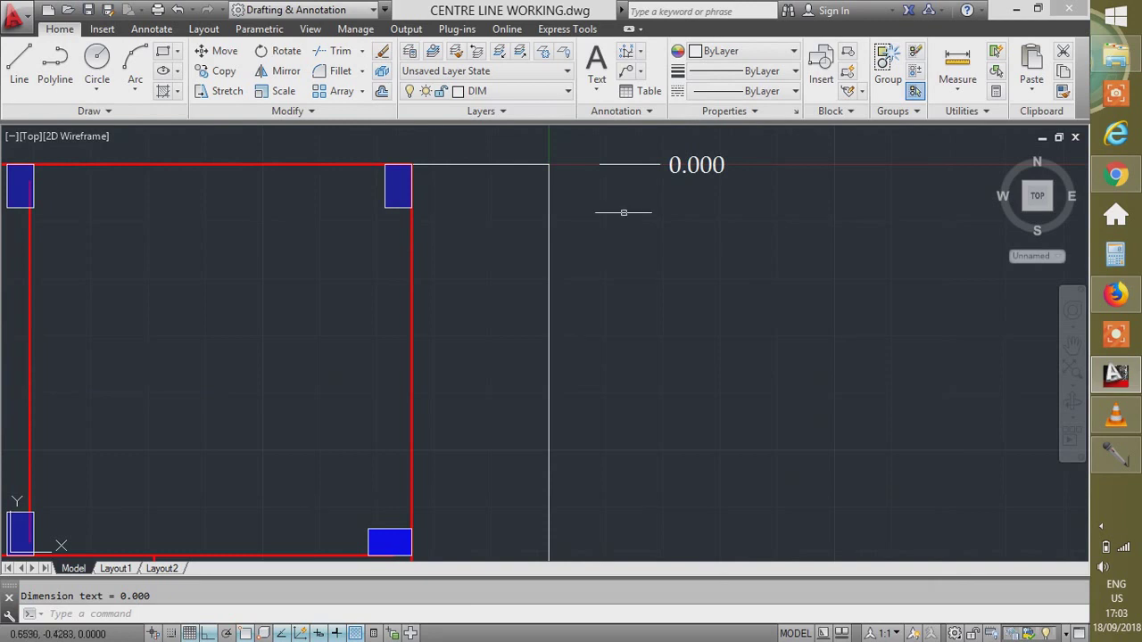
{"action": "scroll", "coordinate": [647, 193], "scroll_direction": "down", "scroll_amount": 4}
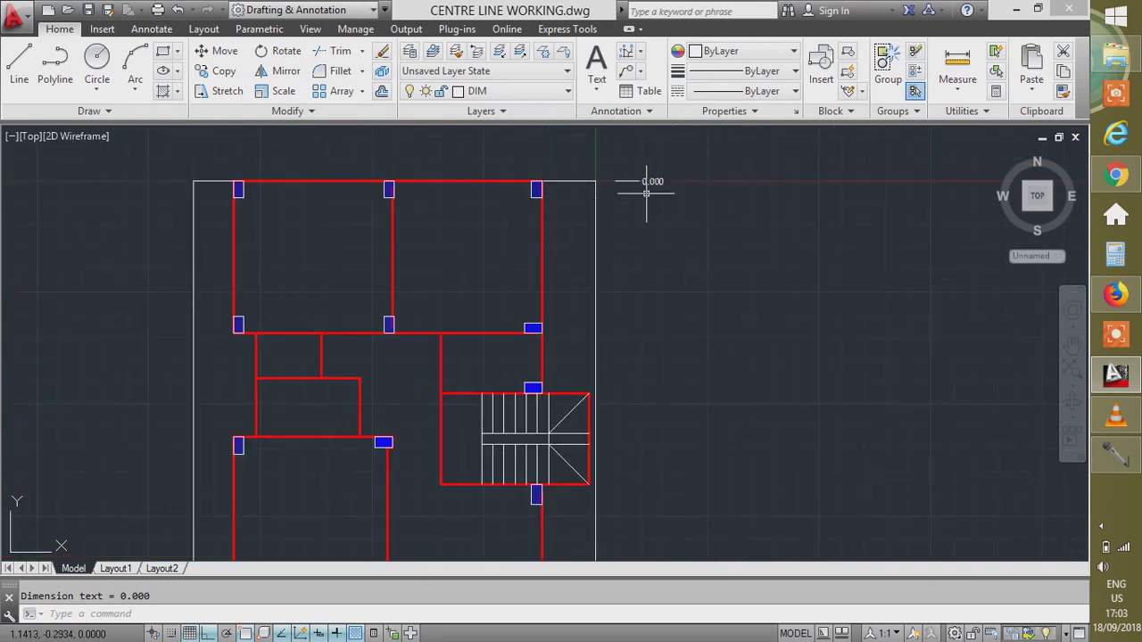
{"action": "scroll", "coordinate": [656, 179], "scroll_direction": "up", "scroll_amount": 4}
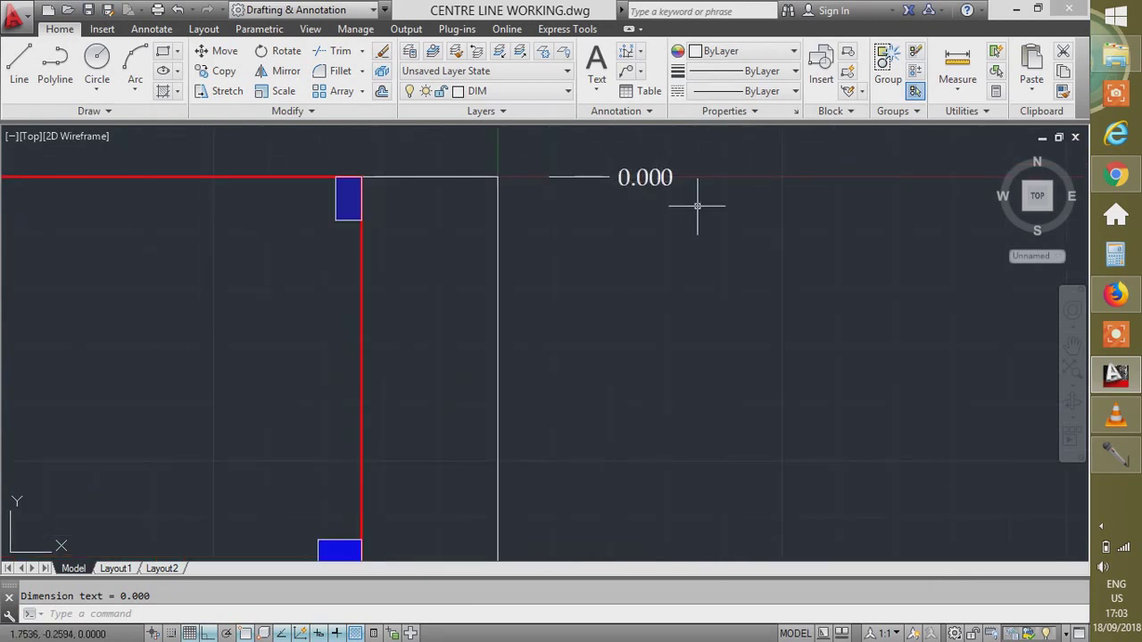
{"action": "scroll", "coordinate": [621, 204], "scroll_direction": "down", "scroll_amount": 4}
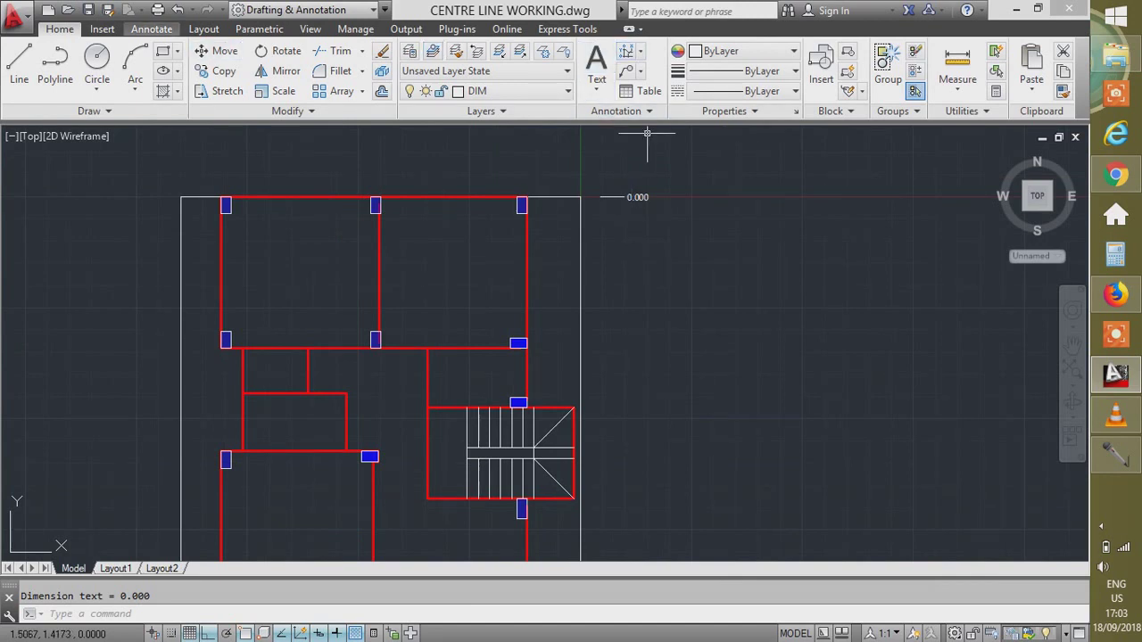
Use Baseline from the corner ordinate dimension to add an ordinate dimension at the mid-height of the plan's top-left column.
{"action": "left_click", "coordinate": [152, 29]}
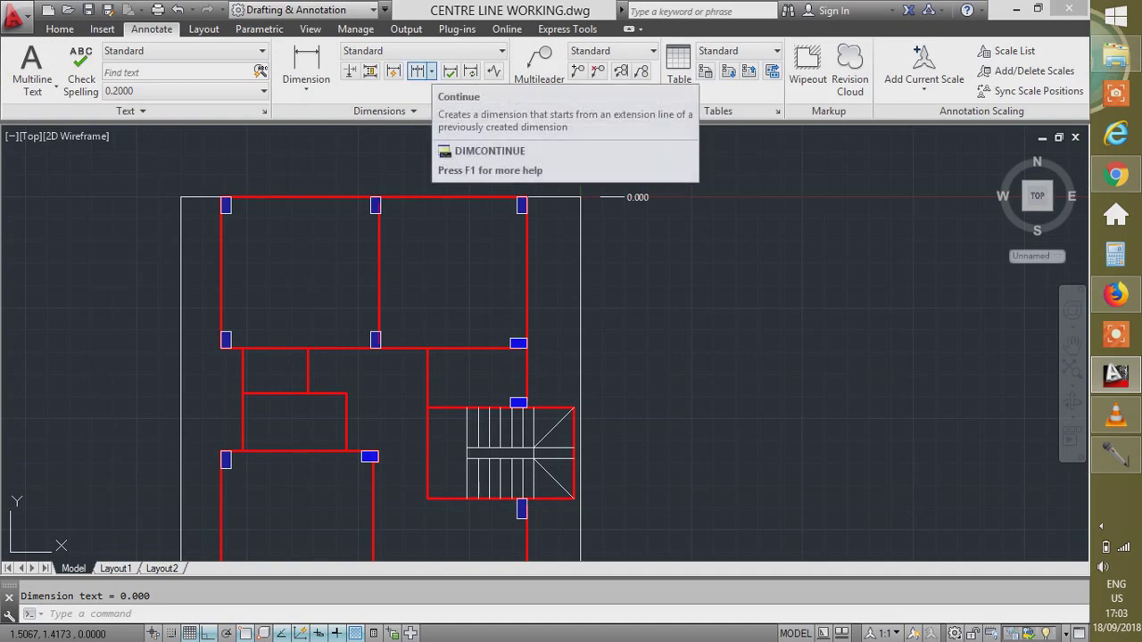
{"action": "left_click", "coordinate": [431, 72]}
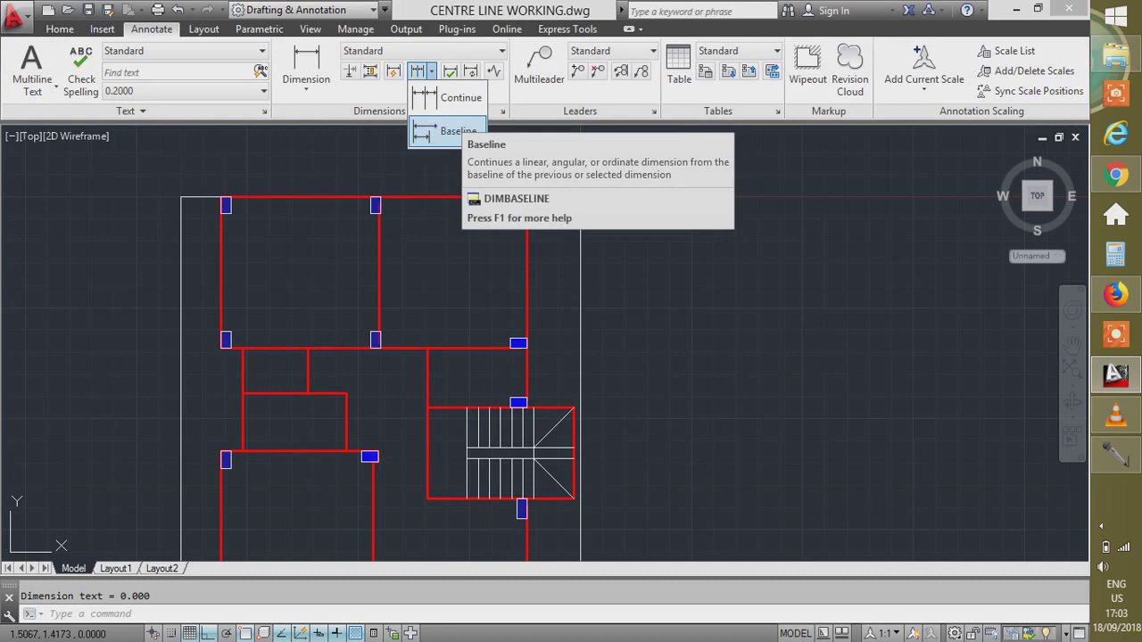
{"action": "left_click", "coordinate": [446, 131]}
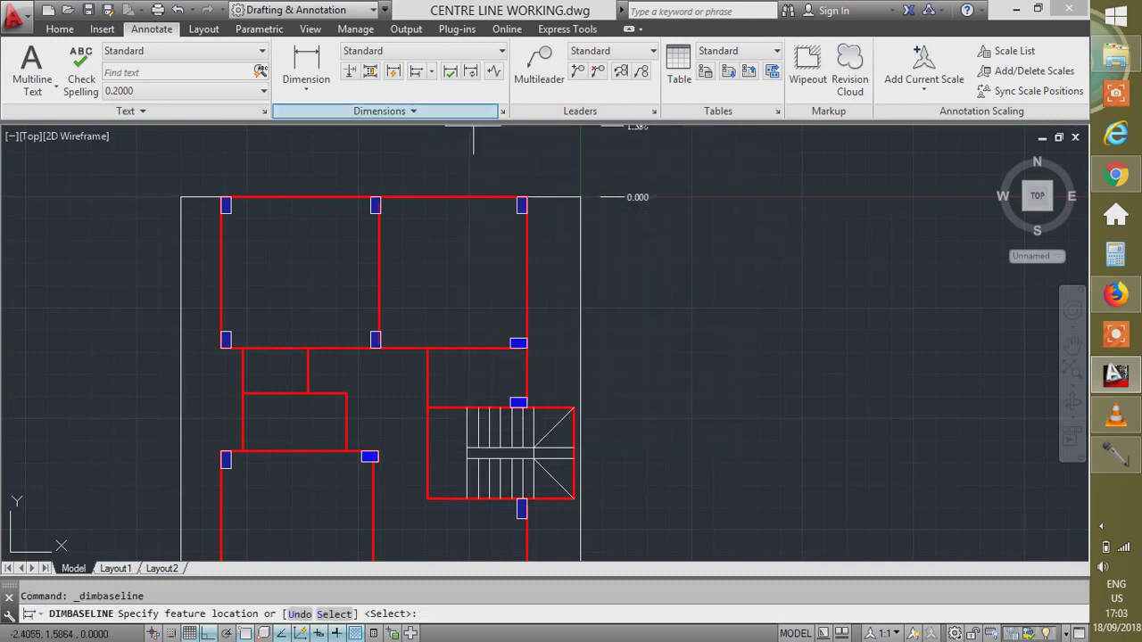
{"action": "left_click", "coordinate": [431, 71]}
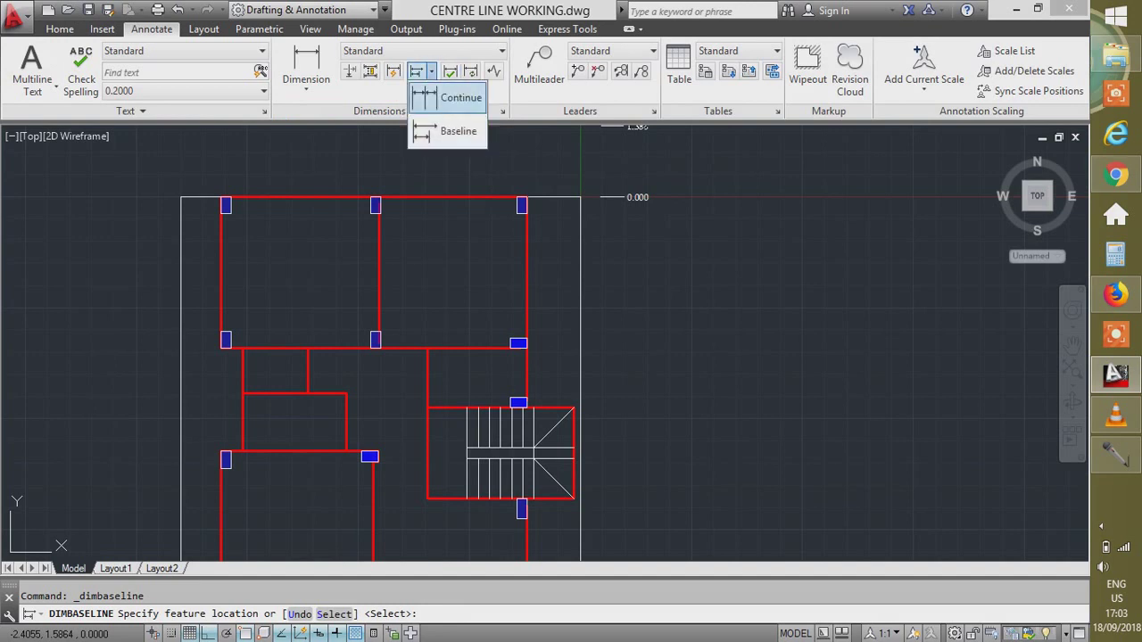
{"action": "left_click", "coordinate": [446, 131]}
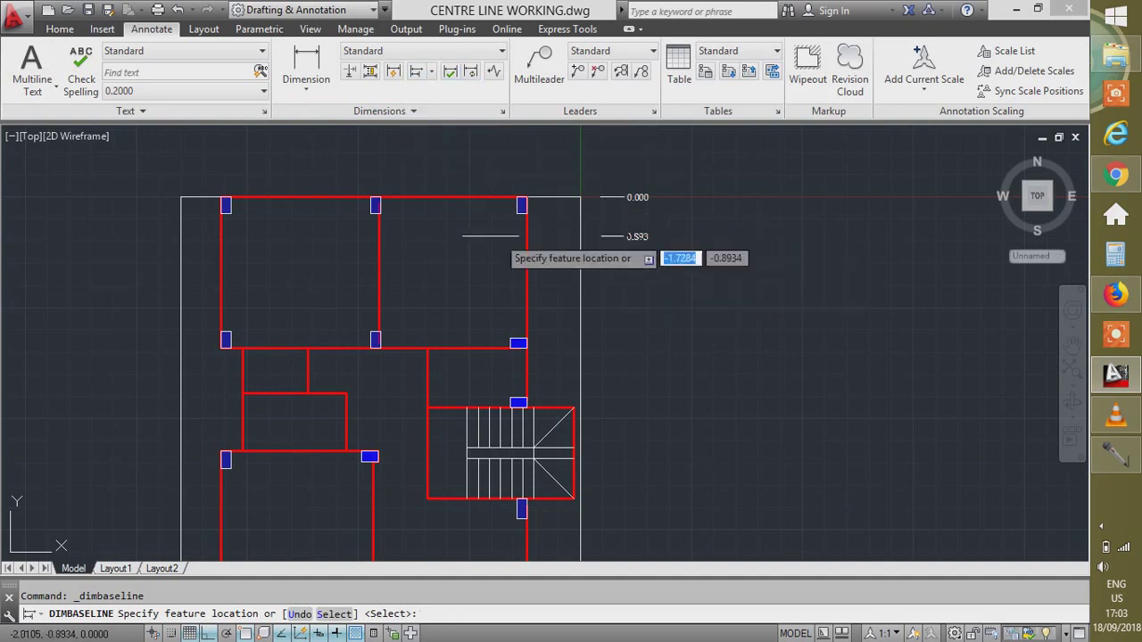
{"action": "scroll", "coordinate": [339, 223], "scroll_direction": "up", "scroll_amount": 3}
{"action": "scroll", "coordinate": [396, 209], "scroll_direction": "down", "scroll_amount": 5}
{"action": "scroll", "coordinate": [385, 216], "scroll_direction": "up", "scroll_amount": 6}
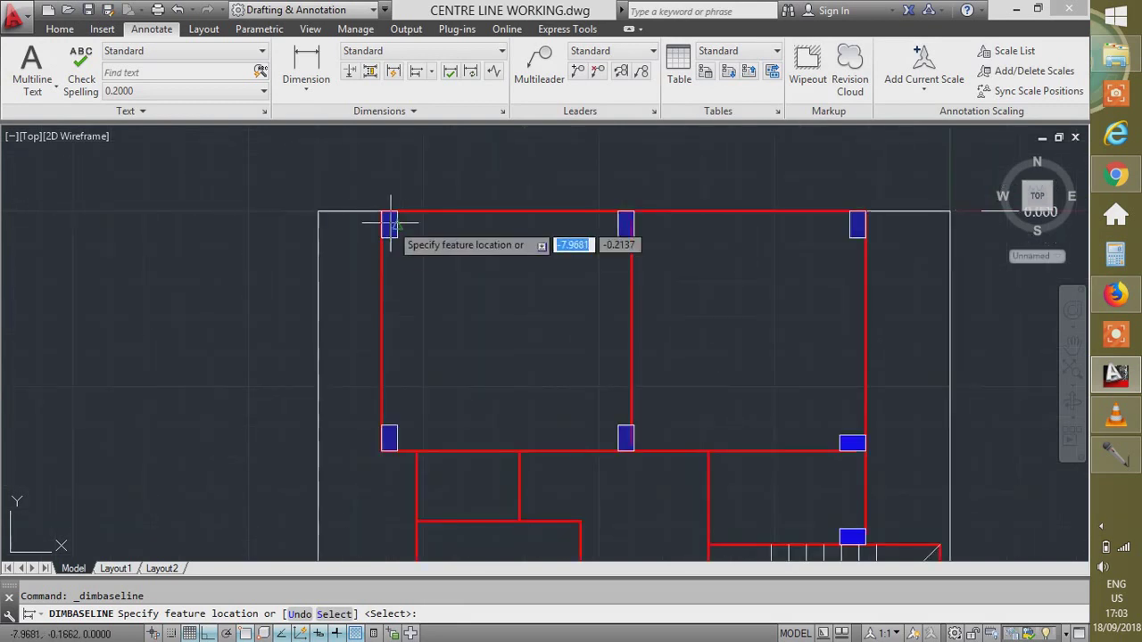
{"action": "left_click", "coordinate": [330, 247]}
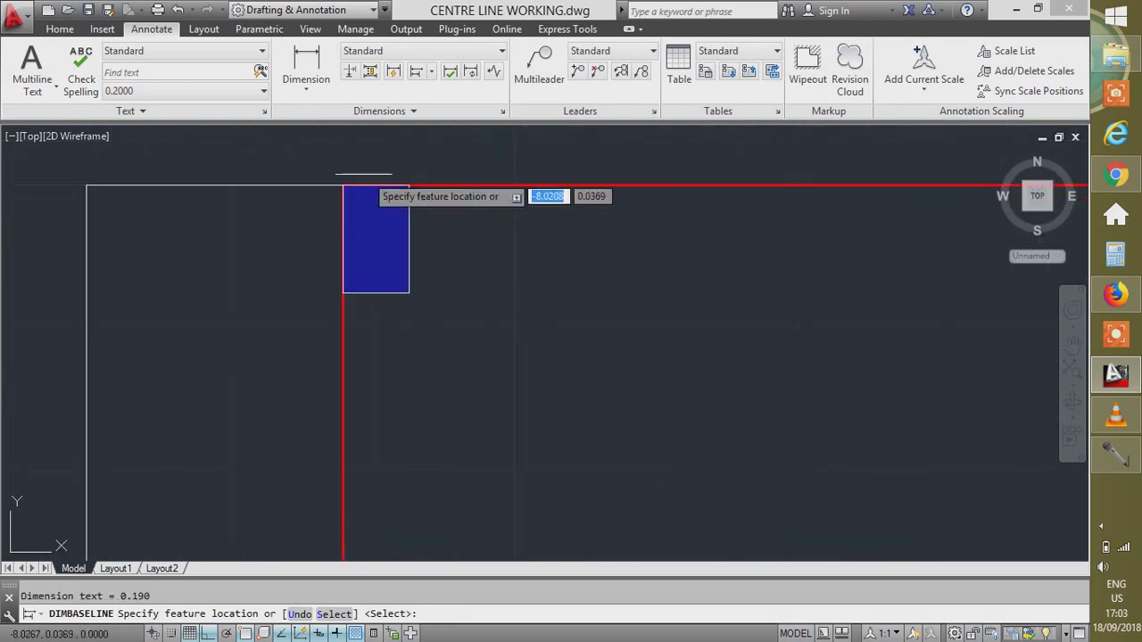
Add baseline ordinate dimensions at the mid-heights of the upper-left room's bottom-left column and the horizontal column at the upper-right room's bottom-right corner.
{"action": "scroll", "coordinate": [339, 192], "scroll_direction": "down", "scroll_amount": 5}
{"action": "left_click", "coordinate": [353, 418]}
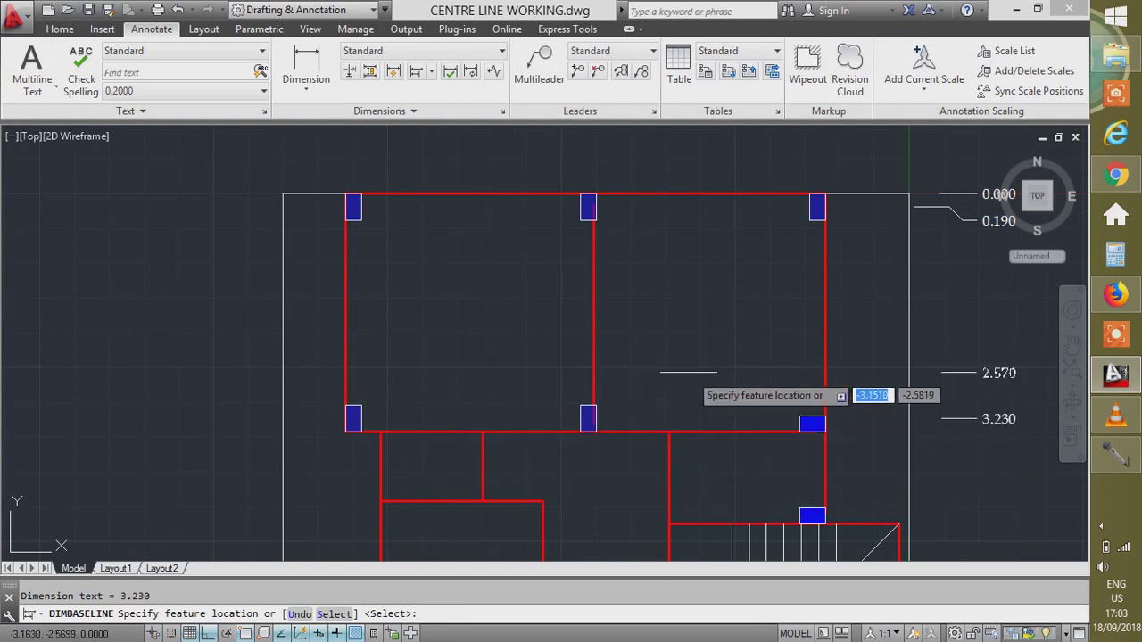
{"action": "scroll", "coordinate": [763, 435], "scroll_direction": "down", "scroll_amount": 1}
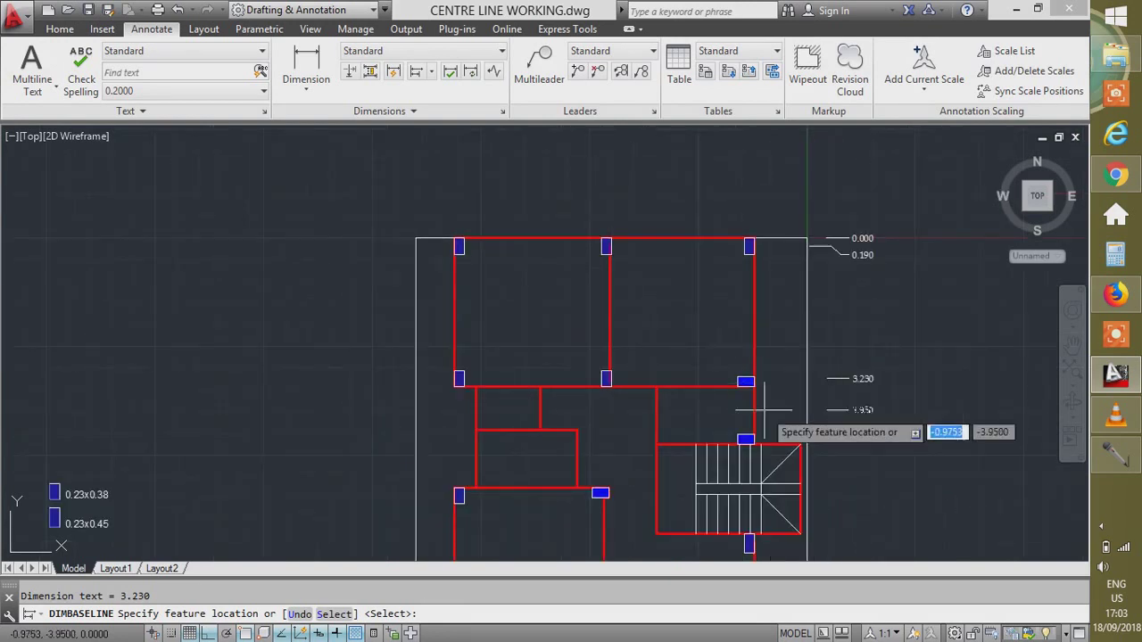
{"action": "scroll", "coordinate": [709, 335], "scroll_direction": "up", "scroll_amount": 3}
{"action": "left_click", "coordinate": [714, 342]}
{"action": "scroll", "coordinate": [705, 346], "scroll_direction": "down", "scroll_amount": 2}
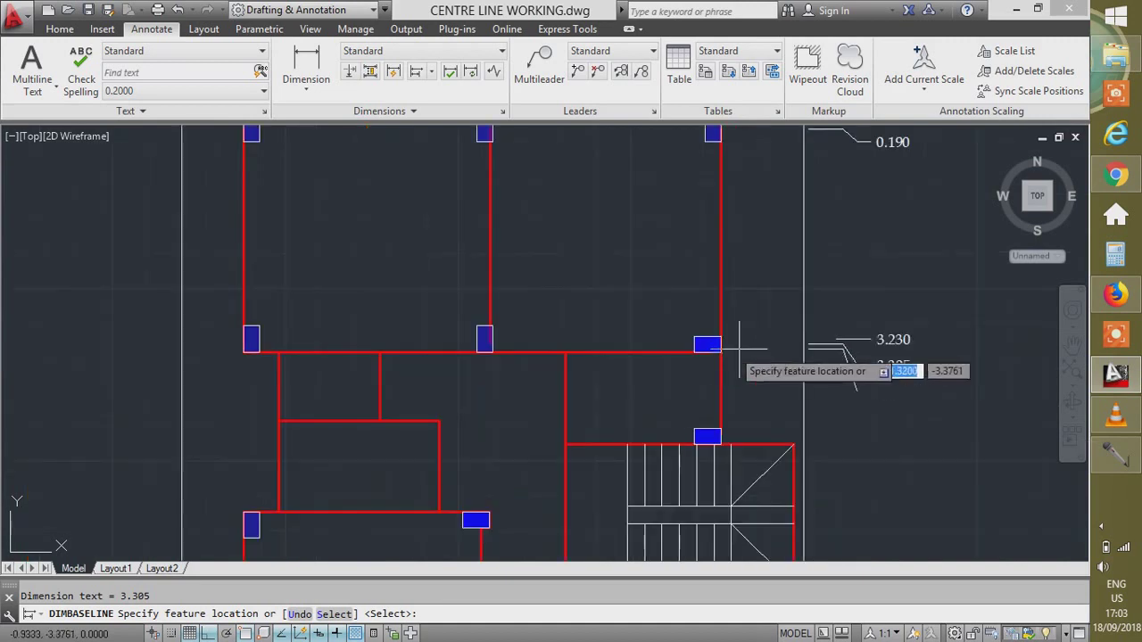
{"action": "key", "text": "Escape"}
Set the extension line offset from origin to 0.01 in the Standard dimension style's overrides.
{"action": "type", "text": "d"}
{"action": "key", "text": "Return"}
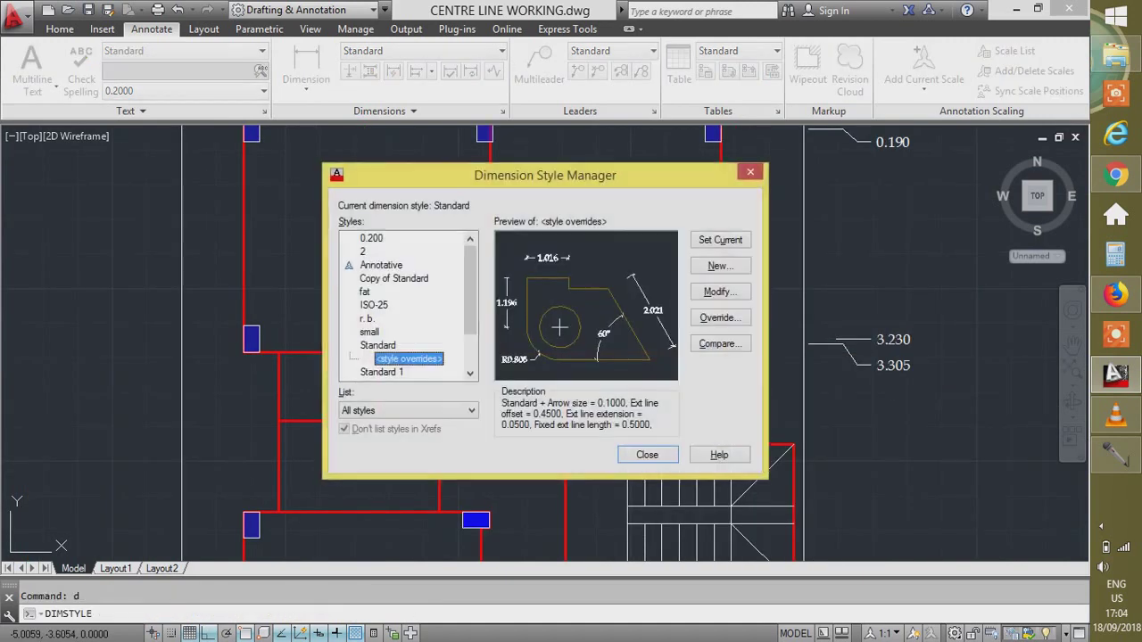
{"action": "left_click", "coordinate": [720, 291]}
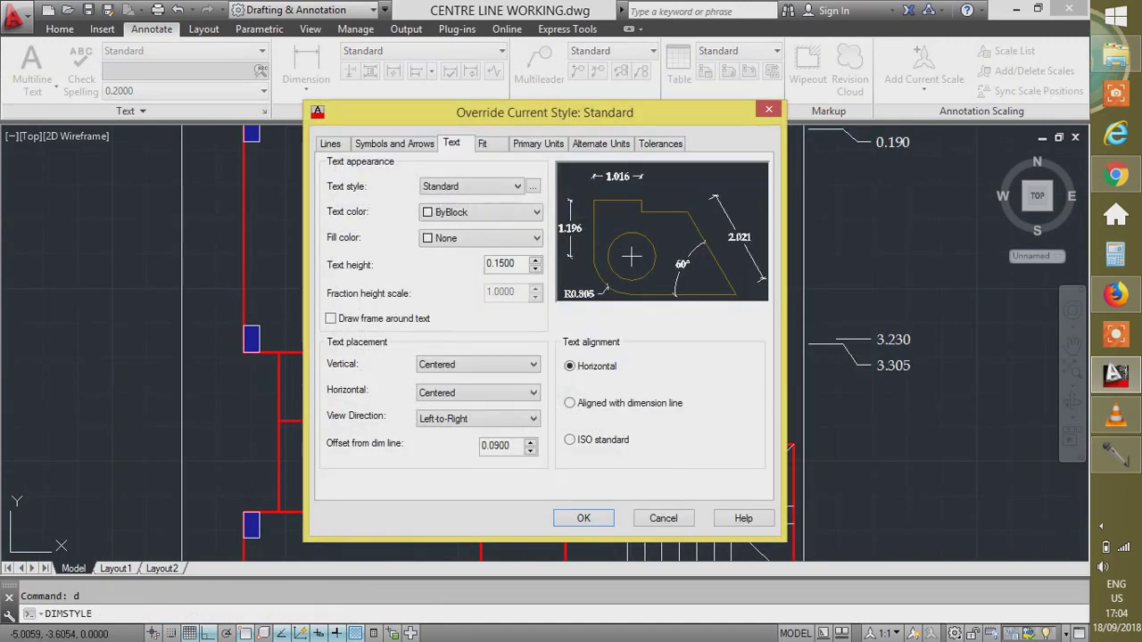
{"action": "left_click", "coordinate": [395, 144]}
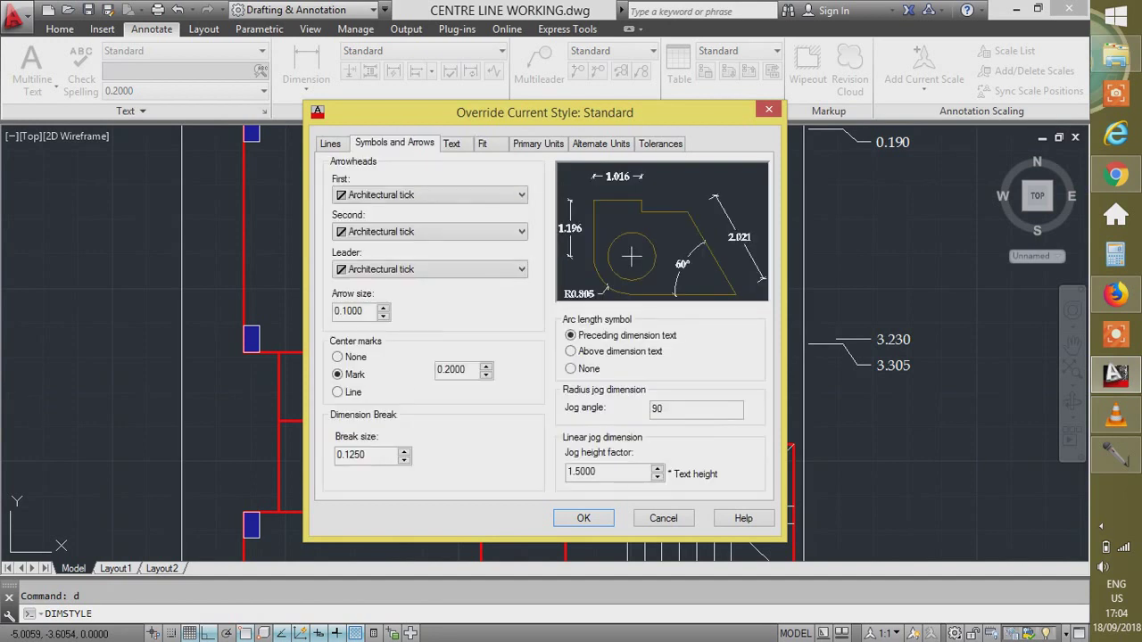
{"action": "left_click", "coordinate": [330, 143]}
{"action": "left_click", "coordinate": [563, 404]}
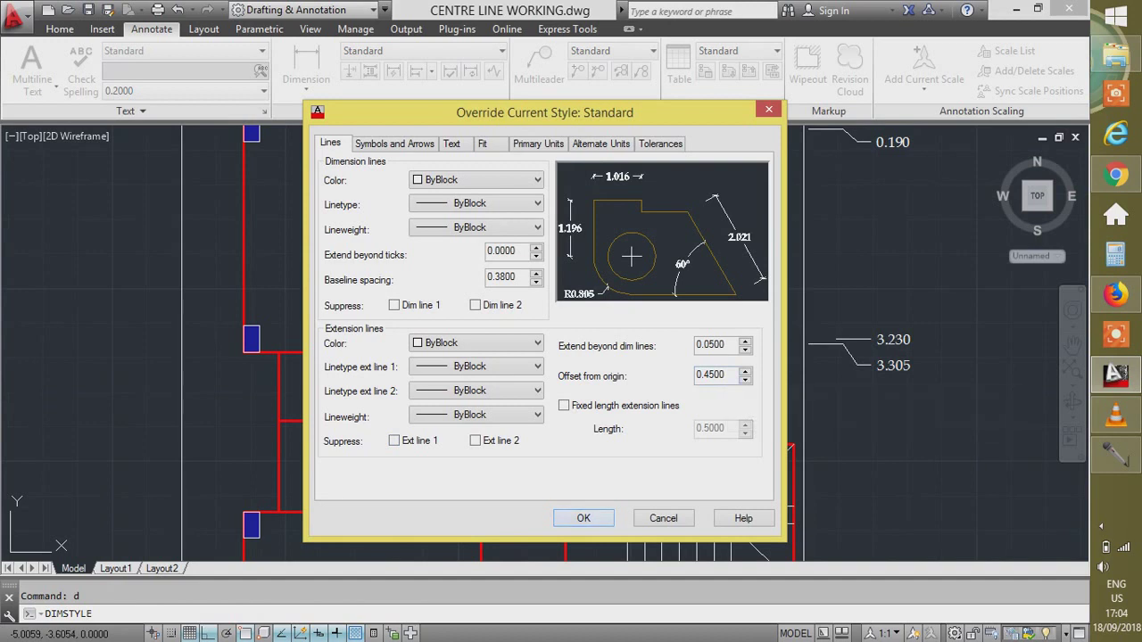
{"action": "double_click", "coordinate": [711, 344]}
{"action": "left_click", "coordinate": [726, 375]}
{"action": "key", "text": "Return"}
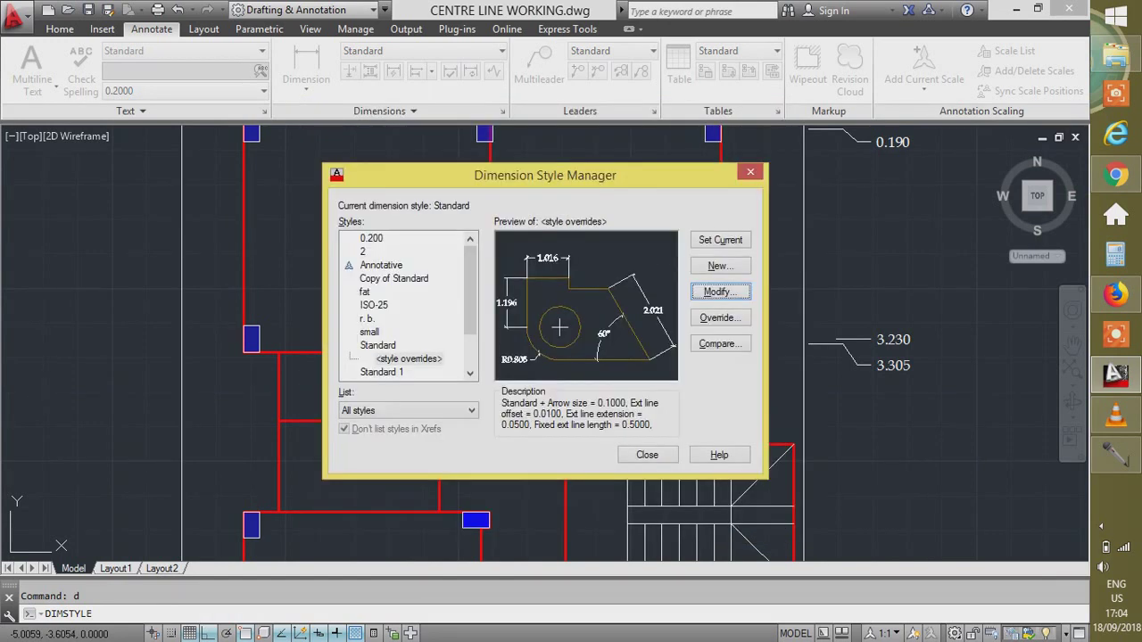
{"action": "key", "text": "Escape"}
Inspect the placed ordinate leaders and review the Standard dimension style's override settings.
{"action": "scroll", "coordinate": [817, 338], "scroll_direction": "up", "scroll_amount": 3}
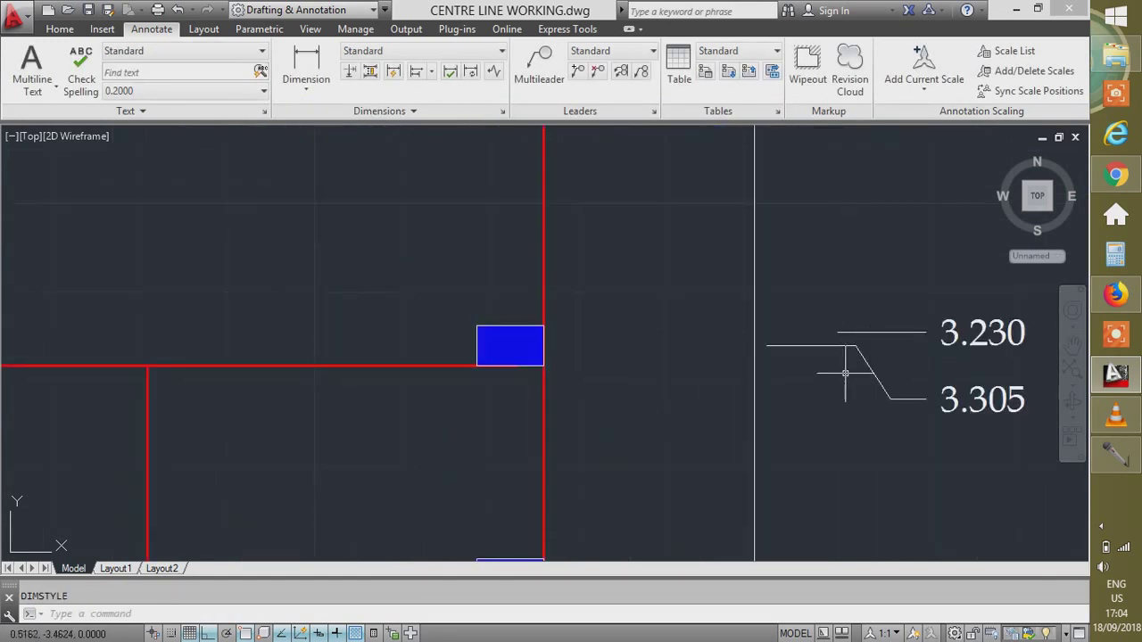
{"action": "scroll", "coordinate": [841, 377], "scroll_direction": "down", "scroll_amount": 4}
{"action": "type", "text": "d"}
{"action": "key", "text": "Return"}
{"action": "left_click", "coordinate": [719, 317]}
{"action": "key", "text": "Return"}
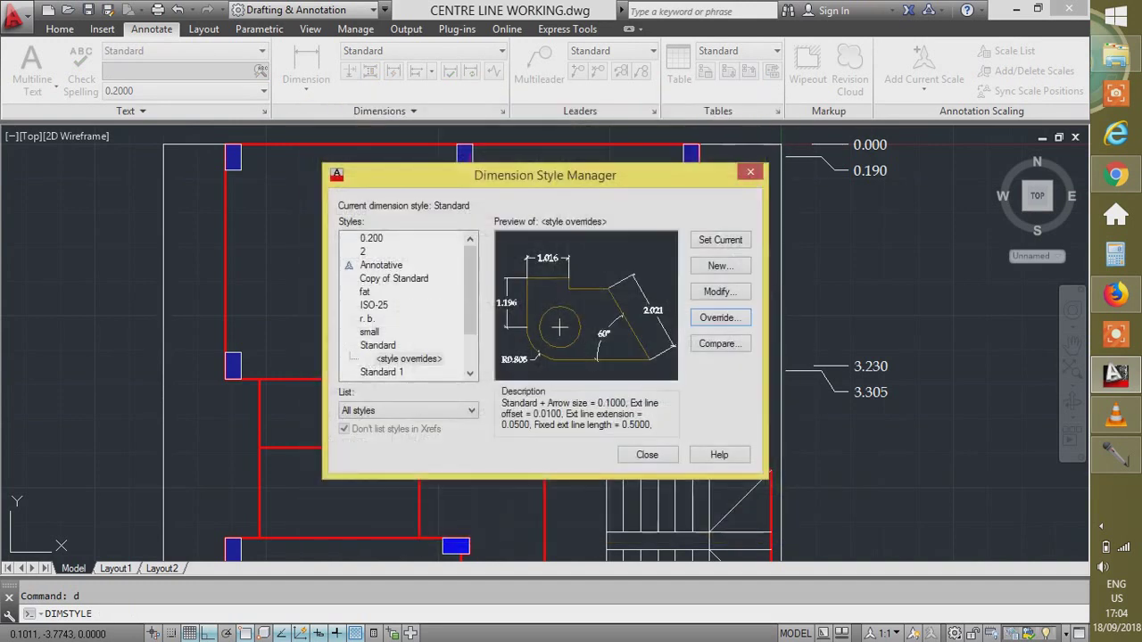
{"action": "left_click", "coordinate": [662, 453]}
Erase the ordinate dimensions placed beside the compound wall's right line.
{"action": "left_click", "coordinate": [870, 329]}
{"action": "left_click", "coordinate": [858, 433]}
{"action": "scroll", "coordinate": [860, 439], "scroll_direction": "down", "scroll_amount": 4}
{"action": "scroll", "coordinate": [870, 312], "scroll_direction": "up", "scroll_amount": 2}
{"action": "key", "text": "Delete"}
{"action": "scroll", "coordinate": [869, 312], "scroll_direction": "up", "scroll_amount": 4}
{"action": "left_click", "coordinate": [869, 312]}
{"action": "left_click", "coordinate": [800, 352]}
{"action": "left_click", "coordinate": [776, 370]}
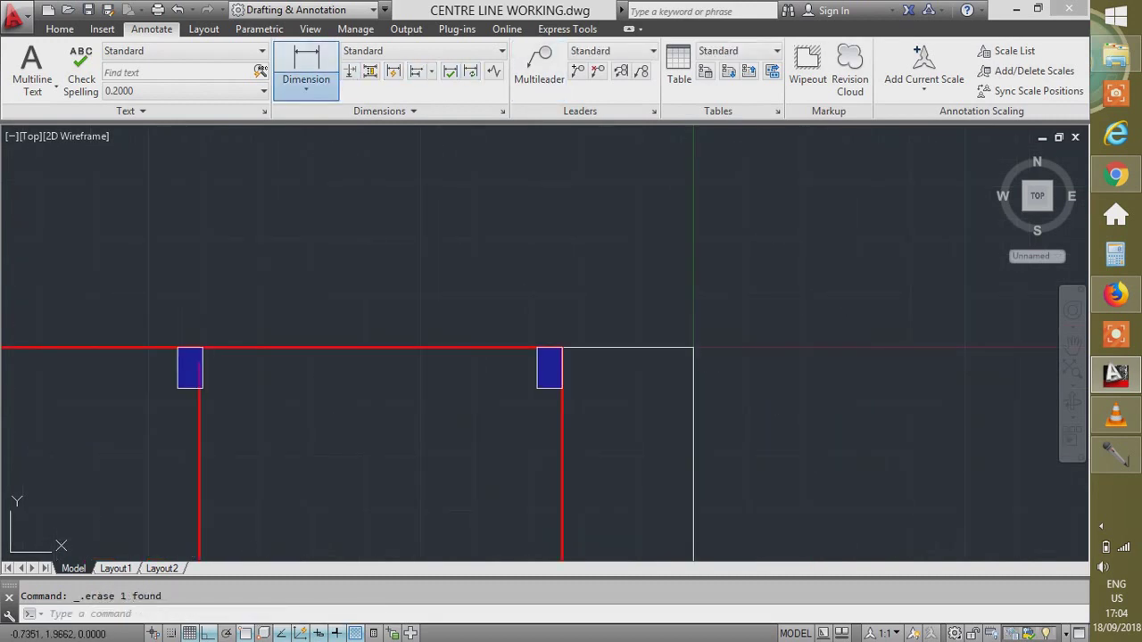
Add a new Y ordinate dimension at the compound wall's top-right corner, with its horizontal leader extending about 1.0 outward.
{"action": "left_click", "coordinate": [306, 87]}
{"action": "left_click", "coordinate": [314, 361]}
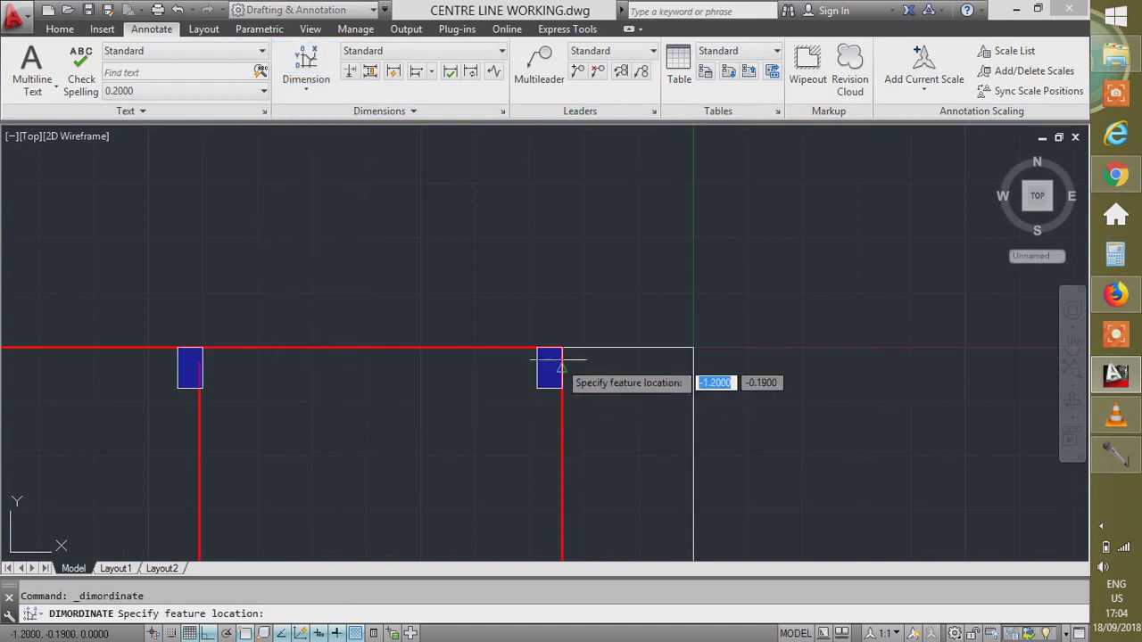
{"action": "left_click", "coordinate": [695, 348]}
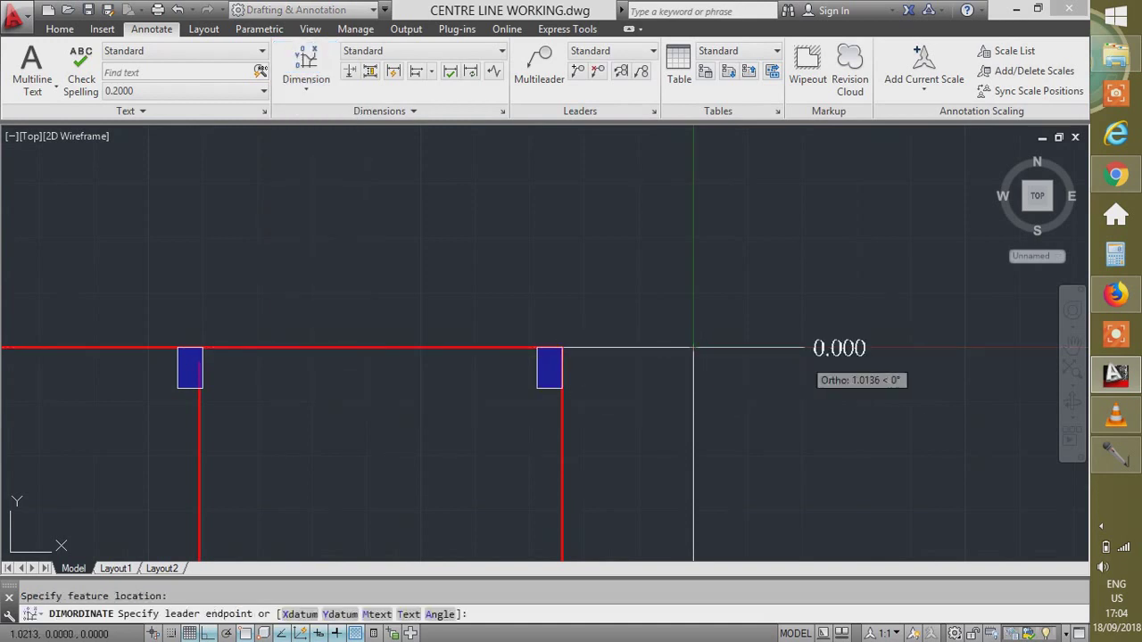
Finish the horizontal ordinate dimension at the plot's upper-right corner and add a baseline ordinate for the top row of columns.
{"action": "left_click", "coordinate": [827, 350]}
{"action": "scroll", "coordinate": [821, 276], "scroll_direction": "down", "scroll_amount": 5}
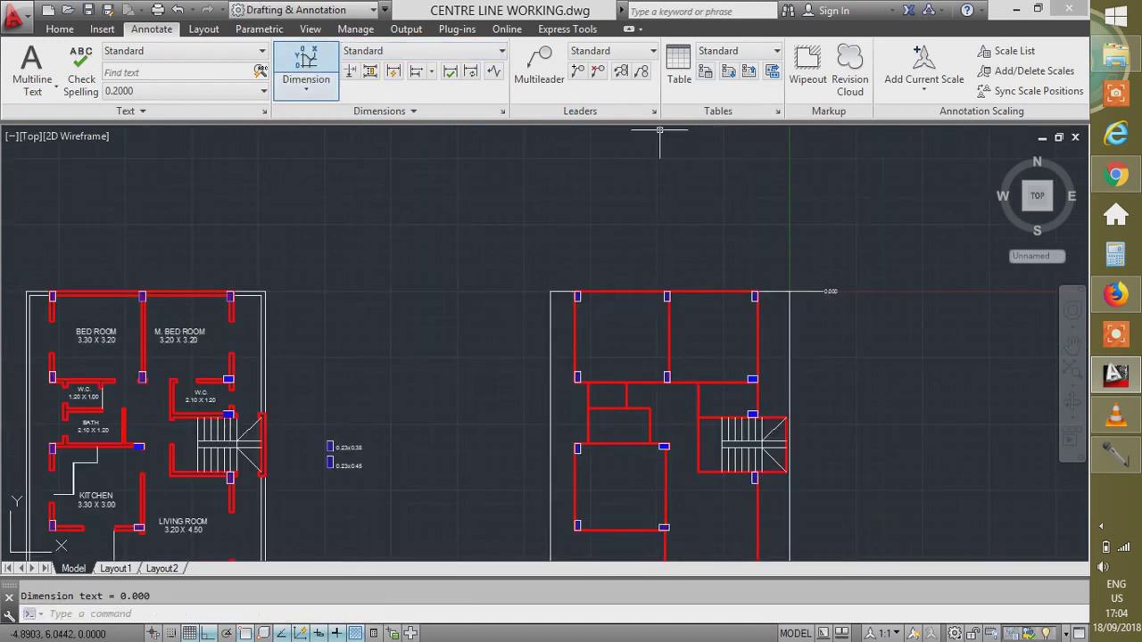
{"action": "left_click", "coordinate": [415, 71]}
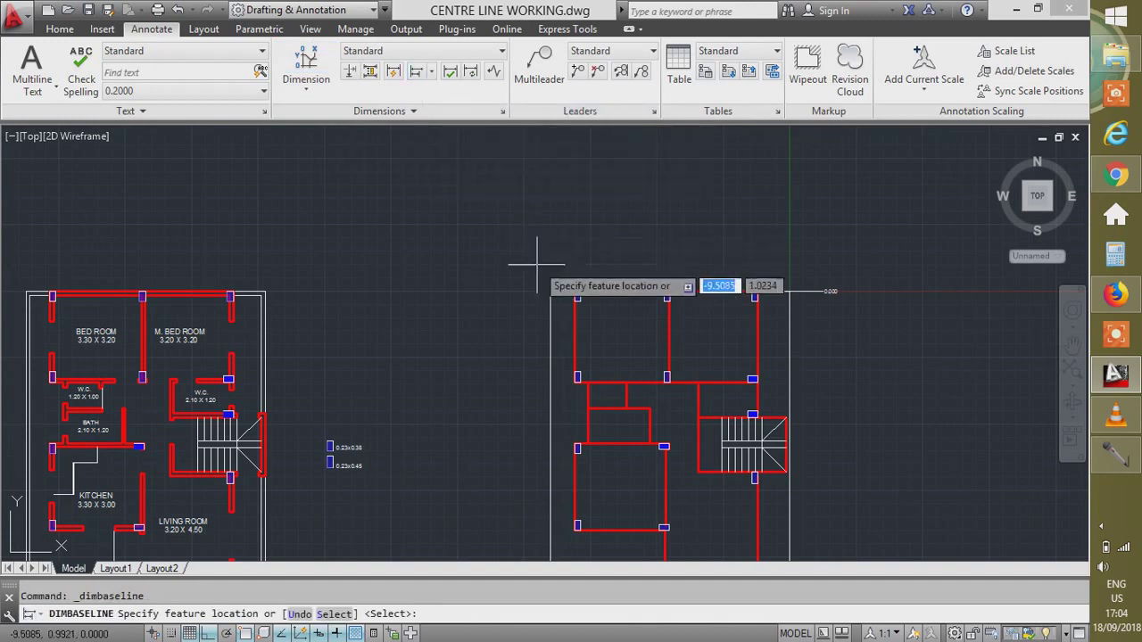
{"action": "scroll", "coordinate": [580, 295], "scroll_direction": "up", "scroll_amount": 5}
{"action": "left_click", "coordinate": [416, 276]}
{"action": "scroll", "coordinate": [311, 281], "scroll_direction": "down", "scroll_amount": 4}
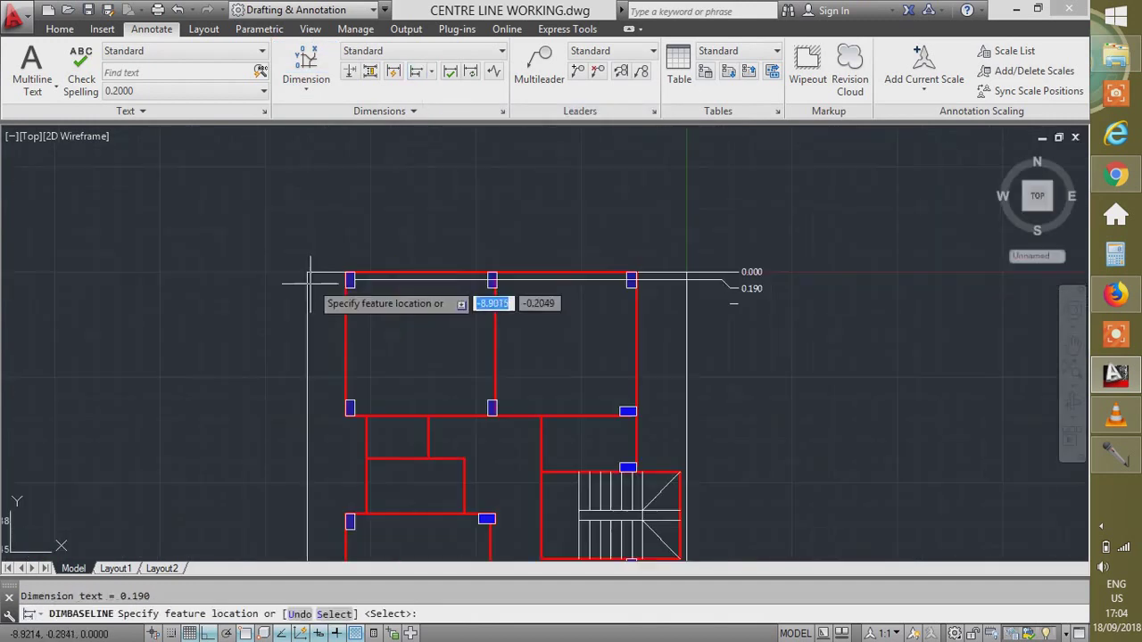
Add baseline Y ordinates for the second-row columns, the horizontal column level with them, and the column above the staircase.
{"action": "scroll", "coordinate": [341, 374], "scroll_direction": "up", "scroll_amount": 2}
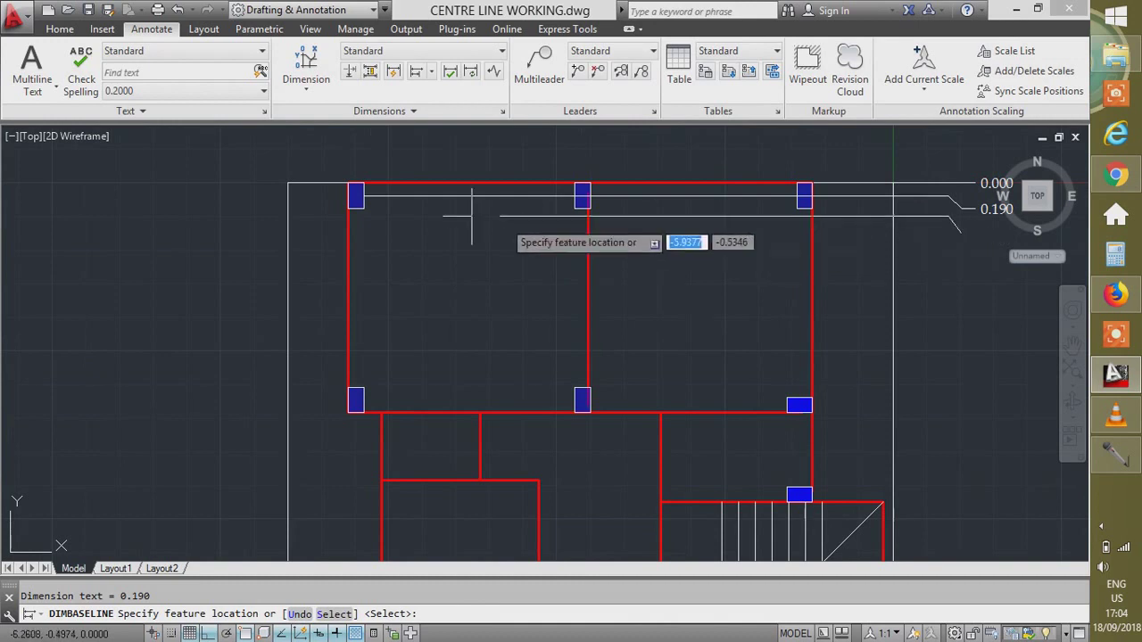
{"action": "left_click", "coordinate": [359, 401]}
{"action": "scroll", "coordinate": [807, 401], "scroll_direction": "up", "scroll_amount": 3}
{"action": "left_click", "coordinate": [736, 401]}
{"action": "scroll", "coordinate": [749, 374], "scroll_direction": "down", "scroll_amount": 3}
{"action": "scroll", "coordinate": [739, 387], "scroll_direction": "up", "scroll_amount": 5}
{"action": "left_click", "coordinate": [692, 364]}
{"action": "scroll", "coordinate": [664, 259], "scroll_direction": "down", "scroll_amount": 3}
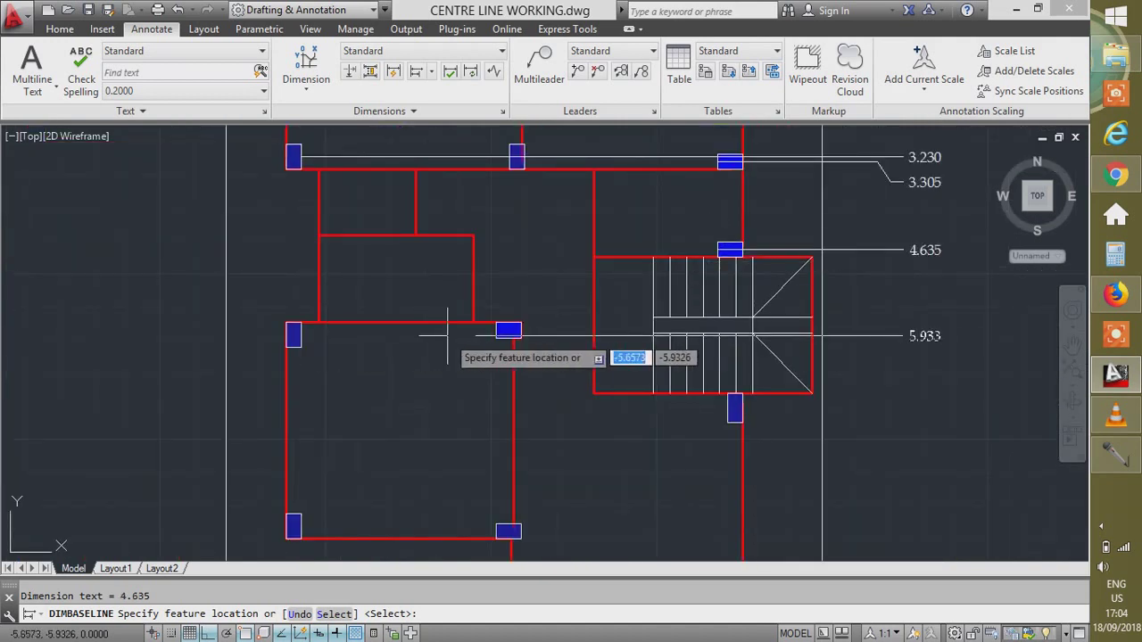
Add baseline Y ordinates for both columns on the kitchen's upper wall and the column below the staircase.
{"action": "left_click", "coordinate": [507, 331]}
{"action": "left_click", "coordinate": [299, 334]}
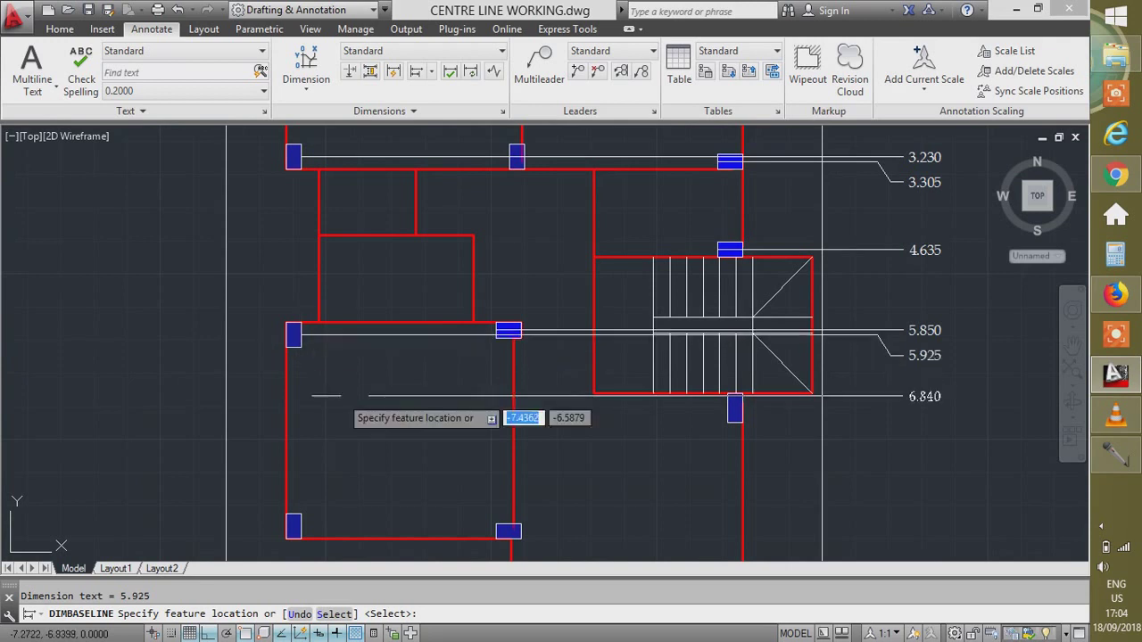
{"action": "left_click", "coordinate": [730, 409]}
Add baseline Y ordinates for the two columns on the kitchen's lower wall.
{"action": "scroll", "coordinate": [701, 357], "scroll_direction": "down", "scroll_amount": 1}
{"action": "scroll", "coordinate": [401, 410], "scroll_direction": "up", "scroll_amount": 5}
{"action": "left_click", "coordinate": [415, 409]}
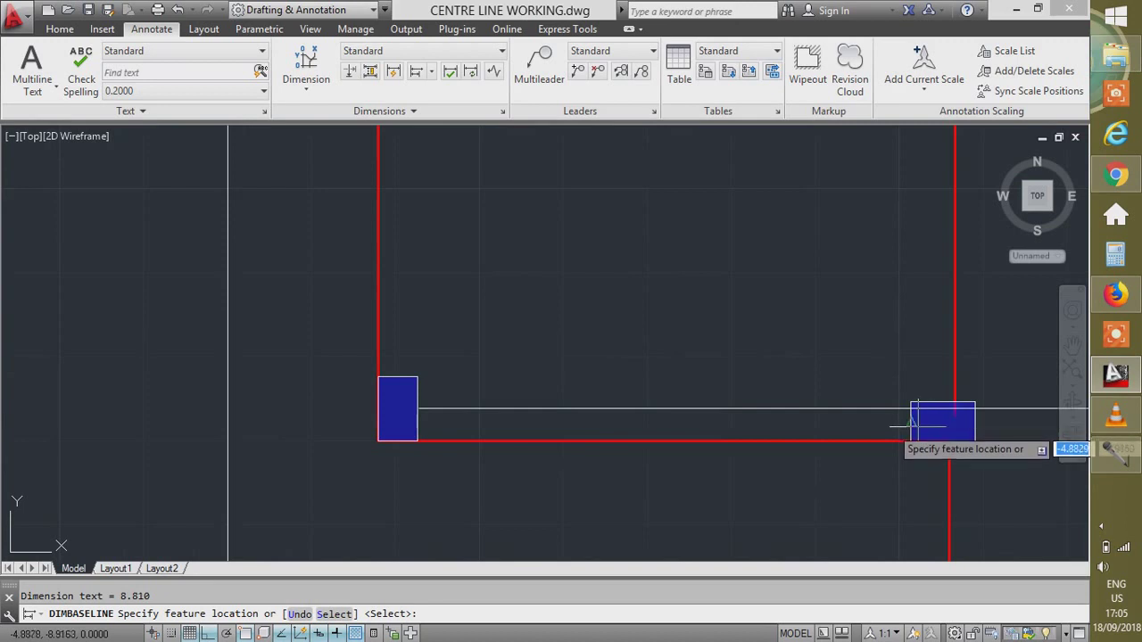
{"action": "left_click", "coordinate": [912, 426]}
Add baseline Y ordinates for the two lowest columns, the lowest wall centre line and the lower plot boundary, then end the command.
{"action": "scroll", "coordinate": [527, 348], "scroll_direction": "down", "scroll_amount": 3}
{"action": "scroll", "coordinate": [513, 455], "scroll_direction": "up", "scroll_amount": 2}
{"action": "left_click", "coordinate": [457, 452]}
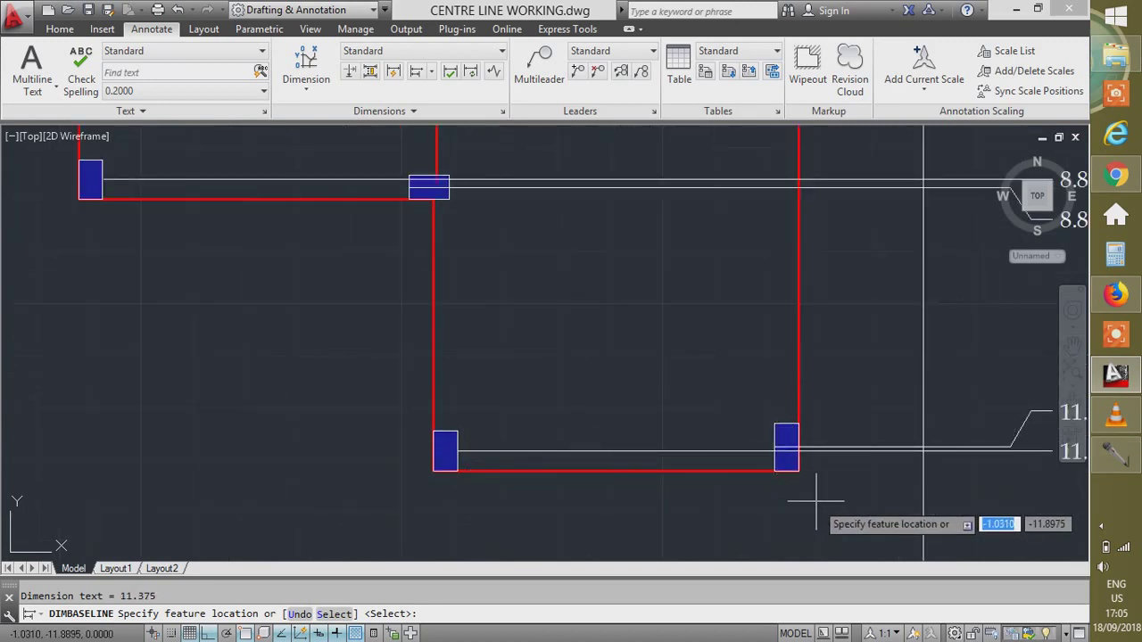
{"action": "left_click", "coordinate": [796, 468]}
{"action": "scroll", "coordinate": [740, 317], "scroll_direction": "down", "scroll_amount": 4}
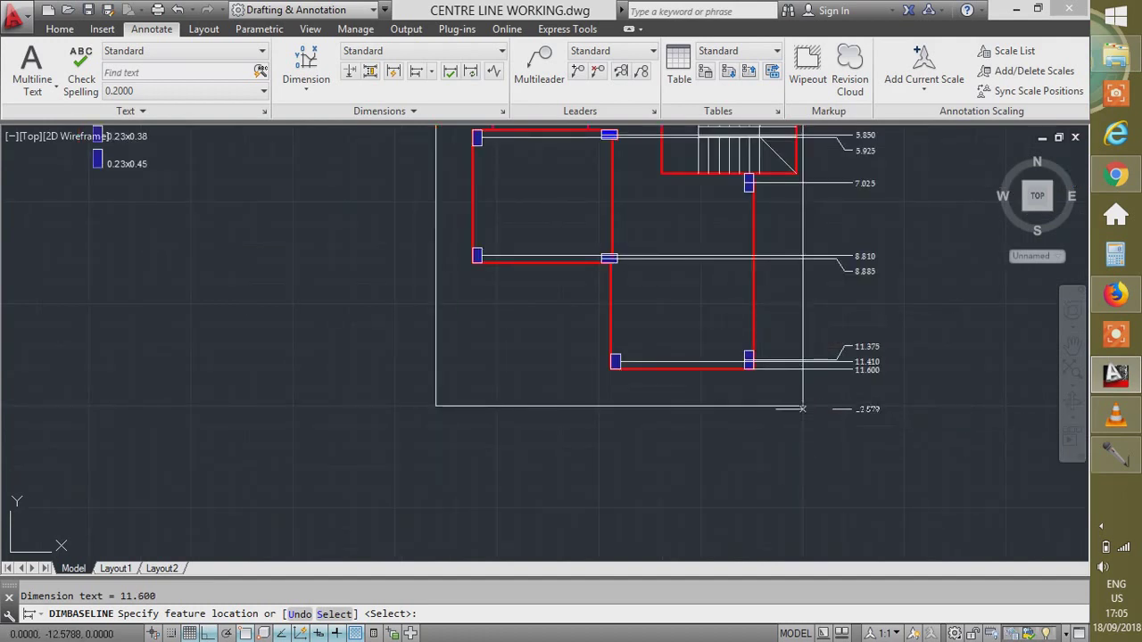
{"action": "left_click", "coordinate": [807, 408]}
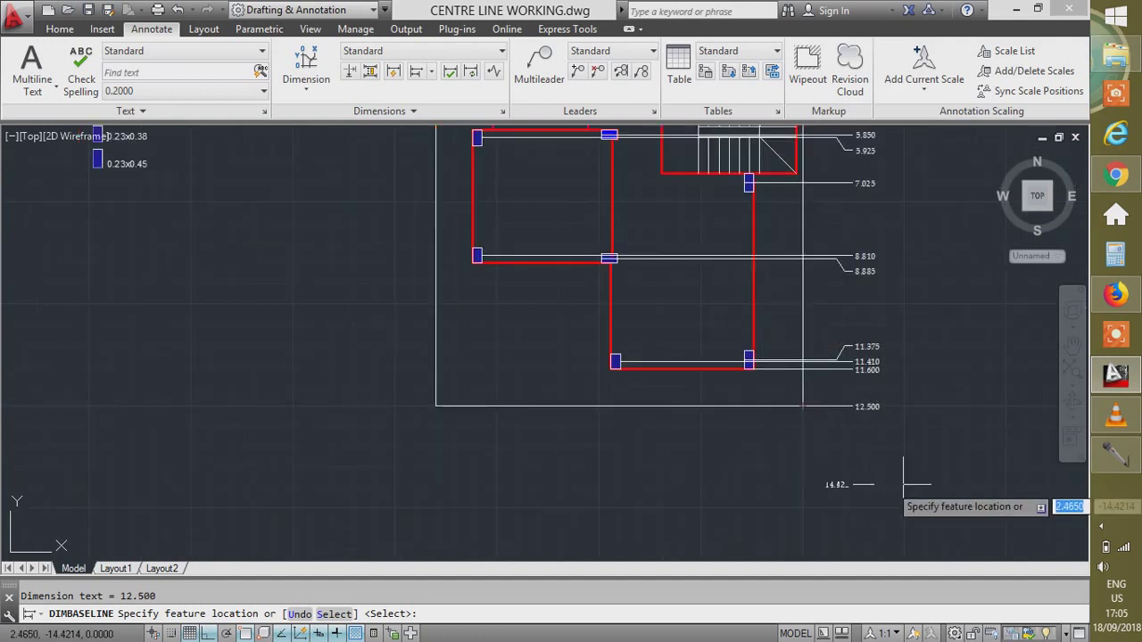
{"action": "scroll", "coordinate": [899, 412], "scroll_direction": "up", "scroll_amount": 6}
{"action": "scroll", "coordinate": [892, 484], "scroll_direction": "down", "scroll_amount": 10}
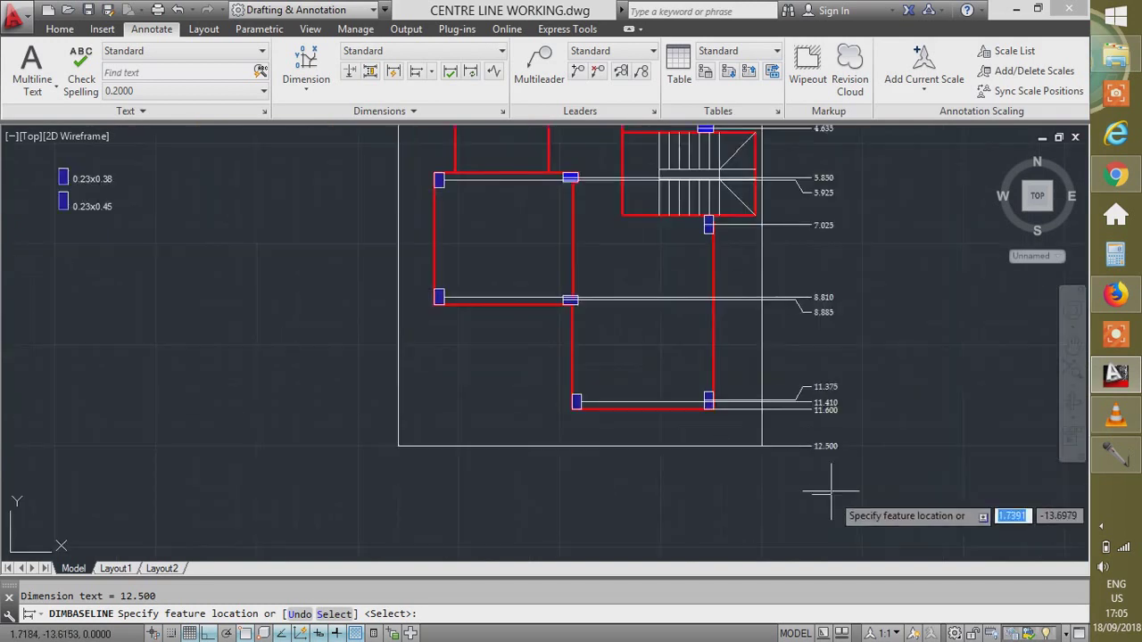
{"action": "scroll", "coordinate": [841, 407], "scroll_direction": "up", "scroll_amount": 4}
{"action": "key", "text": "Escape"}
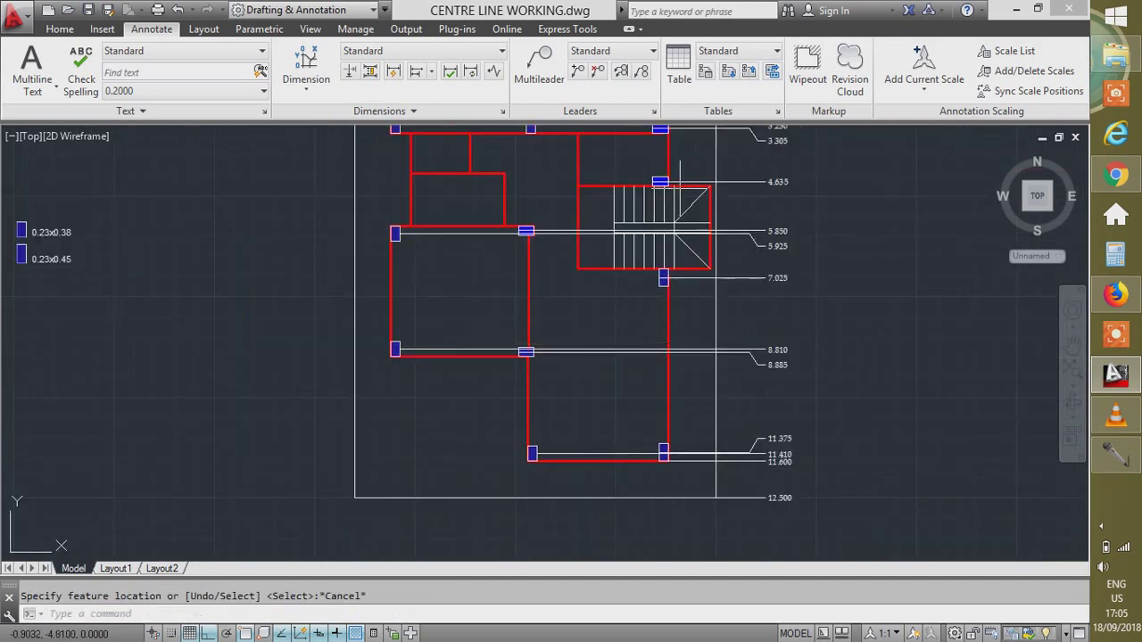
Examine the Y ordinate dimensions along the whole centre line plan for complete coverage of the column rows.
{"action": "scroll", "coordinate": [815, 461], "scroll_direction": "down", "scroll_amount": 2}
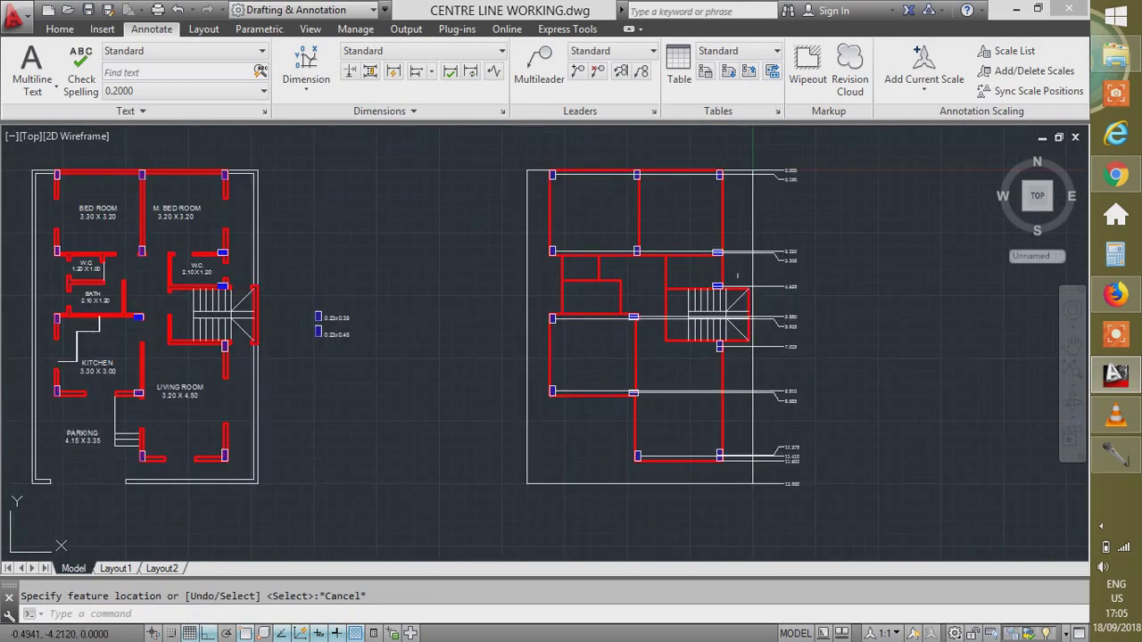
{"action": "scroll", "coordinate": [771, 197], "scroll_direction": "up", "scroll_amount": 2}
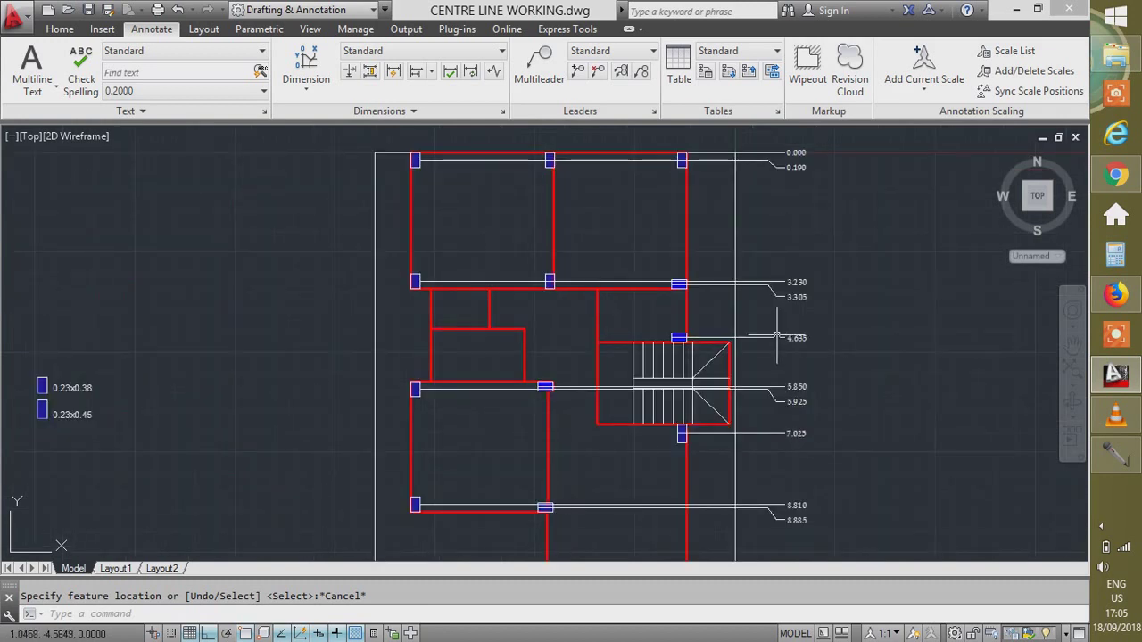
{"action": "scroll", "coordinate": [776, 336], "scroll_direction": "down", "scroll_amount": 3}
{"action": "scroll", "coordinate": [785, 367], "scroll_direction": "up", "scroll_amount": 2}
{"action": "scroll", "coordinate": [672, 273], "scroll_direction": "up", "scroll_amount": 4}
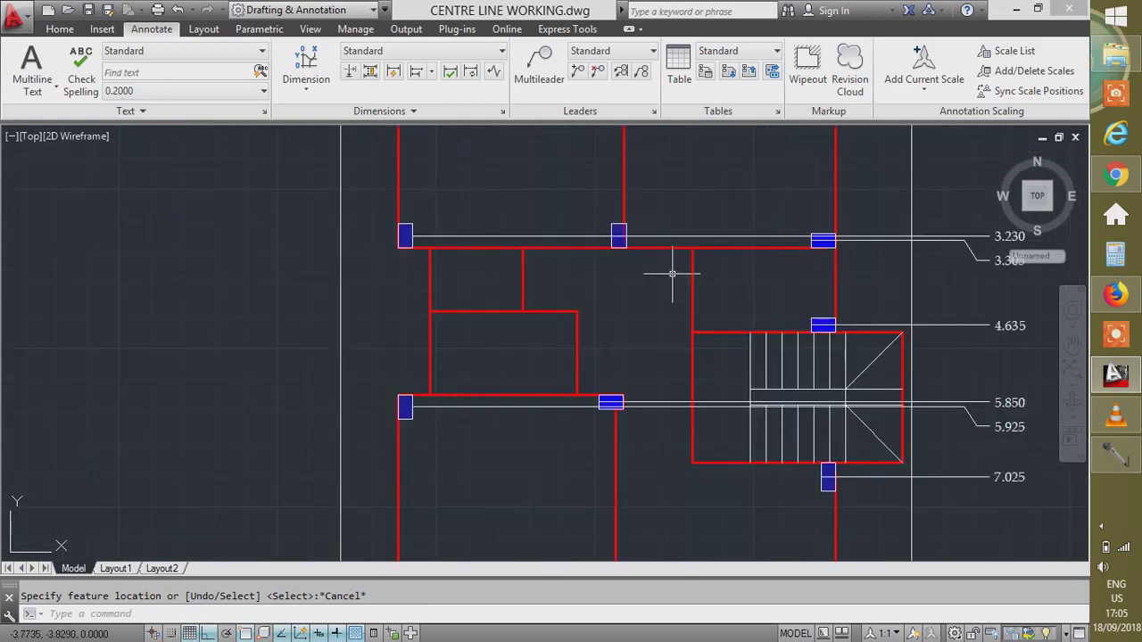
{"action": "scroll", "coordinate": [698, 339], "scroll_direction": "up", "scroll_amount": 2}
{"action": "scroll", "coordinate": [723, 321], "scroll_direction": "down", "scroll_amount": 4}
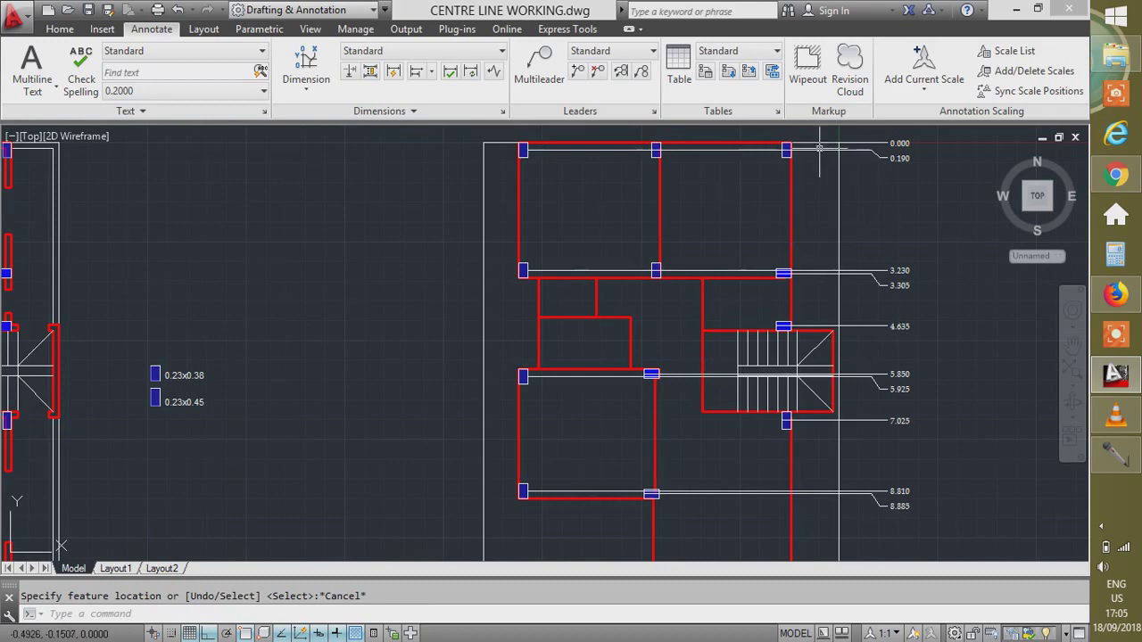
{"action": "scroll", "coordinate": [603, 266], "scroll_direction": "down", "scroll_amount": 2}
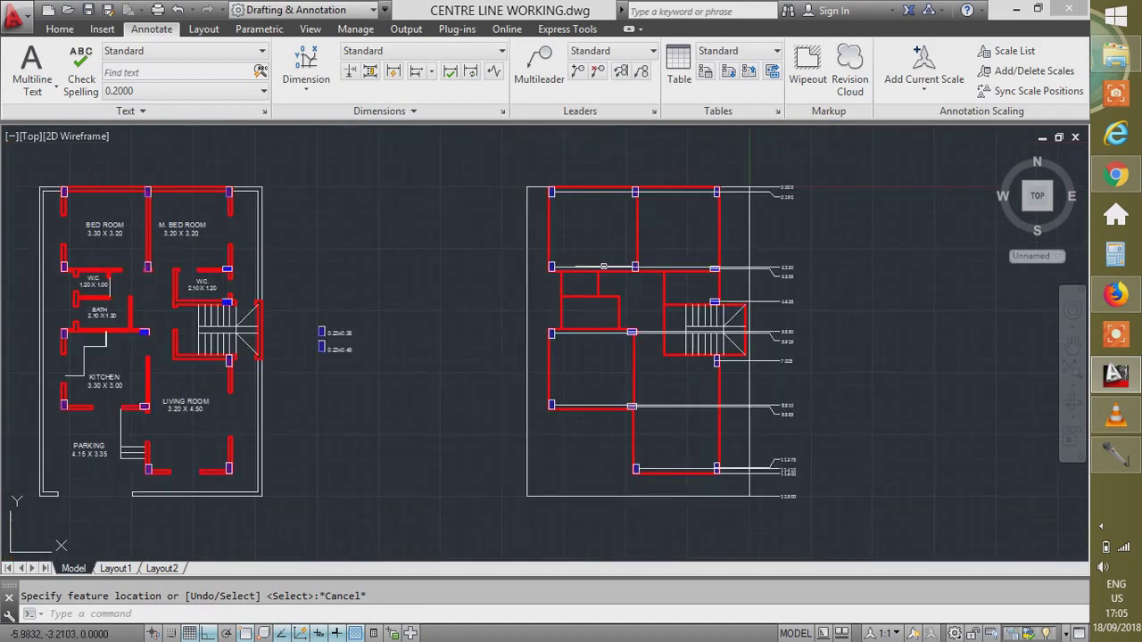
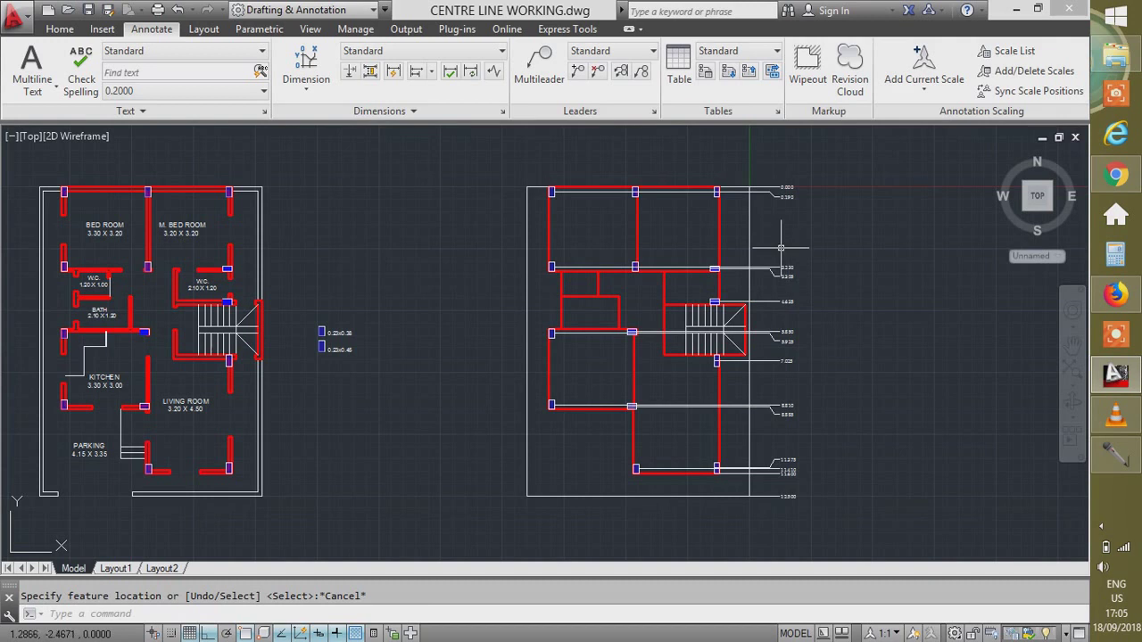
Place a vertical X ordinate dimension at the plot's upper-right corner, with its leader extending above the plan.
{"action": "left_click", "coordinate": [306, 86]}
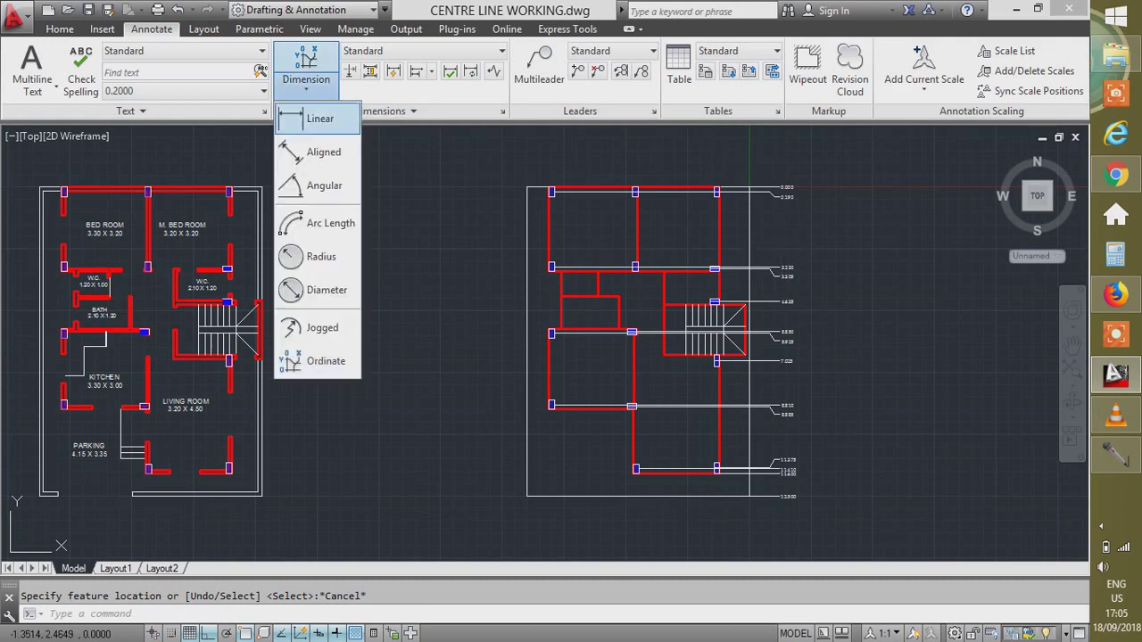
{"action": "left_click", "coordinate": [322, 360]}
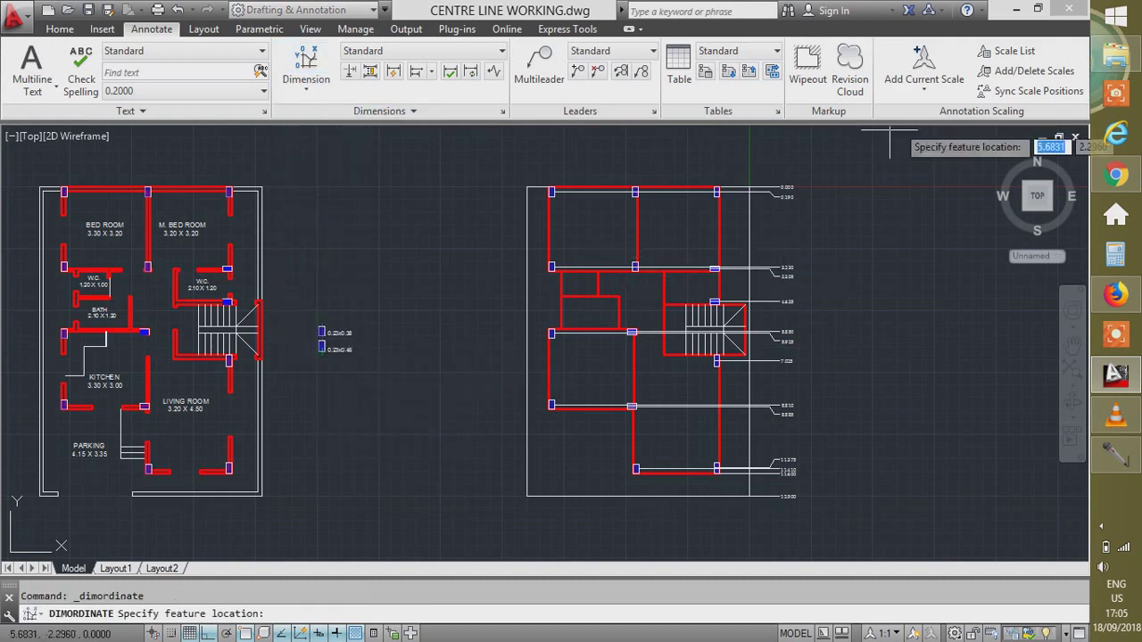
{"action": "scroll", "coordinate": [693, 158], "scroll_direction": "up", "scroll_amount": 5}
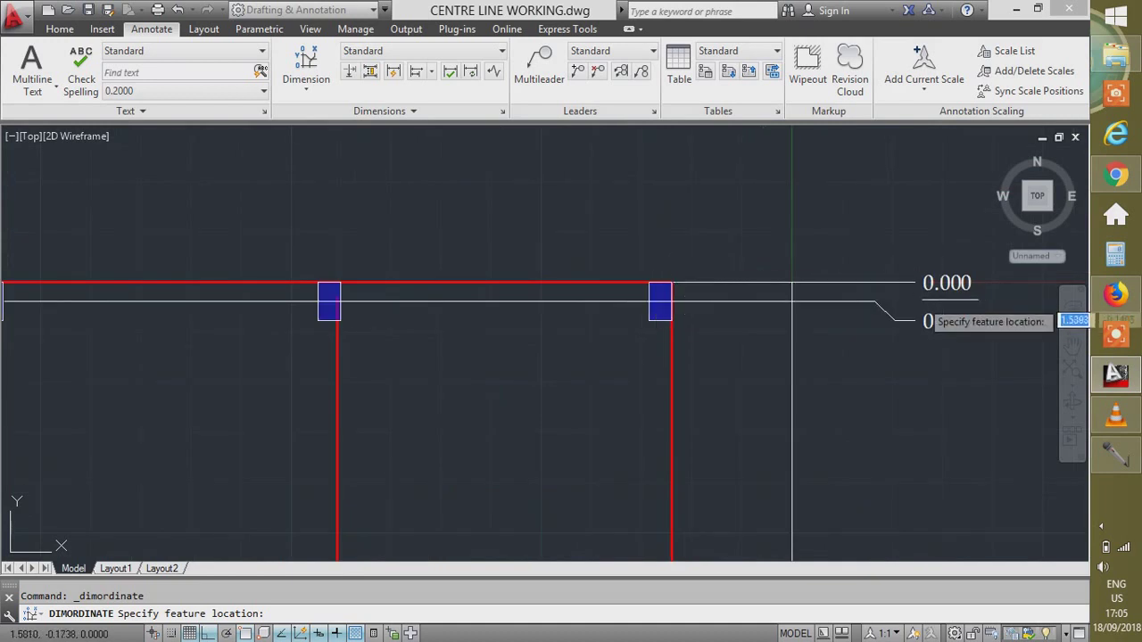
{"action": "left_click", "coordinate": [791, 284]}
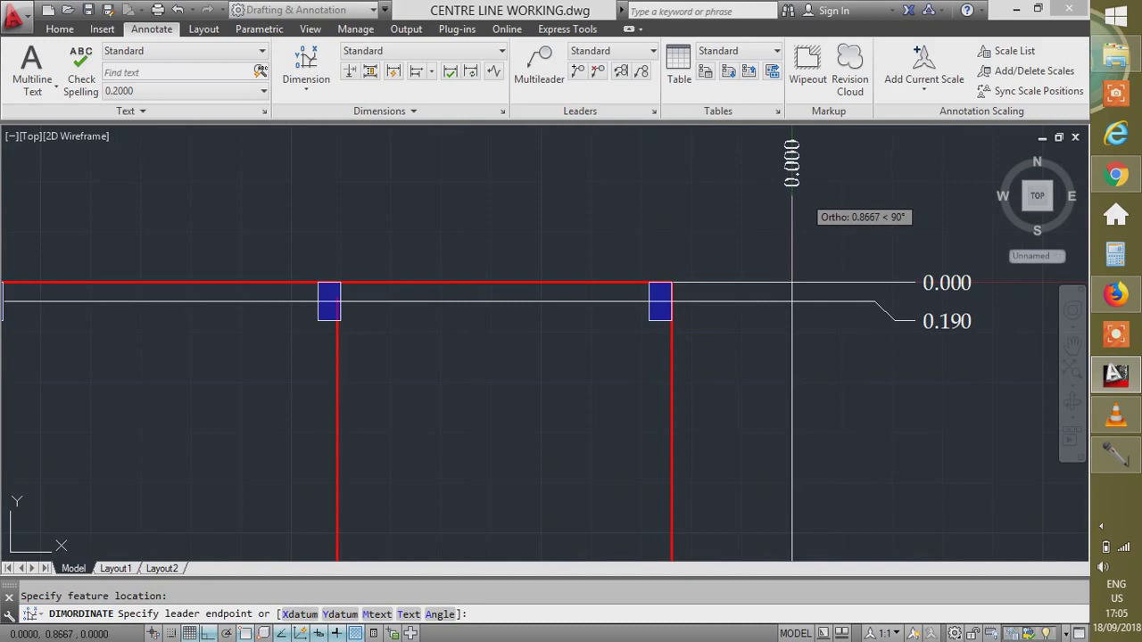
{"action": "left_click", "coordinate": [791, 191]}
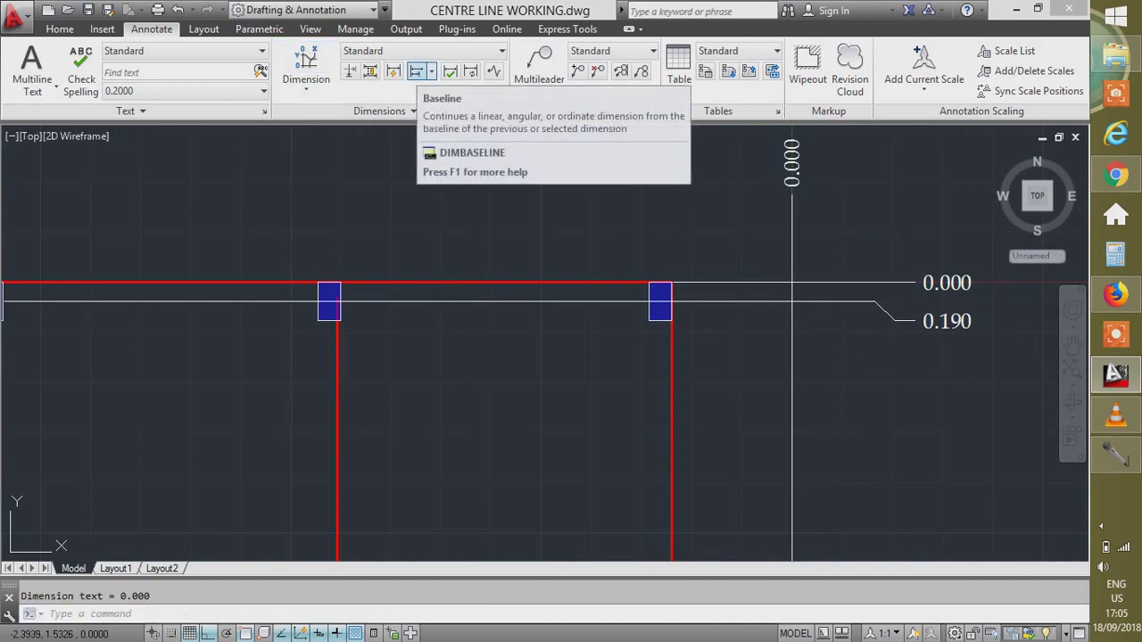
Start baseline dimensioning from the X ordinate and add ordinates for the two lowest columns of the plan.
{"action": "left_click", "coordinate": [416, 71]}
{"action": "scroll", "coordinate": [664, 267], "scroll_direction": "down", "scroll_amount": 5}
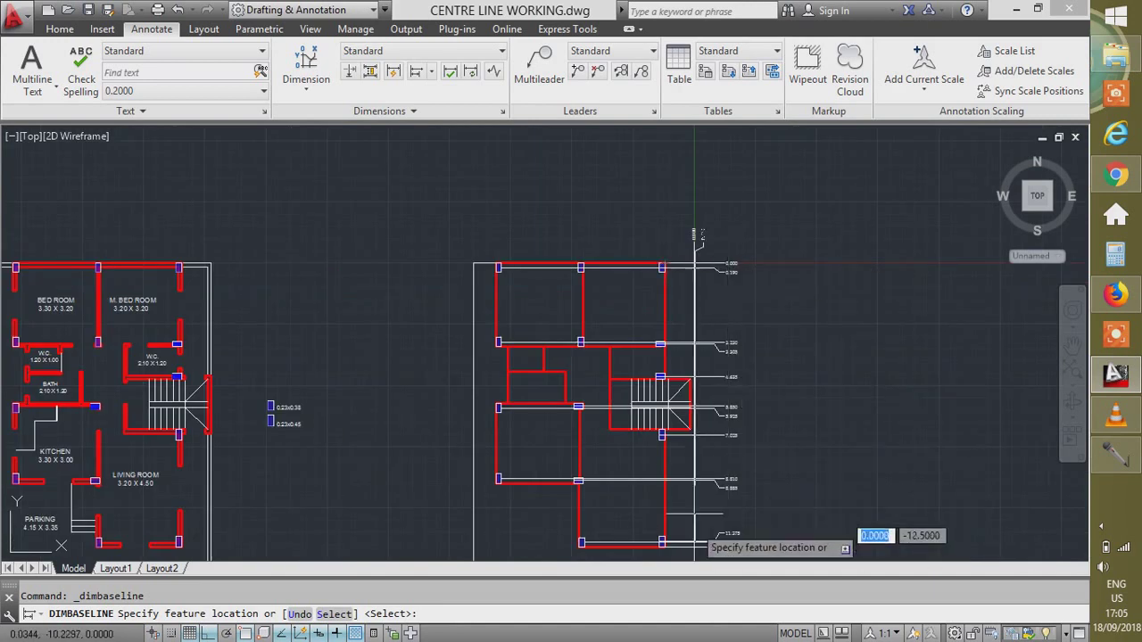
{"action": "scroll", "coordinate": [695, 526], "scroll_direction": "up", "scroll_amount": 6}
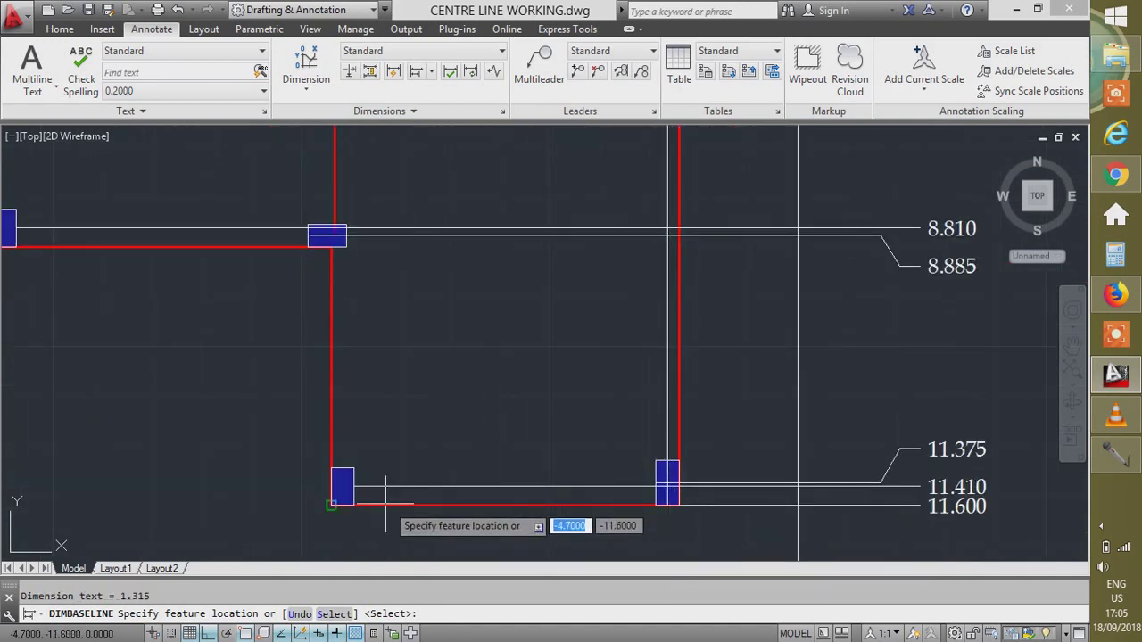
{"action": "scroll", "coordinate": [333, 223], "scroll_direction": "up", "scroll_amount": 5}
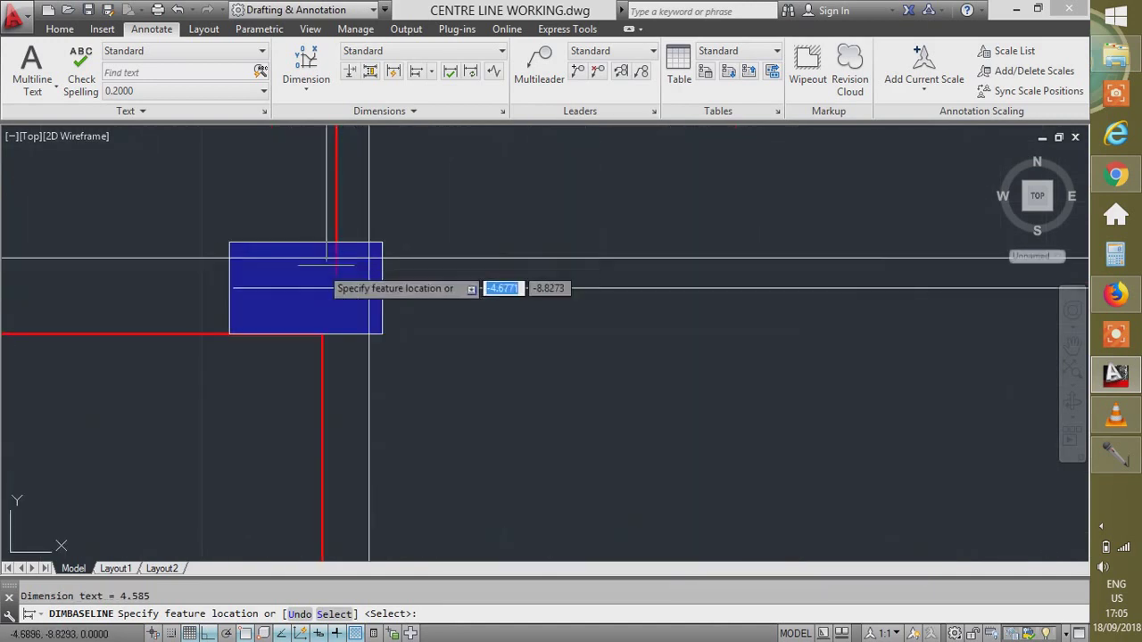
Add baseline X ordinates for the two columns on the kitchen's lower wall.
{"action": "scroll", "coordinate": [464, 357], "scroll_direction": "down", "scroll_amount": 5}
{"action": "scroll", "coordinate": [395, 390], "scroll_direction": "up", "scroll_amount": 3}
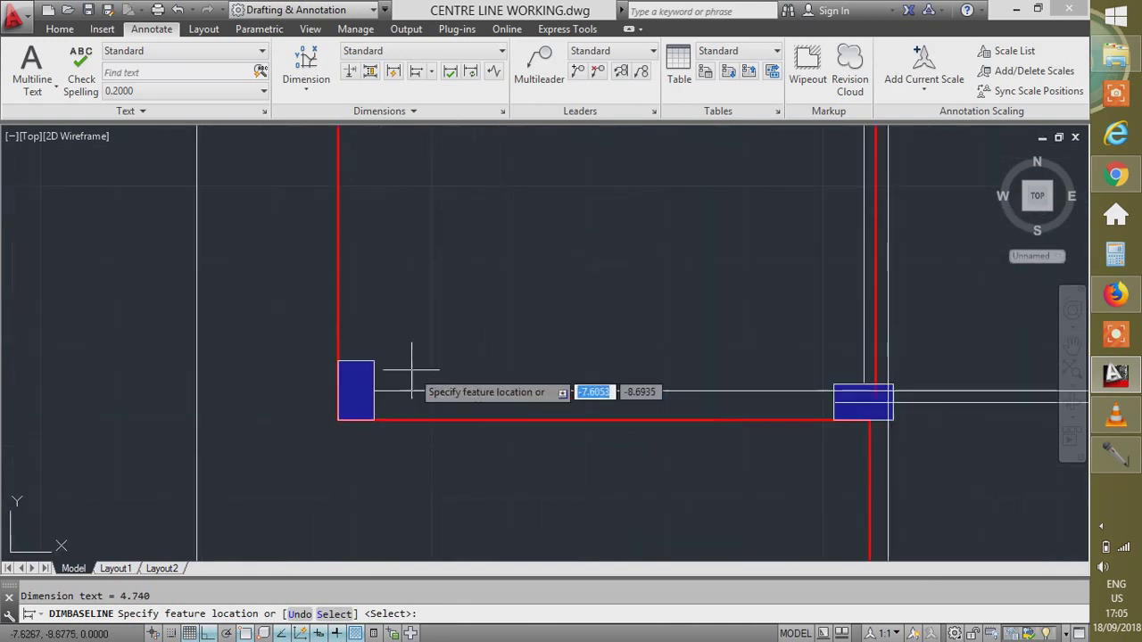
{"action": "scroll", "coordinate": [424, 476], "scroll_direction": "down", "scroll_amount": 4}
{"action": "scroll", "coordinate": [501, 412], "scroll_direction": "up", "scroll_amount": 4}
Check whether the existing X ordinate lines pass through the centres of the columns beside the staircase and on the kitchen's upper wall.
{"action": "scroll", "coordinate": [571, 508], "scroll_direction": "down", "scroll_amount": 2}
{"action": "scroll", "coordinate": [500, 443], "scroll_direction": "up", "scroll_amount": 2}
{"action": "scroll", "coordinate": [571, 428], "scroll_direction": "up", "scroll_amount": 2}
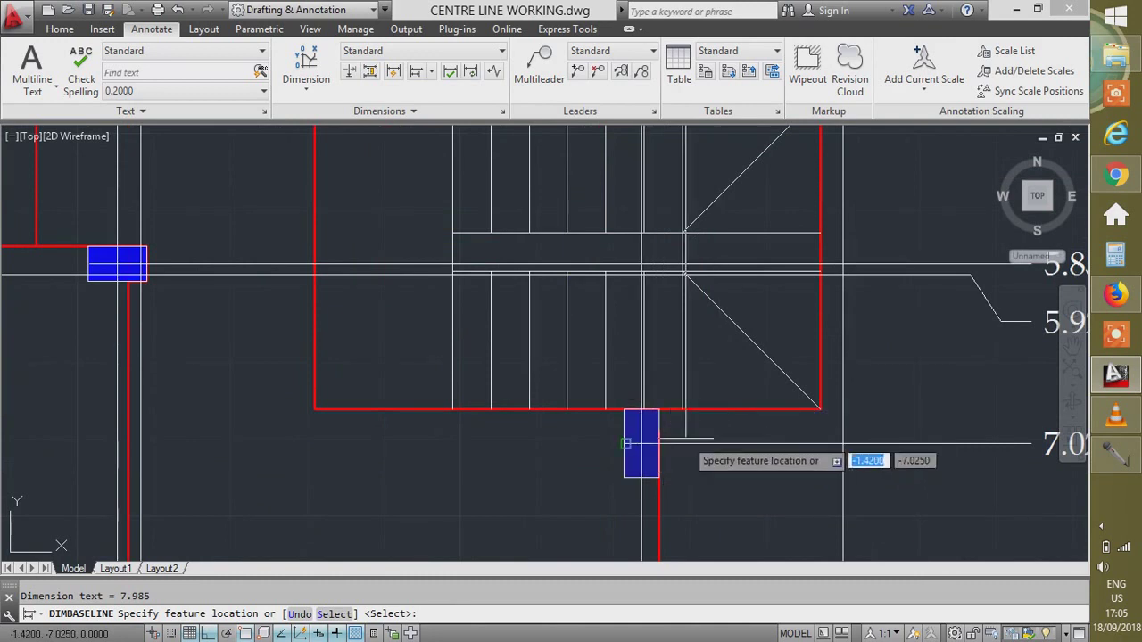
{"action": "scroll", "coordinate": [624, 446], "scroll_direction": "down", "scroll_amount": 4}
{"action": "scroll", "coordinate": [545, 399], "scroll_direction": "up", "scroll_amount": 5}
{"action": "scroll", "coordinate": [545, 399], "scroll_direction": "up", "scroll_amount": 5}
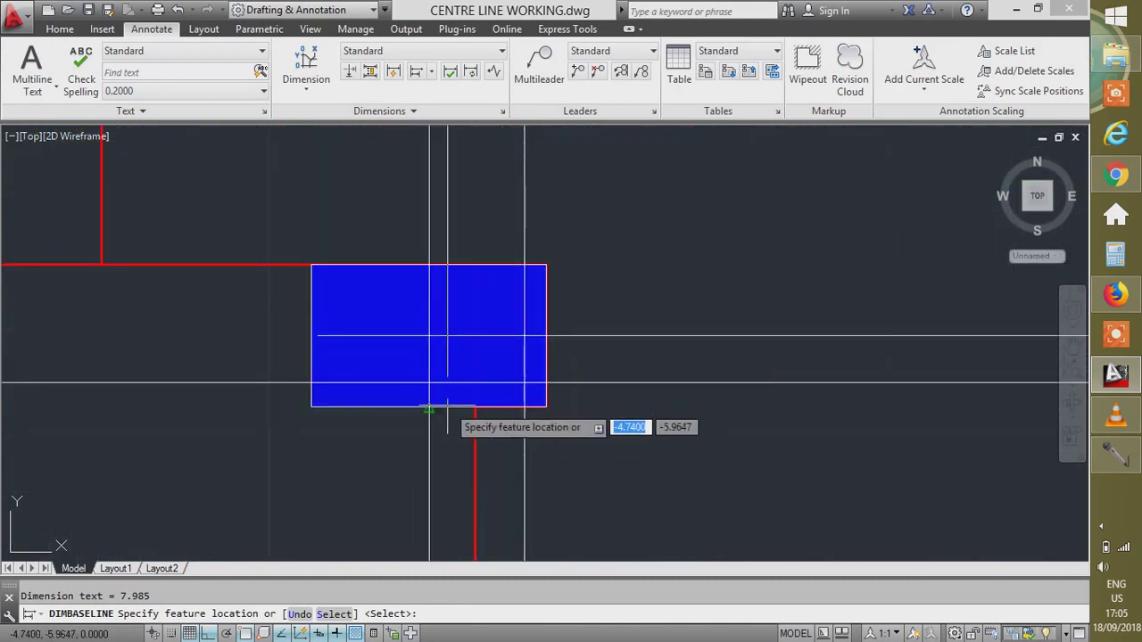
{"action": "scroll", "coordinate": [463, 392], "scroll_direction": "down", "scroll_amount": 3}
{"action": "scroll", "coordinate": [571, 401], "scroll_direction": "down", "scroll_amount": 4}
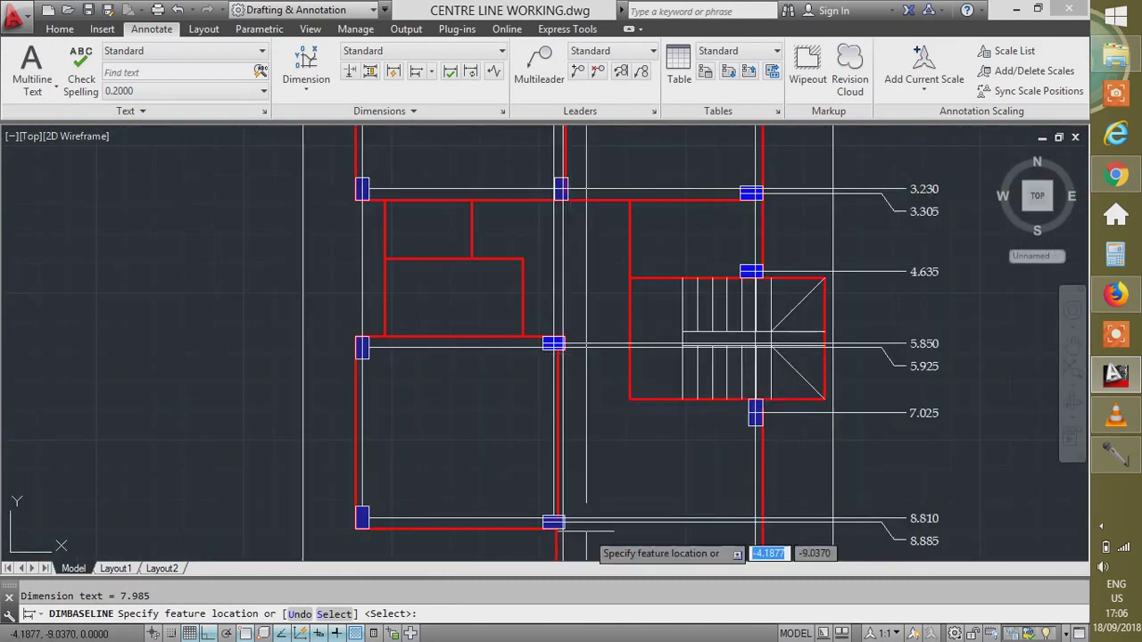
{"action": "scroll", "coordinate": [361, 344], "scroll_direction": "up", "scroll_amount": 2}
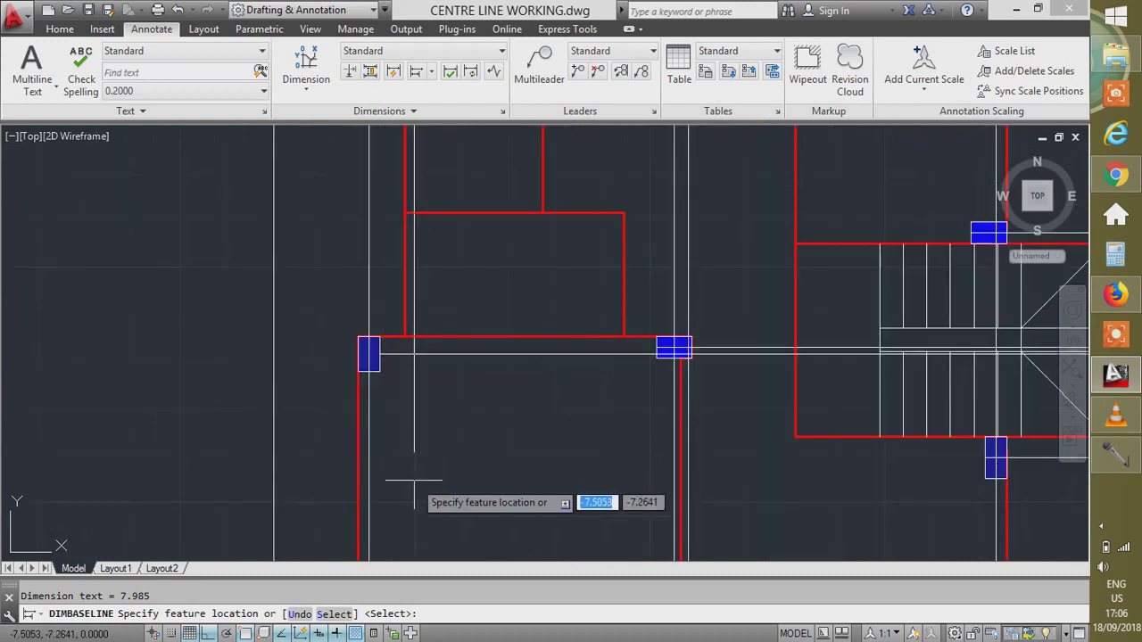
{"action": "scroll", "coordinate": [402, 500], "scroll_direction": "down", "scroll_amount": 4}
{"action": "scroll", "coordinate": [397, 303], "scroll_direction": "up", "scroll_amount": 1}
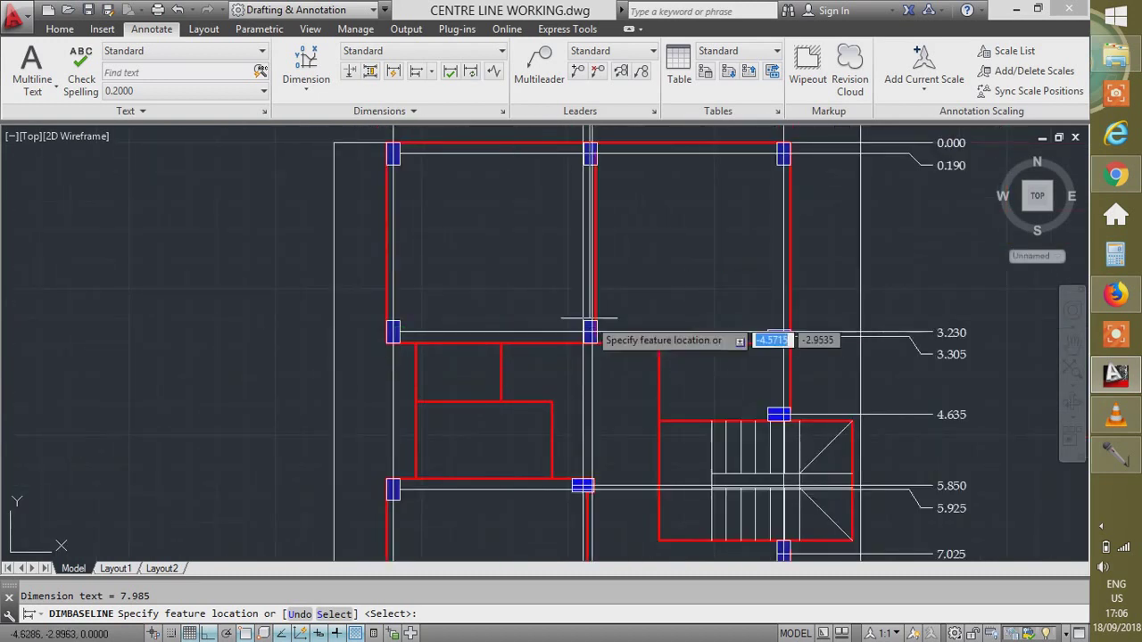
Add baseline X ordinates for the middle second-row column and the horizontal column at the second row's right end.
{"action": "scroll", "coordinate": [638, 323], "scroll_direction": "up", "scroll_amount": 4}
{"action": "scroll", "coordinate": [557, 341], "scroll_direction": "up", "scroll_amount": 2}
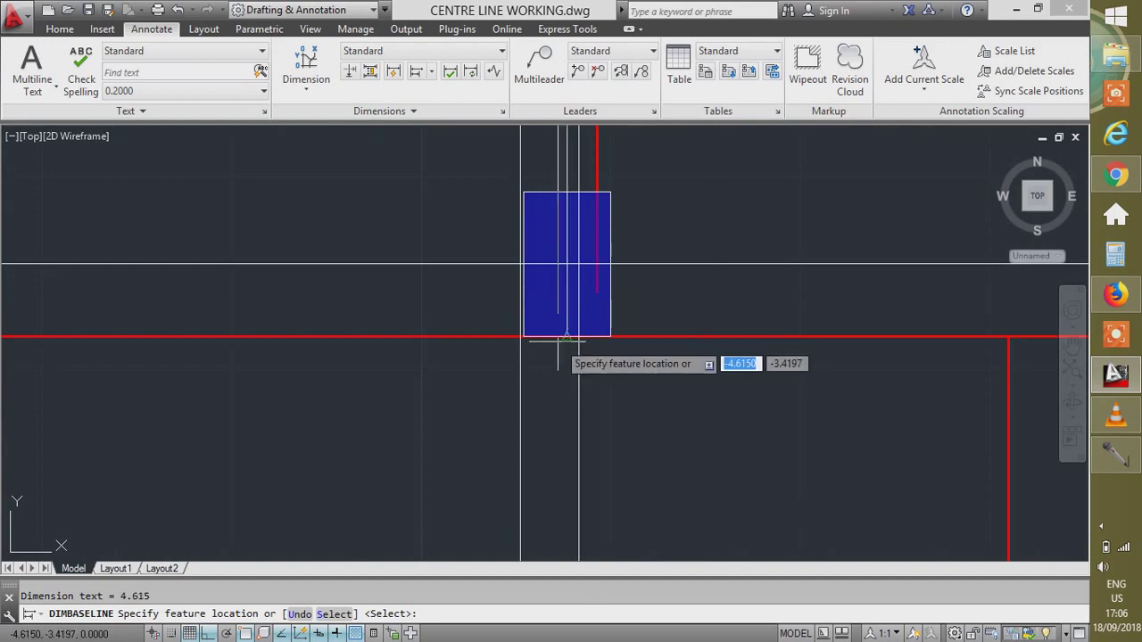
{"action": "scroll", "coordinate": [558, 342], "scroll_direction": "down", "scroll_amount": 5}
{"action": "scroll", "coordinate": [633, 406], "scroll_direction": "up", "scroll_amount": 5}
{"action": "left_click", "coordinate": [621, 382]}
{"action": "scroll", "coordinate": [510, 478], "scroll_direction": "down", "scroll_amount": 5}
{"action": "scroll", "coordinate": [534, 383], "scroll_direction": "up", "scroll_amount": 5}
{"action": "scroll", "coordinate": [766, 465], "scroll_direction": "down", "scroll_amount": 3}
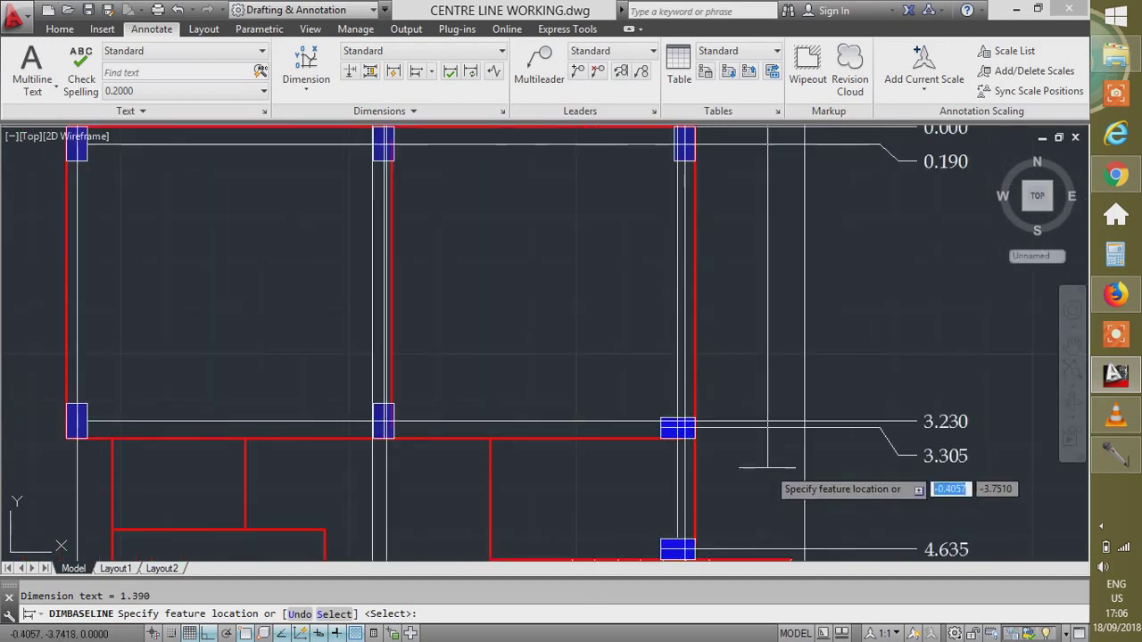
{"action": "scroll", "coordinate": [775, 207], "scroll_direction": "down", "scroll_amount": 2}
{"action": "scroll", "coordinate": [660, 214], "scroll_direction": "up", "scroll_amount": 5}
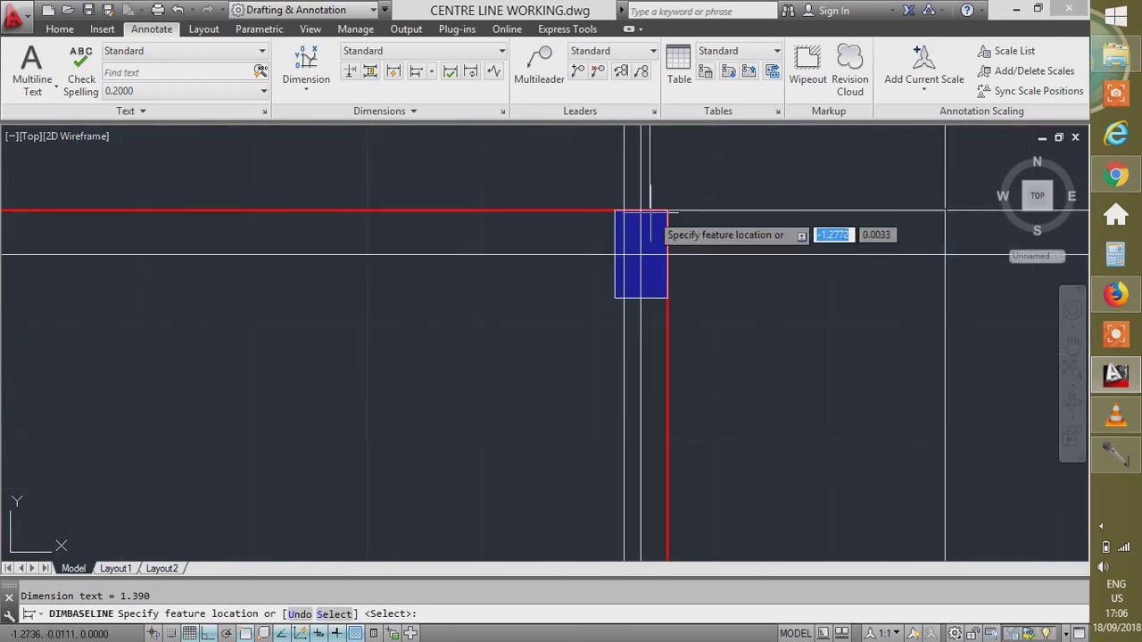
Add baseline X ordinates for the building's upper-left outer corner and the plot's upper-left boundary corner, and end the baseline dimensioning.
{"action": "scroll", "coordinate": [669, 258], "scroll_direction": "down", "scroll_amount": 5}
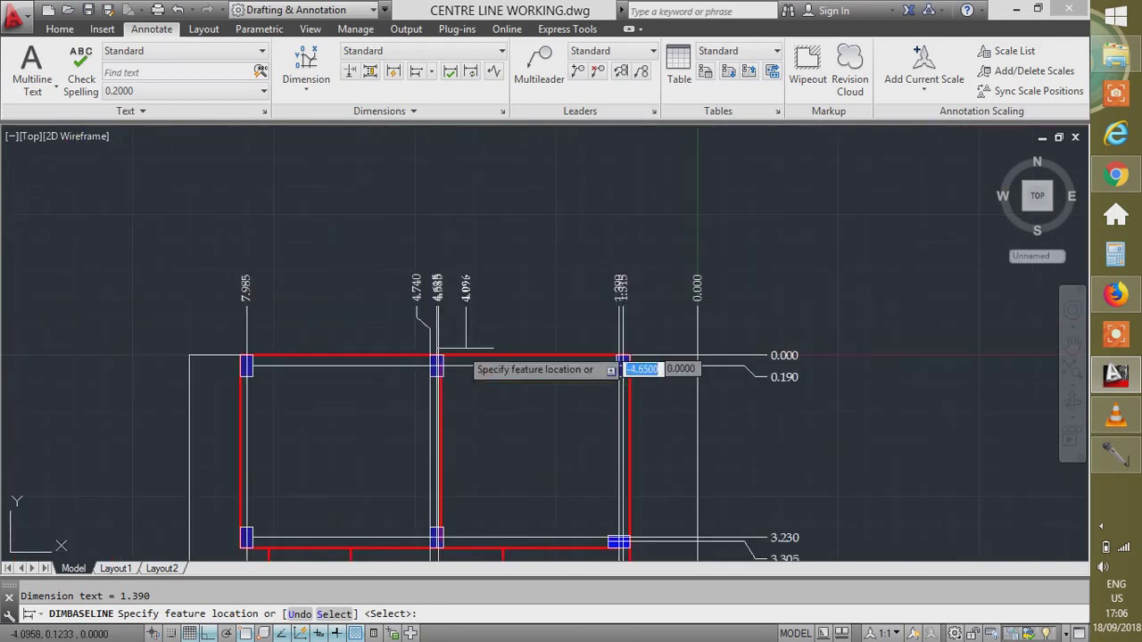
{"action": "scroll", "coordinate": [459, 349], "scroll_direction": "up", "scroll_amount": 5}
{"action": "scroll", "coordinate": [466, 288], "scroll_direction": "down", "scroll_amount": 3}
{"action": "scroll", "coordinate": [433, 354], "scroll_direction": "up", "scroll_amount": 2}
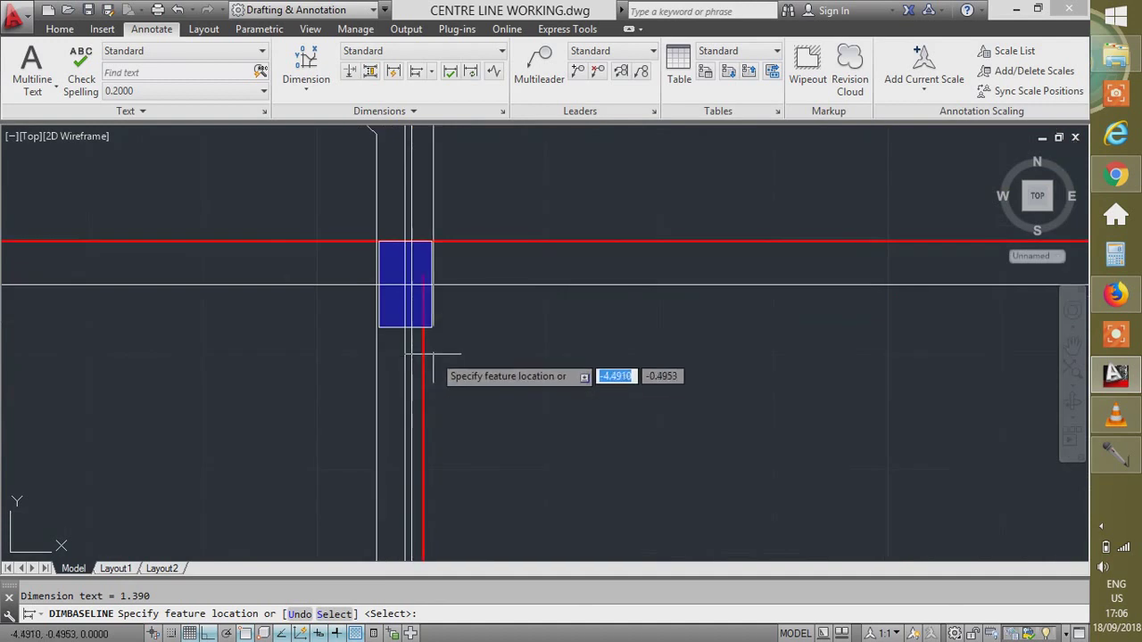
{"action": "scroll", "coordinate": [433, 354], "scroll_direction": "down", "scroll_amount": 4}
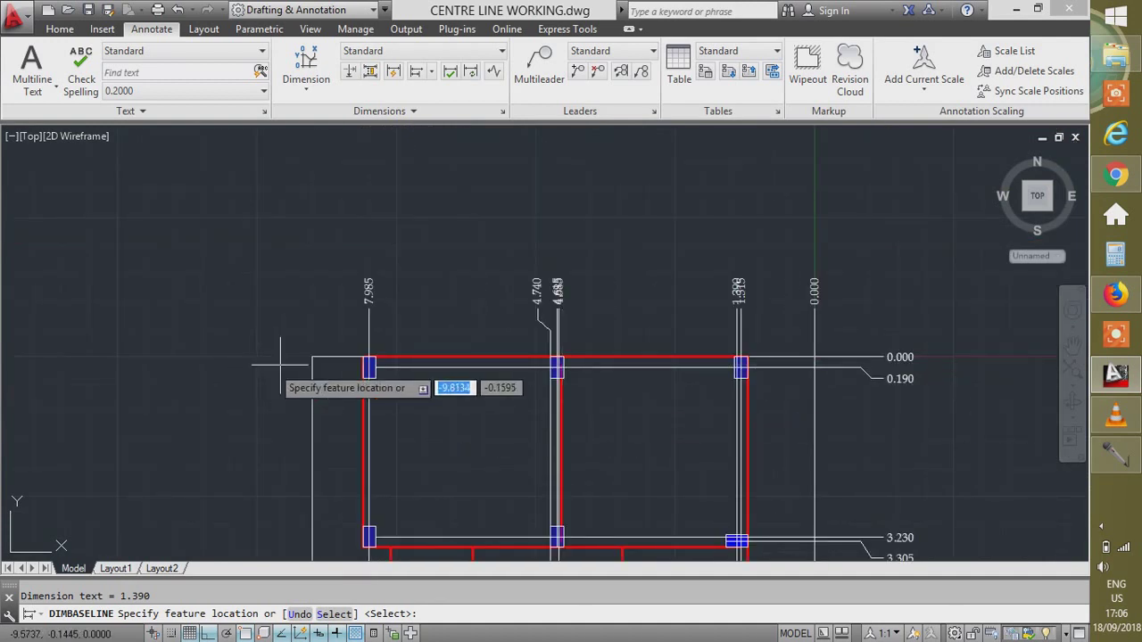
{"action": "scroll", "coordinate": [366, 359], "scroll_direction": "up", "scroll_amount": 4}
{"action": "left_click", "coordinate": [362, 357]}
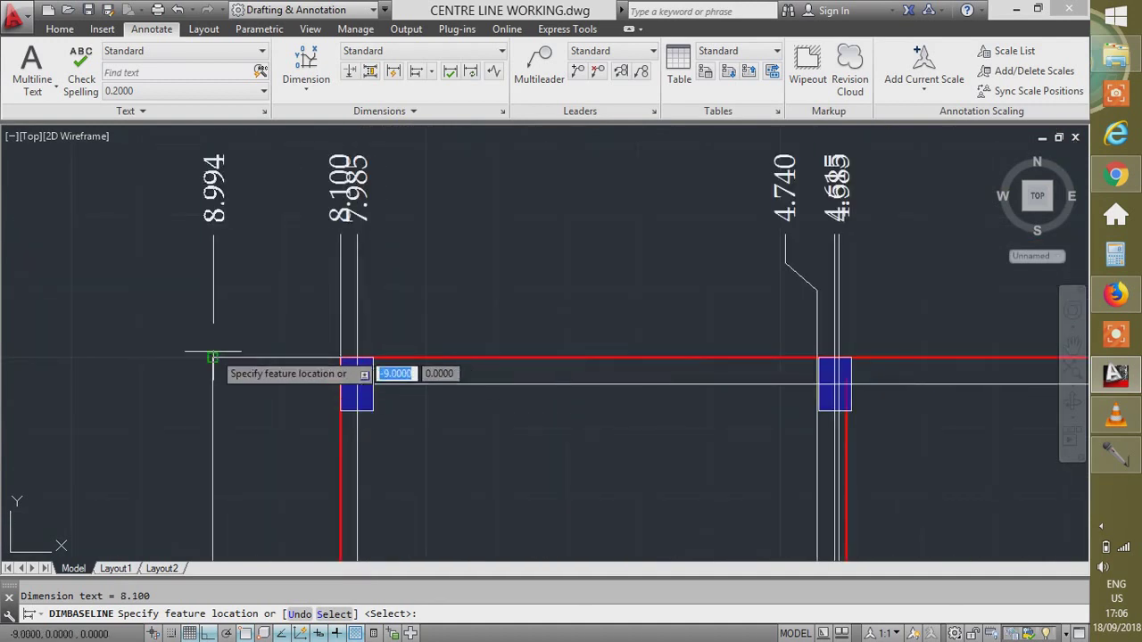
{"action": "scroll", "coordinate": [499, 267], "scroll_direction": "down", "scroll_amount": 3}
{"action": "scroll", "coordinate": [495, 254], "scroll_direction": "up", "scroll_amount": 3}
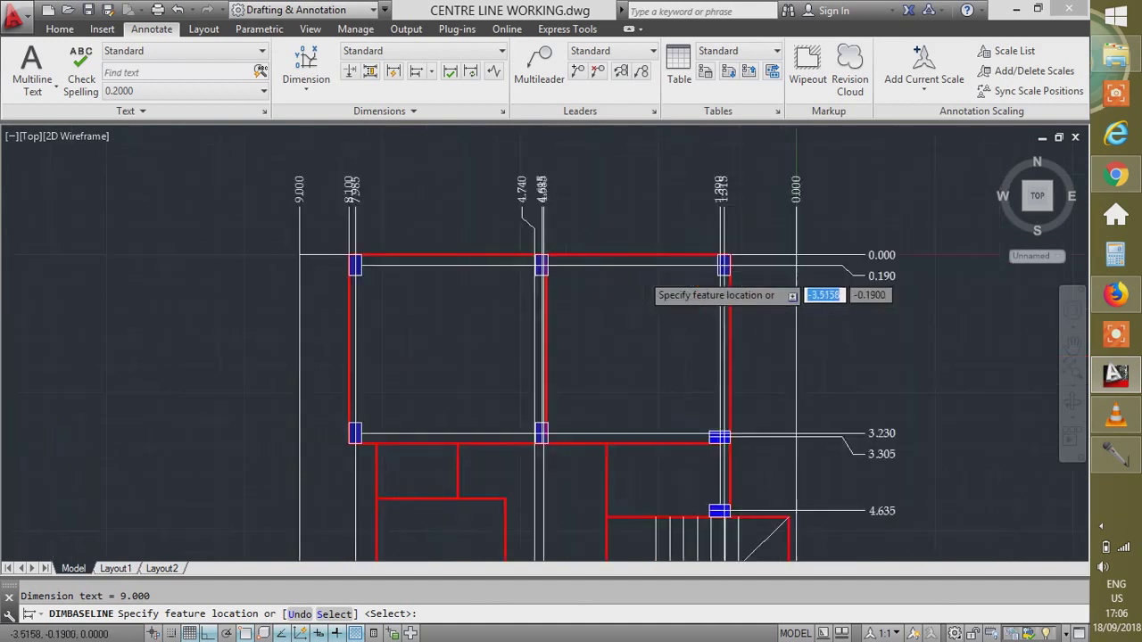
{"action": "scroll", "coordinate": [538, 254], "scroll_direction": "down", "scroll_amount": 4}
{"action": "key", "text": "Escape"}
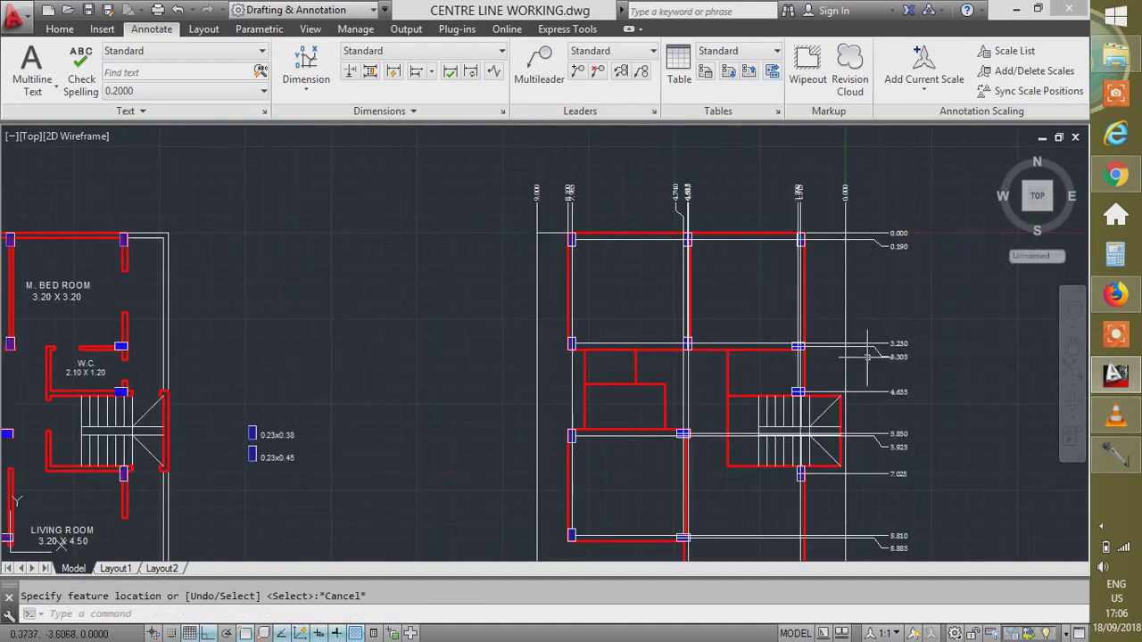
Move the 0.000 and 0.190 Y ordinate labels apart vertically, offsetting their leaders in opposite directions.
{"action": "scroll", "coordinate": [754, 365], "scroll_direction": "down", "scroll_amount": 2}
{"action": "scroll", "coordinate": [754, 366], "scroll_direction": "up", "scroll_amount": 3}
{"action": "scroll", "coordinate": [785, 295], "scroll_direction": "down", "scroll_amount": 5}
{"action": "scroll", "coordinate": [805, 232], "scroll_direction": "up", "scroll_amount": 6}
{"action": "scroll", "coordinate": [752, 299], "scroll_direction": "up", "scroll_amount": 2}
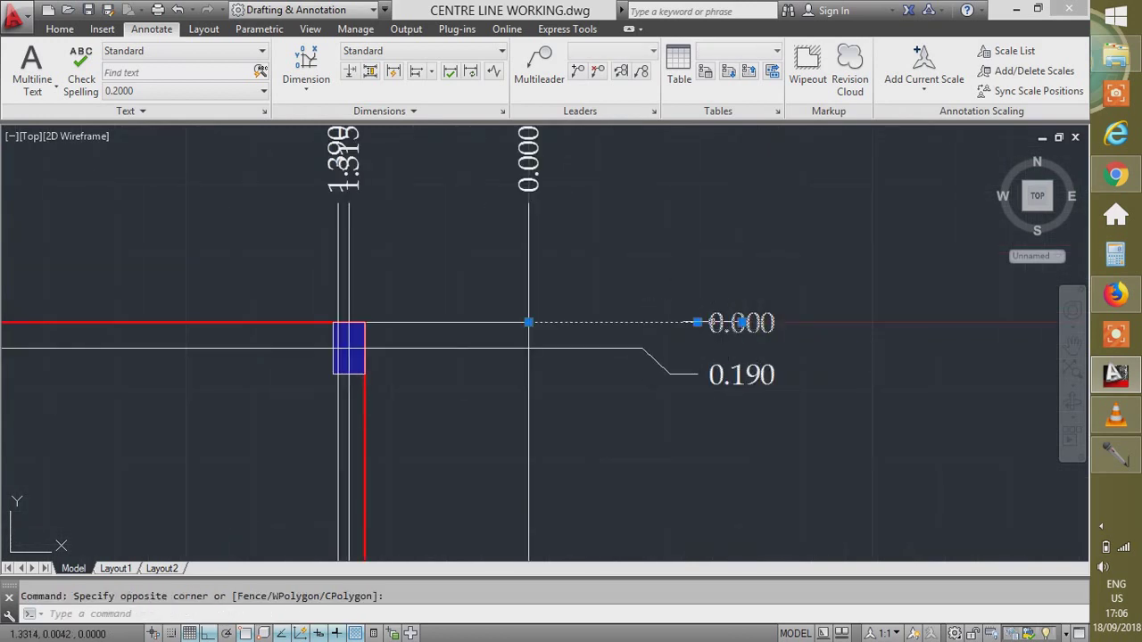
{"action": "left_click", "coordinate": [697, 297]}
{"action": "left_click", "coordinate": [693, 377]}
{"action": "left_click", "coordinate": [697, 374]}
{"action": "left_click", "coordinate": [695, 400]}
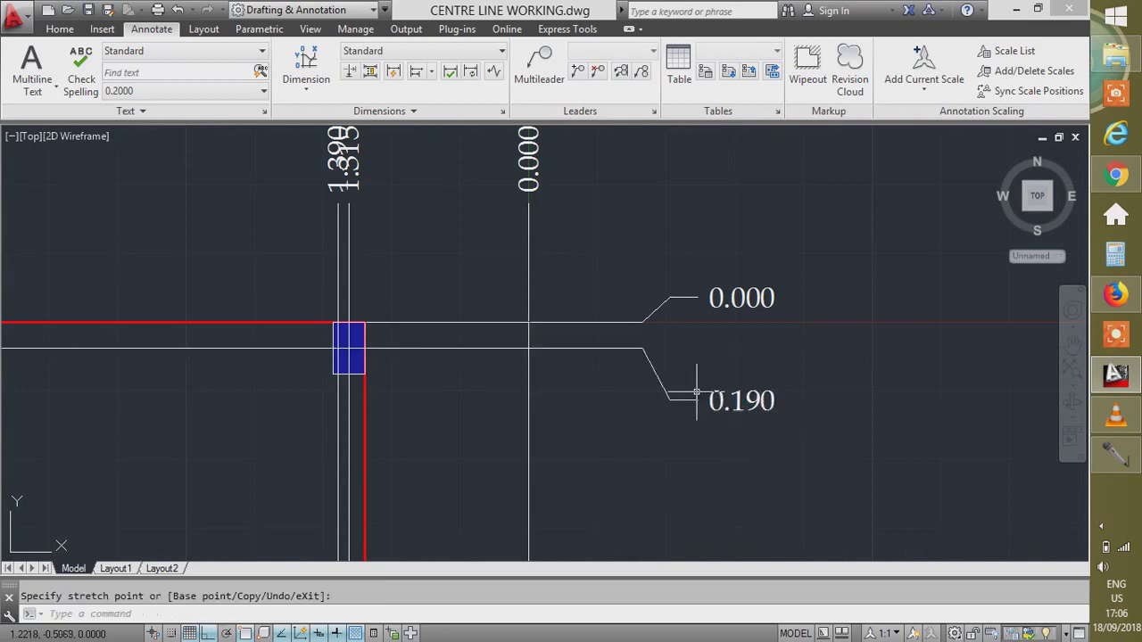
{"action": "key", "text": "Escape"}
Shift the 3.230 Y ordinate label upward, away from the 3.305 label.
{"action": "scroll", "coordinate": [733, 225], "scroll_direction": "down", "scroll_amount": 5}
{"action": "scroll", "coordinate": [758, 378], "scroll_direction": "up", "scroll_amount": 5}
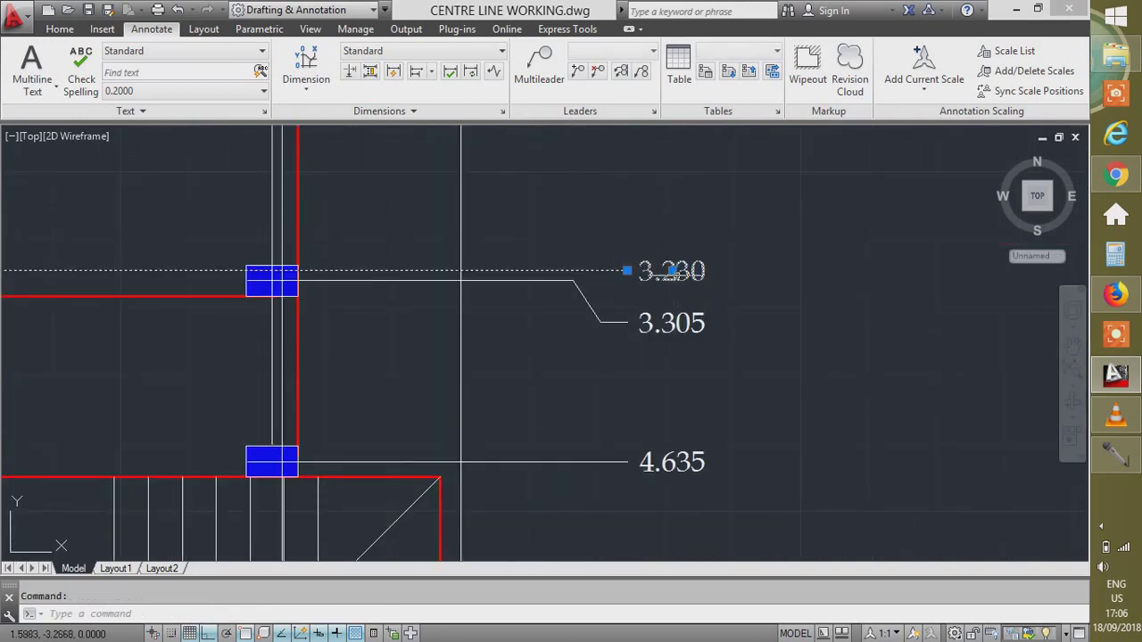
{"action": "left_click", "coordinate": [671, 270]}
{"action": "left_click", "coordinate": [670, 226]}
{"action": "key", "text": "Escape"}
Shift the 5.850 and 8.810 Y ordinate labels upward, clear of the labels directly below them.
{"action": "scroll", "coordinate": [670, 294], "scroll_direction": "down", "scroll_amount": 3}
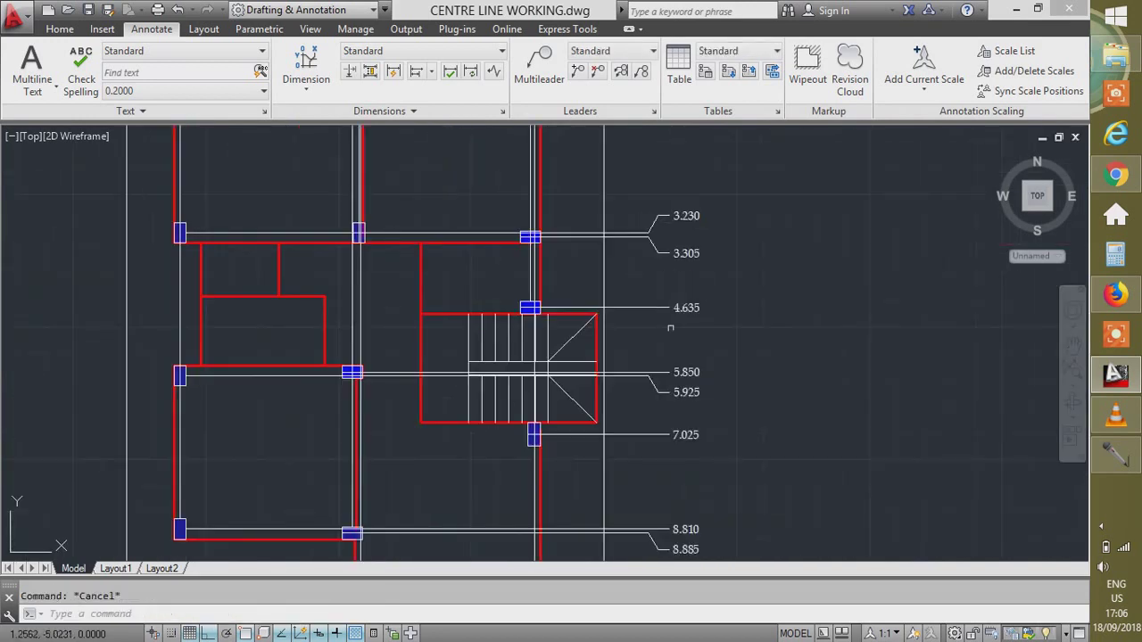
{"action": "left_click", "coordinate": [675, 372]}
{"action": "left_click", "coordinate": [675, 351]}
{"action": "key", "text": "Escape"}
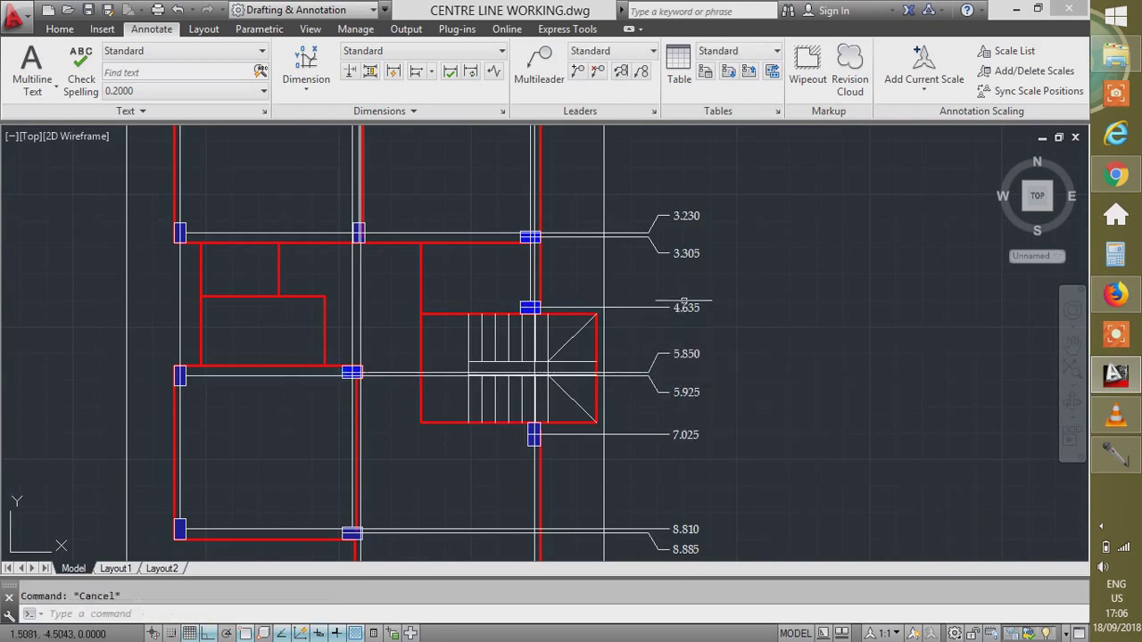
{"action": "scroll", "coordinate": [676, 379], "scroll_direction": "down", "scroll_amount": 3}
{"action": "scroll", "coordinate": [687, 428], "scroll_direction": "up", "scroll_amount": 4}
{"action": "left_click", "coordinate": [695, 419]}
{"action": "left_click", "coordinate": [694, 384]}
{"action": "key", "text": "Escape"}
Shift the 11.375 Y ordinate label upward to separate it from the 11.410 label.
{"action": "scroll", "coordinate": [694, 384], "scroll_direction": "down", "scroll_amount": 3}
{"action": "scroll", "coordinate": [716, 455], "scroll_direction": "up", "scroll_amount": 4}
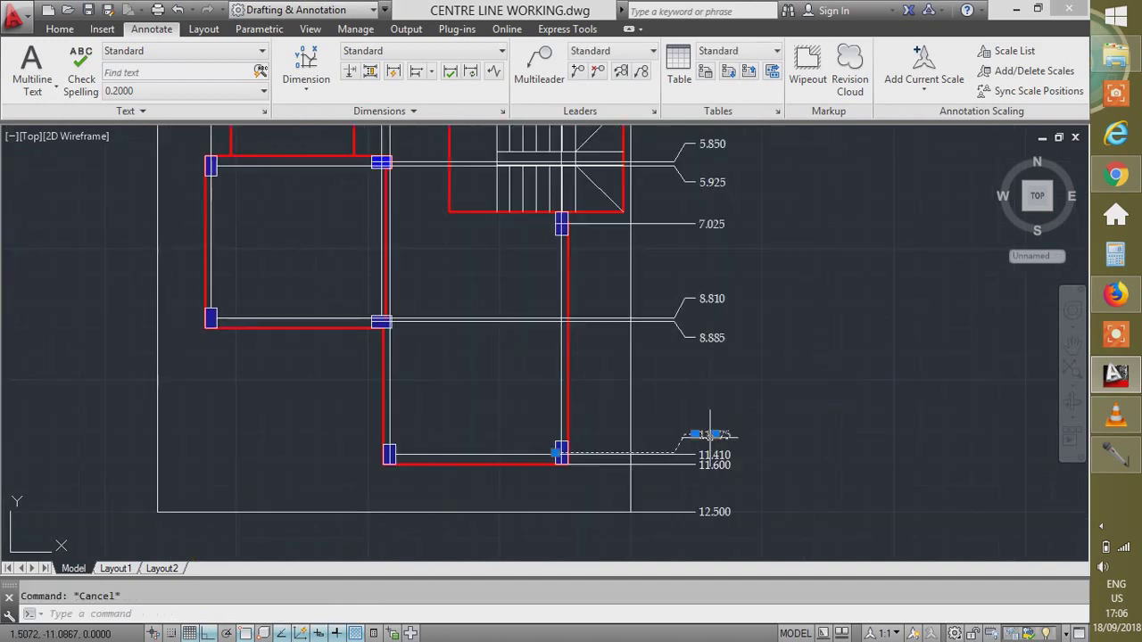
{"action": "left_click", "coordinate": [695, 434]}
{"action": "left_click", "coordinate": [695, 429]}
{"action": "scroll", "coordinate": [696, 465], "scroll_direction": "up", "scroll_amount": 4}
{"action": "left_click", "coordinate": [697, 455]}
{"action": "left_click", "coordinate": [681, 480]}
{"action": "key", "text": "Escape"}
Move the 11.600 Y ordinate label down and place the 11.410 label midway between its two neighbours.
{"action": "left_click", "coordinate": [710, 469]}
{"action": "left_click", "coordinate": [693, 455]}
{"action": "left_click", "coordinate": [696, 464]}
{"action": "left_click", "coordinate": [695, 507]}
{"action": "left_click", "coordinate": [533, 437]}
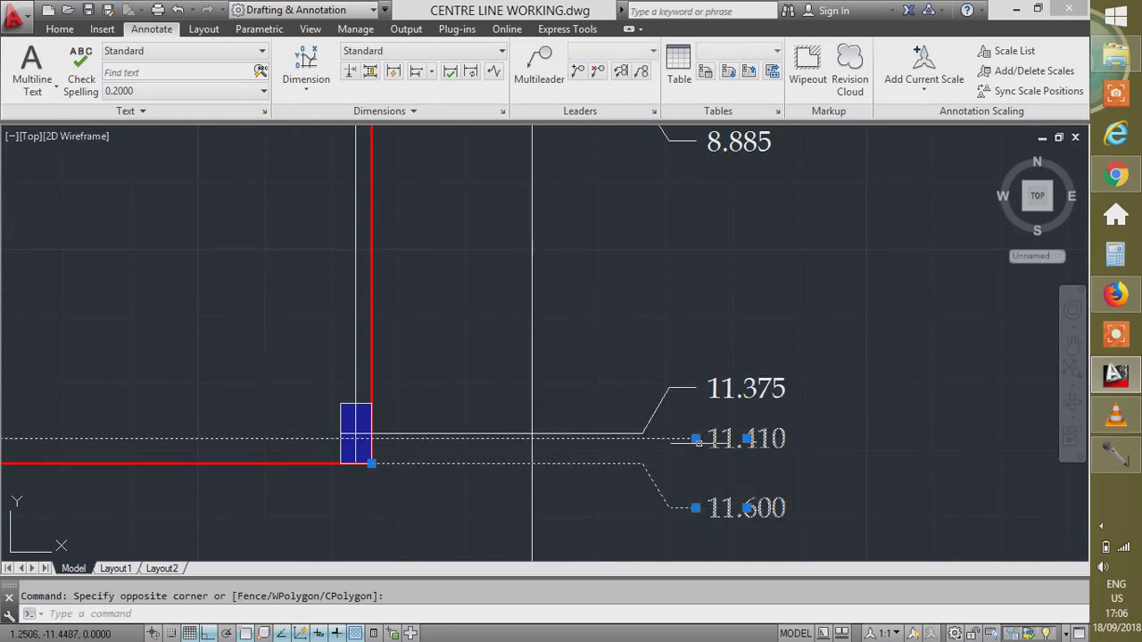
{"action": "left_click", "coordinate": [695, 438]}
{"action": "left_click", "coordinate": [696, 453]}
{"action": "key", "text": "Escape"}
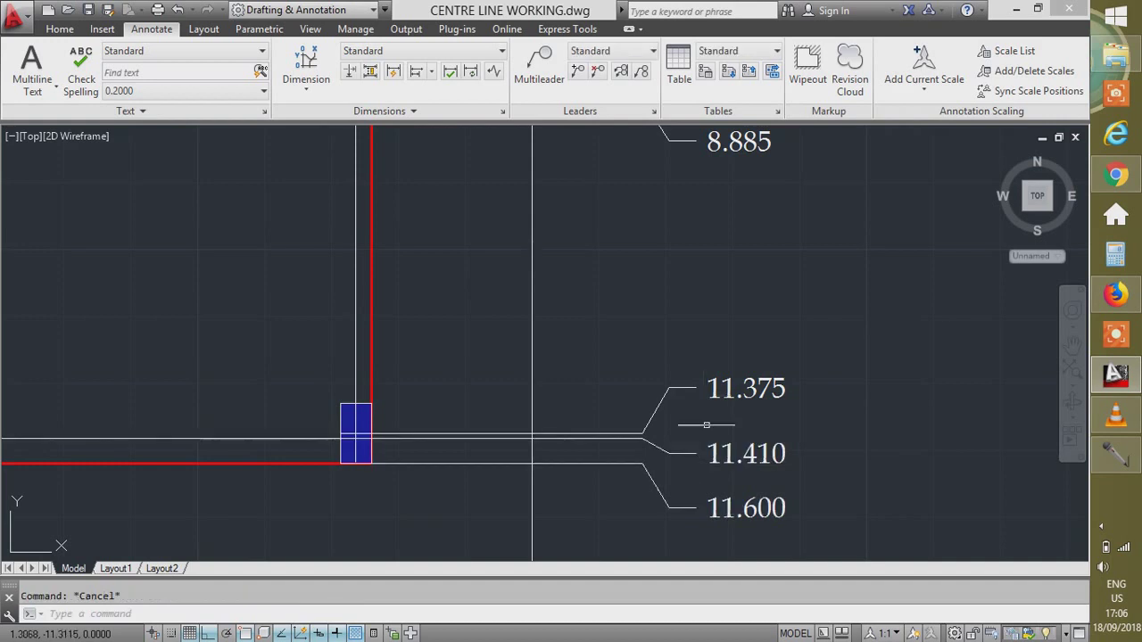
Spread the overlapping 8.100 and 7.985 X ordinate labels apart, moving 7.985 to the right and 8.100 to the left.
{"action": "scroll", "coordinate": [708, 333], "scroll_direction": "down", "scroll_amount": 2}
{"action": "scroll", "coordinate": [727, 417], "scroll_direction": "up", "scroll_amount": 2}
{"action": "scroll", "coordinate": [754, 493], "scroll_direction": "down", "scroll_amount": 4}
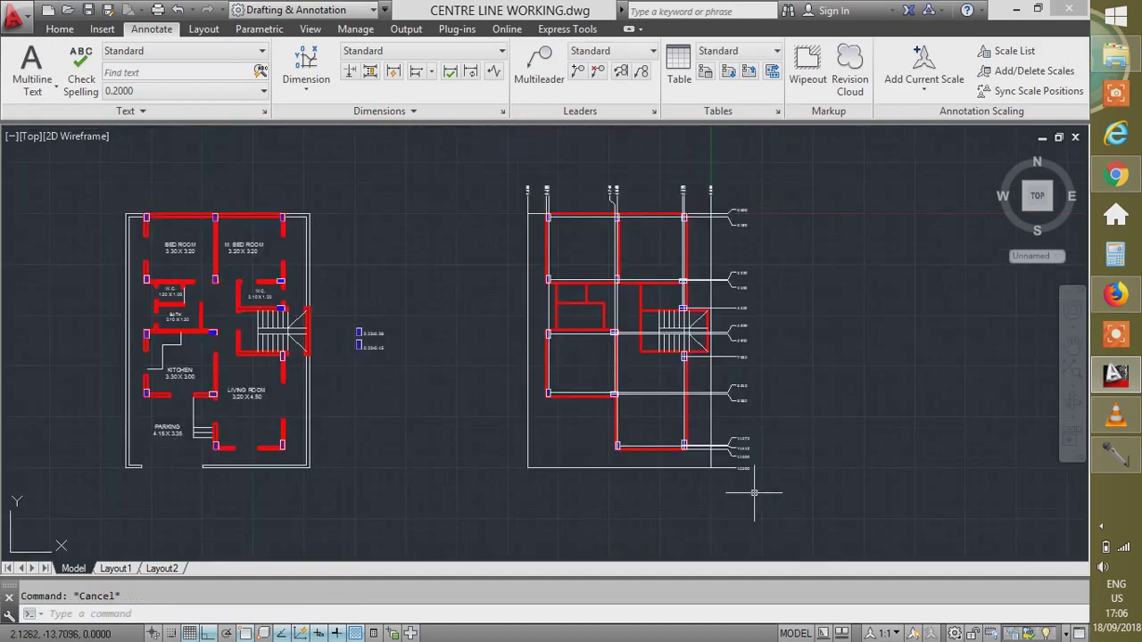
{"action": "scroll", "coordinate": [749, 468], "scroll_direction": "up", "scroll_amount": 2}
{"action": "scroll", "coordinate": [740, 488], "scroll_direction": "down", "scroll_amount": 2}
{"action": "scroll", "coordinate": [636, 174], "scroll_direction": "up", "scroll_amount": 5}
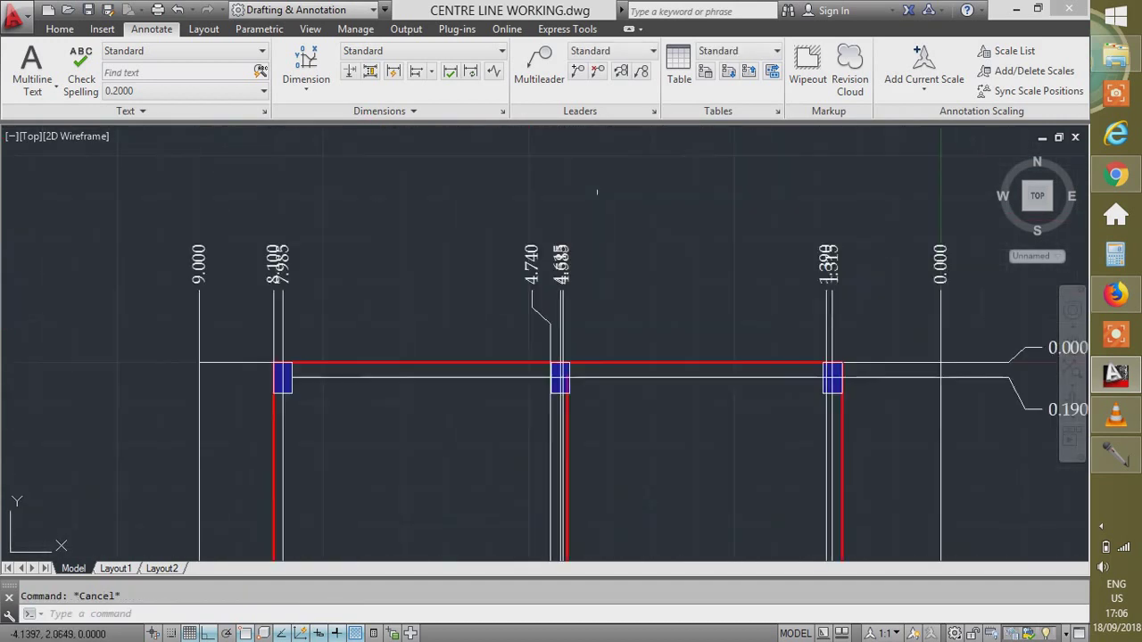
{"action": "left_click", "coordinate": [282, 287]}
{"action": "left_click", "coordinate": [289, 291]}
{"action": "left_click", "coordinate": [268, 293]}
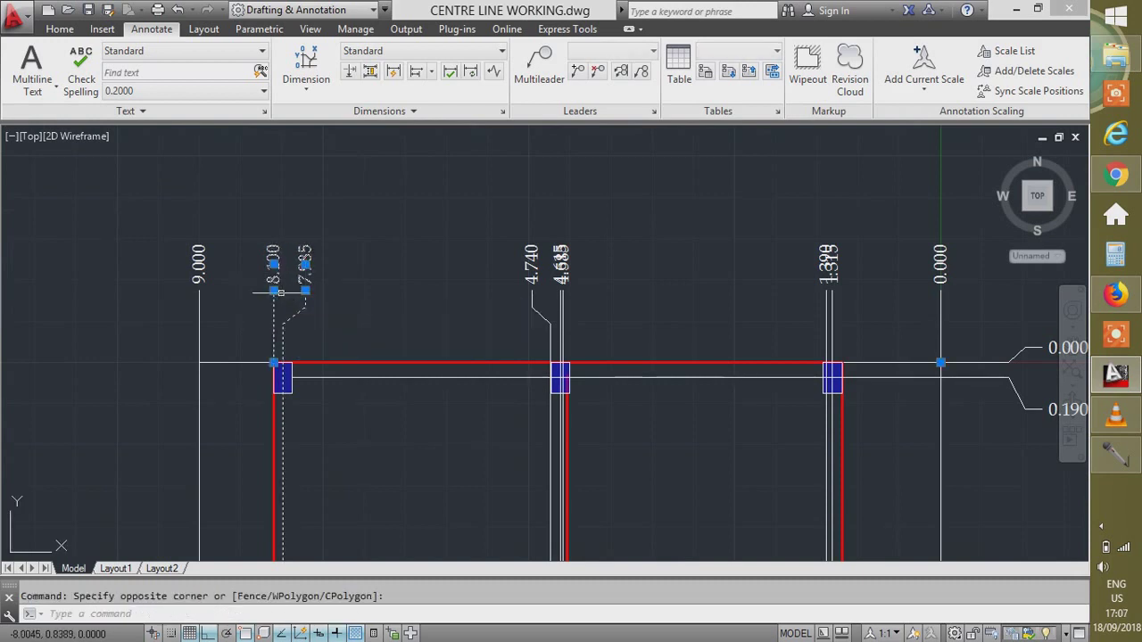
{"action": "left_click", "coordinate": [273, 289]}
{"action": "left_click", "coordinate": [243, 294]}
{"action": "key", "text": "Escape"}
Shift the 4.585 X ordinate label to the right, clear of the 4.615 label.
{"action": "scroll", "coordinate": [552, 297], "scroll_direction": "up", "scroll_amount": 4}
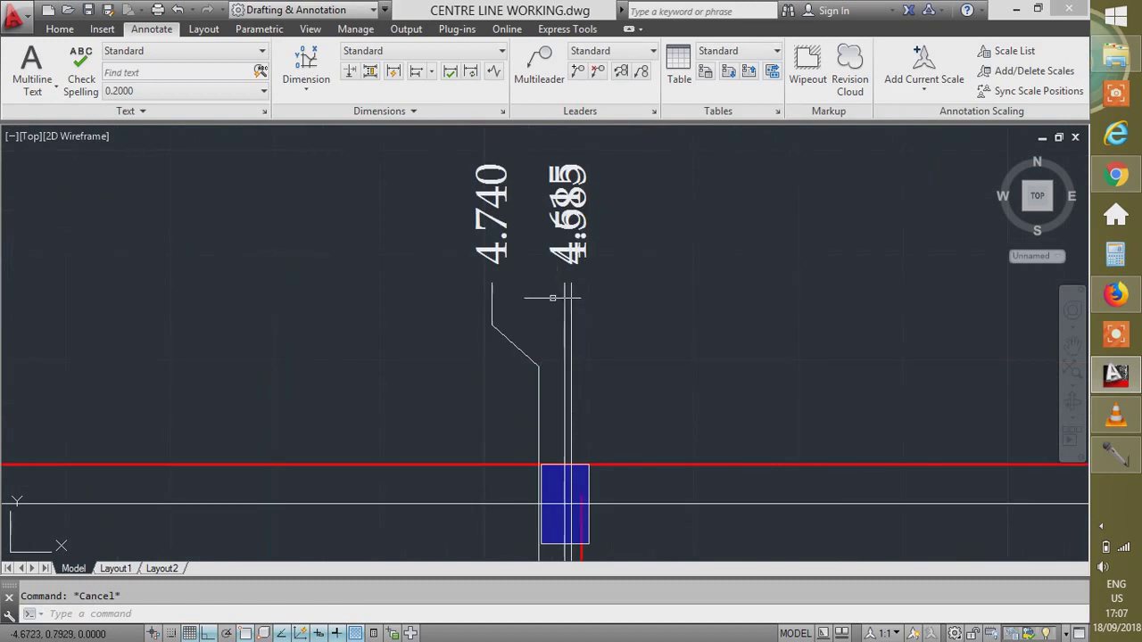
{"action": "left_click", "coordinate": [570, 283]}
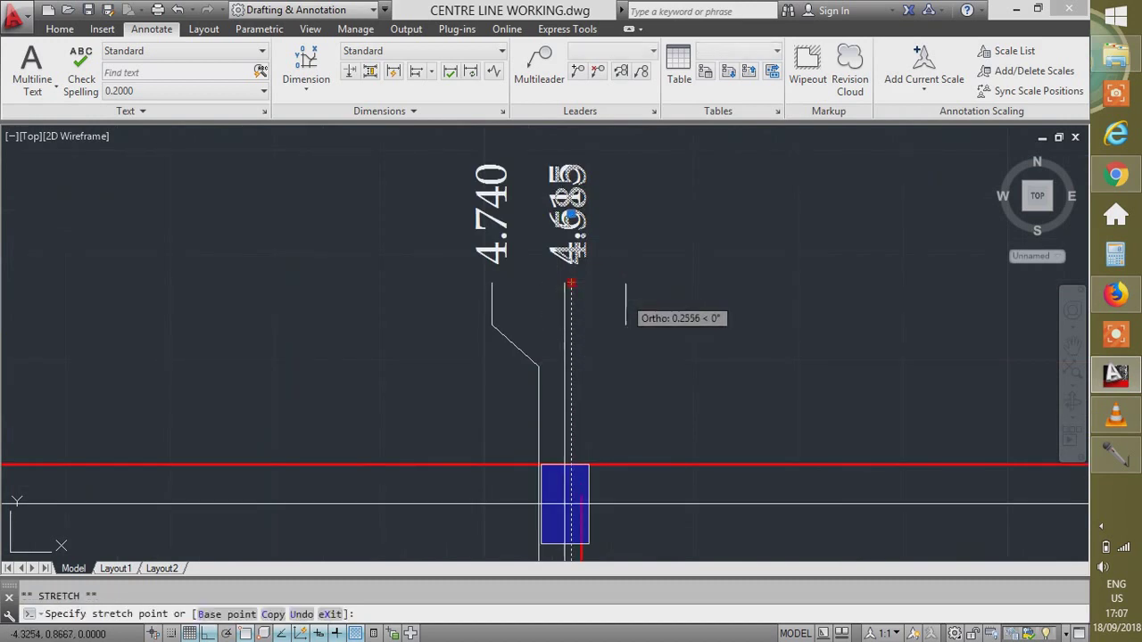
{"action": "left_click", "coordinate": [595, 283]}
{"action": "key", "text": "Escape"}
Spread the overlapping 1.390 and 1.315 X ordinate labels apart, moving 1.390 to the left and 1.315 to the right.
{"action": "scroll", "coordinate": [425, 267], "scroll_direction": "down", "scroll_amount": 5}
{"action": "scroll", "coordinate": [639, 308], "scroll_direction": "up", "scroll_amount": 4}
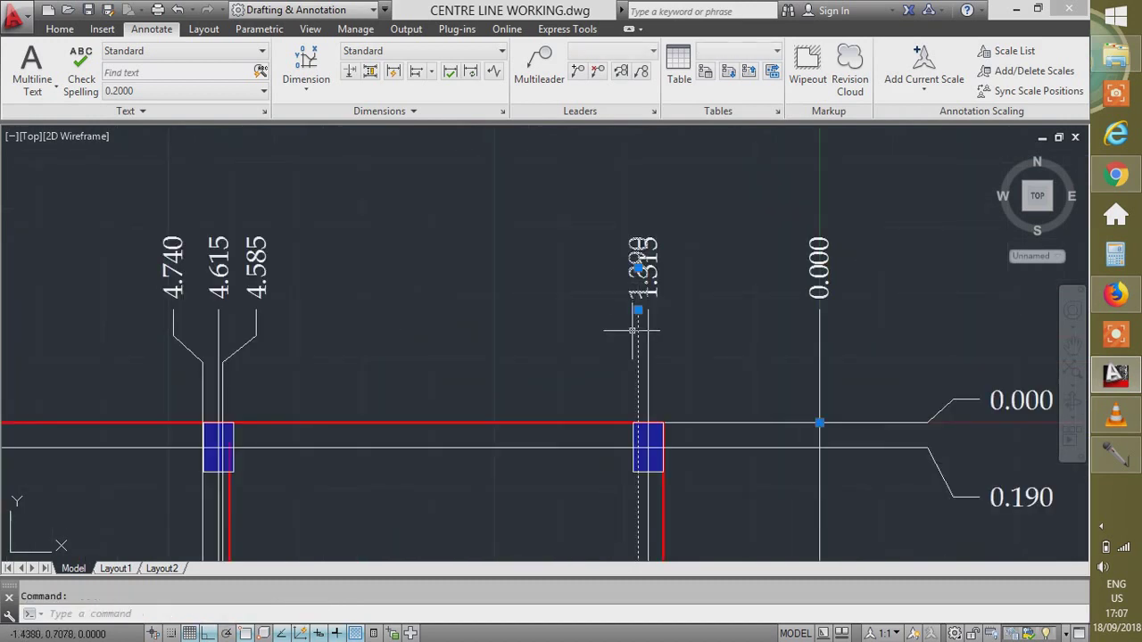
{"action": "left_click", "coordinate": [638, 309]}
{"action": "left_click", "coordinate": [591, 311]}
{"action": "left_click", "coordinate": [651, 314]}
{"action": "left_click", "coordinate": [635, 323]}
{"action": "left_click", "coordinate": [654, 308]}
{"action": "left_click", "coordinate": [652, 306]}
{"action": "left_click", "coordinate": [650, 309]}
{"action": "left_click", "coordinate": [648, 309]}
{"action": "key", "text": "Escape"}
{"action": "scroll", "coordinate": [687, 317], "scroll_direction": "down", "scroll_amount": 5}
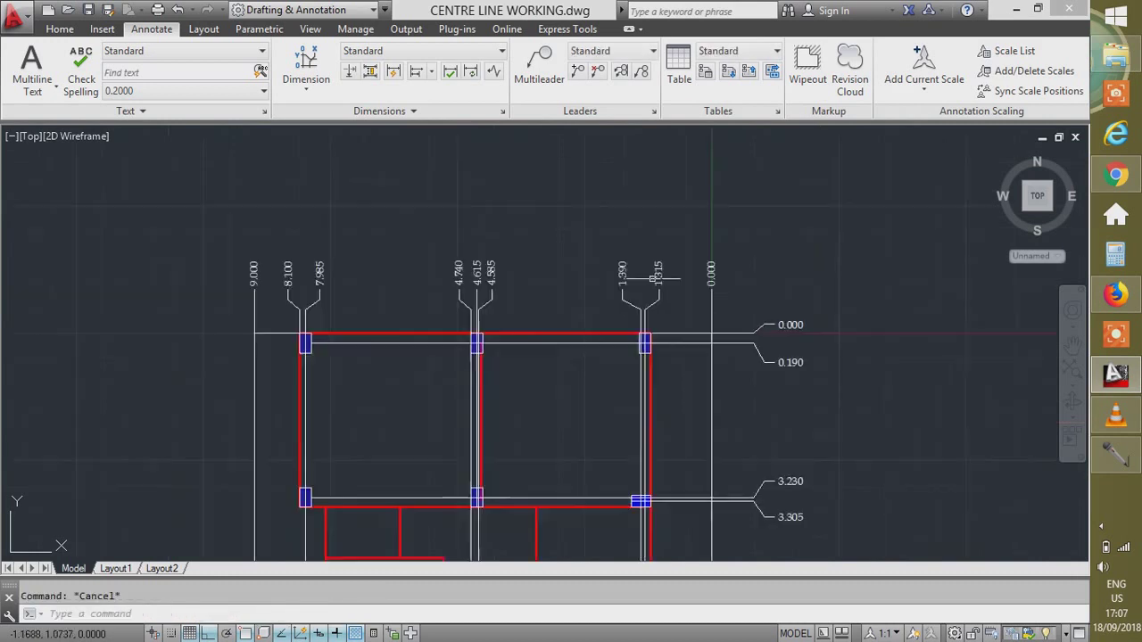
Stretch the whole row of X ordinate labels down slightly, closer to the top of the plan.
{"action": "scroll", "coordinate": [721, 317], "scroll_direction": "up", "scroll_amount": 2}
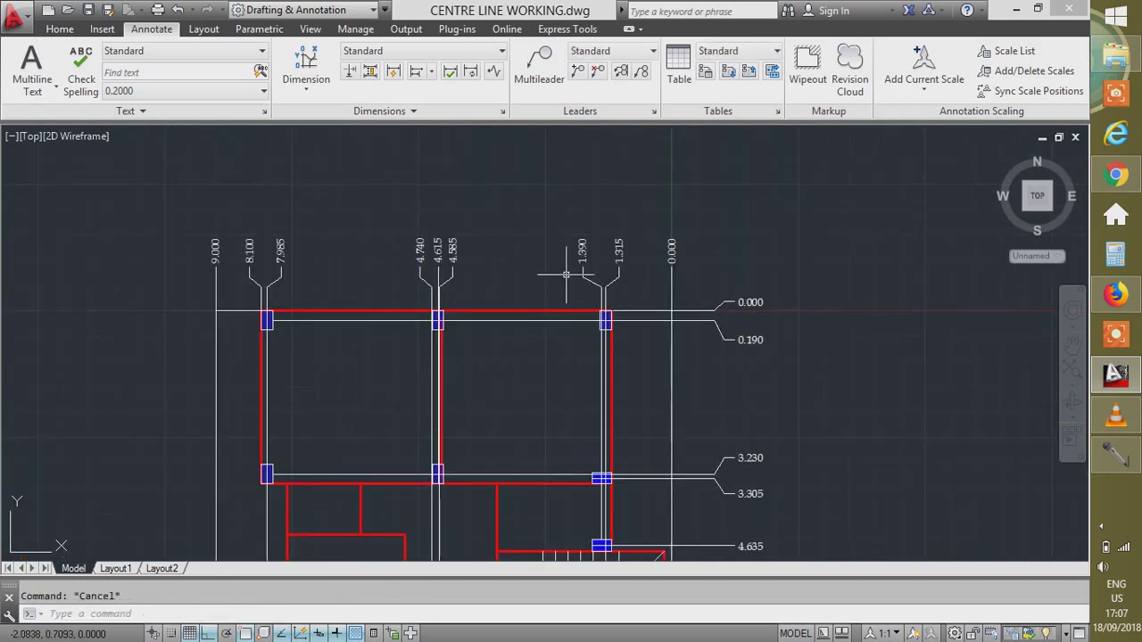
{"action": "key", "text": "Return"}
{"action": "left_click", "coordinate": [689, 216]}
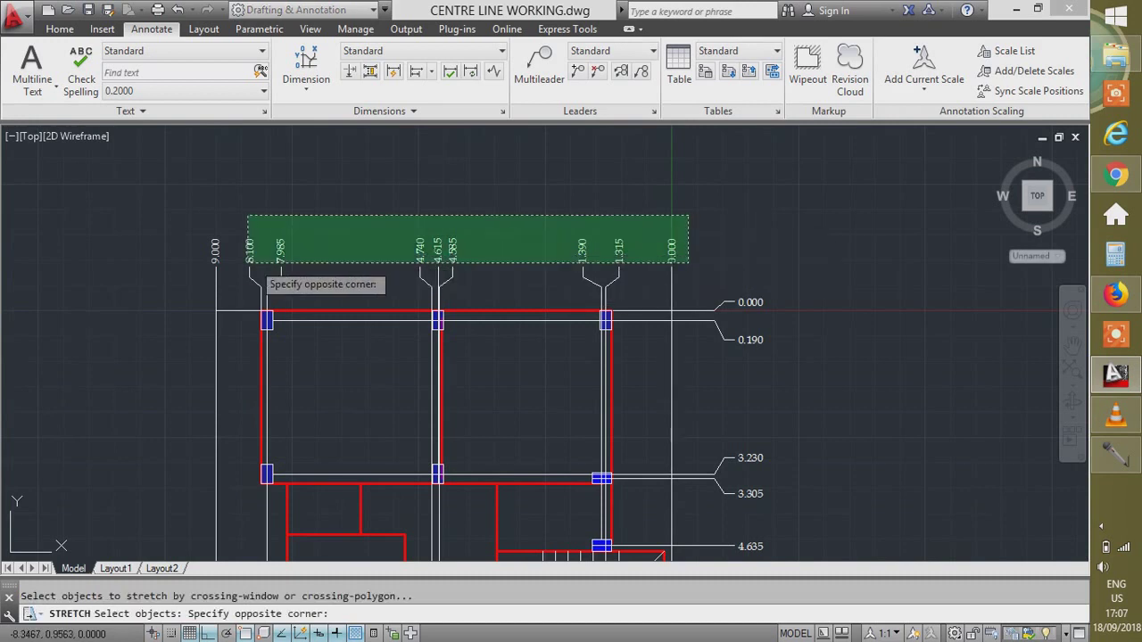
{"action": "left_click", "coordinate": [145, 298]}
{"action": "key", "text": "Return"}
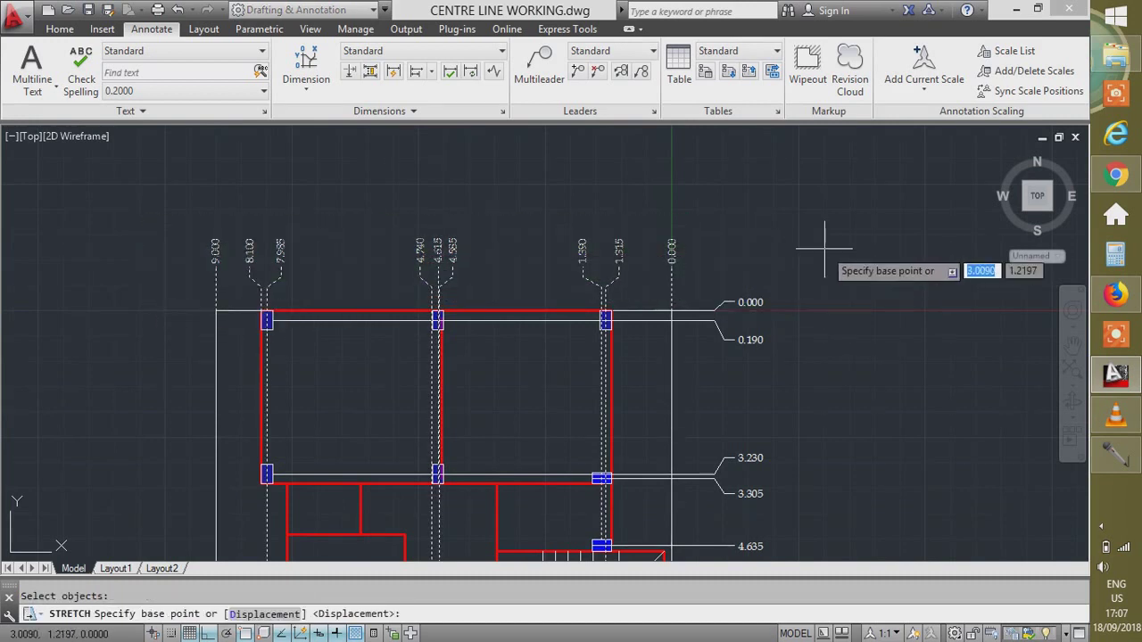
{"action": "left_click", "coordinate": [822, 259]}
{"action": "left_click", "coordinate": [821, 263]}
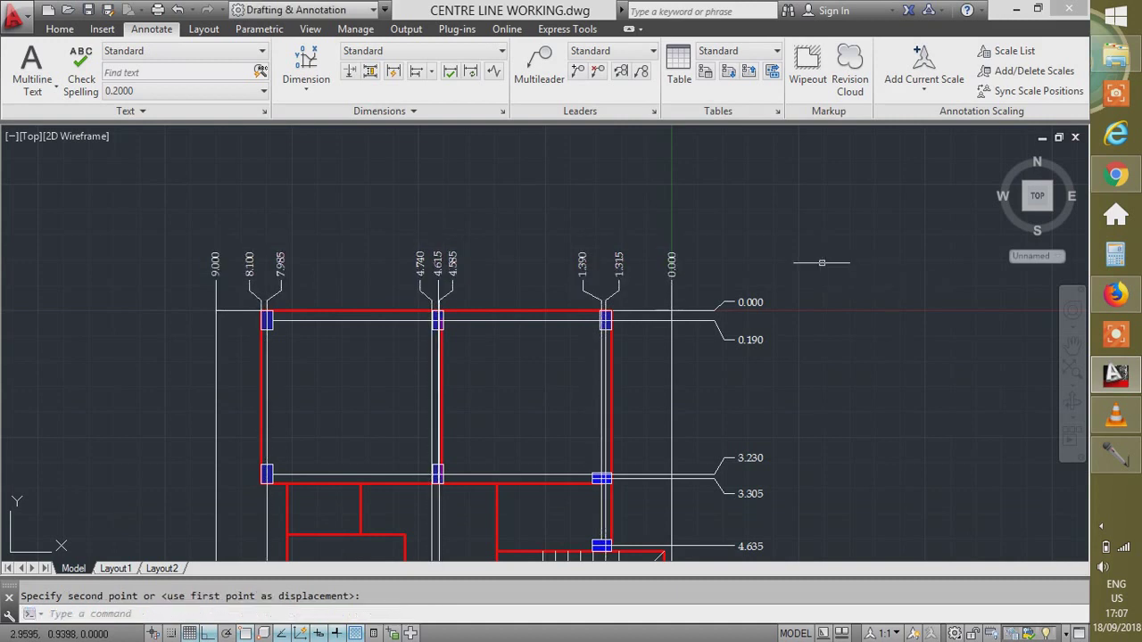
Stretch the whole column of Y ordinate labels horizontally to the left, closer to the plan's right side.
{"action": "scroll", "coordinate": [758, 263], "scroll_direction": "down", "scroll_amount": 4}
{"action": "key", "text": "Return"}
{"action": "left_click", "coordinate": [807, 250]}
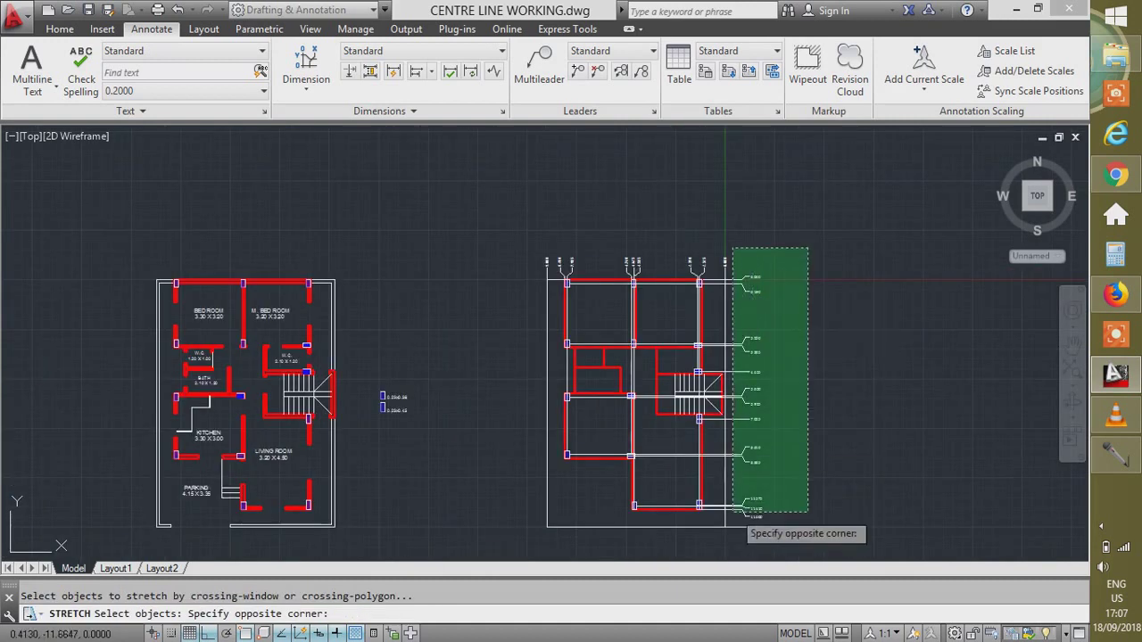
{"action": "left_click", "coordinate": [737, 546]}
{"action": "key", "text": "Return"}
{"action": "left_click", "coordinate": [880, 464]}
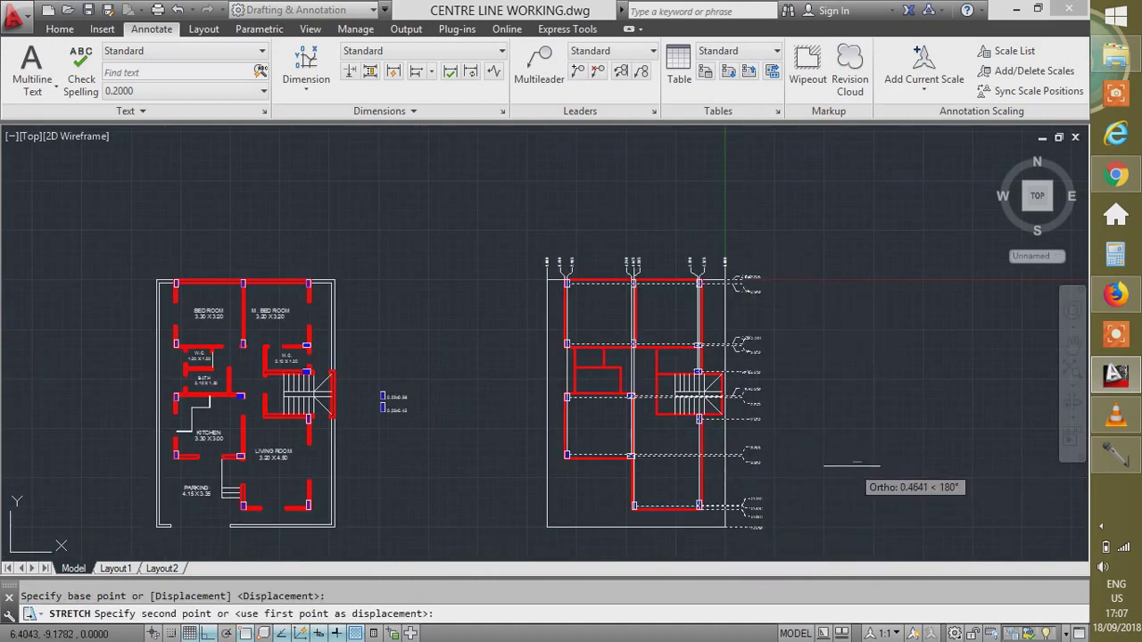
{"action": "left_click", "coordinate": [850, 465]}
{"action": "scroll", "coordinate": [764, 471], "scroll_direction": "up", "scroll_amount": 2}
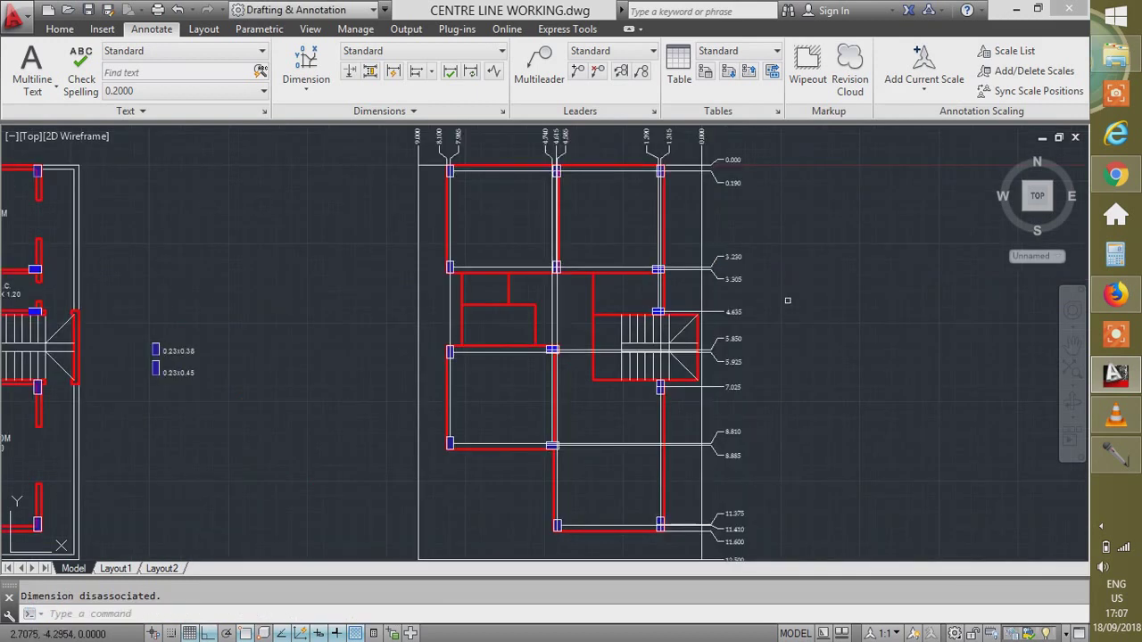
{"action": "scroll", "coordinate": [729, 330], "scroll_direction": "down", "scroll_amount": 2}
{"action": "scroll", "coordinate": [690, 140], "scroll_direction": "up", "scroll_amount": 2}
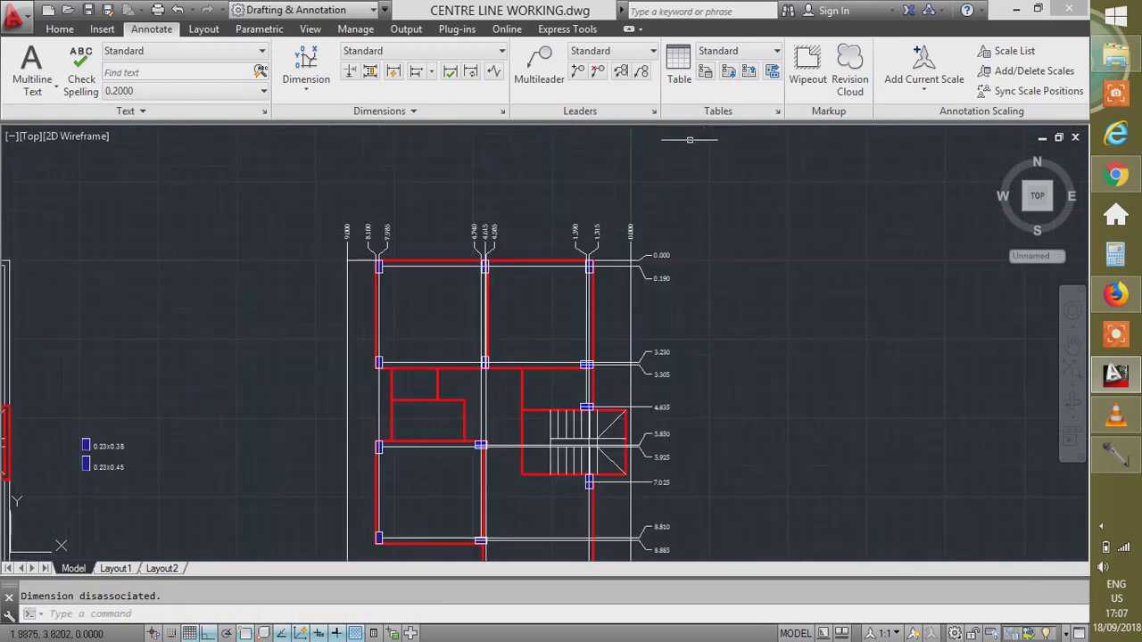
Change the linetype of the 0.190 Y ordinate dimension to DASHED2.
{"action": "scroll", "coordinate": [656, 251], "scroll_direction": "up", "scroll_amount": 4}
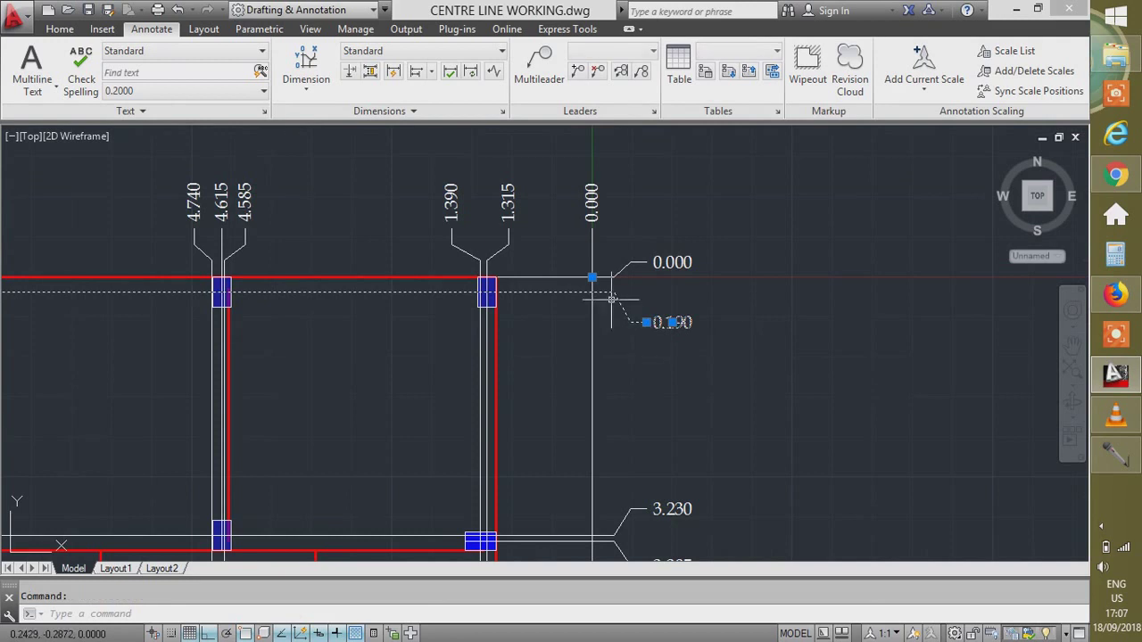
{"action": "left_click", "coordinate": [59, 29]}
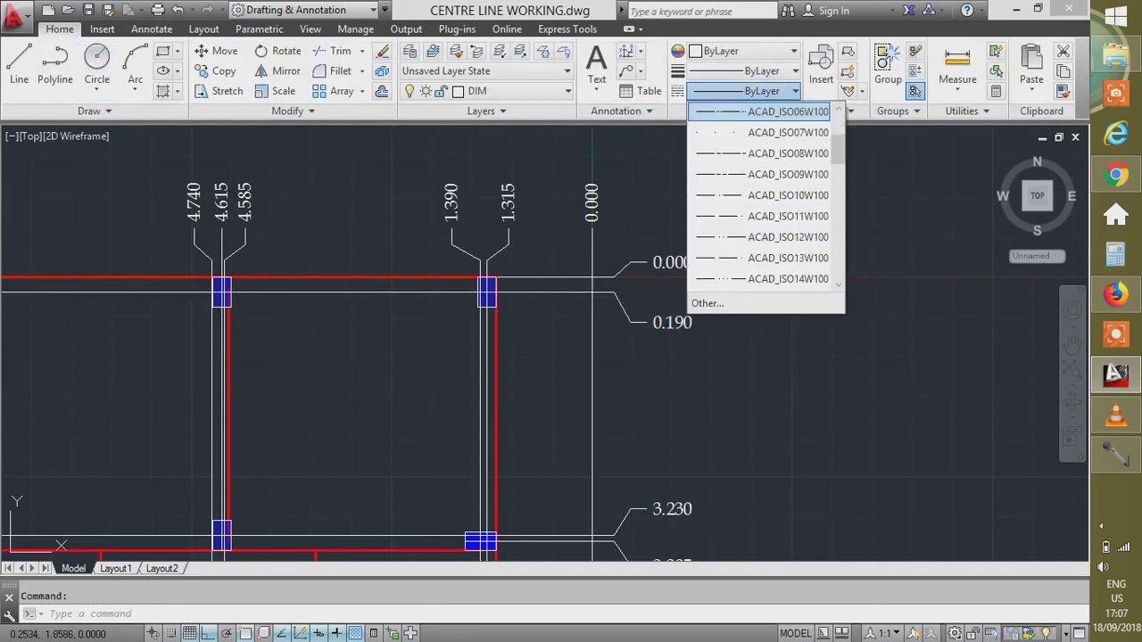
{"action": "scroll", "coordinate": [762, 232], "scroll_direction": "down", "scroll_amount": 5}
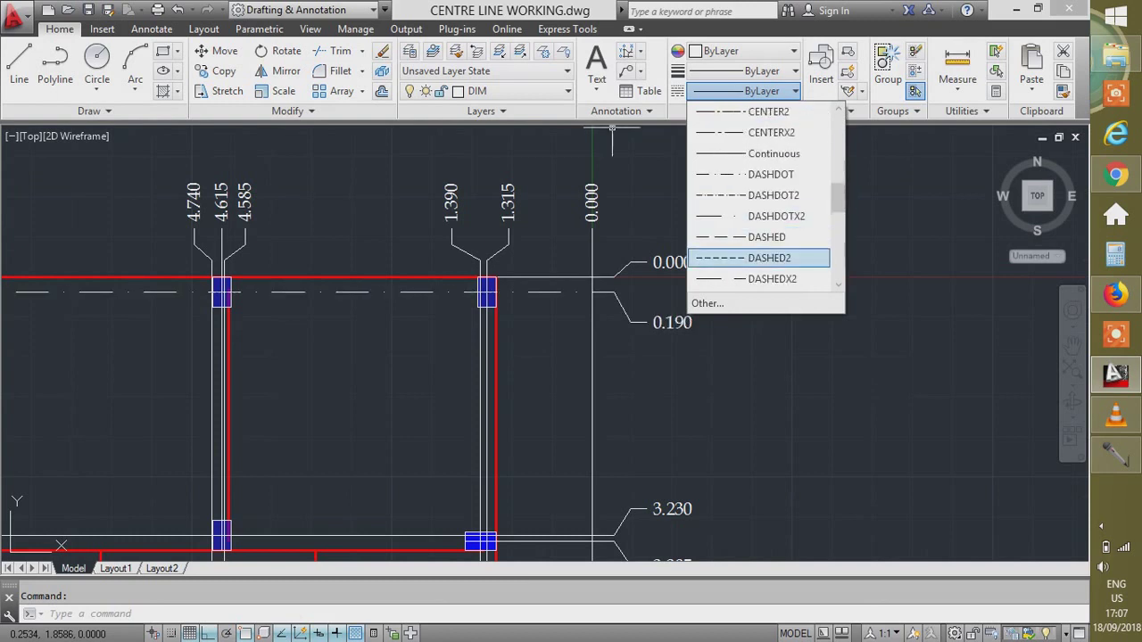
{"action": "left_click", "coordinate": [769, 258]}
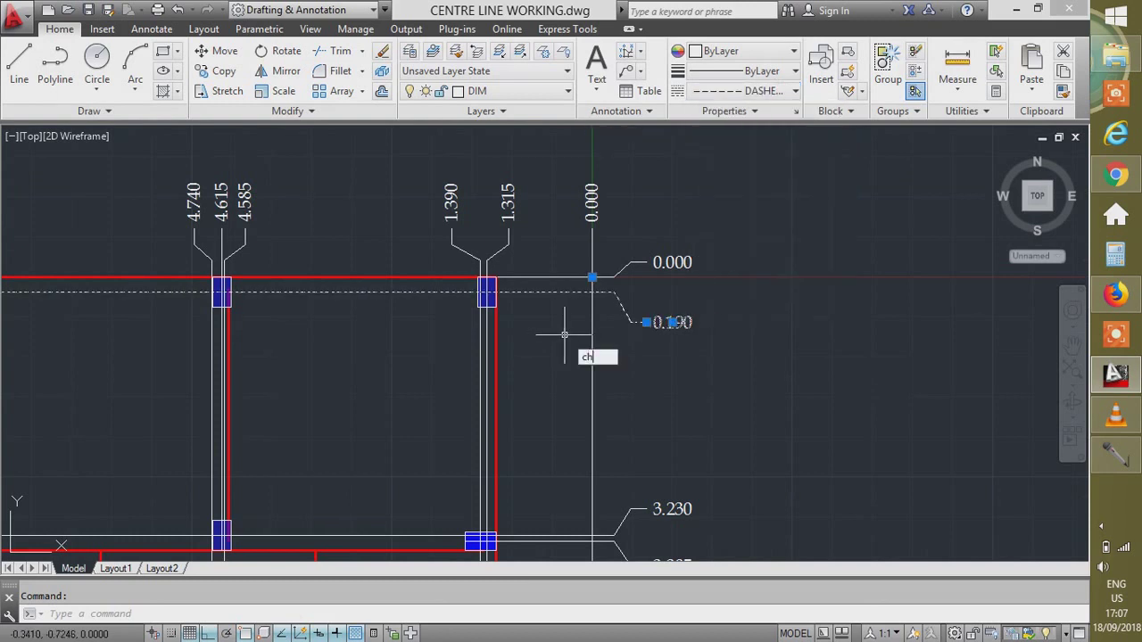
Set the linetype scale of the 0.190 Y ordinate dimension to 2 in its properties.
{"action": "type", "text": "ch"}
{"action": "key", "text": "Return"}
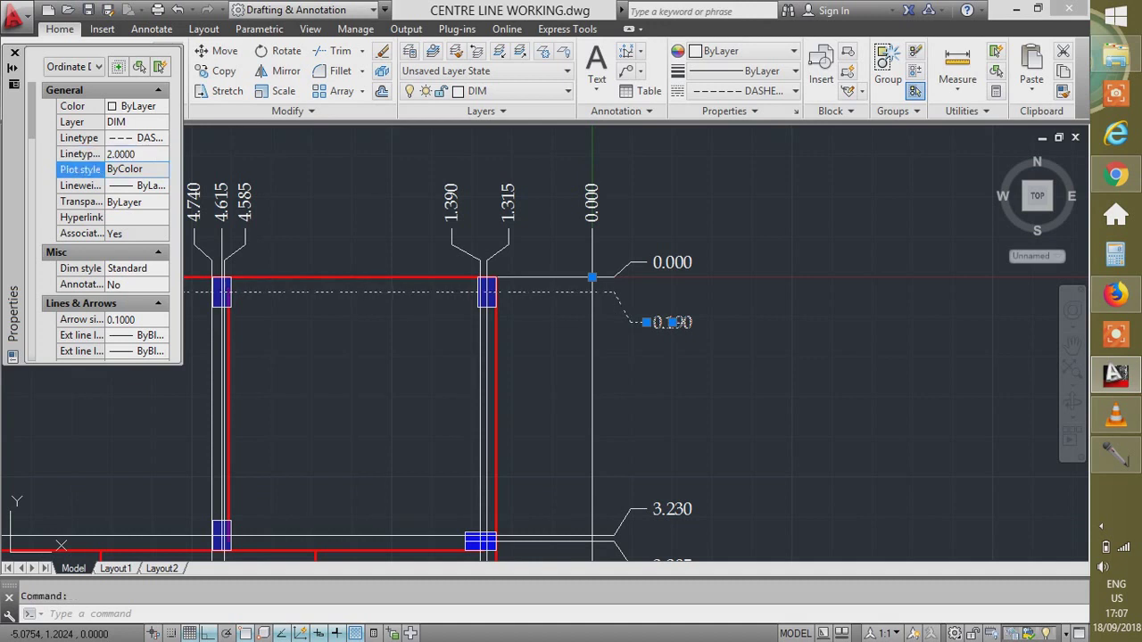
{"action": "key", "text": "Escape"}
{"action": "scroll", "coordinate": [741, 288], "scroll_direction": "down", "scroll_amount": 2}
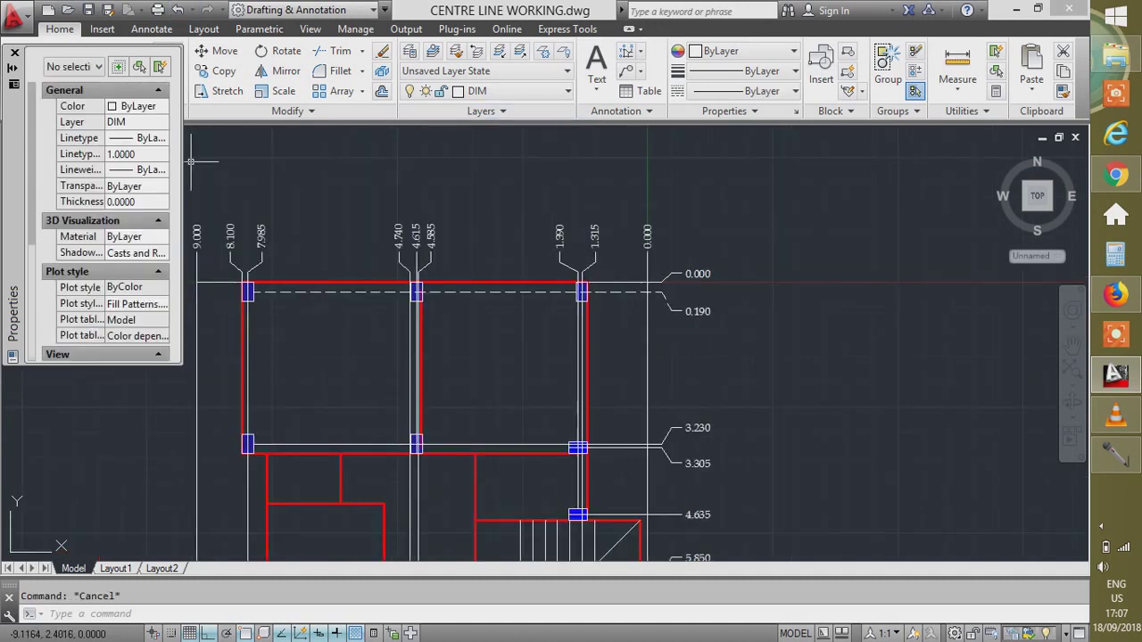
Try to match the properties of the 0.190 Y ordinate dimension onto the neighbouring 0.000 Y ordinate.
{"action": "key", "text": "ctrl+1"}
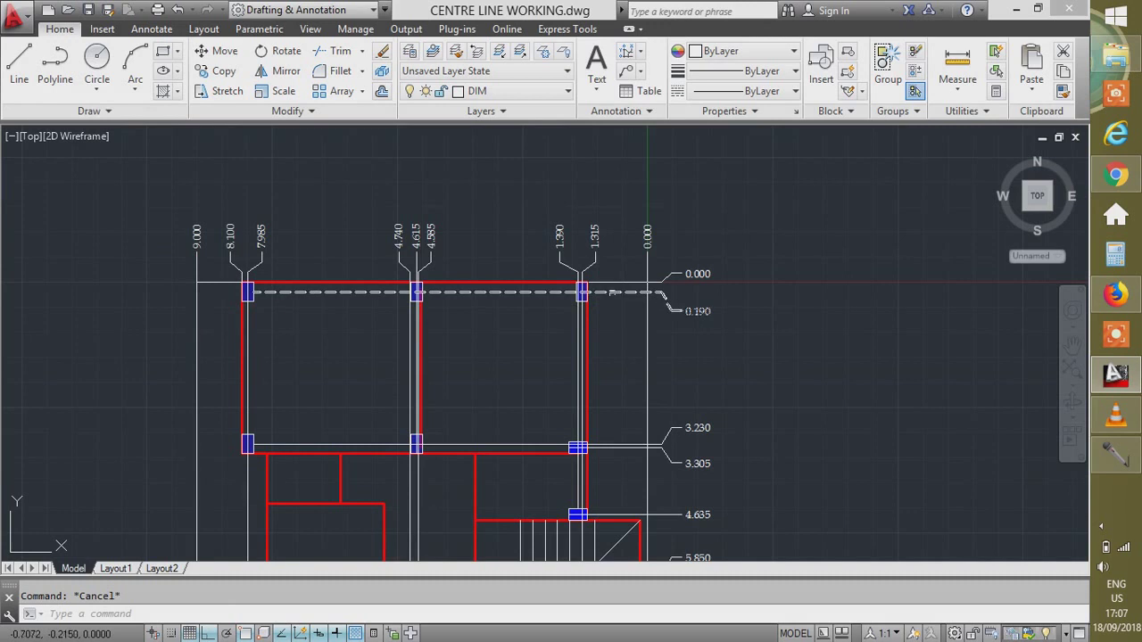
{"action": "left_click", "coordinate": [669, 302]}
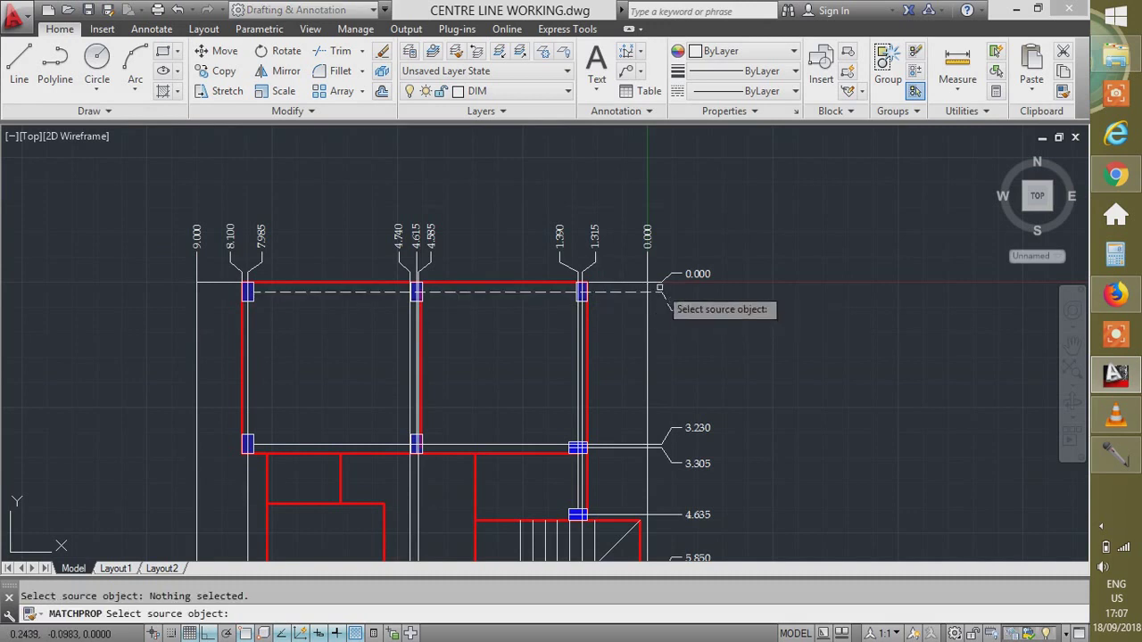
{"action": "left_click", "coordinate": [660, 291]}
{"action": "left_click", "coordinate": [665, 282]}
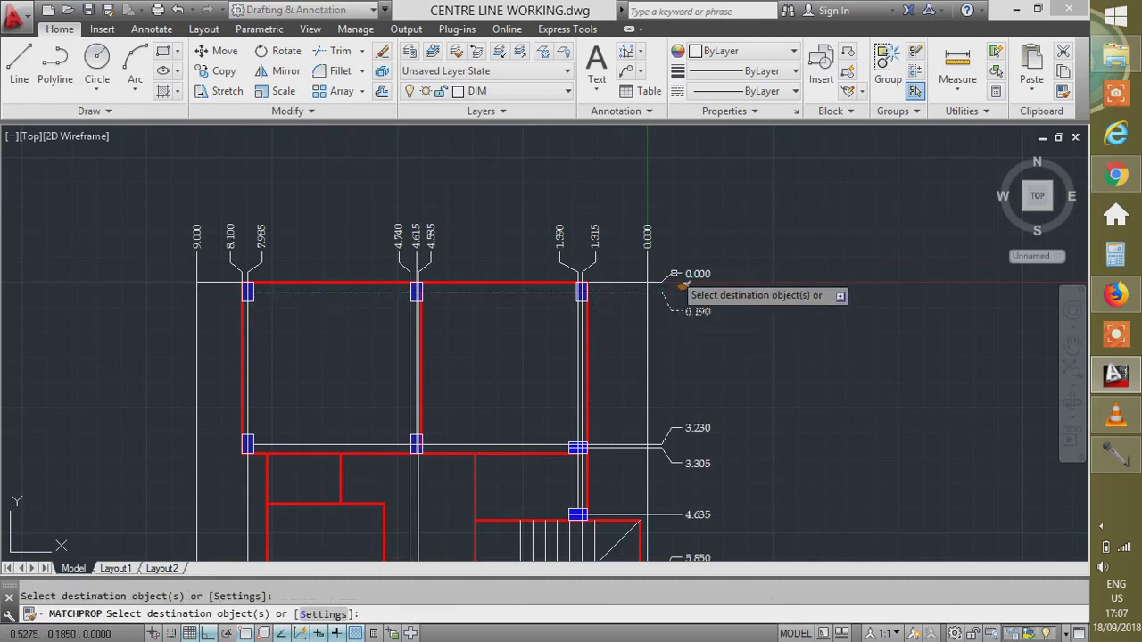
{"action": "scroll", "coordinate": [665, 282], "scroll_direction": "up", "scroll_amount": 5}
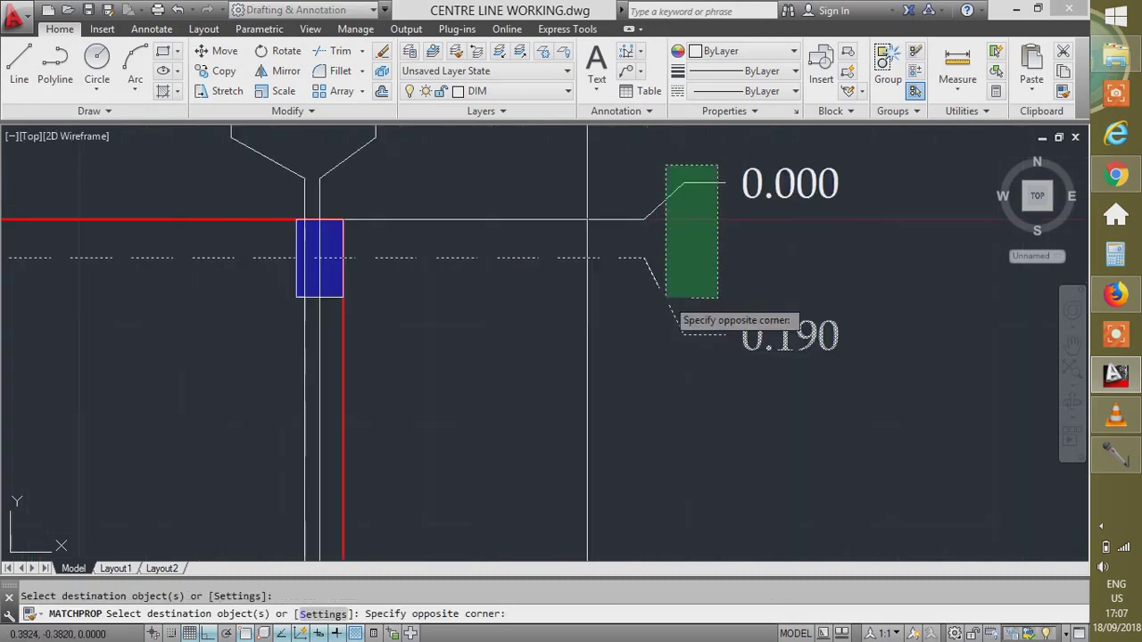
{"action": "key", "text": "Return"}
{"action": "left_click", "coordinate": [671, 194]}
{"action": "scroll", "coordinate": [693, 200], "scroll_direction": "down", "scroll_amount": 4}
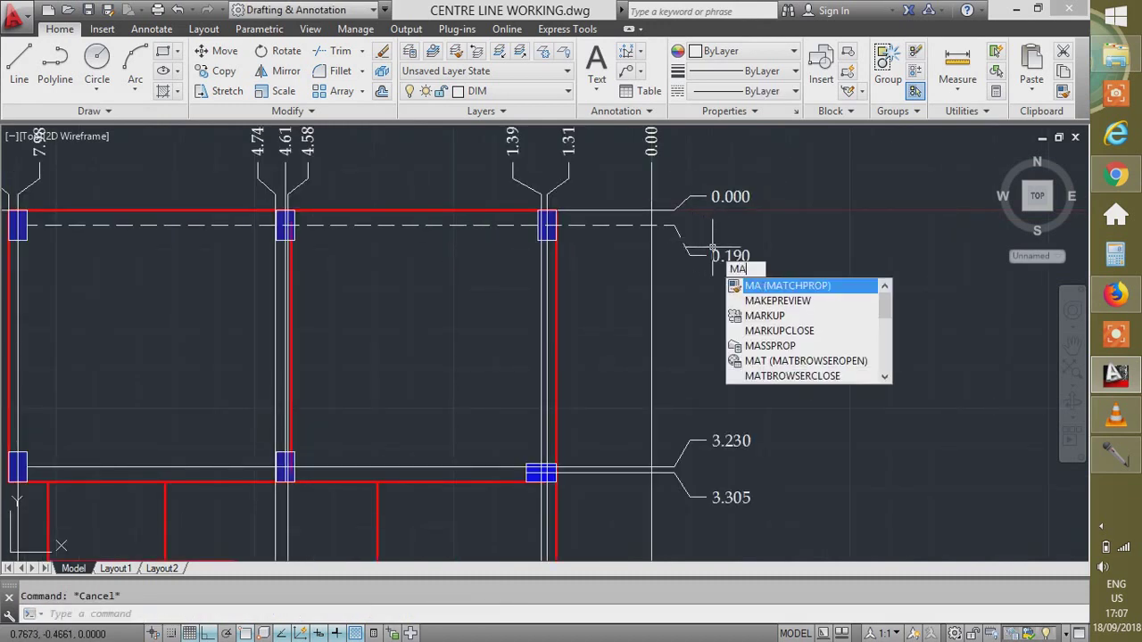
{"action": "key", "text": "Return"}
{"action": "left_click", "coordinate": [704, 252]}
{"action": "left_click", "coordinate": [694, 261]}
{"action": "key", "text": "Return"}
{"action": "key", "text": "Return"}
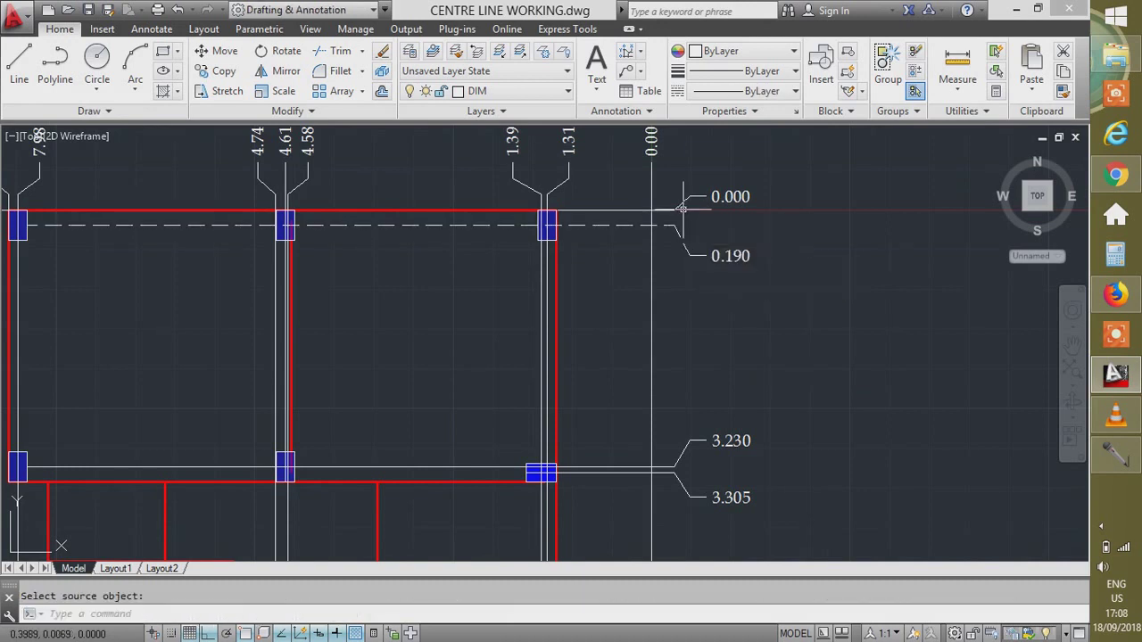
{"action": "left_click", "coordinate": [685, 252]}
{"action": "left_click", "coordinate": [683, 219]}
{"action": "left_click", "coordinate": [676, 230]}
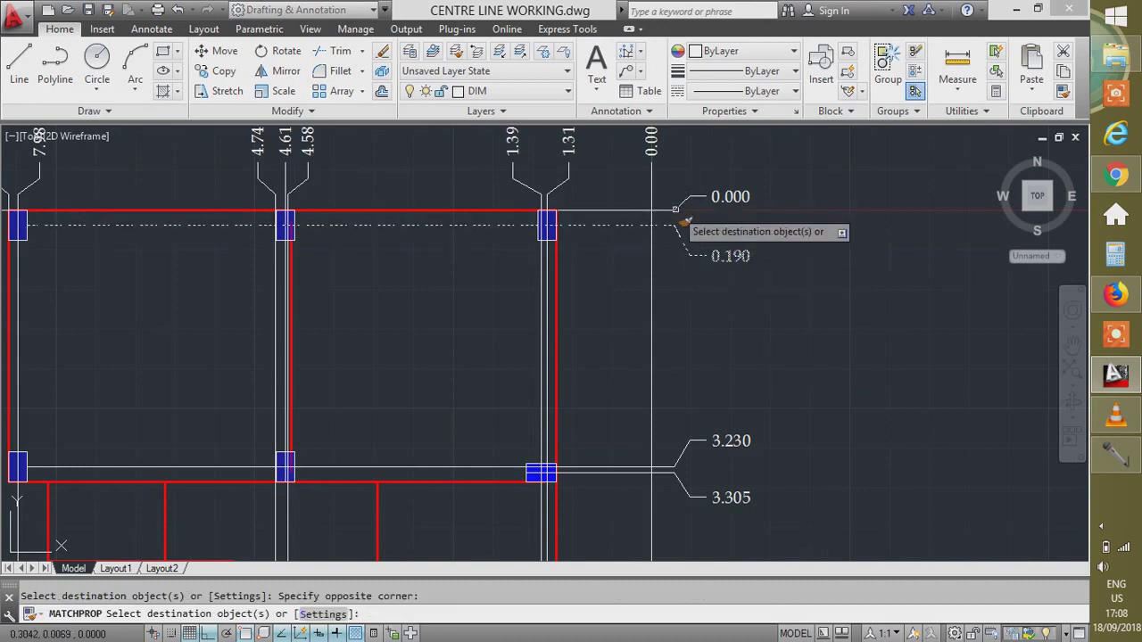
{"action": "key", "text": "Escape"}
Change the linetype of the whole column of Y ordinate dimensions to DASHED2.
{"action": "left_click", "coordinate": [705, 203]}
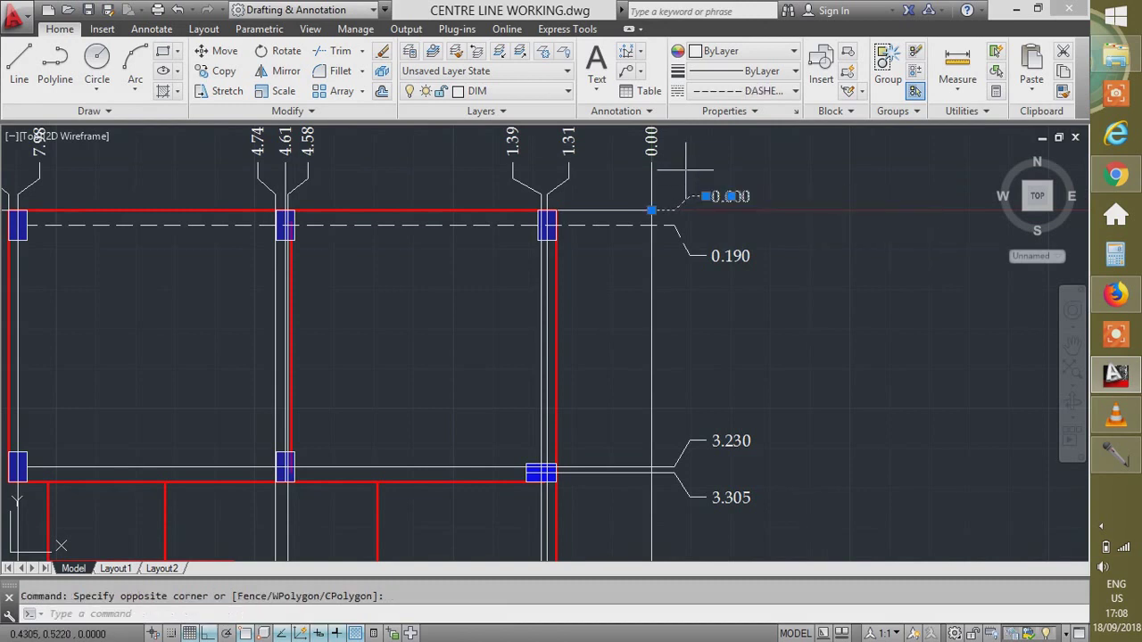
{"action": "scroll", "coordinate": [684, 174], "scroll_direction": "down", "scroll_amount": 6}
{"action": "left_click", "coordinate": [683, 468]}
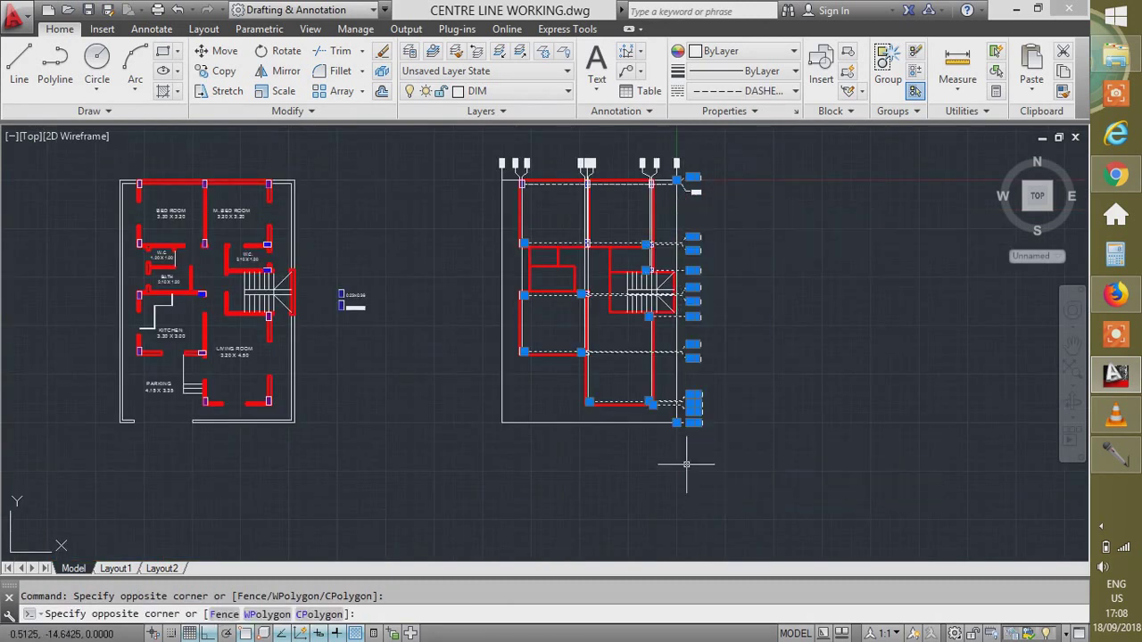
{"action": "left_click", "coordinate": [745, 90]}
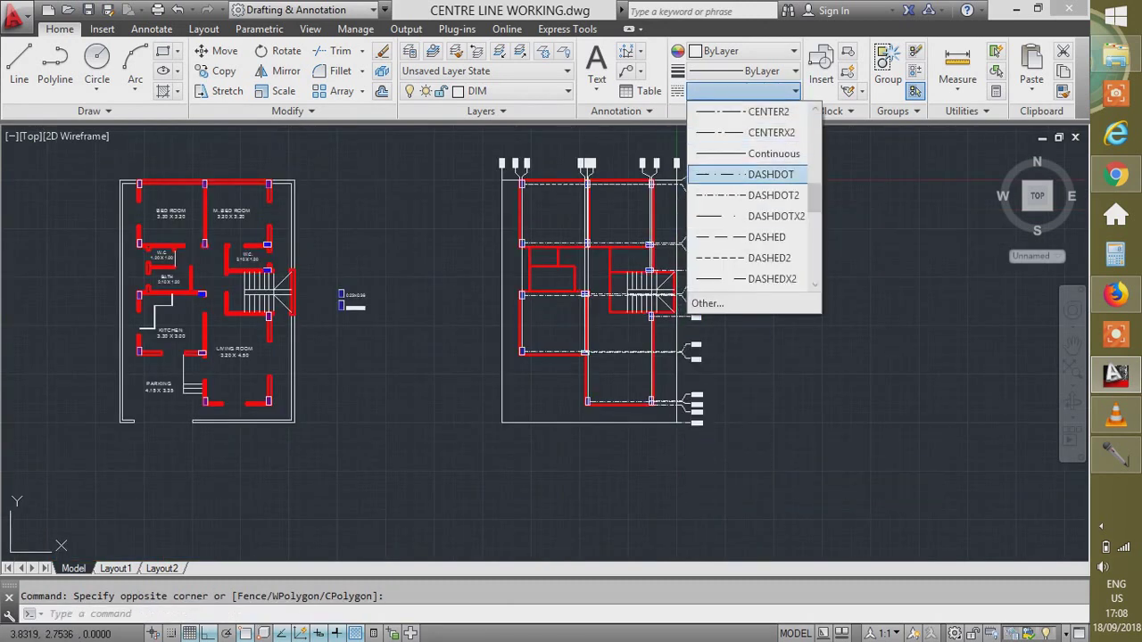
{"action": "left_click", "coordinate": [769, 258]}
Set the linetype scale of the selected Y ordinate dimensions to 2 in their properties.
{"action": "scroll", "coordinate": [687, 391], "scroll_direction": "up", "scroll_amount": 5}
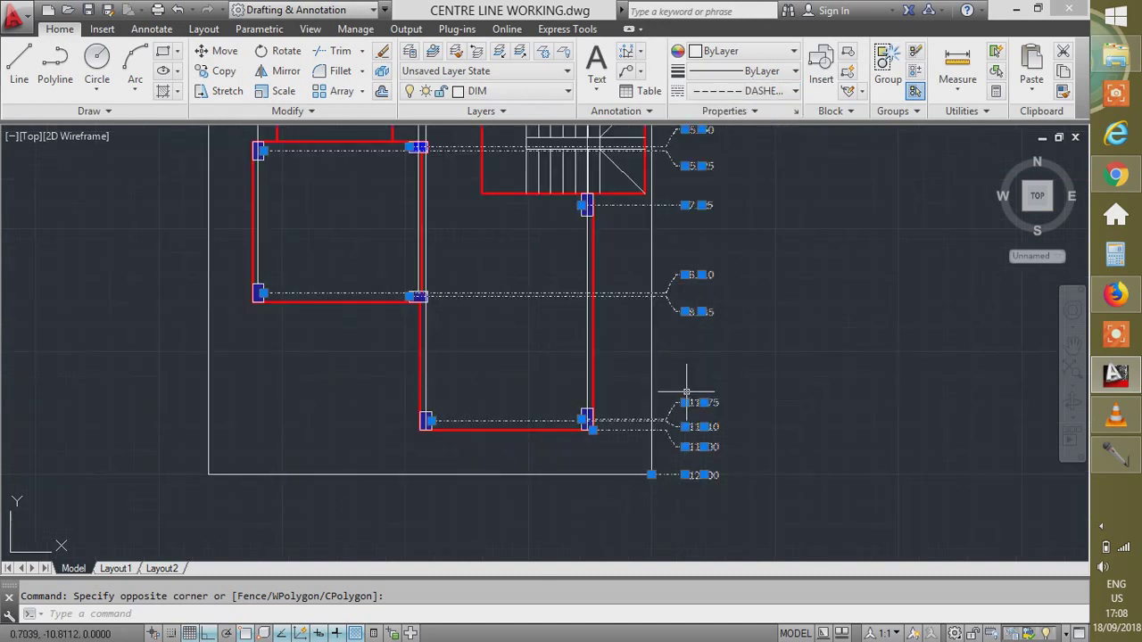
{"action": "key", "text": "ctrl+1"}
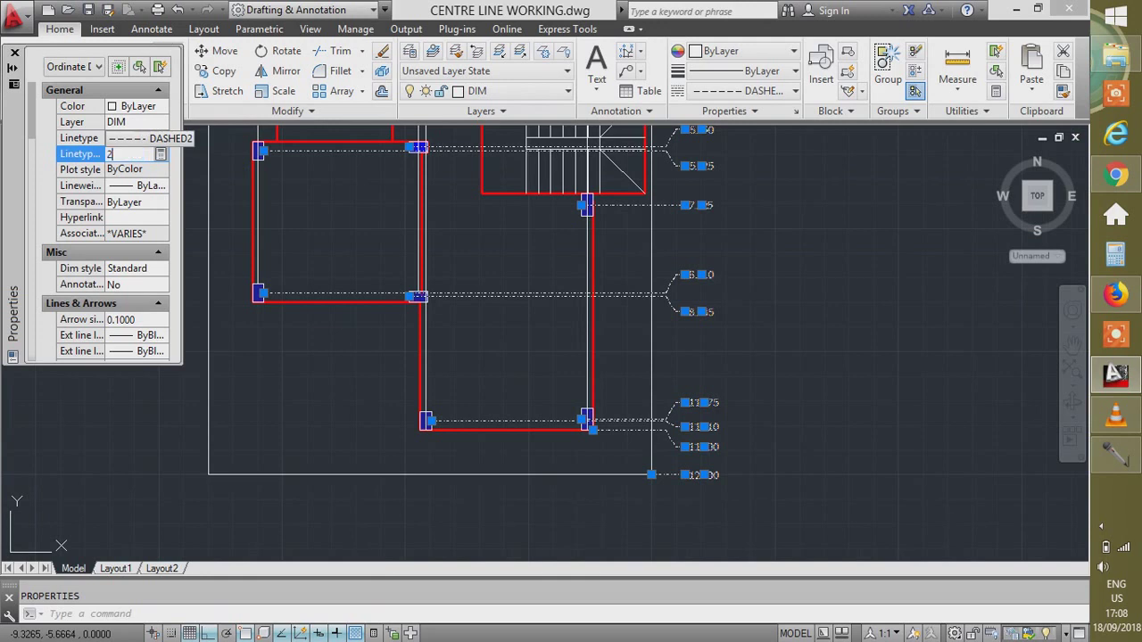
{"action": "type", "text": "2"}
{"action": "key", "text": "Return"}
{"action": "key", "text": "Escape"}
Examine the dashed Y ordinate lines across the whole centre line plan.
{"action": "scroll", "coordinate": [740, 372], "scroll_direction": "up", "scroll_amount": 3}
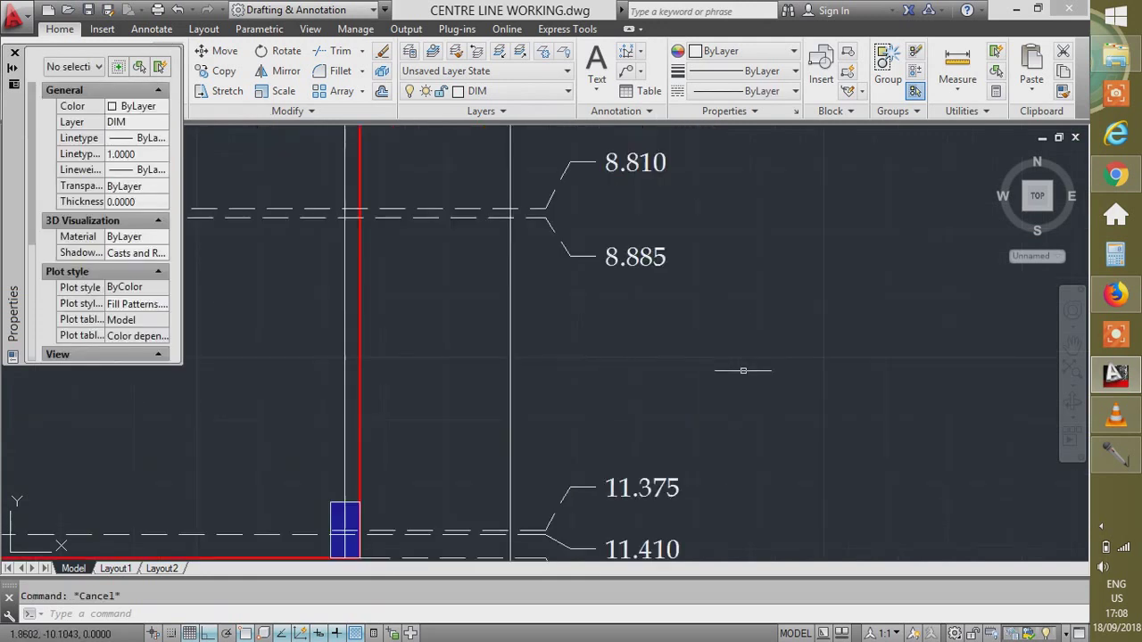
{"action": "scroll", "coordinate": [815, 340], "scroll_direction": "down", "scroll_amount": 3}
{"action": "scroll", "coordinate": [531, 443], "scroll_direction": "up", "scroll_amount": 2}
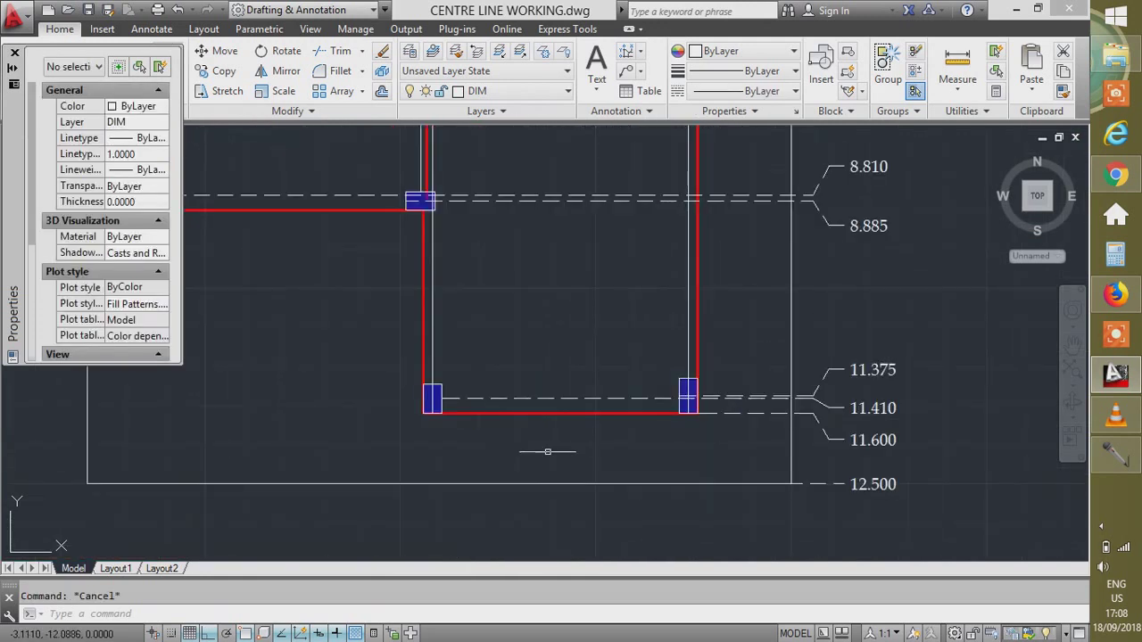
{"action": "scroll", "coordinate": [861, 553], "scroll_direction": "down", "scroll_amount": 4}
{"action": "scroll", "coordinate": [714, 249], "scroll_direction": "up", "scroll_amount": 3}
{"action": "scroll", "coordinate": [740, 303], "scroll_direction": "down", "scroll_amount": 5}
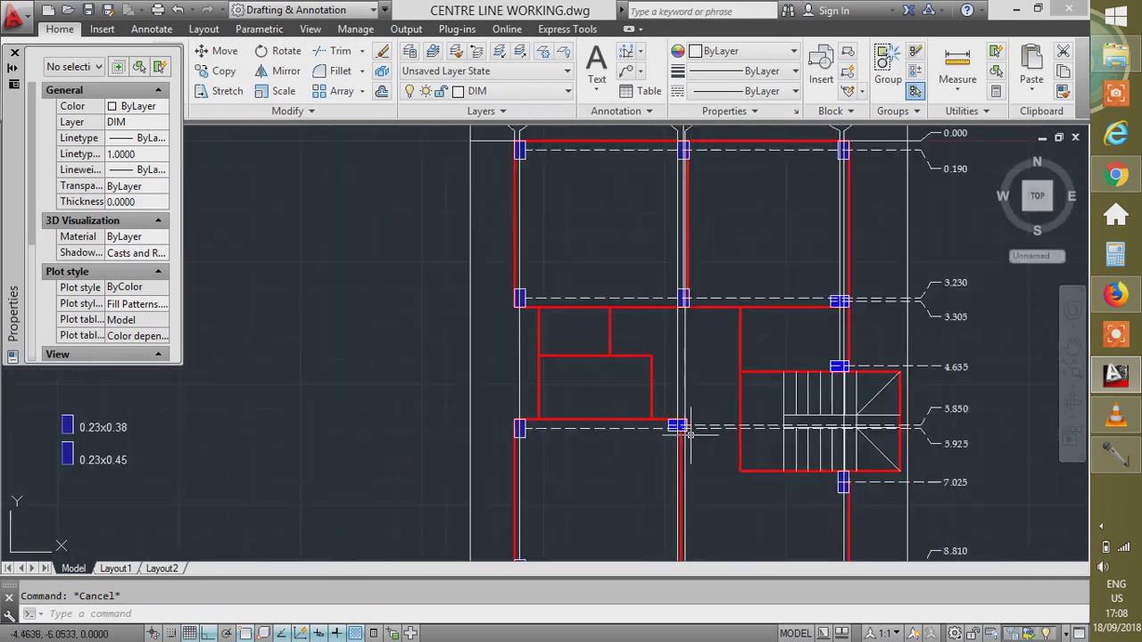
{"action": "scroll", "coordinate": [750, 354], "scroll_direction": "up", "scroll_amount": 3}
{"action": "scroll", "coordinate": [750, 354], "scroll_direction": "up", "scroll_amount": 2}
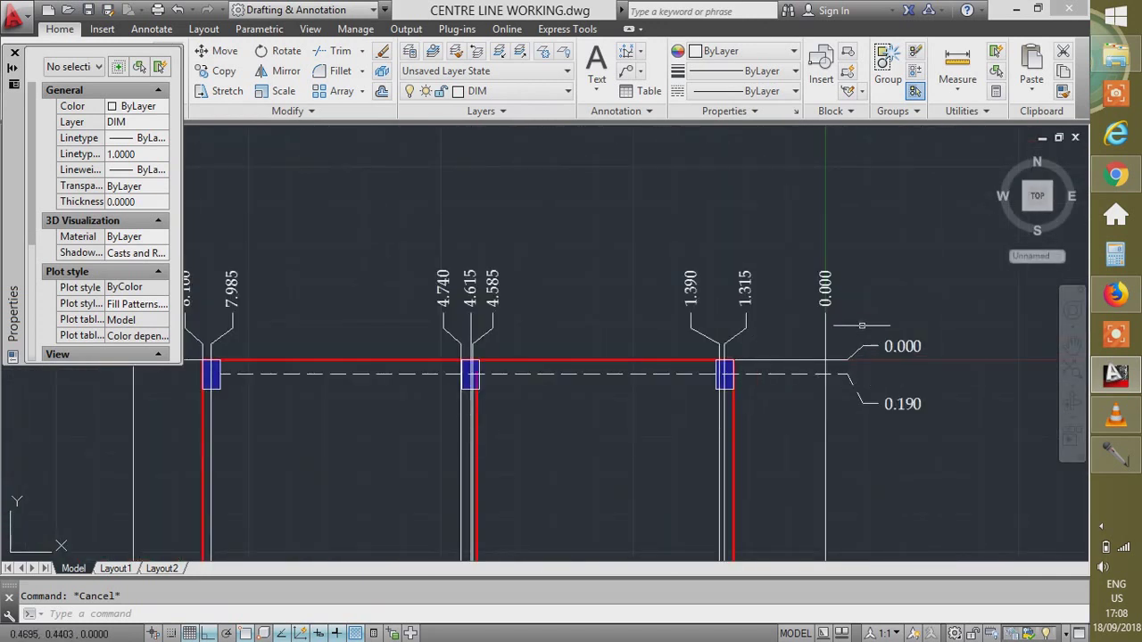
{"action": "left_click", "coordinate": [865, 361]}
{"action": "key", "text": "Escape"}
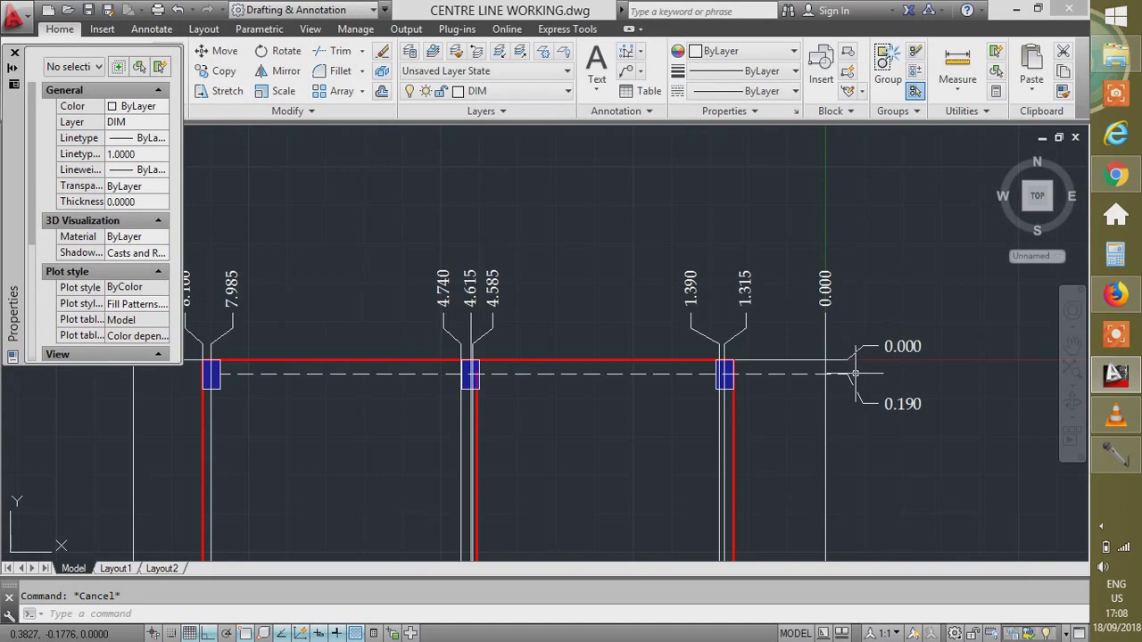
{"action": "key", "text": "Return"}
{"action": "left_click", "coordinate": [856, 389]}
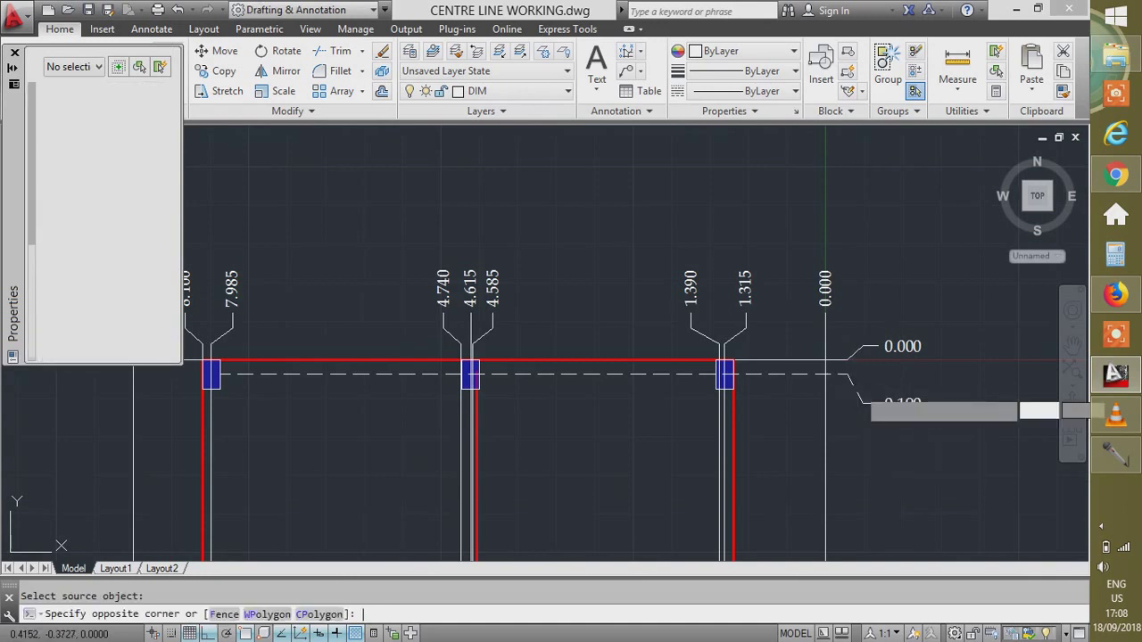
{"action": "left_click", "coordinate": [854, 392]}
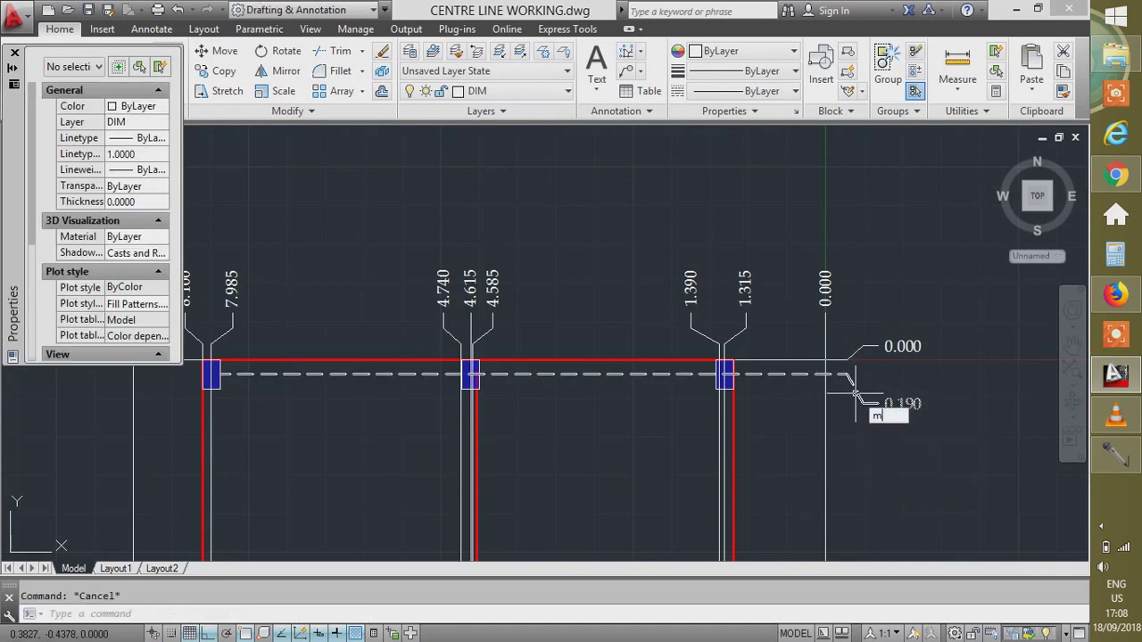
Match the properties of the 0.190 Y ordinate dimension onto the X ordinate dimensions above the plan.
{"action": "type", "text": "a"}
{"action": "left_click", "coordinate": [912, 431]}
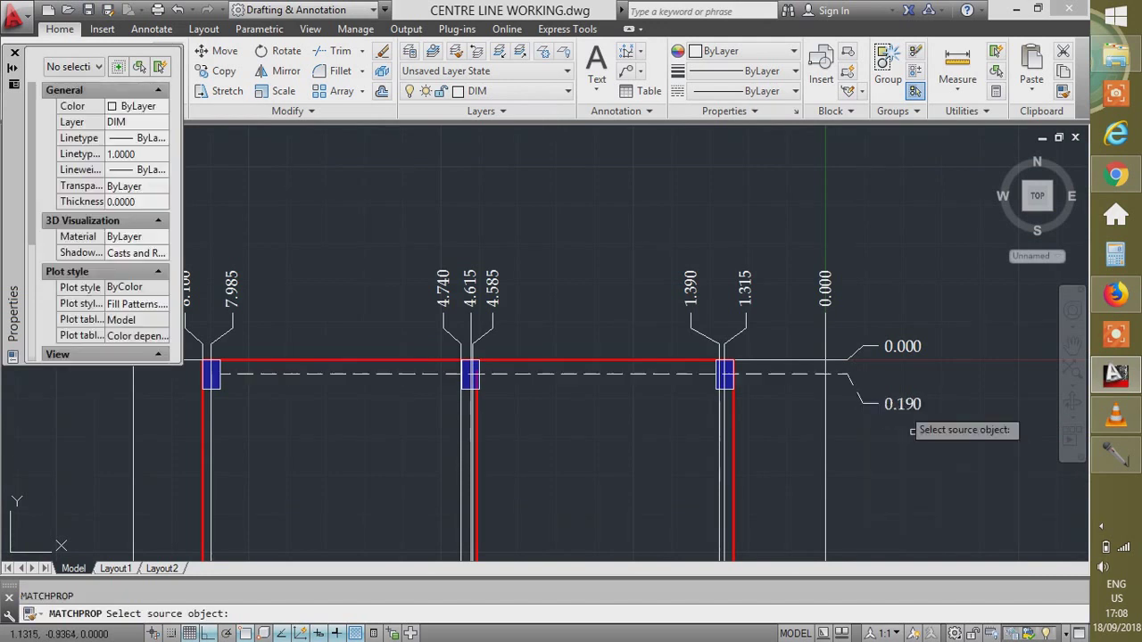
{"action": "left_click", "coordinate": [863, 398]}
{"action": "left_click", "coordinate": [854, 394]}
{"action": "left_click", "coordinate": [835, 315]}
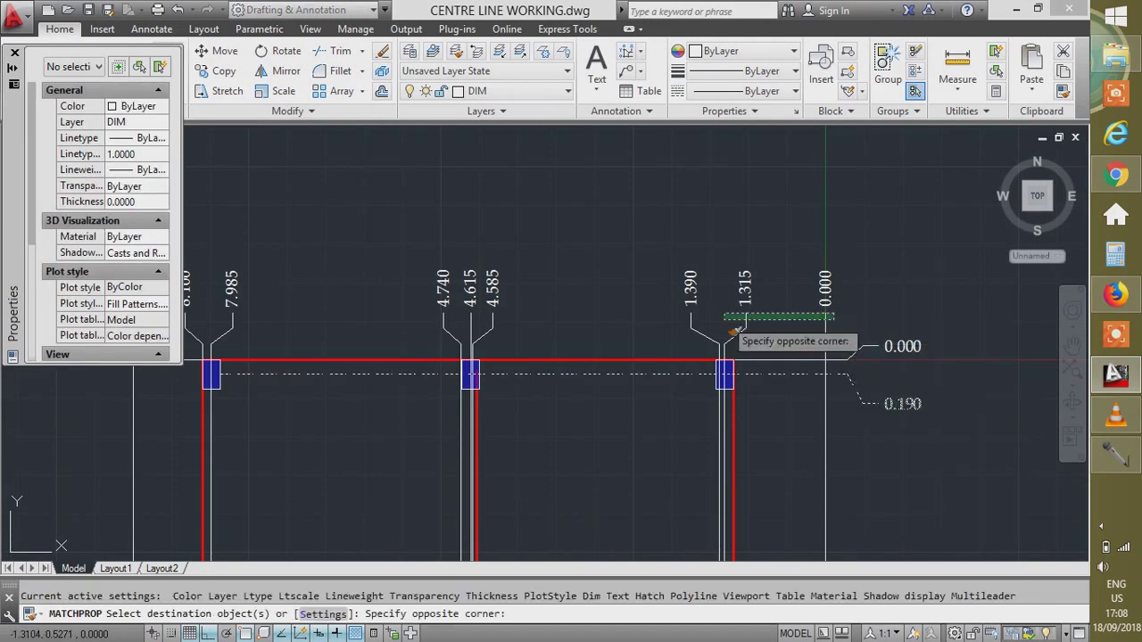
{"action": "left_click", "coordinate": [630, 321]}
{"action": "left_click", "coordinate": [638, 329]}
{"action": "left_click", "coordinate": [474, 347]}
{"action": "scroll", "coordinate": [946, 303], "scroll_direction": "down", "scroll_amount": 4}
{"action": "left_click", "coordinate": [849, 272]}
{"action": "left_click", "coordinate": [642, 323]}
{"action": "scroll", "coordinate": [880, 312], "scroll_direction": "up", "scroll_amount": 4}
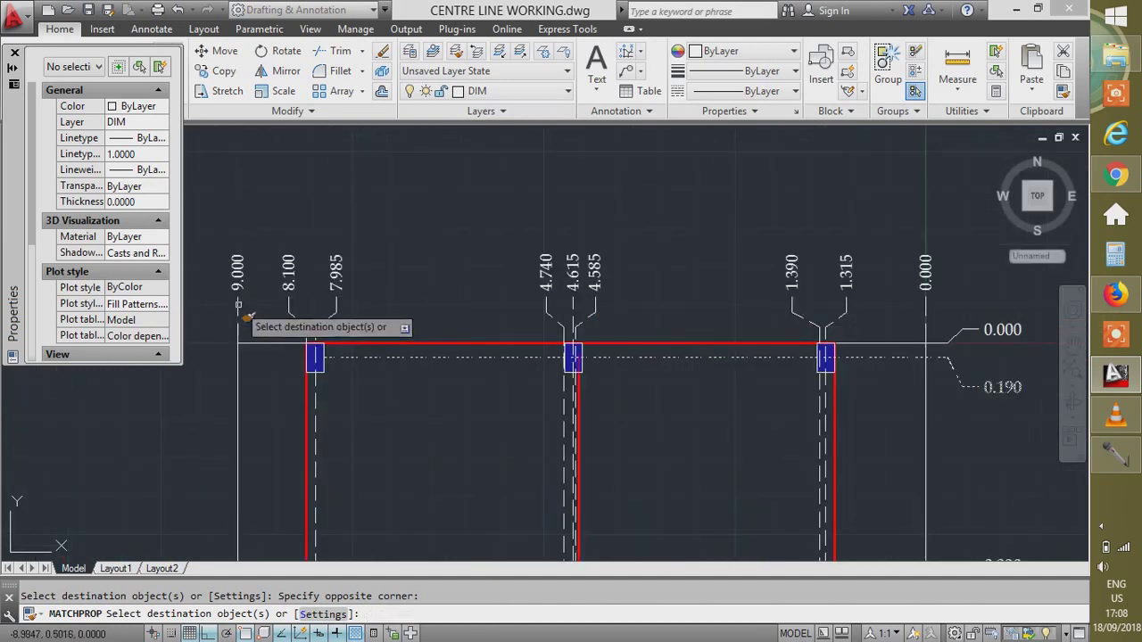
{"action": "key", "text": "Escape"}
Draw a rectangle about 11.3 by 14.8 units as a frame around the centre line plan and its ordinate labels.
{"action": "scroll", "coordinate": [546, 270], "scroll_direction": "down", "scroll_amount": 5}
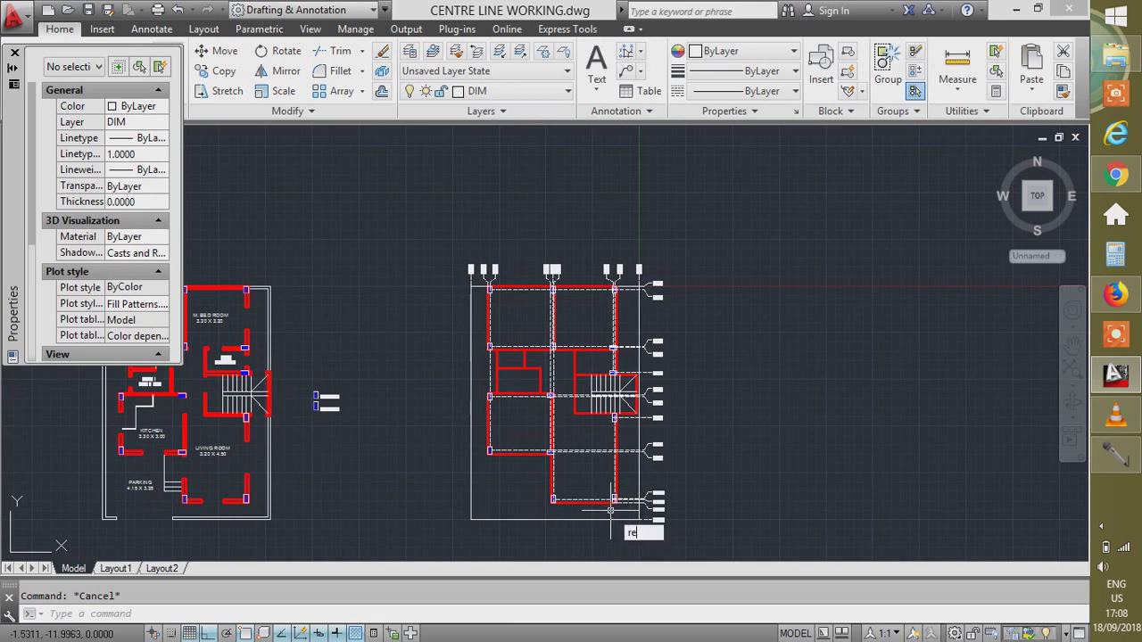
{"action": "type", "text": "rec"}
{"action": "key", "text": "Return"}
{"action": "key", "text": "Return"}
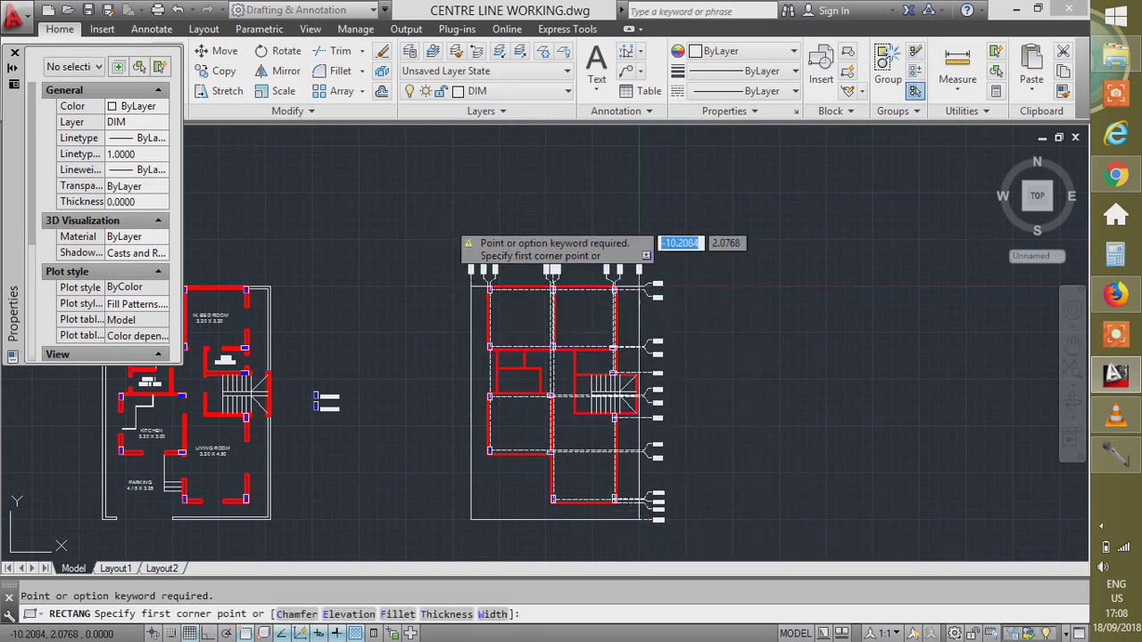
{"action": "key", "text": "Escape"}
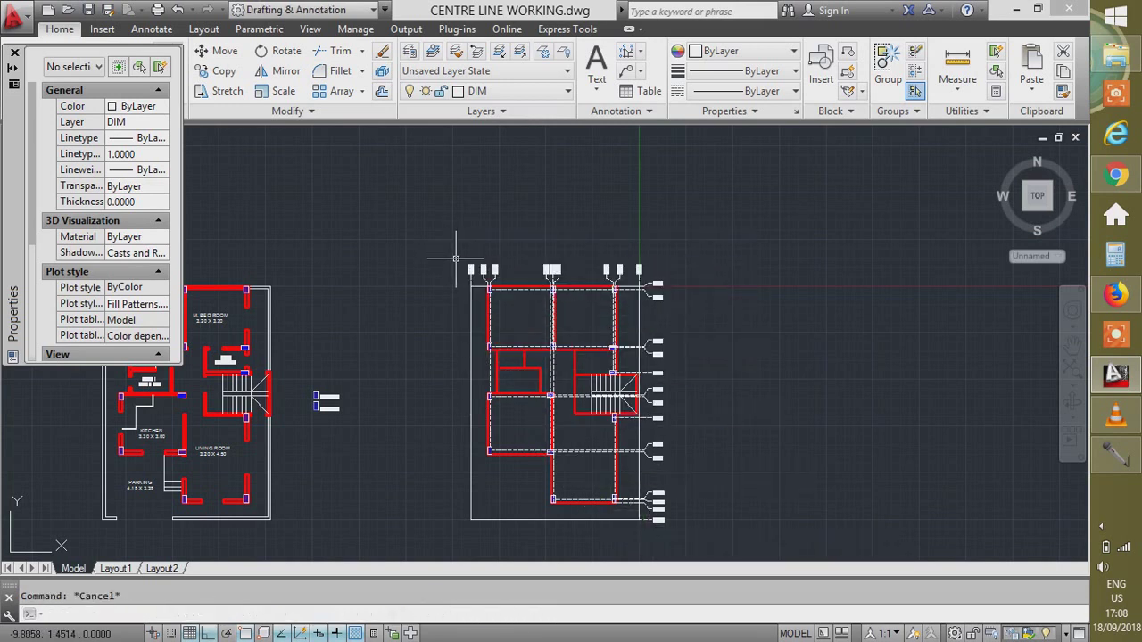
{"action": "key", "text": "Return"}
{"action": "key", "text": "Return"}
{"action": "left_click", "coordinate": [460, 261]}
{"action": "key", "text": "Return"}
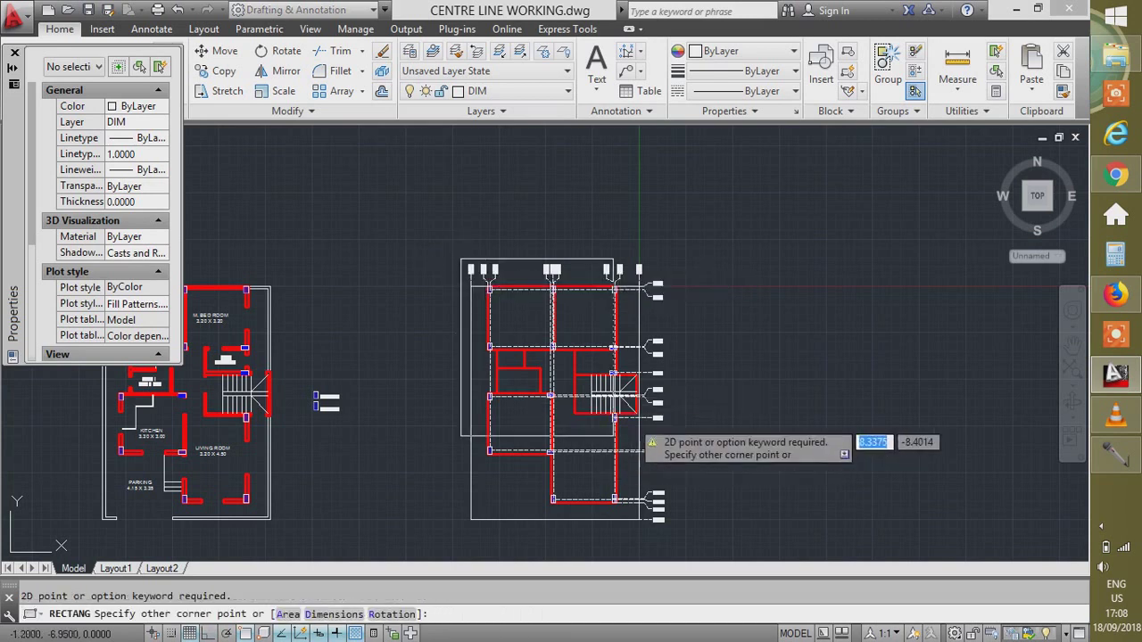
{"action": "scroll", "coordinate": [656, 423], "scroll_direction": "down", "scroll_amount": 3}
{"action": "scroll", "coordinate": [669, 509], "scroll_direction": "up", "scroll_amount": 3}
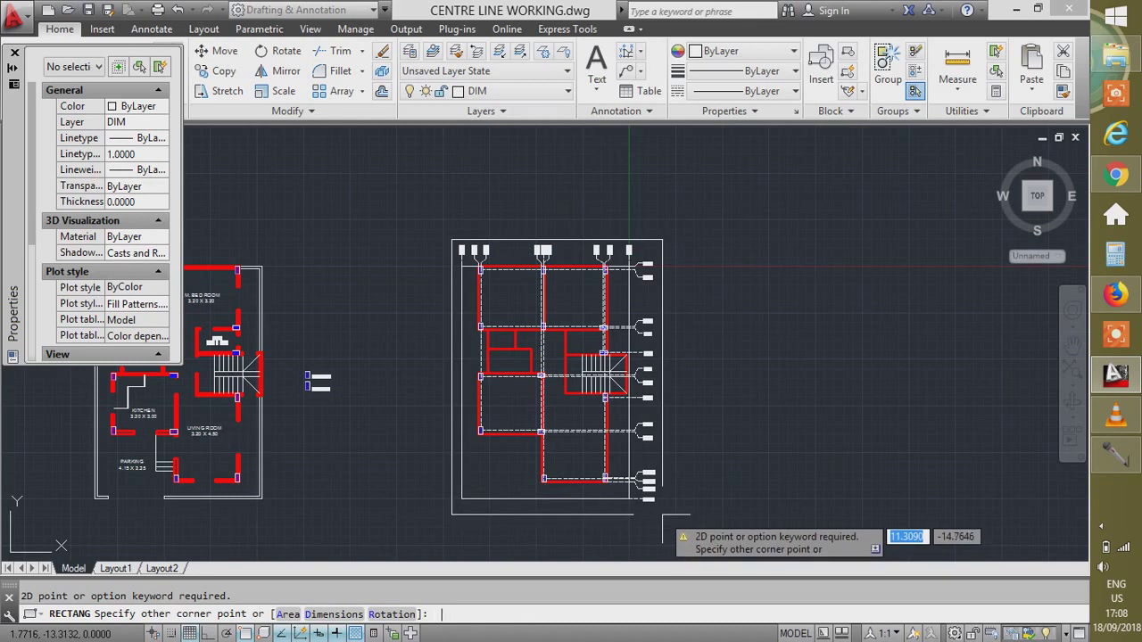
{"action": "left_click", "coordinate": [662, 518]}
{"action": "key", "text": "Return"}
{"action": "key", "text": "Return"}
{"action": "key", "text": "Escape"}
Save the drawing and look over the framed plan with its dashed centre lines and ordinate labels.
{"action": "scroll", "coordinate": [598, 419], "scroll_direction": "up", "scroll_amount": 4}
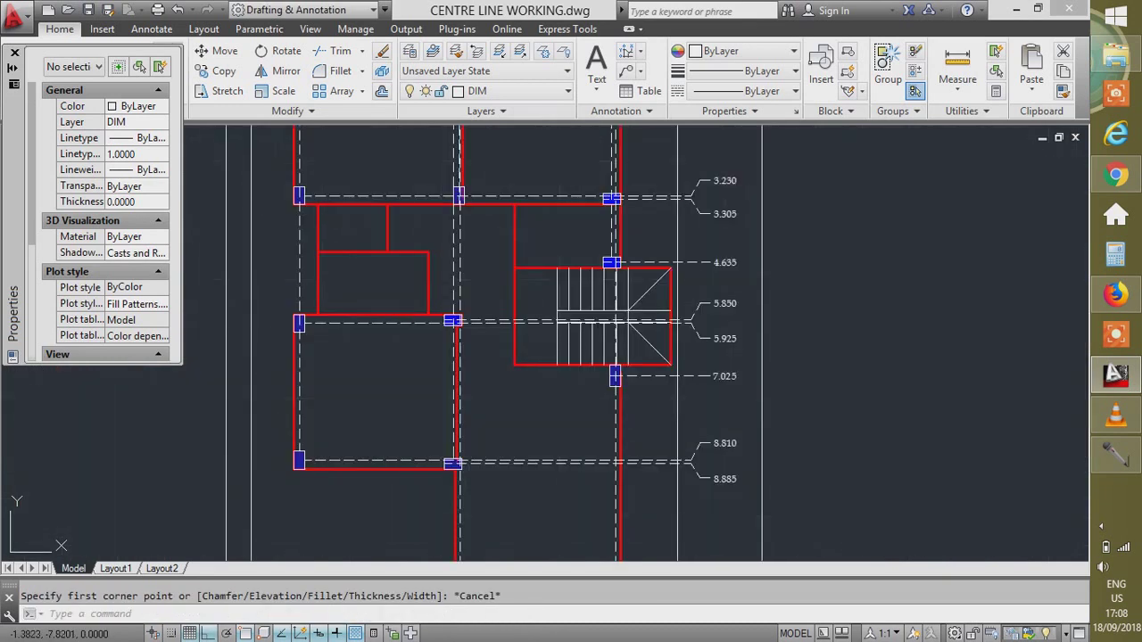
{"action": "key", "text": "ctrl+s"}
{"action": "scroll", "coordinate": [588, 276], "scroll_direction": "down", "scroll_amount": 5}
{"action": "scroll", "coordinate": [583, 180], "scroll_direction": "up", "scroll_amount": 2}
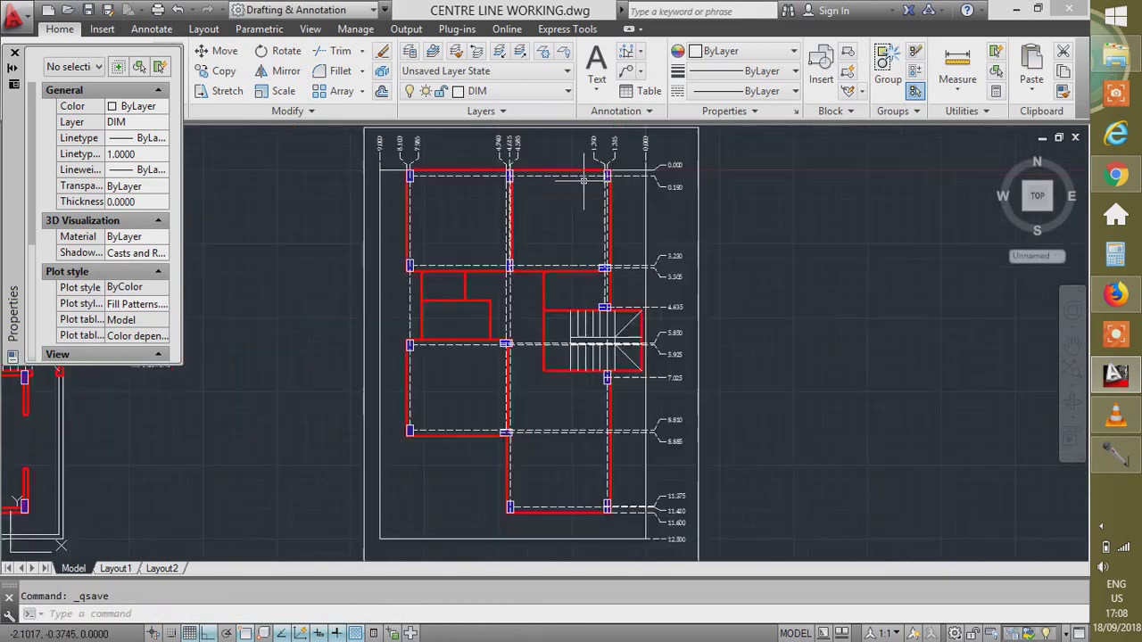
{"action": "scroll", "coordinate": [433, 156], "scroll_direction": "up", "scroll_amount": 6}
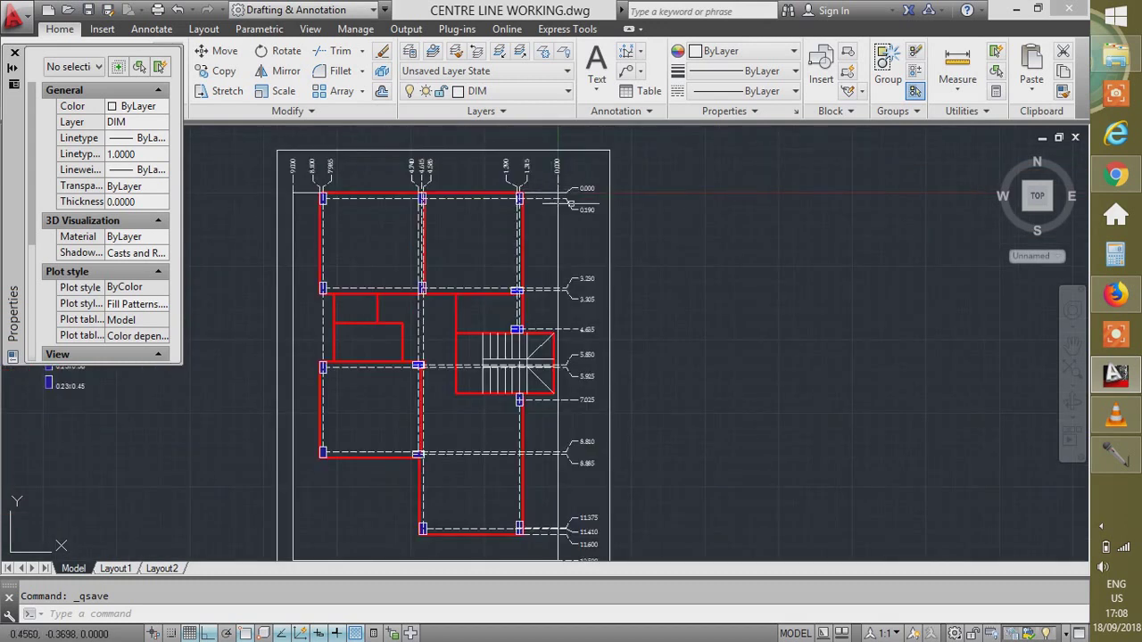
{"action": "scroll", "coordinate": [689, 203], "scroll_direction": "down", "scroll_amount": 2}
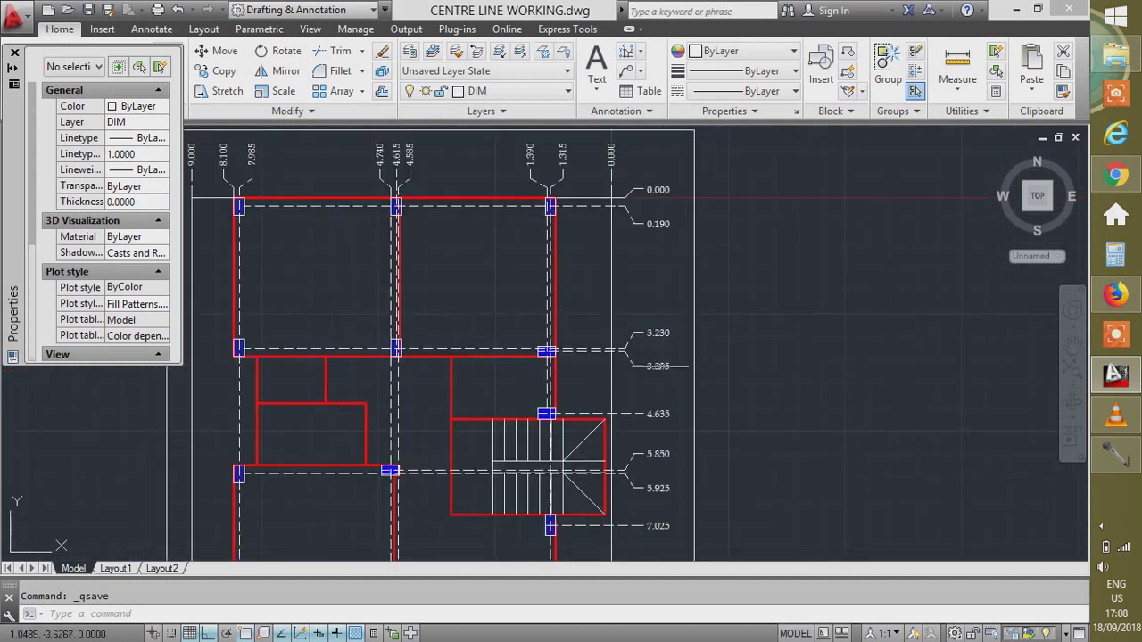
{"action": "scroll", "coordinate": [664, 366], "scroll_direction": "down", "scroll_amount": 4}
{"action": "scroll", "coordinate": [664, 520], "scroll_direction": "up", "scroll_amount": 6}
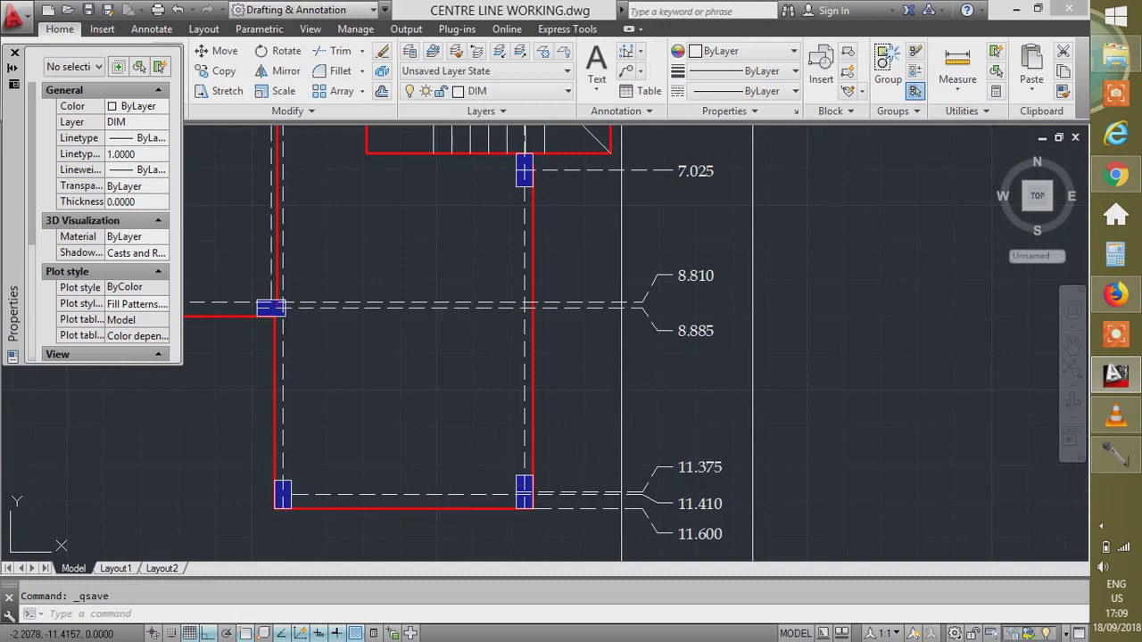
Add the multiline text C10 beside the left column at the bottom of the centre line plan.
{"action": "key", "text": "Return"}
{"action": "scroll", "coordinate": [321, 495], "scroll_direction": "up", "scroll_amount": 6}
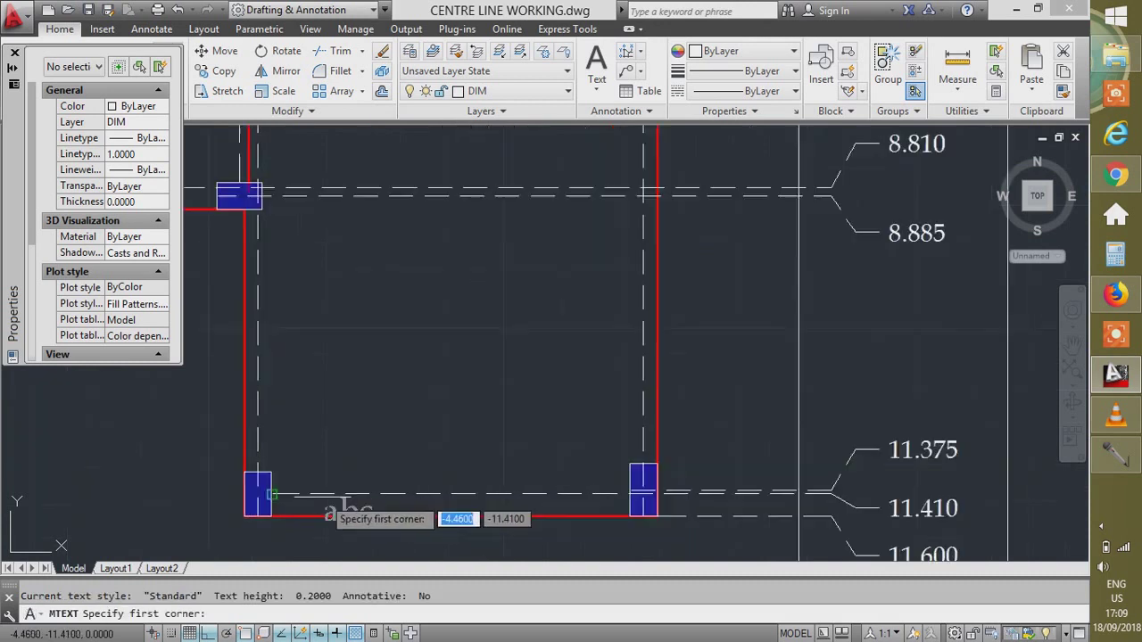
{"action": "left_click", "coordinate": [227, 406]}
{"action": "left_click", "coordinate": [475, 500]}
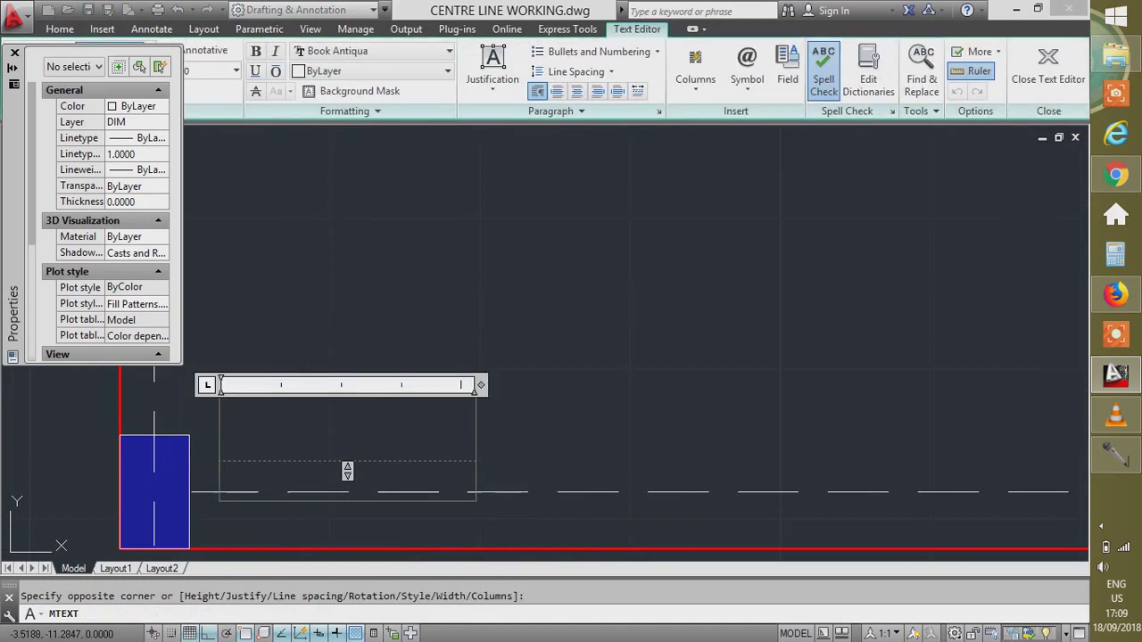
{"action": "type", "text": "c10"}
{"action": "left_click_drag", "start_coordinate": [257, 446], "coordinate": [221, 446]}
{"action": "type", "text": "C"}
{"action": "left_click", "coordinate": [395, 331]}
{"action": "left_click", "coordinate": [302, 460]}
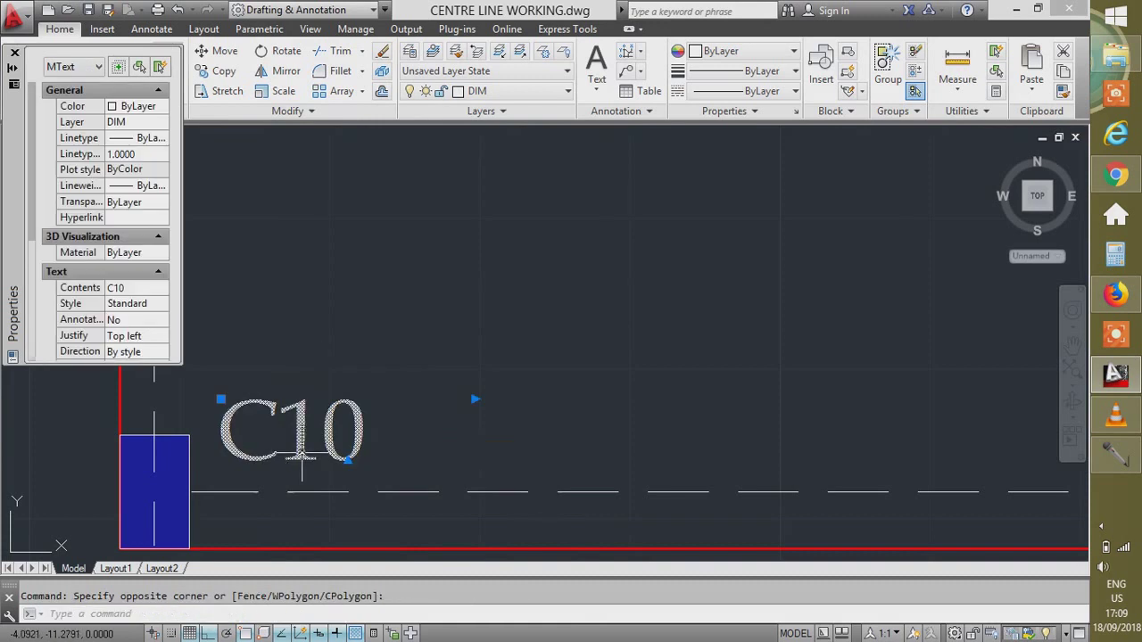
Copy the C10 label across to the right column at the bottom of the plan and change the copy to C11.
{"action": "scroll", "coordinate": [624, 454], "scroll_direction": "down", "scroll_amount": 3}
{"action": "type", "text": "CO"}
{"action": "key", "text": "Return"}
{"action": "left_click", "coordinate": [518, 284]}
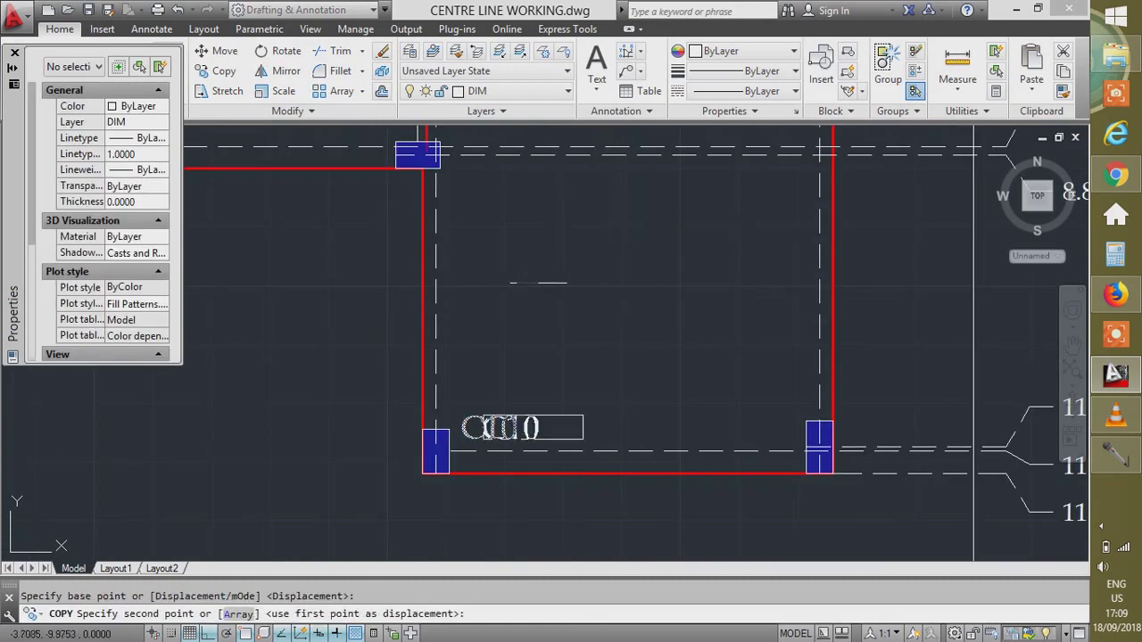
{"action": "left_click", "coordinate": [796, 284]}
{"action": "key", "text": "Escape"}
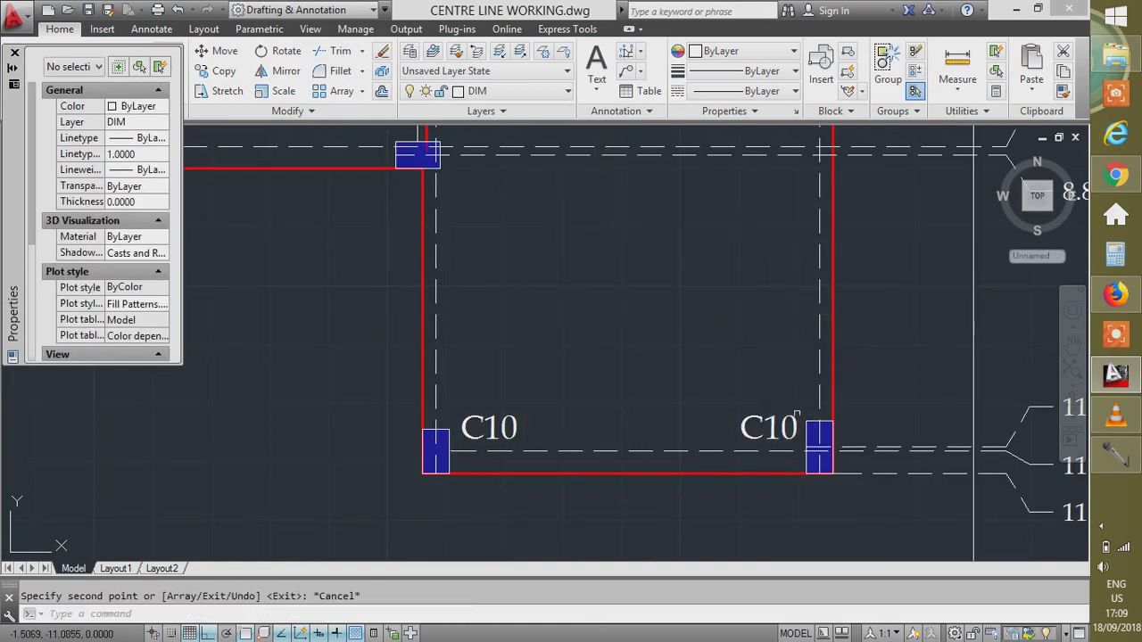
{"action": "double_click", "coordinate": [767, 428]}
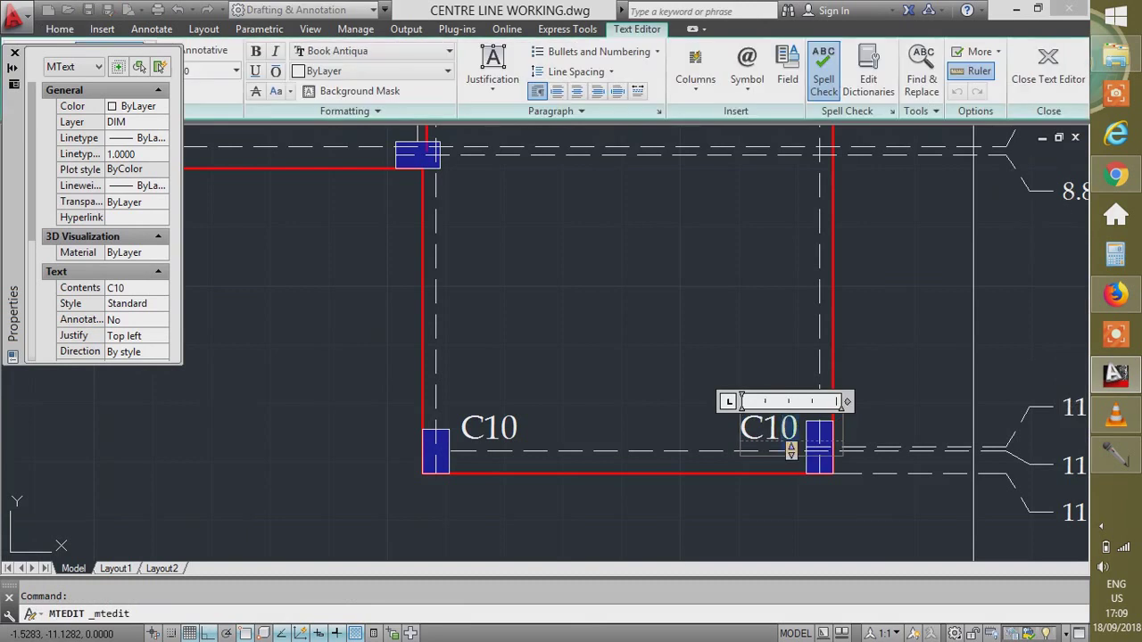
{"action": "type", "text": "1"}
{"action": "left_click", "coordinate": [511, 338]}
Paste a clipboard copy of the C10 label beside the 11.410 Y ordinate.
{"action": "scroll", "coordinate": [511, 338], "scroll_direction": "down", "scroll_amount": 2}
{"action": "scroll", "coordinate": [709, 407], "scroll_direction": "up", "scroll_amount": 4}
{"action": "left_click", "coordinate": [326, 372]}
{"action": "left_click", "coordinate": [205, 366]}
{"action": "key", "text": "ctrl+c"}
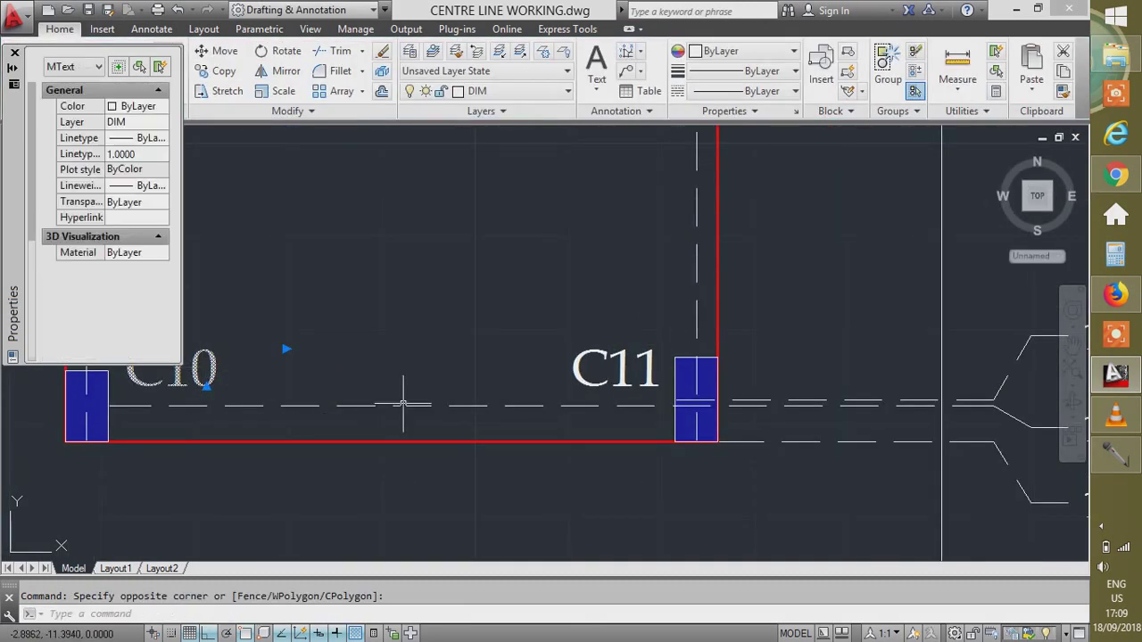
{"action": "key", "text": "ctrl+v"}
{"action": "scroll", "coordinate": [401, 403], "scroll_direction": "down", "scroll_amount": 2}
{"action": "scroll", "coordinate": [843, 412], "scroll_direction": "up", "scroll_amount": 2}
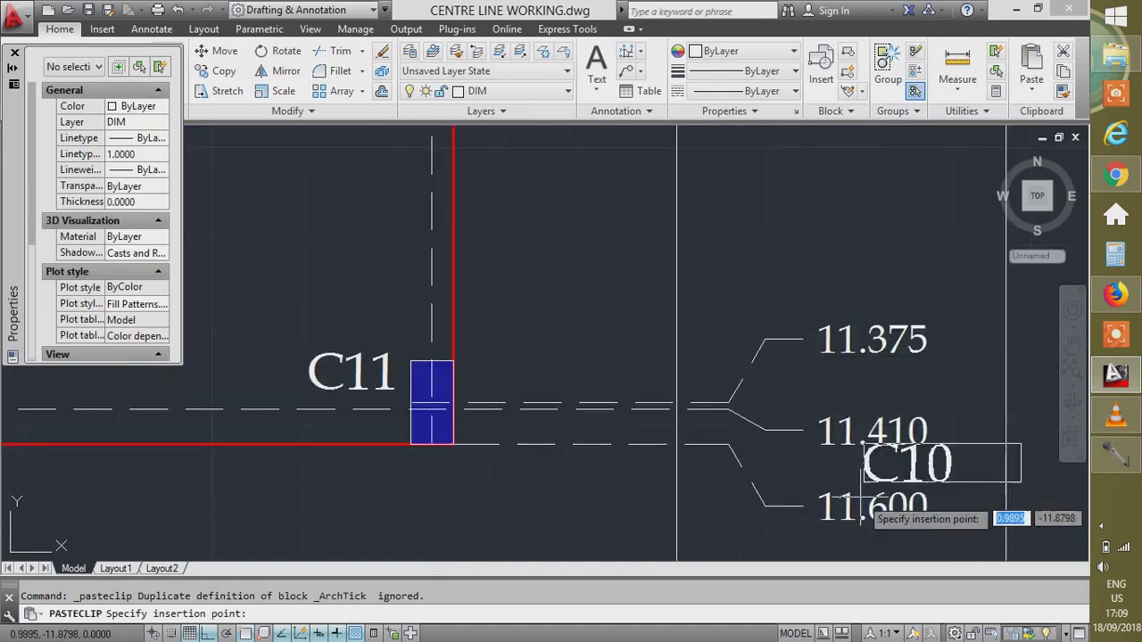
{"action": "scroll", "coordinate": [856, 479], "scroll_direction": "up", "scroll_amount": 3}
{"action": "scroll", "coordinate": [522, 382], "scroll_direction": "down", "scroll_amount": 3}
{"action": "scroll", "coordinate": [571, 356], "scroll_direction": "up", "scroll_amount": 2}
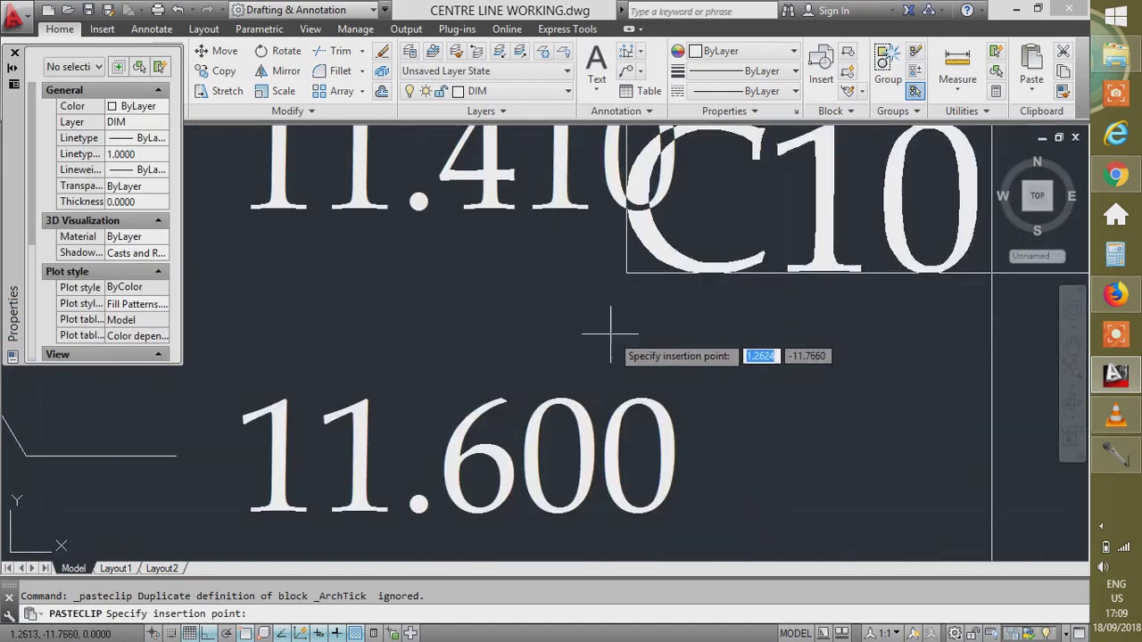
{"action": "left_click", "coordinate": [665, 294]}
{"action": "scroll", "coordinate": [645, 321], "scroll_direction": "down", "scroll_amount": 1}
Scale the pasted C10 label beside the 11.410 ordinate by a factor of 0.5.
{"action": "left_click", "coordinate": [673, 283]}
{"action": "left_click", "coordinate": [646, 321]}
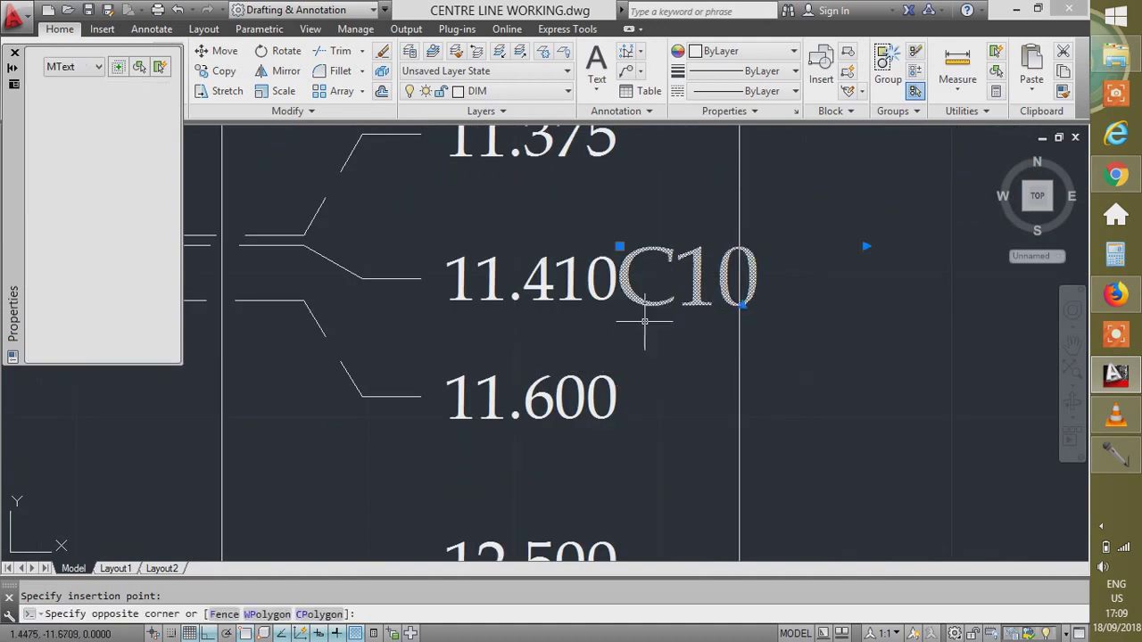
{"action": "type", "text": "sc"}
{"action": "key", "text": "Return"}
{"action": "left_click", "coordinate": [662, 281]}
{"action": "type", "text": ".5"}
{"action": "key", "text": "Return"}
{"action": "scroll", "coordinate": [684, 281], "scroll_direction": "up", "scroll_amount": 2}
Underline the small C10 text beside the 11.410 ordinate.
{"action": "left_click", "coordinate": [649, 305]}
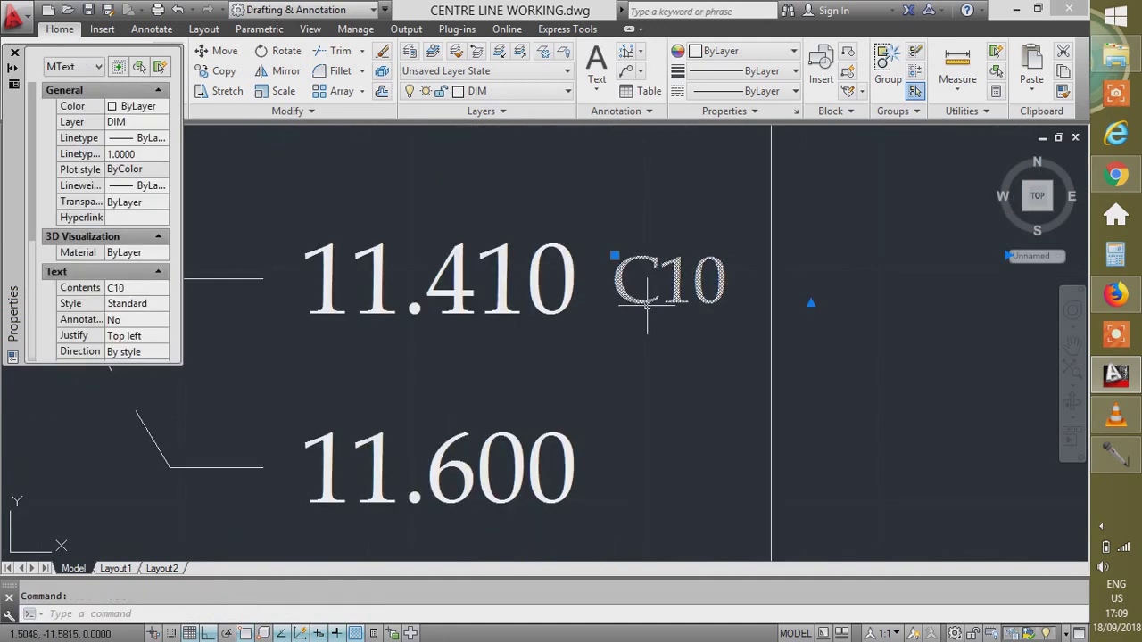
{"action": "double_click", "coordinate": [612, 283]}
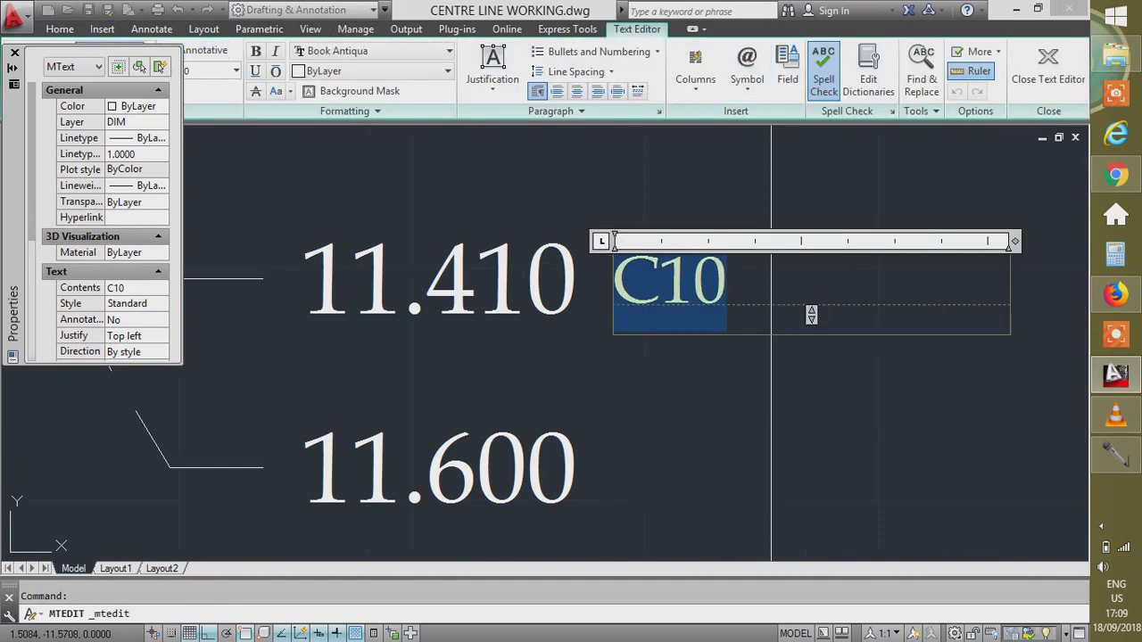
{"action": "left_click", "coordinate": [255, 71]}
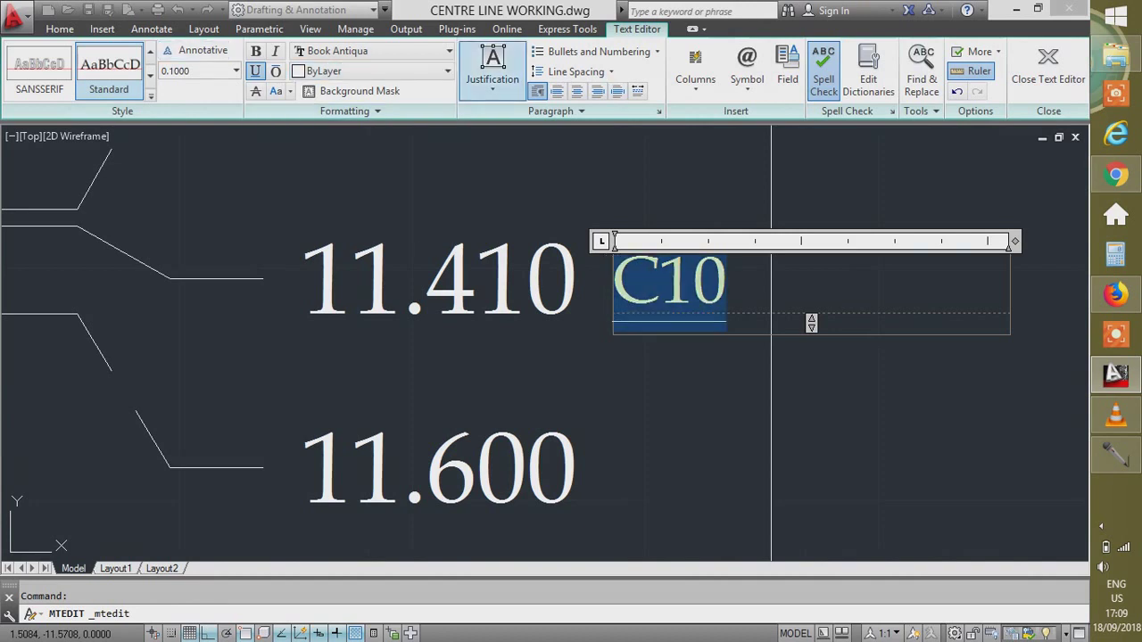
{"action": "left_click", "coordinate": [60, 28]}
{"action": "left_click", "coordinate": [696, 200]}
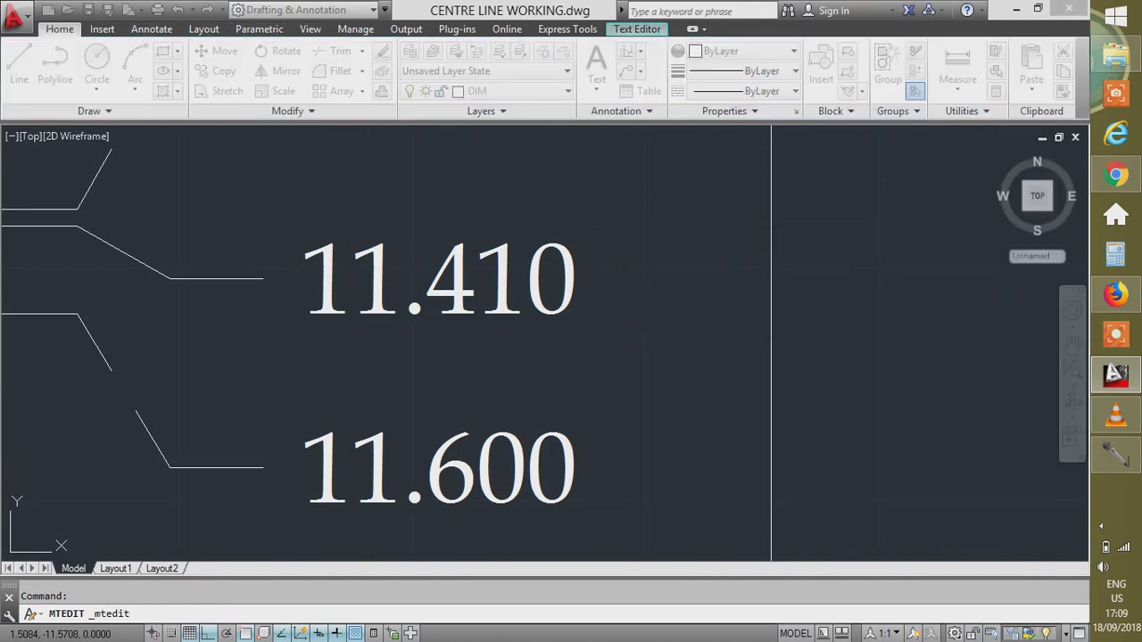
Set the colour of the underlined C10 label to Red.
{"action": "left_click", "coordinate": [704, 286]}
{"action": "left_click", "coordinate": [660, 304]}
{"action": "left_click", "coordinate": [740, 51]}
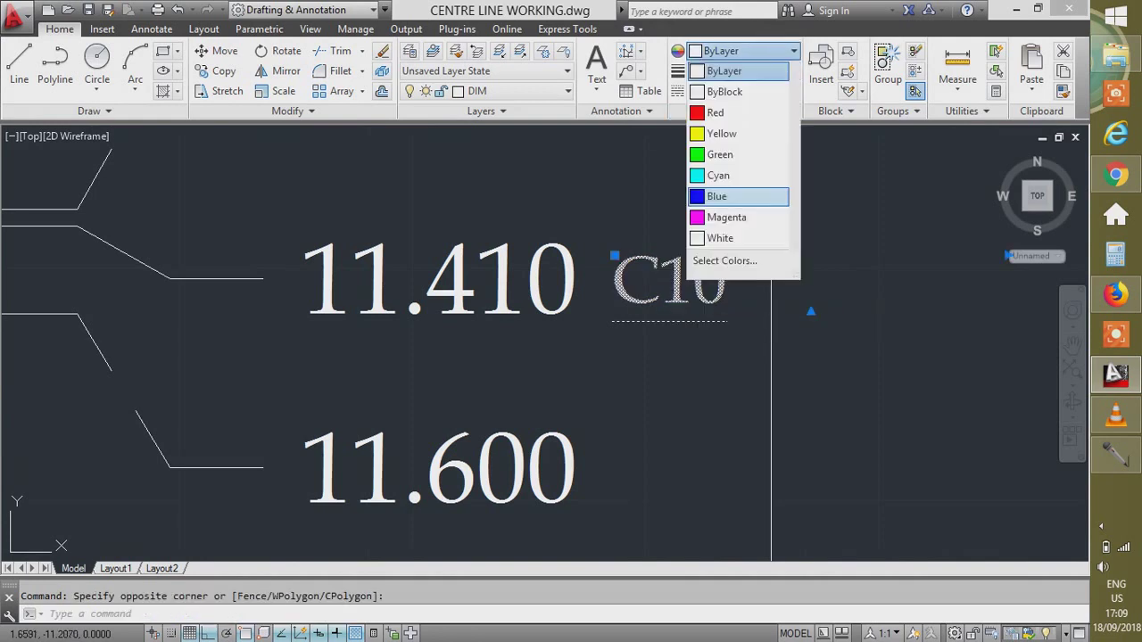
{"action": "left_click", "coordinate": [723, 113]}
{"action": "key", "text": "Escape"}
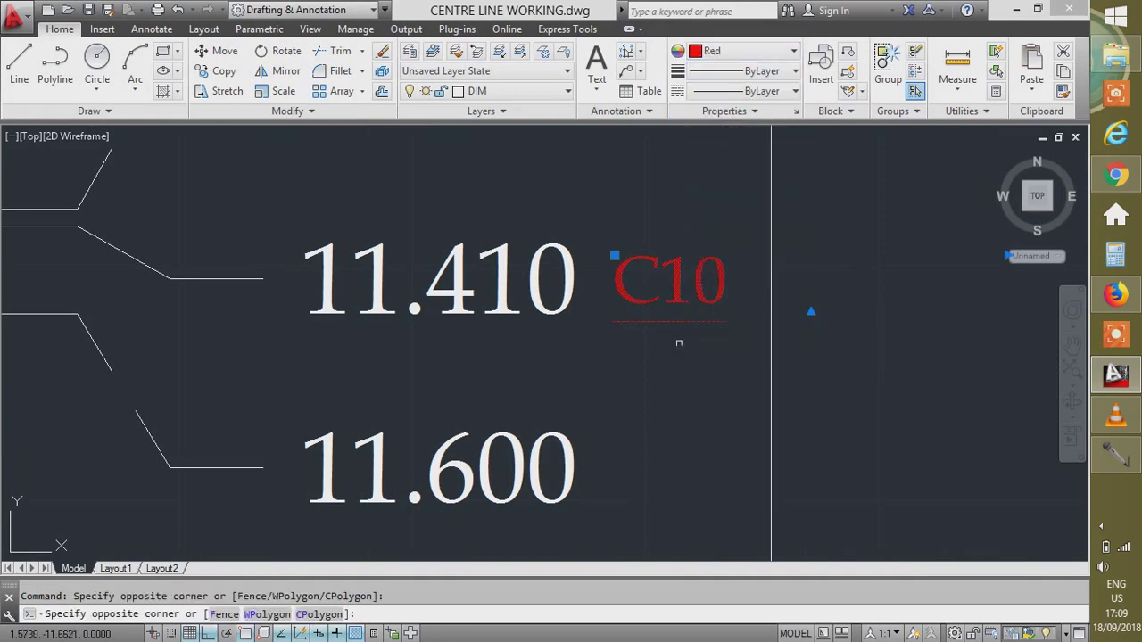
{"action": "scroll", "coordinate": [782, 342], "scroll_direction": "down", "scroll_amount": 4}
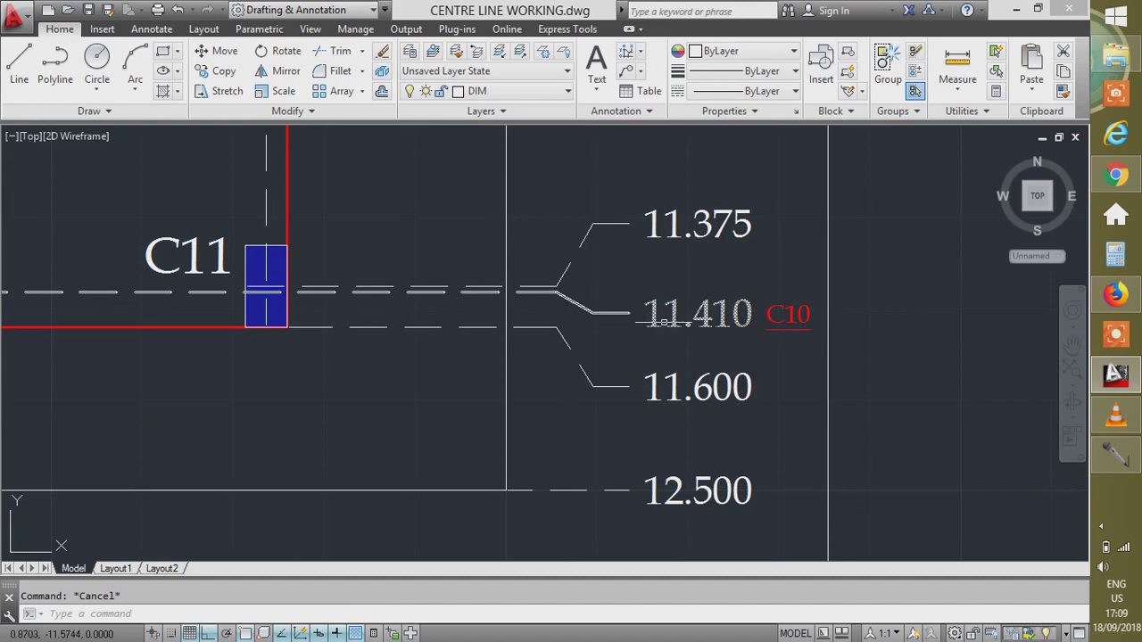
{"action": "left_click", "coordinate": [787, 334]}
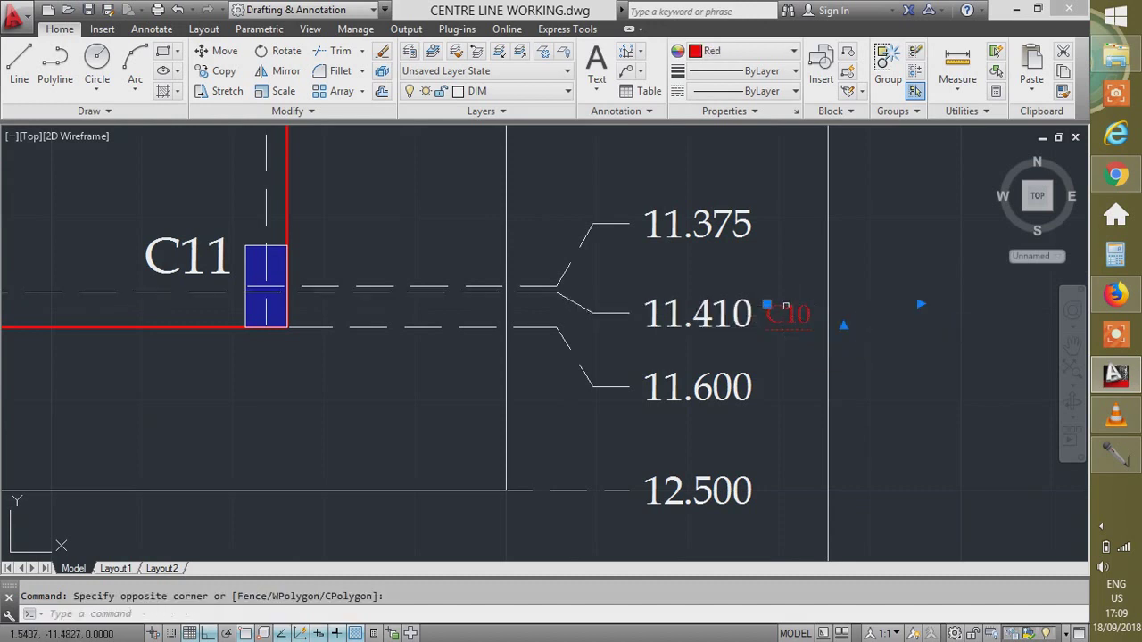
{"action": "type", "text": "o"}
{"action": "key", "text": "Return"}
{"action": "left_click", "coordinate": [932, 371]}
{"action": "key", "text": "Escape"}
{"action": "key", "text": "Escape"}
{"action": "key", "text": "Escape"}
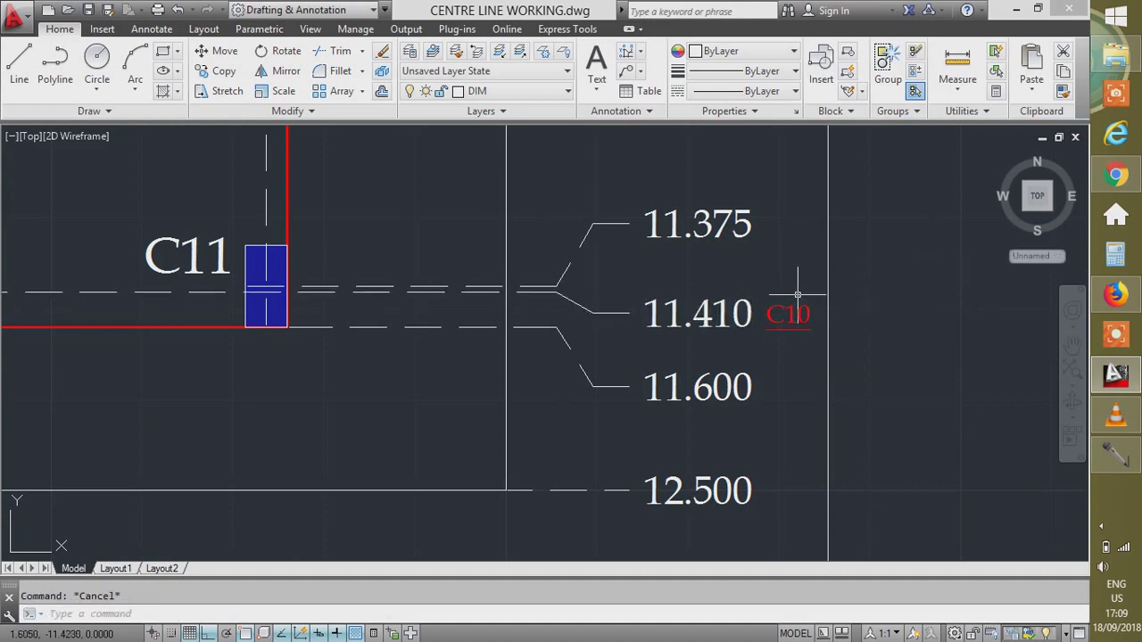
Copy the red C10 label up beside the 11.375 ordinate and change the copy to C11.
{"action": "left_click", "coordinate": [779, 330]}
{"action": "key", "text": "Return"}
{"action": "type", "text": "co"}
{"action": "key", "text": "Return"}
{"action": "left_click", "coordinate": [867, 398]}
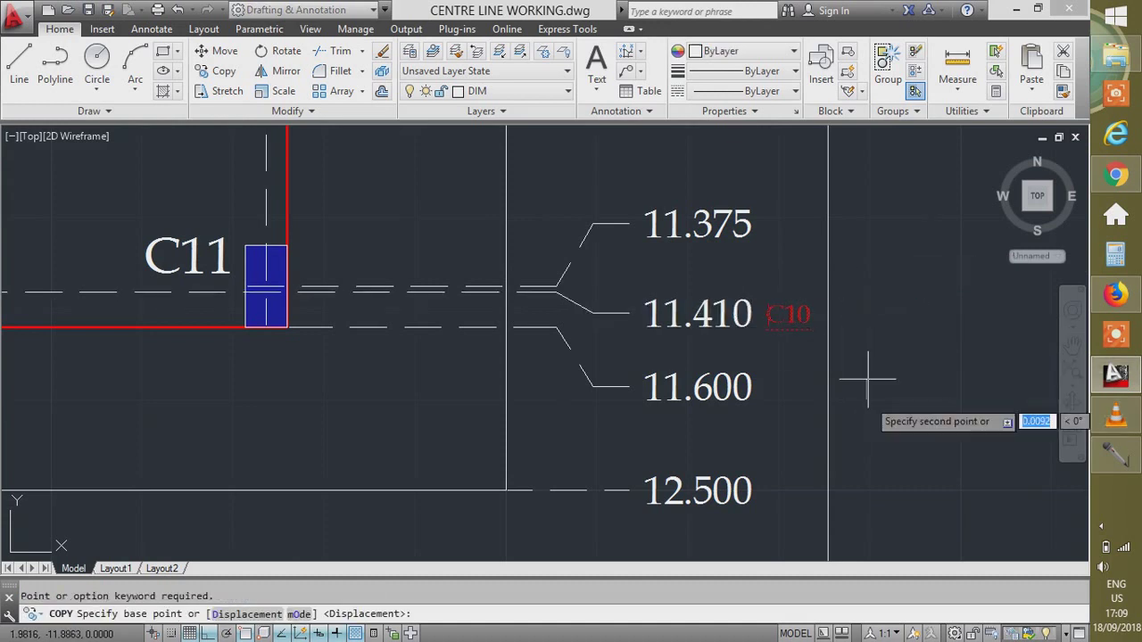
{"action": "left_click", "coordinate": [867, 313]}
{"action": "key", "text": "Escape"}
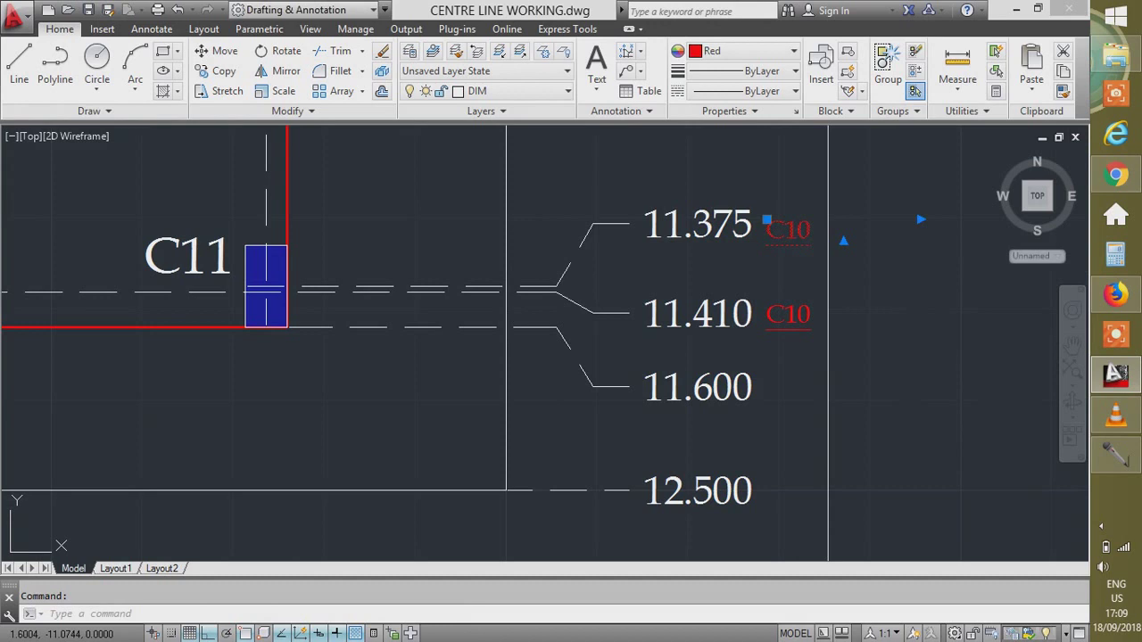
{"action": "double_click", "coordinate": [788, 229]}
{"action": "type", "text": "1"}
{"action": "left_click", "coordinate": [843, 286]}
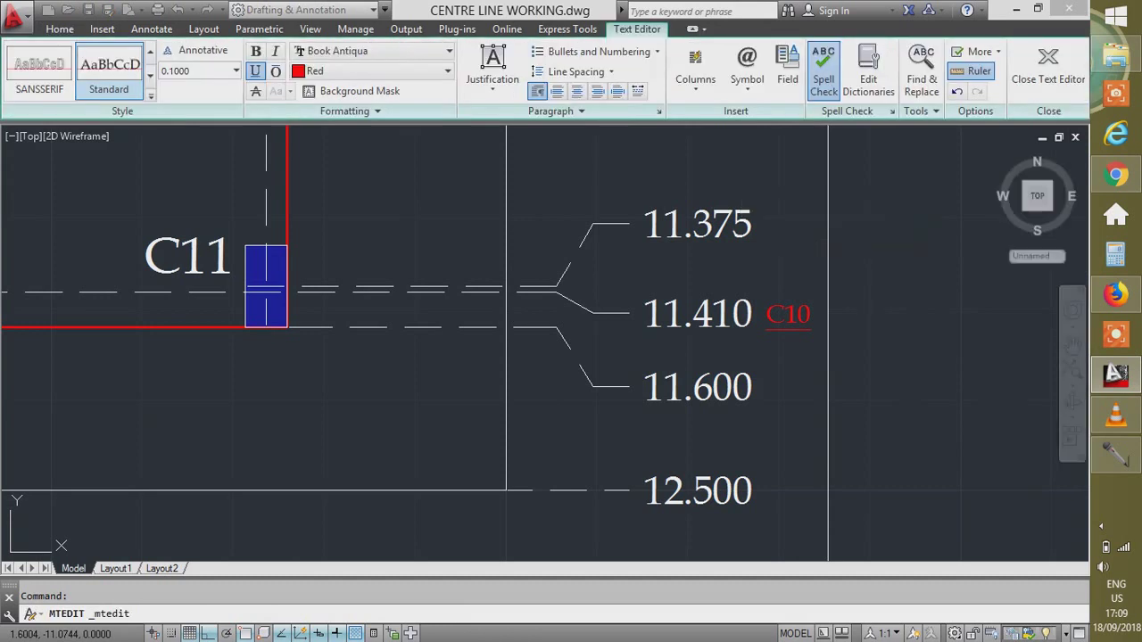
Copy the red C10 label straight down to a spot just below the 11.600 ordinate.
{"action": "left_click", "coordinate": [807, 332]}
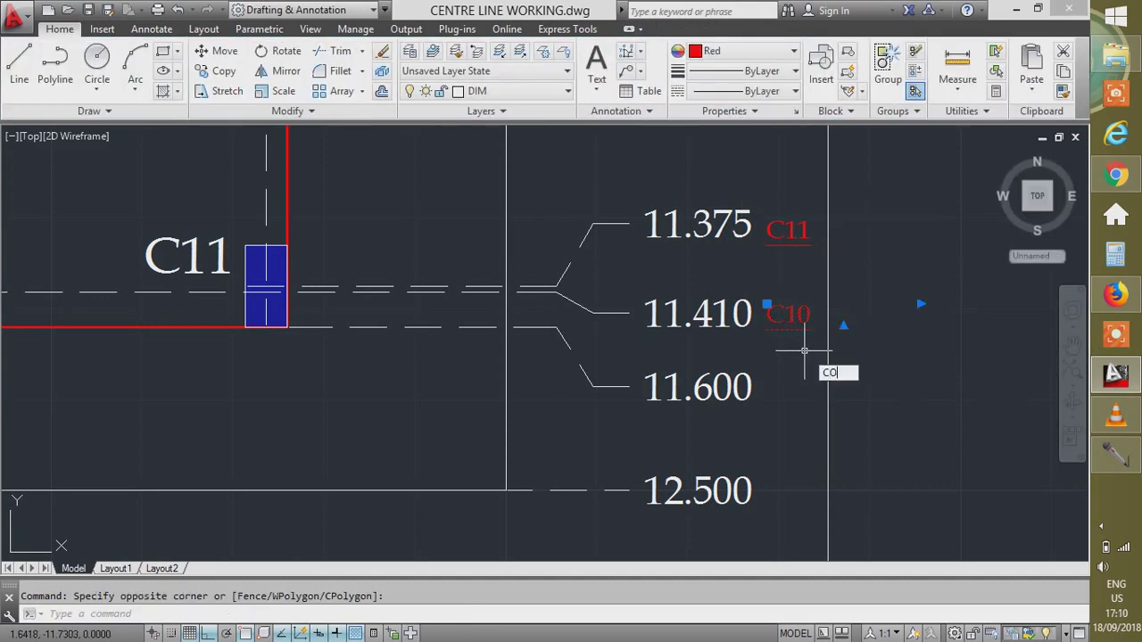
{"action": "type", "text": "co"}
{"action": "key", "text": "Return"}
{"action": "left_click", "coordinate": [919, 319]}
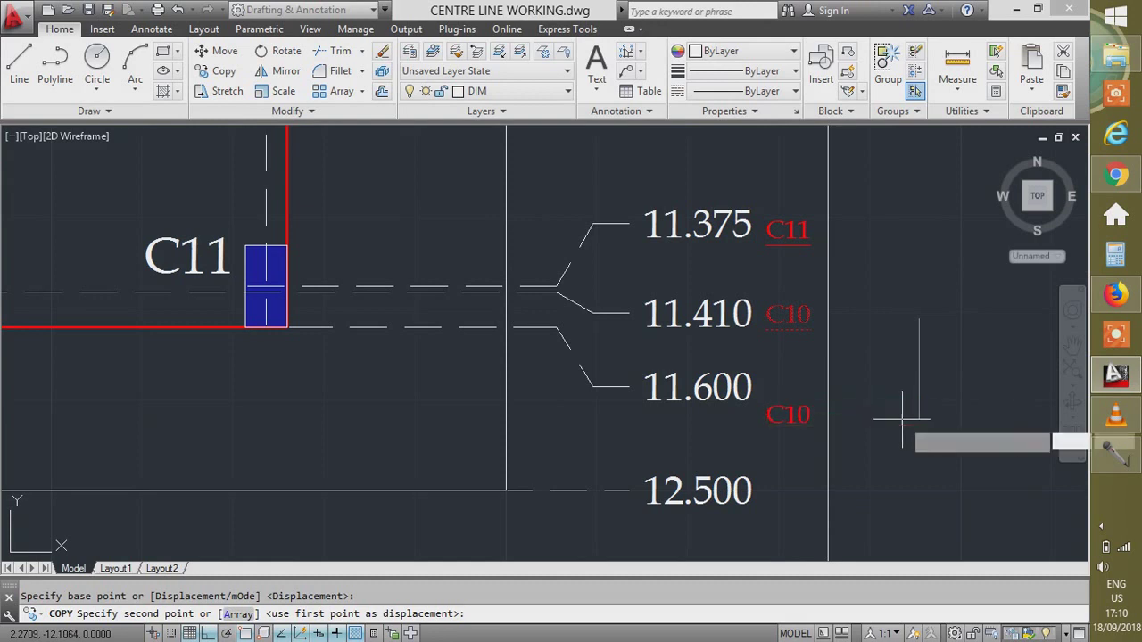
{"action": "left_click", "coordinate": [901, 419]}
{"action": "key", "text": "Escape"}
Move the copied C10 label horizontally so it starts directly beneath the 11.600 ordinate value.
{"action": "left_click", "coordinate": [787, 413]}
{"action": "type", "text": "m"}
{"action": "key", "text": "Return"}
{"action": "left_click", "coordinate": [956, 430]}
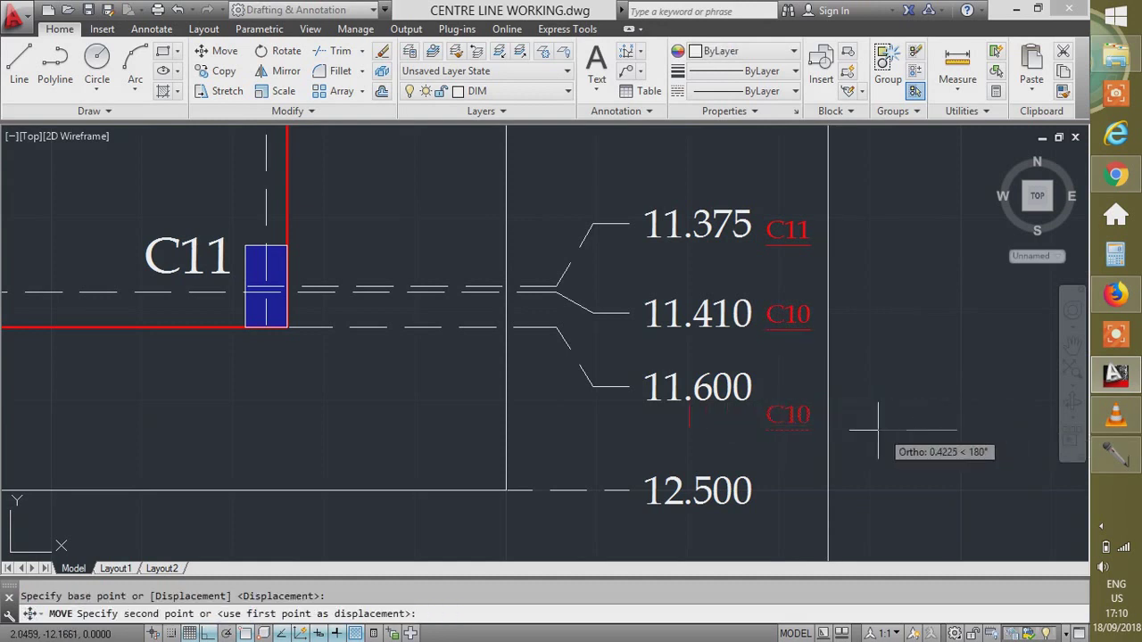
{"action": "left_click", "coordinate": [831, 429]}
{"action": "key", "text": "Escape"}
Change the label below 11.600 to FACE OF WALL and widen its text box to fit on one line.
{"action": "double_click", "coordinate": [660, 413]}
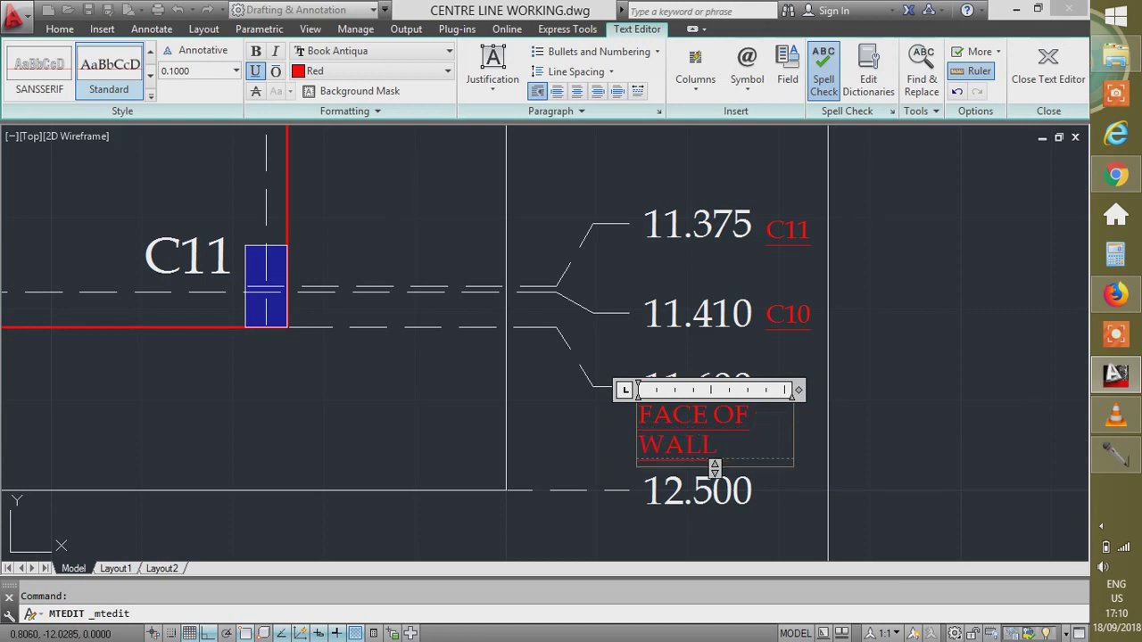
{"action": "left_click_drag", "start_coordinate": [798, 389], "coordinate": [852, 390]}
{"action": "left_click", "coordinate": [739, 446]}
Move the FACE OF WALL label slightly left to centre it under the 11.600 ordinate.
{"action": "scroll", "coordinate": [736, 435], "scroll_direction": "up", "scroll_amount": 4}
{"action": "left_click", "coordinate": [667, 410]}
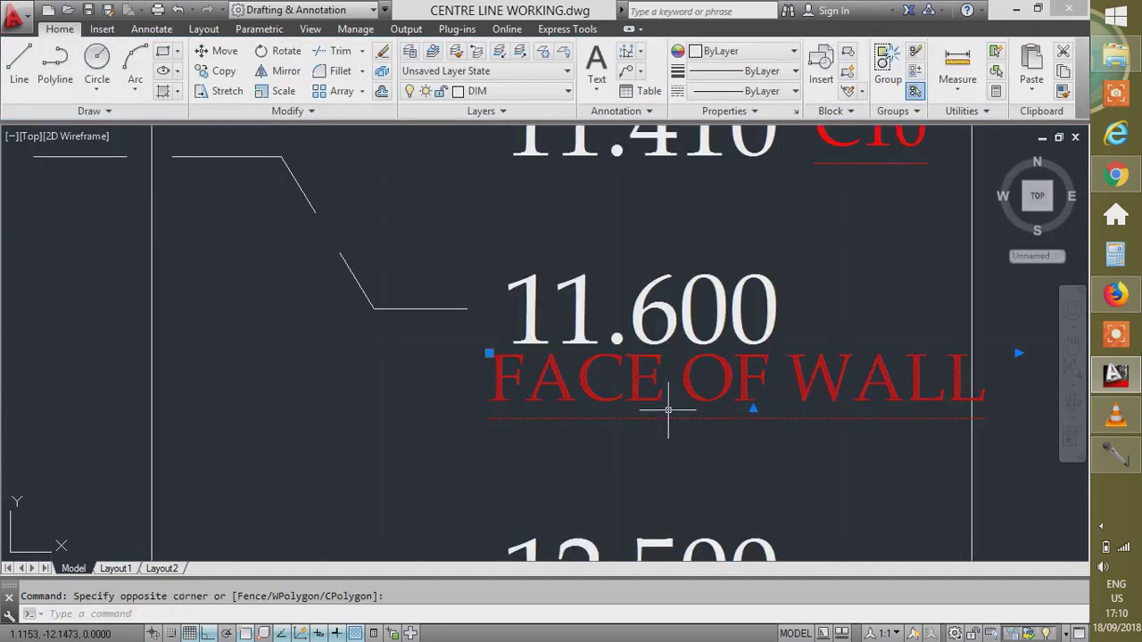
{"action": "key", "text": "Return"}
{"action": "left_click", "coordinate": [841, 482]}
{"action": "left_click", "coordinate": [785, 479]}
Copy the FACE OF WALL label straight down to below the 12.500 ordinate.
{"action": "left_click", "coordinate": [822, 392]}
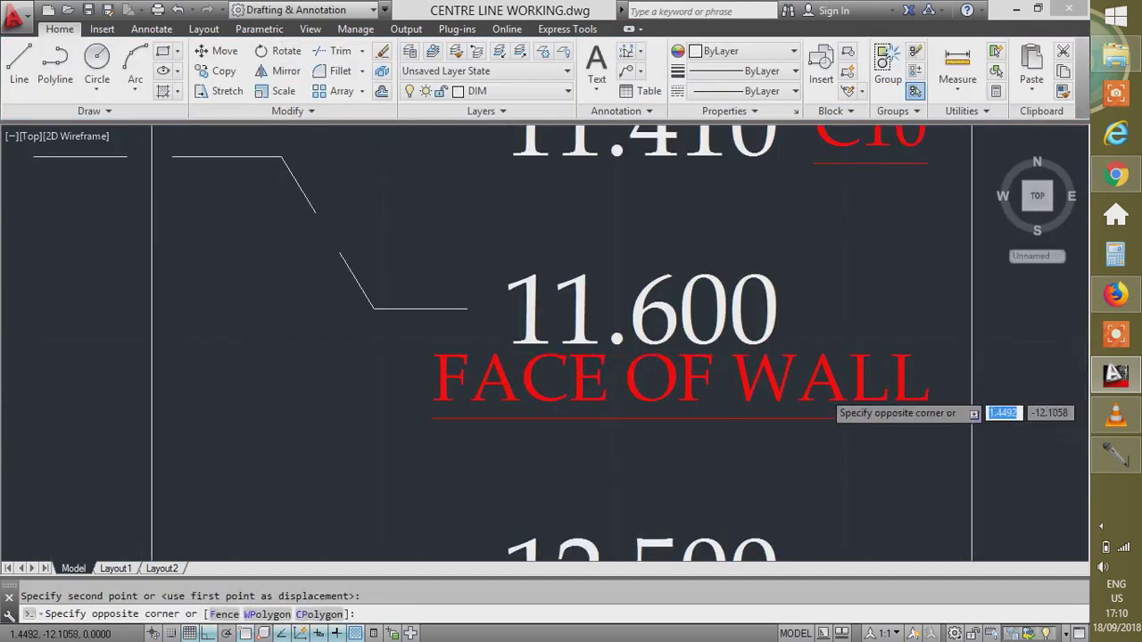
{"action": "left_click", "coordinate": [765, 385]}
{"action": "scroll", "coordinate": [759, 384], "scroll_direction": "down", "scroll_amount": 5}
{"action": "key", "text": "Return"}
{"action": "left_click", "coordinate": [914, 357]}
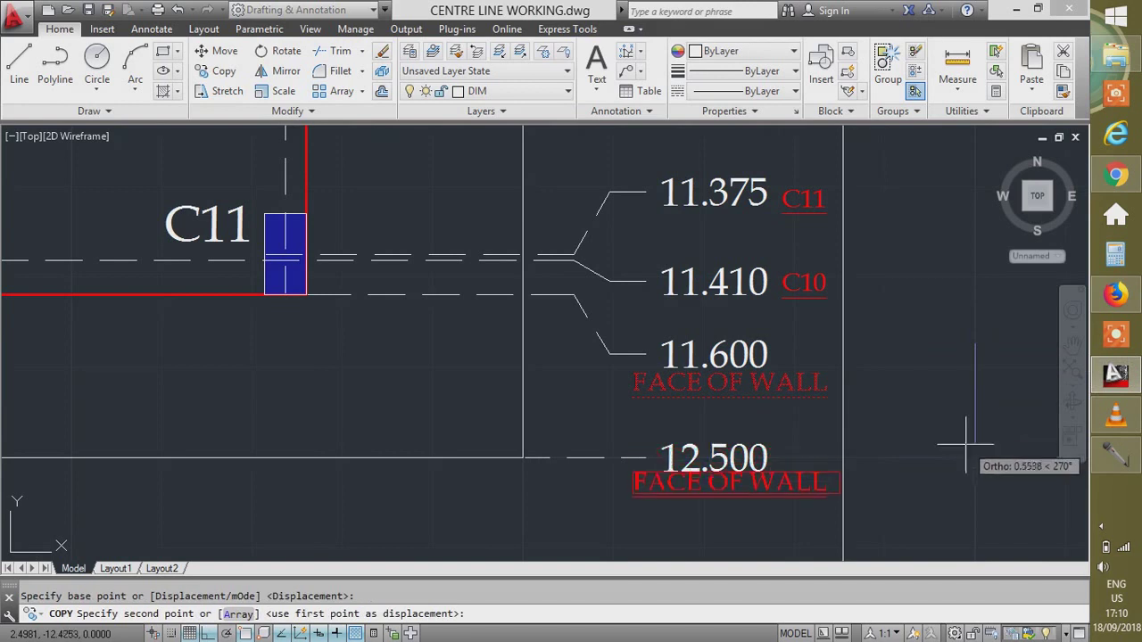
{"action": "left_click", "coordinate": [959, 465]}
{"action": "key", "text": "Escape"}
Replace the text of the label below the 12.500 ordinate with BOUNDRY LINE.
{"action": "double_click", "coordinate": [716, 491]}
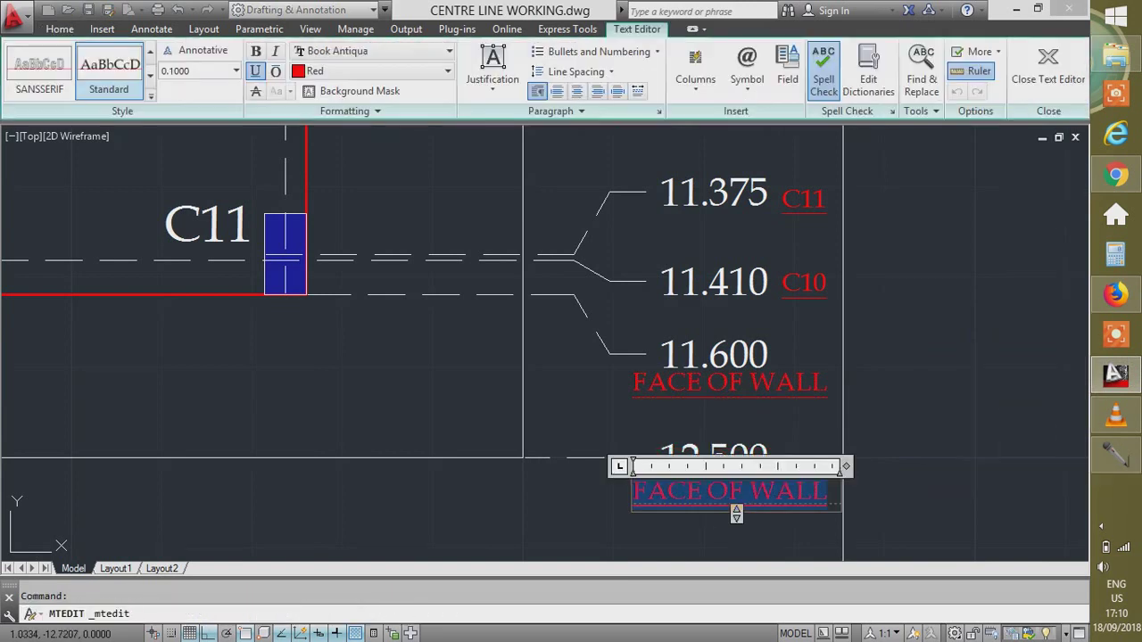
{"action": "left_click", "coordinate": [707, 491]}
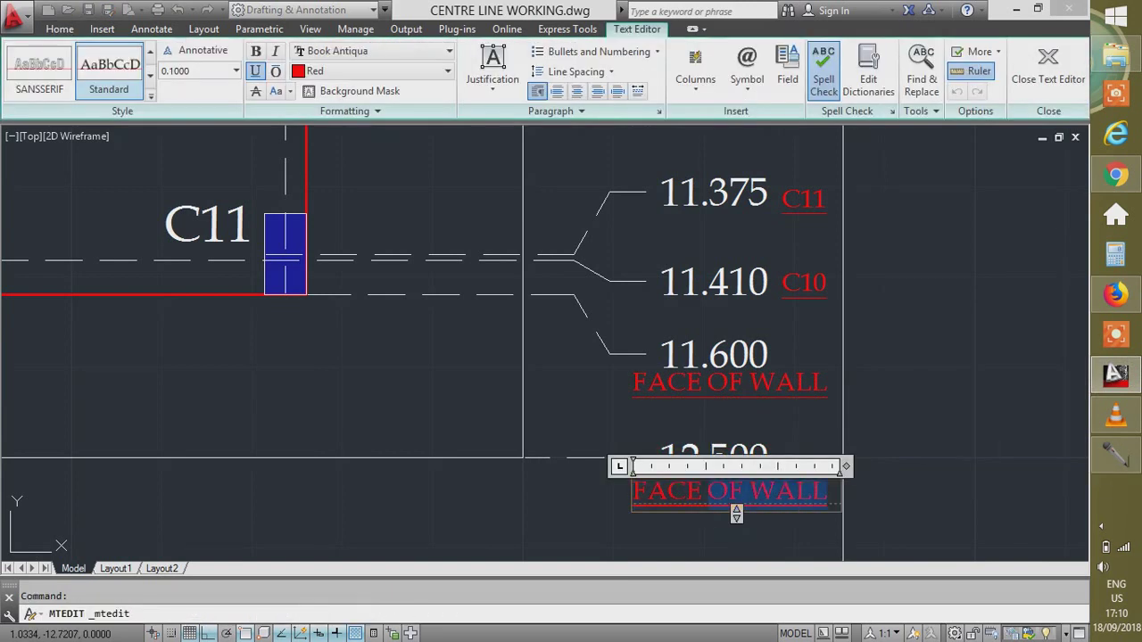
{"action": "type", "text": "bo"}
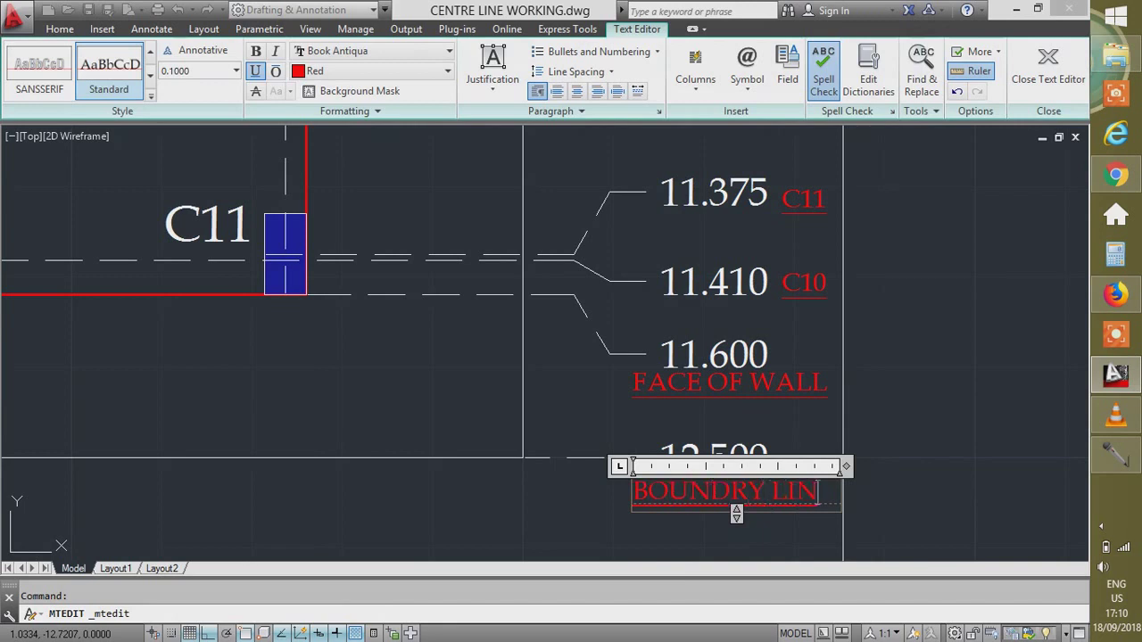
{"action": "left_click", "coordinate": [847, 425]}
Save the drawing and look over the plan with its labelled lower ordinates.
{"action": "scroll", "coordinate": [778, 516], "scroll_direction": "down", "scroll_amount": 4}
{"action": "key", "text": "ctrl+s"}
{"action": "scroll", "coordinate": [731, 456], "scroll_direction": "down", "scroll_amount": 2}
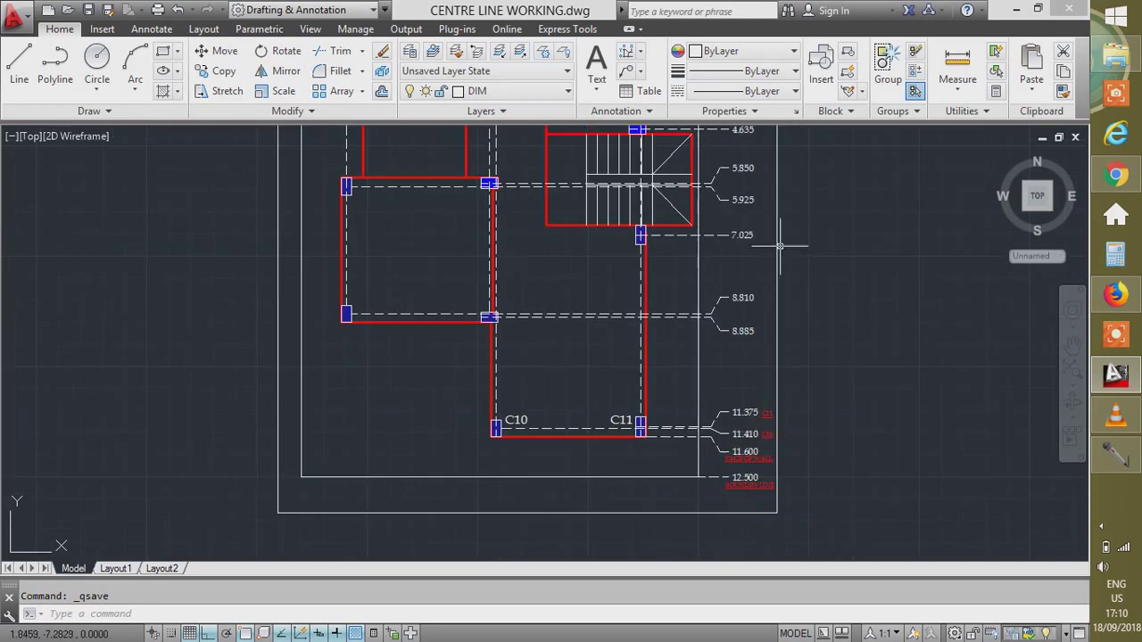
{"action": "scroll", "coordinate": [714, 464], "scroll_direction": "up", "scroll_amount": 2}
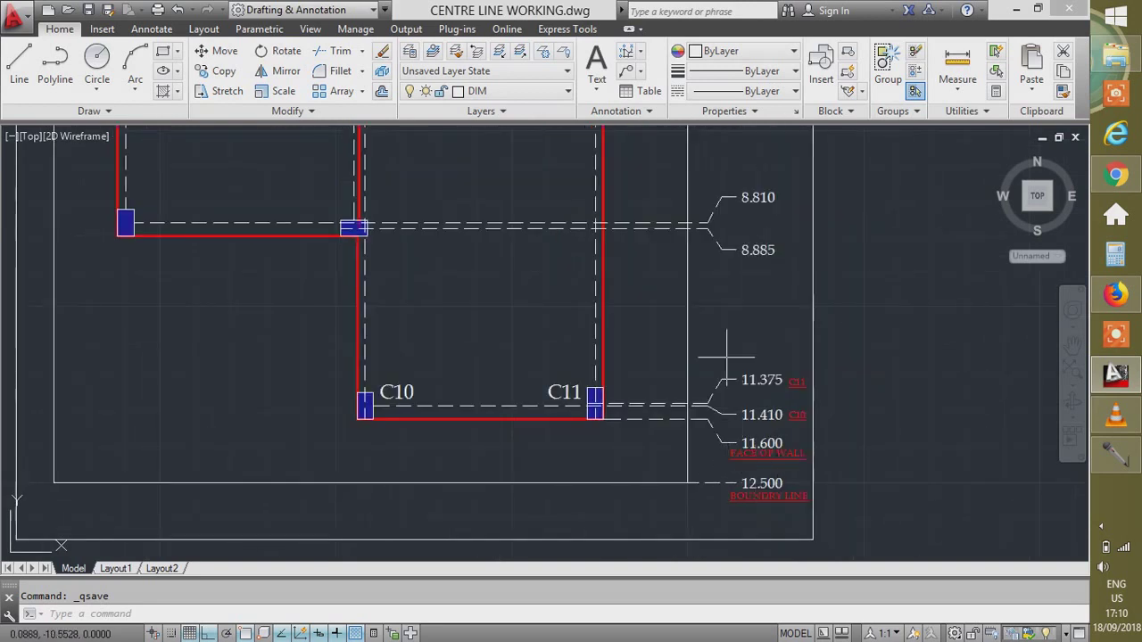
{"action": "scroll", "coordinate": [763, 495], "scroll_direction": "down", "scroll_amount": 4}
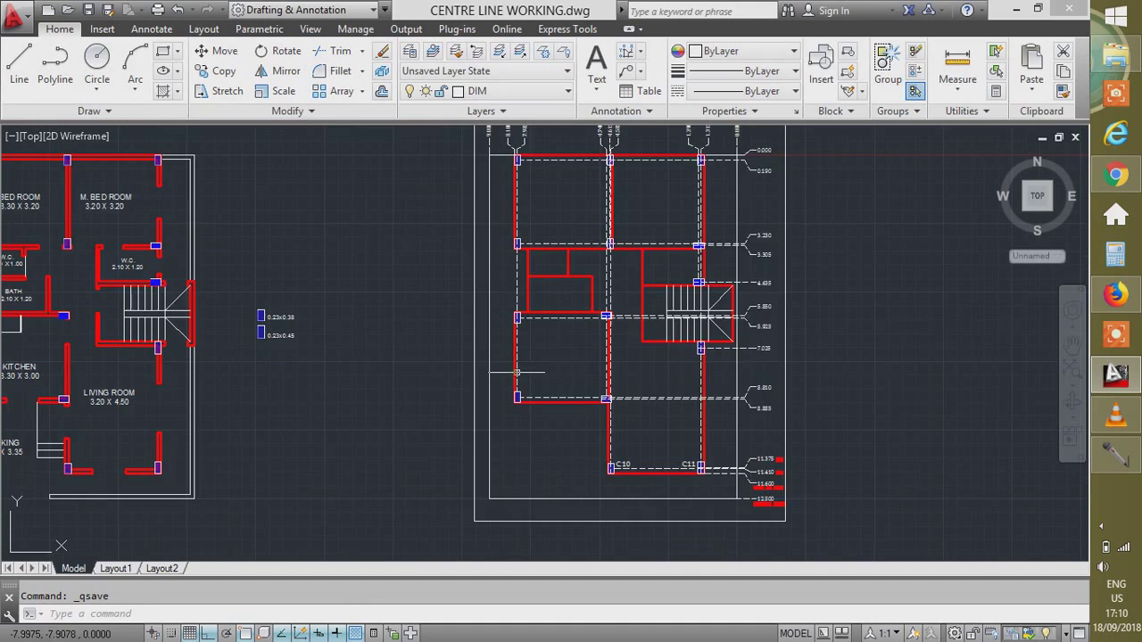
Copy the entire framed centre line plan with its ordinates and labels horizontally to the empty space on its right.
{"action": "scroll", "coordinate": [518, 373], "scroll_direction": "down", "scroll_amount": 2}
{"action": "left_click", "coordinate": [724, 195]}
{"action": "left_click", "coordinate": [430, 488]}
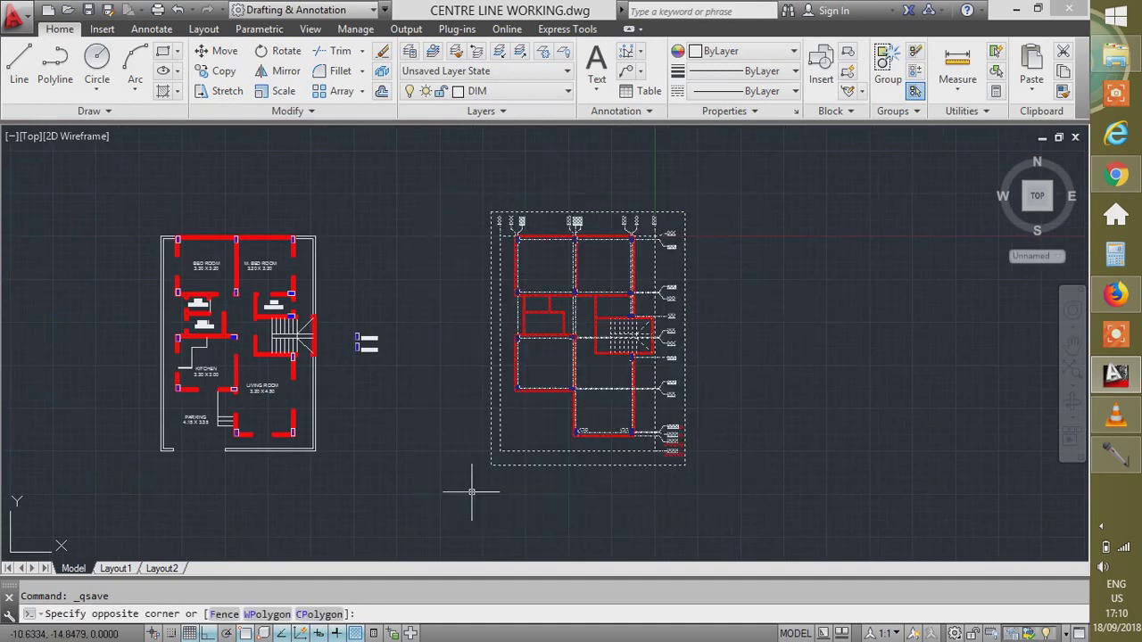
{"action": "type", "text": "CO"}
{"action": "key", "text": "Return"}
{"action": "left_click", "coordinate": [533, 500]}
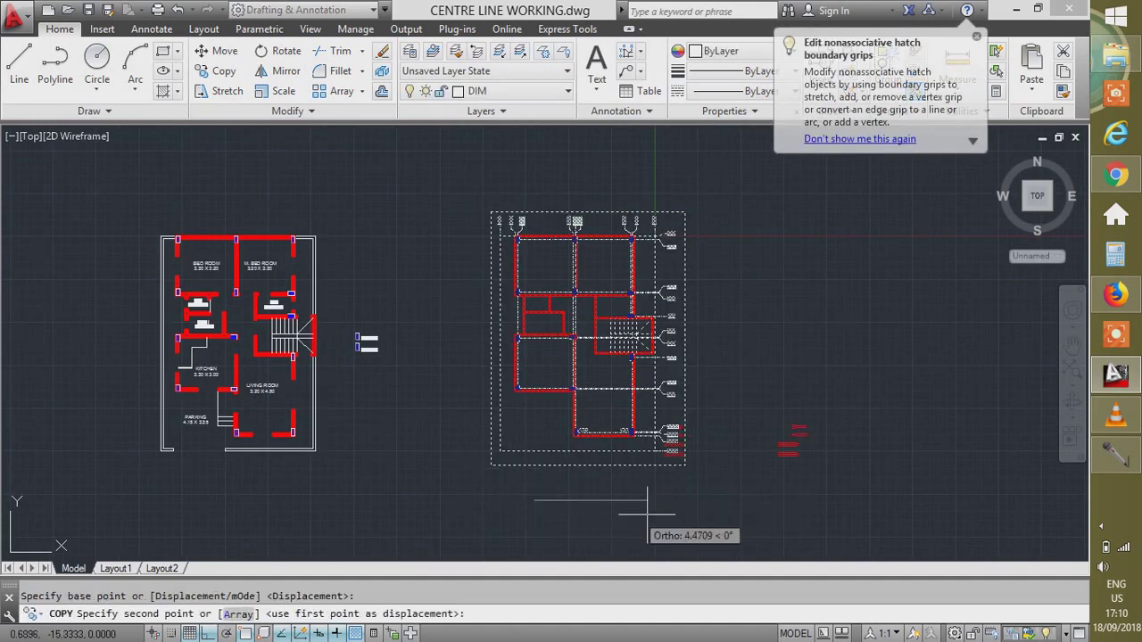
{"action": "left_click", "coordinate": [755, 512]}
{"action": "key", "text": "Escape"}
{"action": "scroll", "coordinate": [762, 508], "scroll_direction": "up", "scroll_amount": 3}
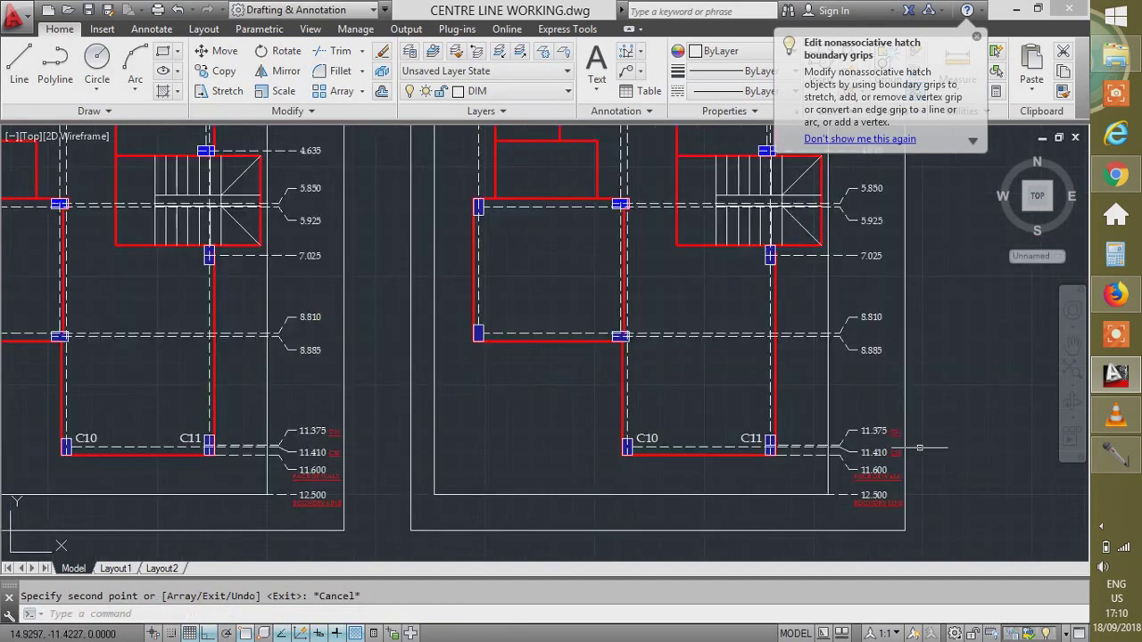
Delete the ordinates along the right side of the copied plan, together with the FACE OF WALL and BOUNDRY LINE labels.
{"action": "scroll", "coordinate": [835, 457], "scroll_direction": "down", "scroll_amount": 1}
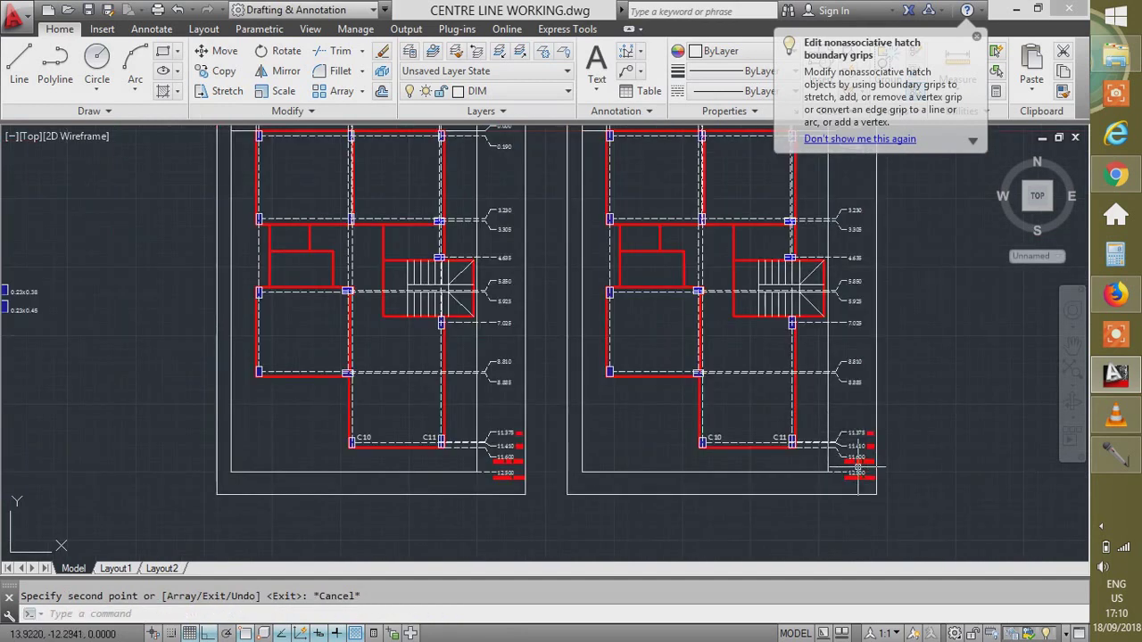
{"action": "scroll", "coordinate": [856, 482], "scroll_direction": "up", "scroll_amount": 1}
{"action": "scroll", "coordinate": [743, 408], "scroll_direction": "down", "scroll_amount": 3}
{"action": "scroll", "coordinate": [595, 387], "scroll_direction": "up", "scroll_amount": 3}
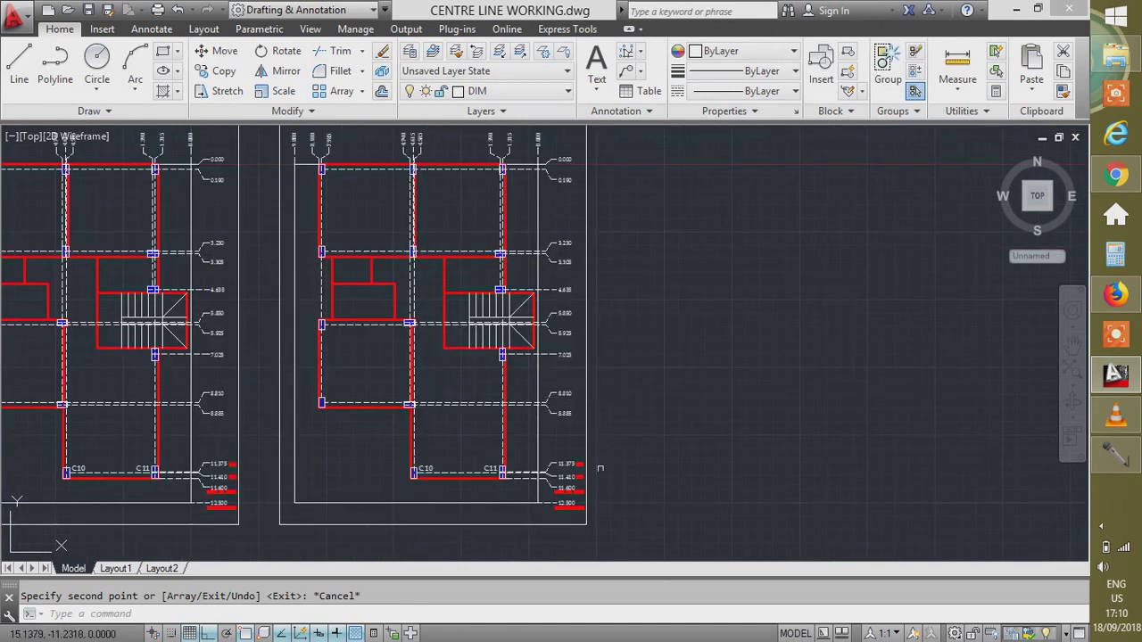
{"action": "left_click", "coordinate": [575, 517]}
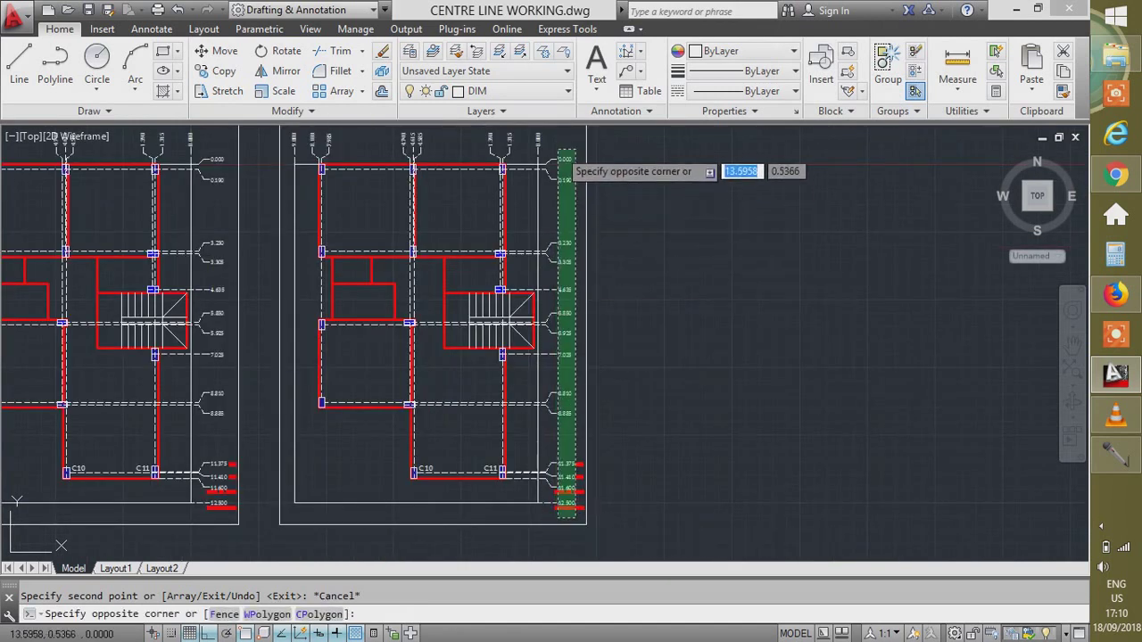
{"action": "left_click", "coordinate": [558, 141]}
{"action": "key", "text": "Delete"}
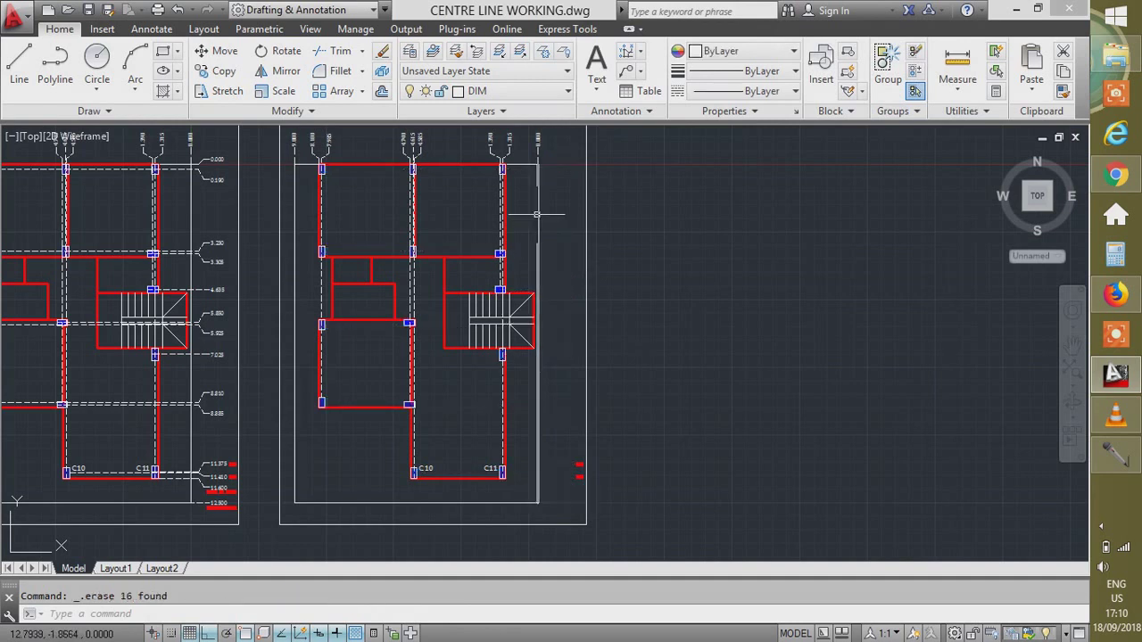
Delete the ordinates above the copied plan and the leftover red C10 and C11 labels beside its frame.
{"action": "left_click", "coordinate": [553, 143]}
{"action": "left_click", "coordinate": [293, 139]}
{"action": "key", "text": "Delete"}
{"action": "left_click", "coordinate": [562, 453]}
{"action": "left_click", "coordinate": [607, 490]}
{"action": "key", "text": "Delete"}
Draw a 1.35 by 1.35 rectangle in the empty space to the right of the copied plan.
{"action": "left_click", "coordinate": [675, 385]}
{"action": "key", "text": "Escape"}
{"action": "type", "text": "RE"}
{"action": "key", "text": "Return"}
{"action": "left_click", "coordinate": [677, 381]}
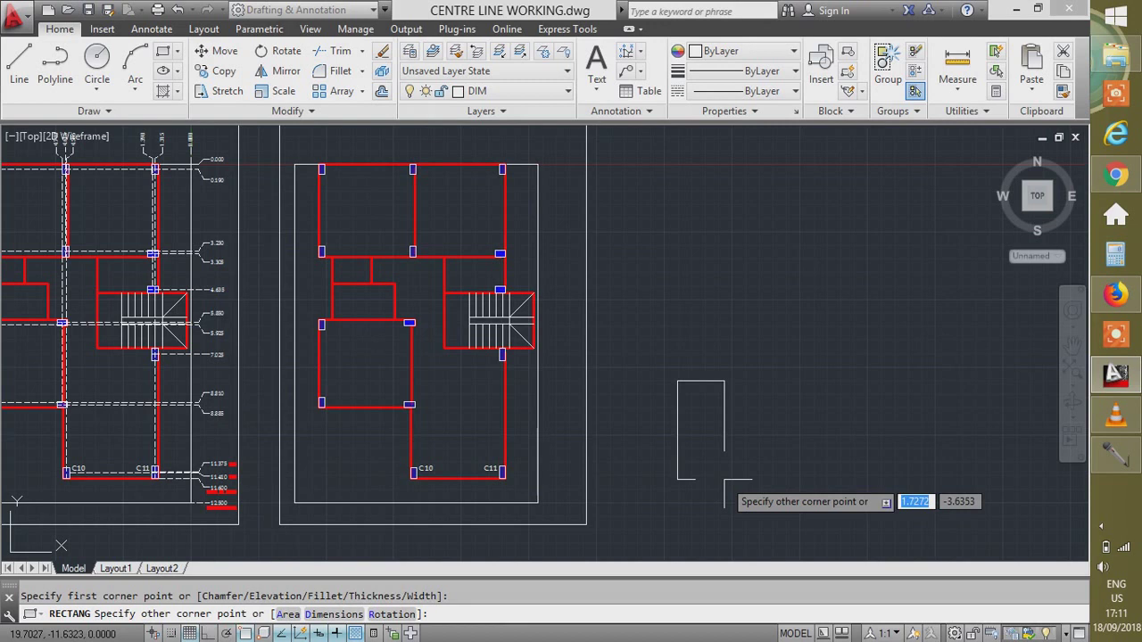
{"action": "type", "text": "D"}
{"action": "key", "text": "Return"}
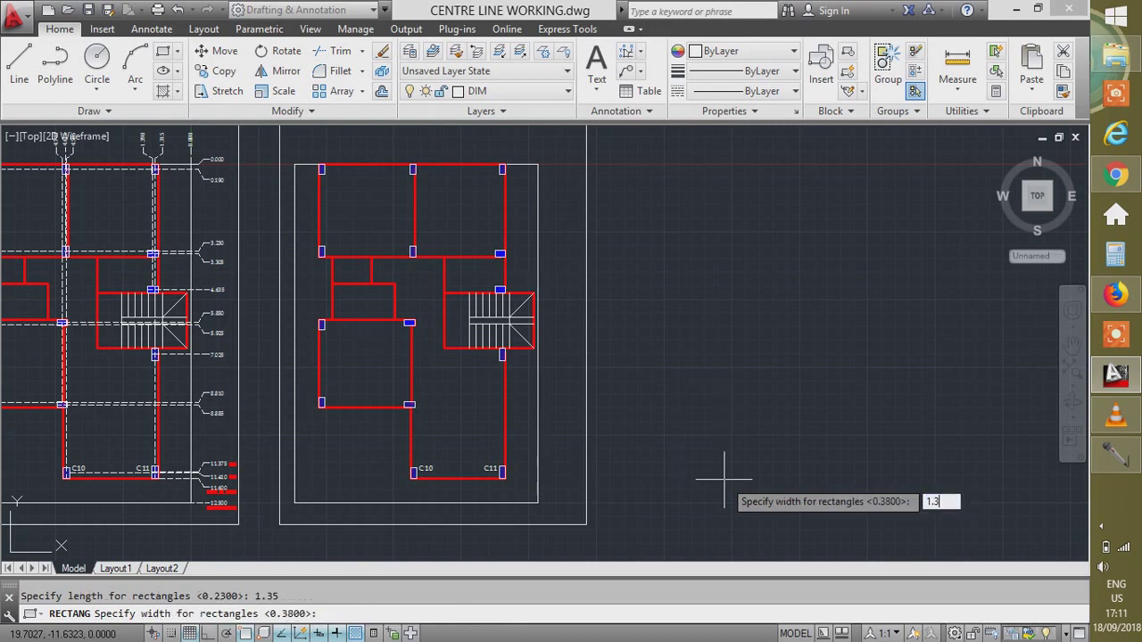
{"action": "type", "text": "5"}
{"action": "key", "text": "Return"}
{"action": "left_click", "coordinate": [723, 479]}
Offset the 1.35 square outward by 0.075.
{"action": "scroll", "coordinate": [708, 383], "scroll_direction": "up", "scroll_amount": 4}
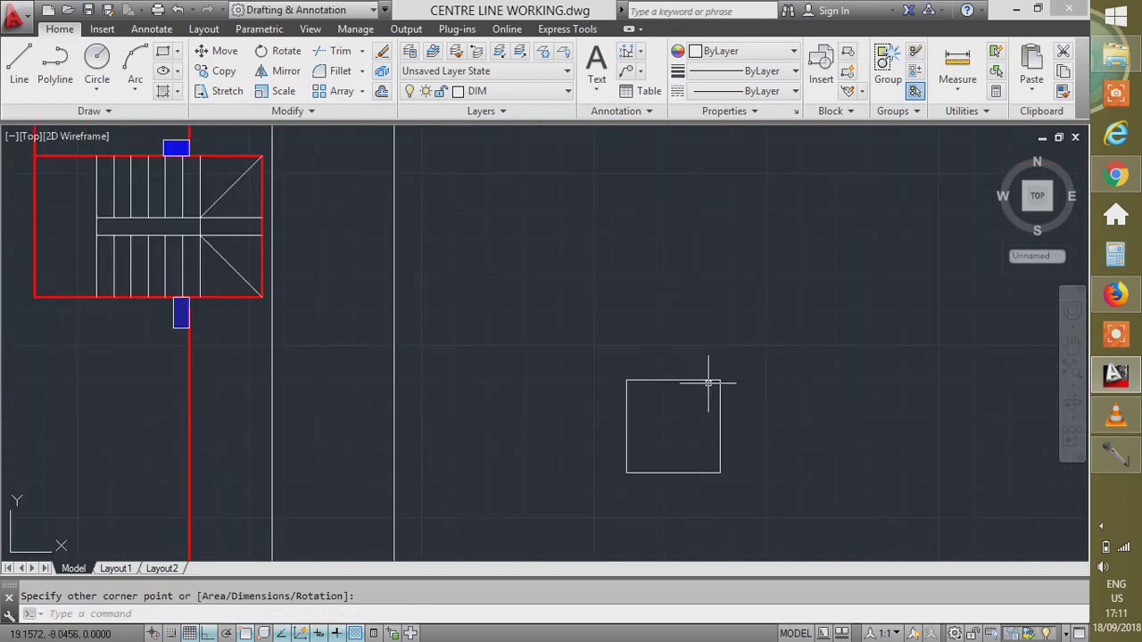
{"action": "type", "text": "o"}
{"action": "key", "text": "Return"}
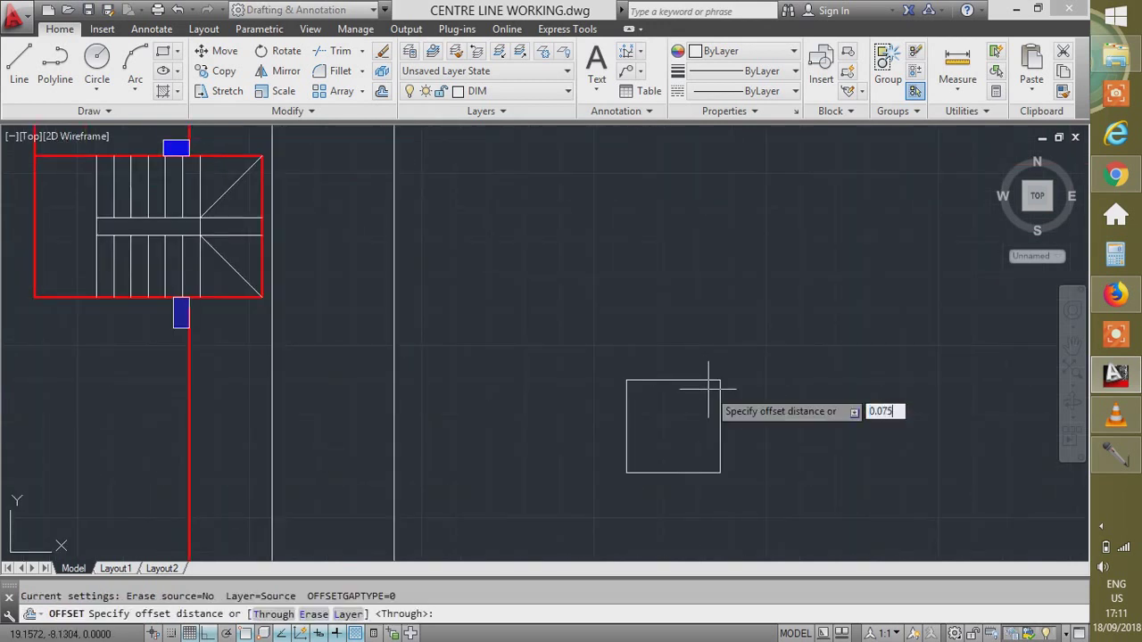
{"action": "key", "text": "Return"}
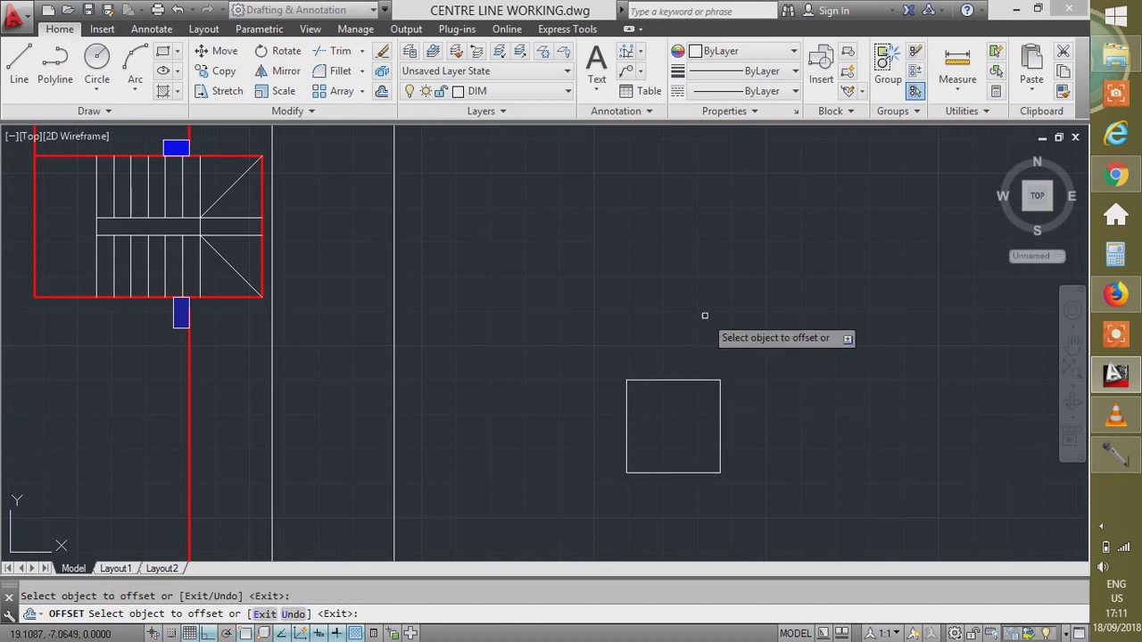
{"action": "left_click", "coordinate": [657, 379]}
{"action": "left_click", "coordinate": [726, 342]}
{"action": "scroll", "coordinate": [717, 434], "scroll_direction": "up", "scroll_amount": 2}
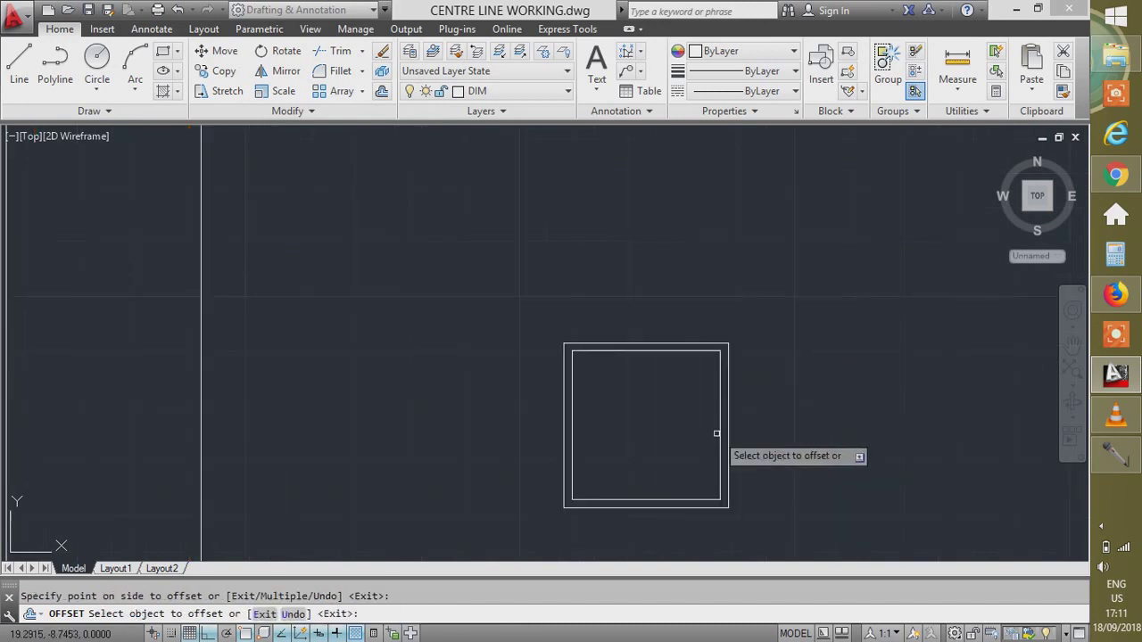
{"action": "key", "text": "Escape"}
Draw both diagonals of the inner square with lines from corner to corner.
{"action": "type", "text": "l"}
{"action": "key", "text": "Return"}
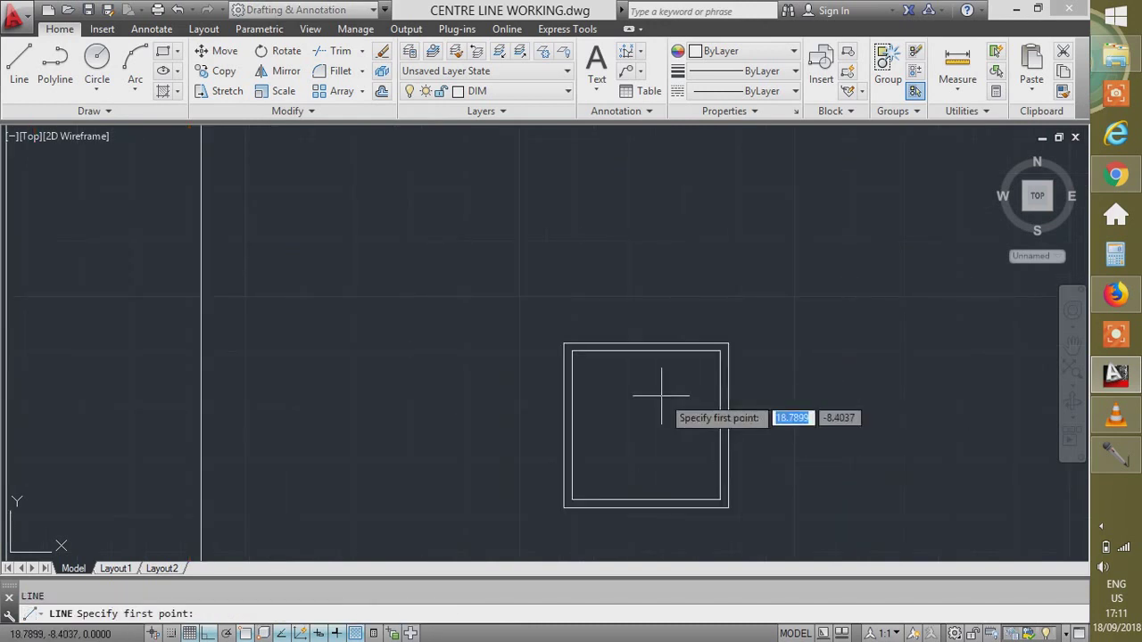
{"action": "left_click", "coordinate": [572, 351]}
{"action": "key", "text": "Return"}
{"action": "key", "text": "Return"}
{"action": "left_click", "coordinate": [572, 500]}
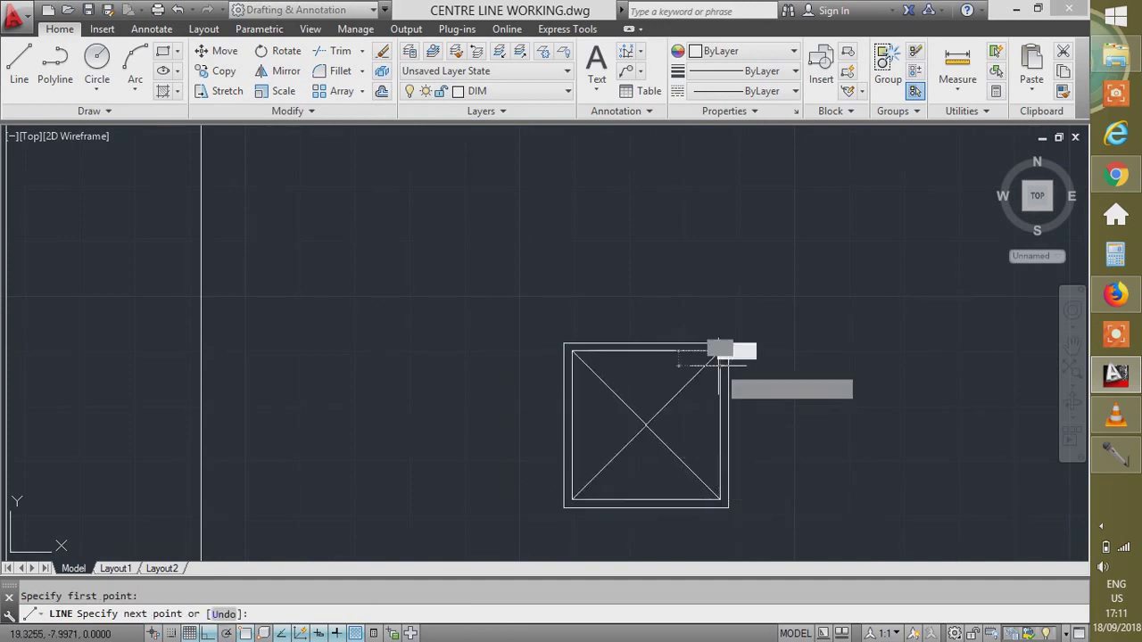
{"action": "key", "text": "Escape"}
Copy the hatched C10 column from the copied plan to the empty space below the nested squares.
{"action": "scroll", "coordinate": [799, 333], "scroll_direction": "down", "scroll_amount": 6}
{"action": "scroll", "coordinate": [611, 381], "scroll_direction": "up", "scroll_amount": 6}
{"action": "left_click", "coordinate": [518, 378]}
{"action": "left_click", "coordinate": [580, 468]}
{"action": "type", "text": "co"}
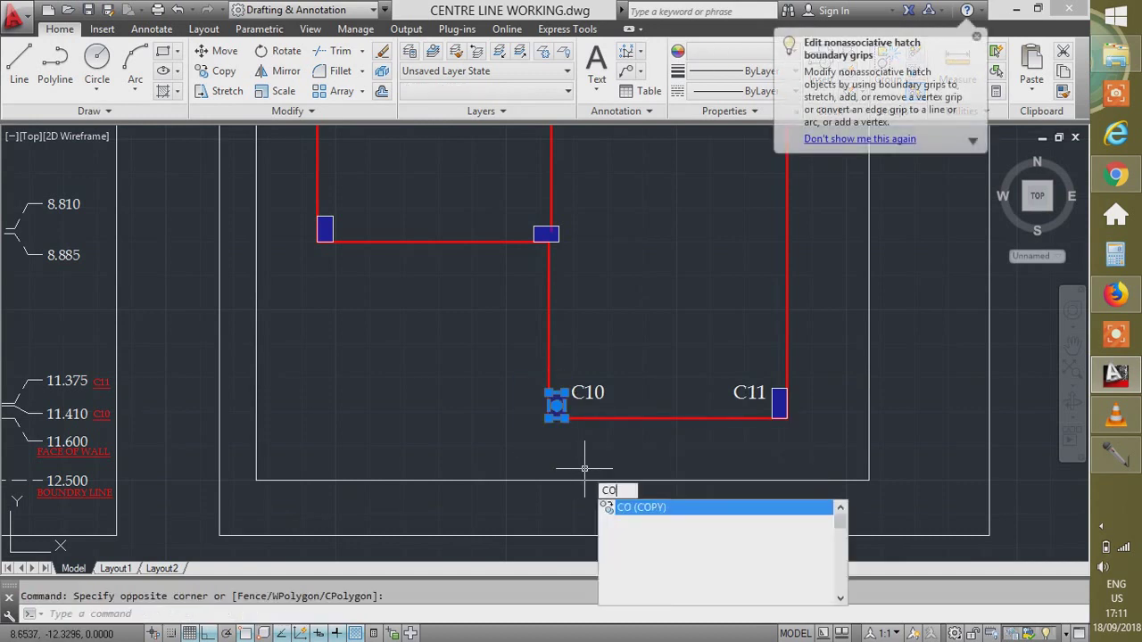
{"action": "key", "text": "Return"}
{"action": "scroll", "coordinate": [567, 403], "scroll_direction": "up", "scroll_amount": 4}
{"action": "left_click", "coordinate": [529, 437]}
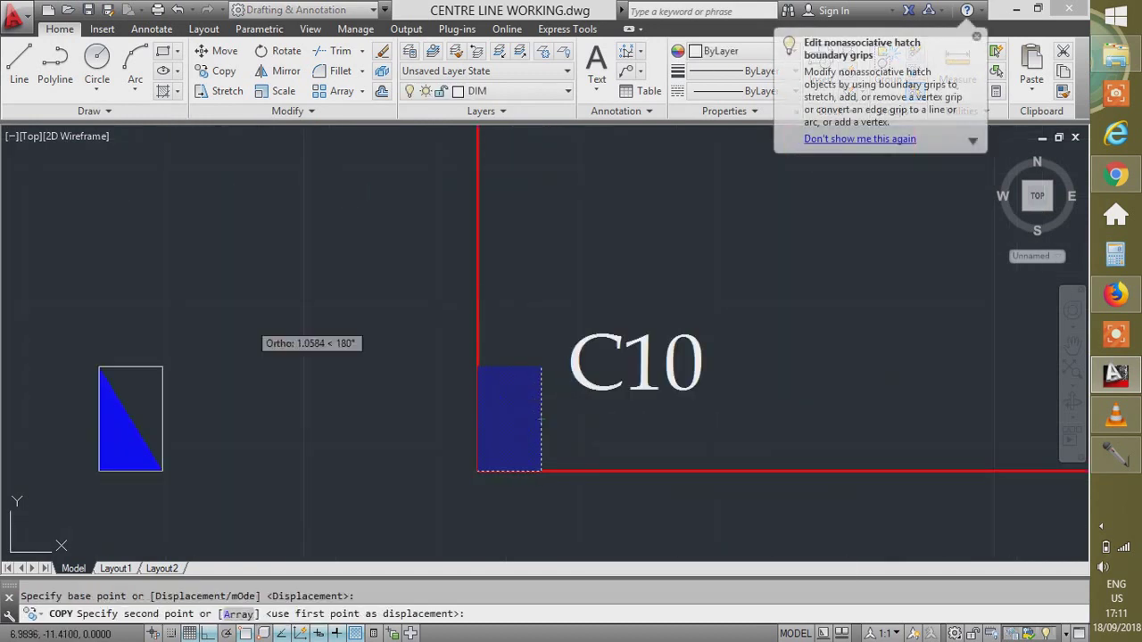
{"action": "scroll", "coordinate": [157, 307], "scroll_direction": "down", "scroll_amount": 5}
{"action": "key", "text": "Escape"}
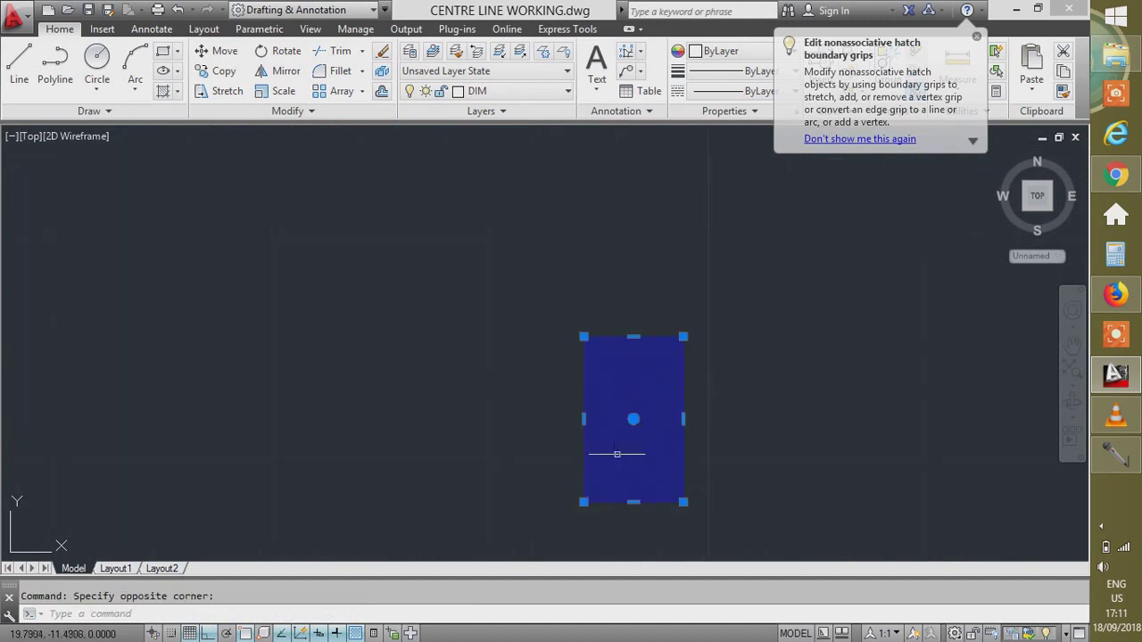
Delete the hatch of the copied column and draw two crossing diagonals in its outline.
{"action": "key", "text": "Delete"}
{"action": "type", "text": "l"}
{"action": "key", "text": "Return"}
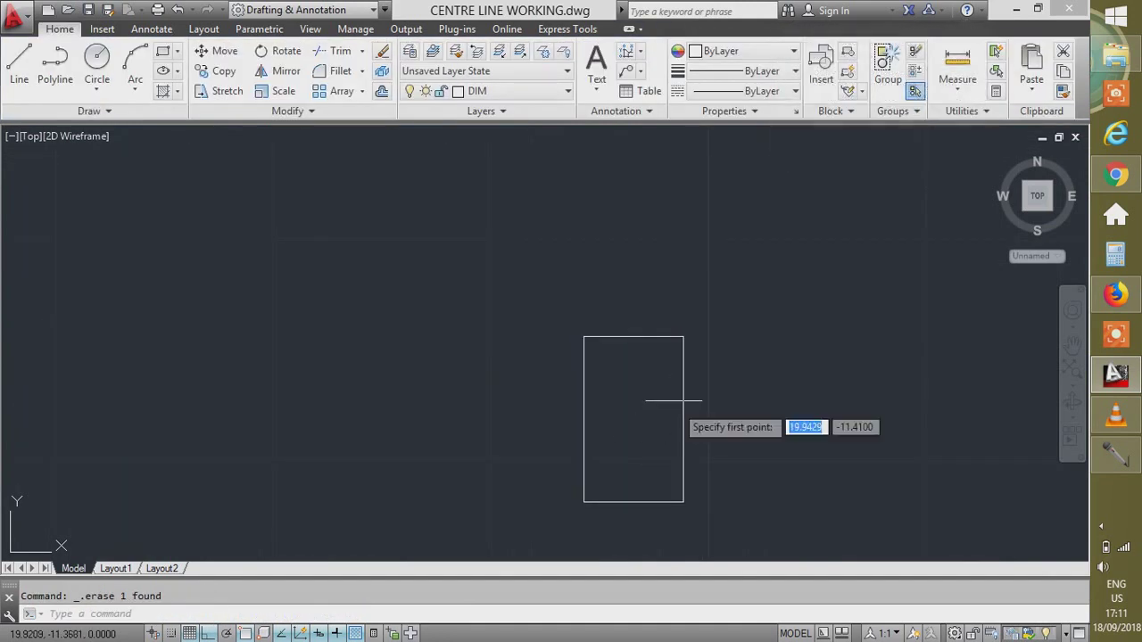
{"action": "left_click", "coordinate": [584, 337]}
{"action": "left_click", "coordinate": [683, 502]}
{"action": "key", "text": "Return"}
{"action": "key", "text": "Return"}
{"action": "left_click", "coordinate": [683, 337]}
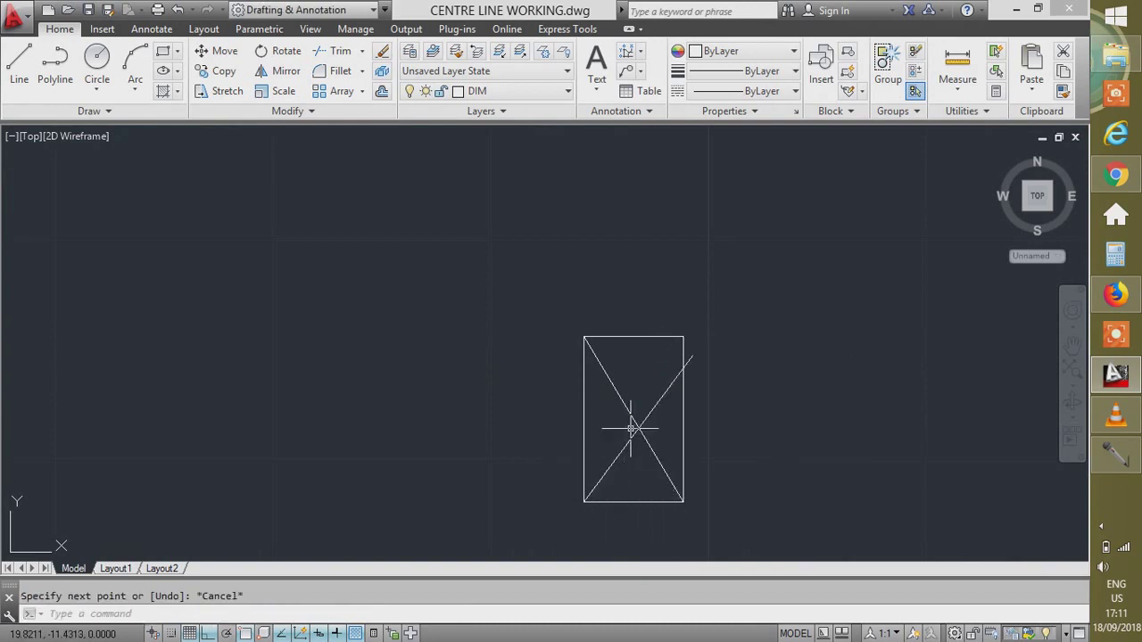
Stretch the overshooting end of the second diagonal onto the column outline's upper right corner.
{"action": "left_click", "coordinate": [670, 393]}
{"action": "left_click", "coordinate": [688, 364]}
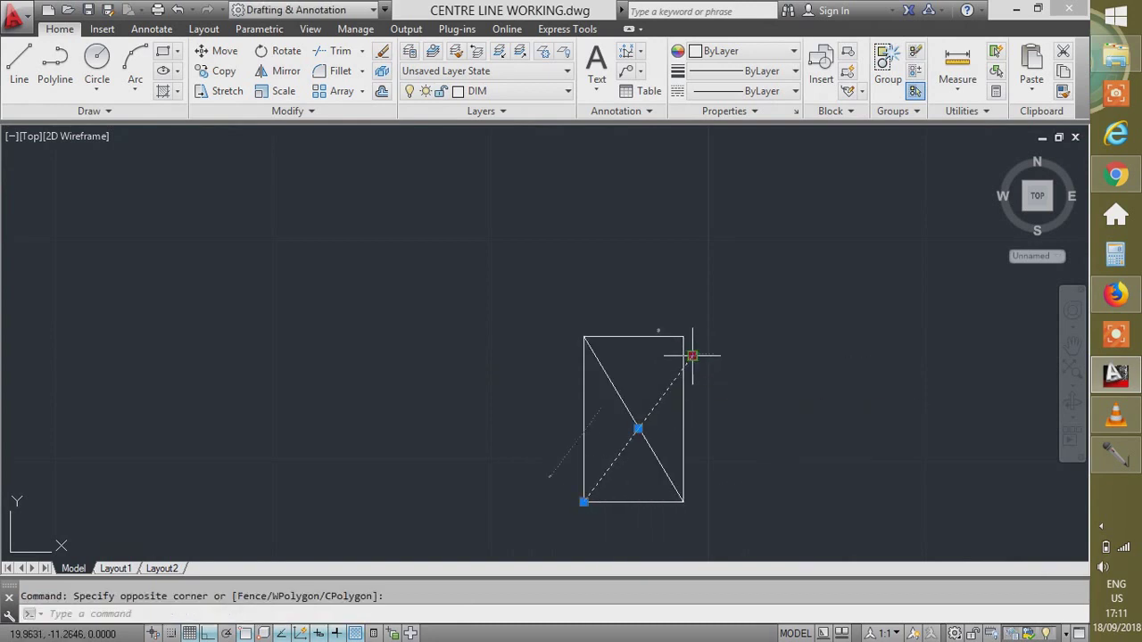
{"action": "left_click", "coordinate": [691, 356]}
{"action": "left_click", "coordinate": [683, 337]}
{"action": "key", "text": "Escape"}
Move the column outline from its diagonal crossing to the centre of the nested squares.
{"action": "left_click", "coordinate": [672, 432]}
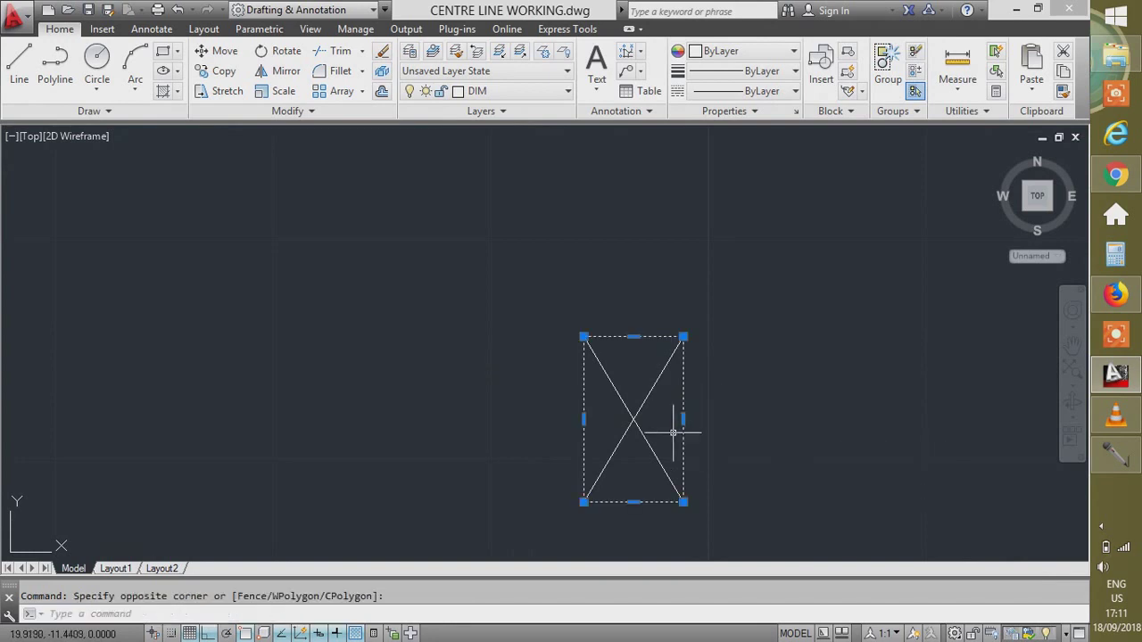
{"action": "type", "text": "m"}
{"action": "key", "text": "Return"}
{"action": "left_click", "coordinate": [633, 419]}
{"action": "scroll", "coordinate": [675, 481], "scroll_direction": "down", "scroll_amount": 3}
{"action": "scroll", "coordinate": [637, 314], "scroll_direction": "up", "scroll_amount": 4}
{"action": "left_click", "coordinate": [465, 215]}
{"action": "key", "text": "Escape"}
Delete the two diagonals of the inner square around the column outline.
{"action": "scroll", "coordinate": [555, 344], "scroll_direction": "down", "scroll_amount": 2}
{"action": "scroll", "coordinate": [546, 281], "scroll_direction": "up", "scroll_amount": 3}
{"action": "left_click", "coordinate": [446, 219]}
{"action": "scroll", "coordinate": [678, 392], "scroll_direction": "down", "scroll_amount": 3}
{"action": "left_click", "coordinate": [690, 387]}
{"action": "key", "text": "Delete"}
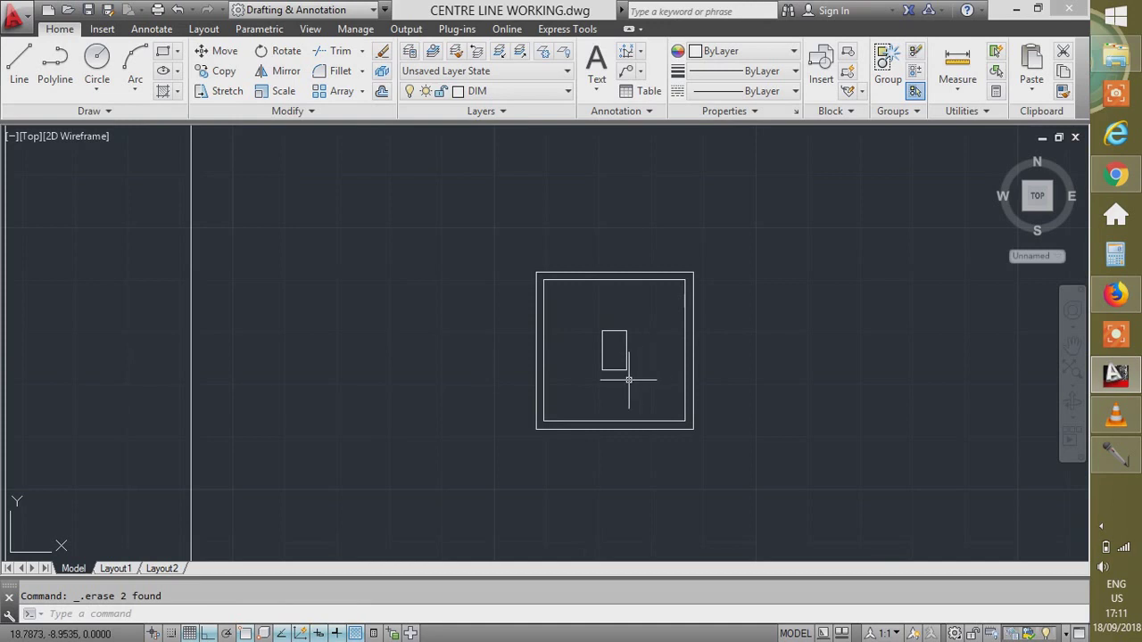
{"action": "left_click", "coordinate": [765, 228]}
{"action": "left_click", "coordinate": [431, 452]}
{"action": "type", "text": "c"}
{"action": "key", "text": "Return"}
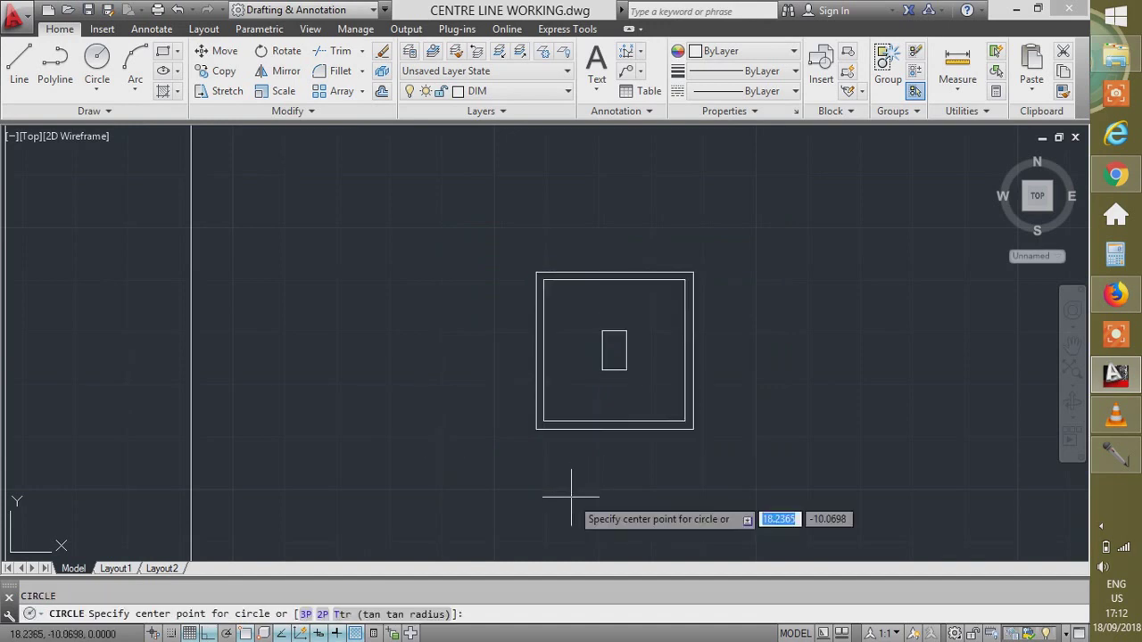
{"action": "key", "text": "Return"}
{"action": "key", "text": "Escape"}
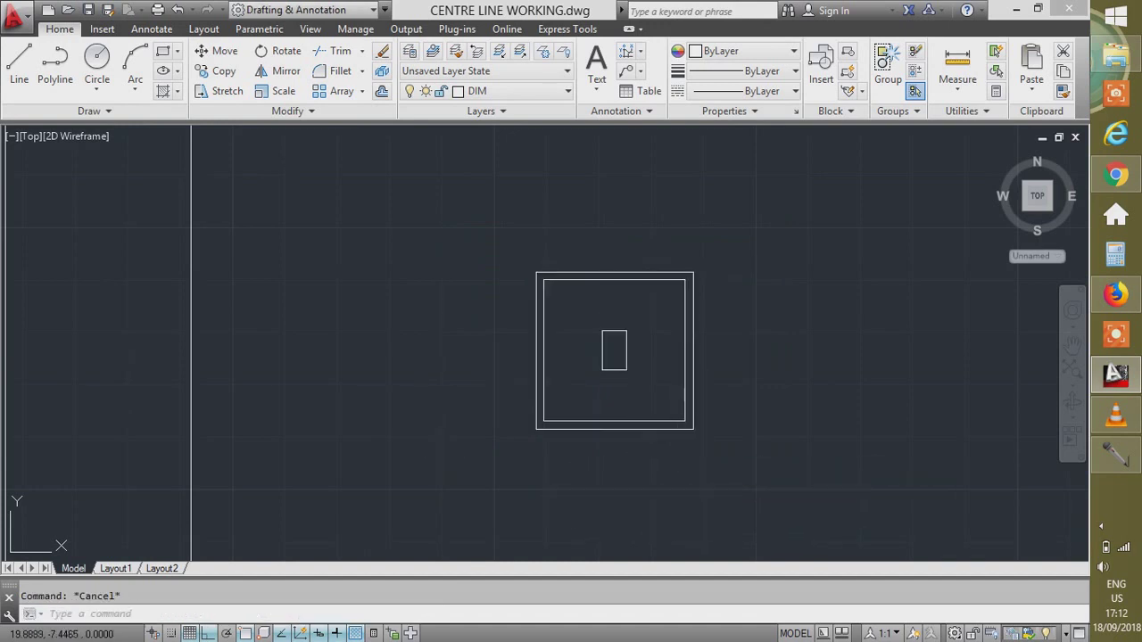
{"action": "left_click", "coordinate": [782, 222]}
{"action": "left_click", "coordinate": [542, 441]}
{"action": "left_click", "coordinate": [381, 514]}
{"action": "key", "text": "Escape"}
{"action": "type", "text": "c"}
{"action": "key", "text": "Return"}
{"action": "key", "text": "Return"}
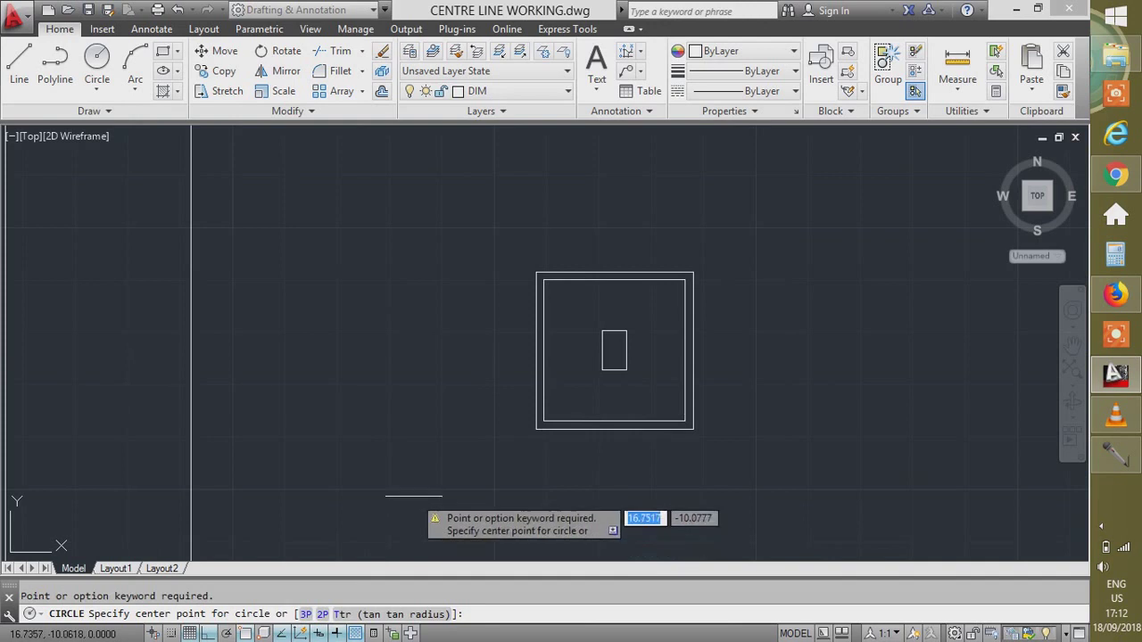
{"action": "left_click", "coordinate": [438, 489]}
{"action": "key", "text": "Escape"}
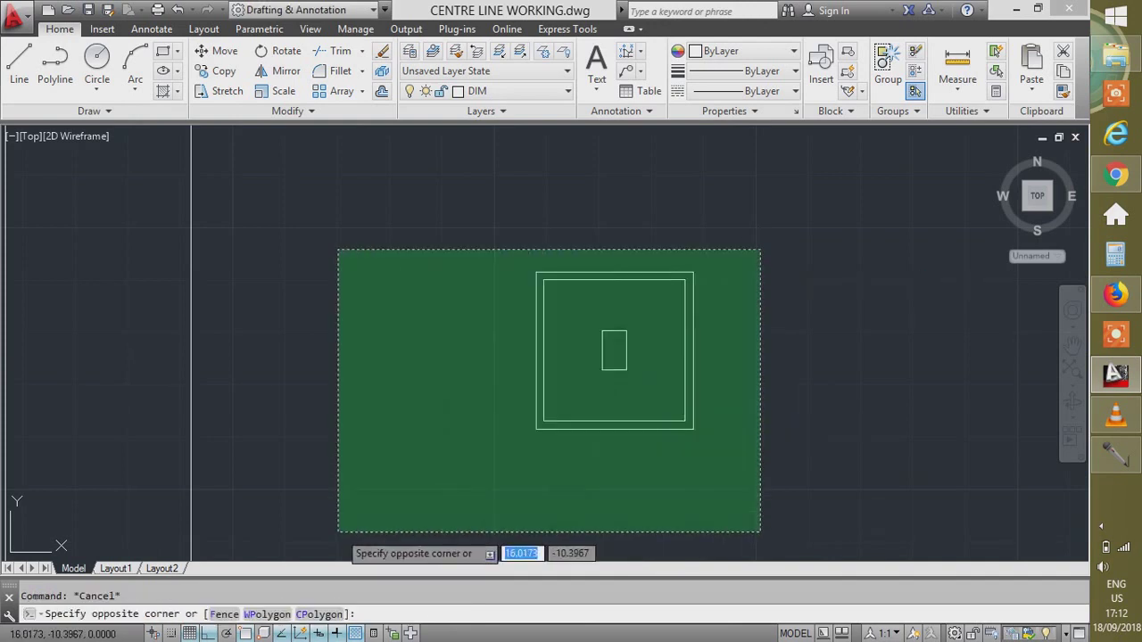
Copy the nested squares with their column outline horizontally to the empty space on their right.
{"action": "left_click", "coordinate": [336, 533]}
{"action": "type", "text": "co"}
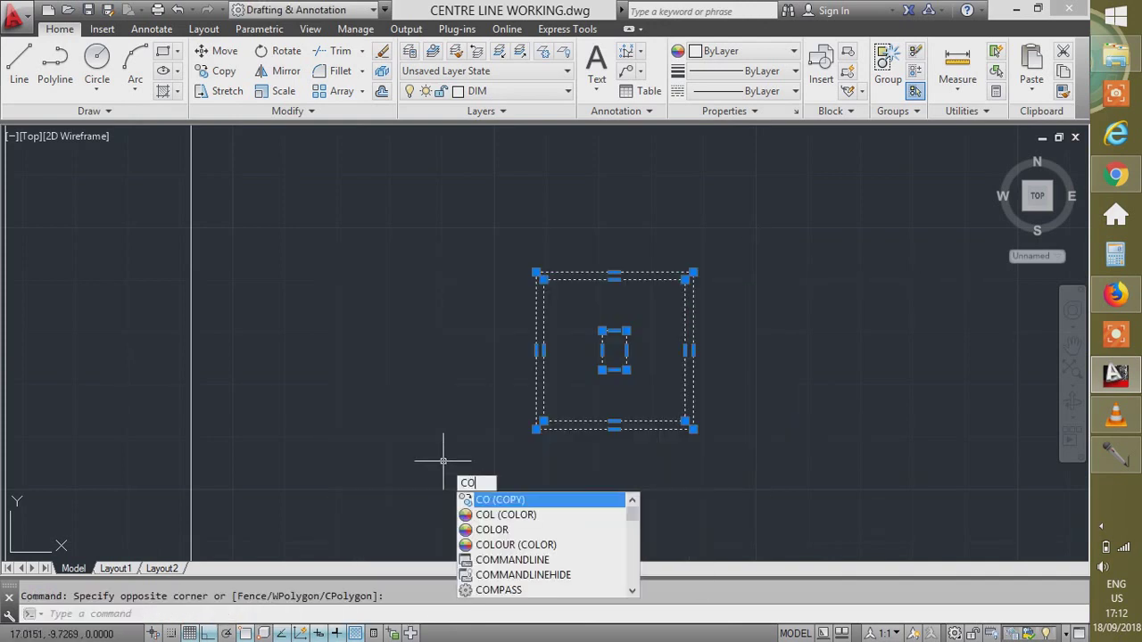
{"action": "key", "text": "Return"}
{"action": "left_click", "coordinate": [584, 496]}
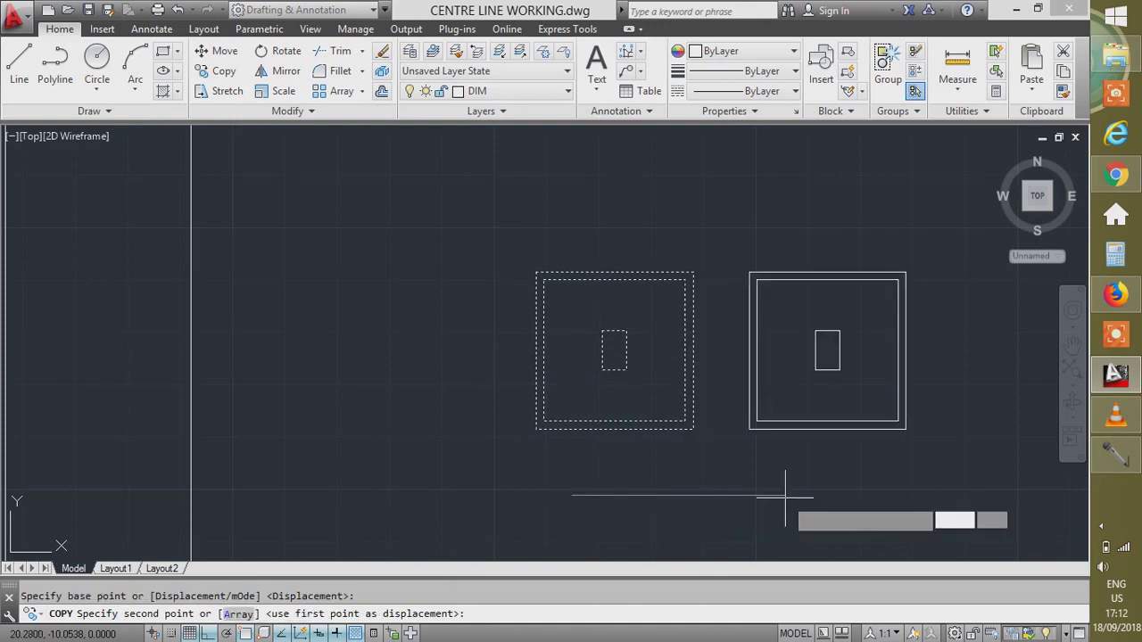
{"action": "left_click", "coordinate": [865, 486]}
{"action": "key", "text": "Escape"}
Rotate the copied squares and column outline 90 degrees clockwise so the column lies horizontally.
{"action": "scroll", "coordinate": [924, 366], "scroll_direction": "up", "scroll_amount": 2}
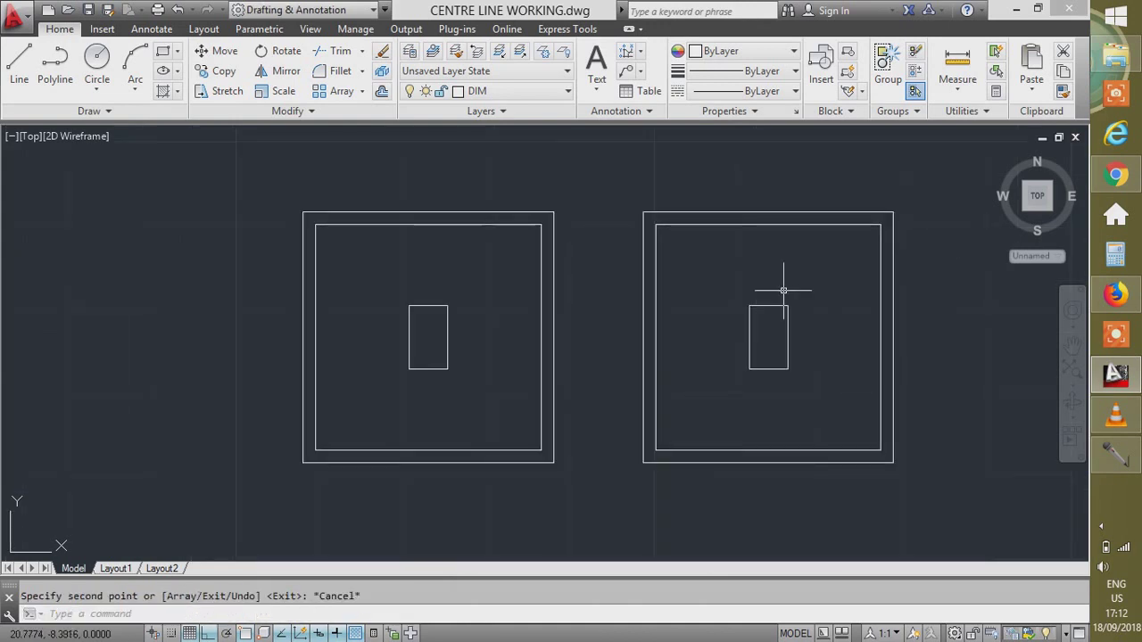
{"action": "left_click", "coordinate": [973, 165]}
{"action": "left_click", "coordinate": [639, 502]}
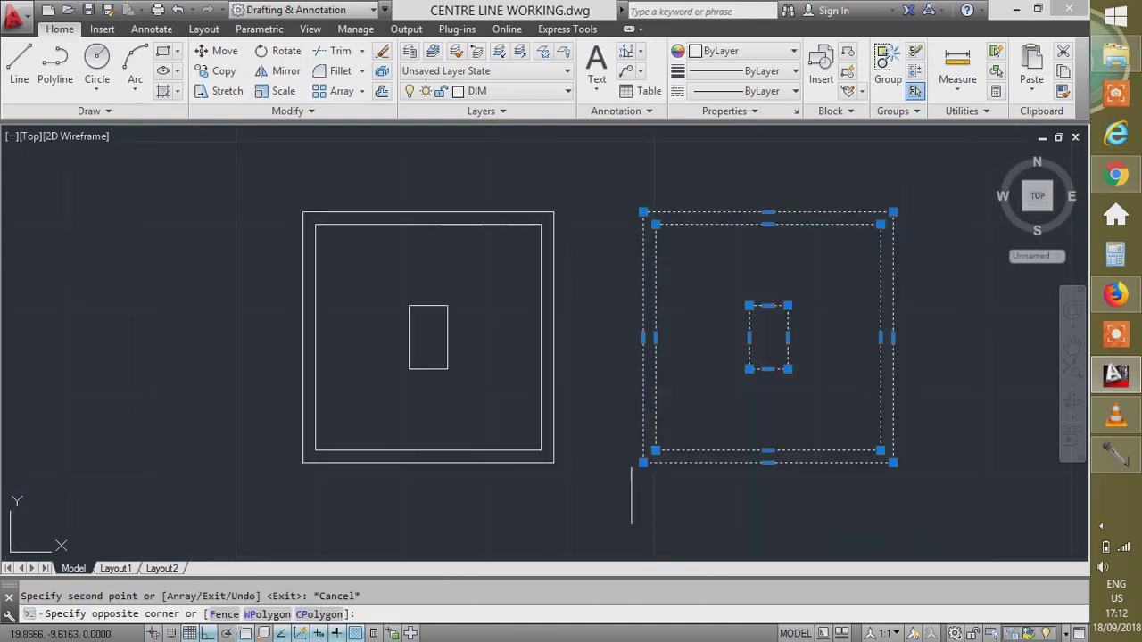
{"action": "type", "text": "RO"}
{"action": "key", "text": "Return"}
{"action": "left_click", "coordinate": [702, 352]}
{"action": "left_click", "coordinate": [780, 502]}
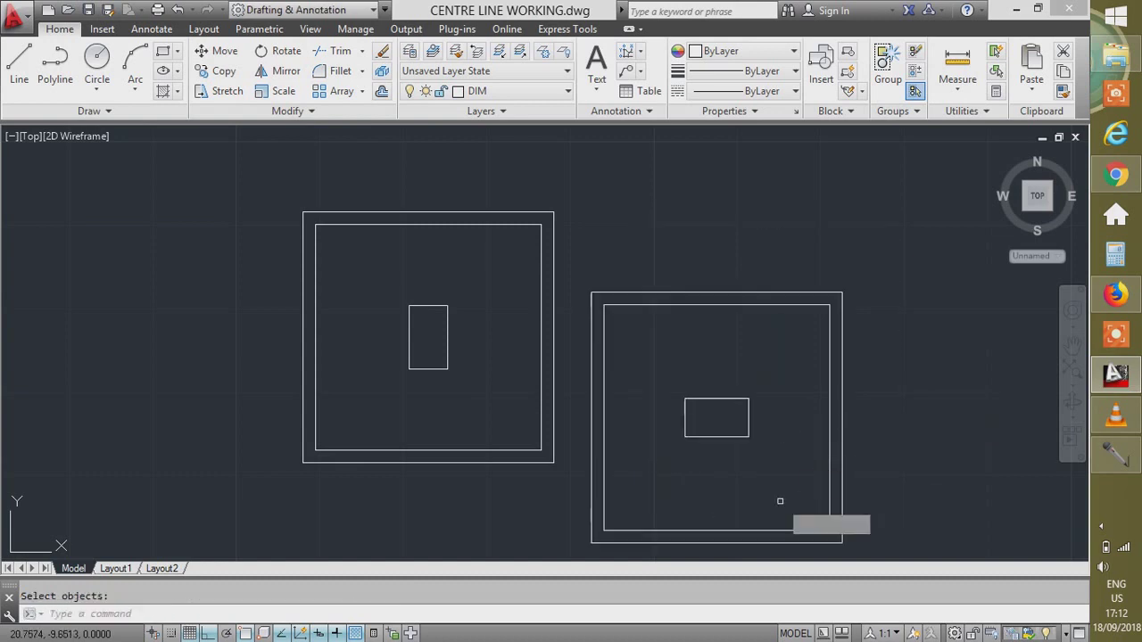
{"action": "left_click", "coordinate": [843, 243]}
{"action": "left_click", "coordinate": [660, 471]}
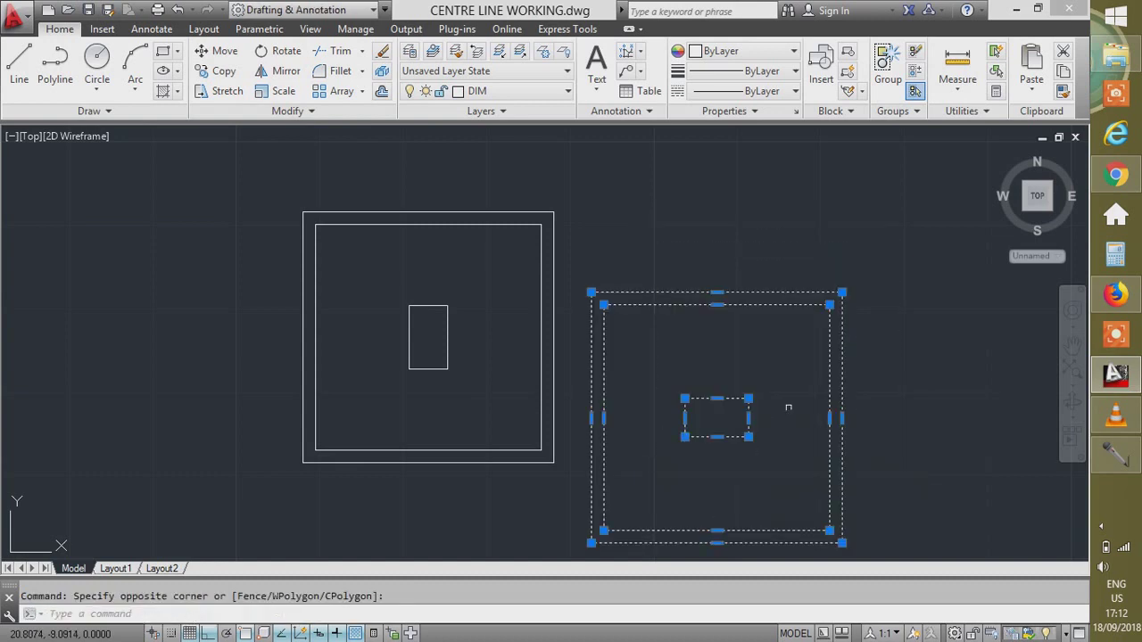
{"action": "key", "text": "Down"}
{"action": "key", "text": "Down"}
{"action": "key", "text": "Down"}
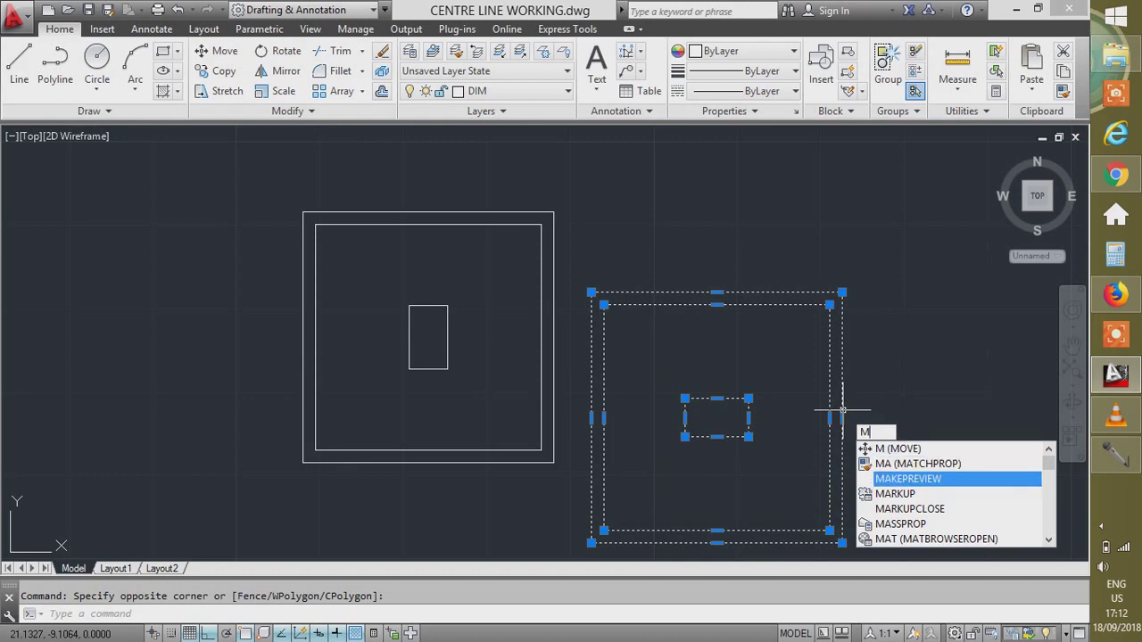
{"action": "key", "text": "Escape"}
Move the rotated squares and column outline straight up by about 0.49, roughly level with the first set.
{"action": "left_click", "coordinate": [877, 378]}
{"action": "left_click", "coordinate": [735, 452]}
{"action": "type", "text": "m"}
{"action": "key", "text": "Return"}
{"action": "left_click", "coordinate": [902, 462]}
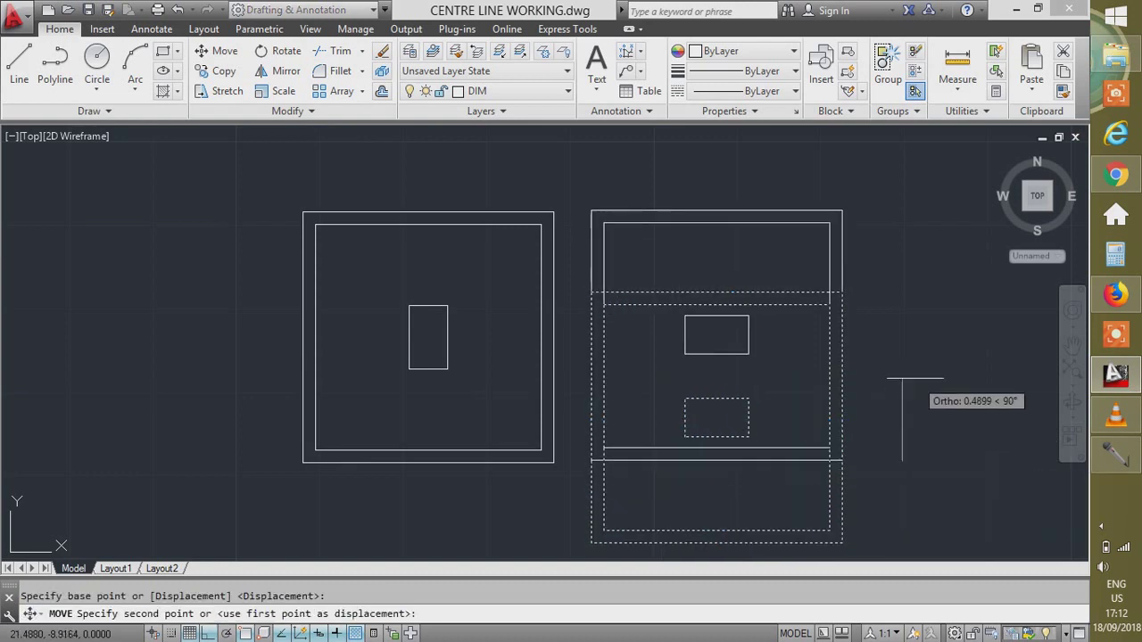
{"action": "key", "text": "Escape"}
{"action": "scroll", "coordinate": [446, 428], "scroll_direction": "down", "scroll_amount": 3}
{"action": "scroll", "coordinate": [562, 325], "scroll_direction": "up", "scroll_amount": 3}
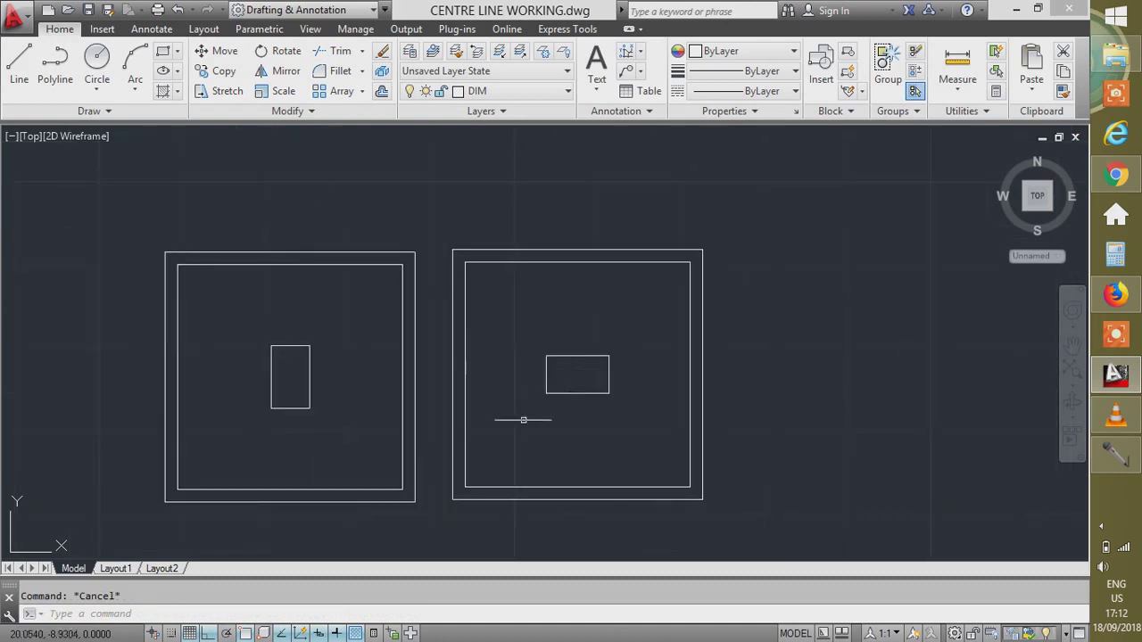
{"action": "scroll", "coordinate": [523, 419], "scroll_direction": "down", "scroll_amount": 2}
{"action": "left_click", "coordinate": [709, 217]}
{"action": "left_click", "coordinate": [272, 460]}
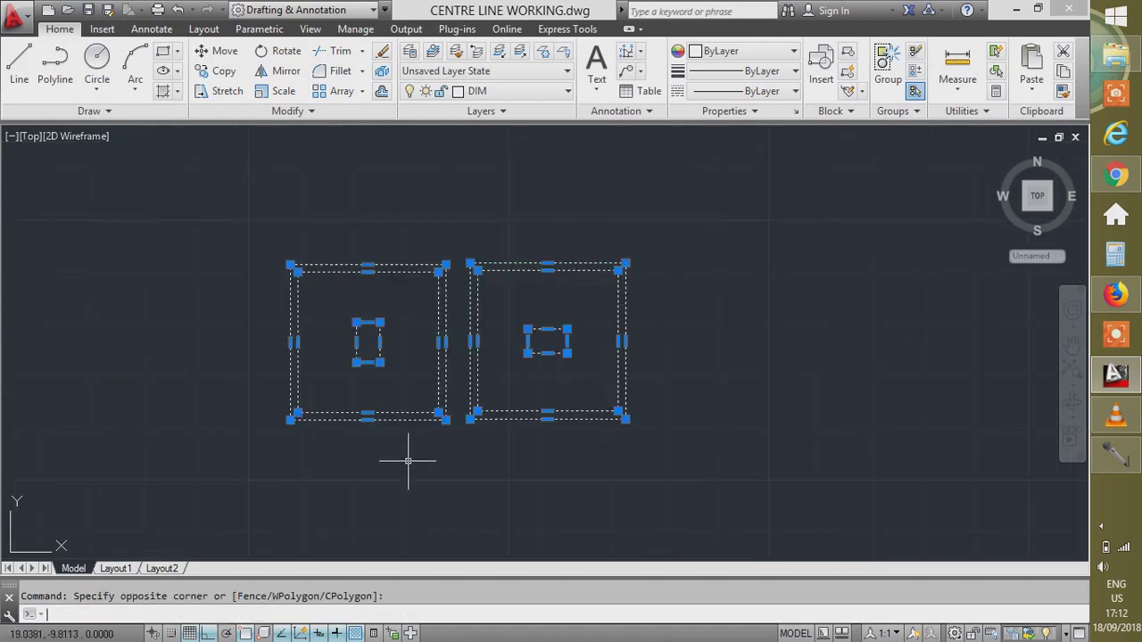
{"action": "type", "text": "m"}
{"action": "key", "text": "Return"}
{"action": "type", "text": "c"}
{"action": "key", "text": "Return"}
{"action": "scroll", "coordinate": [523, 458], "scroll_direction": "down", "scroll_amount": 3}
{"action": "key", "text": "Return"}
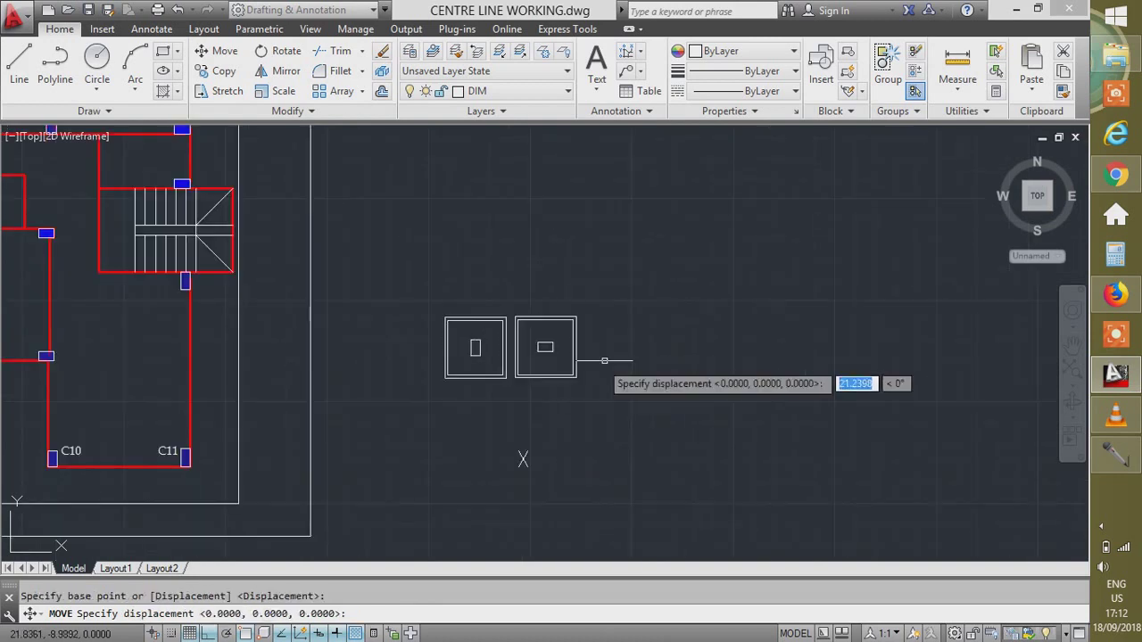
{"action": "left_click", "coordinate": [440, 451]}
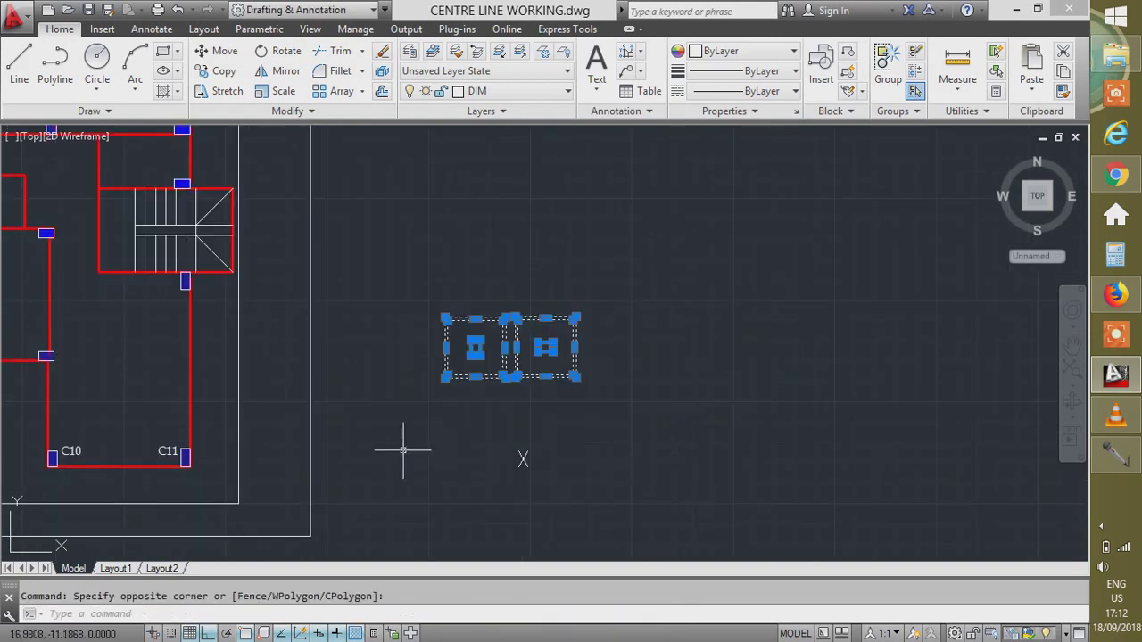
{"action": "key", "text": "Return"}
{"action": "key", "text": "Return"}
{"action": "key", "text": "Return"}
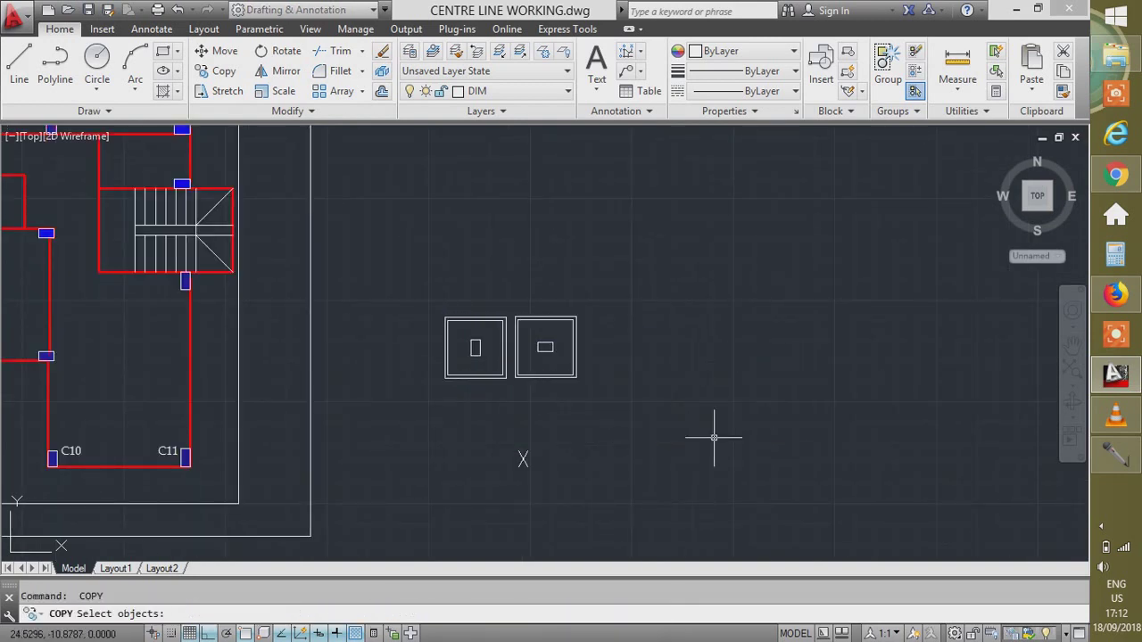
{"action": "left_click", "coordinate": [618, 304]}
{"action": "left_click", "coordinate": [409, 437]}
{"action": "key", "text": "Return"}
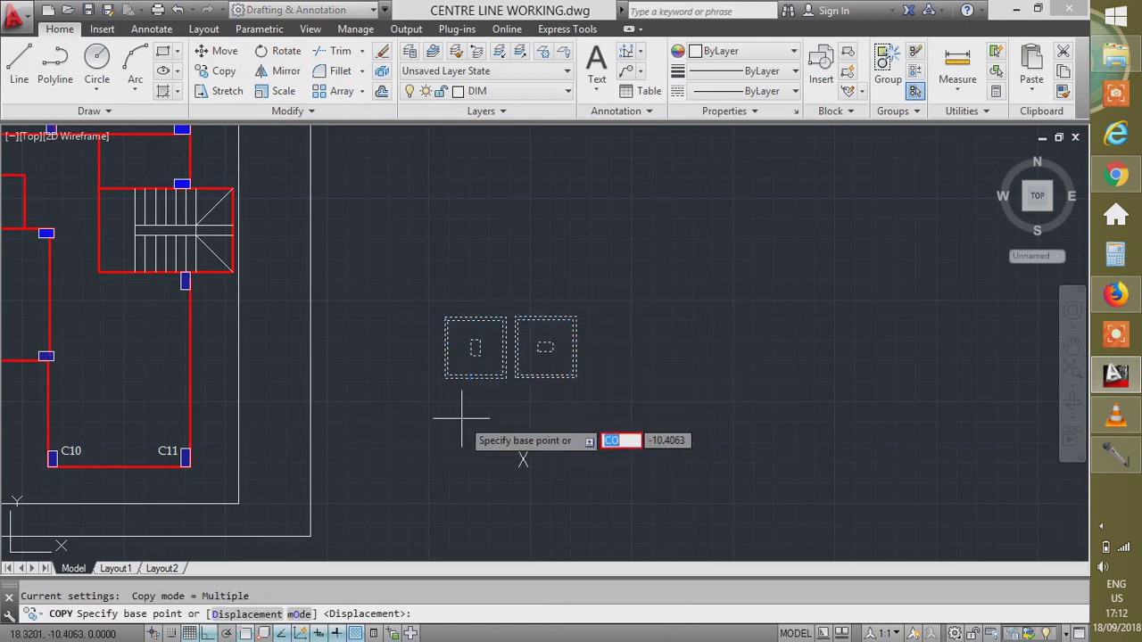
{"action": "key", "text": "Escape"}
{"action": "left_click", "coordinate": [632, 271]}
{"action": "left_click", "coordinate": [407, 437]}
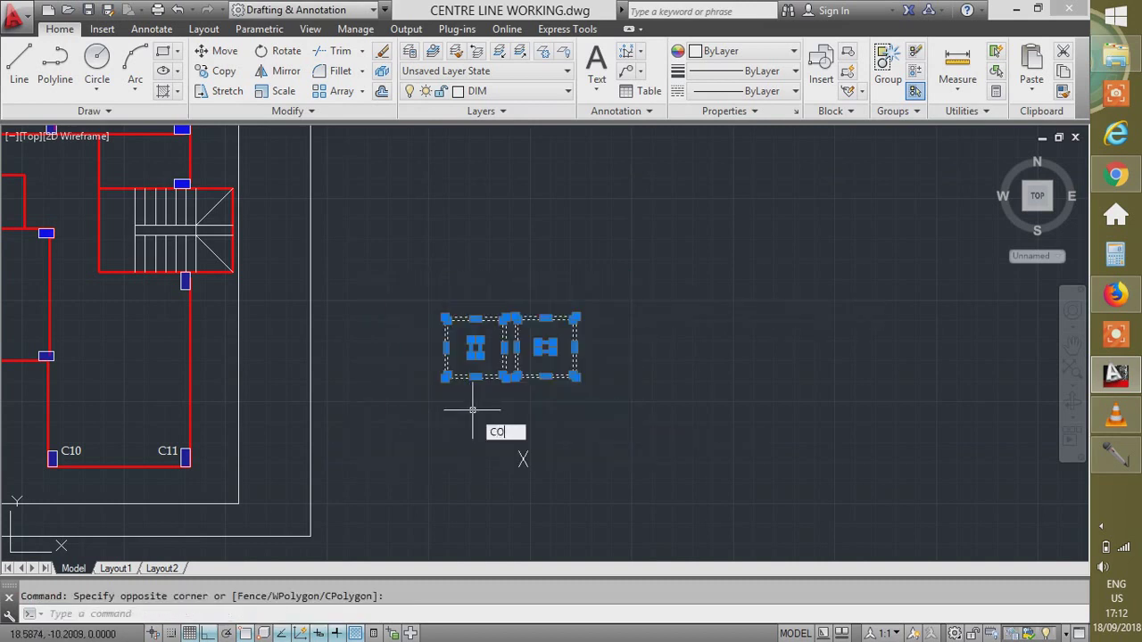
{"action": "key", "text": "Return"}
{"action": "key", "text": "Escape"}
{"action": "key", "text": "Return"}
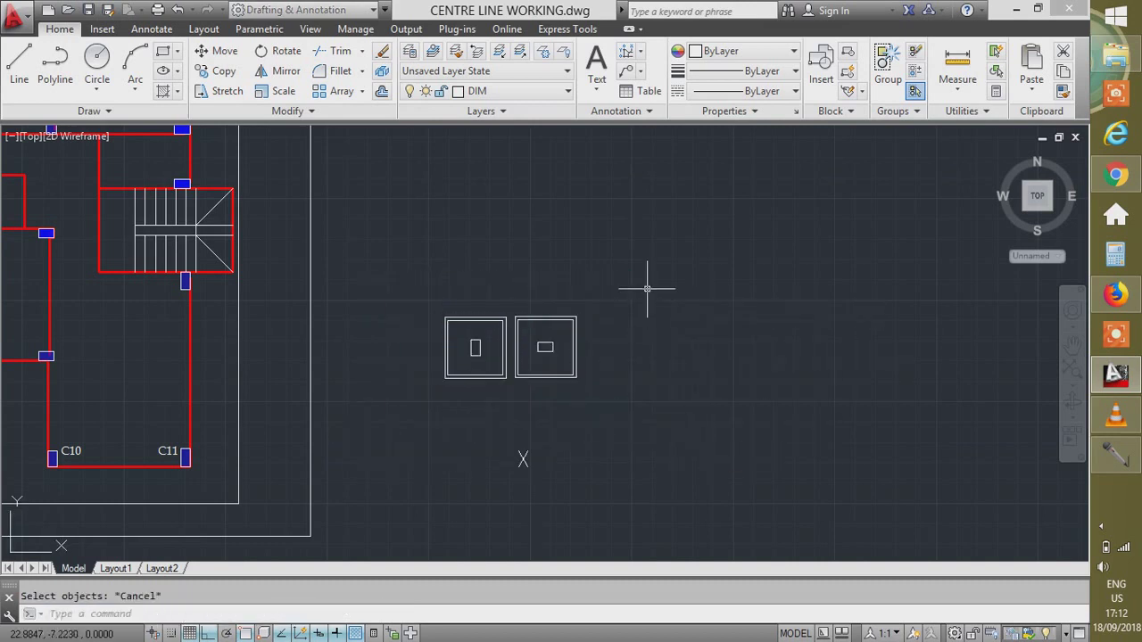
Copy both nested square sets with their column outlines straight down to form a second row below the originals.
{"action": "left_click", "coordinate": [647, 288]}
{"action": "left_click", "coordinate": [412, 437]}
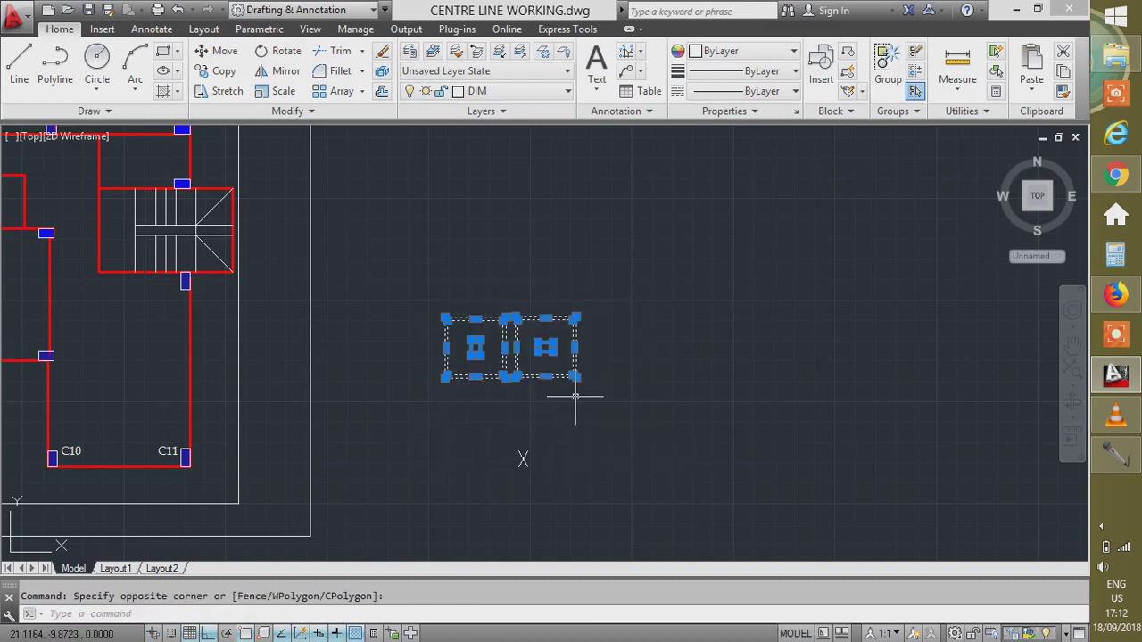
{"action": "key", "text": "Return"}
{"action": "left_click", "coordinate": [633, 367]}
{"action": "left_click", "coordinate": [523, 459]}
{"action": "key", "text": "Escape"}
{"action": "scroll", "coordinate": [424, 451], "scroll_direction": "up", "scroll_amount": 5}
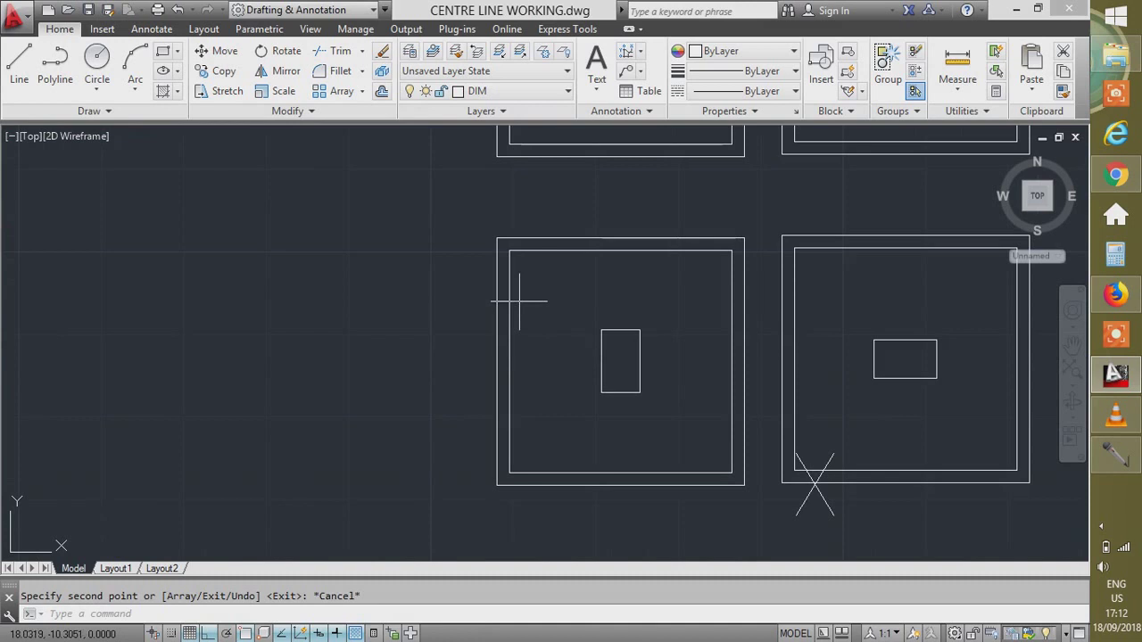
Offset the upright and horizontal column outlines of the lower row outward by 0.025.
{"action": "key", "text": "Return"}
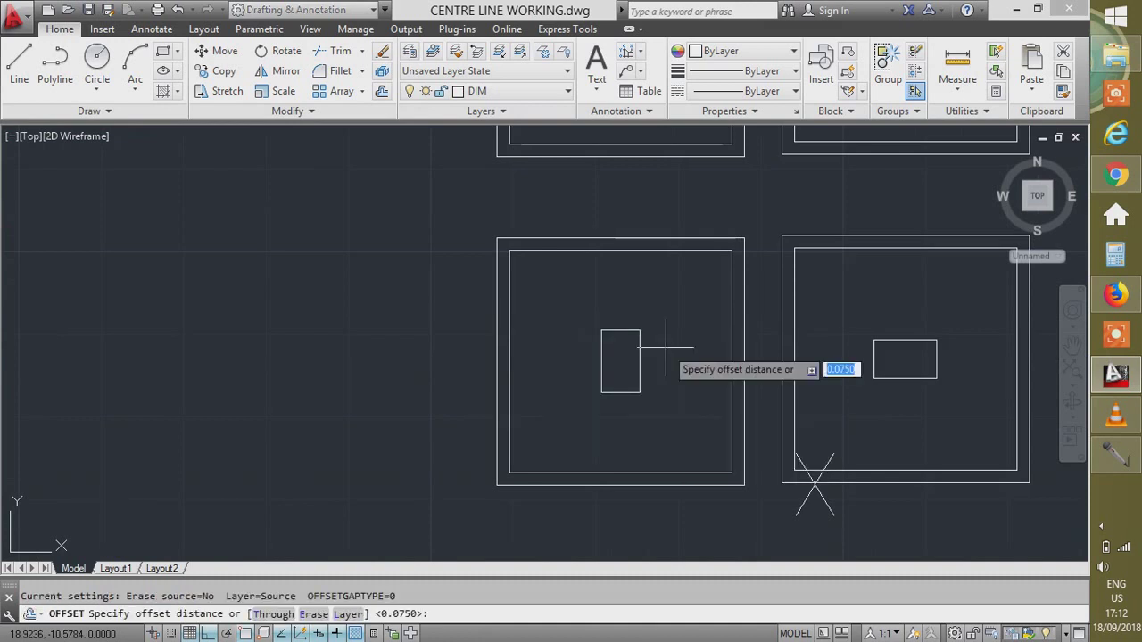
{"action": "type", "text": "0.025"}
{"action": "key", "text": "Return"}
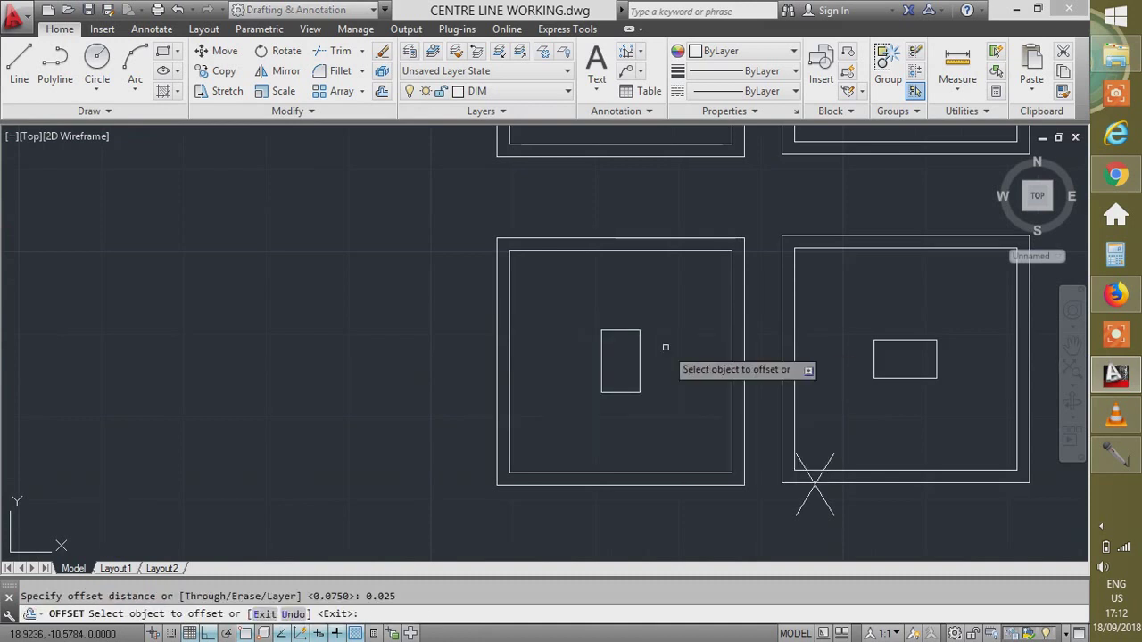
{"action": "left_click", "coordinate": [637, 348]}
{"action": "left_click", "coordinate": [683, 372]}
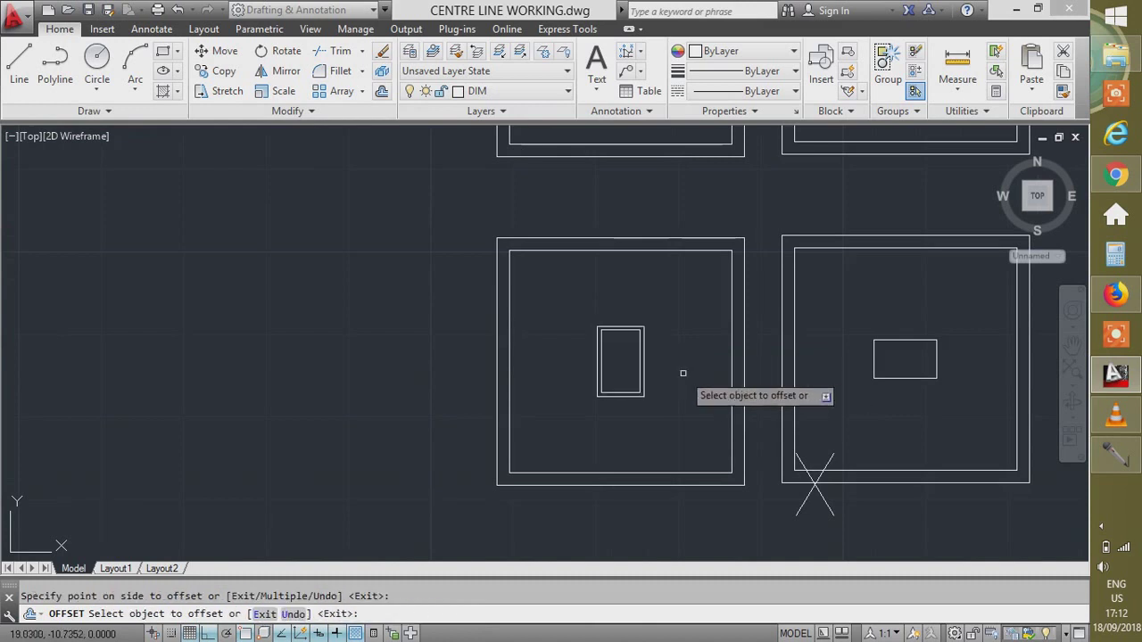
{"action": "left_click", "coordinate": [915, 380]}
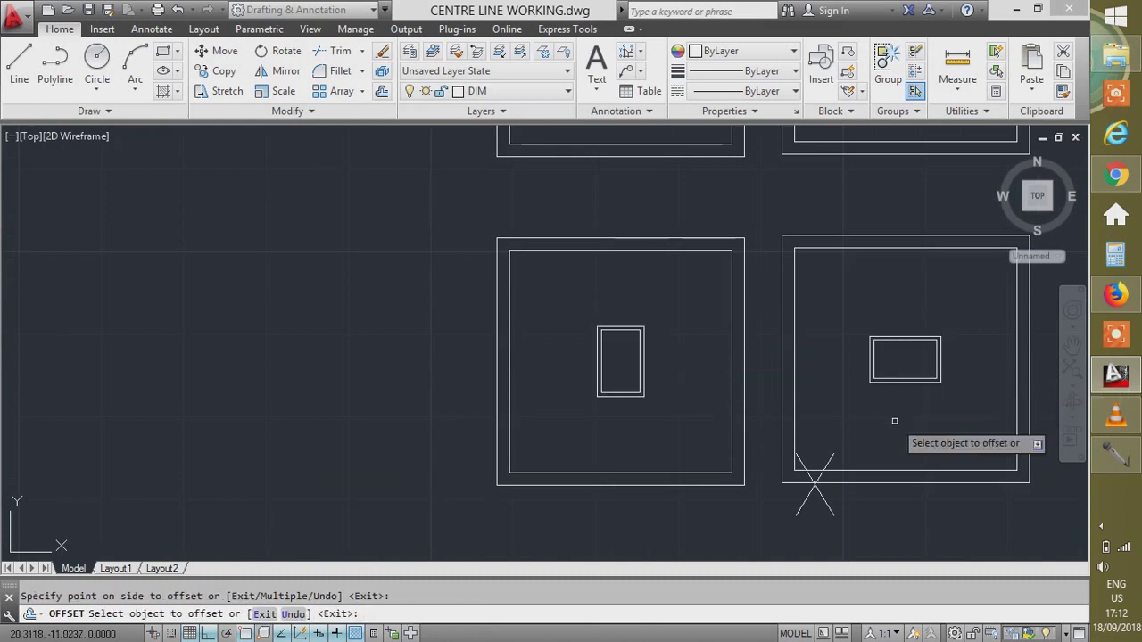
{"action": "key", "text": "Escape"}
In the lower upright set, draw lines joining the offset rectangle's two bottom corners to the inner square's bottom corners.
{"action": "type", "text": "L"}
{"action": "key", "text": "Return"}
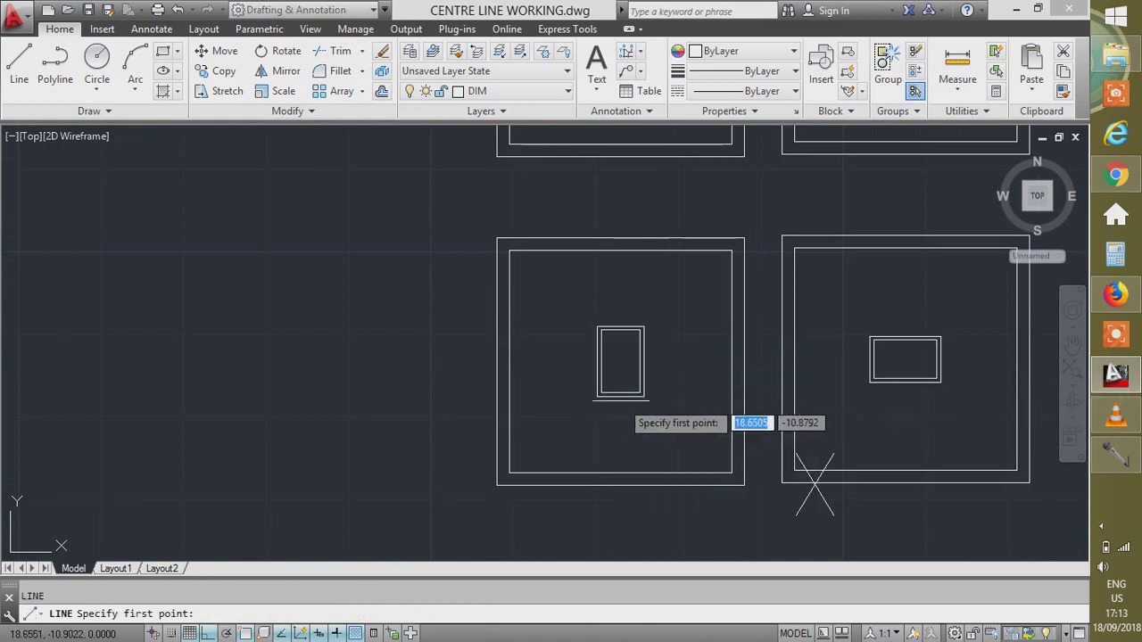
{"action": "left_click", "coordinate": [603, 401]}
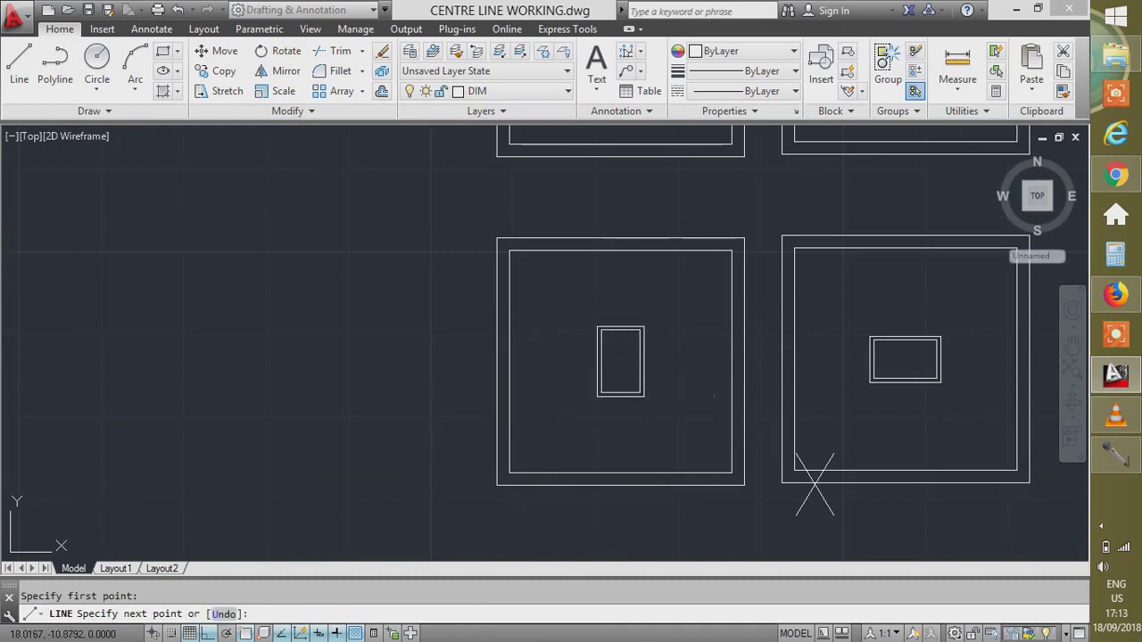
{"action": "left_click", "coordinate": [510, 471]}
{"action": "key", "text": "Return"}
{"action": "key", "text": "Return"}
{"action": "left_click", "coordinate": [644, 396]}
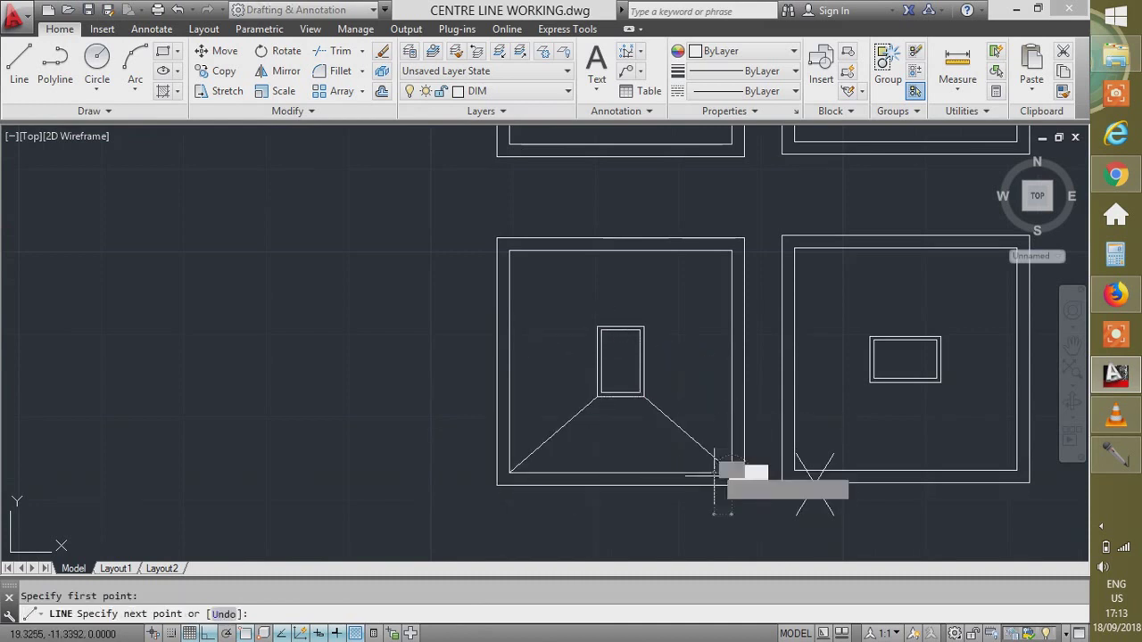
{"action": "left_click", "coordinate": [729, 471]}
{"action": "key", "text": "Return"}
Draw lines joining the upright offset rectangle's two top corners to the inner square's top corners.
{"action": "key", "text": "Return"}
{"action": "left_click", "coordinate": [644, 326]}
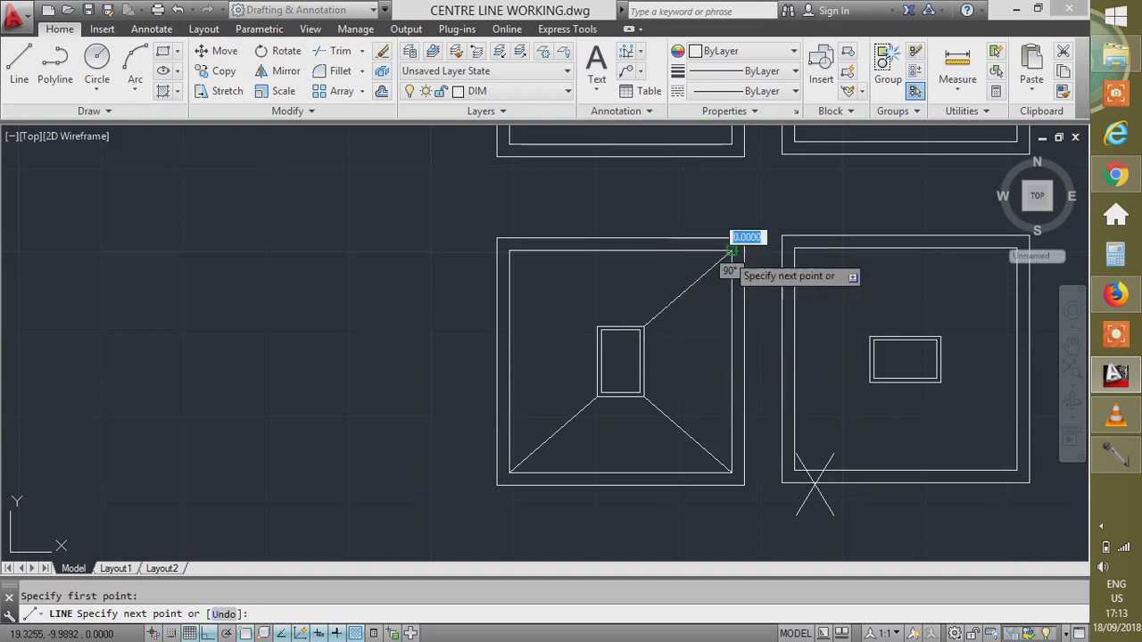
{"action": "left_click", "coordinate": [731, 252]}
{"action": "key", "text": "Return"}
{"action": "key", "text": "Return"}
{"action": "left_click", "coordinate": [599, 328]}
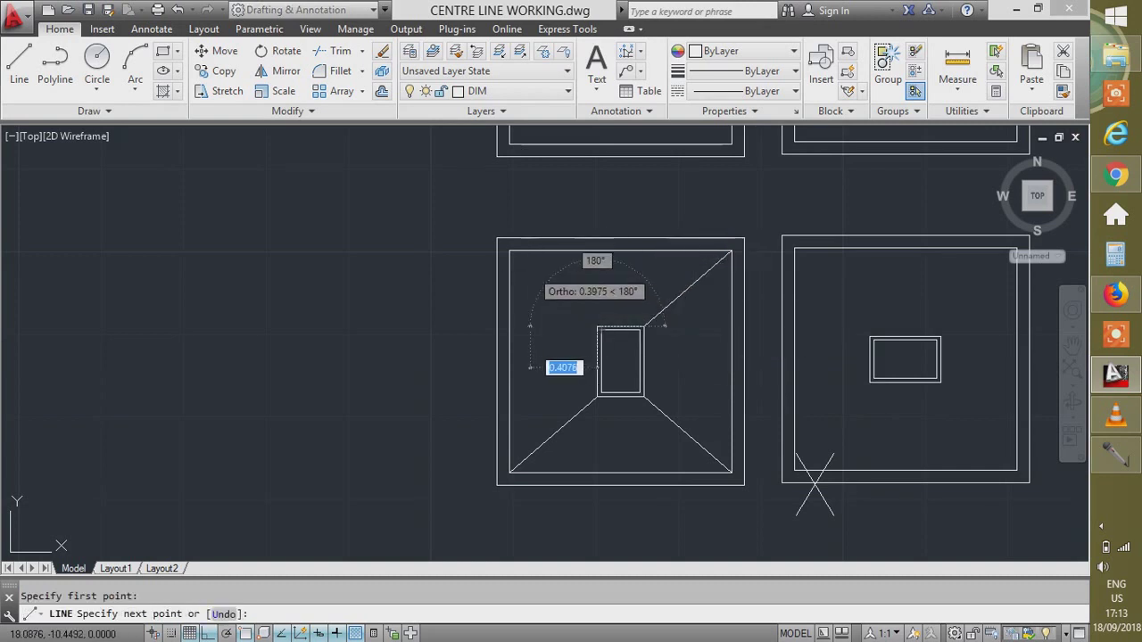
{"action": "left_click", "coordinate": [510, 251]}
{"action": "key", "text": "Return"}
In the lower rotated set, draw four lines joining the offset rectangle's corners to the matching corners of the inner square.
{"action": "key", "text": "Return"}
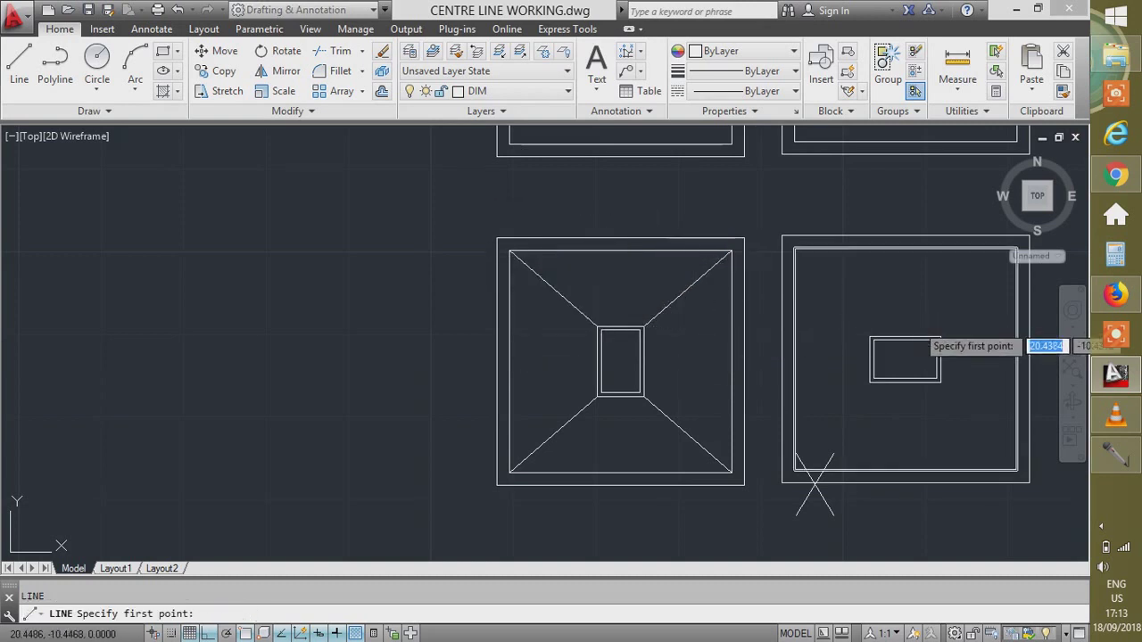
{"action": "left_click", "coordinate": [942, 336]}
{"action": "key", "text": "Return"}
{"action": "key", "text": "Return"}
{"action": "left_click", "coordinate": [940, 381]}
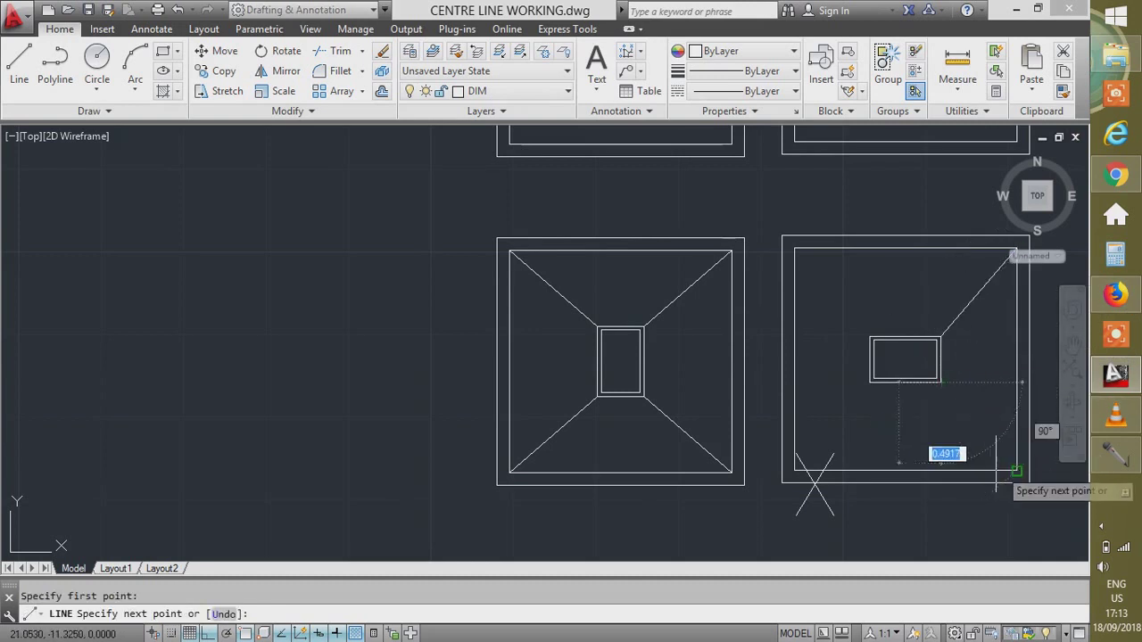
{"action": "key", "text": "Return"}
{"action": "left_click", "coordinate": [871, 381]}
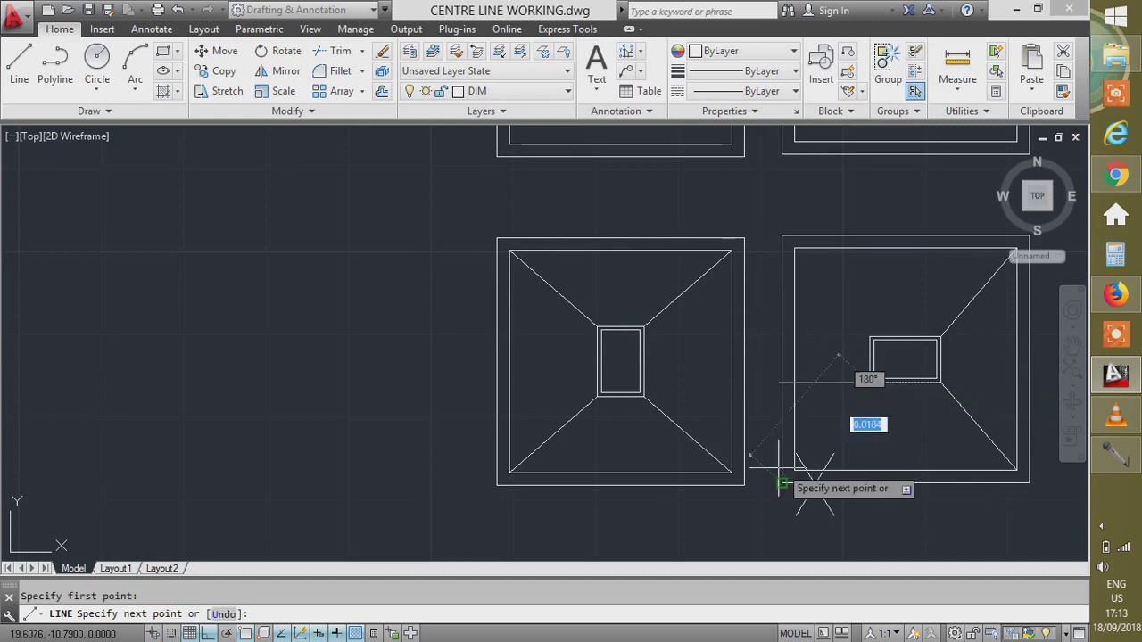
{"action": "left_click", "coordinate": [795, 469]}
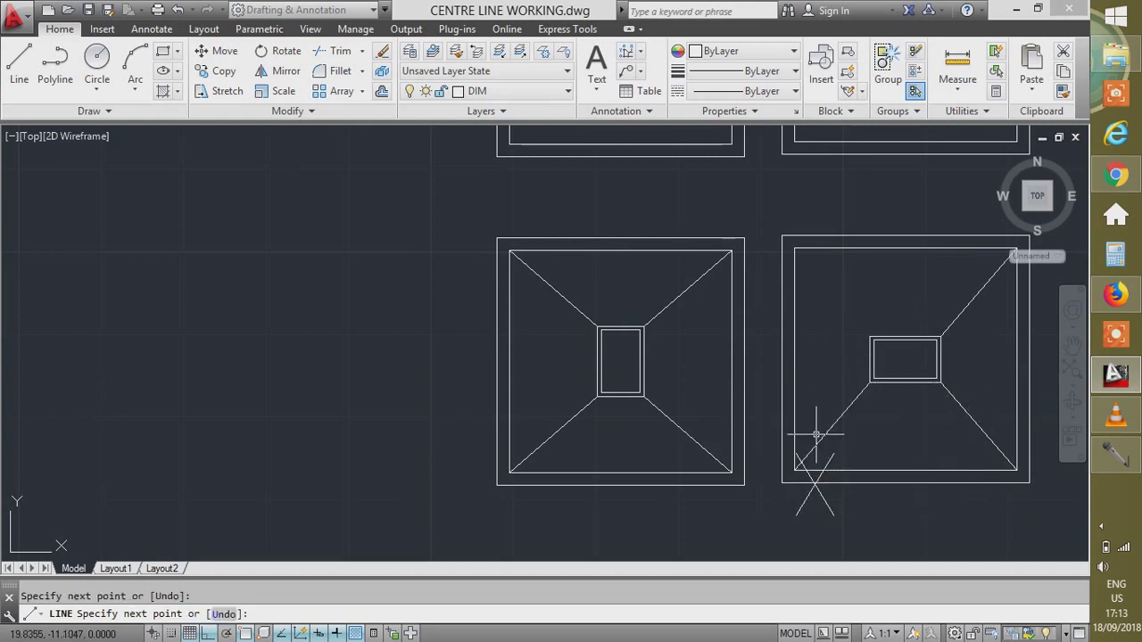
{"action": "key", "text": "Return"}
{"action": "left_click", "coordinate": [870, 337]}
{"action": "left_click", "coordinate": [795, 250]}
{"action": "key", "text": "Return"}
Copy the upright footing without its column outline onto column C10, using the column outline's top-left corner as base point.
{"action": "scroll", "coordinate": [602, 411], "scroll_direction": "down", "scroll_amount": 6}
{"action": "scroll", "coordinate": [652, 430], "scroll_direction": "up", "scroll_amount": 2}
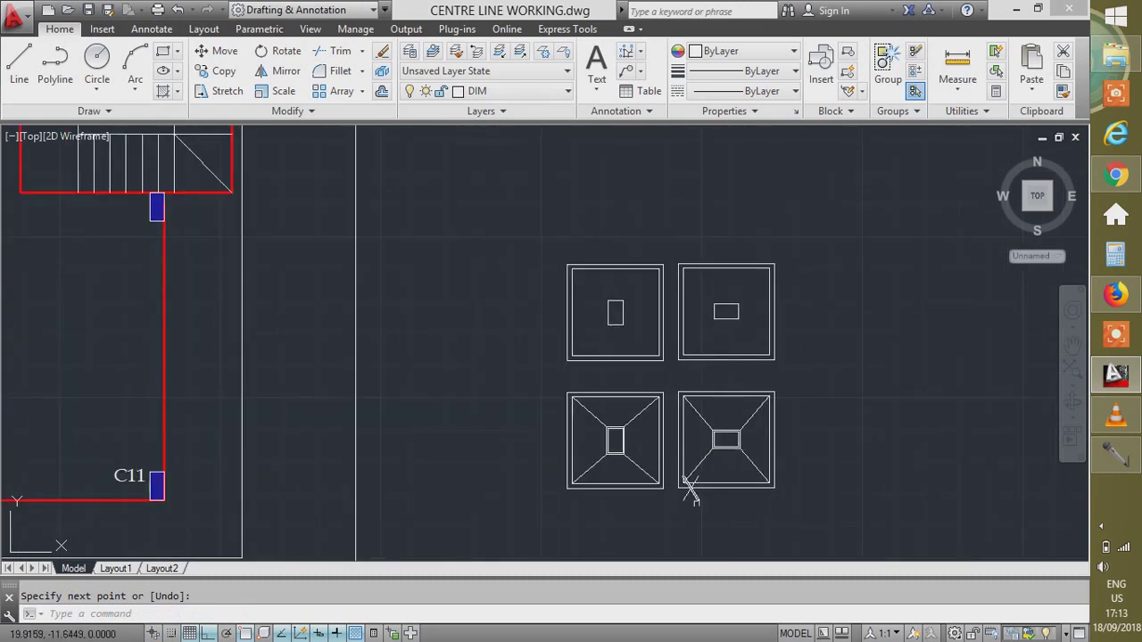
{"action": "left_click", "coordinate": [676, 499]}
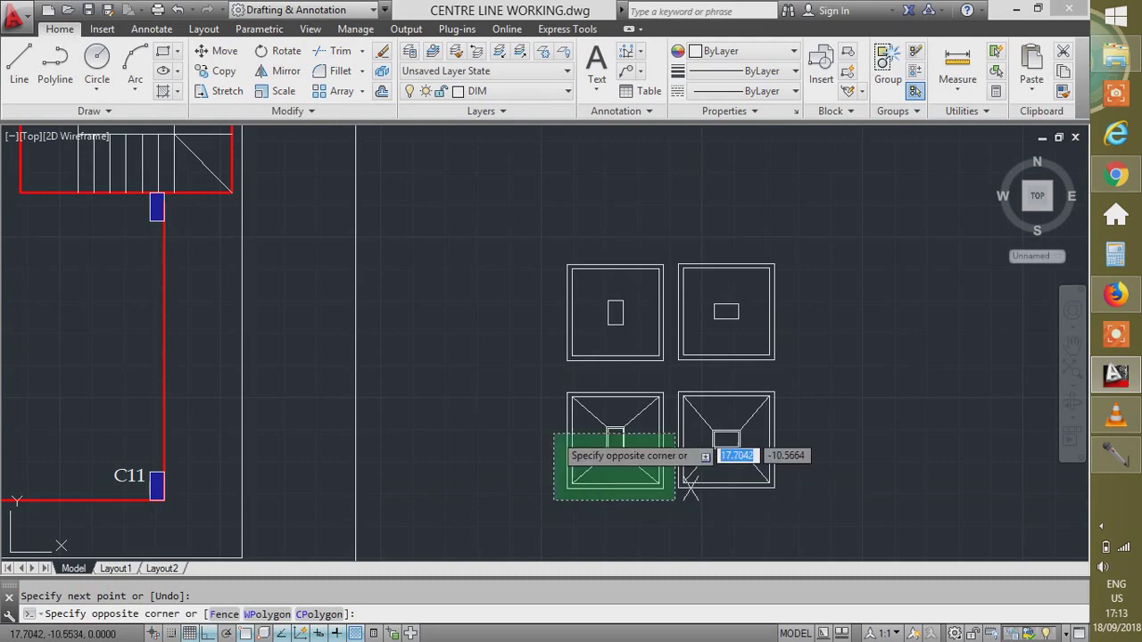
{"action": "left_click", "coordinate": [532, 395]}
{"action": "scroll", "coordinate": [685, 432], "scroll_direction": "up", "scroll_amount": 2}
{"action": "scroll", "coordinate": [607, 453], "scroll_direction": "up", "scroll_amount": 6}
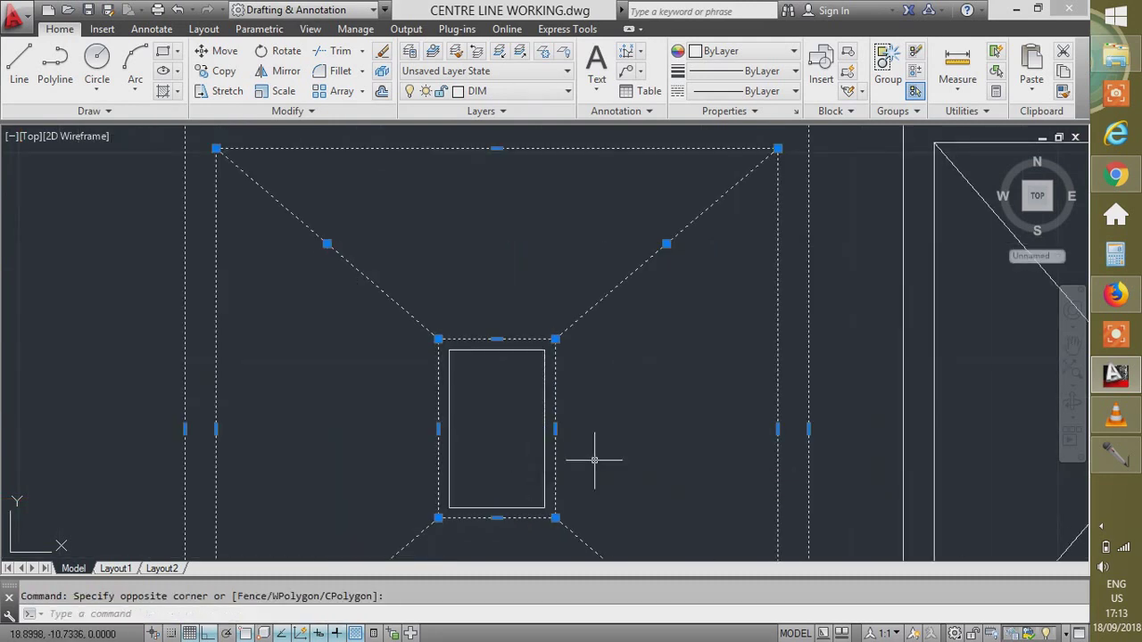
{"action": "scroll", "coordinate": [660, 420], "scroll_direction": "down", "scroll_amount": 4}
{"action": "type", "text": "O"}
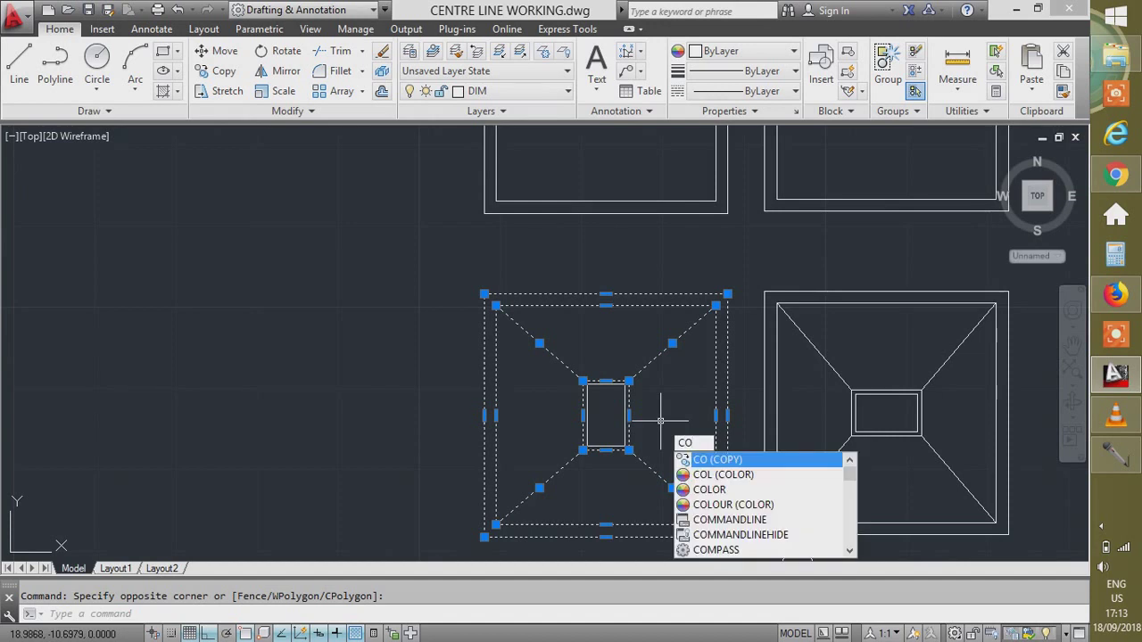
{"action": "key", "text": "Return"}
{"action": "scroll", "coordinate": [591, 383], "scroll_direction": "up", "scroll_amount": 5}
{"action": "left_click", "coordinate": [581, 387]}
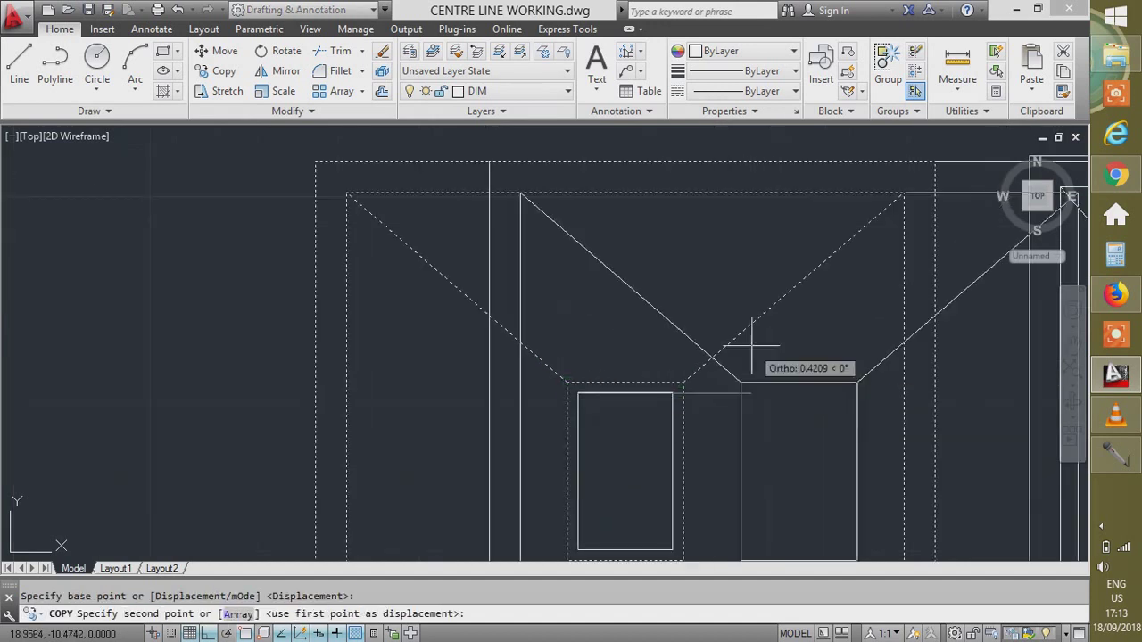
{"action": "scroll", "coordinate": [785, 375], "scroll_direction": "down", "scroll_amount": 8}
{"action": "scroll", "coordinate": [223, 402], "scroll_direction": "up", "scroll_amount": 3}
{"action": "scroll", "coordinate": [290, 377], "scroll_direction": "down", "scroll_amount": 5}
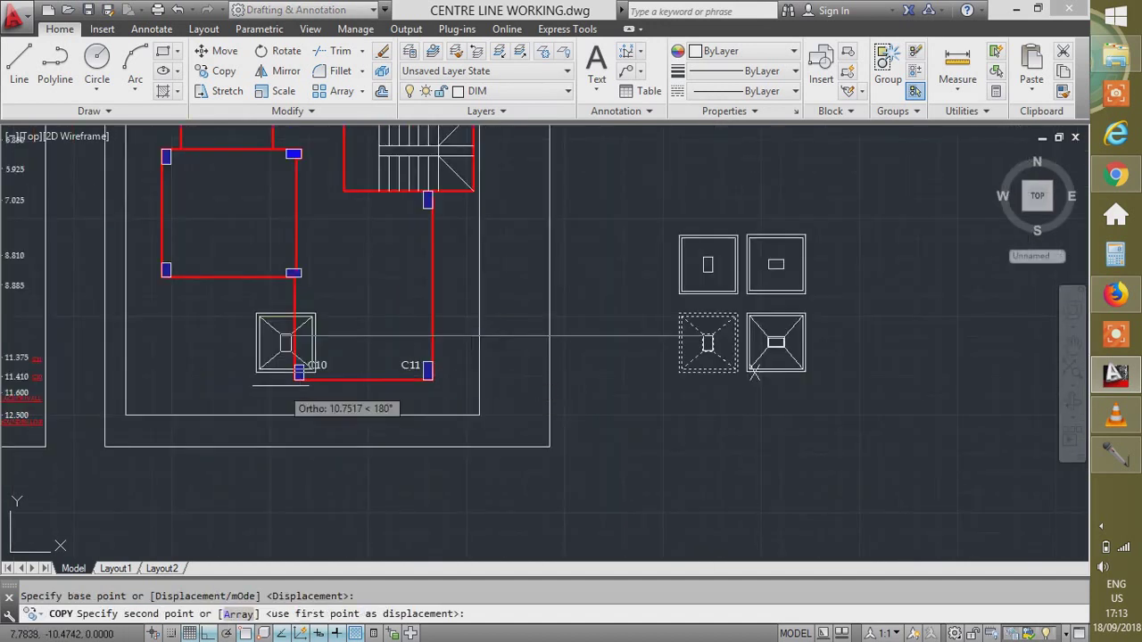
{"action": "scroll", "coordinate": [375, 277], "scroll_direction": "up", "scroll_amount": 8}
{"action": "left_click", "coordinate": [350, 251]}
Place further copies of the upright footing on the three upright columns along the plan's left wall, below its top corner column.
{"action": "scroll", "coordinate": [662, 478], "scroll_direction": "down", "scroll_amount": 5}
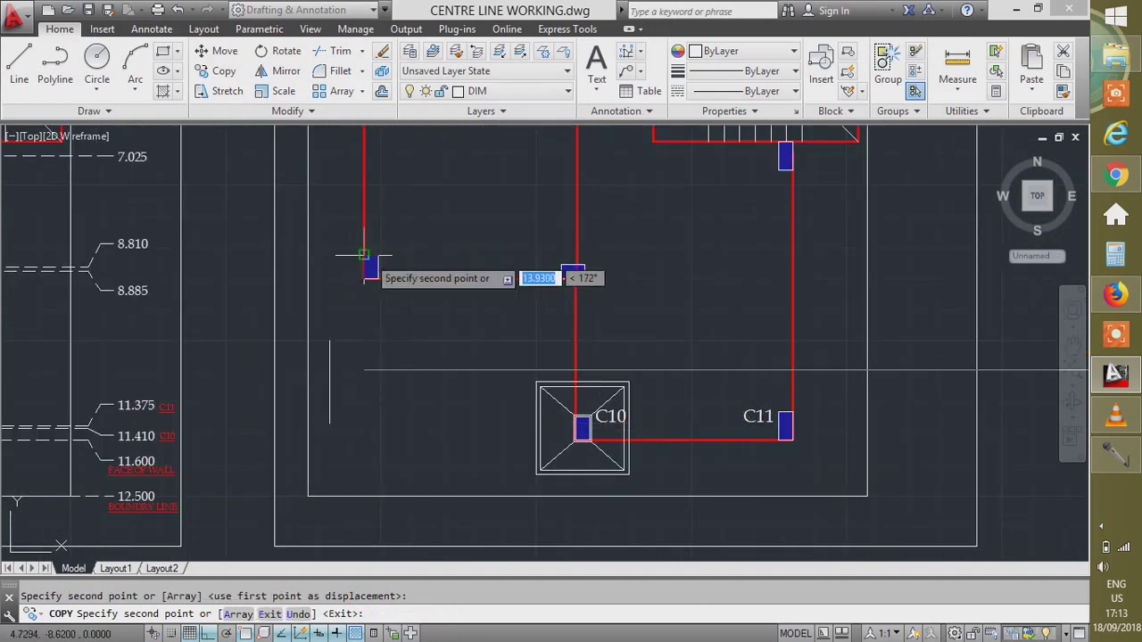
{"action": "scroll", "coordinate": [428, 339], "scroll_direction": "down", "scroll_amount": 6}
{"action": "scroll", "coordinate": [393, 299], "scroll_direction": "up", "scroll_amount": 7}
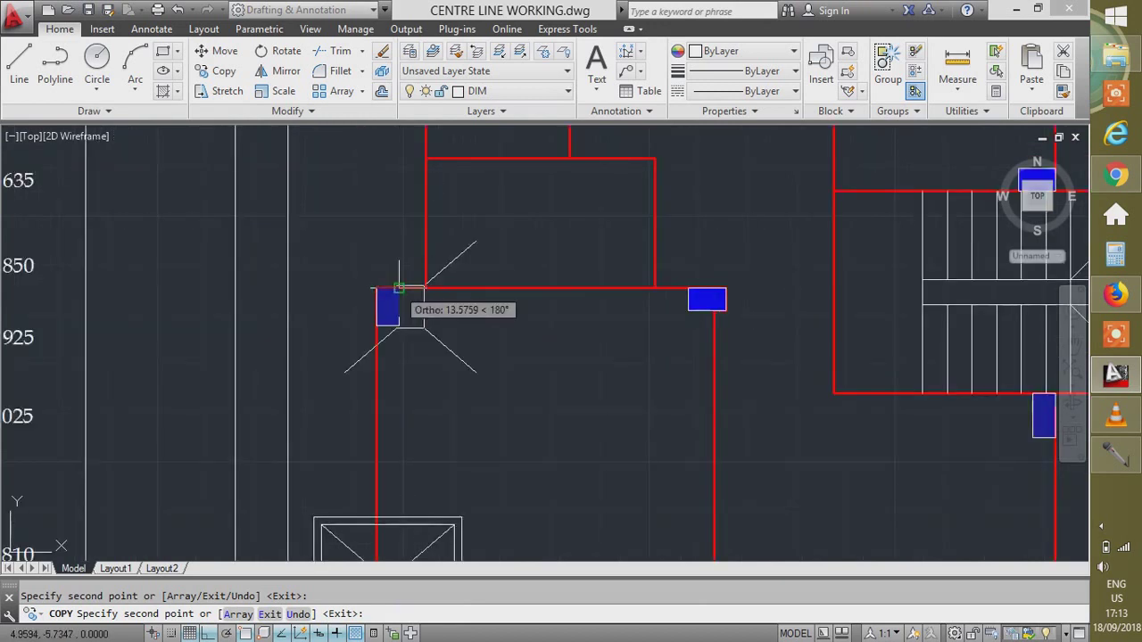
{"action": "scroll", "coordinate": [382, 301], "scroll_direction": "down", "scroll_amount": 4}
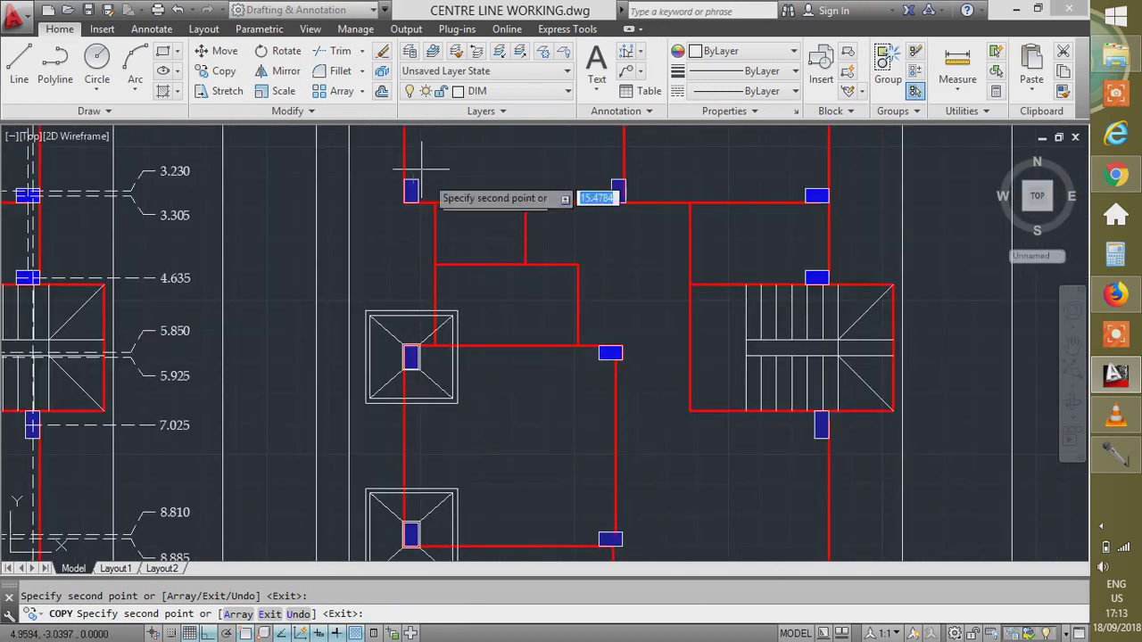
{"action": "scroll", "coordinate": [406, 196], "scroll_direction": "up", "scroll_amount": 6}
{"action": "scroll", "coordinate": [451, 343], "scroll_direction": "down", "scroll_amount": 4}
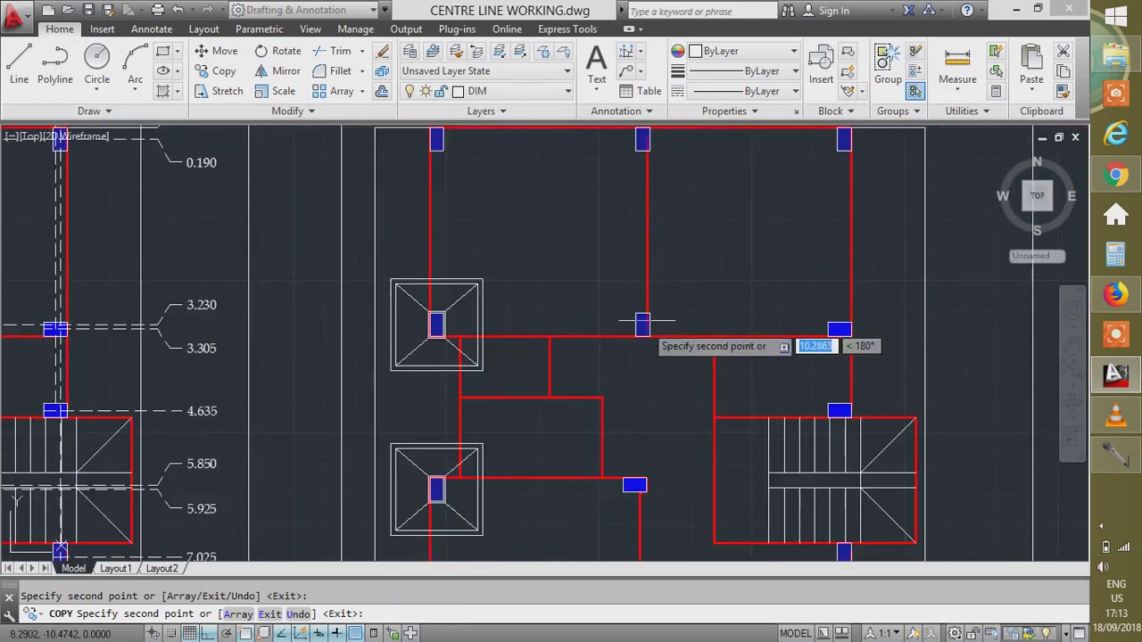
Place further copies of the upright footing on the middle interior column and the three columns along the plan's top wall.
{"action": "scroll", "coordinate": [637, 326], "scroll_direction": "up", "scroll_amount": 5}
{"action": "scroll", "coordinate": [544, 323], "scroll_direction": "down", "scroll_amount": 4}
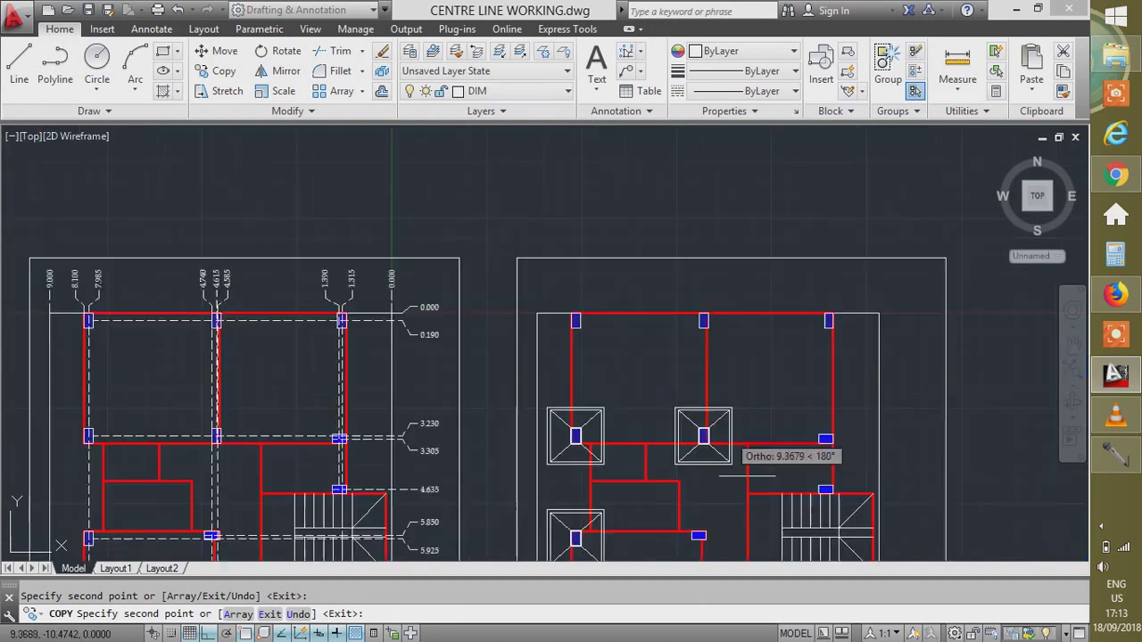
{"action": "scroll", "coordinate": [564, 346], "scroll_direction": "up", "scroll_amount": 6}
{"action": "scroll", "coordinate": [420, 318], "scroll_direction": "down", "scroll_amount": 4}
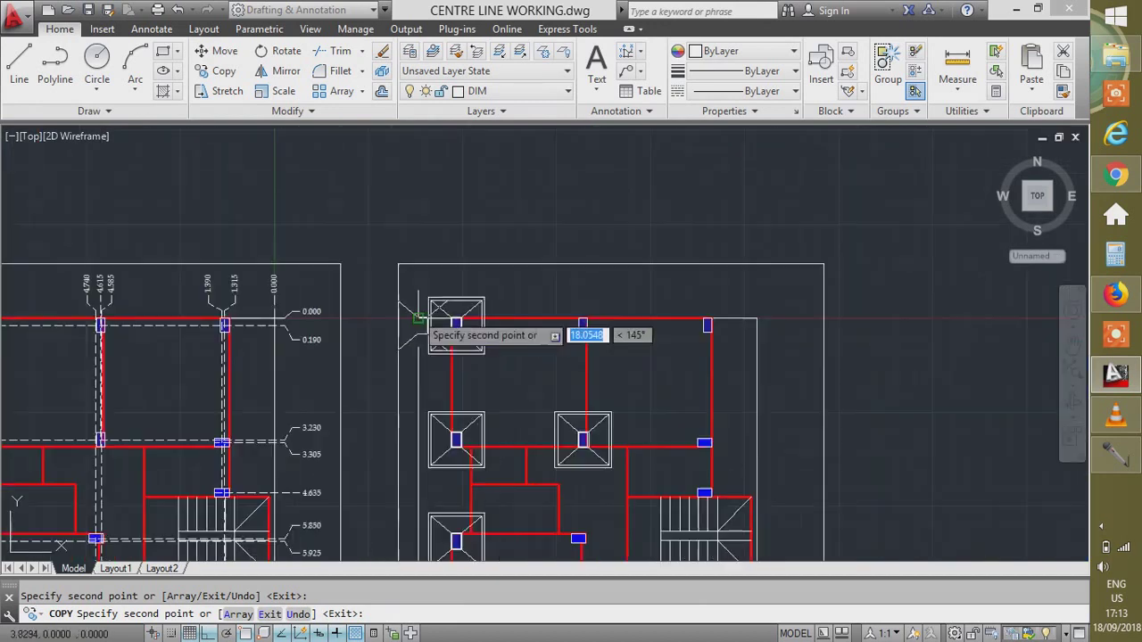
{"action": "scroll", "coordinate": [617, 309], "scroll_direction": "up", "scroll_amount": 5}
{"action": "scroll", "coordinate": [511, 333], "scroll_direction": "down", "scroll_amount": 4}
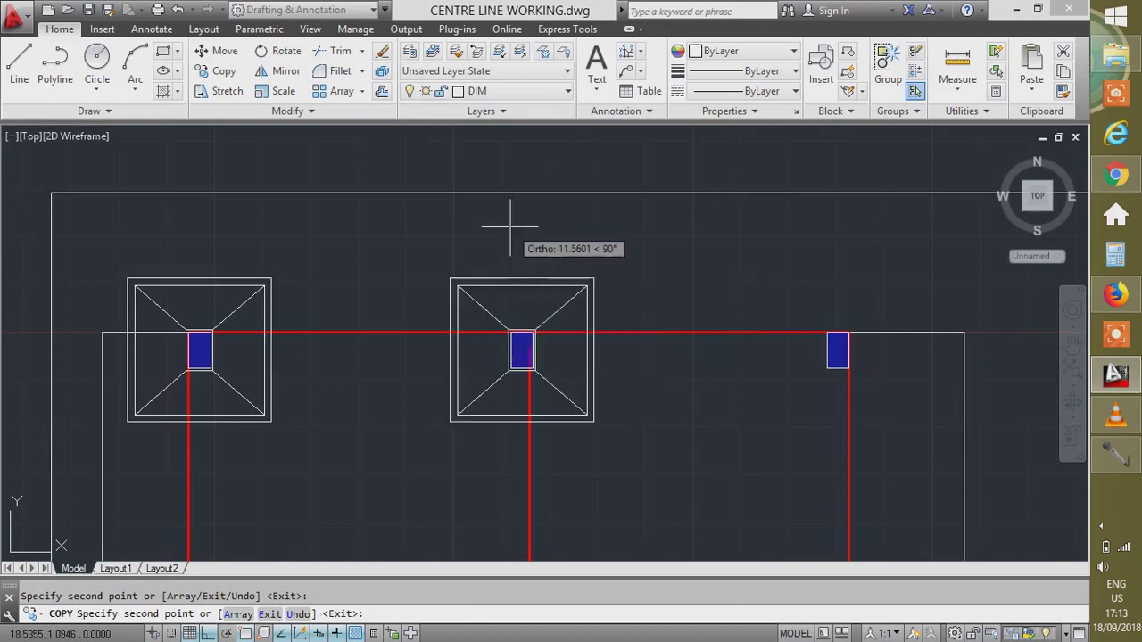
{"action": "scroll", "coordinate": [668, 324], "scroll_direction": "up", "scroll_amount": 5}
{"action": "scroll", "coordinate": [577, 218], "scroll_direction": "down", "scroll_amount": 4}
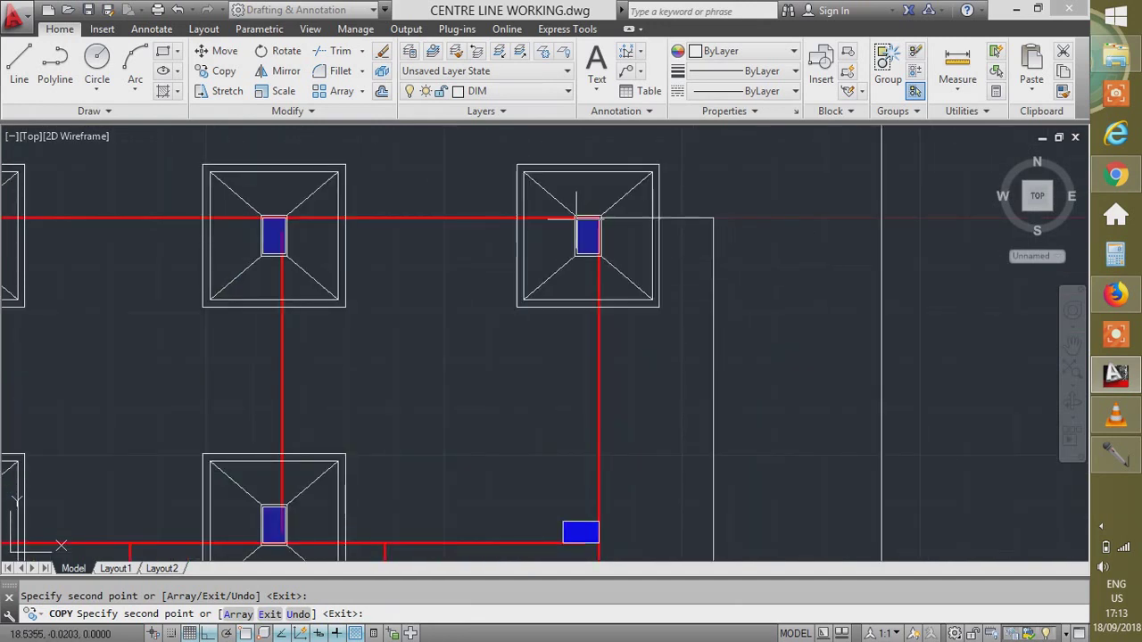
{"action": "scroll", "coordinate": [624, 419], "scroll_direction": "up", "scroll_amount": 4}
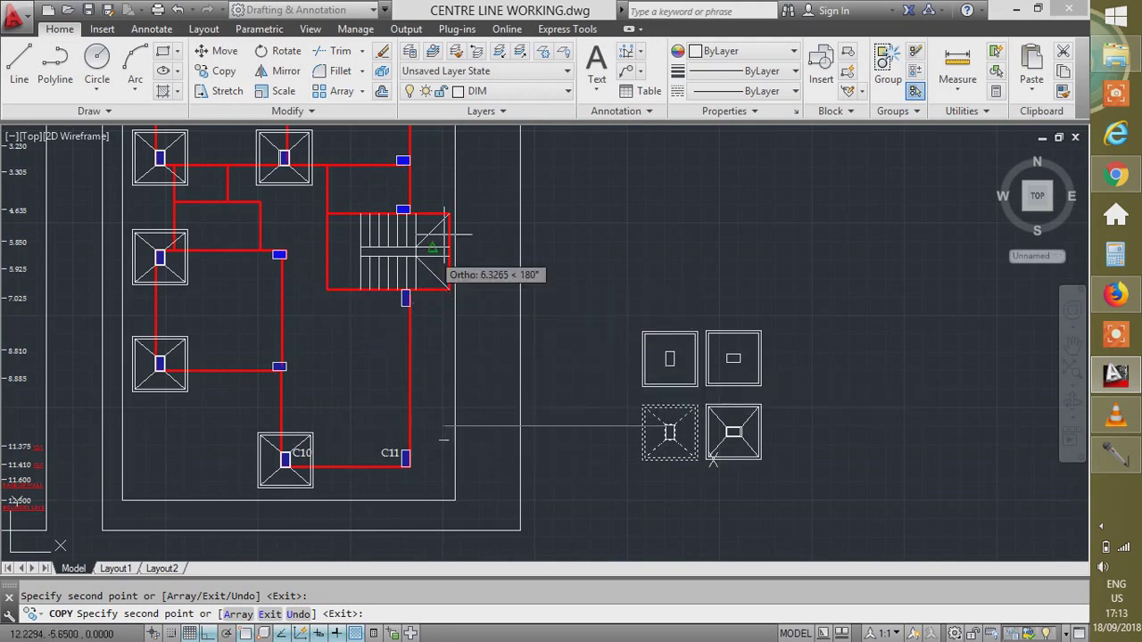
{"action": "key", "text": "Escape"}
Copy the rotated footing from its central rectangle's top-right corner onto the two rotated columns above and at the staircase's top edge.
{"action": "left_click", "coordinate": [783, 530]}
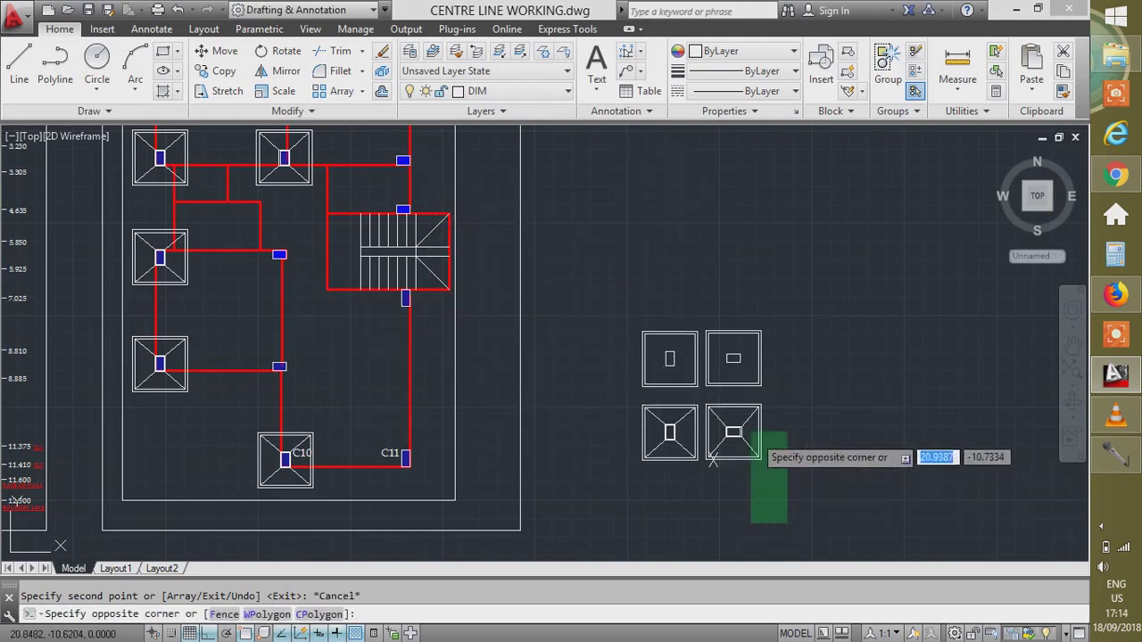
{"action": "left_click", "coordinate": [724, 417]}
{"action": "type", "text": "C"}
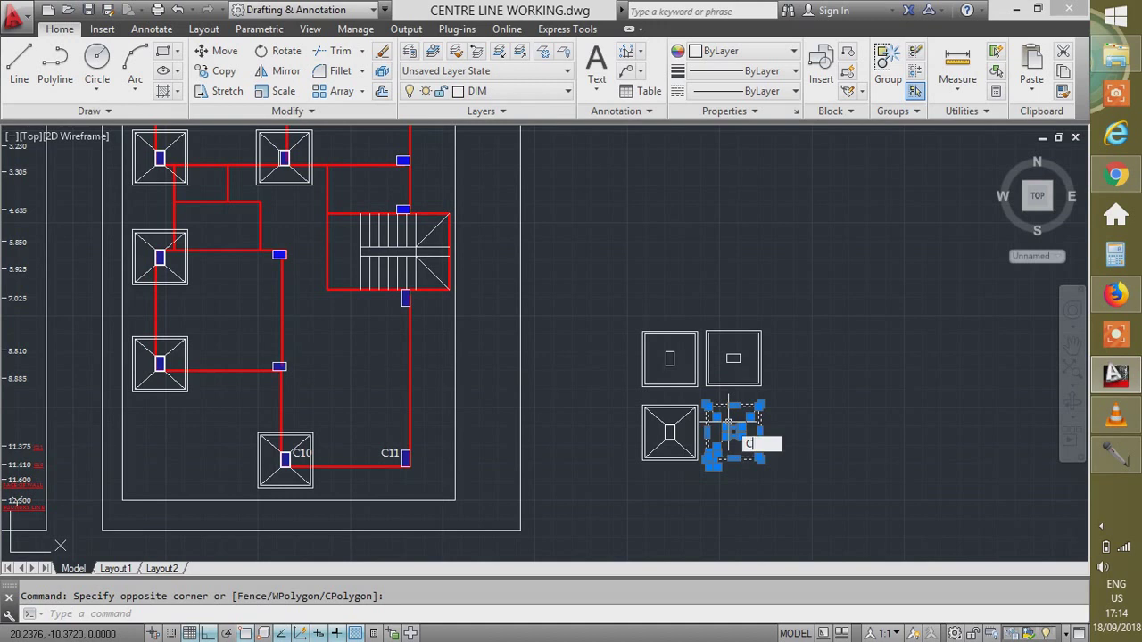
{"action": "type", "text": "O"}
{"action": "key", "text": "Return"}
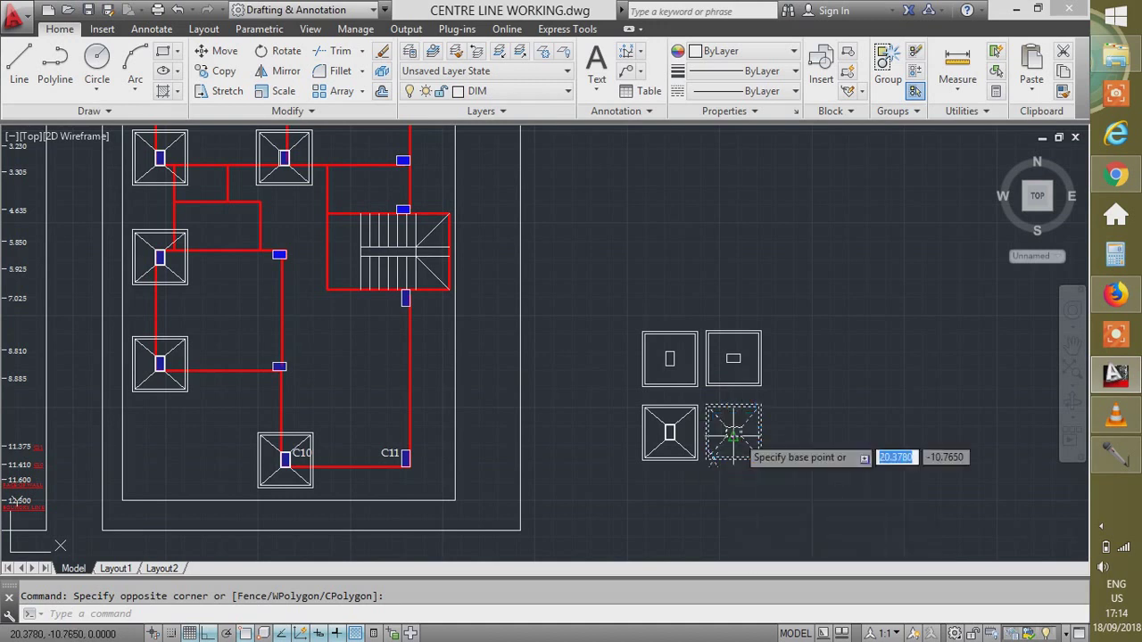
{"action": "scroll", "coordinate": [725, 424], "scroll_direction": "up", "scroll_amount": 8}
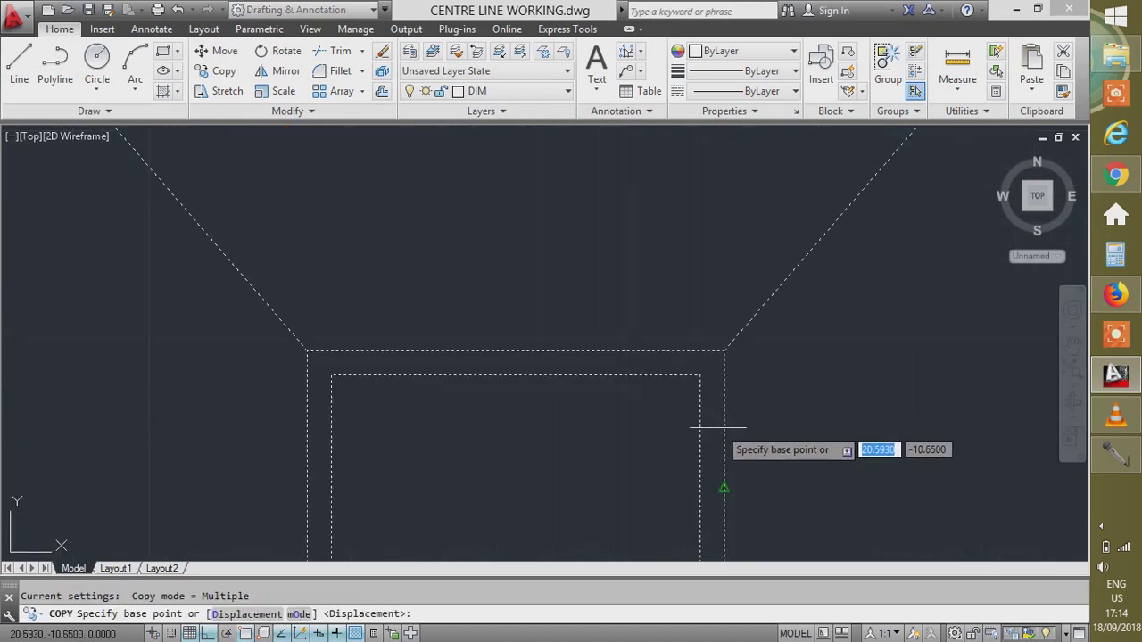
{"action": "left_click", "coordinate": [723, 350]}
{"action": "scroll", "coordinate": [862, 395], "scroll_direction": "down", "scroll_amount": 8}
{"action": "scroll", "coordinate": [678, 250], "scroll_direction": "up", "scroll_amount": 7}
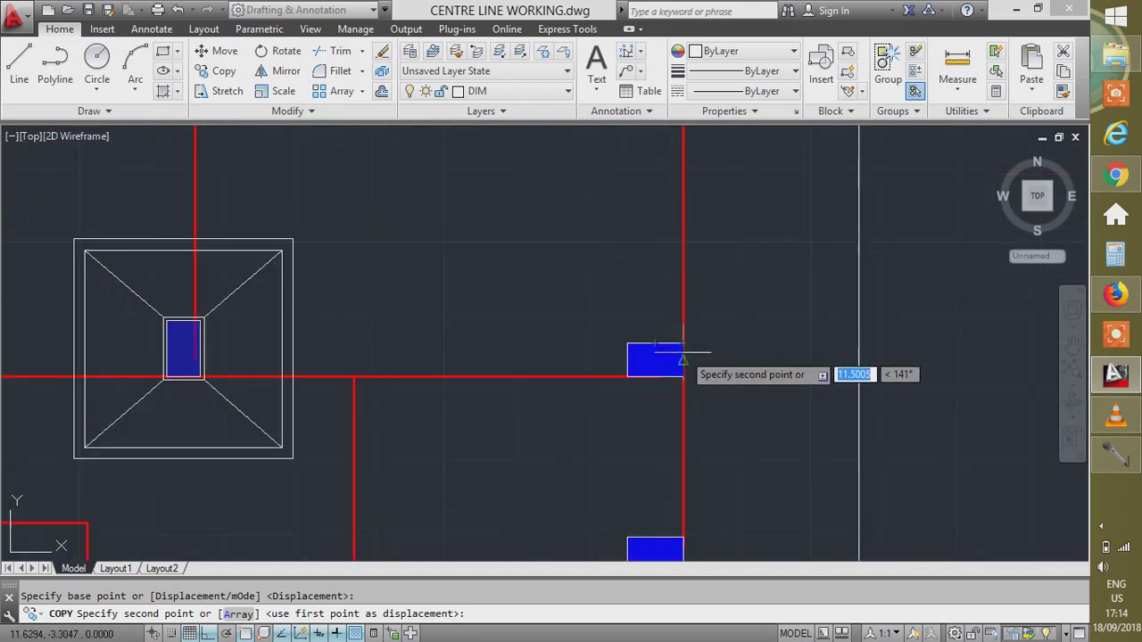
{"action": "left_click", "coordinate": [685, 343]}
{"action": "scroll", "coordinate": [691, 361], "scroll_direction": "down", "scroll_amount": 5}
{"action": "scroll", "coordinate": [694, 357], "scroll_direction": "up", "scroll_amount": 5}
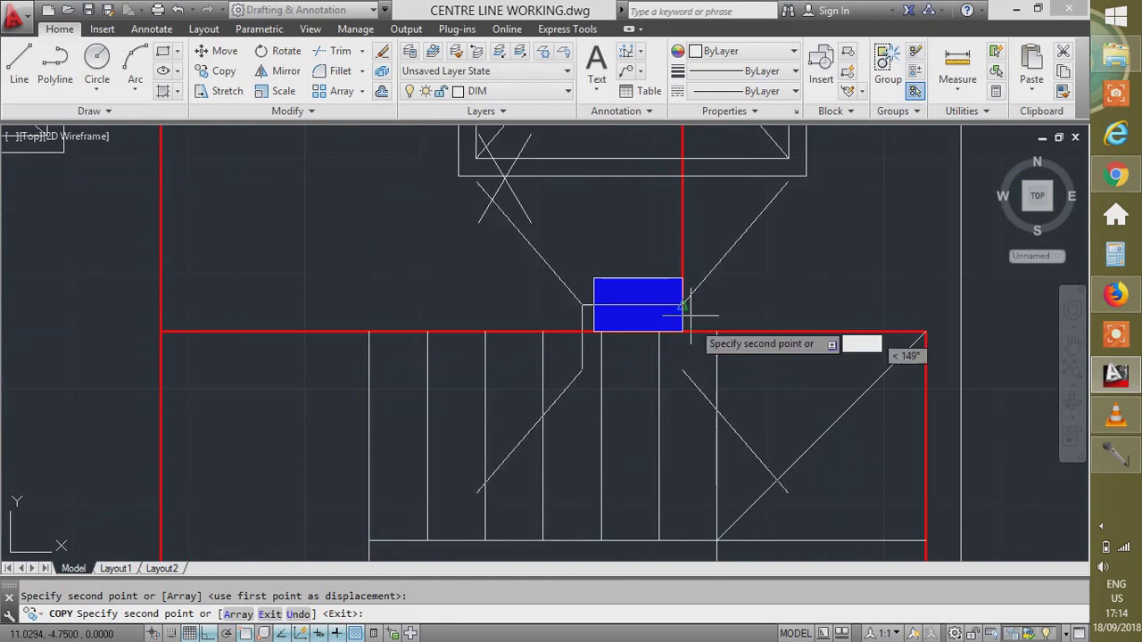
{"action": "scroll", "coordinate": [769, 161], "scroll_direction": "down", "scroll_amount": 5}
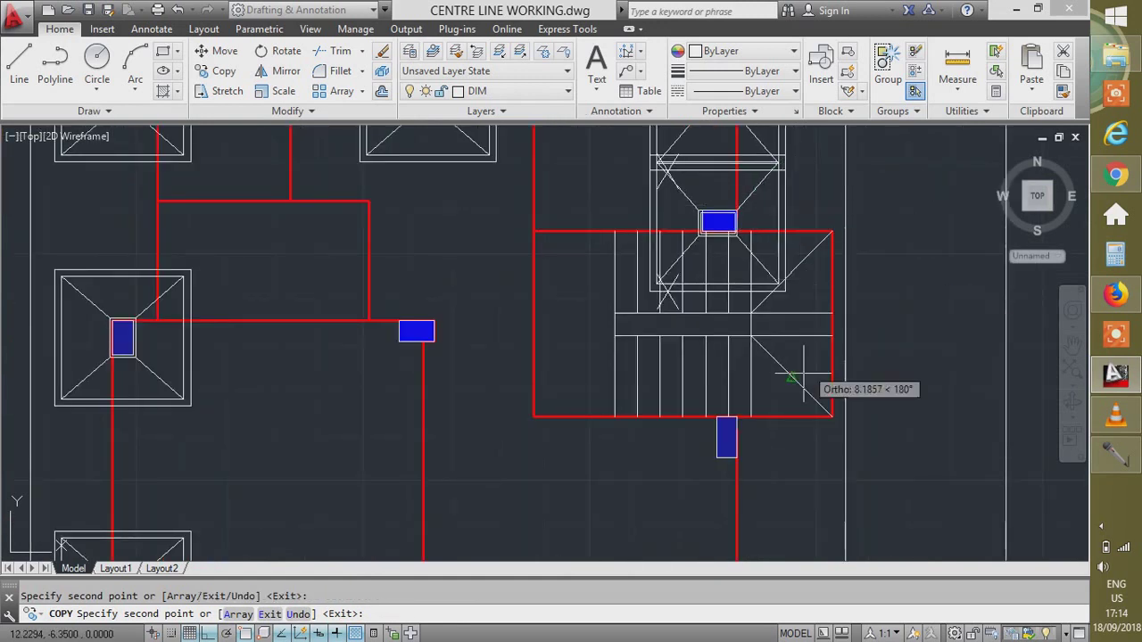
Place two more copies of the rotated footing on the rotated columns along the interior wall above C10.
{"action": "scroll", "coordinate": [624, 307], "scroll_direction": "up", "scroll_amount": 5}
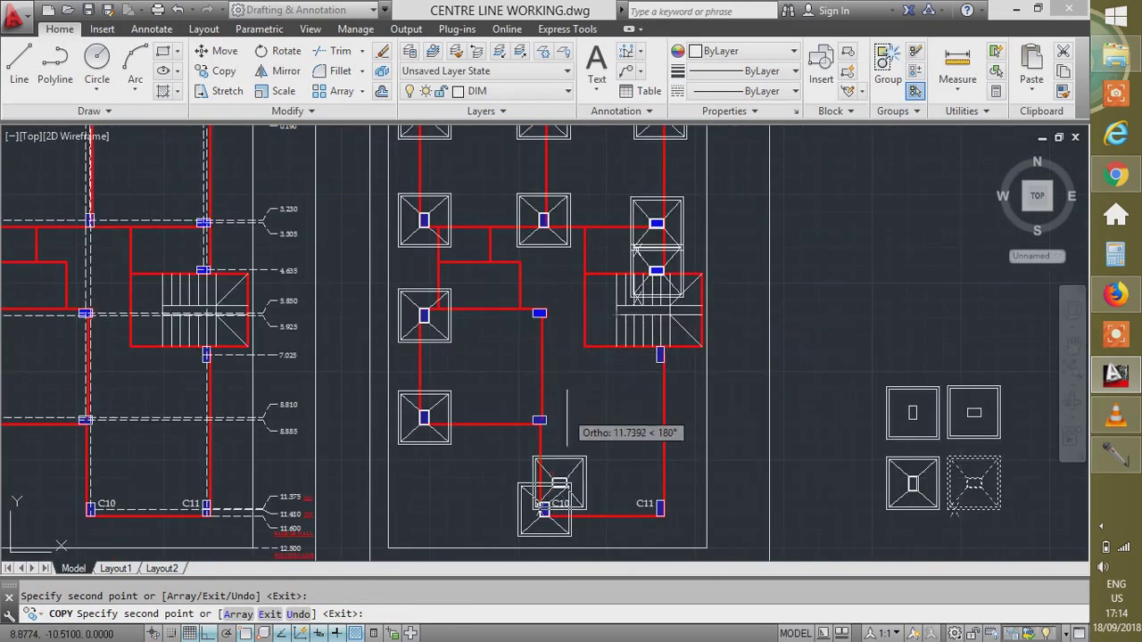
{"action": "left_click", "coordinate": [550, 412]}
{"action": "left_click", "coordinate": [551, 305]}
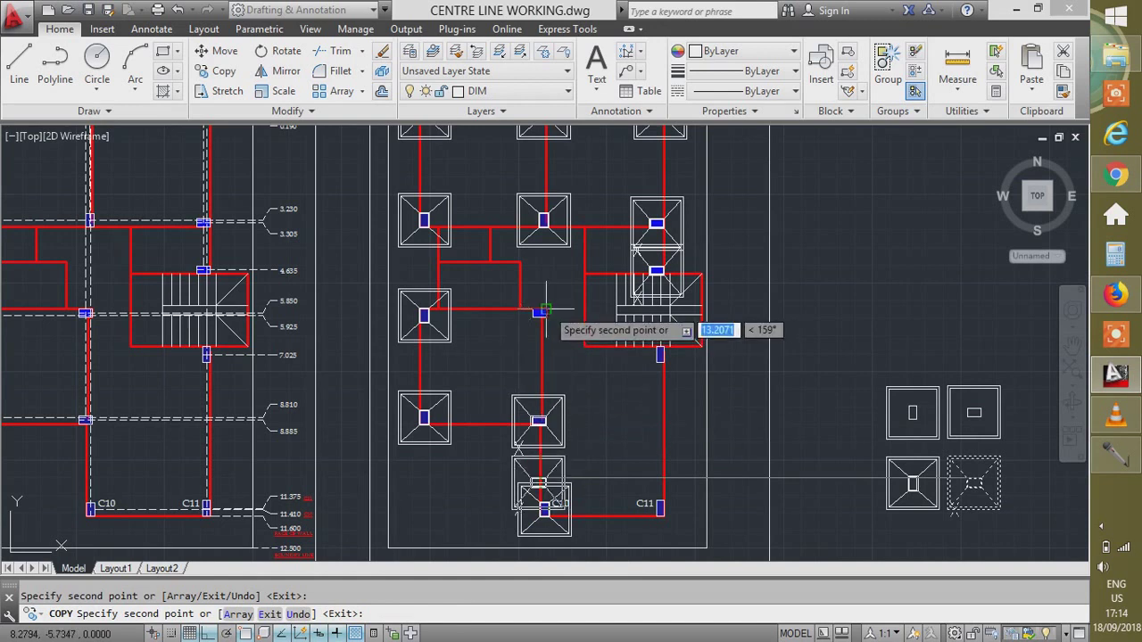
{"action": "key", "text": "Escape"}
Copy the upright footing detail with sloping corner lines straight down to the empty space below the original.
{"action": "scroll", "coordinate": [988, 516], "scroll_direction": "up", "scroll_amount": 6}
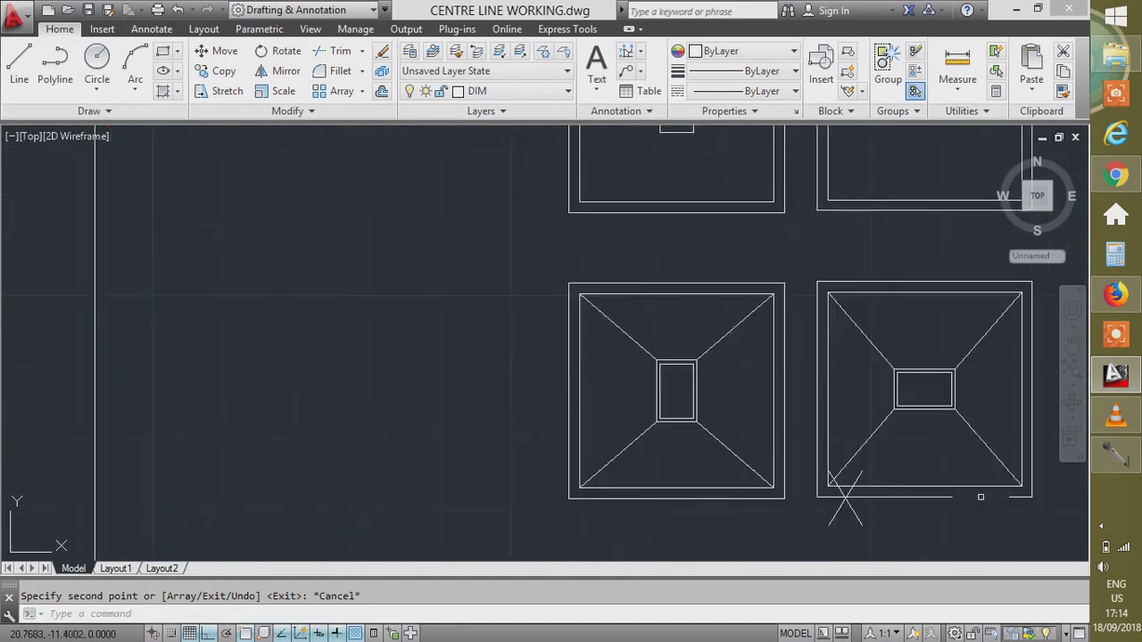
{"action": "scroll", "coordinate": [569, 375], "scroll_direction": "down", "scroll_amount": 4}
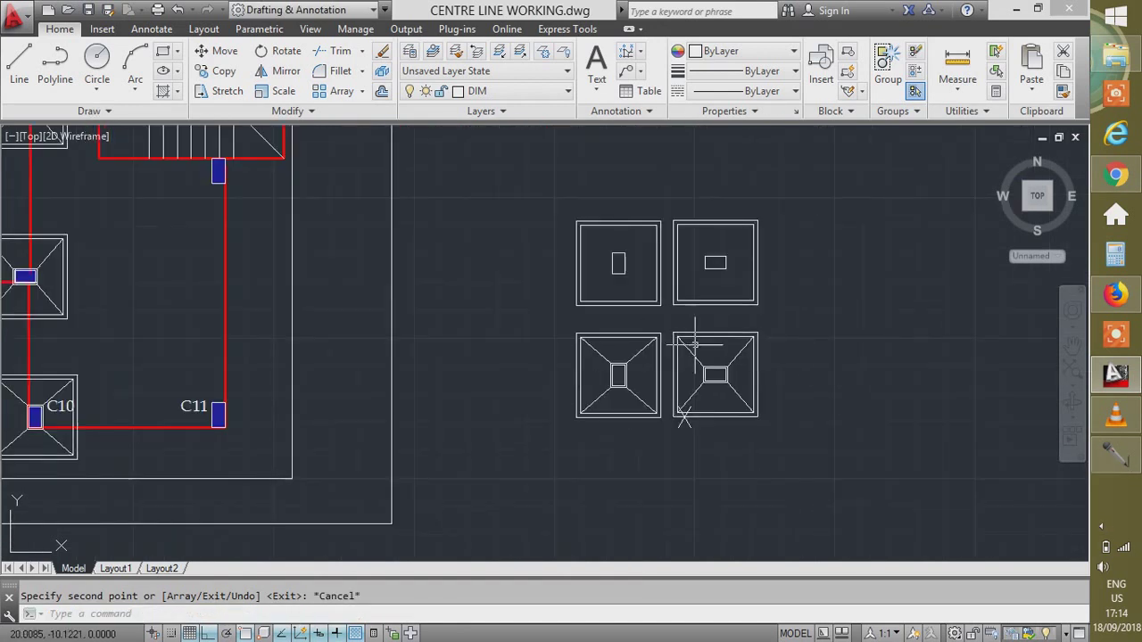
{"action": "left_click", "coordinate": [663, 438]}
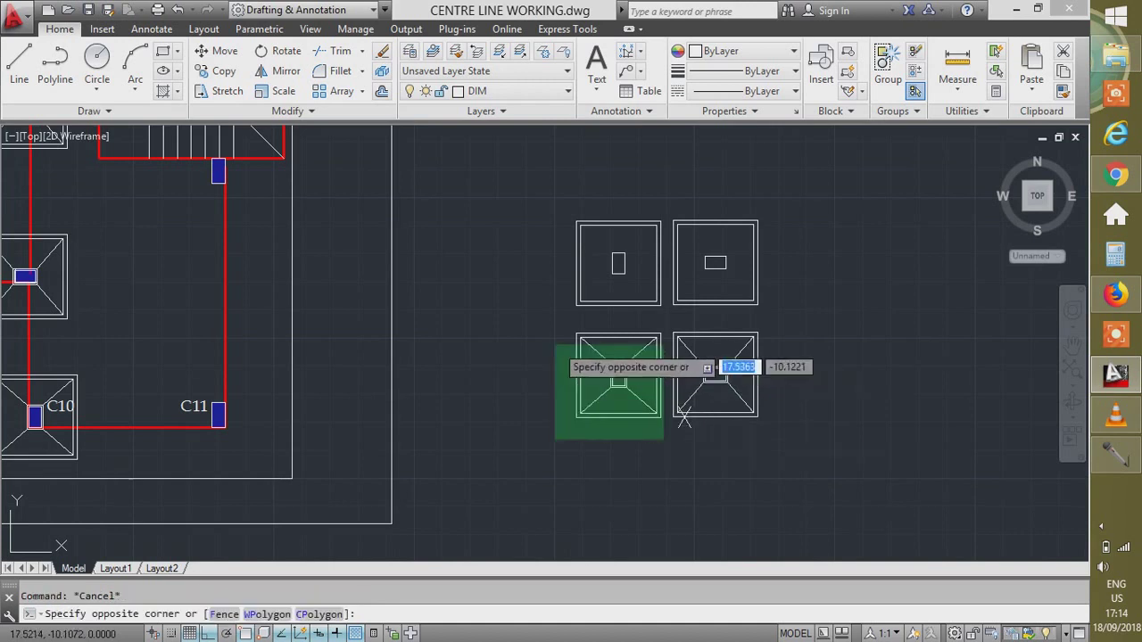
{"action": "left_click", "coordinate": [533, 331]}
{"action": "type", "text": "CO"}
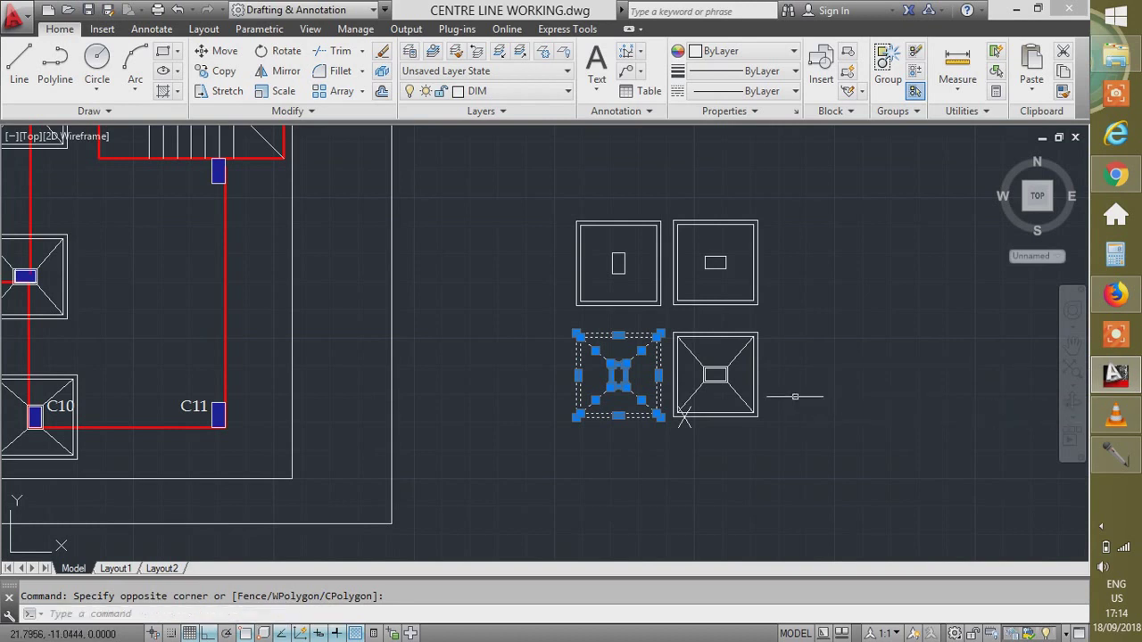
{"action": "key", "text": "Return"}
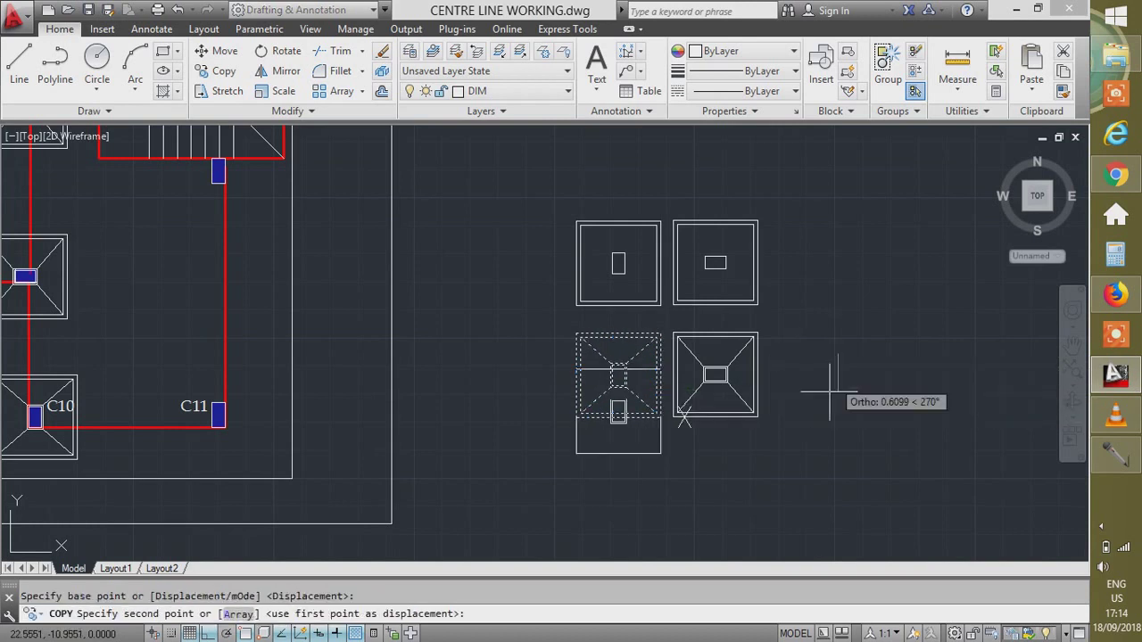
{"action": "left_click", "coordinate": [839, 452]}
{"action": "key", "text": "Escape"}
Stretch the lower half of the new footing copy, including its column outline, downward by 0.07.
{"action": "scroll", "coordinate": [814, 305], "scroll_direction": "down", "scroll_amount": 3}
{"action": "scroll", "coordinate": [719, 467], "scroll_direction": "up", "scroll_amount": 5}
{"action": "type", "text": "s"}
{"action": "key", "text": "Return"}
{"action": "left_click", "coordinate": [825, 344]}
{"action": "left_click", "coordinate": [673, 423]}
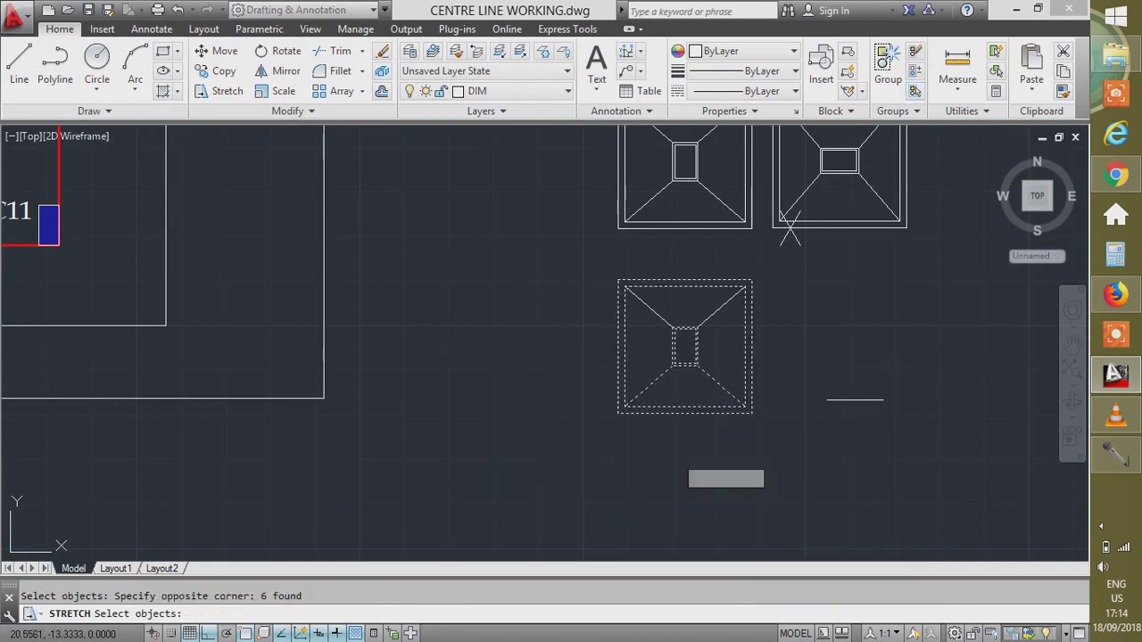
{"action": "key", "text": "Return"}
{"action": "left_click", "coordinate": [883, 361]}
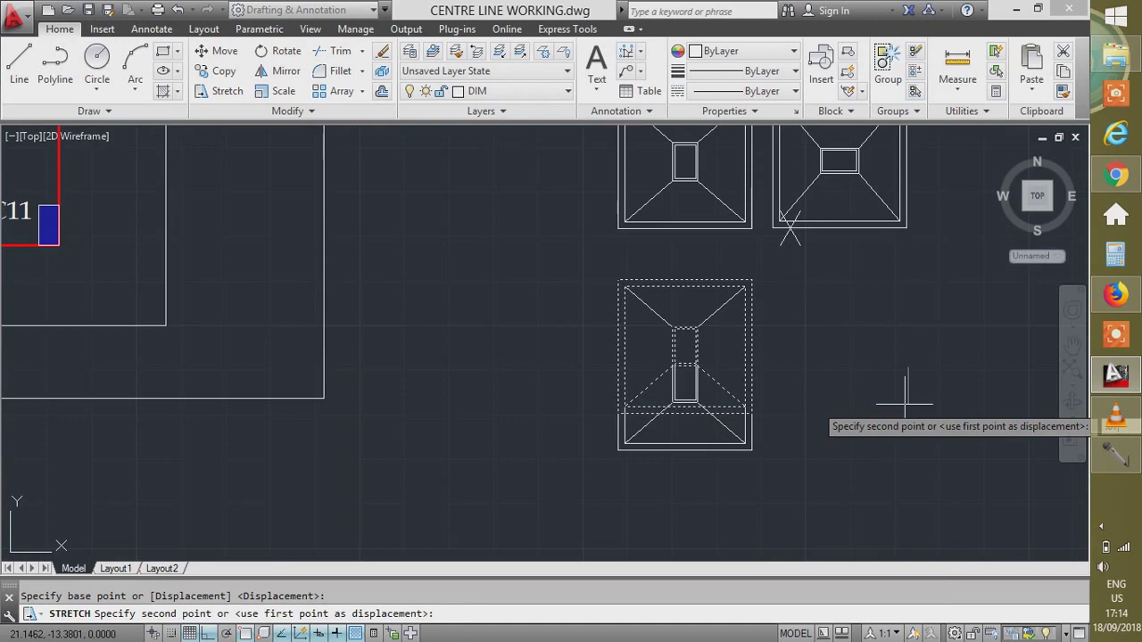
{"action": "type", "text": ".07"}
{"action": "key", "text": "Return"}
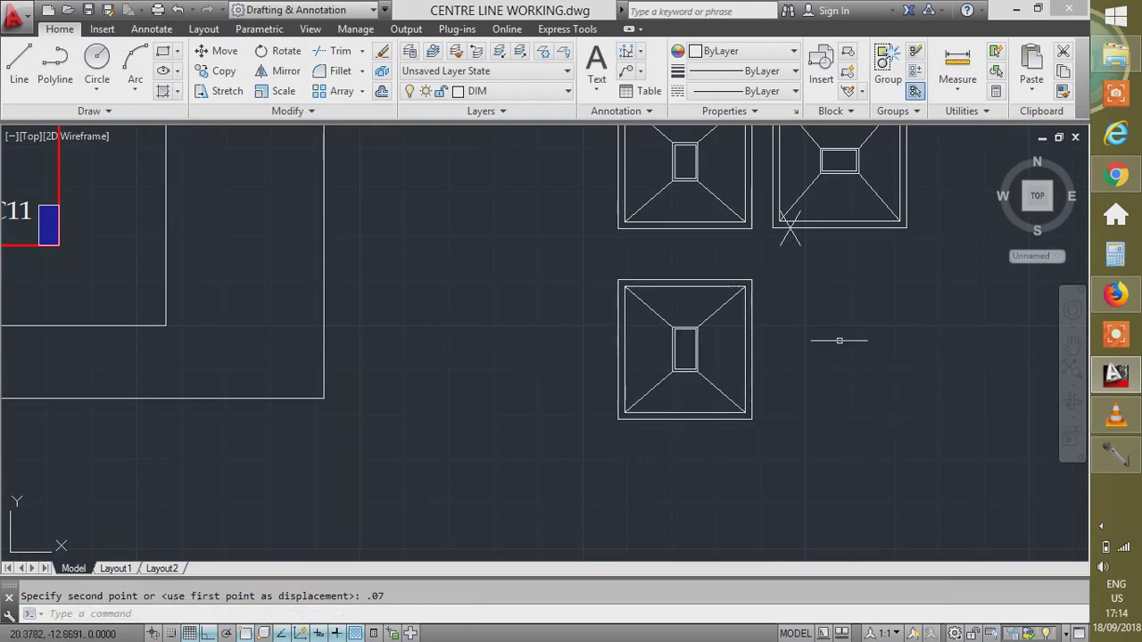
Copy the stretched footing from its central rectangle's bottom-right corner onto the upright column directly below the staircase.
{"action": "left_click", "coordinate": [850, 309]}
{"action": "left_click", "coordinate": [615, 453]}
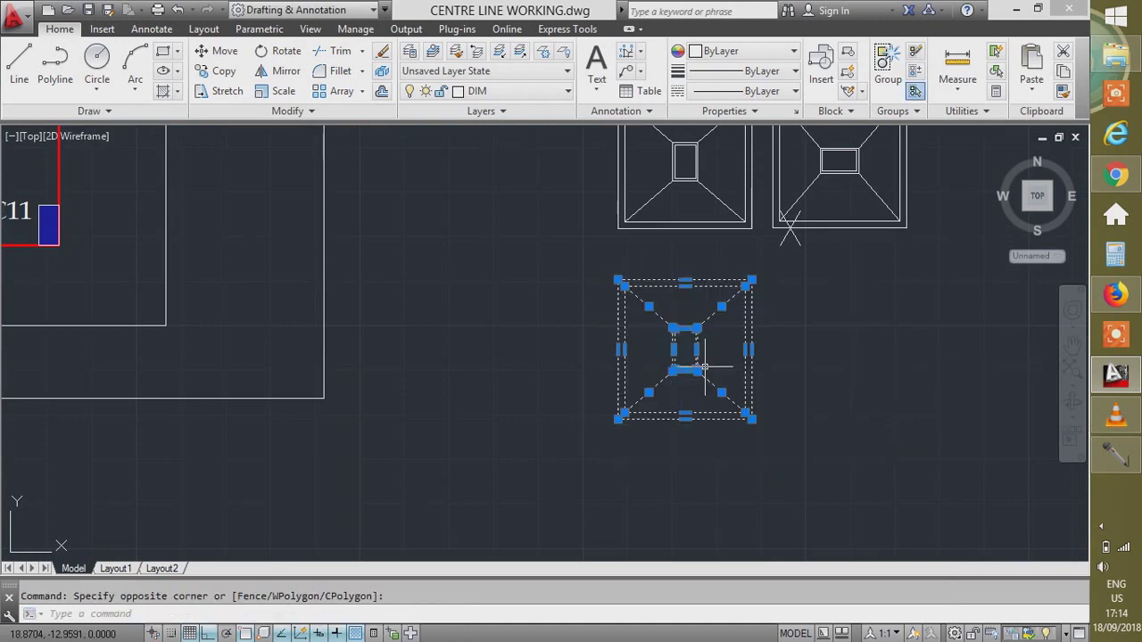
{"action": "type", "text": "co"}
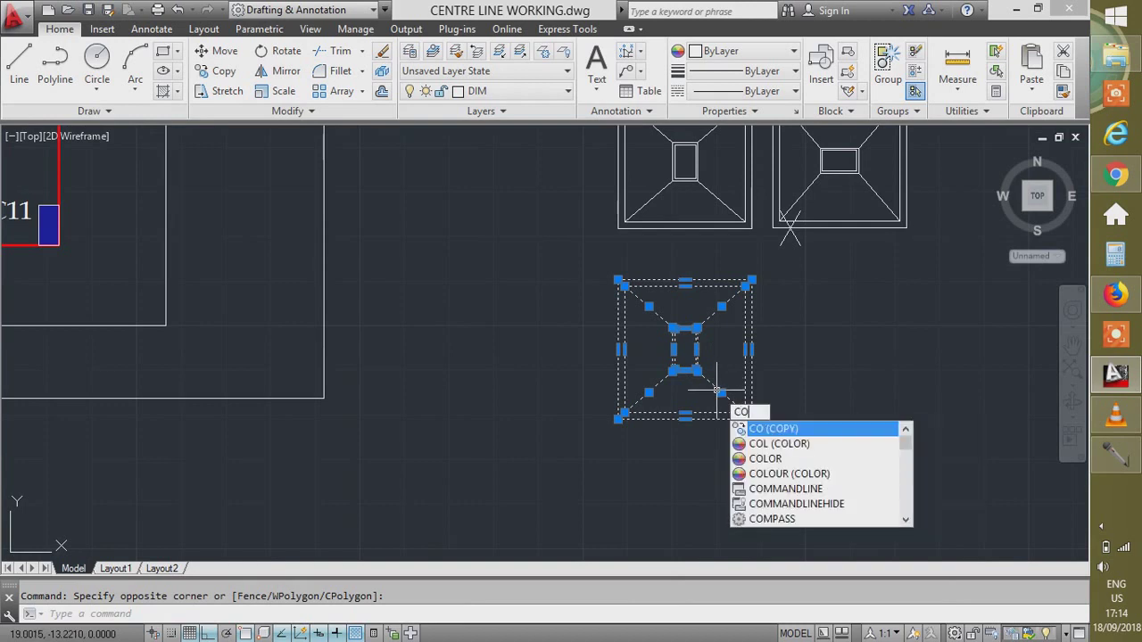
{"action": "key", "text": "Return"}
{"action": "scroll", "coordinate": [704, 383], "scroll_direction": "up", "scroll_amount": 5}
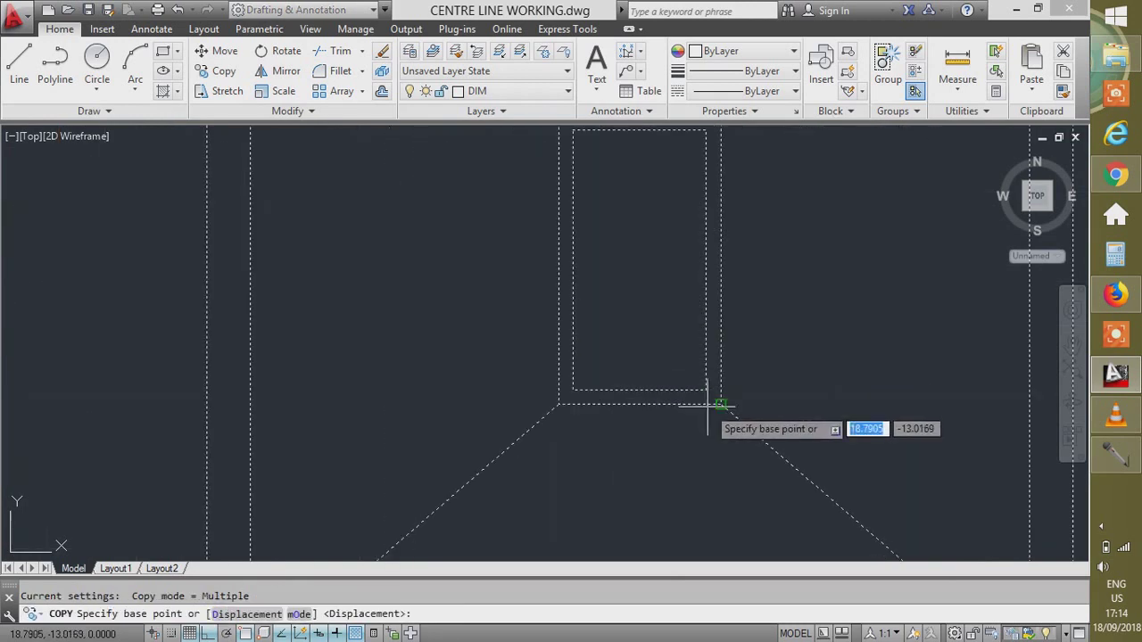
{"action": "left_click", "coordinate": [722, 400]}
{"action": "scroll", "coordinate": [721, 400], "scroll_direction": "down", "scroll_amount": 5}
{"action": "scroll", "coordinate": [836, 448], "scroll_direction": "down", "scroll_amount": 3}
{"action": "scroll", "coordinate": [689, 374], "scroll_direction": "up", "scroll_amount": 4}
{"action": "scroll", "coordinate": [418, 255], "scroll_direction": "down", "scroll_amount": 3}
{"action": "scroll", "coordinate": [420, 267], "scroll_direction": "up", "scroll_amount": 4}
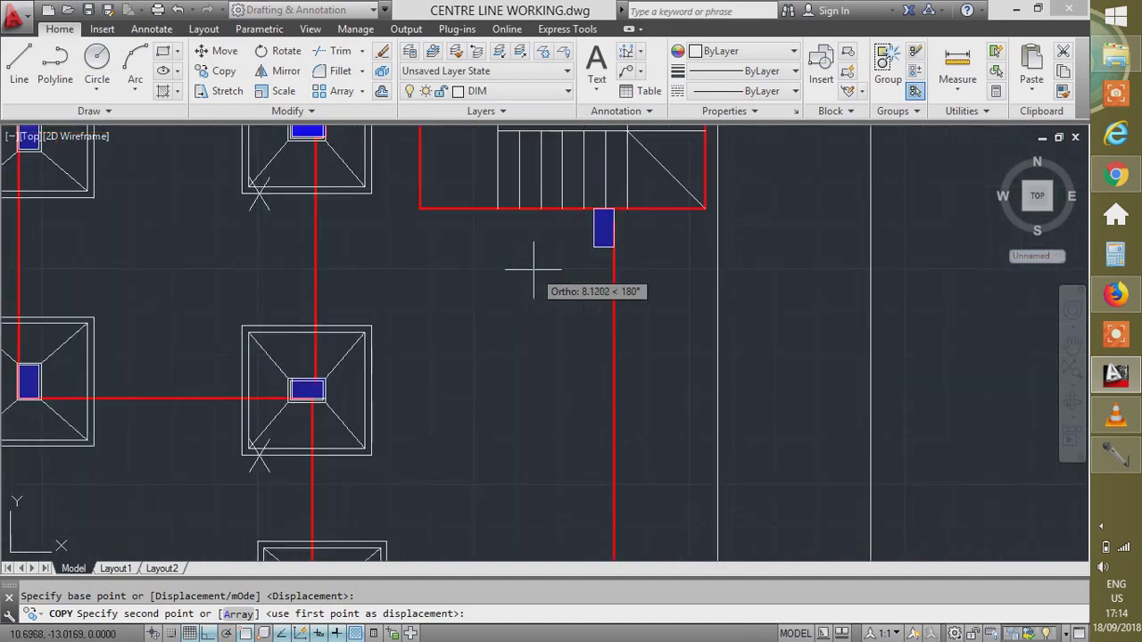
{"action": "left_click", "coordinate": [601, 226]}
{"action": "scroll", "coordinate": [731, 344], "scroll_direction": "down", "scroll_amount": 4}
{"action": "key", "text": "Escape"}
Copy the stretched footing onto column C11, again using its central rectangle's bottom-right corner as base point.
{"action": "scroll", "coordinate": [668, 420], "scroll_direction": "up", "scroll_amount": 4}
{"action": "scroll", "coordinate": [283, 396], "scroll_direction": "up", "scroll_amount": 2}
{"action": "scroll", "coordinate": [283, 396], "scroll_direction": "up", "scroll_amount": 2}
{"action": "scroll", "coordinate": [449, 348], "scroll_direction": "down", "scroll_amount": 4}
{"action": "left_click", "coordinate": [938, 476]}
{"action": "left_click", "coordinate": [740, 364]}
{"action": "key", "text": "Return"}
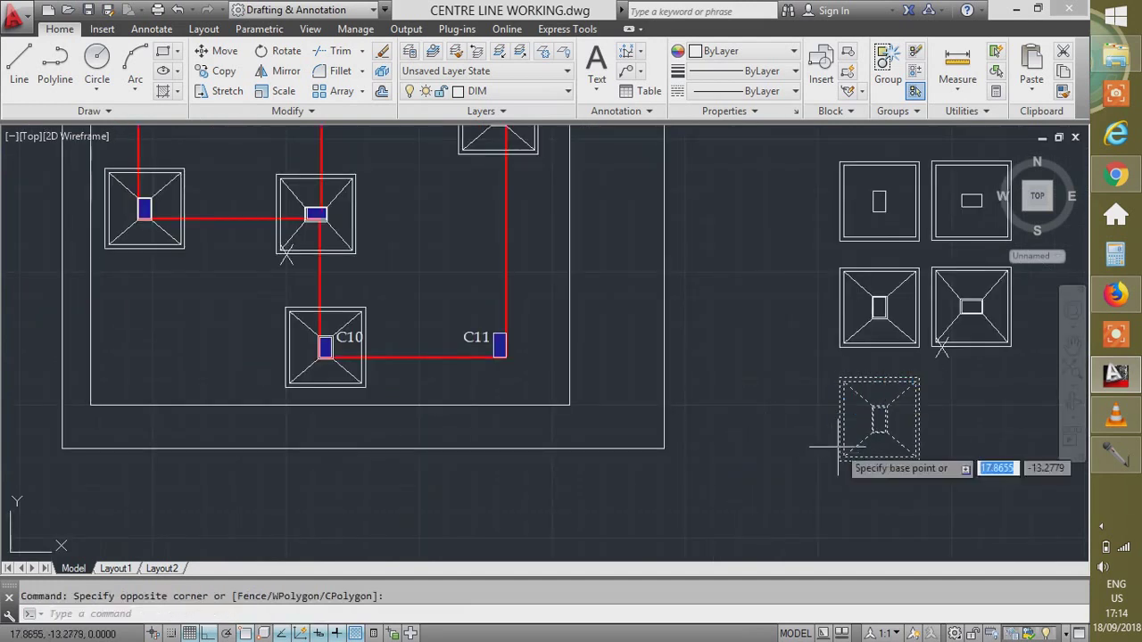
{"action": "scroll", "coordinate": [892, 446], "scroll_direction": "up", "scroll_amount": 6}
{"action": "left_click", "coordinate": [885, 444]}
{"action": "scroll", "coordinate": [885, 443], "scroll_direction": "down", "scroll_amount": 7}
{"action": "scroll", "coordinate": [419, 365], "scroll_direction": "up", "scroll_amount": 1}
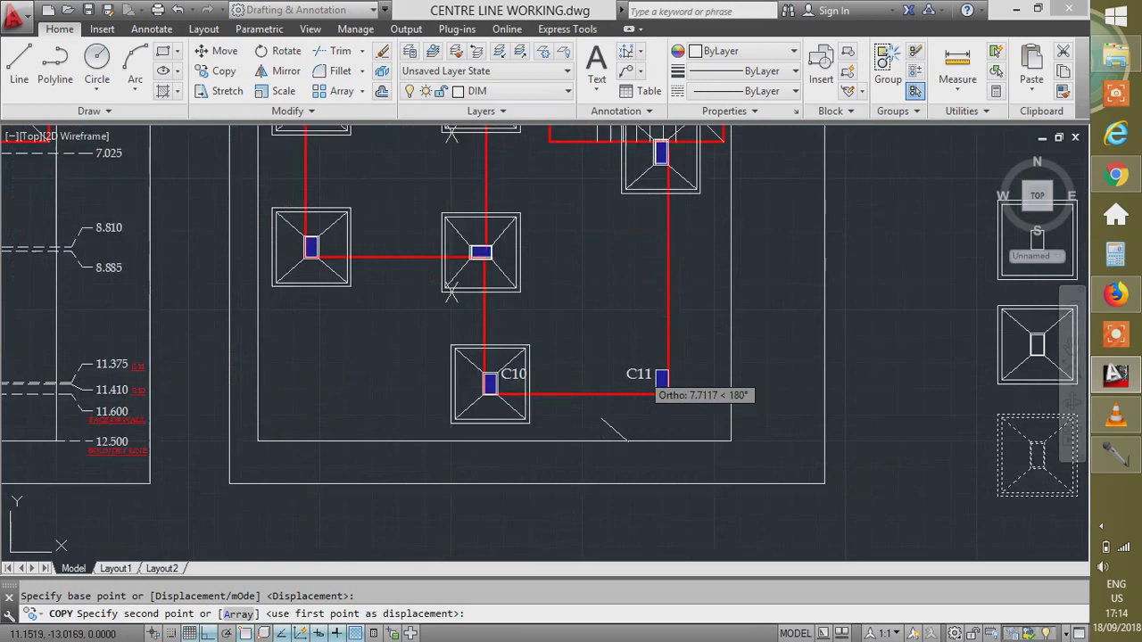
{"action": "scroll", "coordinate": [660, 383], "scroll_direction": "up", "scroll_amount": 4}
{"action": "left_click", "coordinate": [700, 428]}
{"action": "scroll", "coordinate": [740, 420], "scroll_direction": "down", "scroll_amount": 2}
{"action": "scroll", "coordinate": [739, 437], "scroll_direction": "down", "scroll_amount": 5}
{"action": "key", "text": "Escape"}
Review the footing layout on all columns against the dimensioned centre line plan and the separate footing details.
{"action": "scroll", "coordinate": [739, 474], "scroll_direction": "up", "scroll_amount": 3}
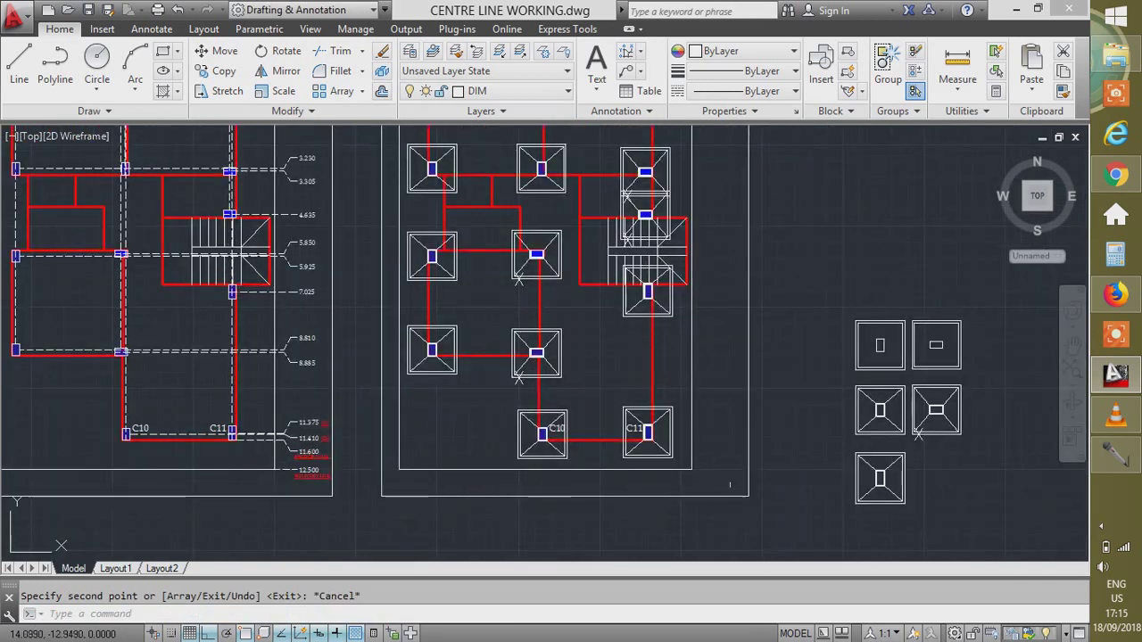
{"action": "scroll", "coordinate": [730, 484], "scroll_direction": "down", "scroll_amount": 2}
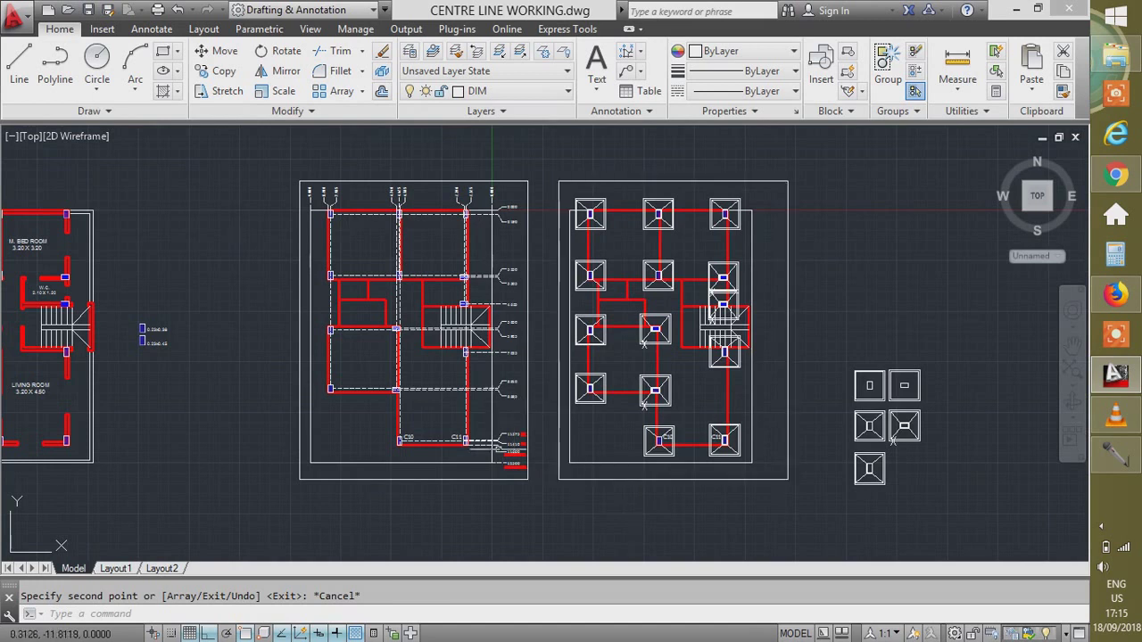
{"action": "scroll", "coordinate": [458, 429], "scroll_direction": "up", "scroll_amount": 5}
{"action": "scroll", "coordinate": [428, 440], "scroll_direction": "down", "scroll_amount": 5}
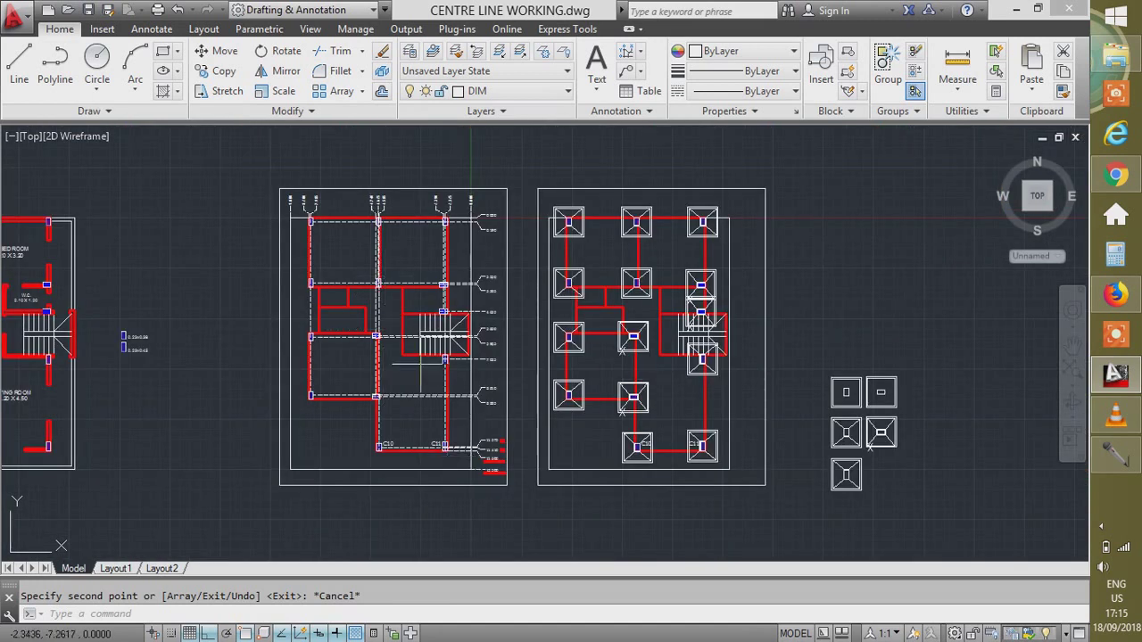
{"action": "scroll", "coordinate": [675, 355], "scroll_direction": "up", "scroll_amount": 2}
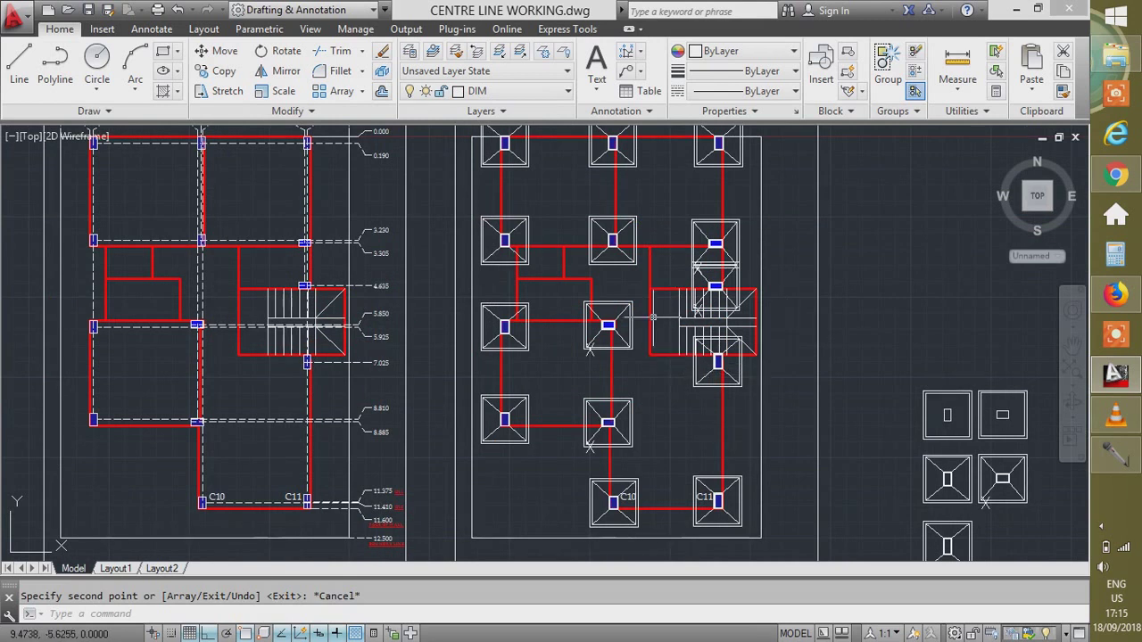
{"action": "scroll", "coordinate": [695, 251], "scroll_direction": "down", "scroll_amount": 2}
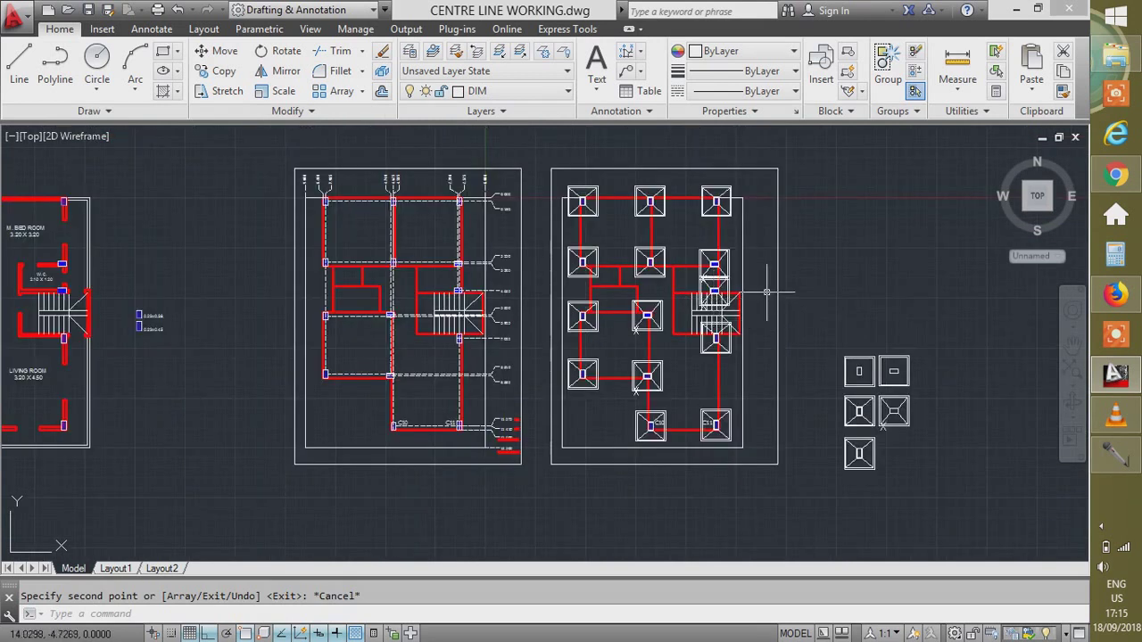
{"action": "scroll", "coordinate": [558, 261], "scroll_direction": "up", "scroll_amount": 2}
{"action": "scroll", "coordinate": [558, 261], "scroll_direction": "down", "scroll_amount": 2}
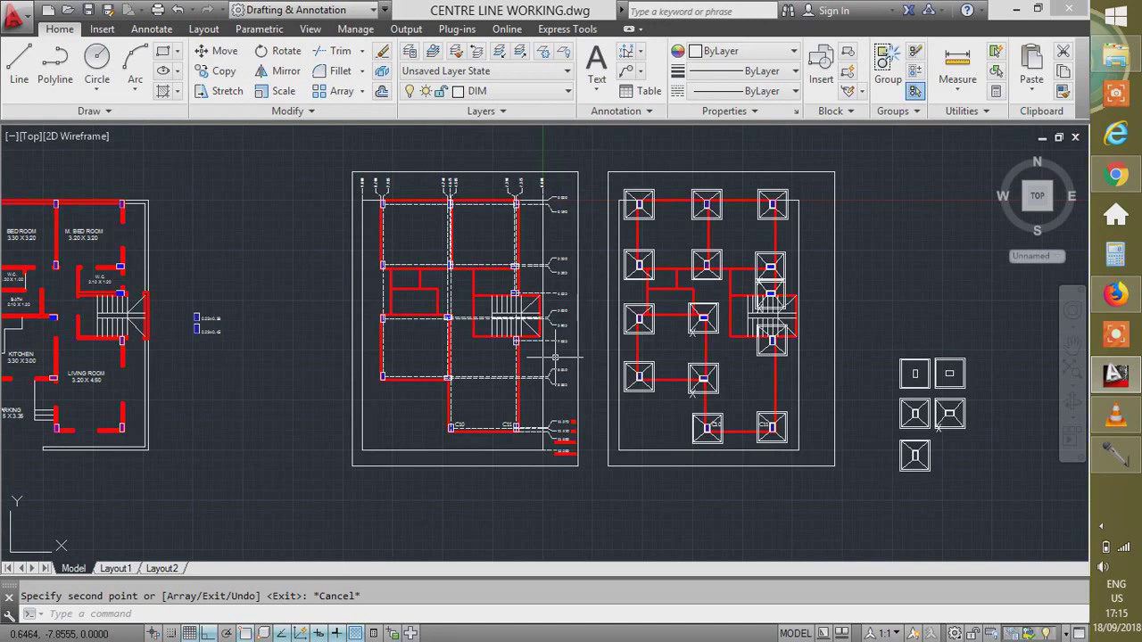
{"action": "scroll", "coordinate": [638, 273], "scroll_direction": "up", "scroll_amount": 2}
{"action": "scroll", "coordinate": [640, 278], "scroll_direction": "down", "scroll_amount": 2}
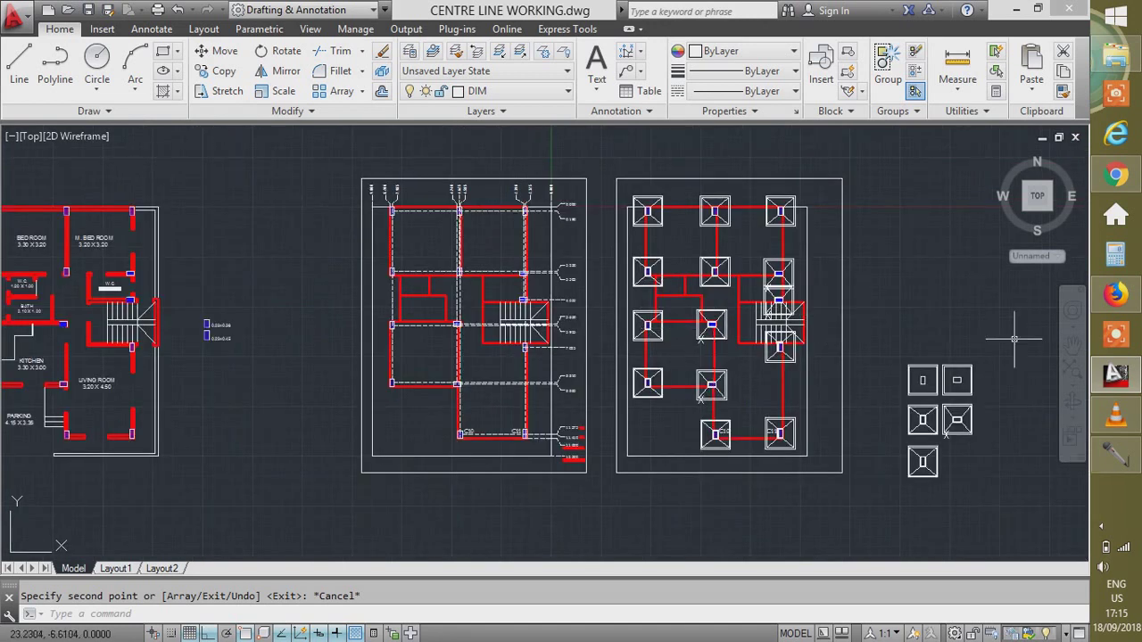
{"action": "scroll", "coordinate": [798, 371], "scroll_direction": "up", "scroll_amount": 2}
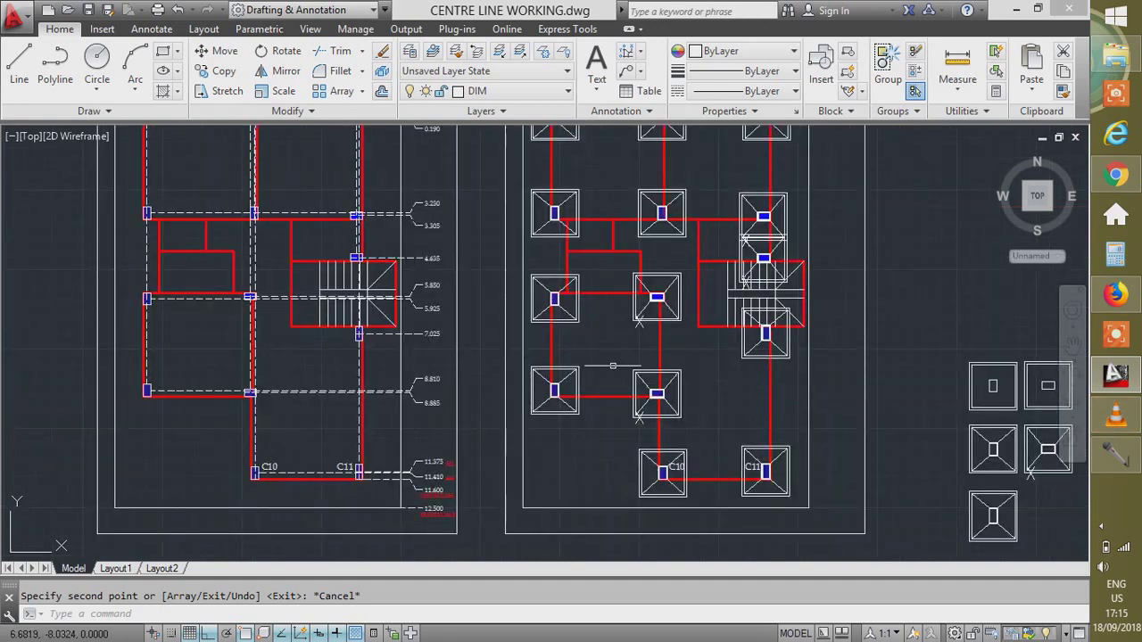
{"action": "scroll", "coordinate": [622, 376], "scroll_direction": "down", "scroll_amount": 2}
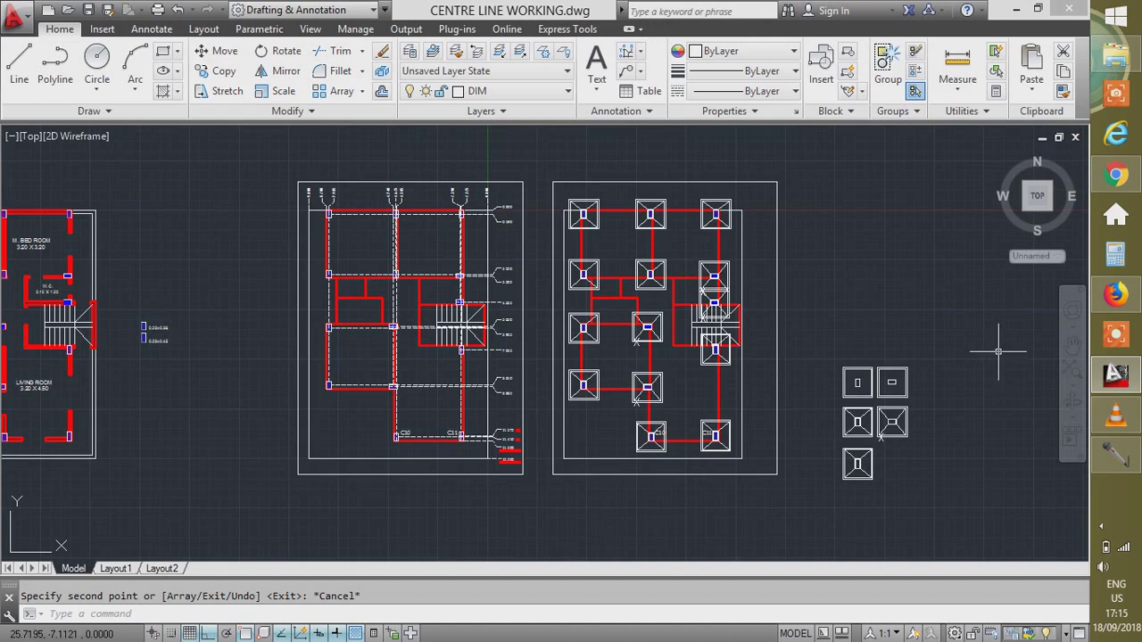
{"action": "scroll", "coordinate": [642, 351], "scroll_direction": "up", "scroll_amount": 2}
{"action": "scroll", "coordinate": [743, 359], "scroll_direction": "down", "scroll_amount": 2}
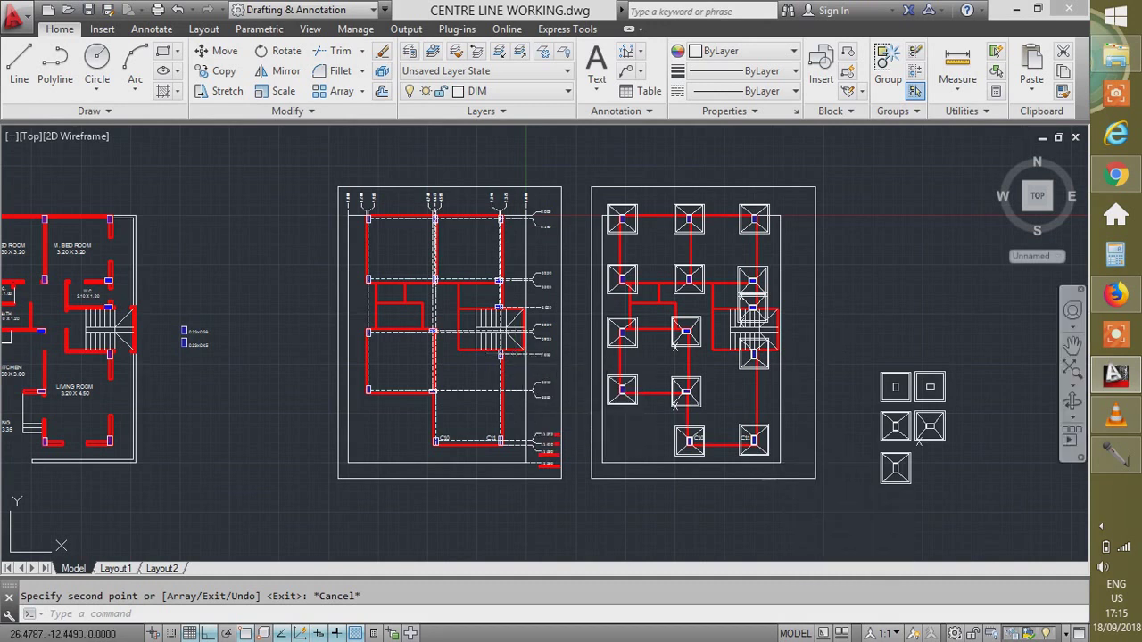
{"action": "mouse_move", "coordinate": [1114, 453]}
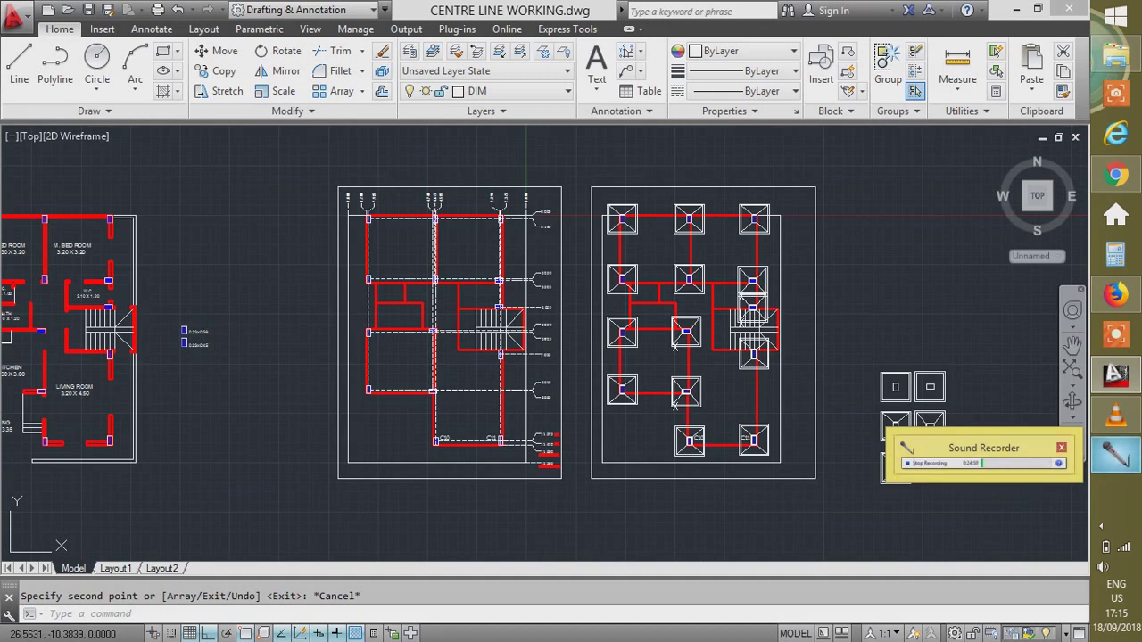
{"action": "mouse_move", "coordinate": [1114, 415]}
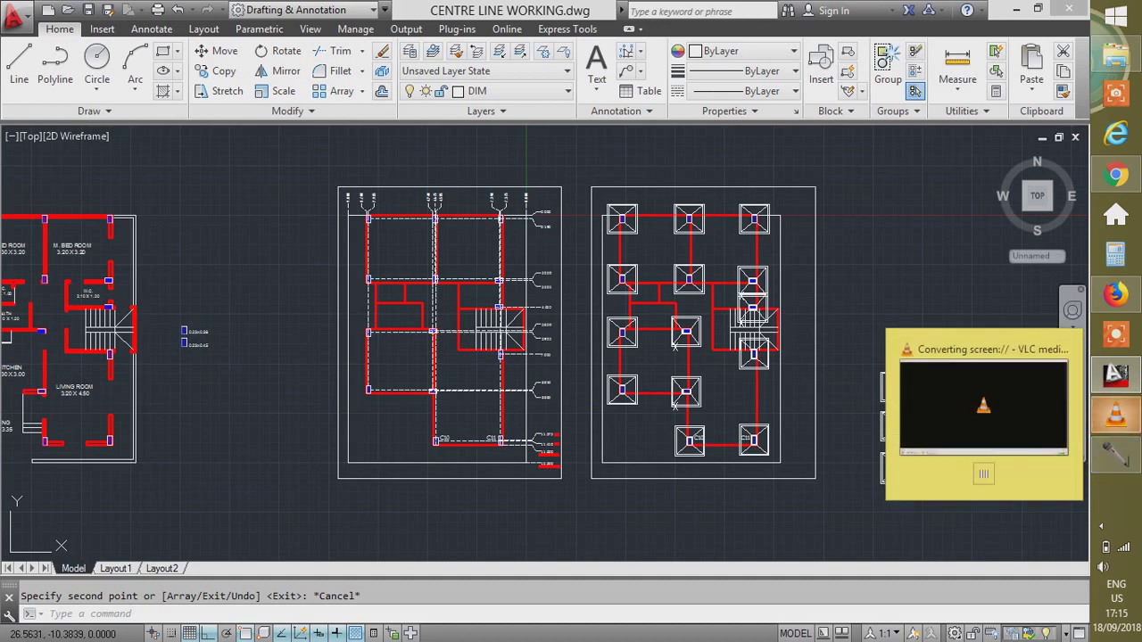